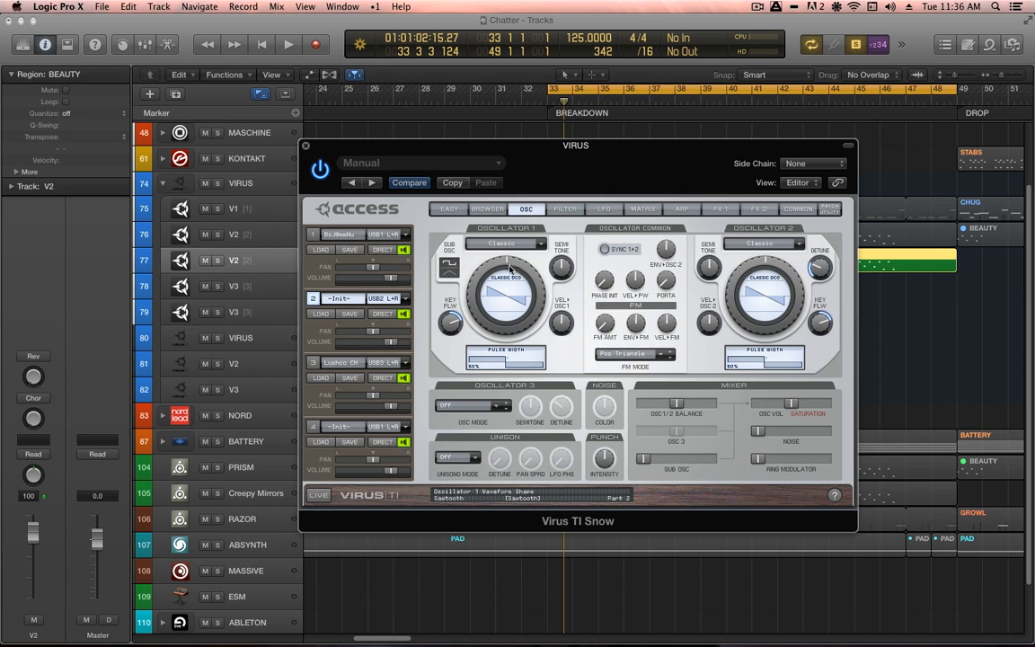
# - Set oscillators 1 and 2 to Sine, choose Triangle as the FM mode and set the envelope-to-FM amount to +46.9 %
pyautogui.moveTo(507, 260); pyautogui.dragTo(507, 428)
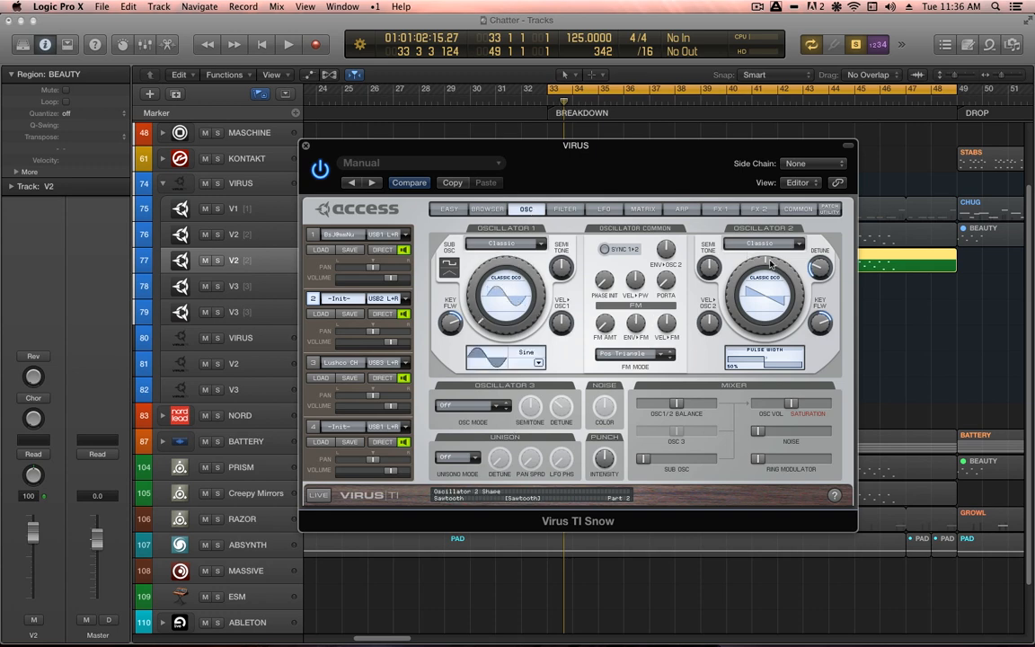
pyautogui.moveTo(747, 254); pyautogui.dragTo(770, 284)
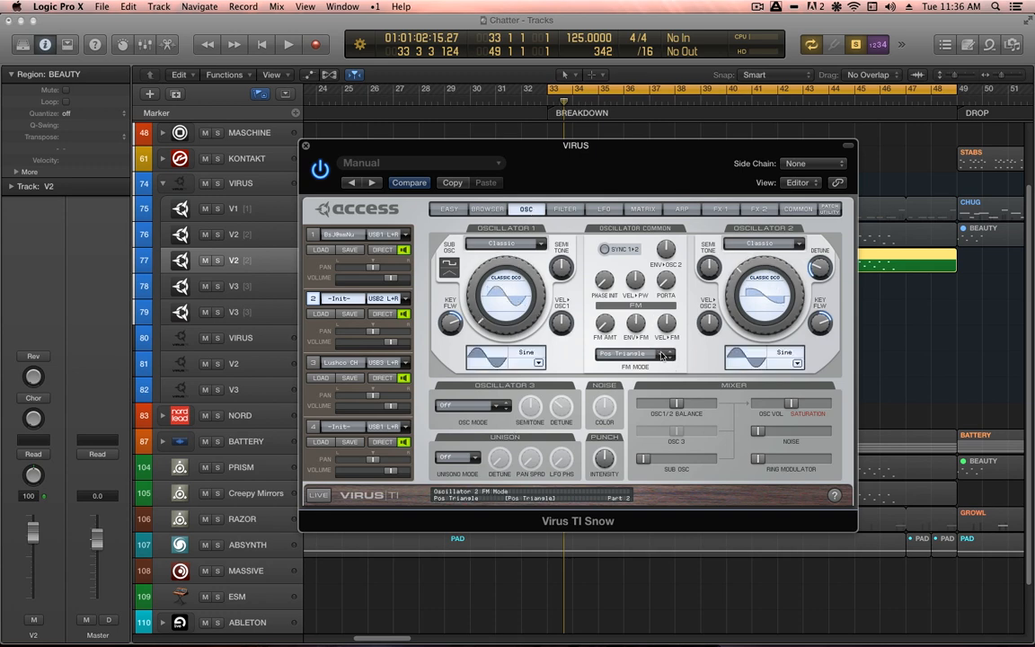
pyautogui.click(631, 354)
pyautogui.click(620, 364)
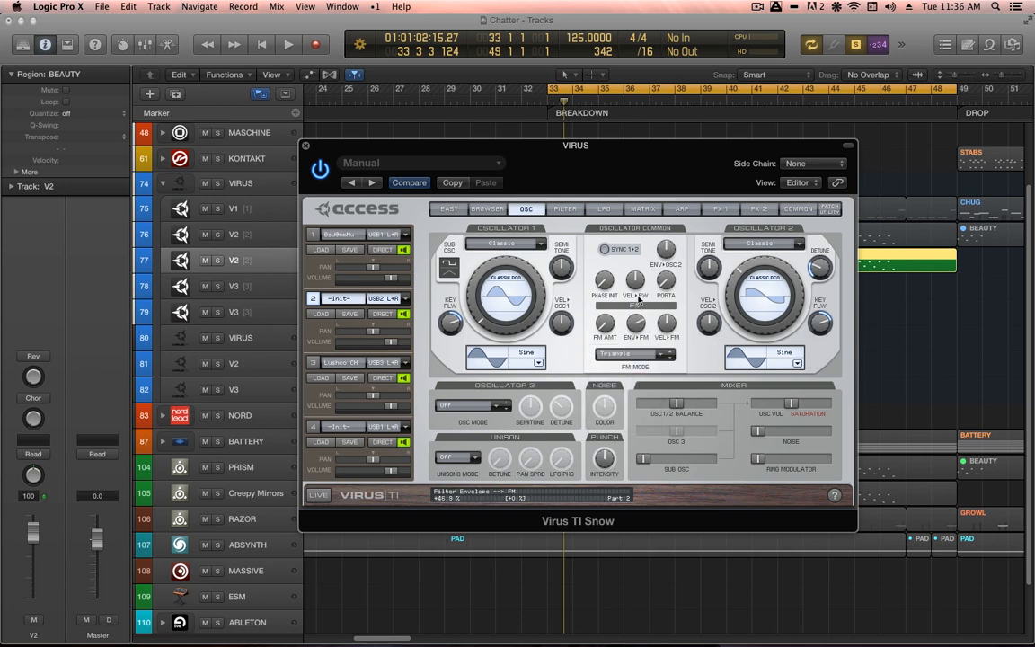
# - Lower the Filter 1 cutoff to 49, raise the filter envelope's attack slightly and set its sustain to 26.6 %
pyautogui.click(565, 211)
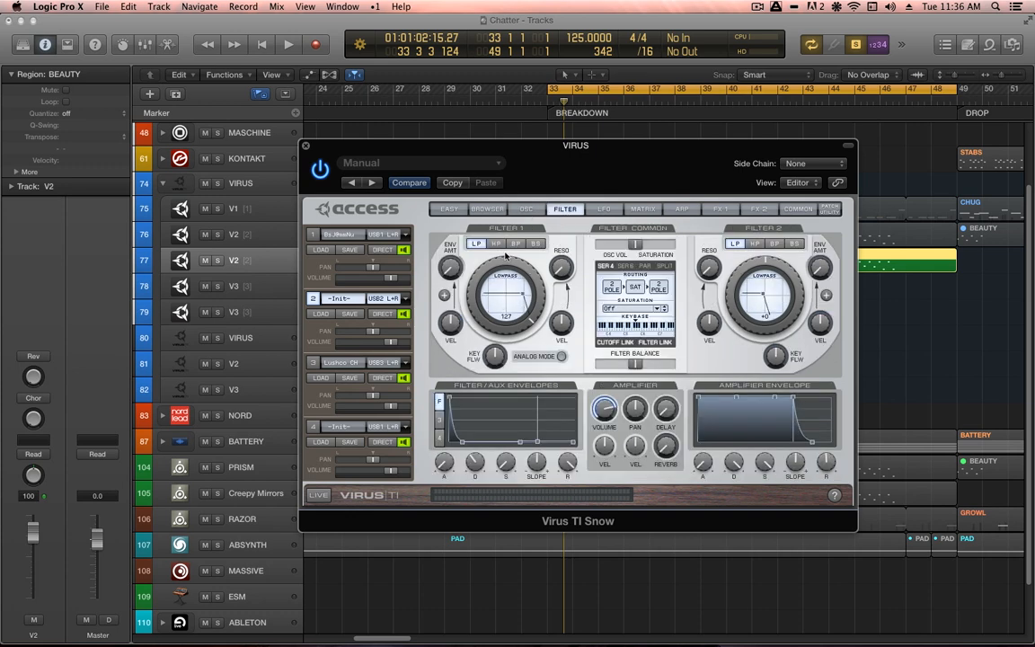
pyautogui.moveTo(505, 256); pyautogui.dragTo(503, 332)
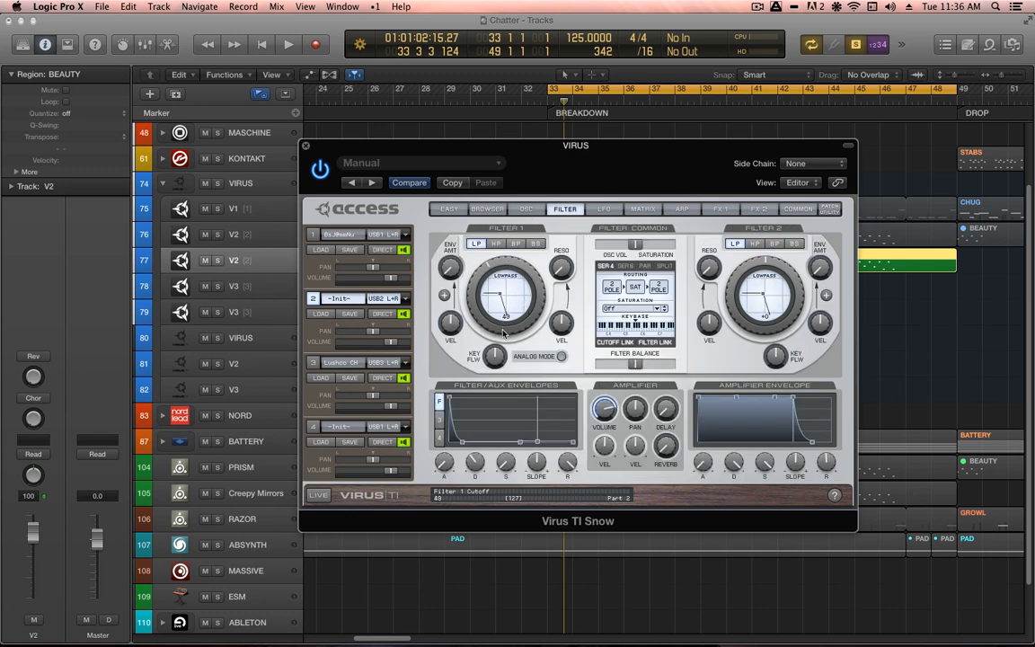
pyautogui.moveTo(447, 461); pyautogui.dragTo(504, 419)
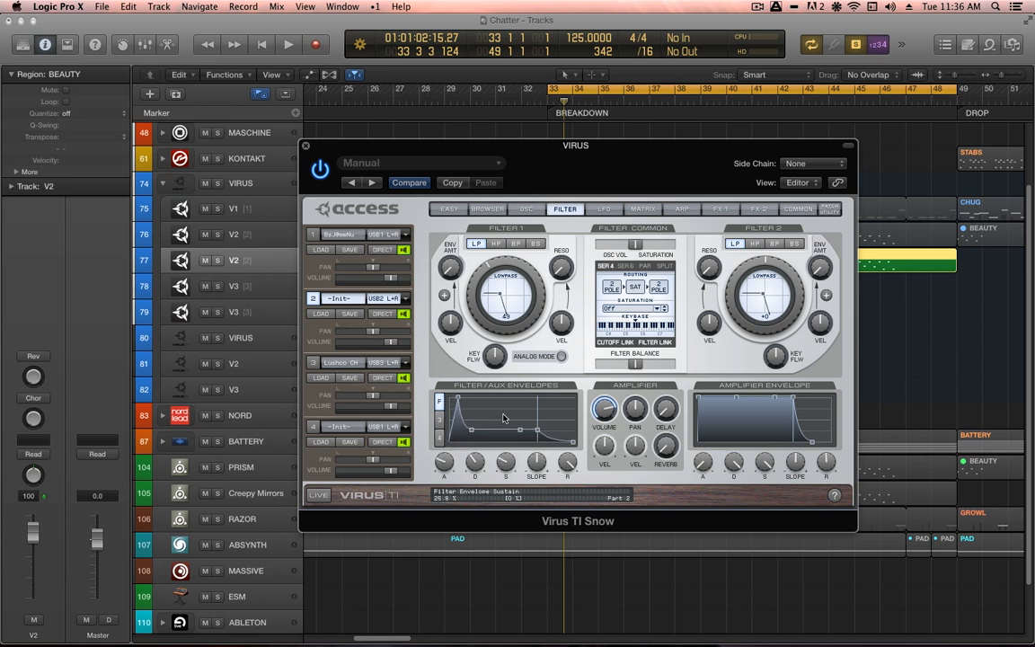
# - Set the unison mode to Twin with a panorama spread of 50.9 %
pyautogui.click(526, 209)
pyautogui.click(456, 456)
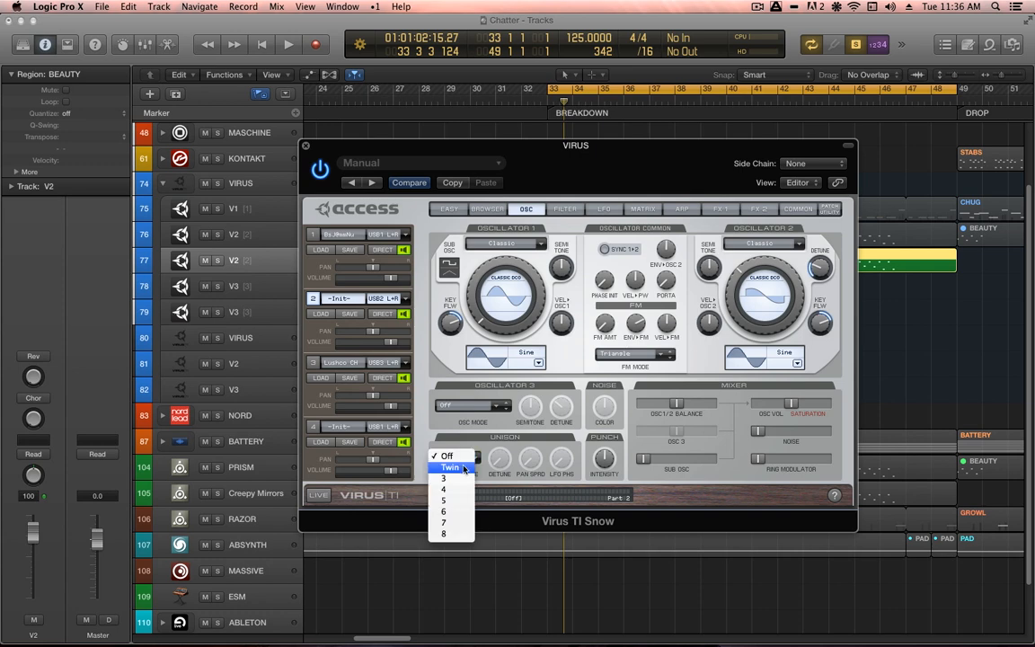
pyautogui.click(464, 469)
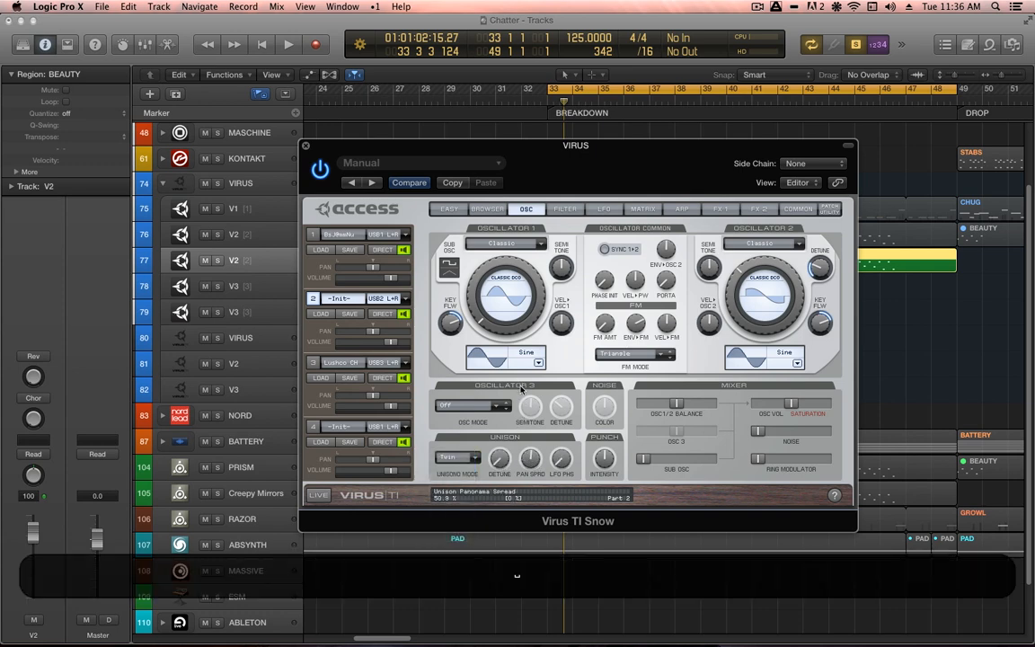
# - Start playback, raise the filters' envelope amount, shorten the filter envelope's decay and set its sustain to 21.1 %
pyautogui.press('space')
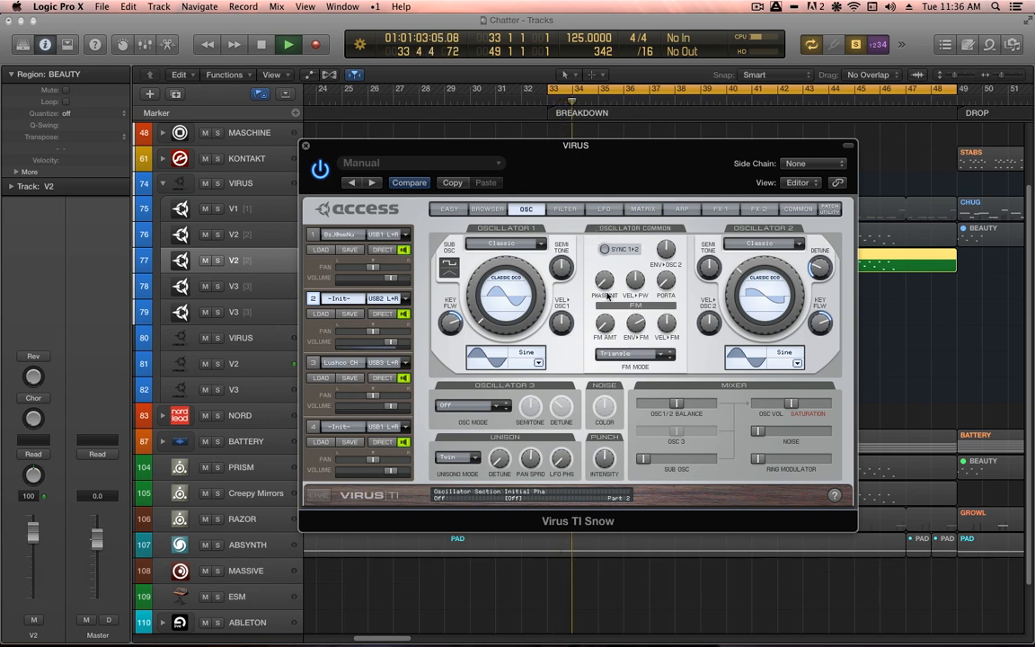
pyautogui.click(568, 209)
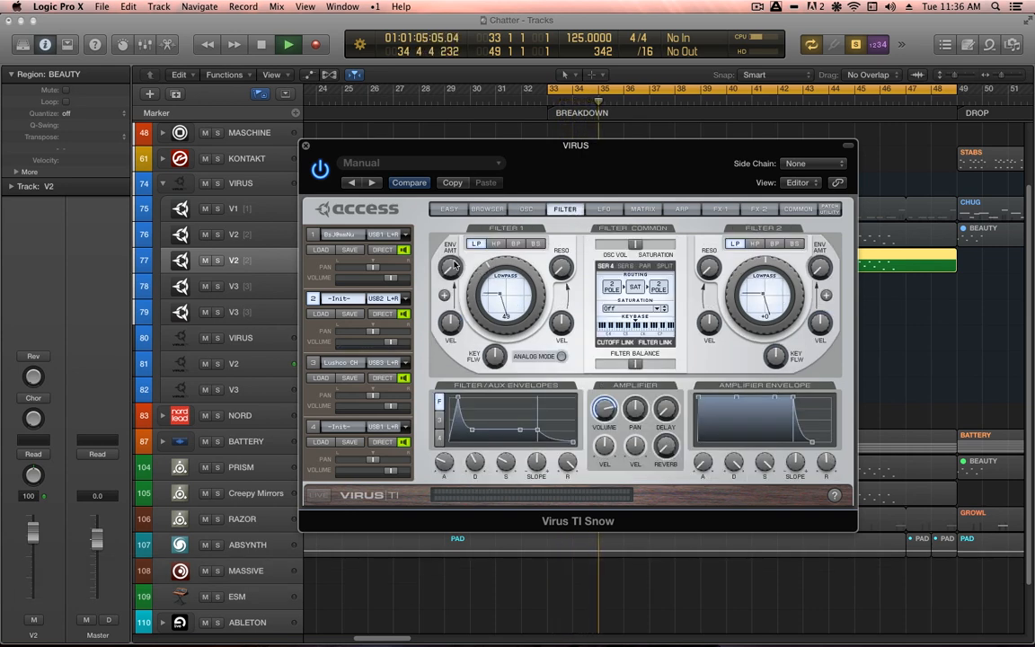
pyautogui.moveTo(450, 267); pyautogui.dragTo(467, 204)
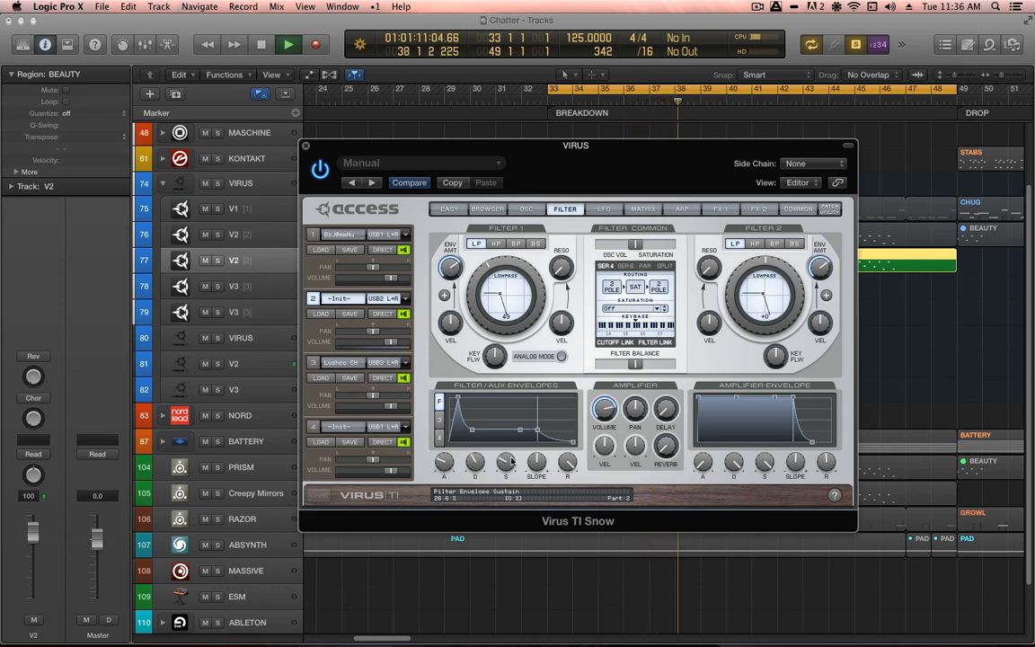
pyautogui.moveTo(506, 463); pyautogui.dragTo(447, 483)
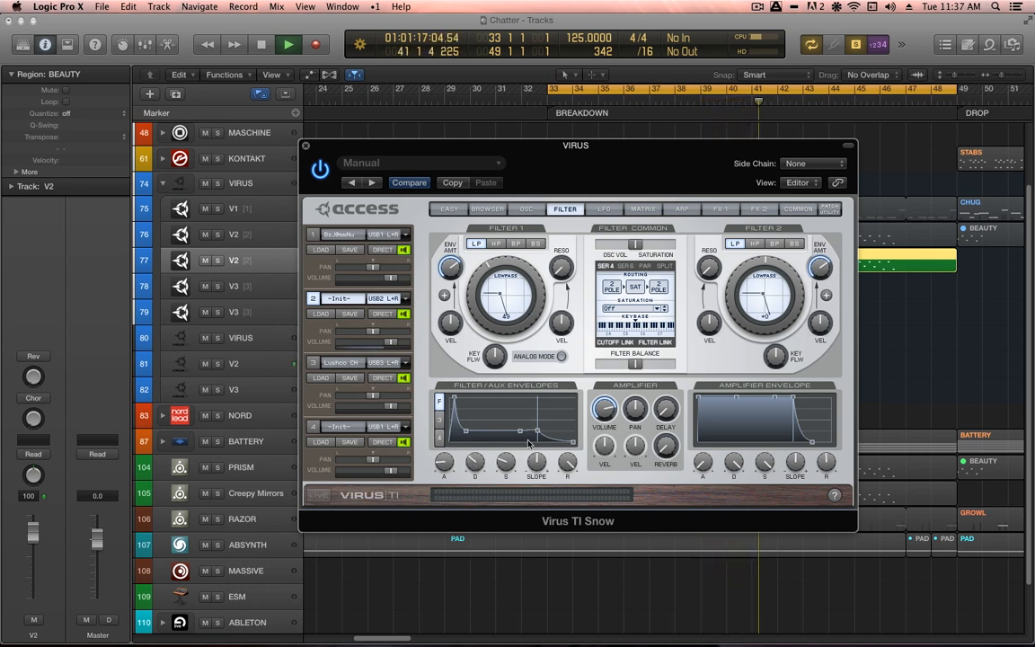
pyautogui.moveTo(503, 467); pyautogui.dragTo(476, 463)
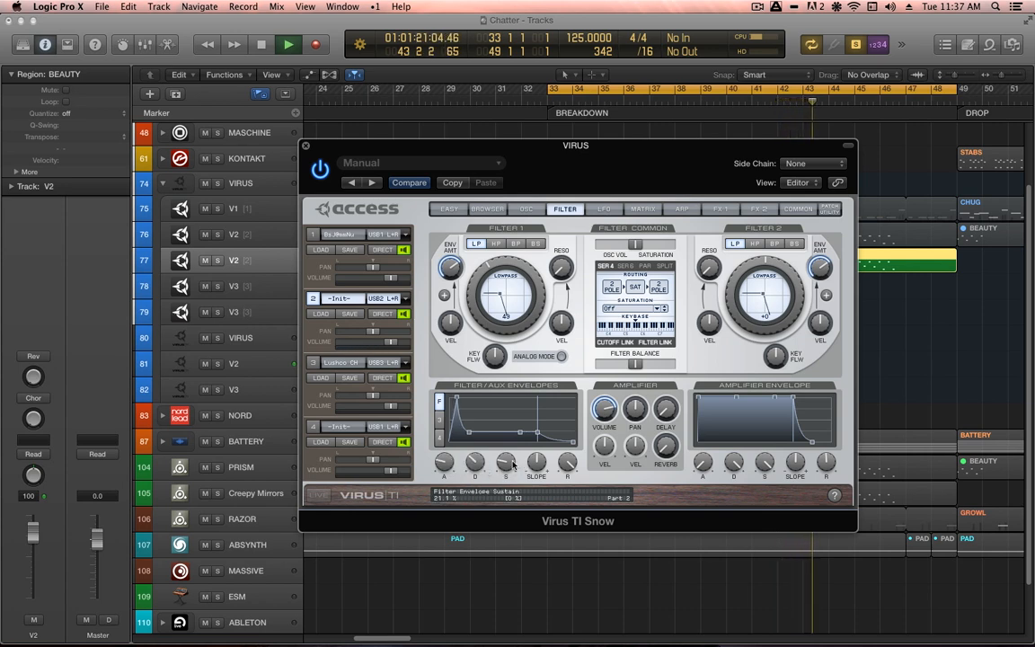
# - Lower the Filter 1 cutoff to 34 and shorten the filter envelope's release
pyautogui.moveTo(506, 268); pyautogui.dragTo(508, 277)
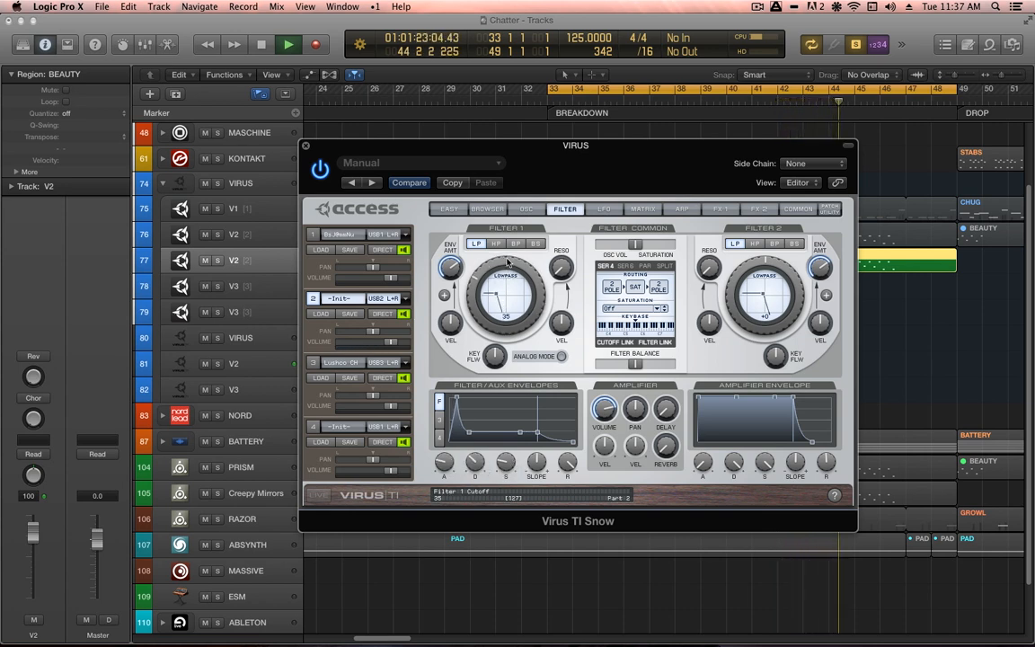
pyautogui.moveTo(566, 465); pyautogui.dragTo(566, 513)
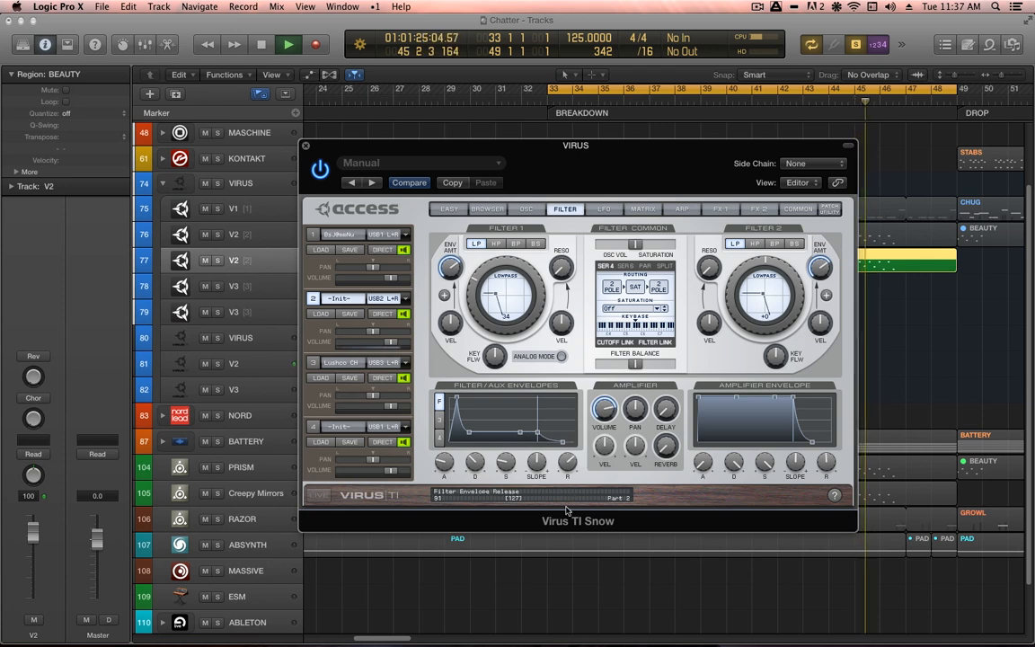
pyautogui.moveTo(568, 468); pyautogui.dragTo(569, 470)
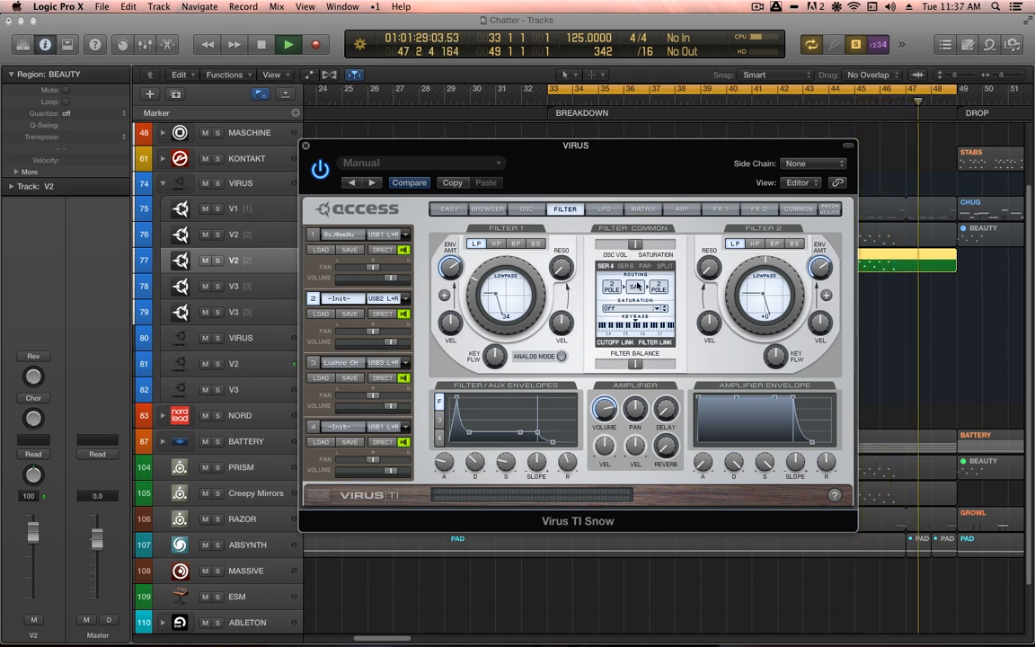
# - Set the Large Room reverb send to -1.0 dB, adjust the delay send, close the synth window and stop playback
pyautogui.click(757, 209)
pyautogui.moveTo(471, 337); pyautogui.dragTo(471, 319)
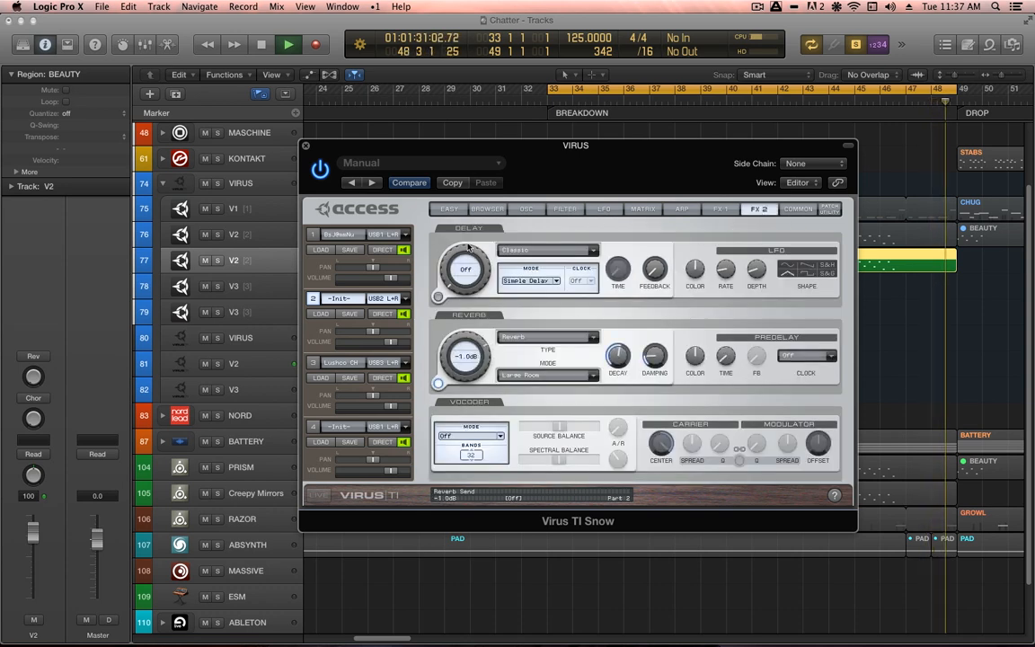
pyautogui.moveTo(468, 274); pyautogui.dragTo(468, 299)
pyautogui.press('super+w')
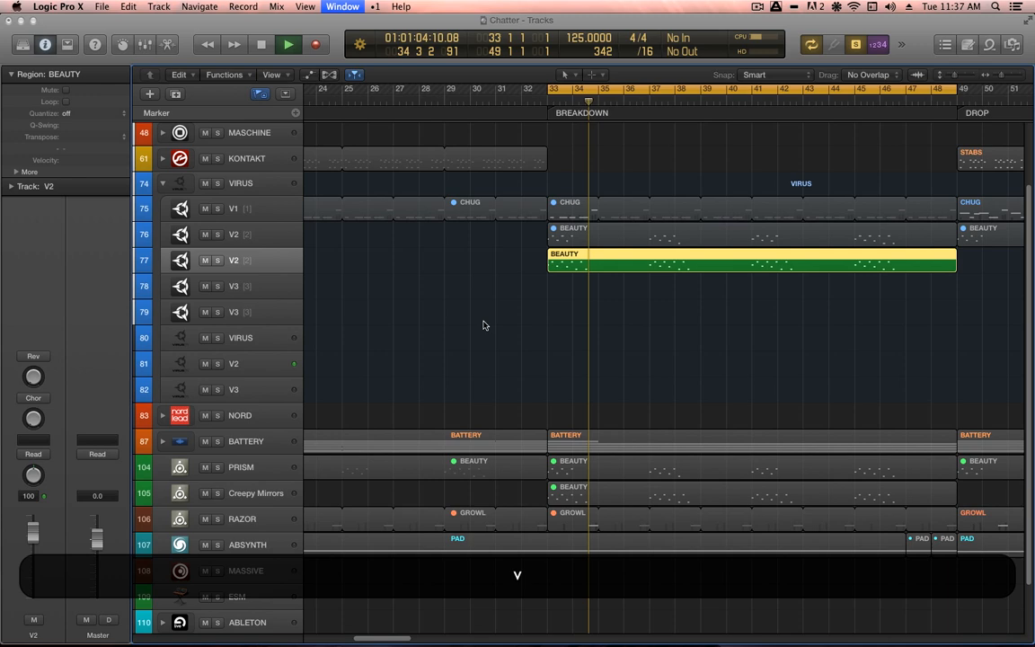
pyautogui.press('space')
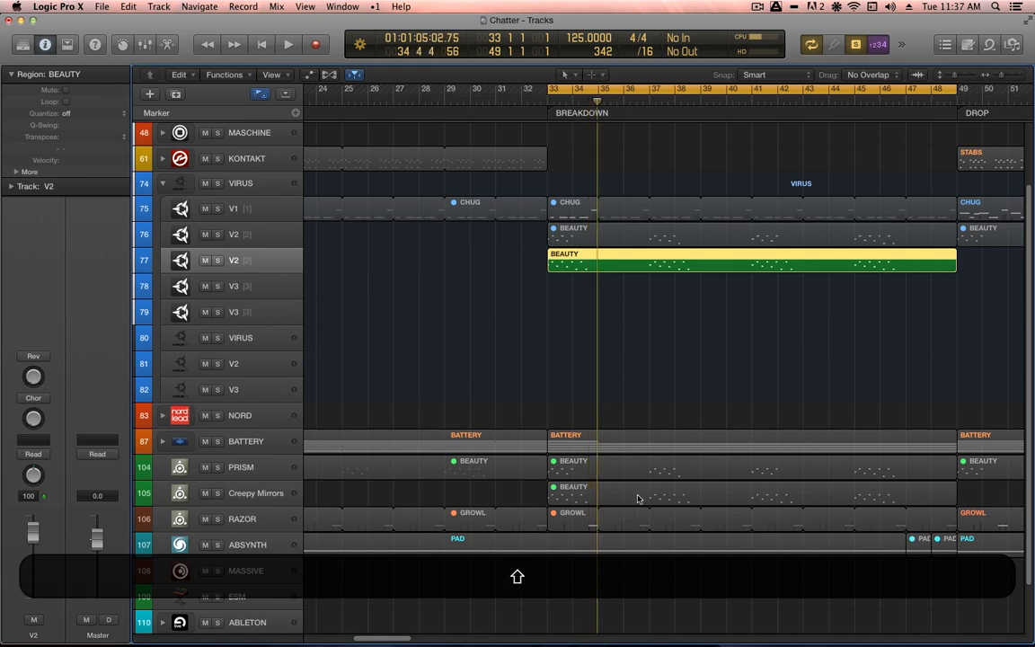
# - Unmute the BEAUTY region on the Creepy Mirrors track and play it together with the BEAUTY region on V2 track 77
pyautogui.click(638, 499)
pyautogui.press('m')
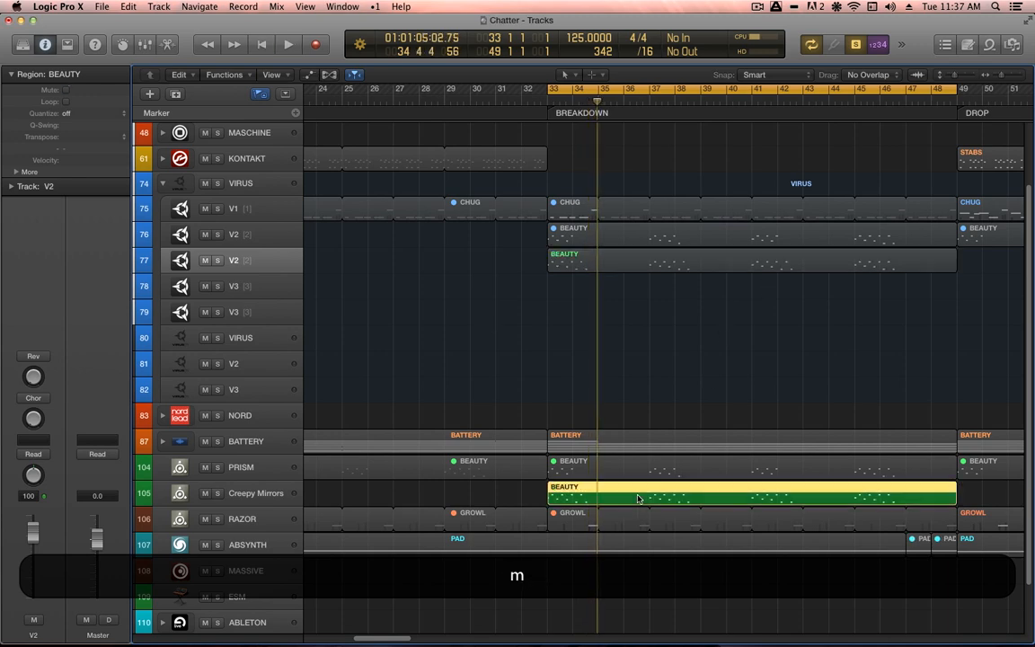
pyautogui.keyDown('shift'); pyautogui.click(637, 260); pyautogui.keyUp('shift')
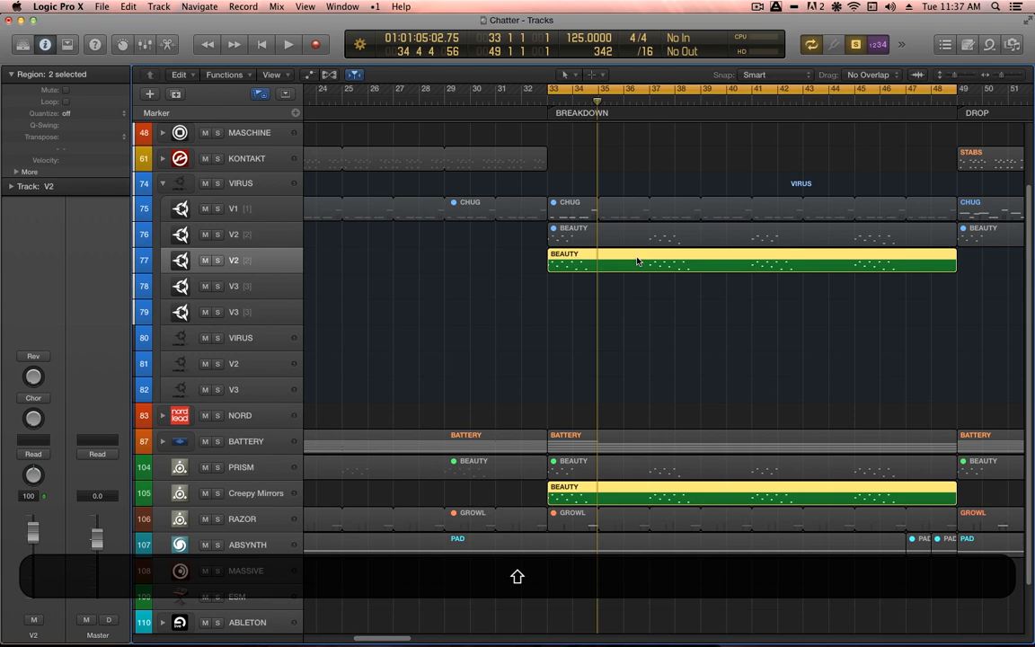
pyautogui.press('space')
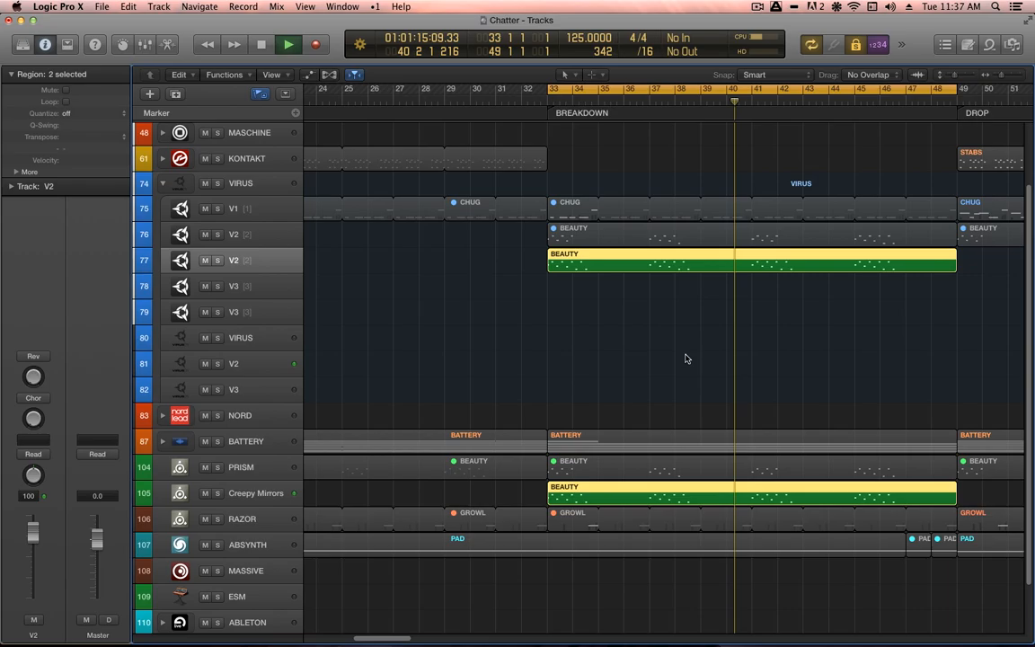
pyautogui.press('space')
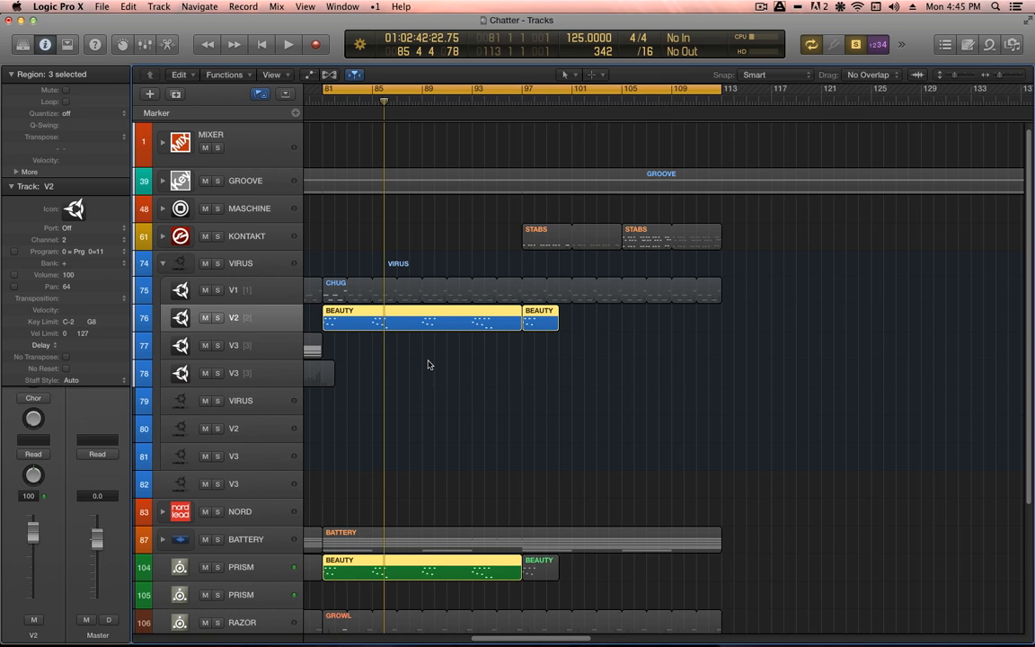
# - Deselect all regions, turn off solo and select the BEAUTY region at bar 81 on the V2 track
pyautogui.click(435, 359)
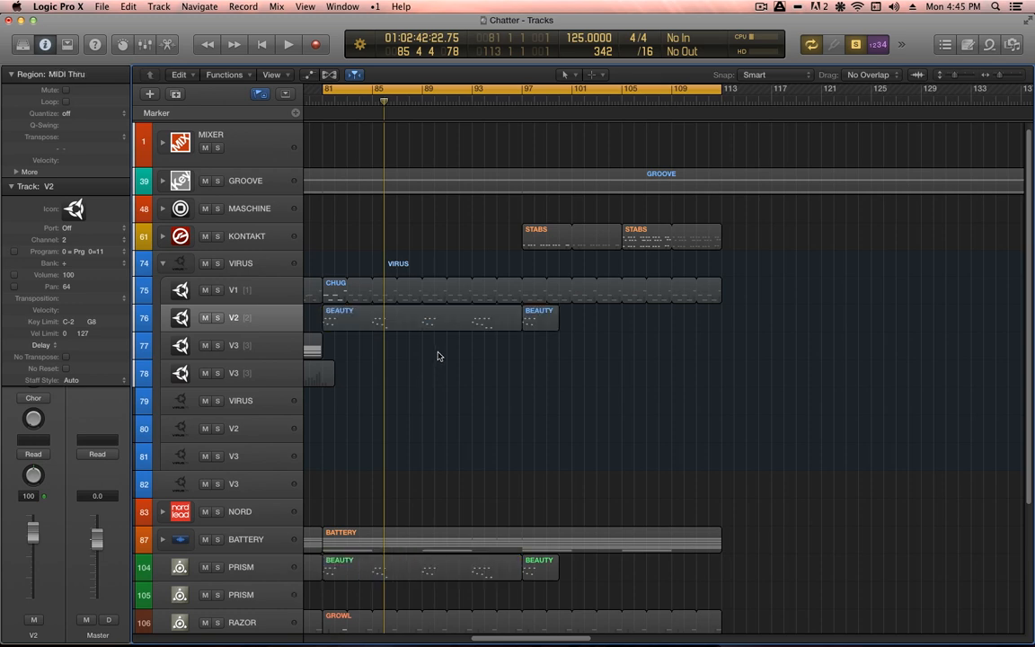
pyautogui.press('alt')
pyautogui.hotkey('alt', 's')
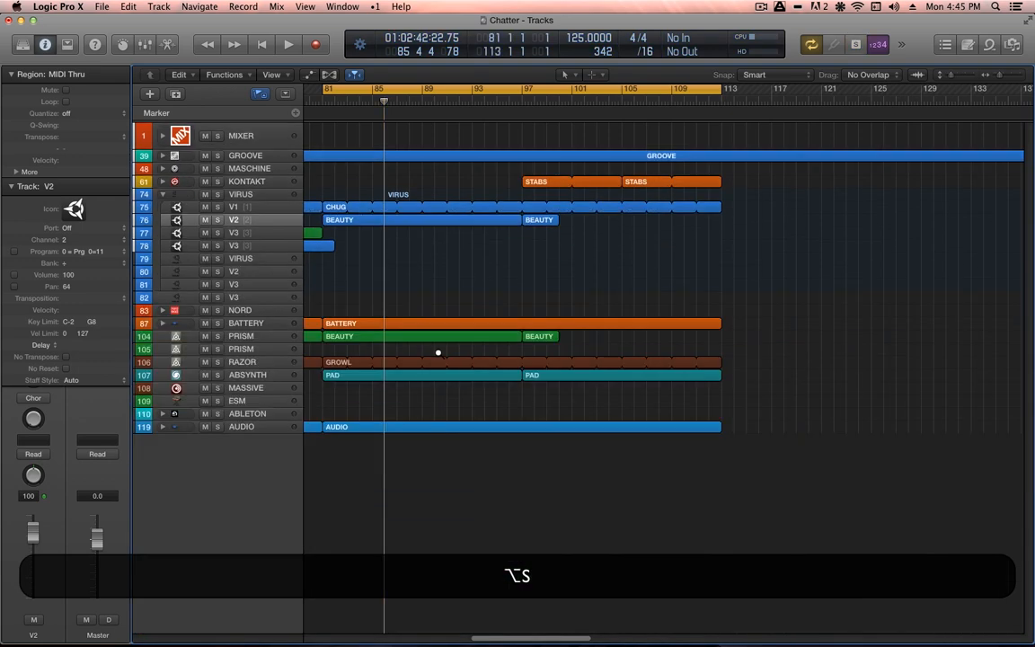
pyautogui.click(405, 226)
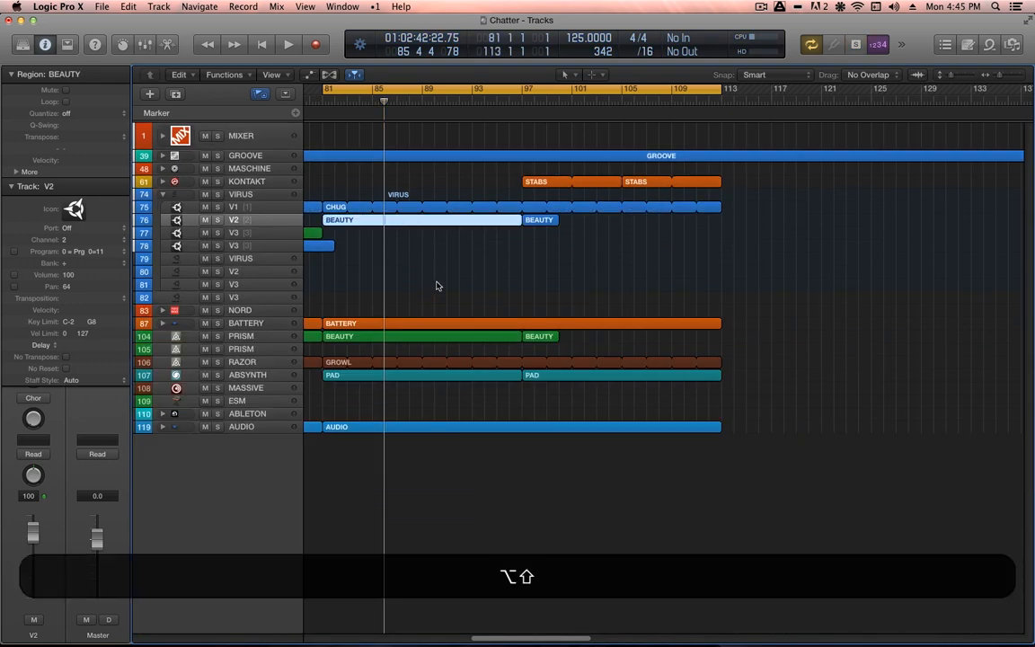
pyautogui.scroll(-2, 438, 286)
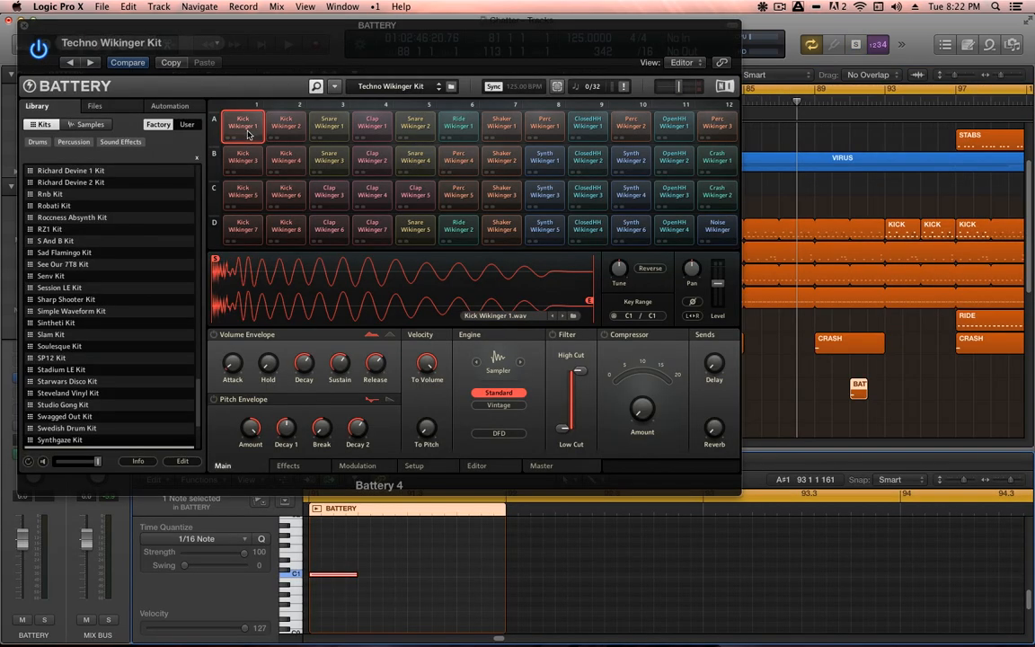
# - Audition the kick and snare cells of the Techno Wikinger Kit
pyautogui.click(286, 125)
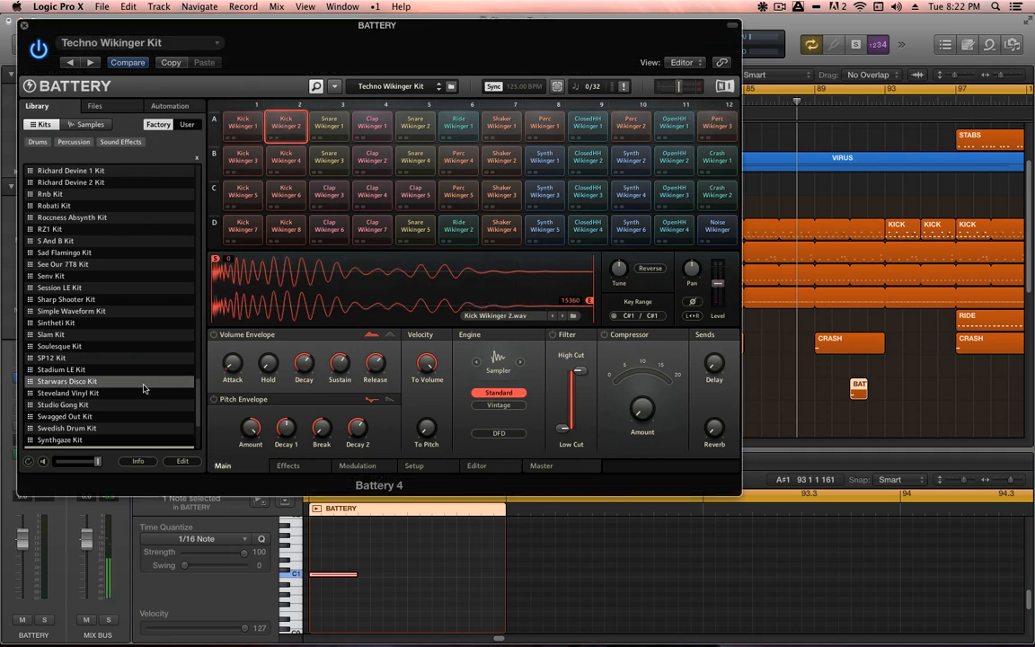
pyautogui.scroll(-4, 133, 346)
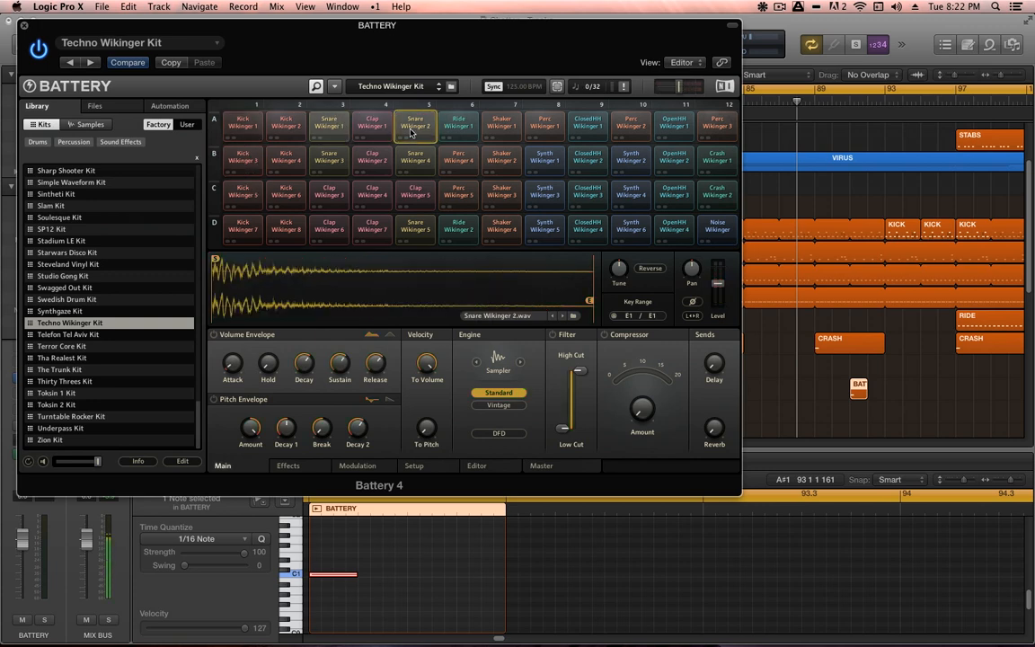
# - Transpose the BATTERY region's note up and down by octaves and semitones to audition other sounds of the kit
pyautogui.click(329, 588)
pyautogui.hotkey('alt', 'shift', 'Up')
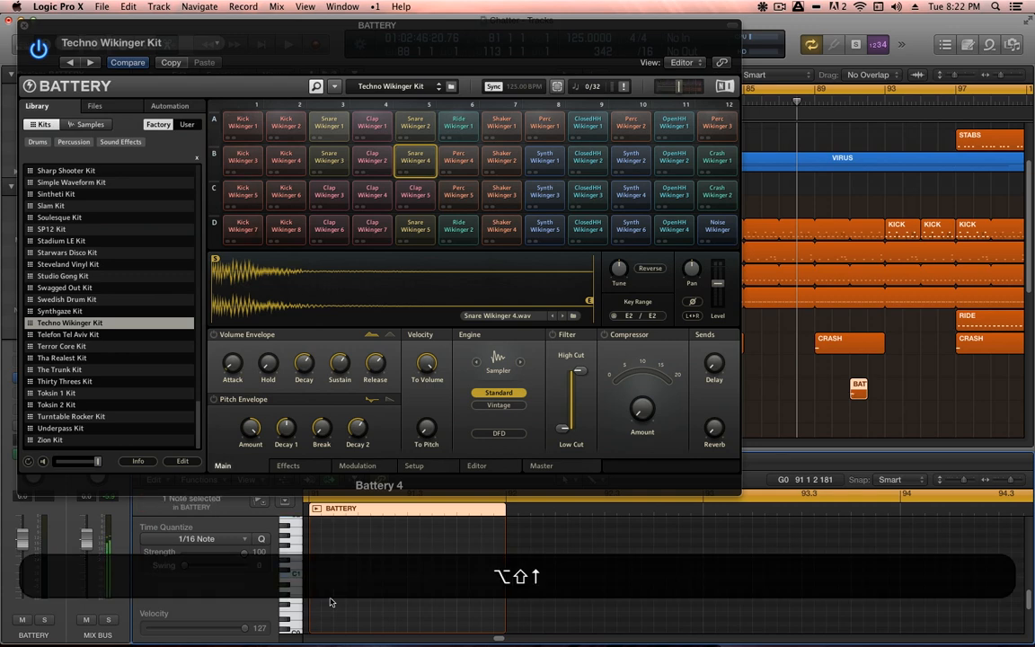
pyautogui.hotkey('alt', 'shift', 'Down')
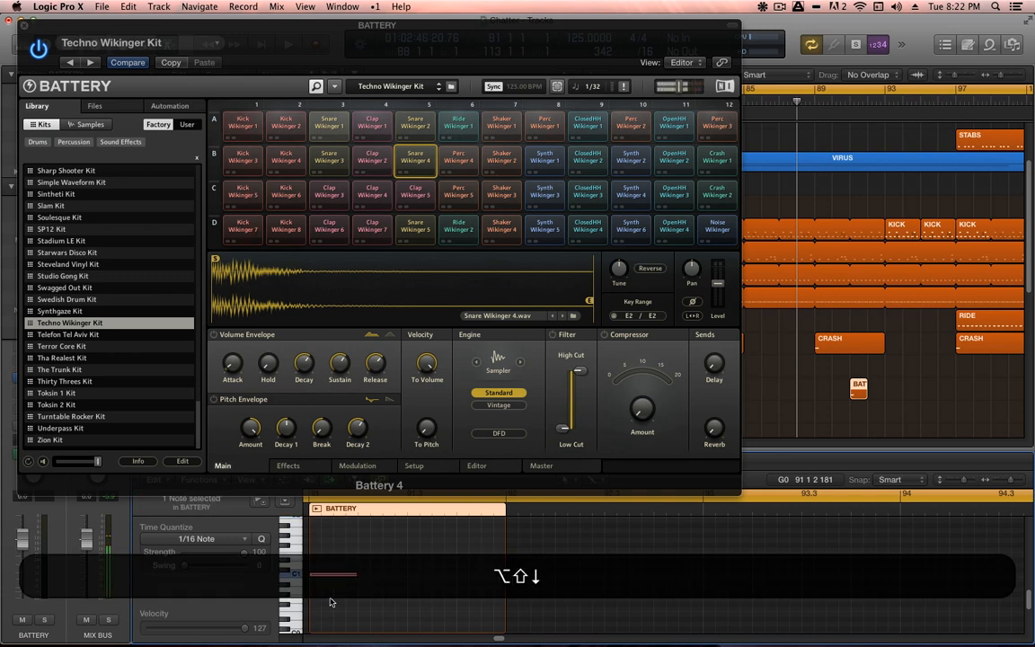
pyautogui.hotkey('alt', 'shift', 'Up')
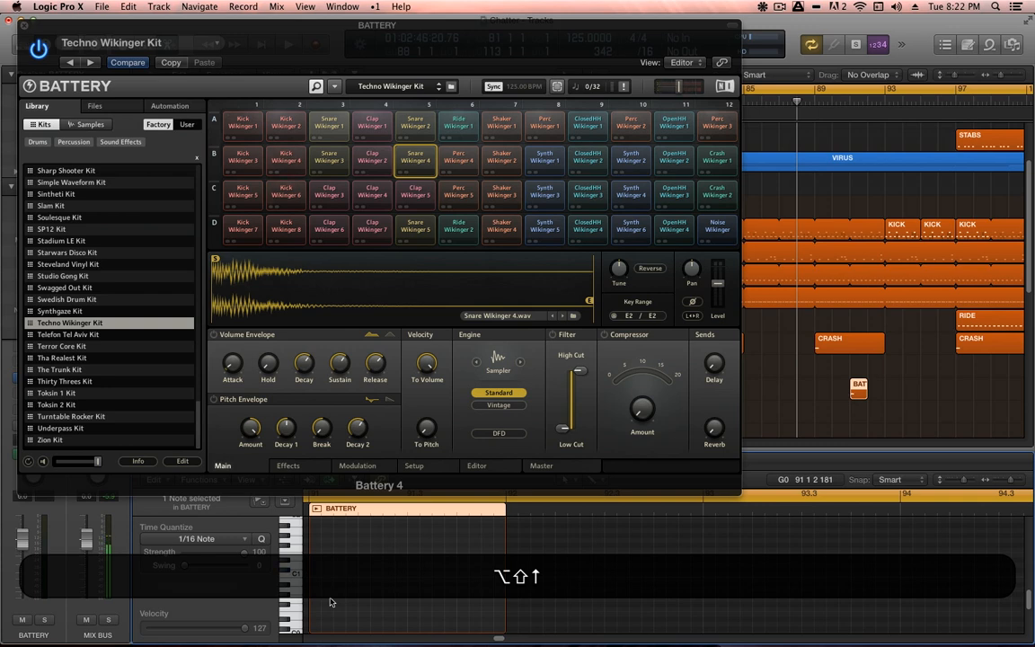
pyautogui.hotkey('alt', 'shift', 'Up')
pyautogui.hotkey('alt', 'shift', 'Down')
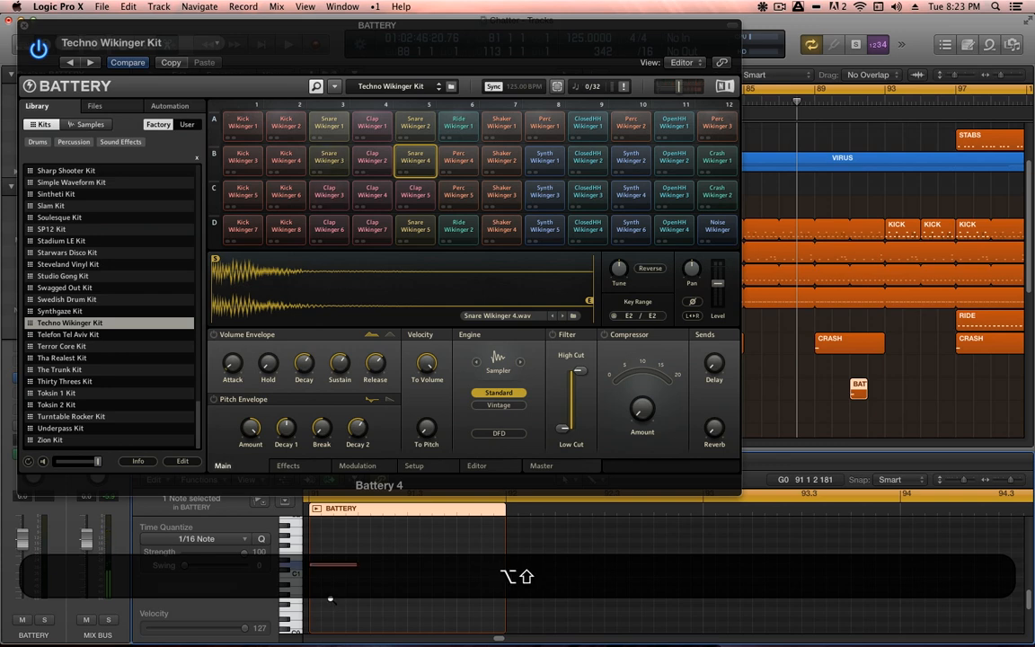
pyautogui.hotkey('alt', 'shift', 'Up')
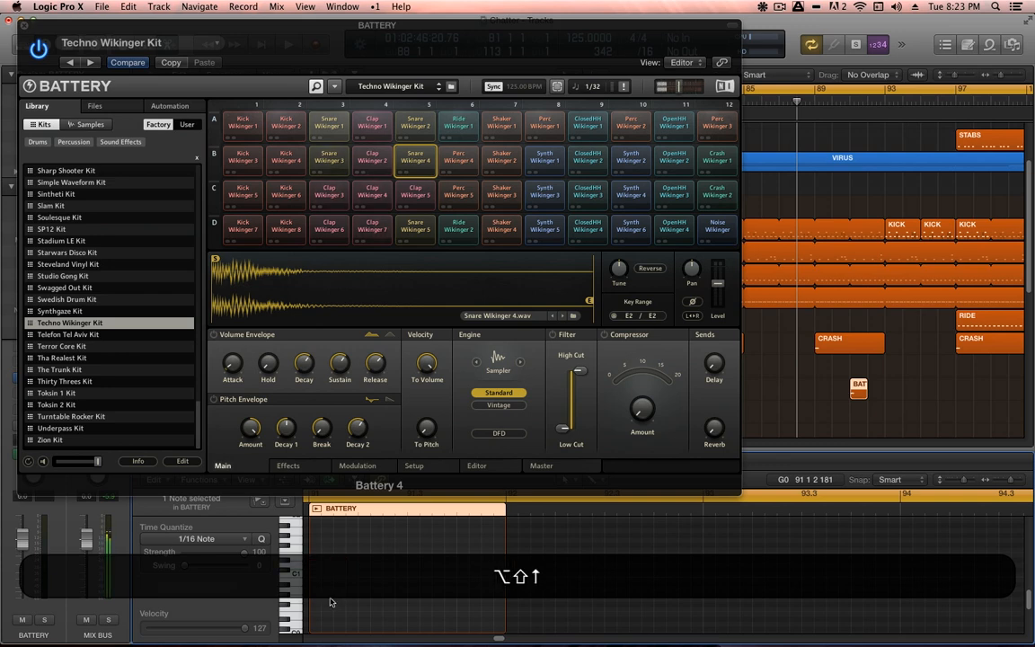
pyautogui.hotkey('alt', 'Up')
pyautogui.hotkey('alt', 'shift', 'Down')
pyautogui.hotkey('alt', 'Up')
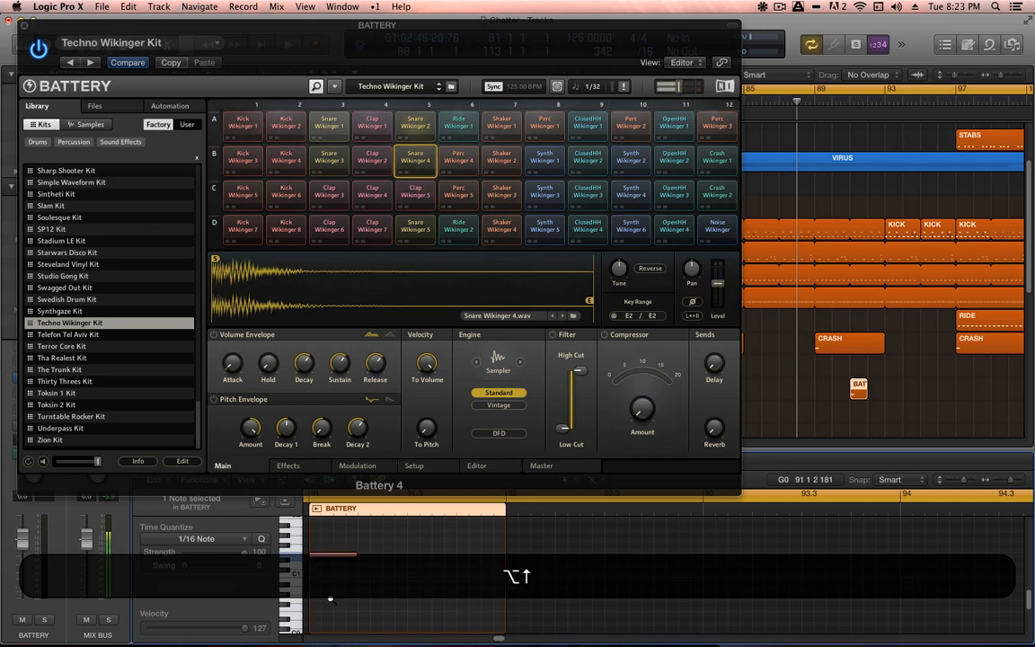
pyautogui.hotkey('alt', 'shift', 'Down')
pyautogui.hotkey('alt', 'shift', 'Up')
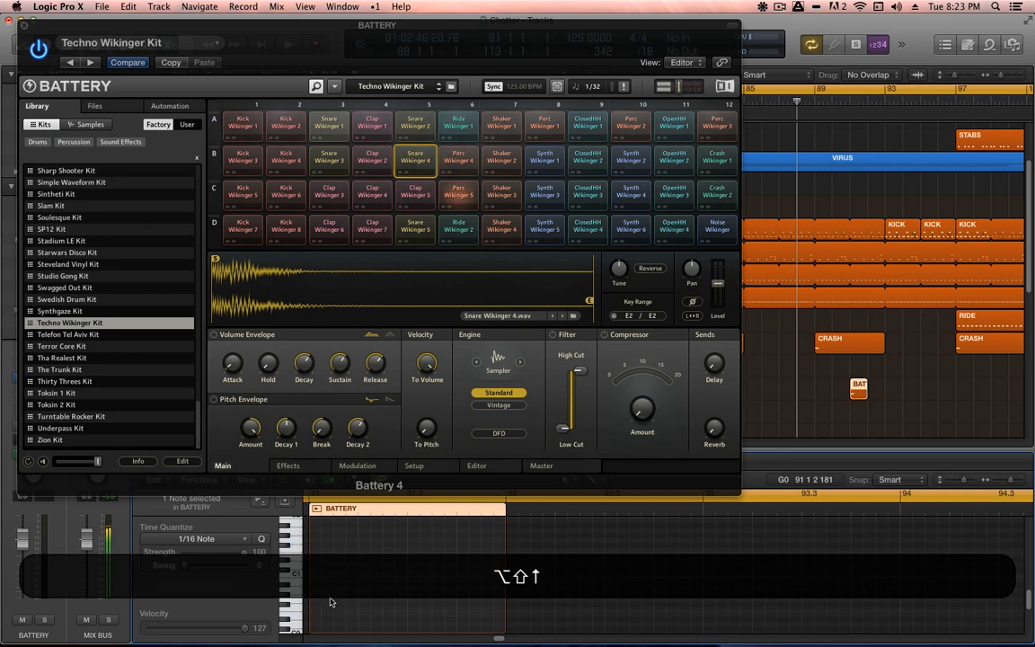
pyautogui.hotkey('alt', 'shift', 'Down')
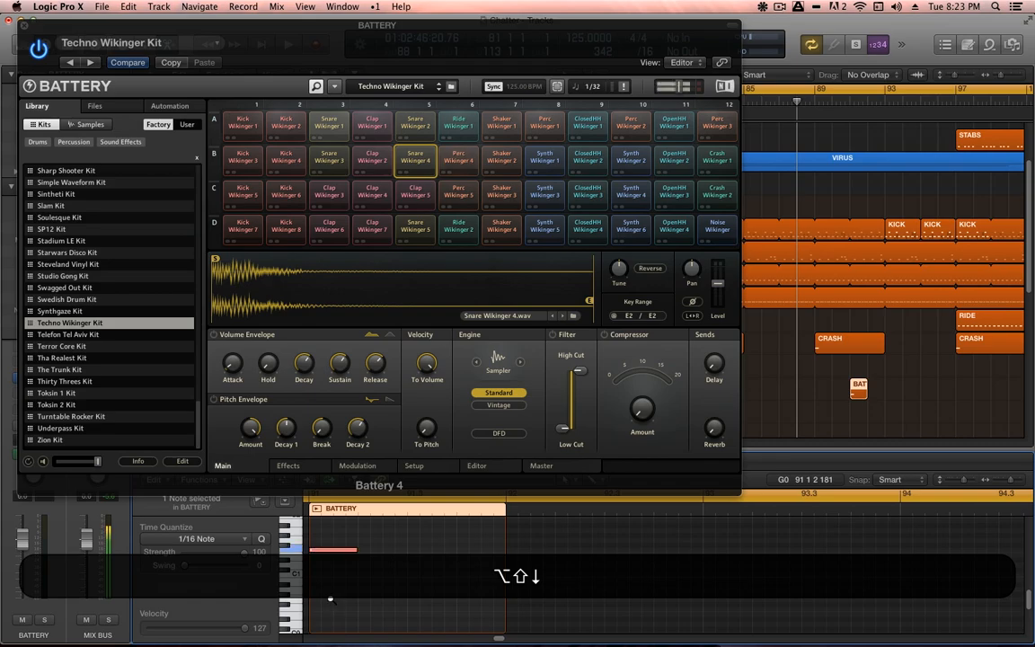
pyautogui.hotkey('alt', 'Down')
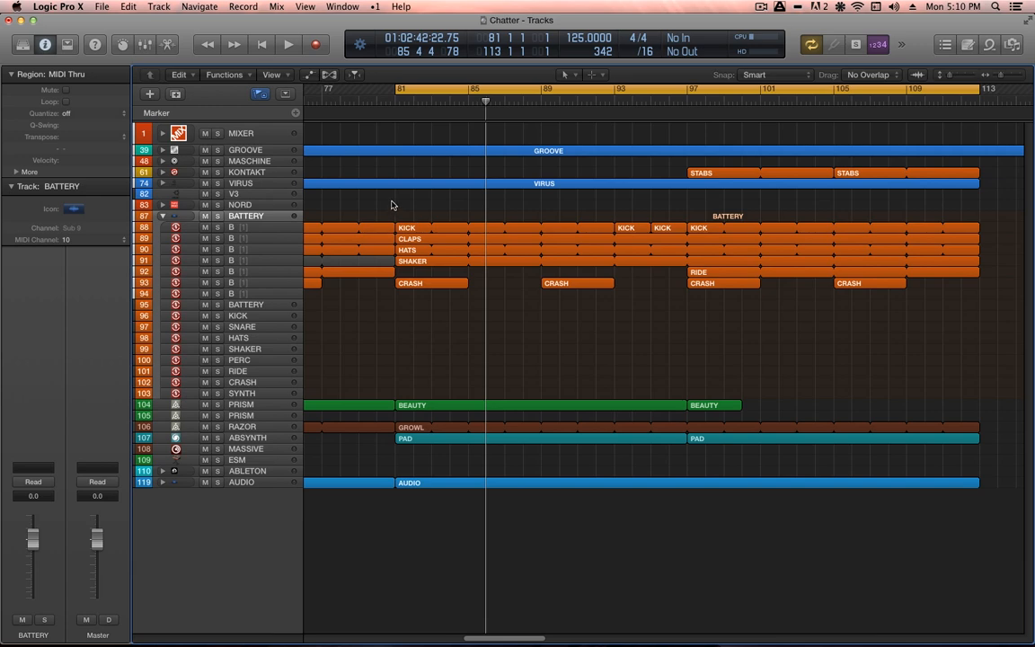
# - Zoom in on the BATTERY drum tracks, select all KICK regions on track 88 and clear the selection
pyautogui.keyDown('ctrl'); pyautogui.keyDown('alt'); pyautogui.moveTo(345, 184); pyautogui.dragTo(876, 435); pyautogui.keyUp('alt'); pyautogui.keyUp('ctrl')
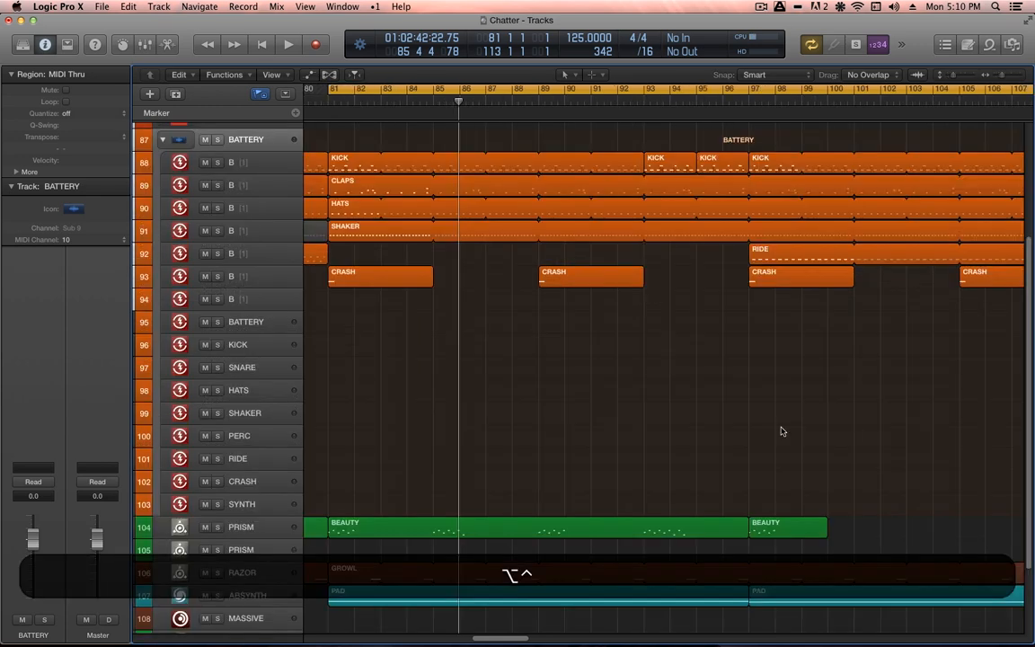
pyautogui.keyDown('ctrl'); pyautogui.keyDown('alt'); pyautogui.click(649, 370); pyautogui.keyUp('alt'); pyautogui.keyUp('ctrl')
pyautogui.click(359, 178)
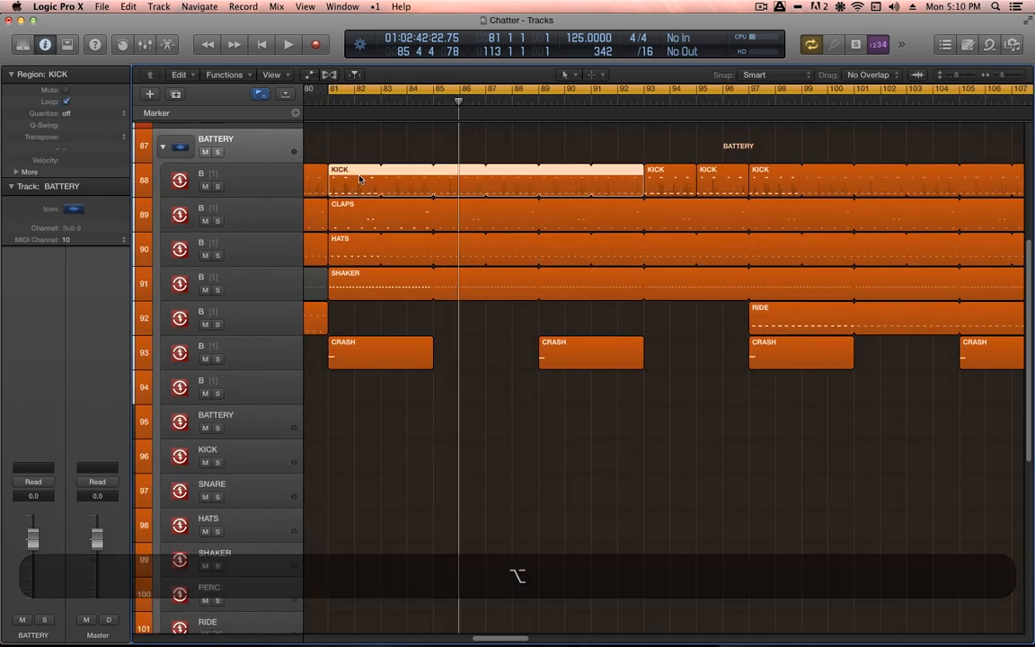
pyautogui.click(270, 175)
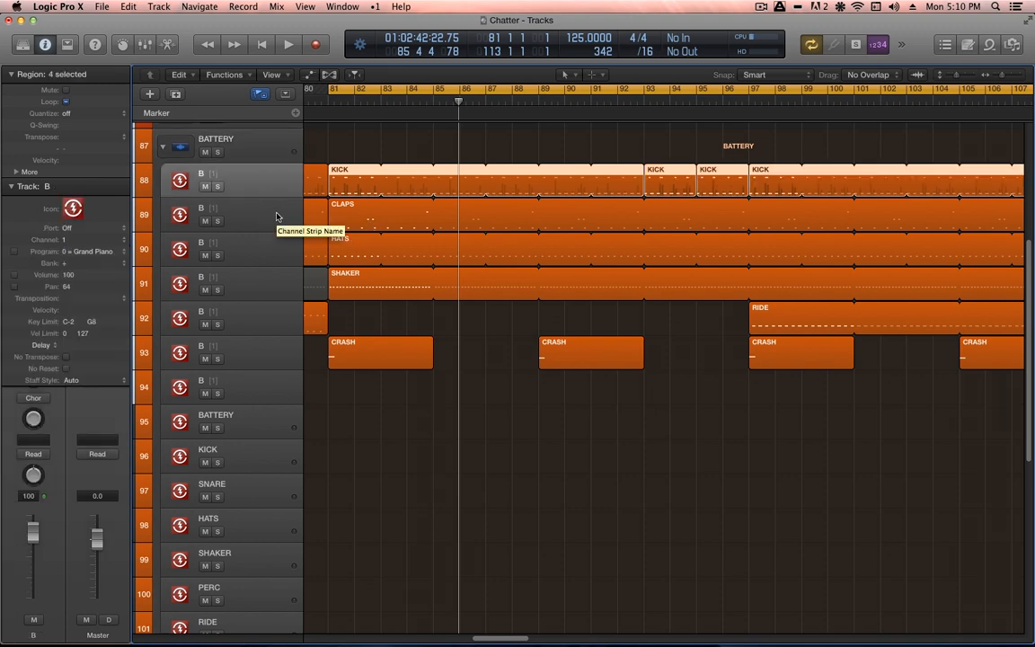
pyautogui.click(377, 151)
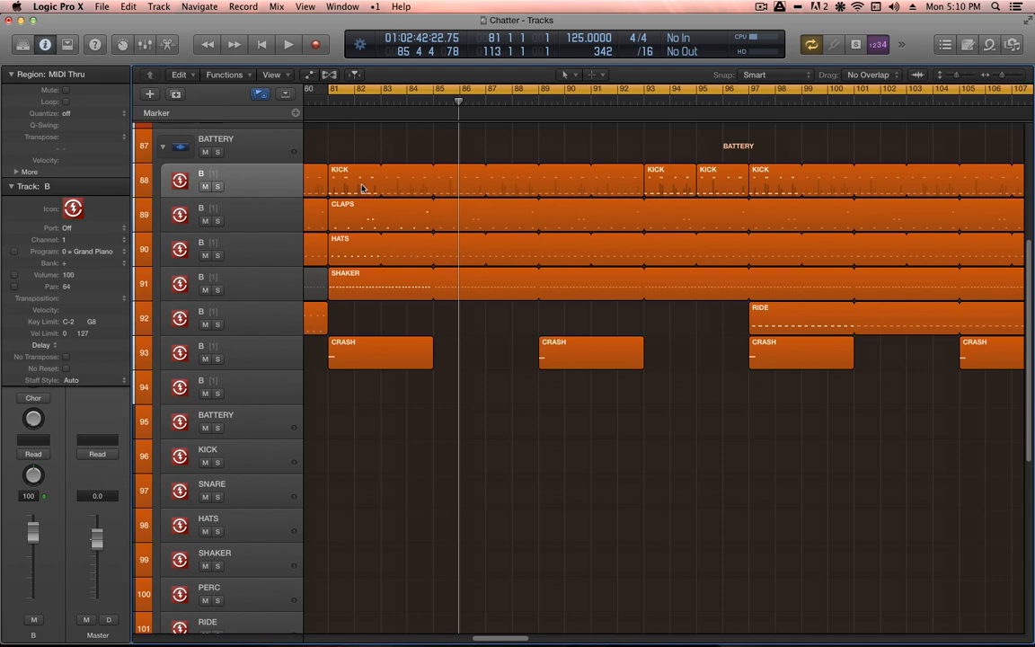
# - Go through the KICK, CLAPS, HATS and SHAKER regions at bar 81 one by one, ending on KICK
pyautogui.click(363, 188)
pyautogui.click(352, 224)
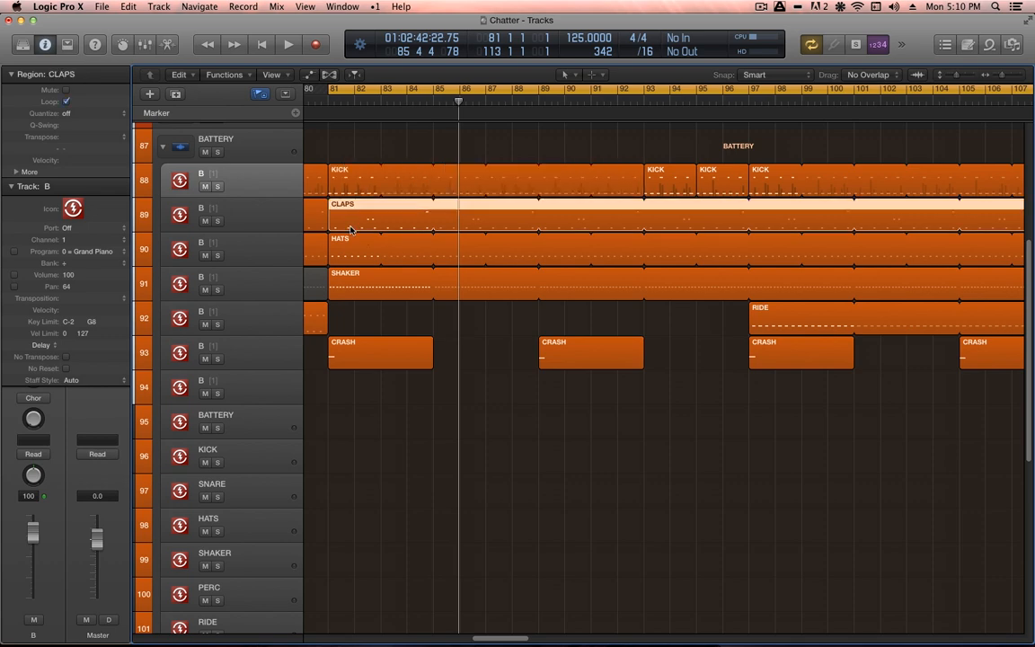
pyautogui.click(351, 257)
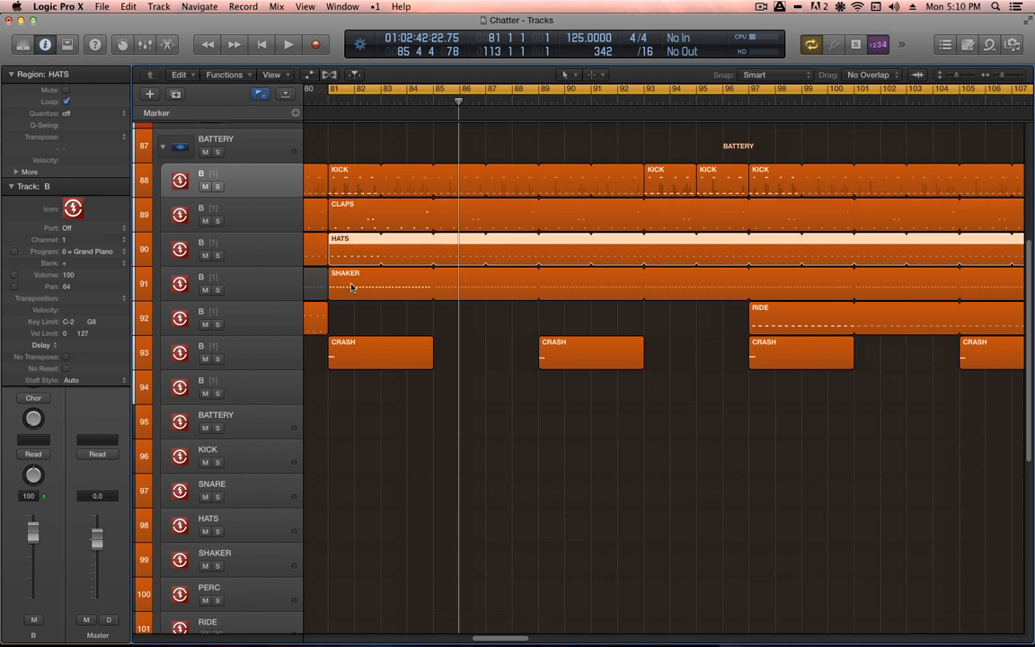
pyautogui.click(353, 290)
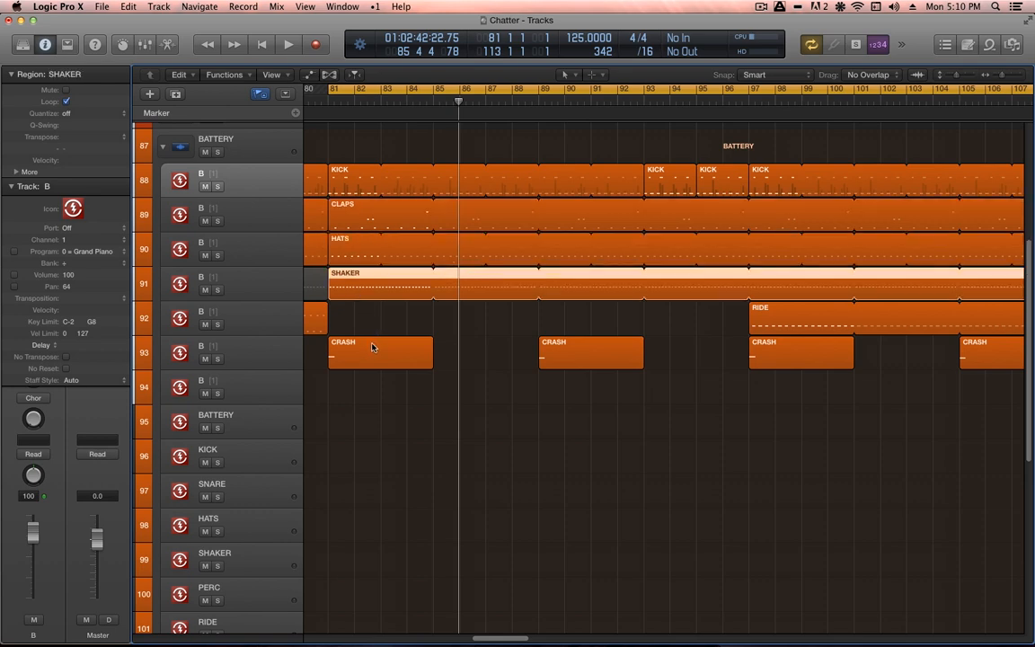
pyautogui.click(360, 189)
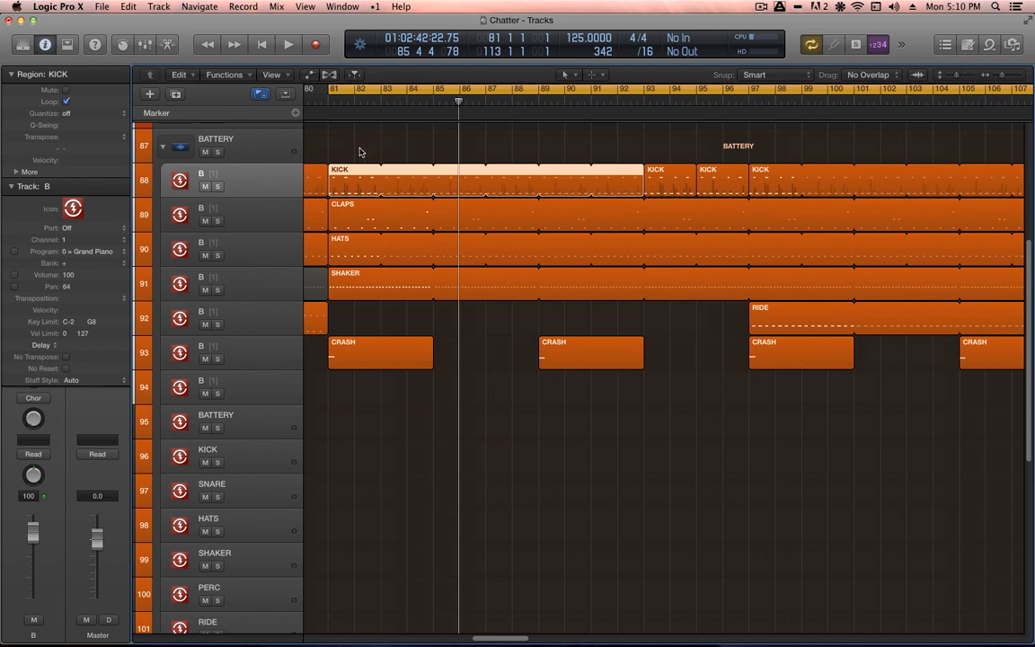
# - Open the KICK, CLAPS, HATS and SHAKER regions at bar 81 together in the Piano Roll, zoomed in on their lowest notes
pyautogui.moveTo(358, 142); pyautogui.dragTo(349, 299)
pyautogui.press('p')
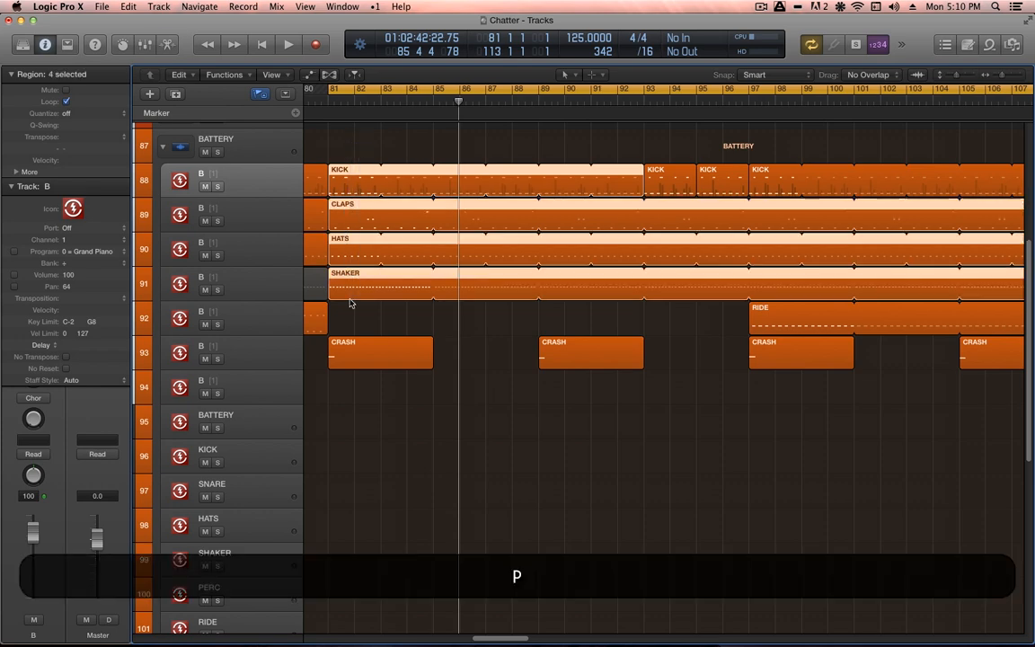
pyautogui.scroll(5, 438, 583)
pyautogui.scroll(-2, 439, 582)
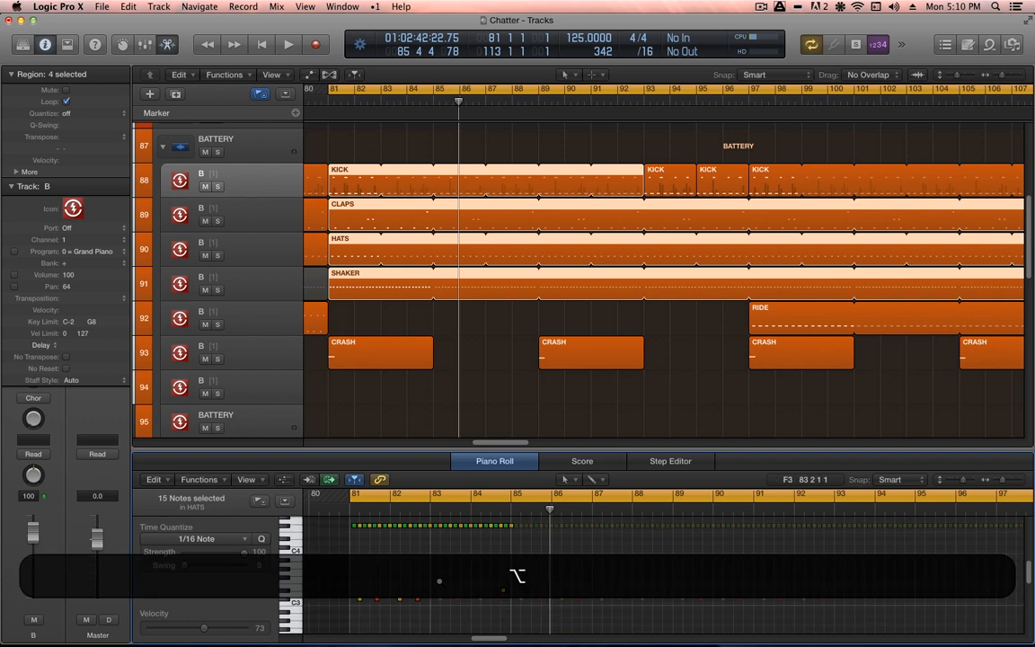
pyautogui.scroll(-2, 440, 581)
pyautogui.scroll(-4, 440, 583)
pyautogui.moveTo(474, 571); pyautogui.dragTo(397, 623)
pyautogui.scroll(-1, 345, 601)
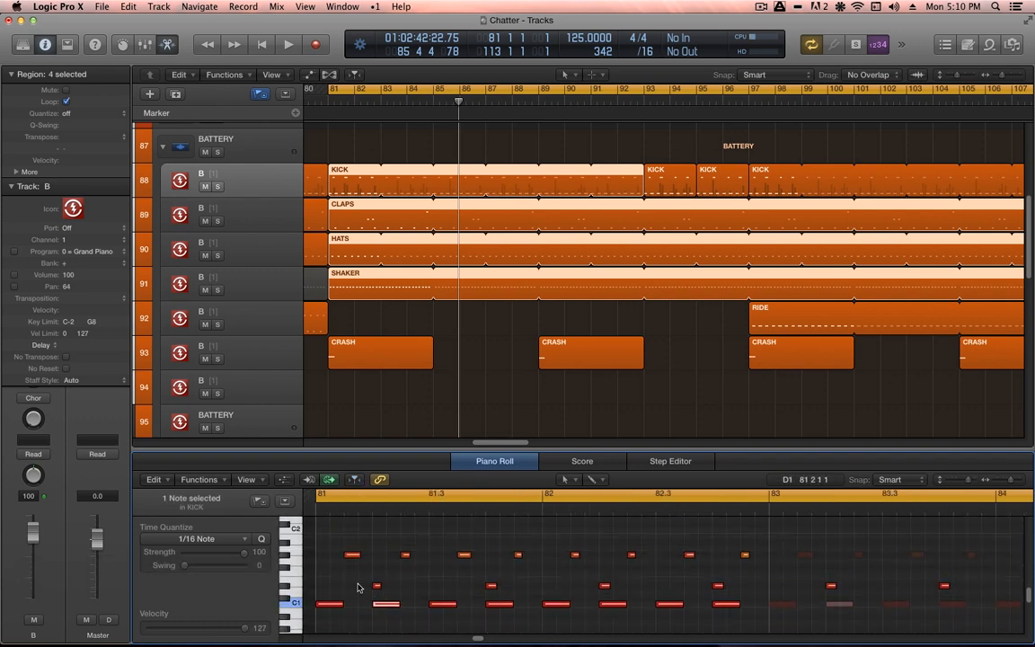
# - Mute the four clap notes in bars 81 and 82 and close the Piano Roll
pyautogui.moveTo(345, 578); pyautogui.dragTo(748, 594)
pyautogui.press('m')
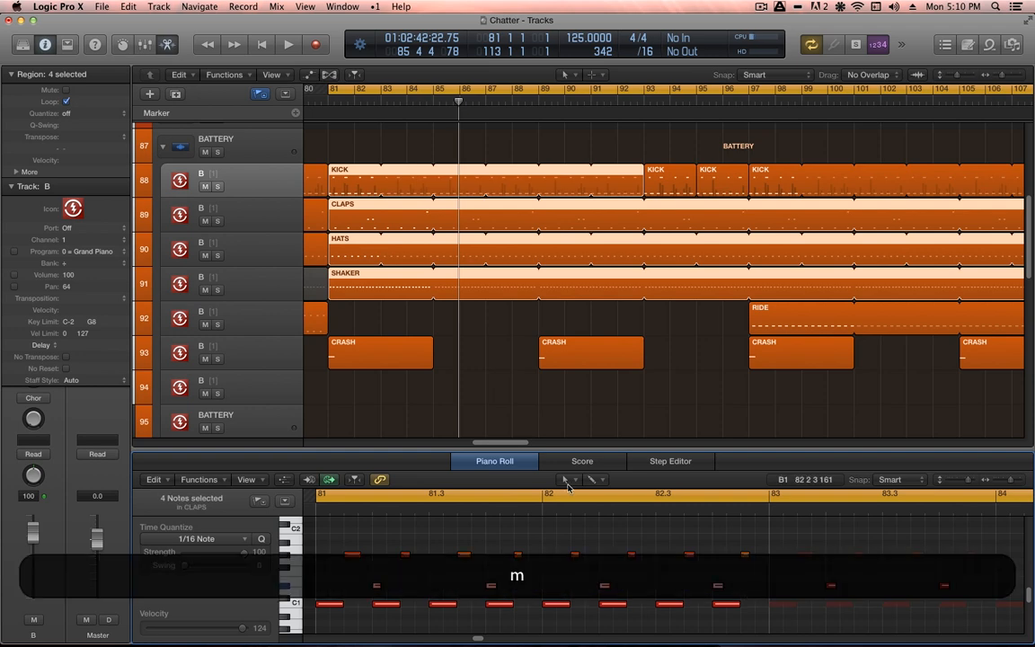
pyautogui.press('p')
# - Select the KICK regions at bars 81 and 93 on track 88 and solo them
pyautogui.click(376, 289)
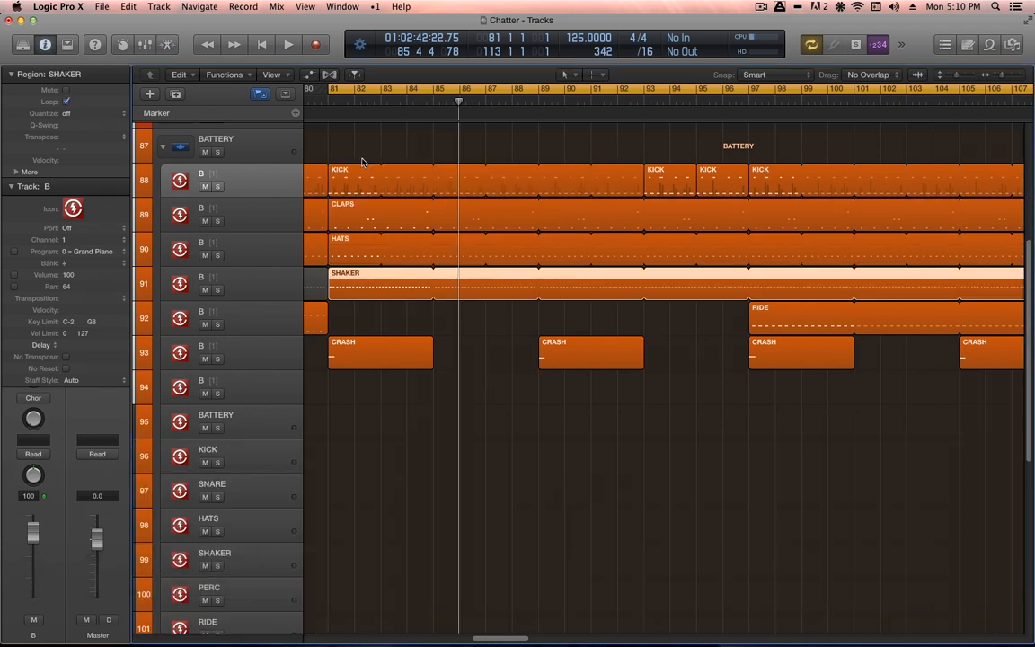
pyautogui.click(362, 179)
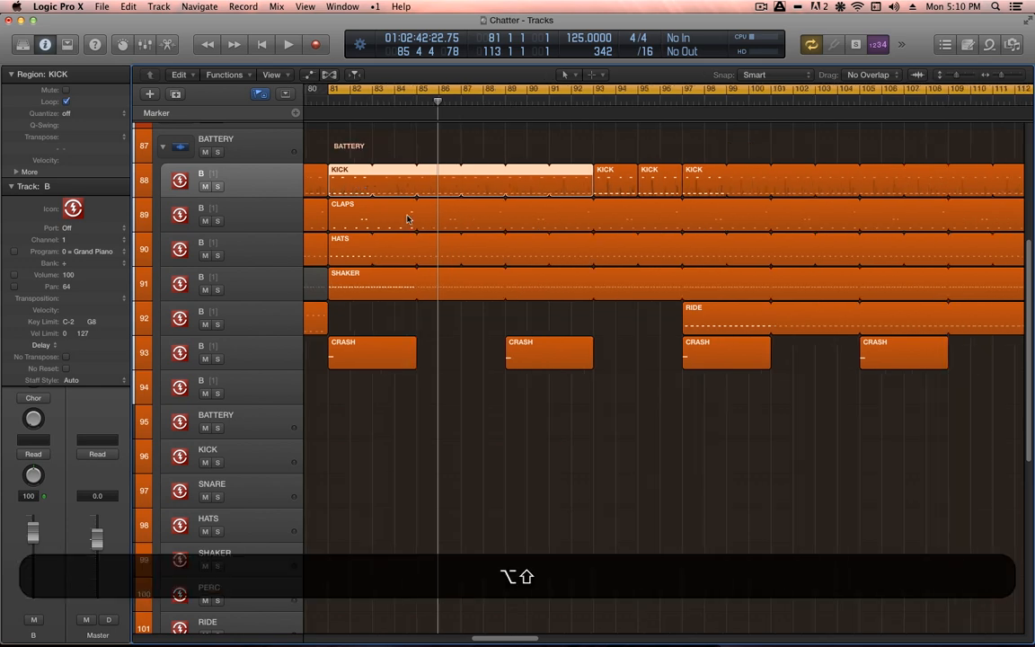
pyautogui.scroll(-5, 403, 217)
pyautogui.moveTo(591, 148); pyautogui.dragTo(300, 428)
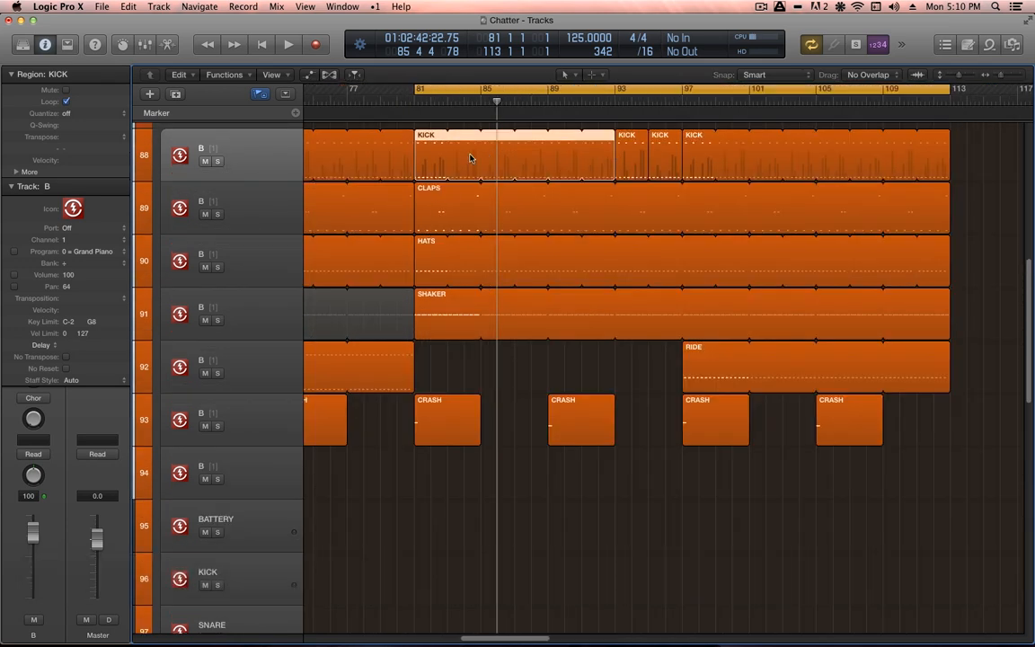
pyautogui.keyDown('shift'); pyautogui.click(639, 147); pyautogui.keyUp('shift')
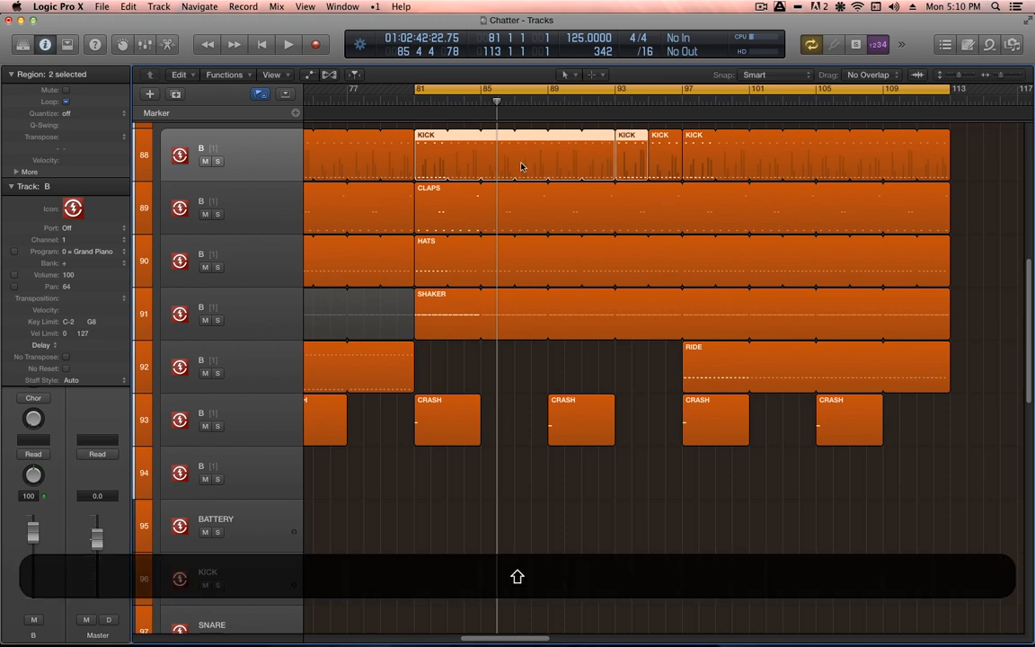
pyautogui.hotkey('shift', 's')
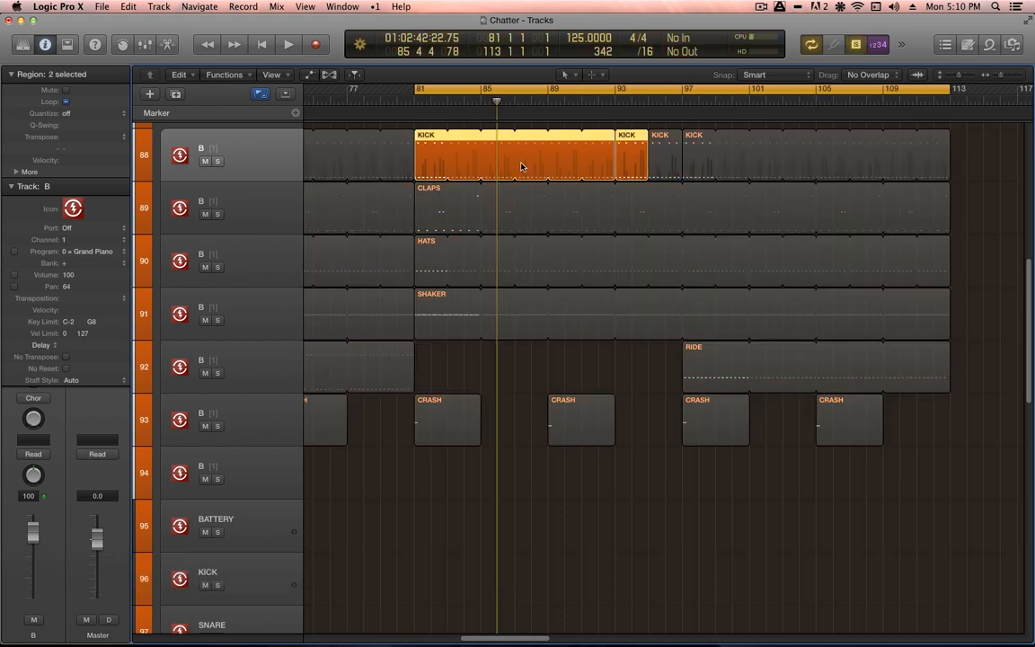
# - Open the two soloed KICK regions in the Piano Roll, fit all their notes in view and play from bar 81
pyautogui.press('p')
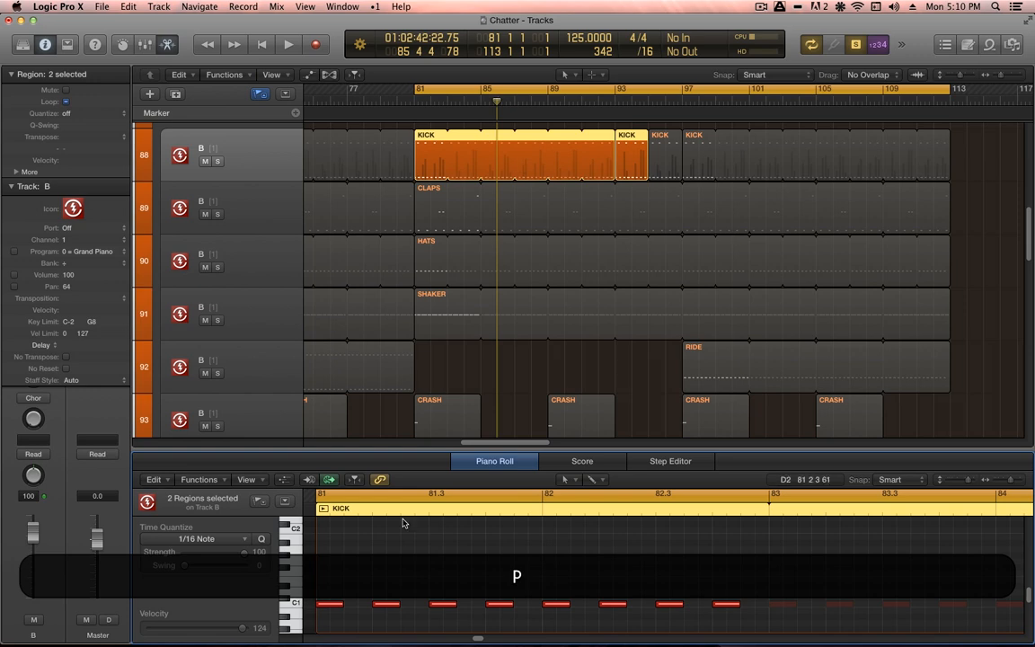
pyautogui.press('super+a')
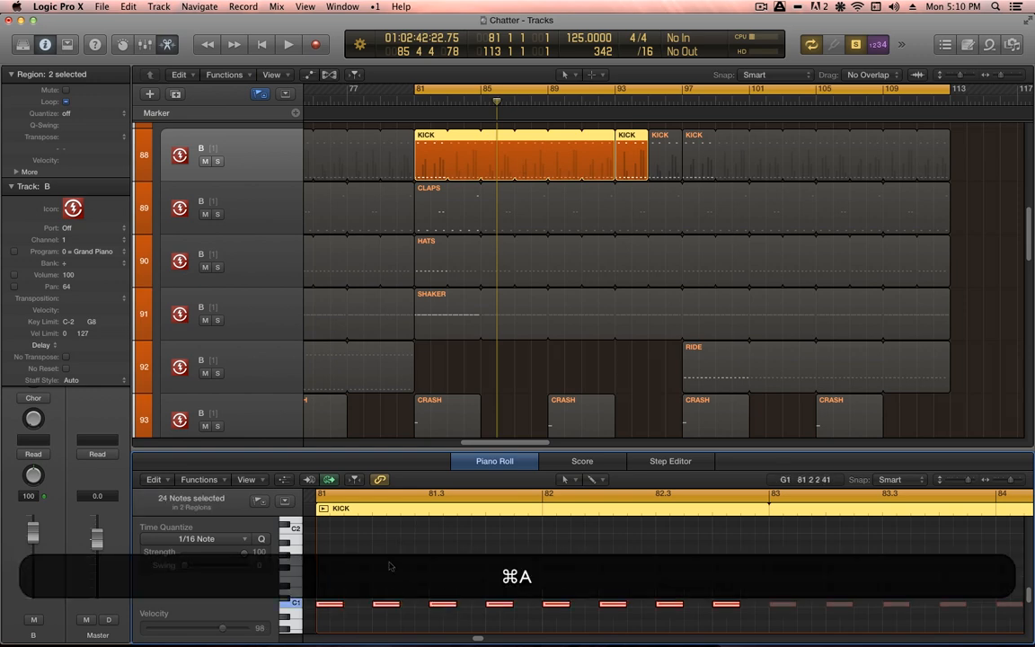
pyautogui.press('z')
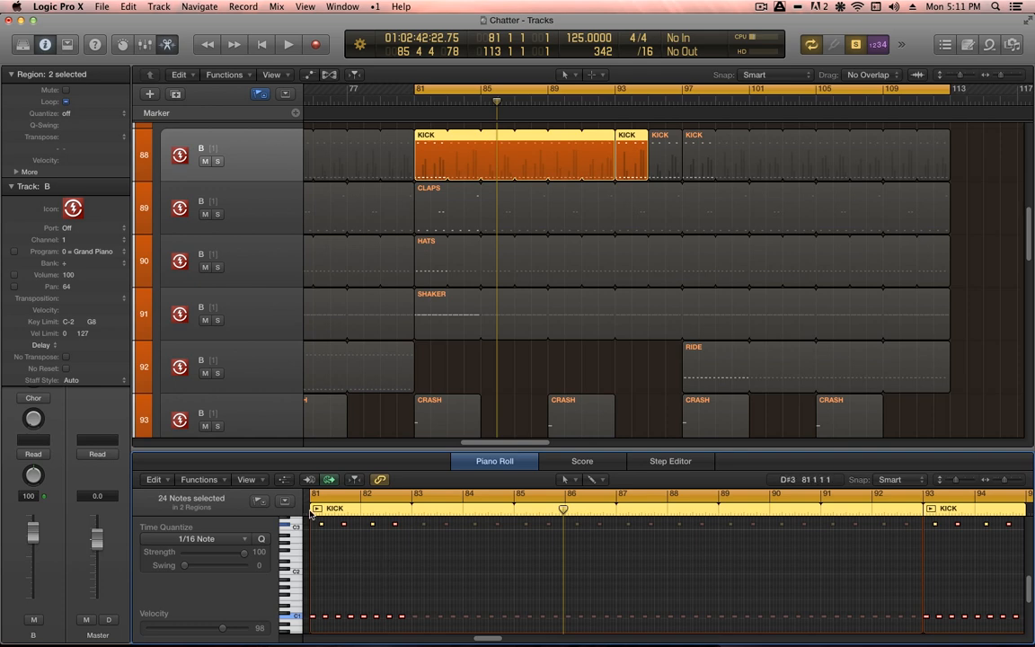
pyautogui.press('Return')
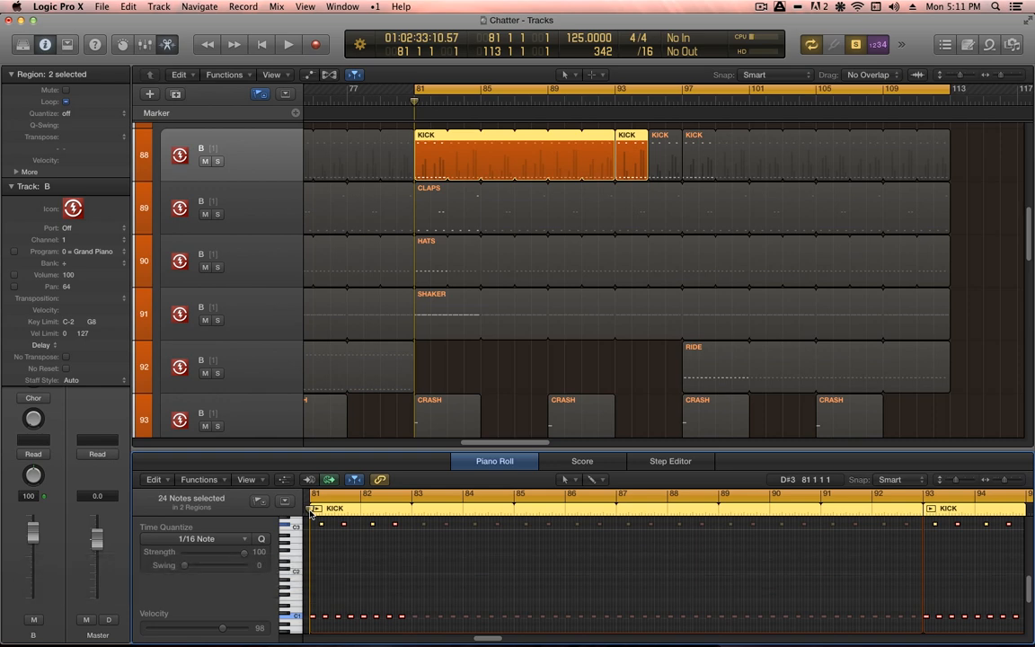
pyautogui.press('space')
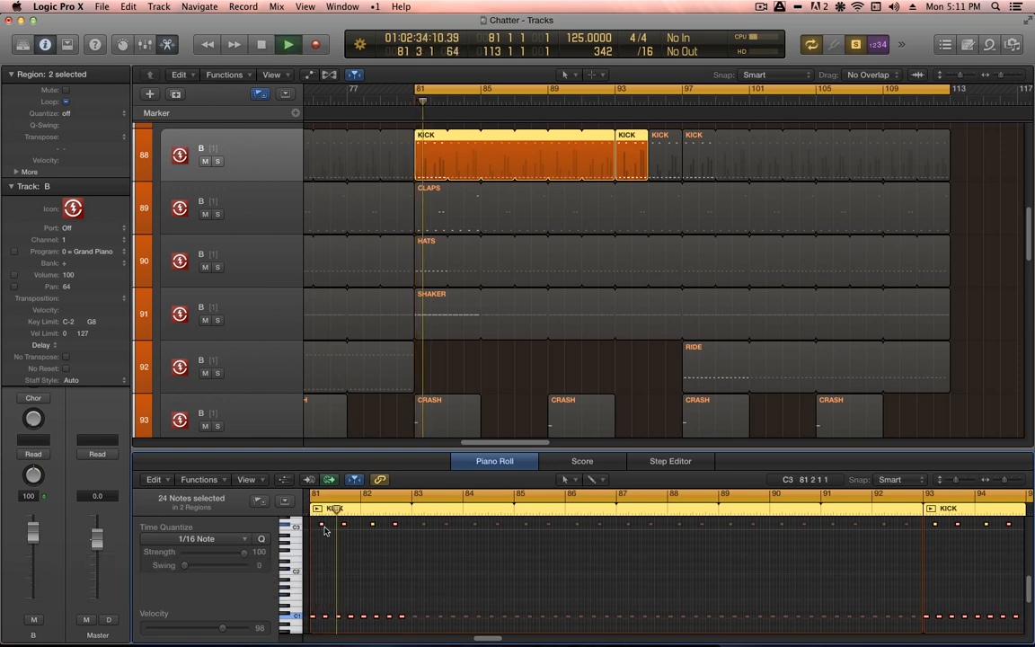
# - Listen to the CLAPS, HATS and SHAKER regions soloed in turn, then add HATS, CLAPS and KICK to the SHAKER solo
pyautogui.click(440, 207)
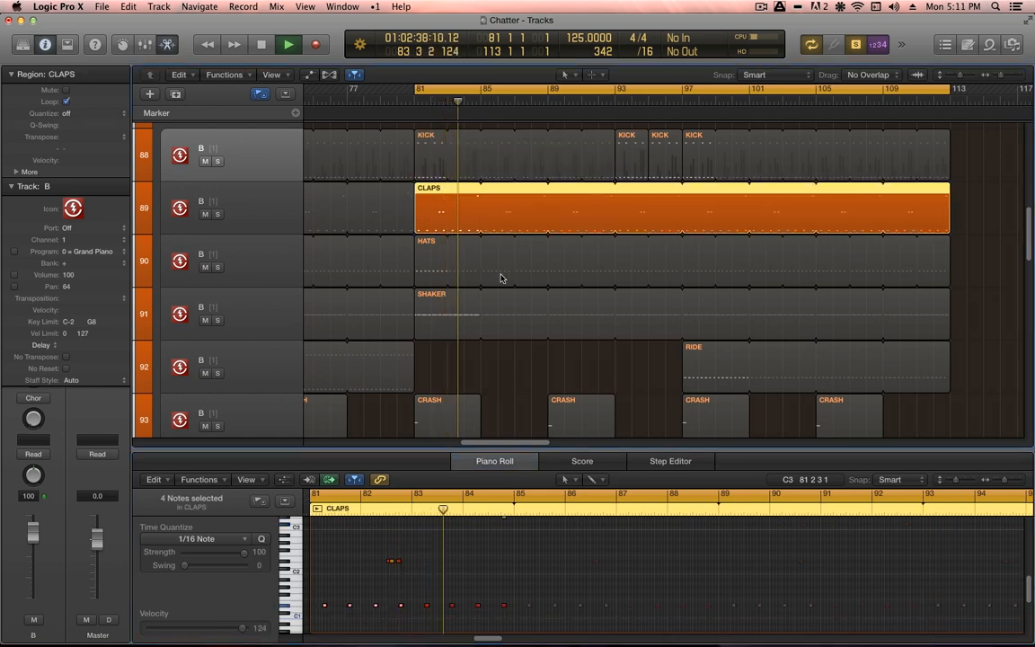
pyautogui.click(435, 263)
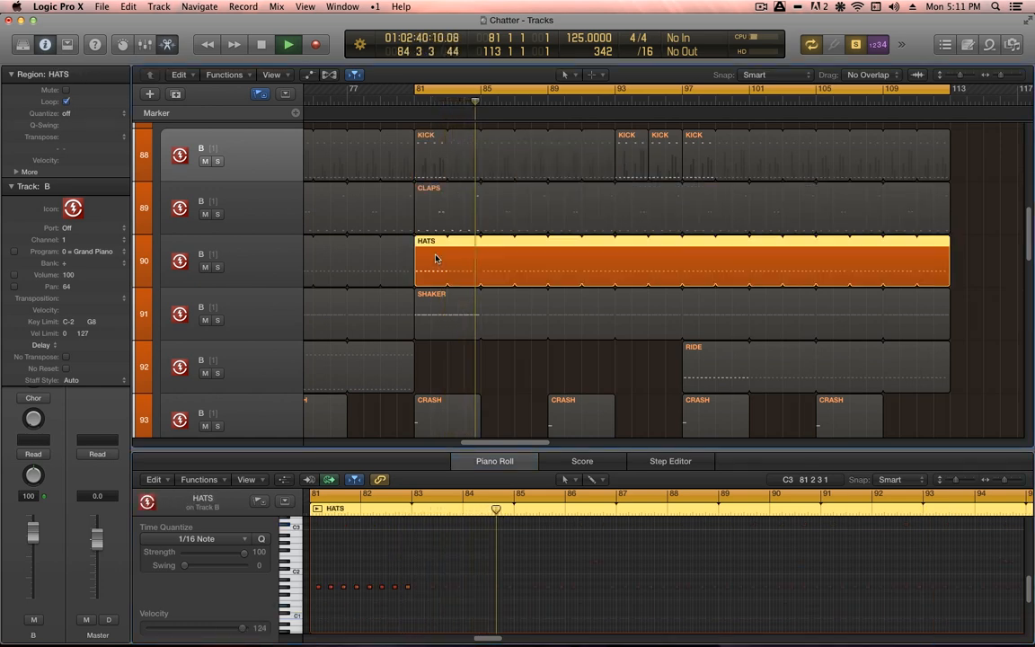
pyautogui.click(430, 314)
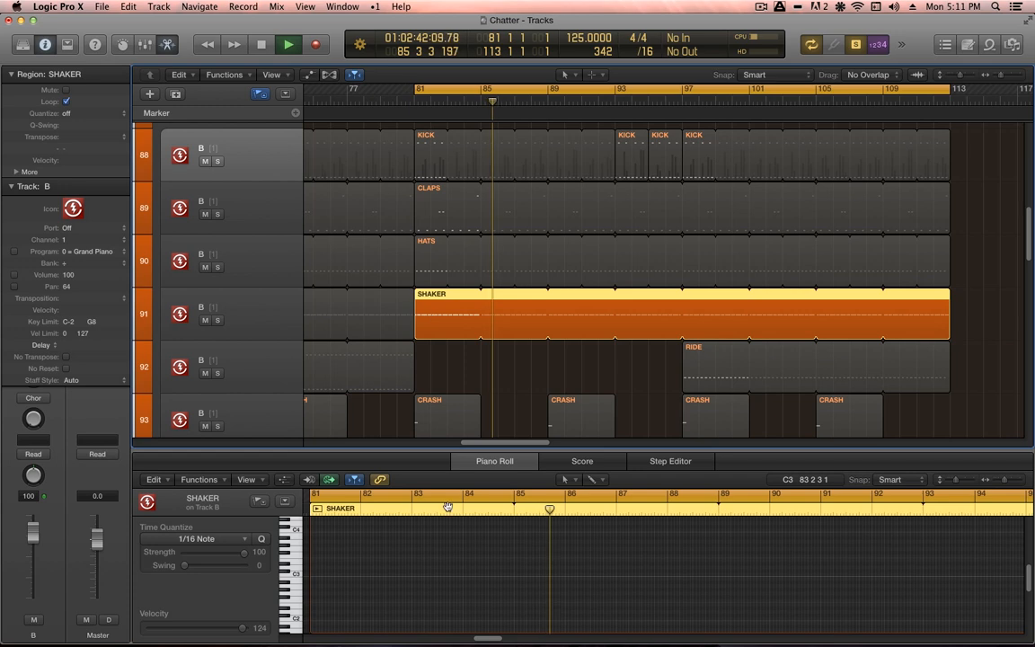
pyautogui.keyDown('shift'); pyautogui.click(431, 260); pyautogui.keyUp('shift')
pyautogui.keyDown('shift'); pyautogui.click(425, 205); pyautogui.keyUp('shift')
pyautogui.keyDown('shift'); pyautogui.click(440, 155); pyautogui.keyUp('shift')
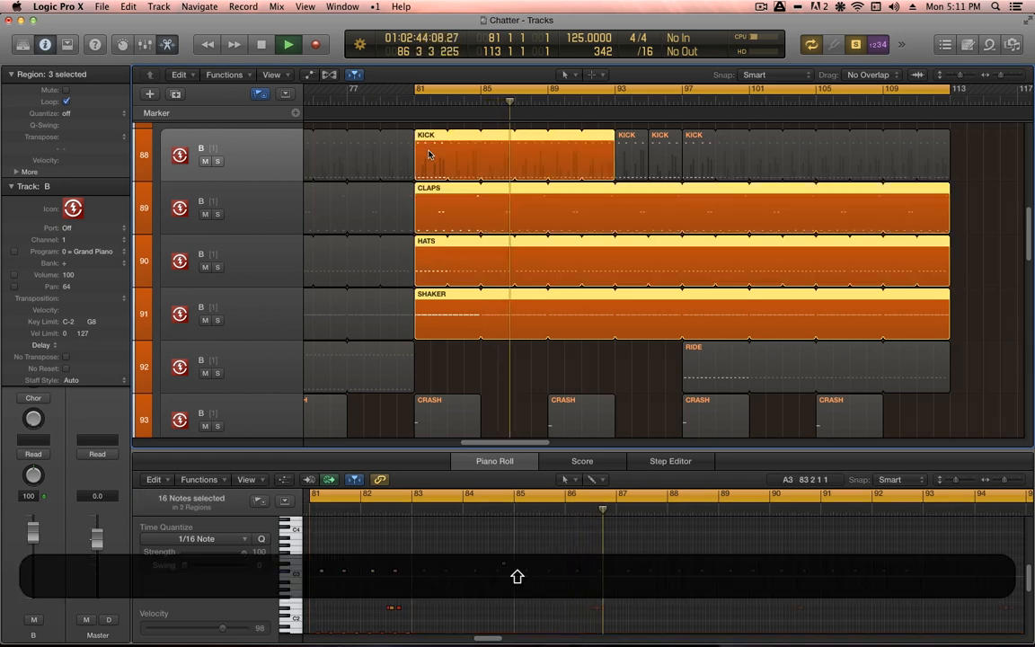
# - Add the KICK region at bar 93 to the soloed drum selection and stop playback
pyautogui.keyDown('shift'); pyautogui.click(631, 144); pyautogui.keyUp('shift')
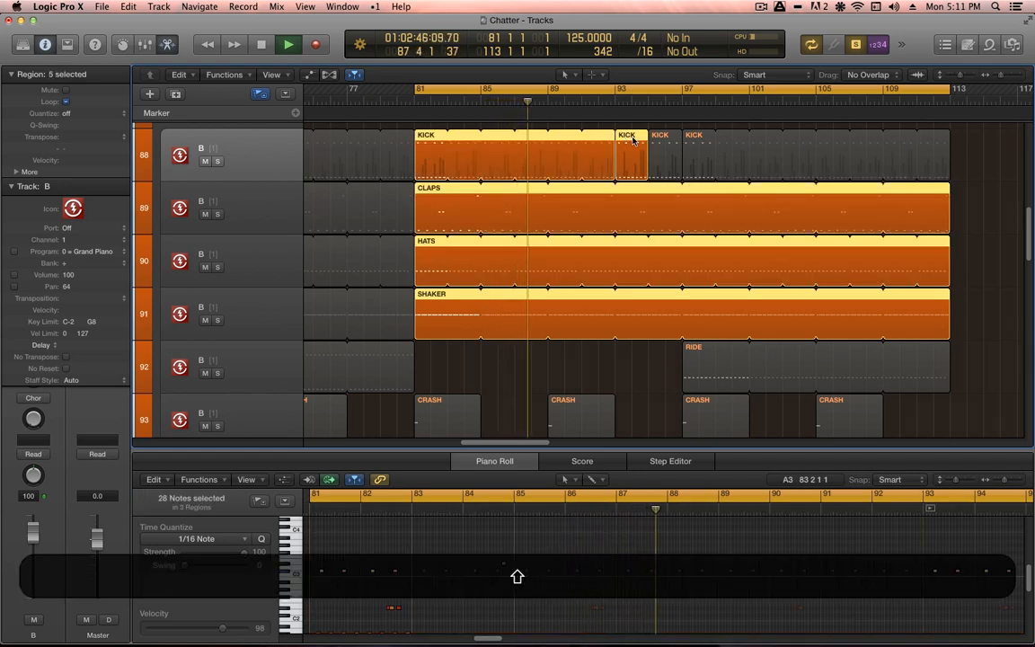
pyautogui.press('space')
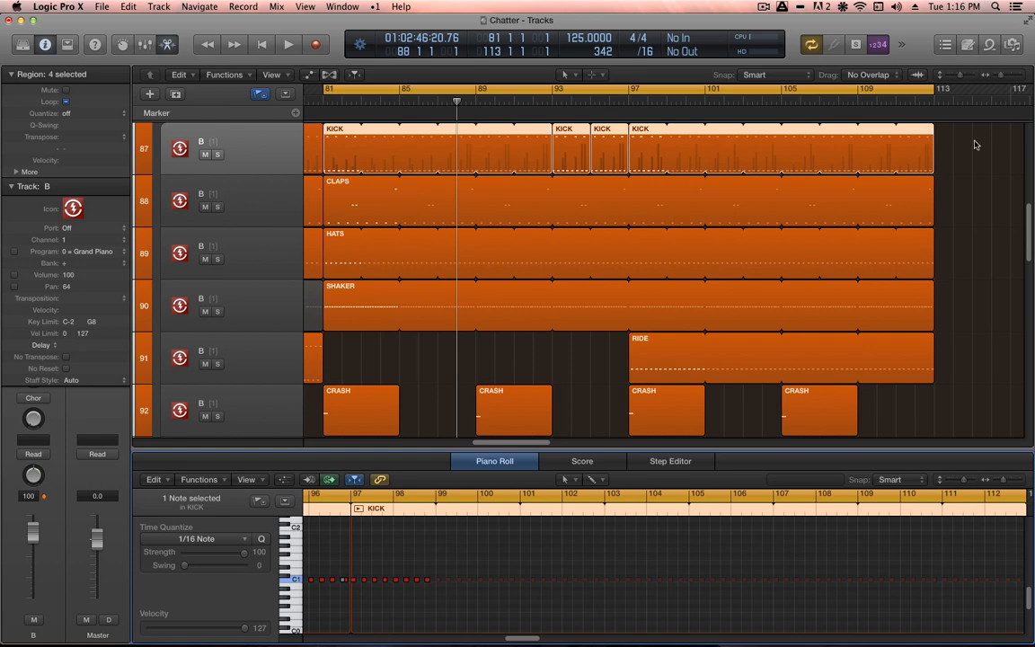
# - Move all drum regions starting from bar 81 to bar 113 and end the earlier CLAPS, HATS and SHAKER loops at bar 81
pyautogui.moveTo(976, 141); pyautogui.dragTo(375, 428)
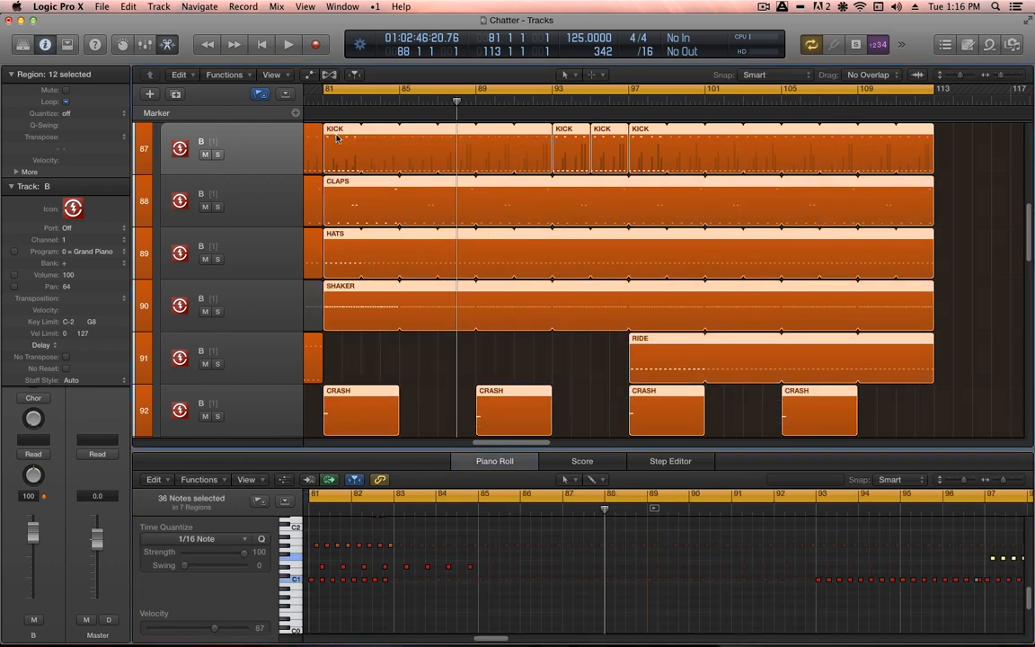
pyautogui.moveTo(336, 137); pyautogui.dragTo(952, 149)
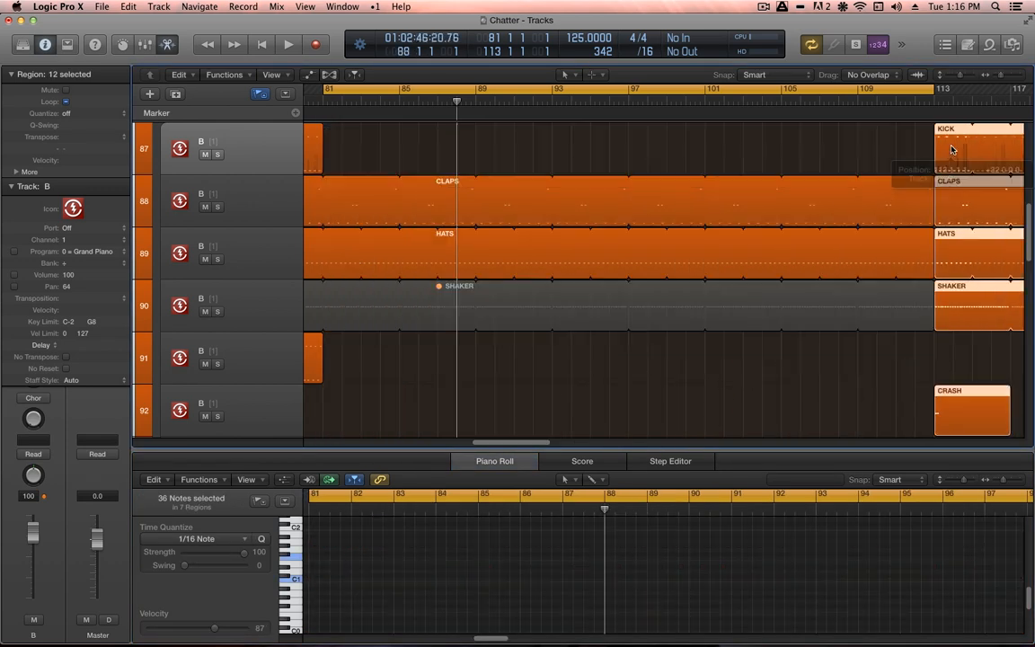
pyautogui.keyDown('alt'); pyautogui.click(325, 184); pyautogui.keyUp('alt')
pyautogui.keyDown('alt'); pyautogui.click(329, 240); pyautogui.keyUp('alt')
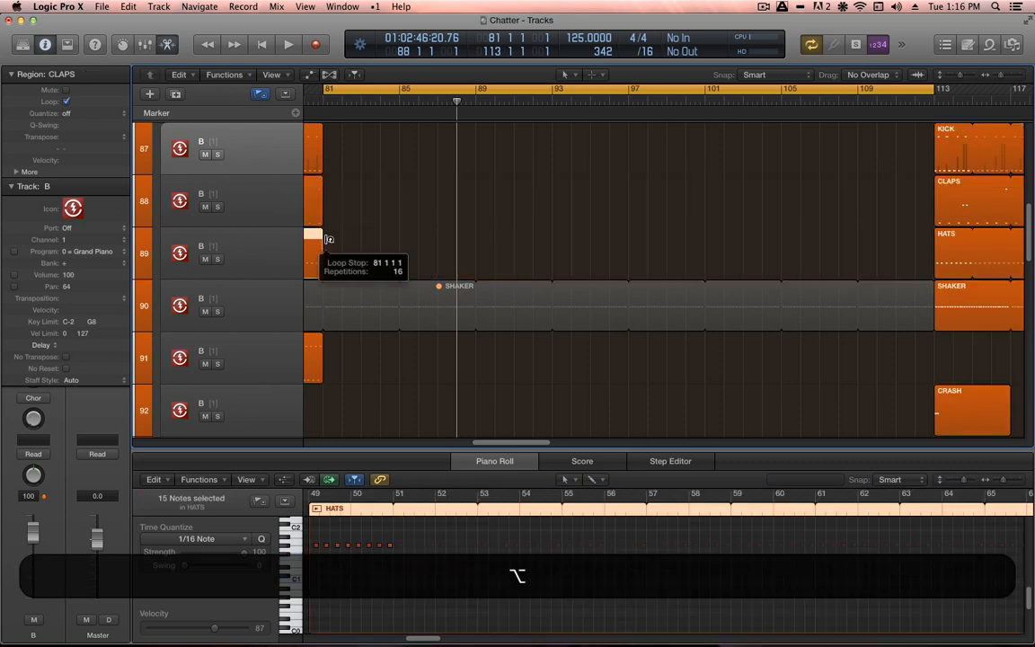
pyautogui.keyDown('alt'); pyautogui.click(325, 308); pyautogui.keyUp('alt')
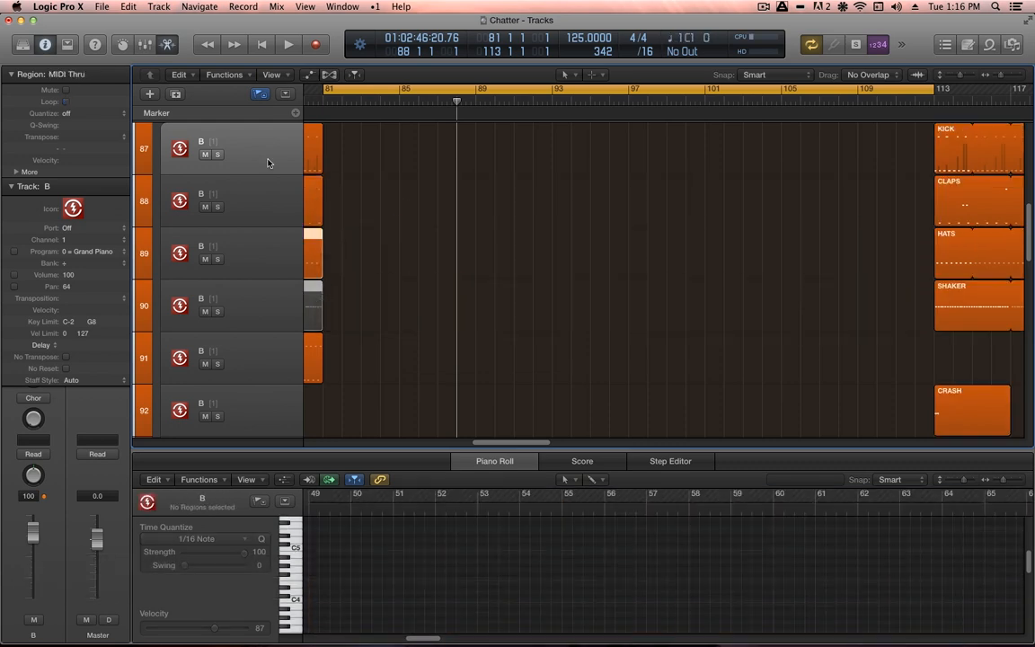
# - Record a four-bar drum pattern on track 87 from bar 85 to bar 89, with playback started at bar 81 in solo mode
pyautogui.press('Return')
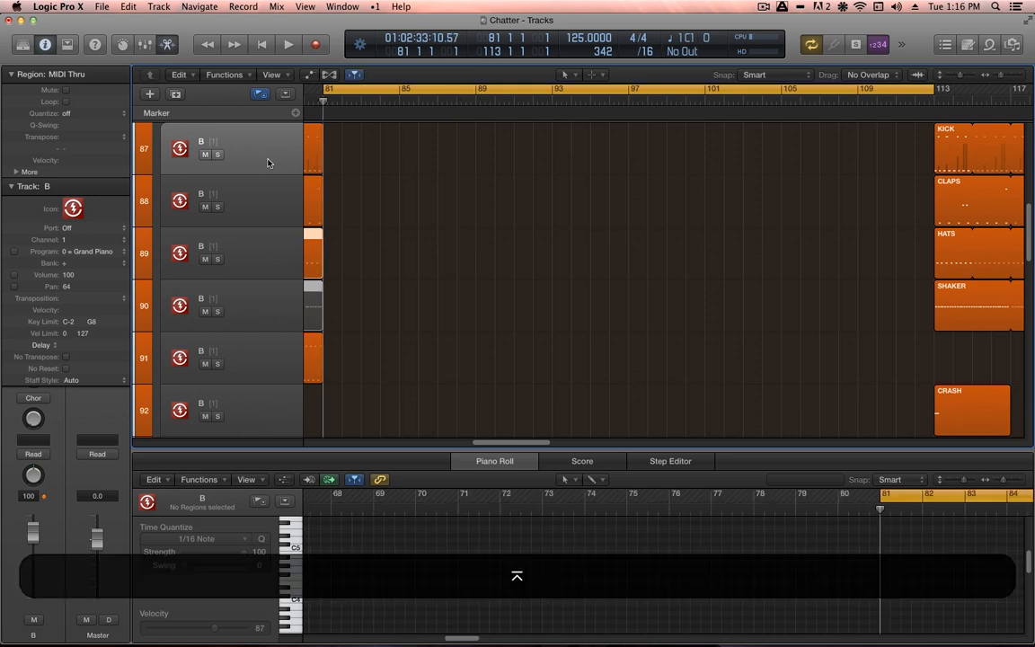
pyautogui.press('r')
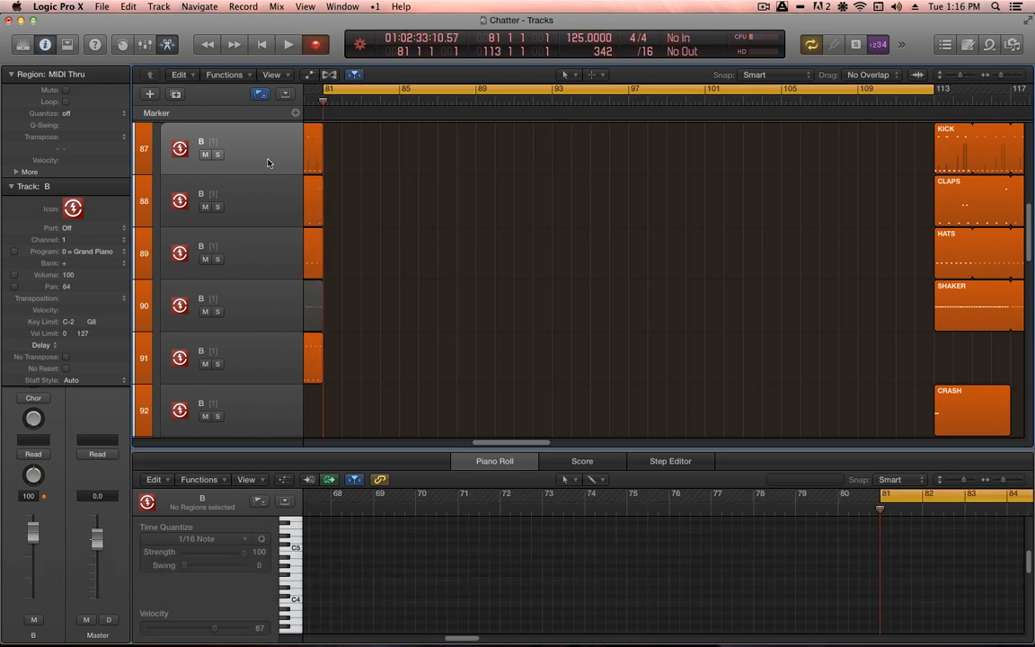
pyautogui.press('s')
pyautogui.press('0')
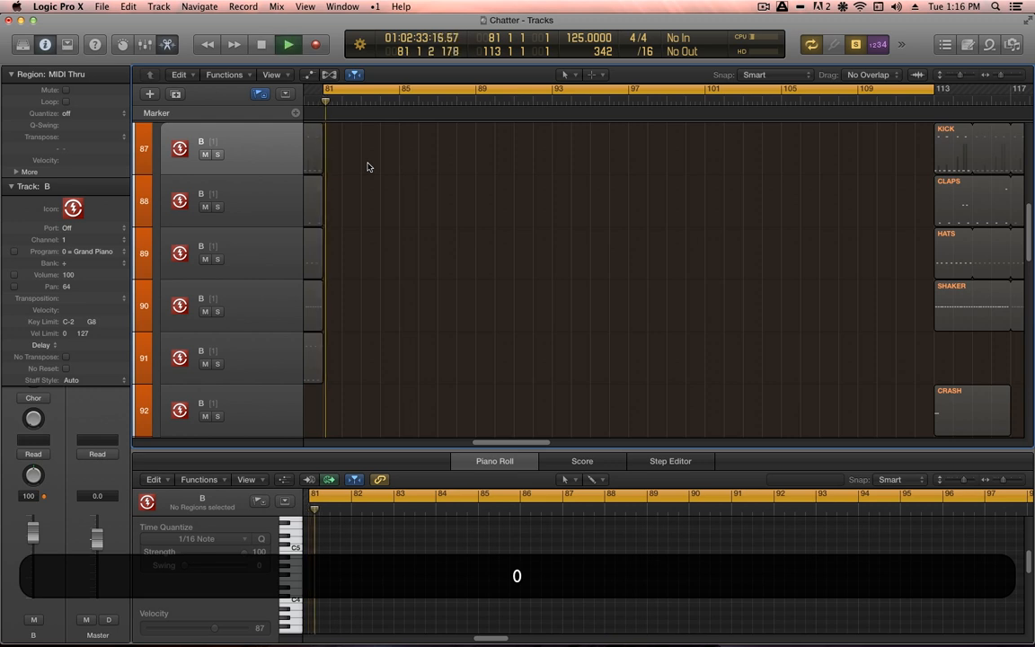
pyautogui.press('k')
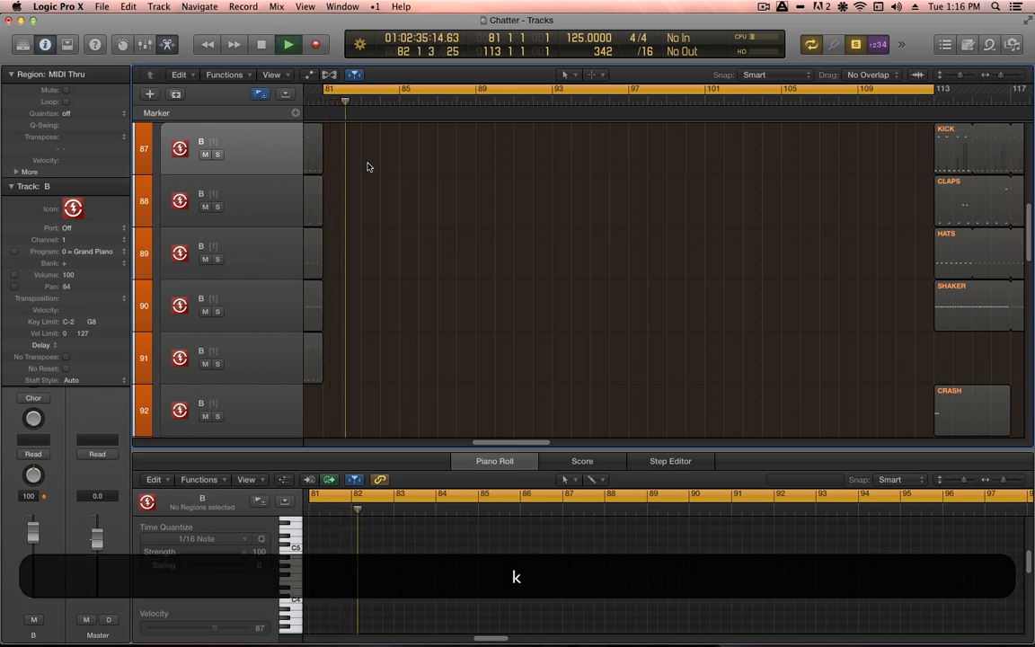
pyautogui.press('r')
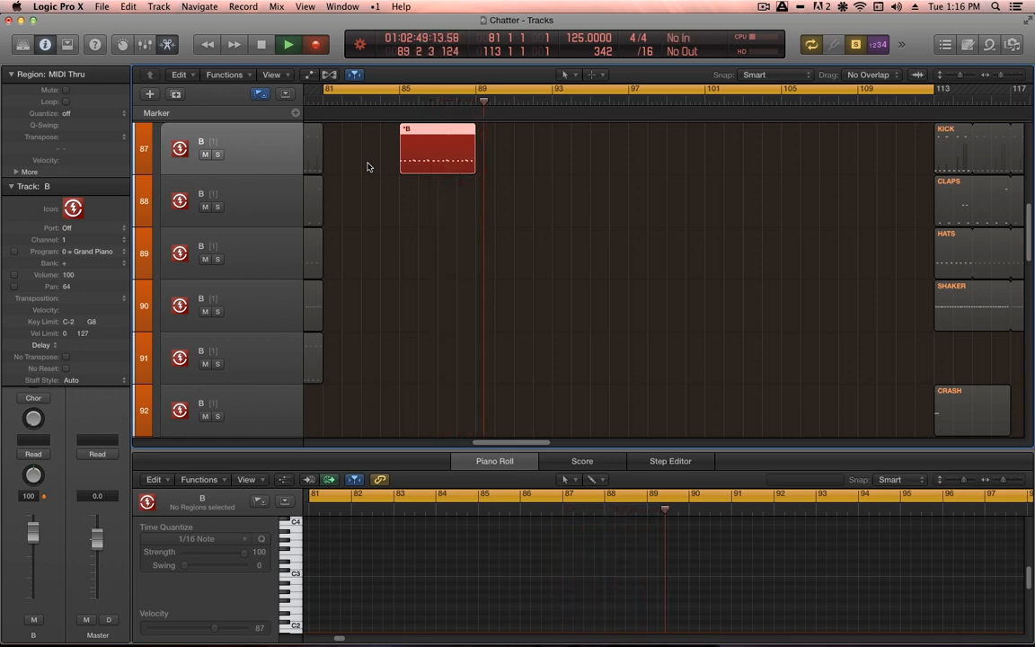
pyautogui.press('r')
pyautogui.click(234, 213)
pyautogui.press('space')
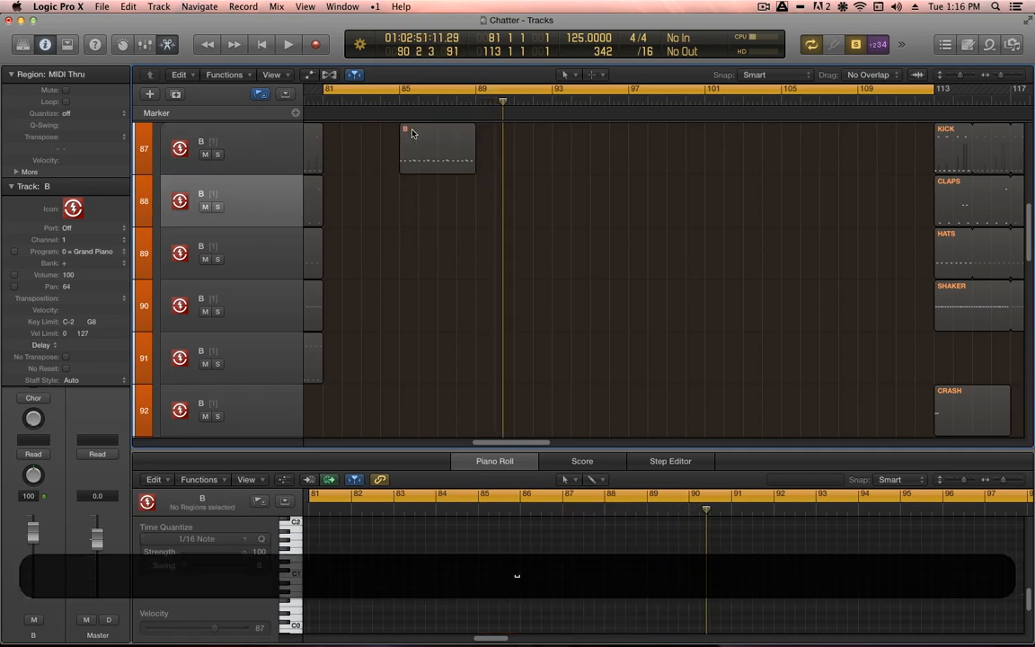
# - Quantize all notes of the recorded region on track 87 to 1/16 Note with a swing of 56
pyautogui.click(443, 145)
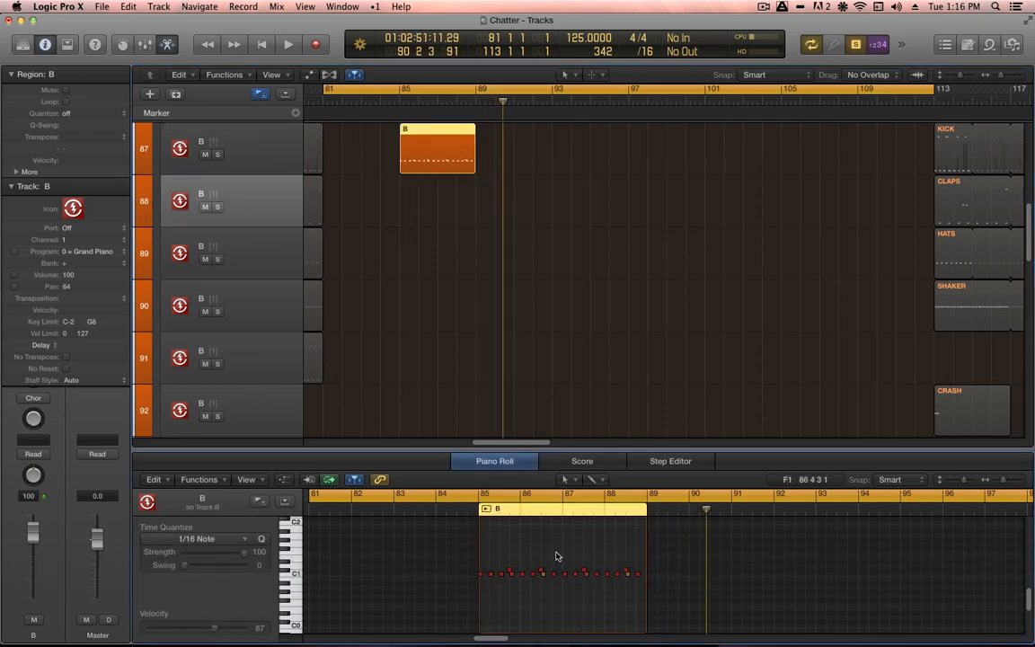
pyautogui.press('super+a')
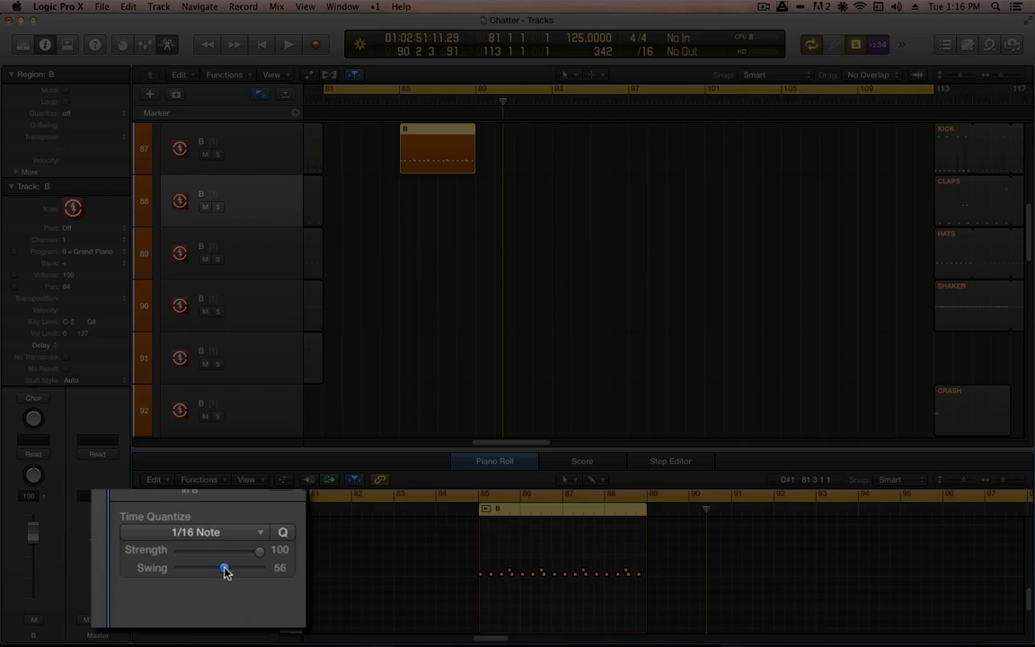
pyautogui.press('shift')
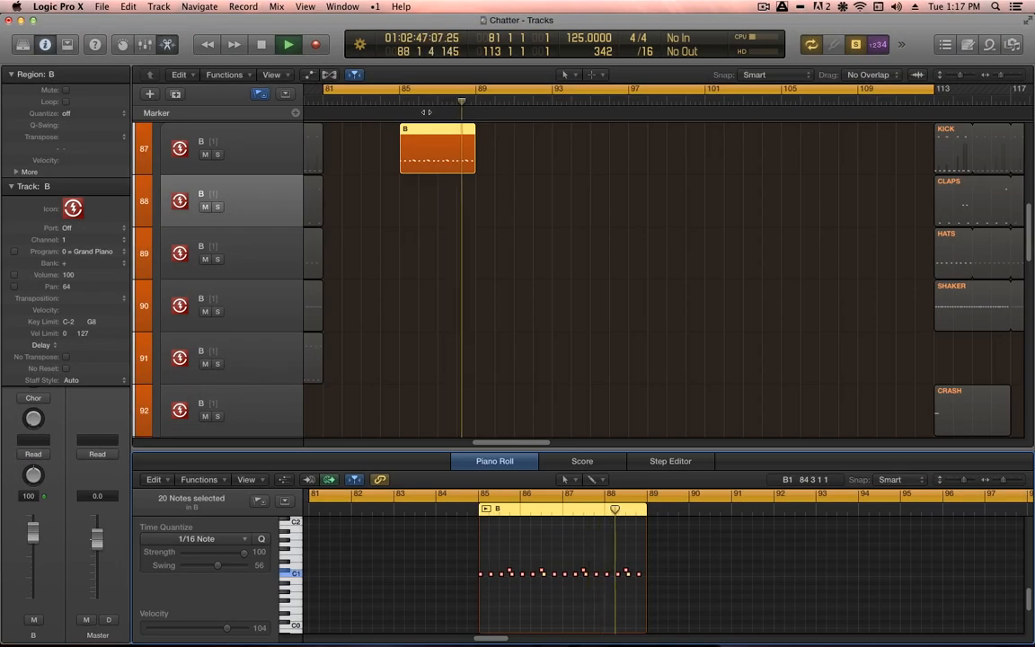
# - Set the cycle range to the recorded region at bars 85 to 89, listen to it and stop playback
pyautogui.press('super+u')
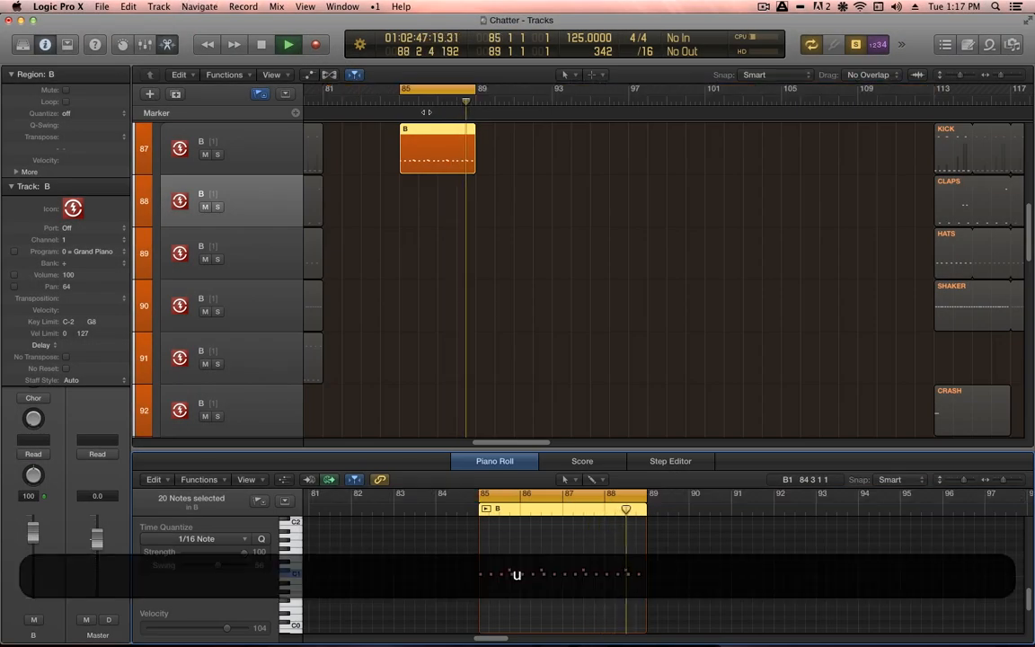
pyautogui.click(287, 203)
pyautogui.press('space')
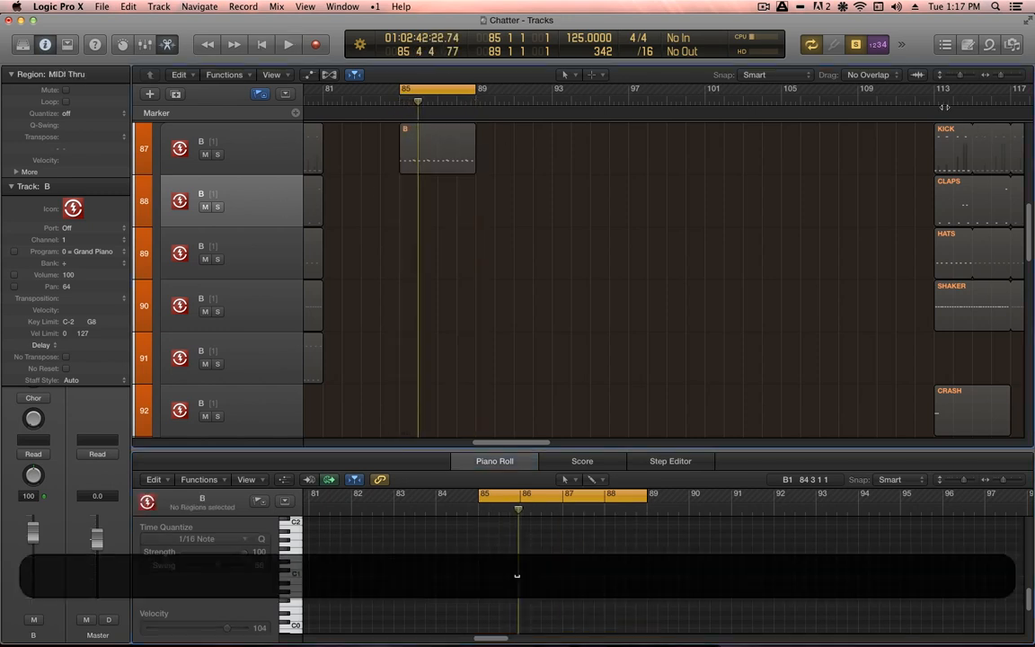
# - Listen to the KICK, CLAPS, HATS and SHAKER regions at bar 113 soloed together, and stop playback
pyautogui.moveTo(832, 135); pyautogui.dragTo(986, 342)
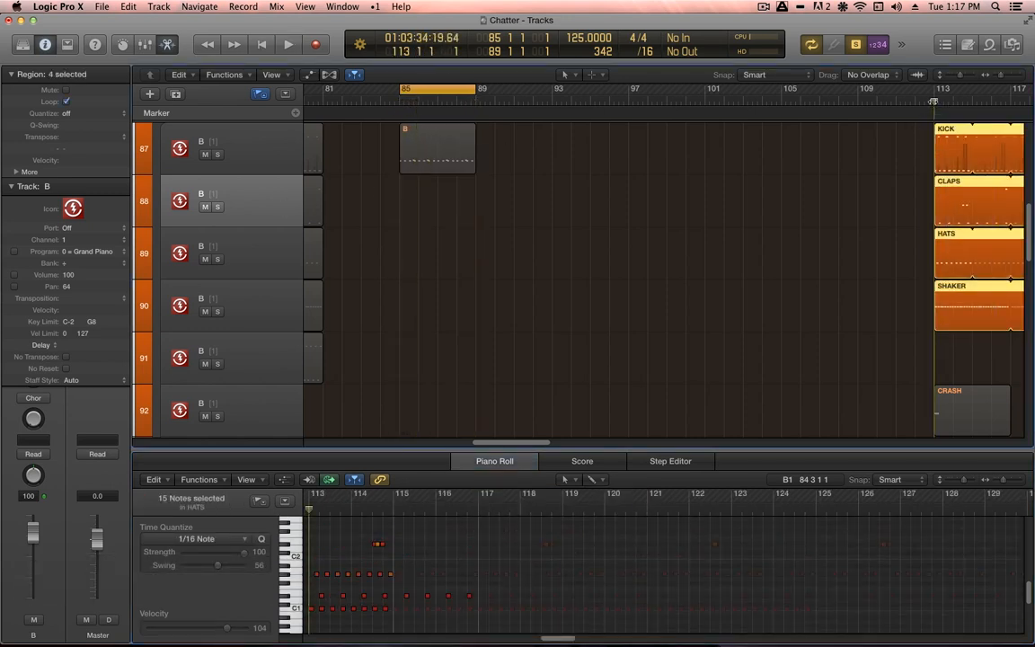
pyautogui.hotkey('shift', 'Return')
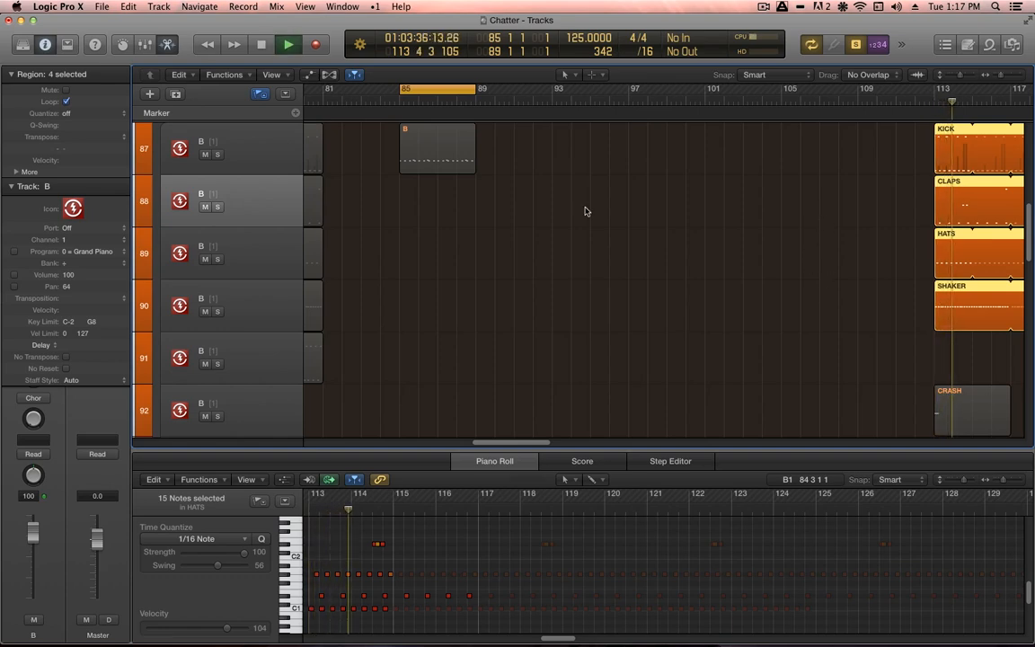
pyautogui.press('space')
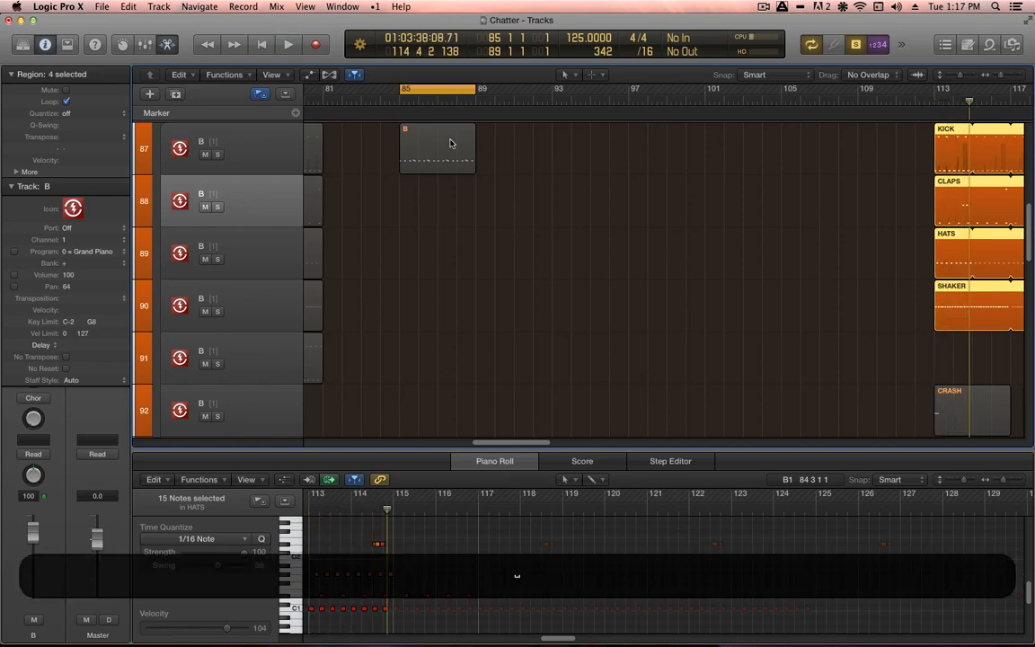
# - Move the C#1 note in bar 85 of the recorded region to just ahead of beat 2 and audition its timing
pyautogui.click(450, 147)
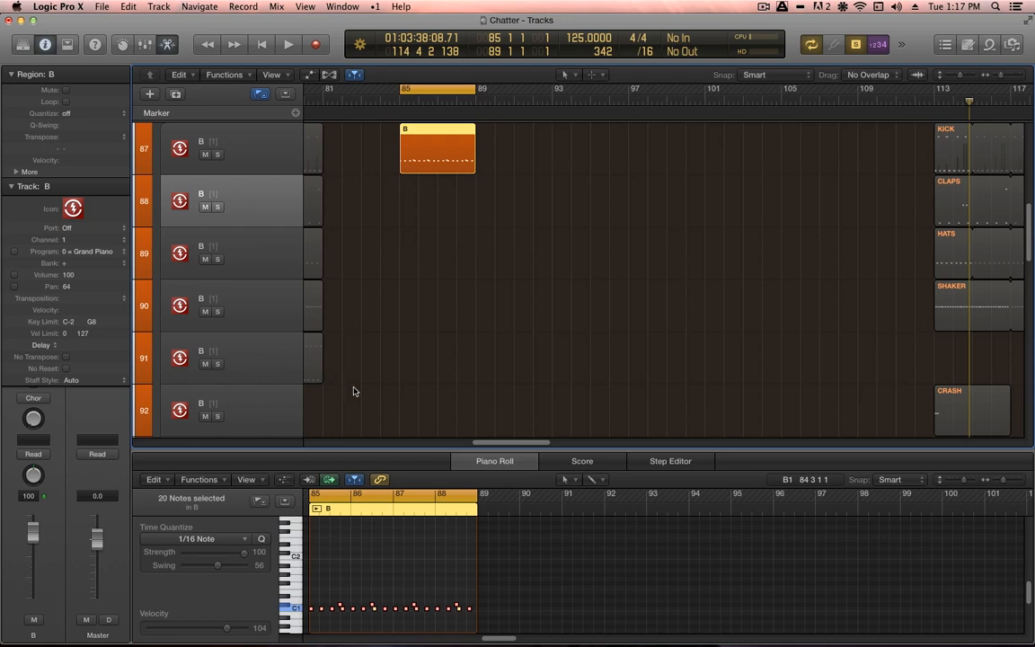
pyautogui.moveTo(361, 586); pyautogui.dragTo(378, 605)
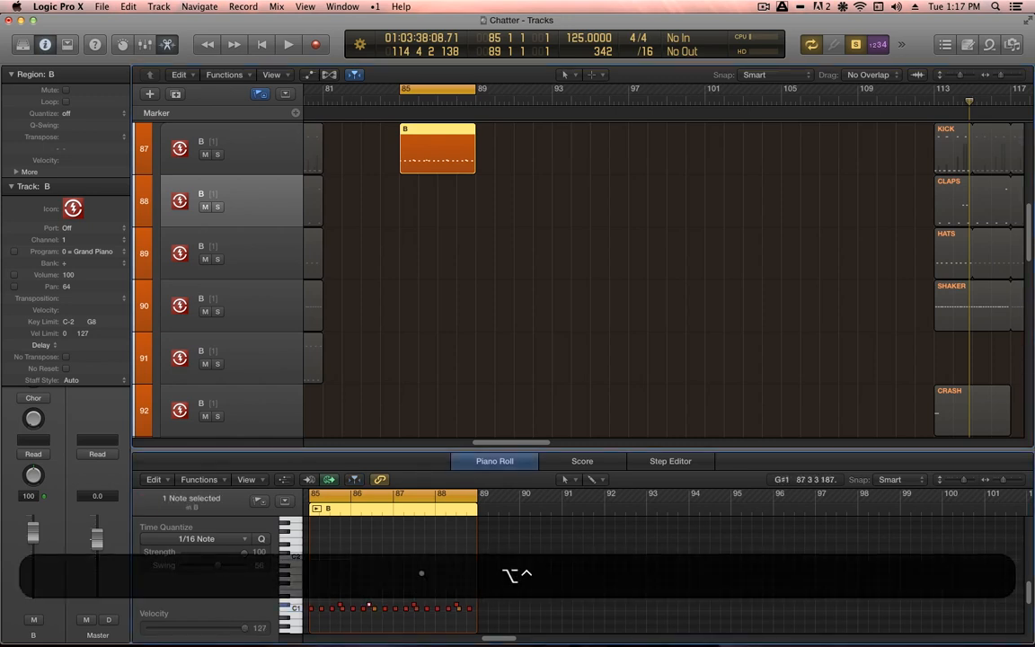
pyautogui.moveTo(421, 573); pyautogui.dragTo(285, 620)
pyautogui.hscroll(3, 805, 572)
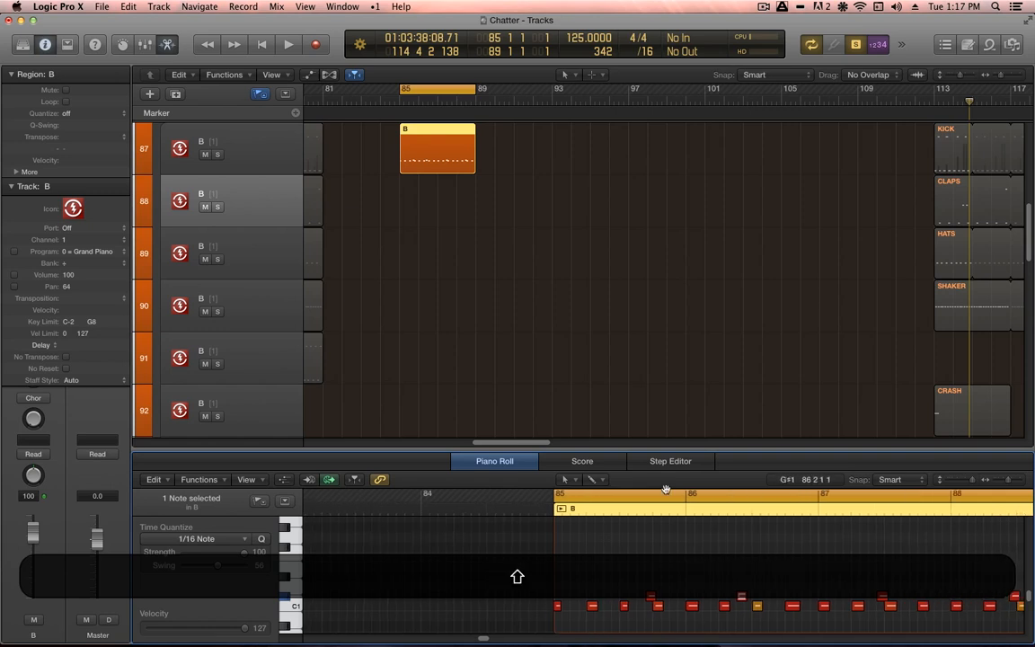
pyautogui.hotkey('shift', 'space')
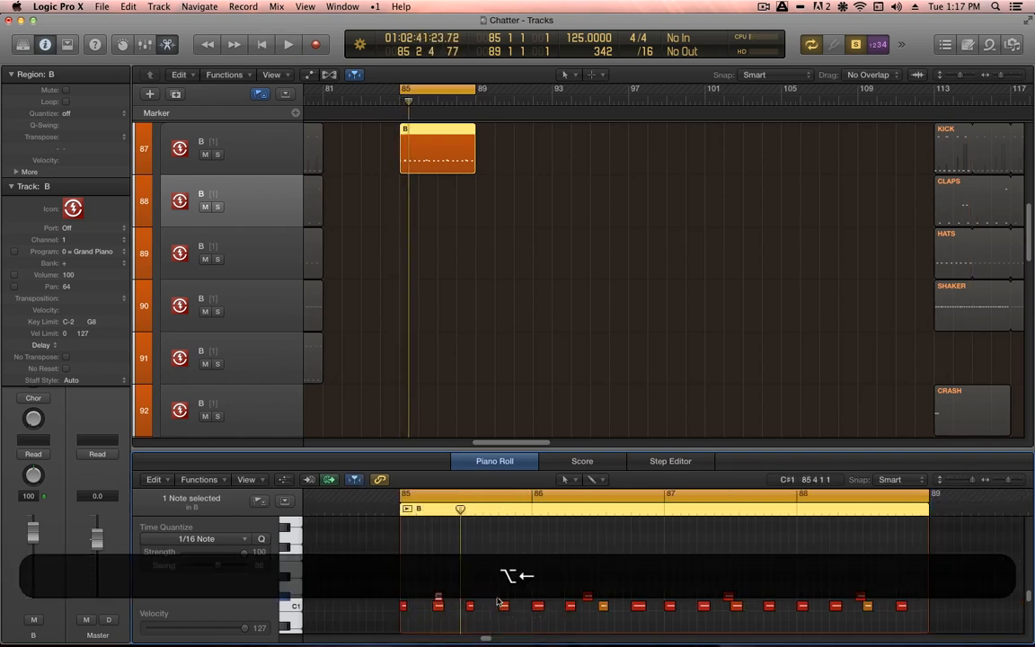
pyautogui.press('space')
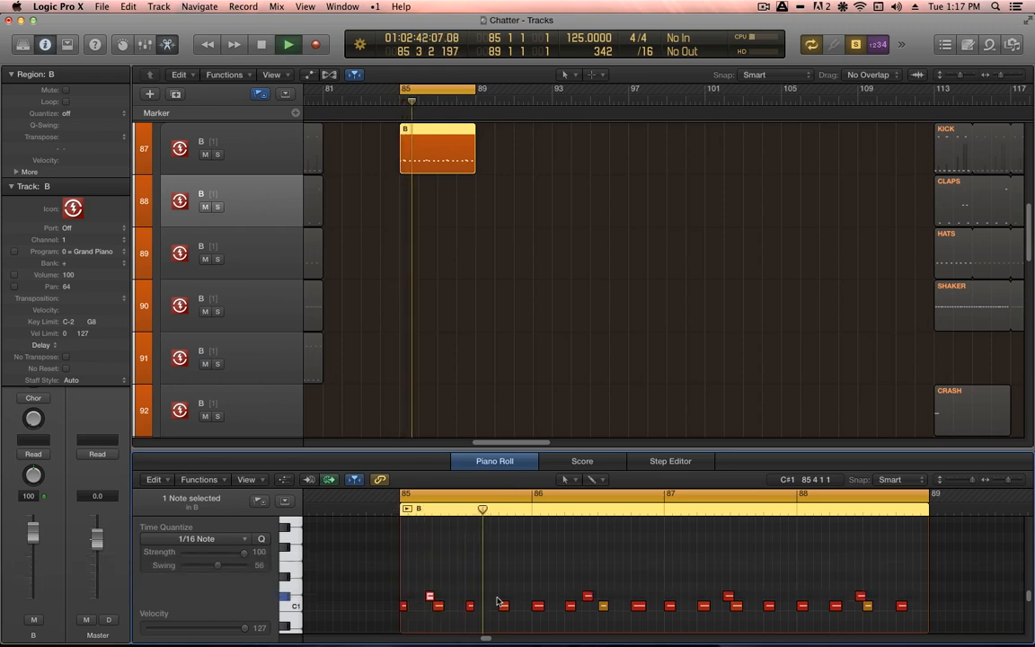
pyautogui.press('space')
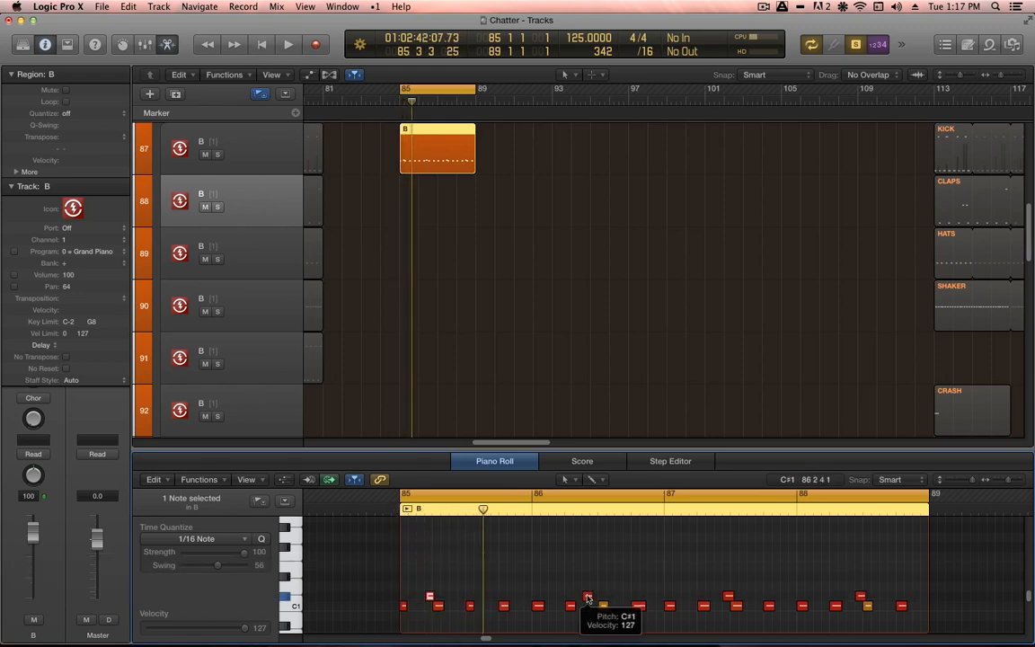
# - Move the C#1 note from bar 86 to beat 3 of bar 85, transpose it up two octaves and audition it
pyautogui.moveTo(586, 596); pyautogui.dragTo(486, 597)
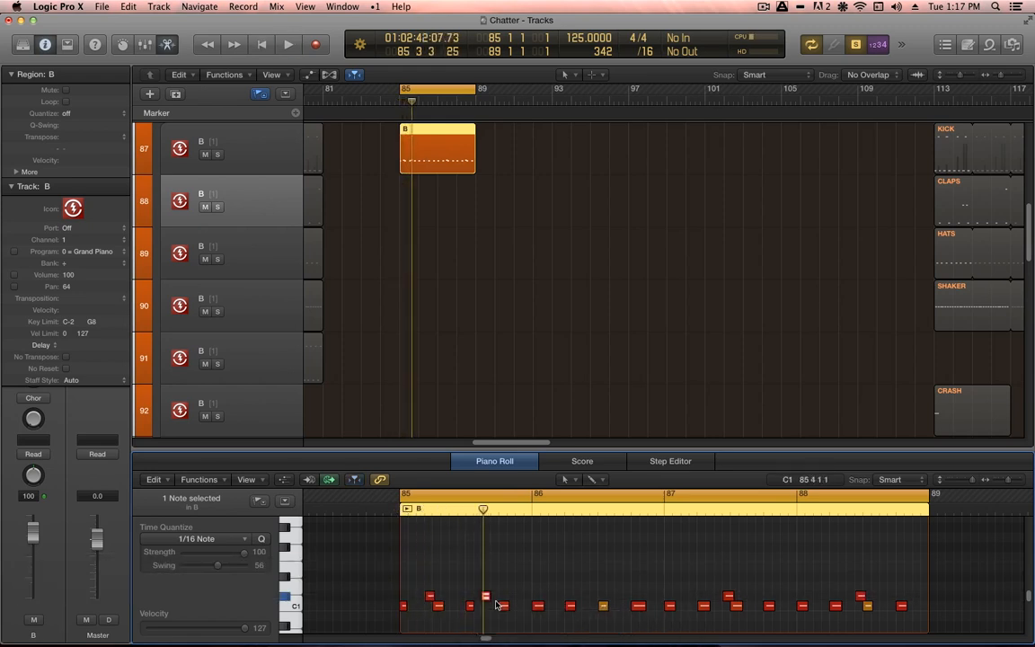
pyautogui.press('q')
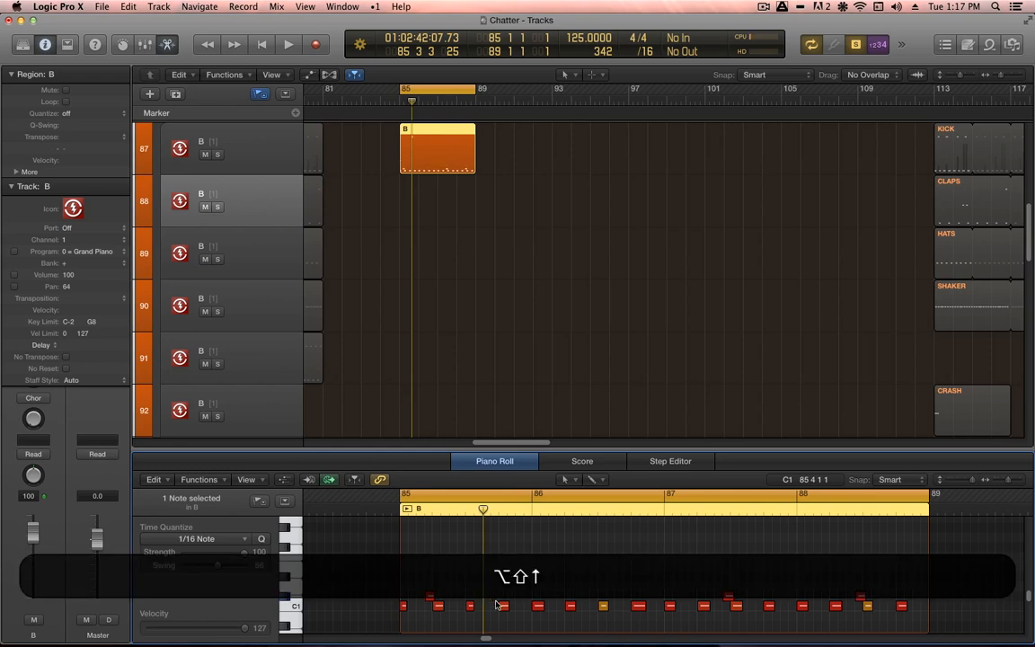
pyautogui.press('space')
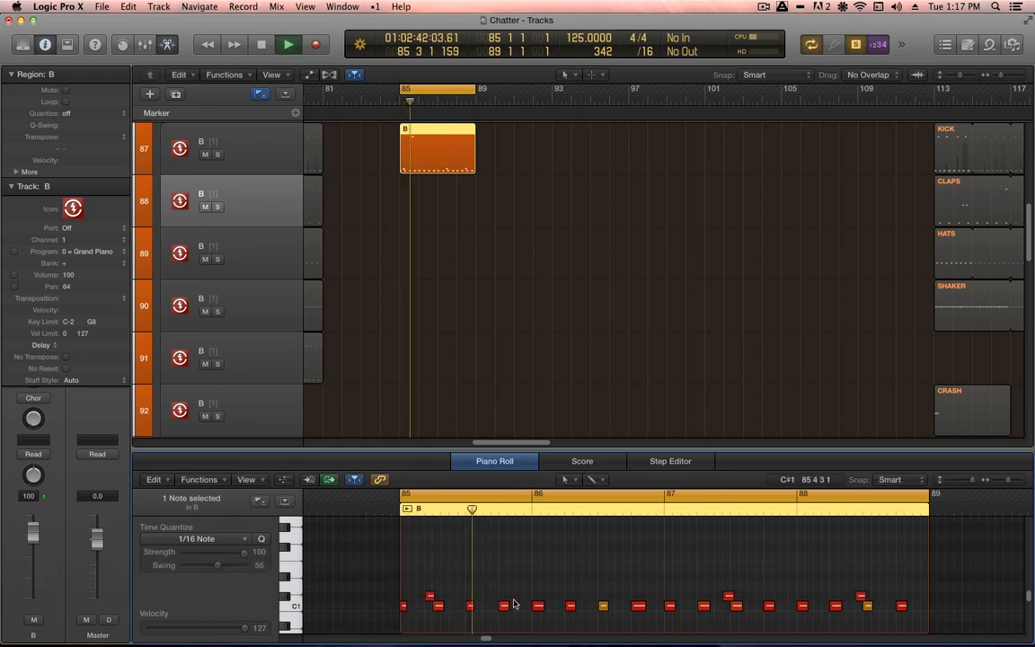
pyautogui.press('space')
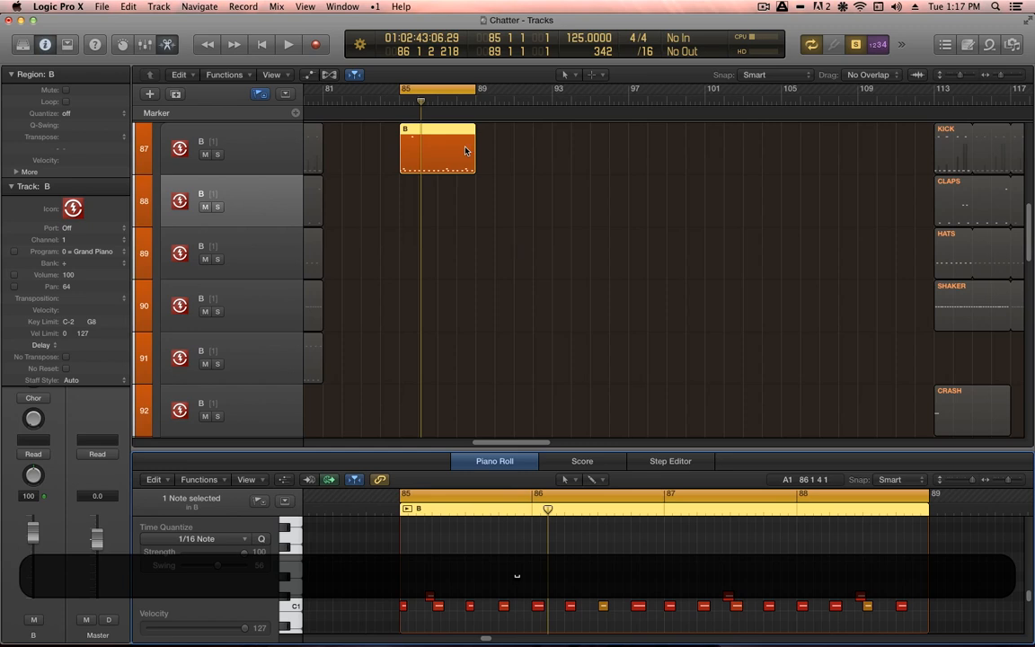
# - Shorten the region on track 87 to one bar, loop it up to bar 113 and play it
pyautogui.moveTo(465, 150); pyautogui.dragTo(418, 154)
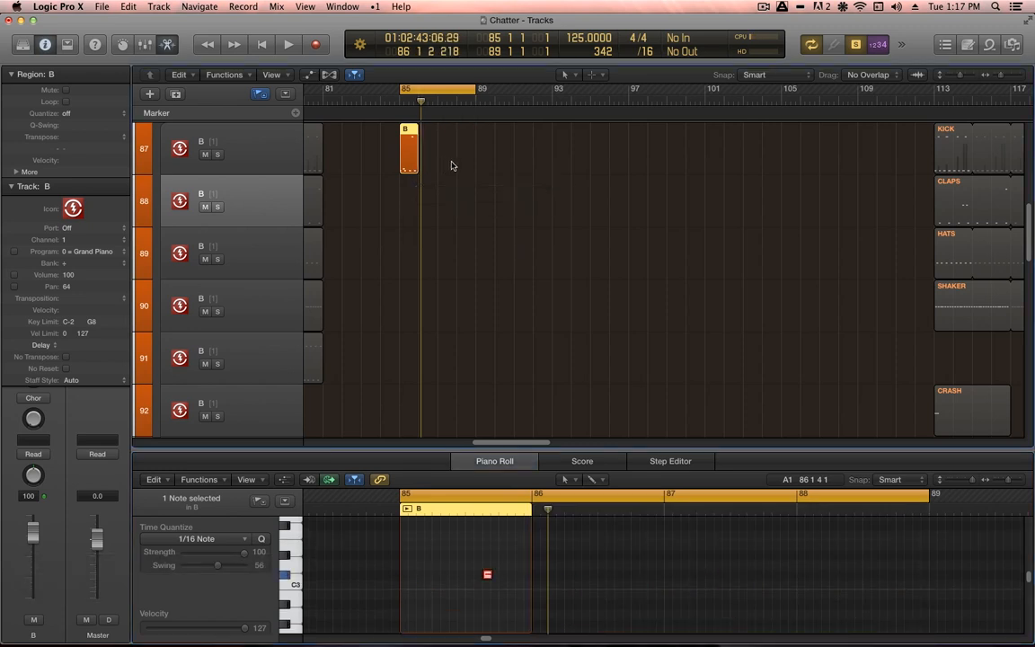
pyautogui.press('l')
pyautogui.press('space')
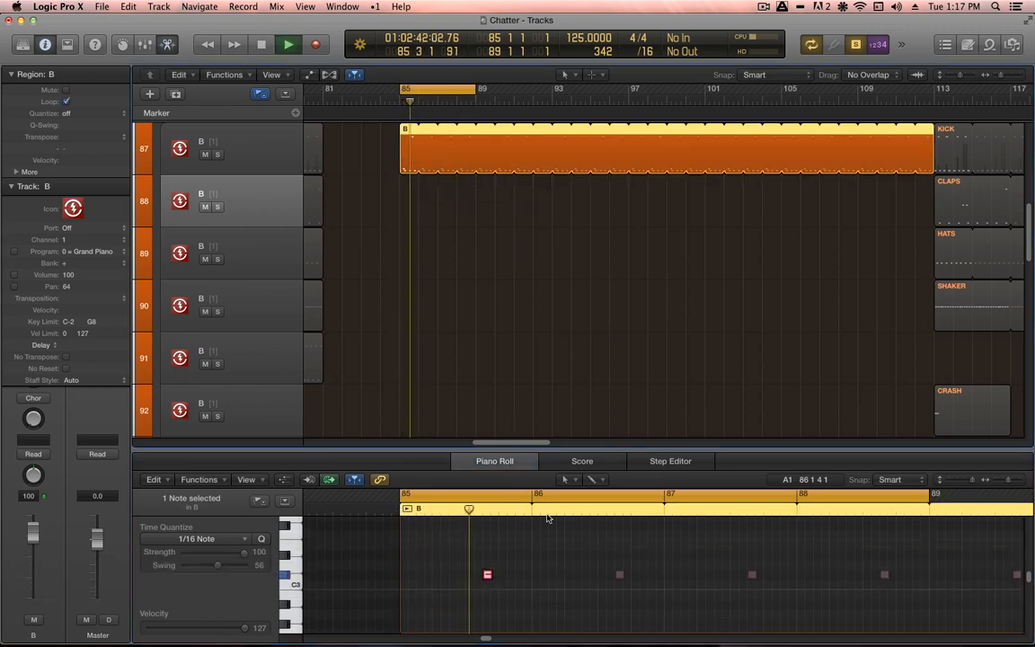
# - Select all notes of the looped region on track 87 and fit them in the Piano Roll view during playback
pyautogui.press('alt')
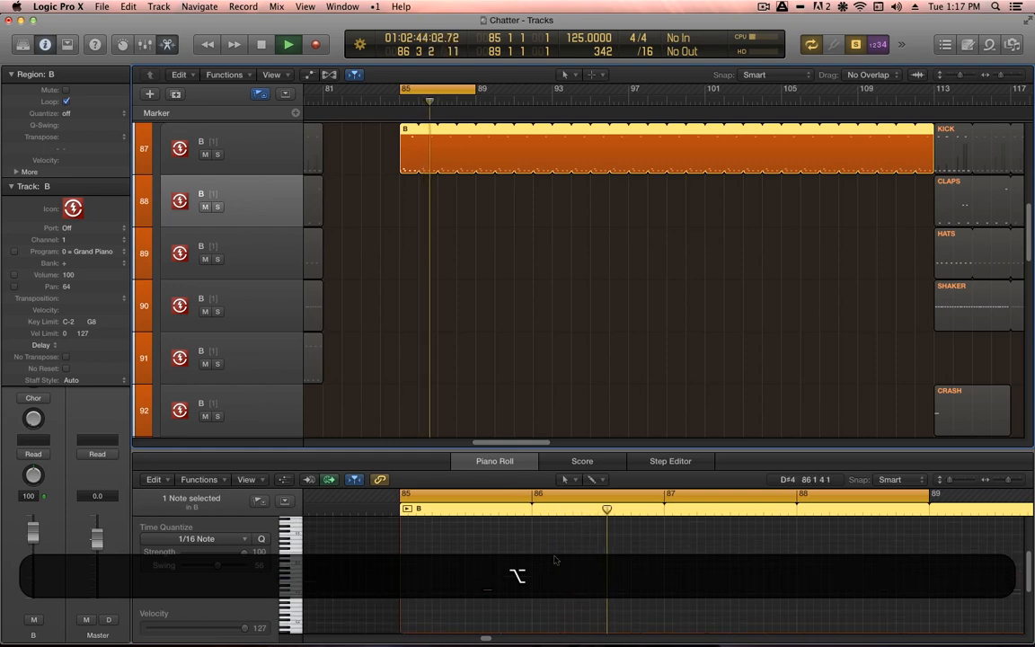
pyautogui.press('super+z')
pyautogui.hotkey('alt', 'shift')
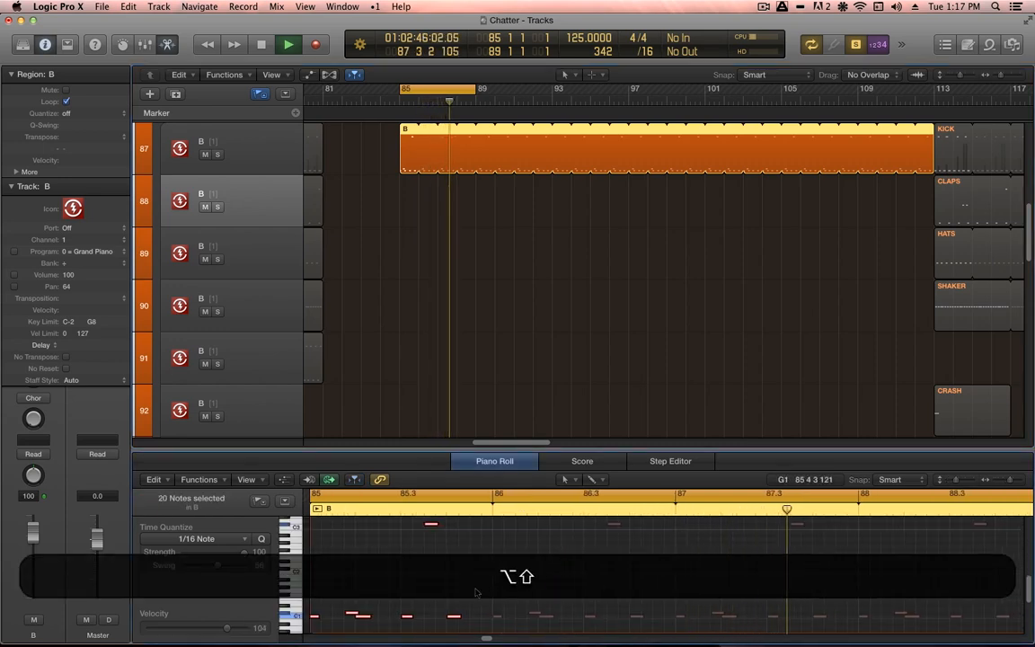
pyautogui.scroll(-1, 477, 593)
pyautogui.hscroll(-3, 575, 592)
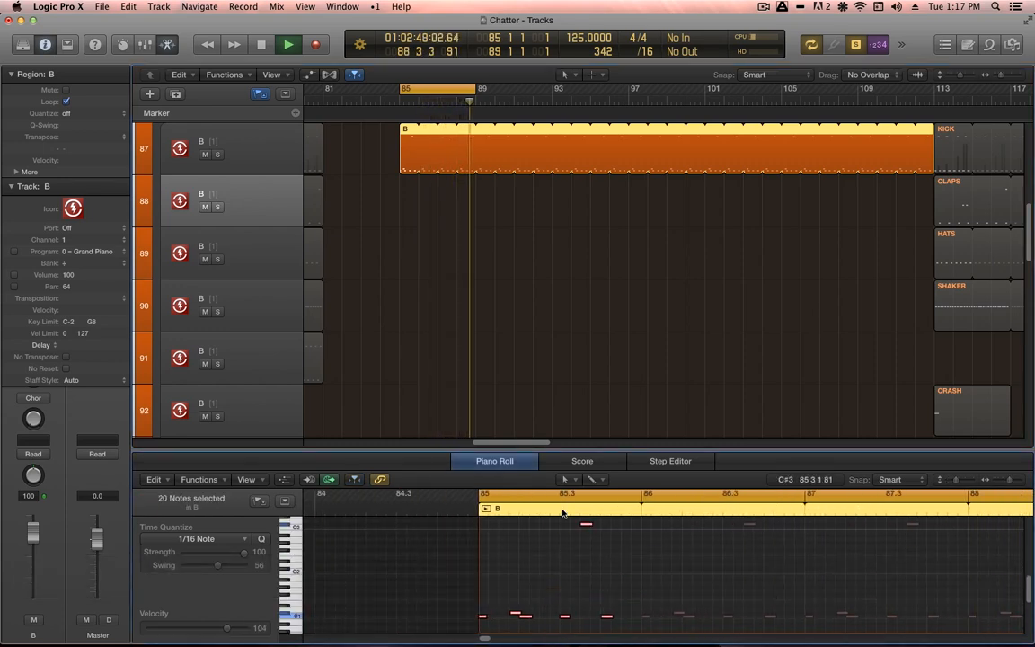
# - Make track 88 the recording track and lock solo on the looped kick region of track 87
pyautogui.press('k')
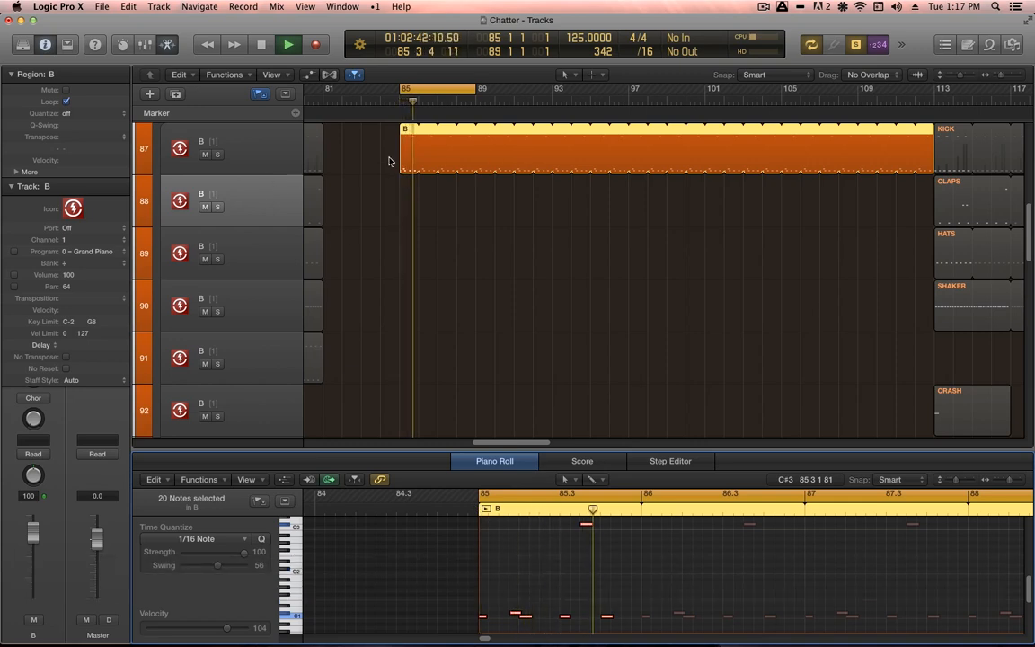
pyautogui.press('space')
pyautogui.click(266, 196)
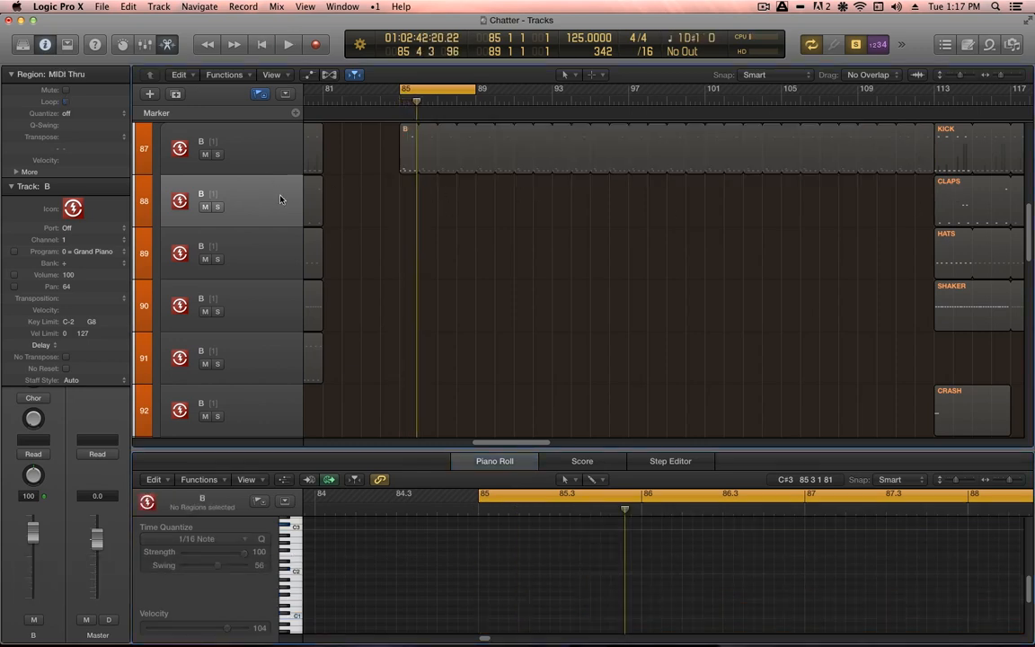
pyautogui.hotkey('shift', 's')
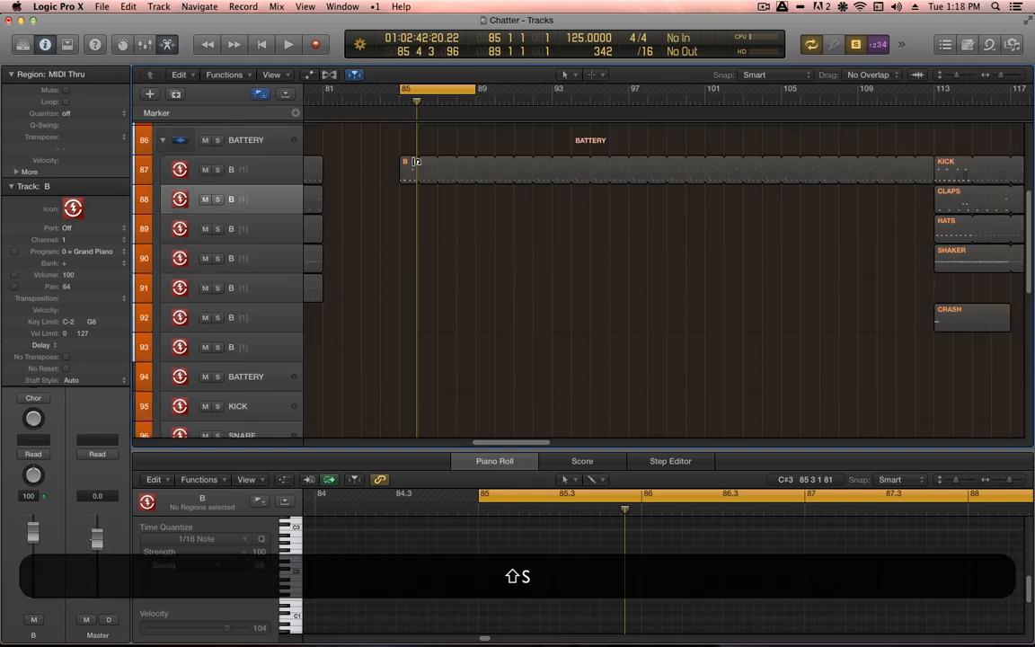
pyautogui.click(409, 167)
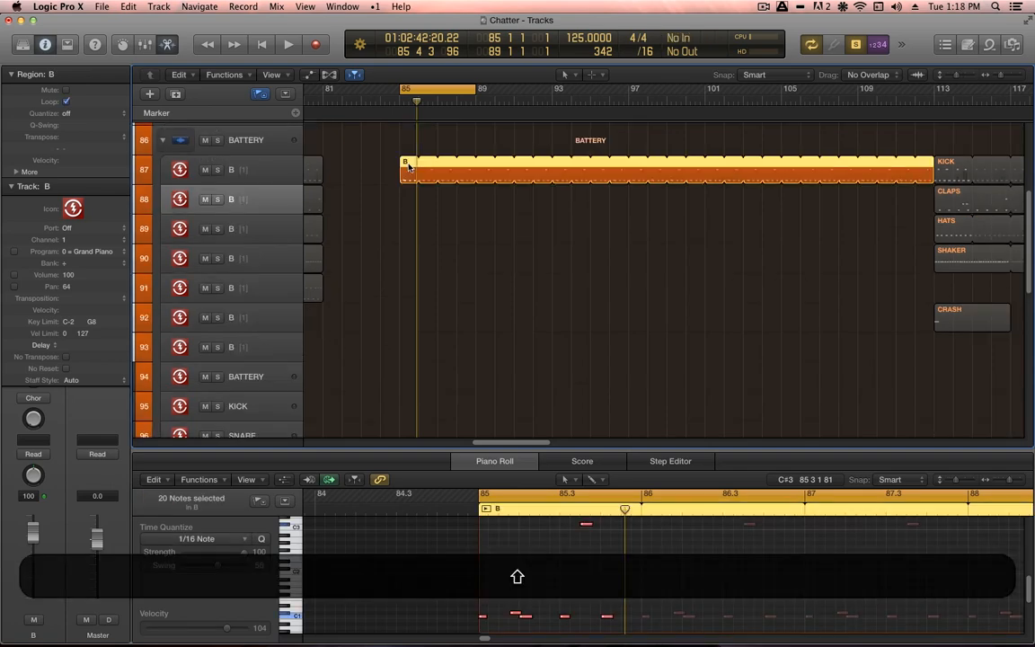
pyautogui.hotkey('alt', 'shift', 's')
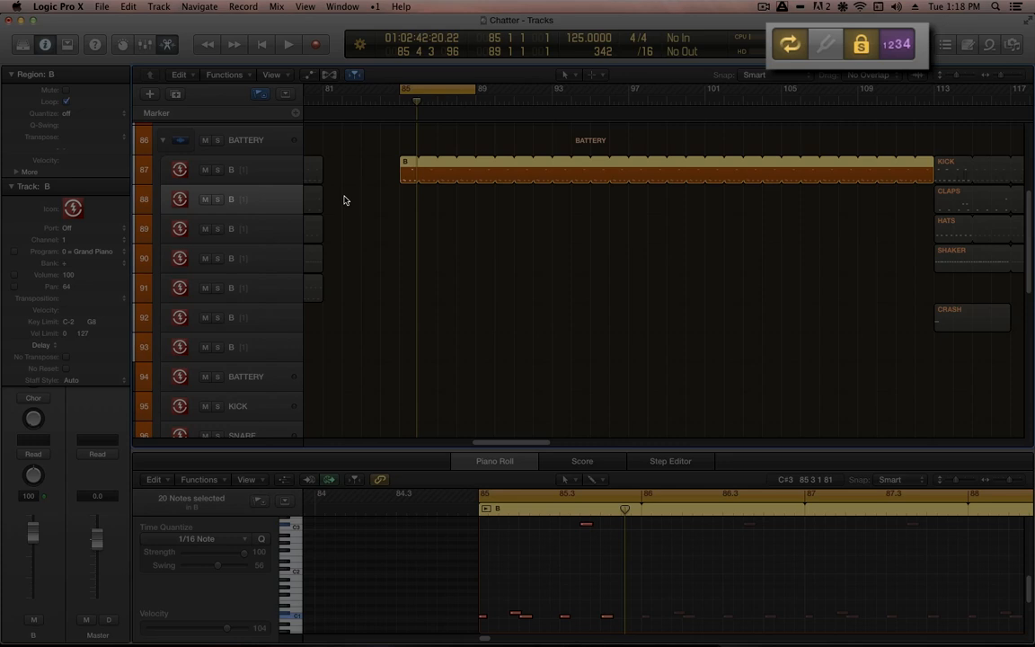
# - Record a clap pattern of four D#1 notes on track 88 across bars 87 and 88
pyautogui.press('space')
pyautogui.press('r')
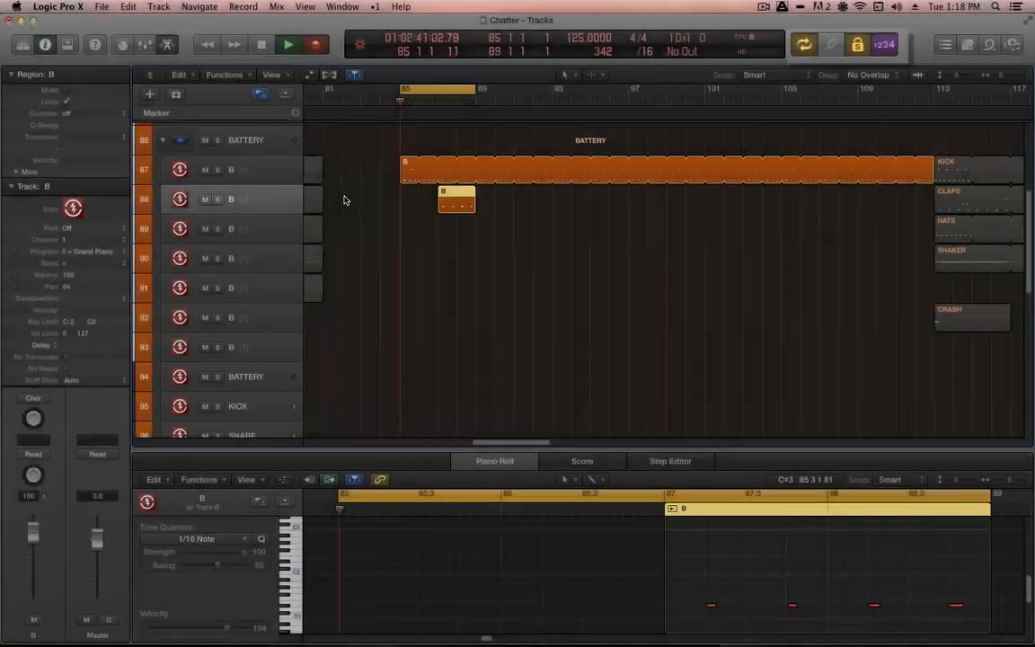
pyautogui.press('r')
pyautogui.click(498, 207)
# - Move the recorded clap region on track 88 to bar 85, loop it up to bar 113 and quantize its notes
pyautogui.moveTo(452, 198); pyautogui.dragTo(413, 196)
pyautogui.press('l')
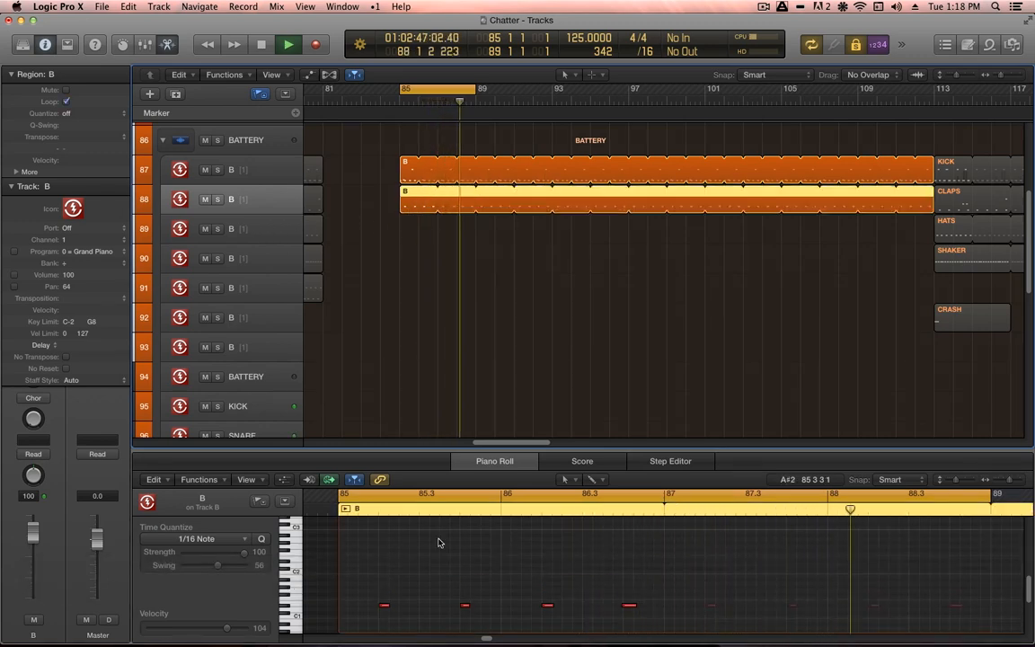
pyautogui.press('super+q')
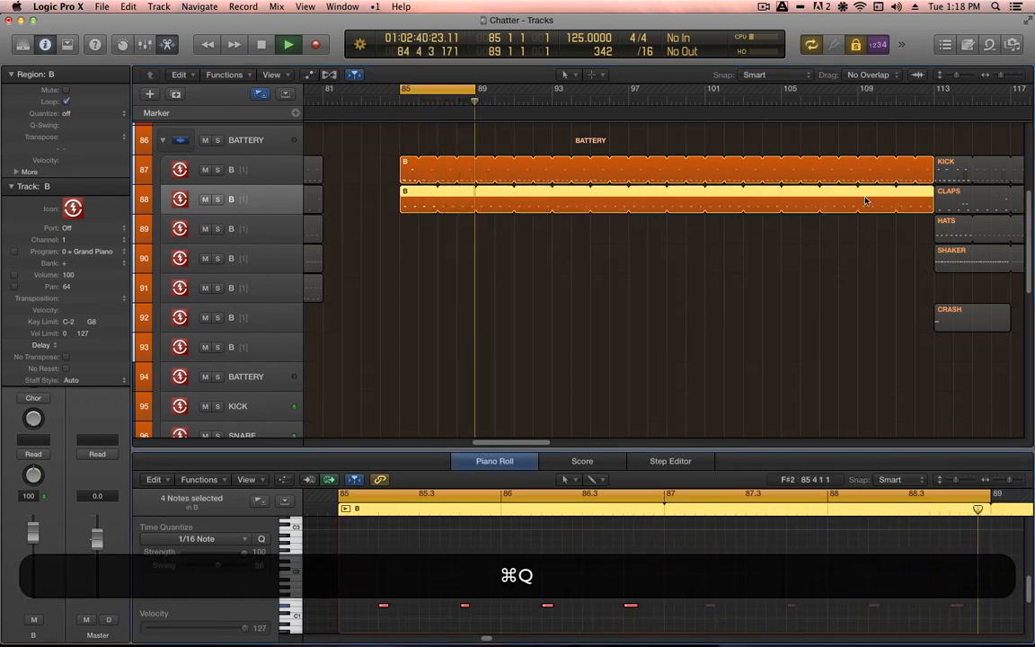
# - Solo the HATS region at bar 113 and audition it
pyautogui.click(949, 224)
pyautogui.hotkey('shift', 'space')
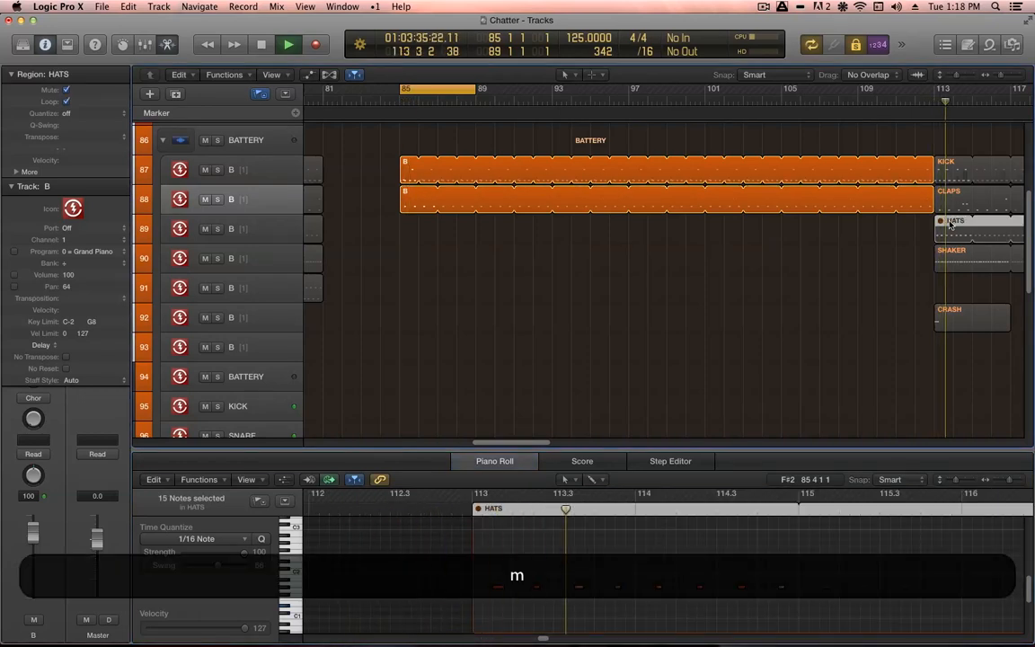
pyautogui.hotkey('alt', 's')
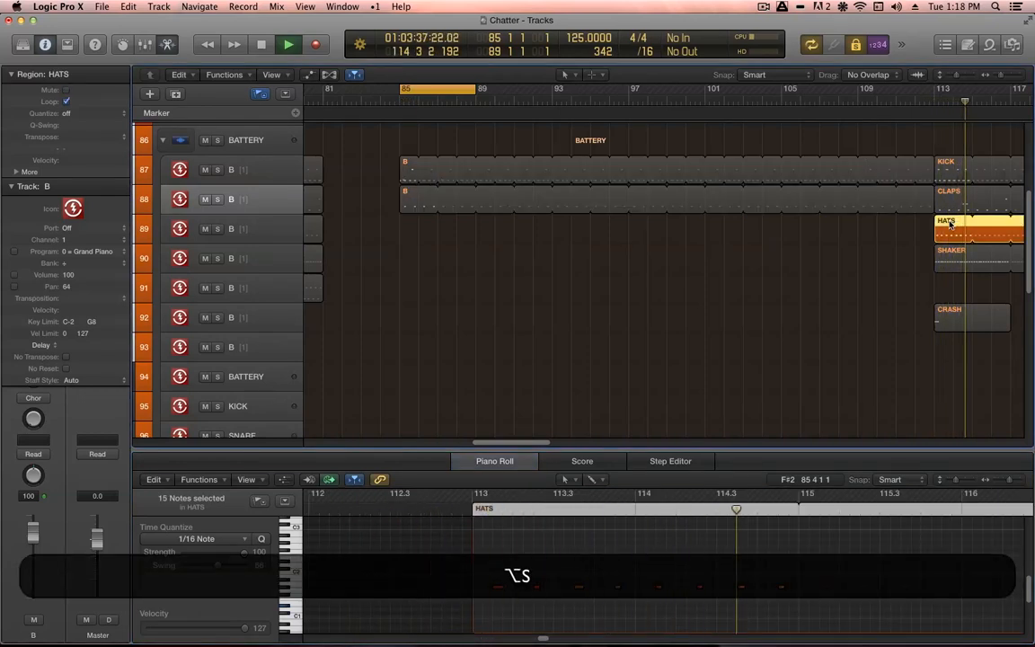
pyautogui.hotkey('shift', 'space')
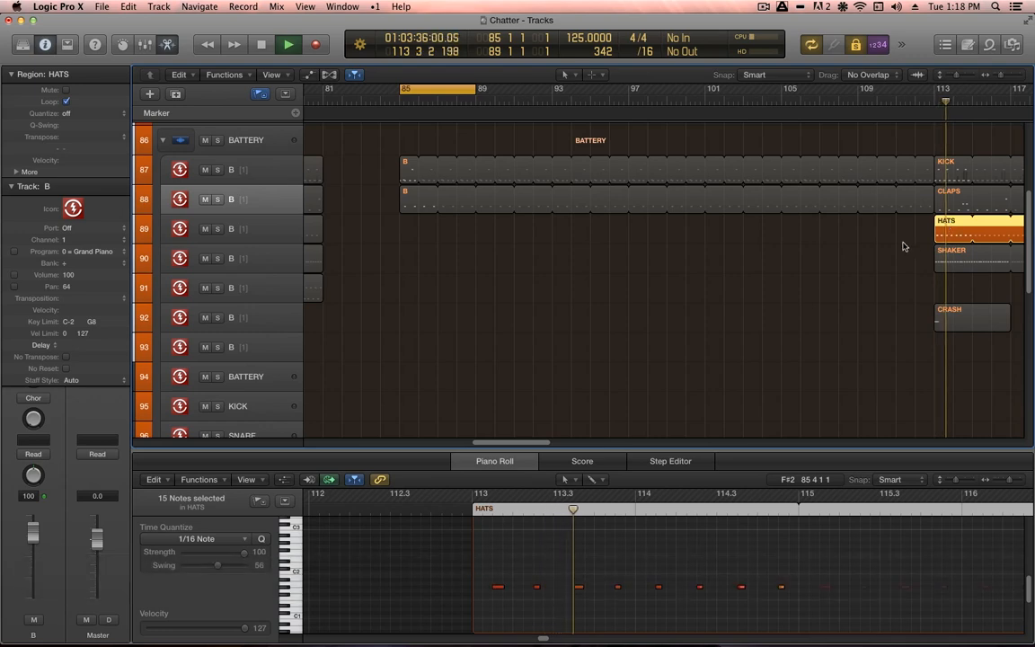
# - Record a hi-hat pattern of eight G#1 notes on track 89 across bars 86 and 87
pyautogui.click(248, 231)
pyautogui.press('space')
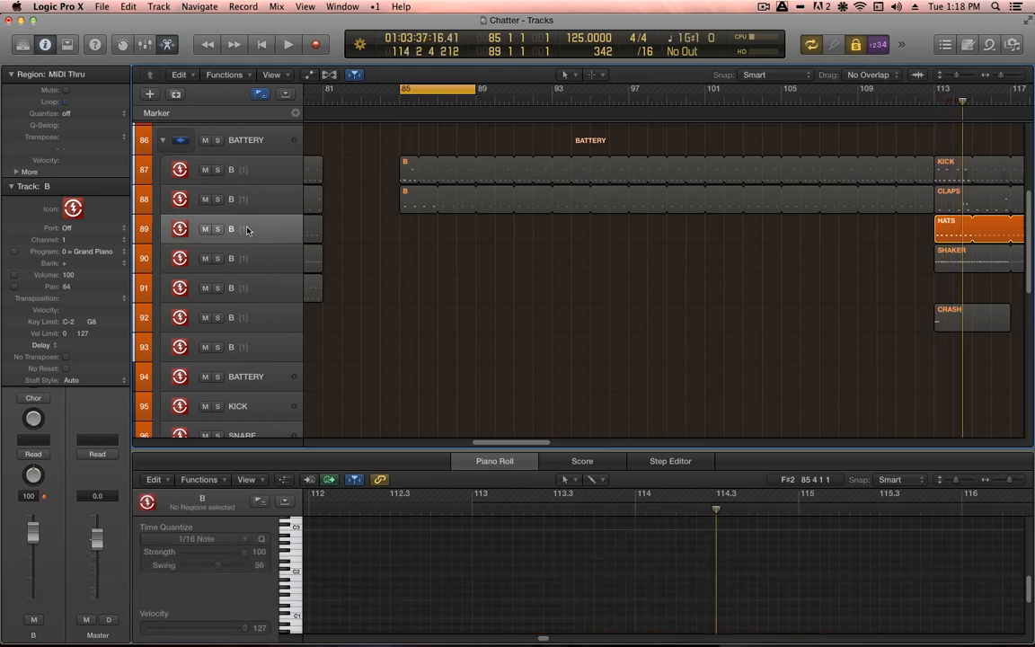
pyautogui.press('Return')
pyautogui.press('r')
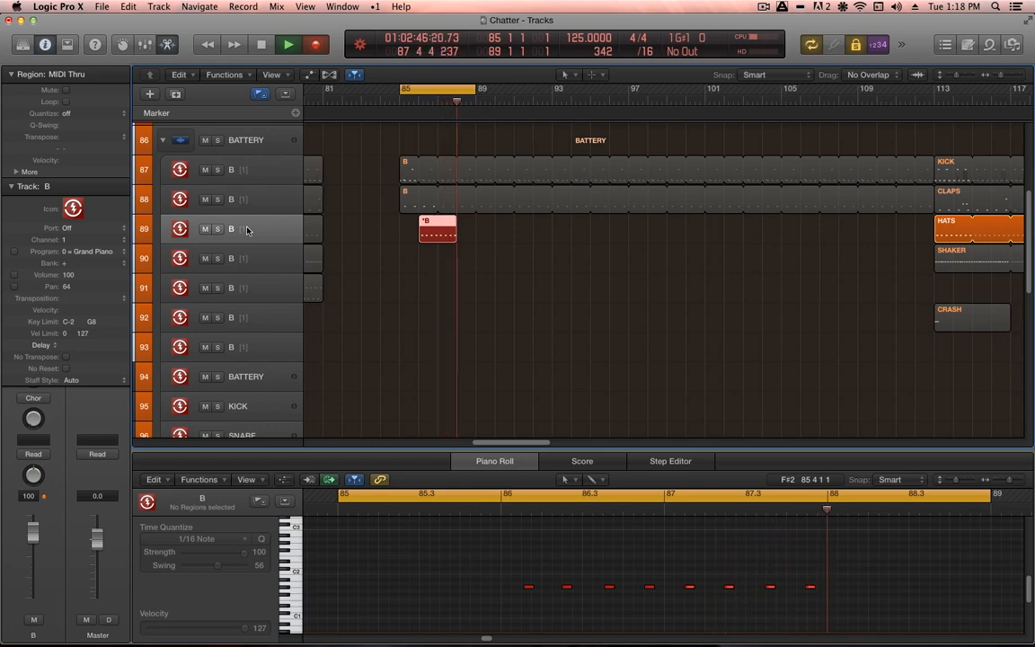
pyautogui.press('space')
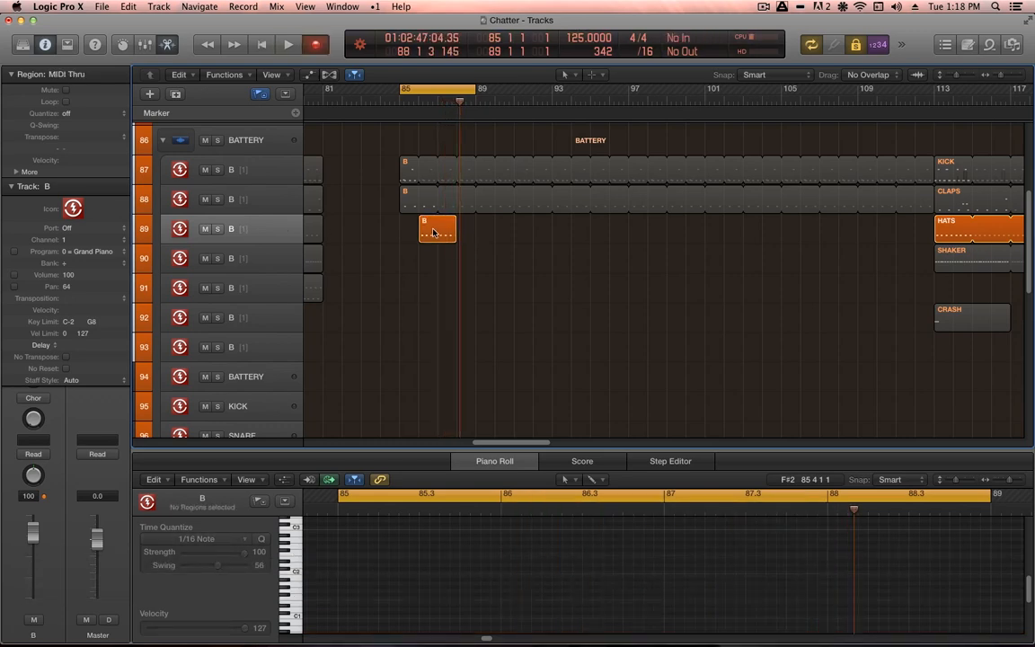
# - Move the recorded hi-hat region on track 89 to bar 85, loop it up to bar 113 and quantize its notes
pyautogui.moveTo(432, 232); pyautogui.dragTo(416, 234)
pyautogui.press('l')
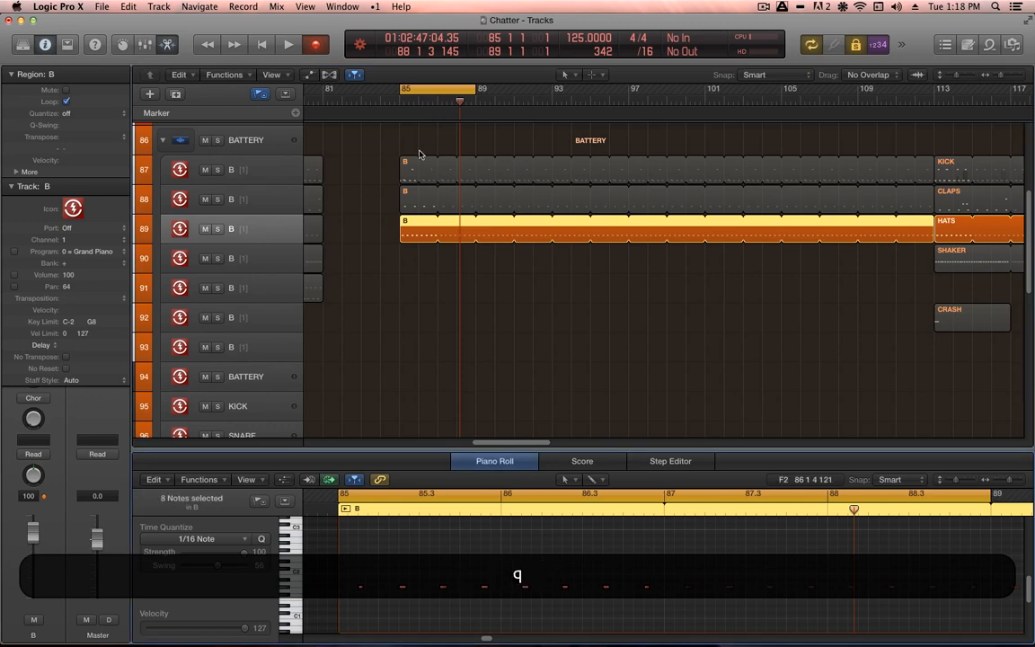
# - Solo the three looped regions on tracks 87 to 89 and play them together
pyautogui.moveTo(398, 151); pyautogui.dragTo(443, 254)
pyautogui.hotkey('alt', 's')
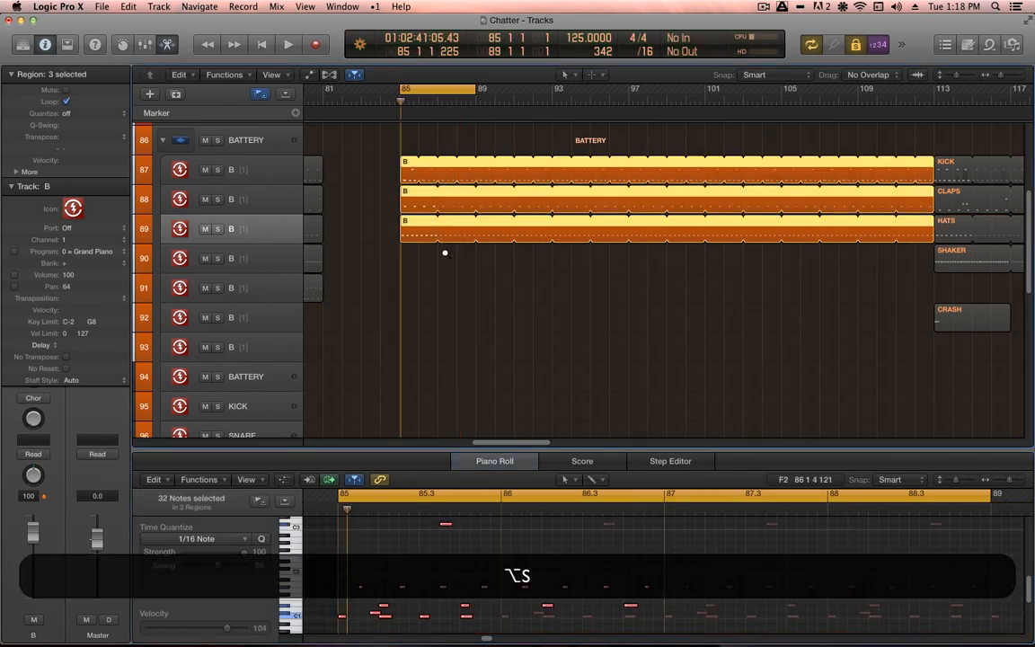
pyautogui.press('space')
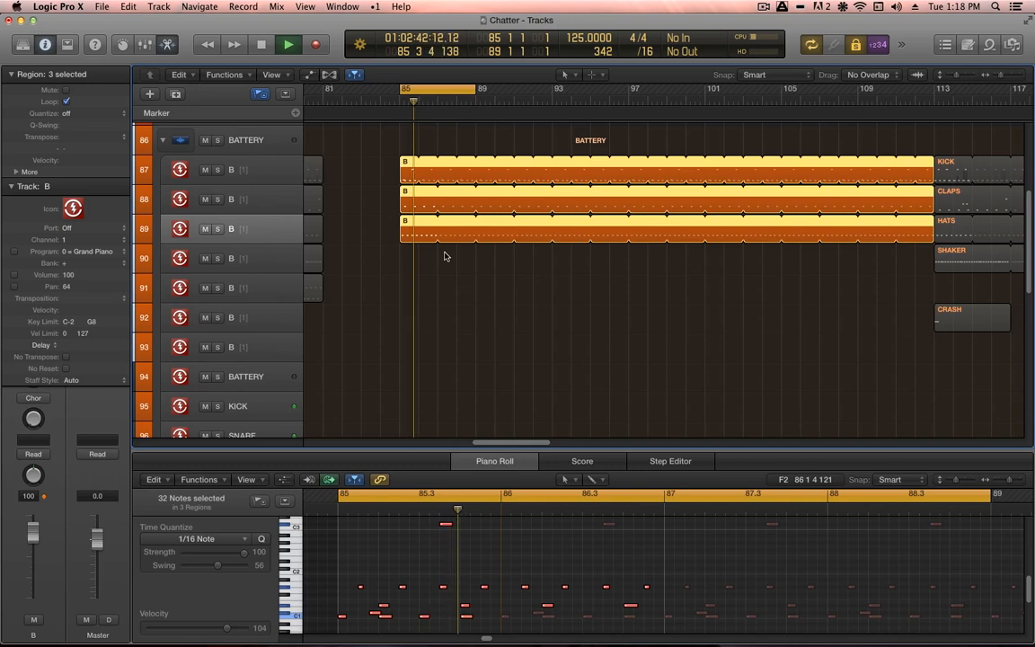
pyautogui.press('space')
# - Solo the SHAKER region at bar 113 and audition it
pyautogui.click(955, 263)
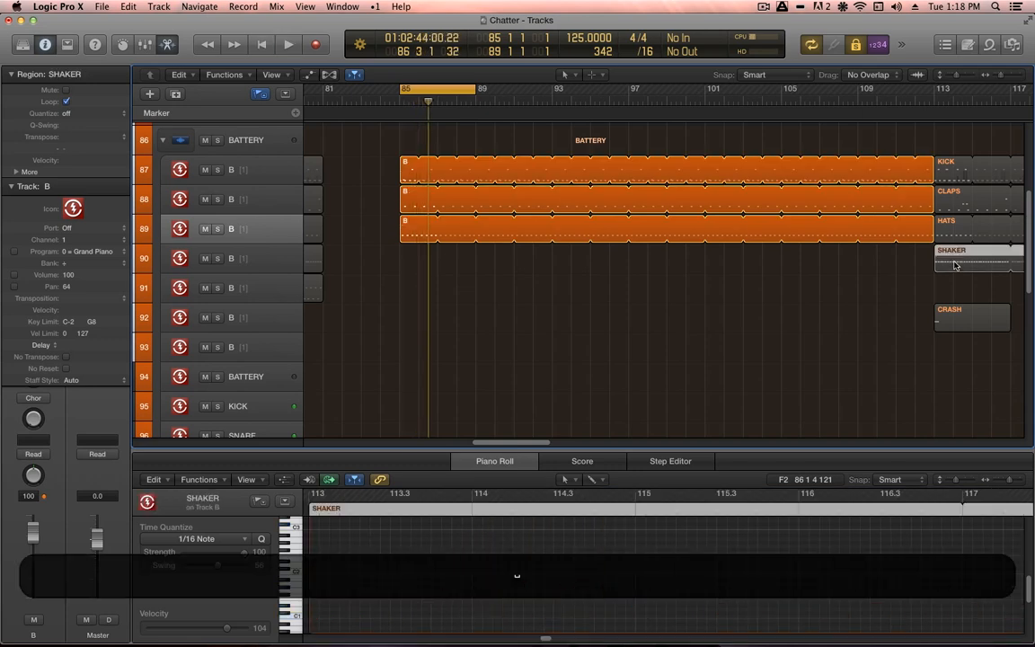
pyautogui.hotkey('alt', 's')
pyautogui.hotkey('alt', 'shift', 'space')
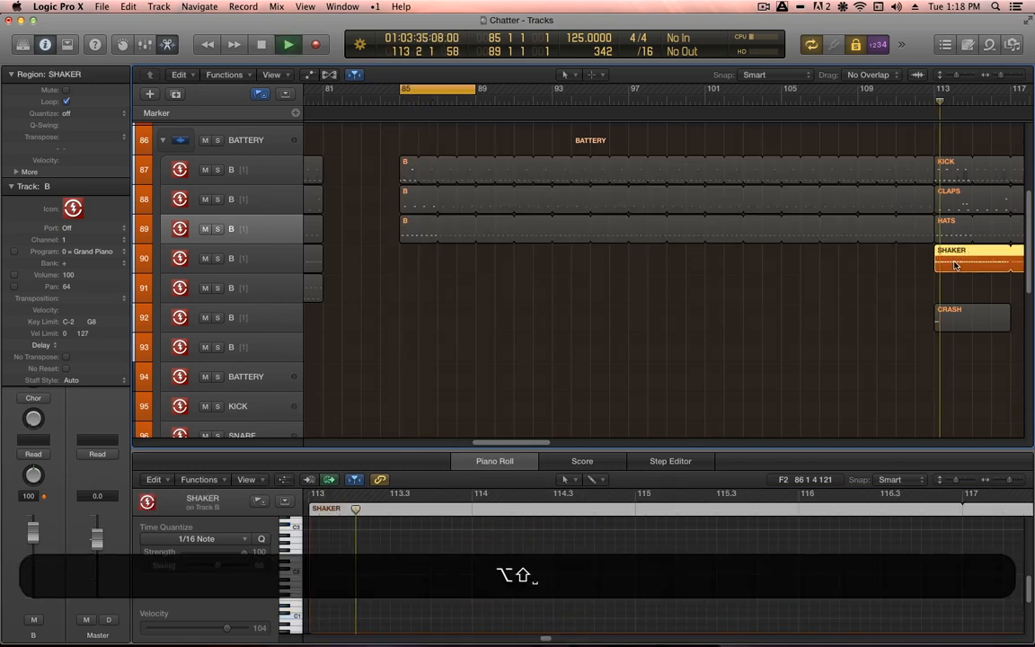
pyautogui.press('space')
# - Record repeated G#2 shaker notes on track 90 with the looped regions on tracks 87 to 89 soloed
pyautogui.click(264, 260)
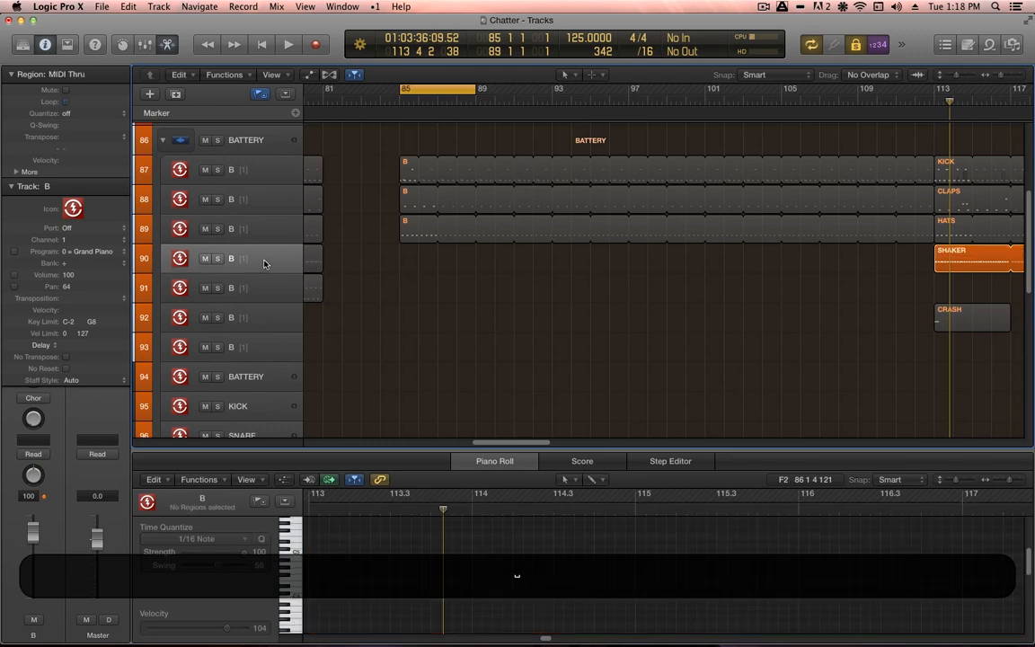
pyautogui.press('r')
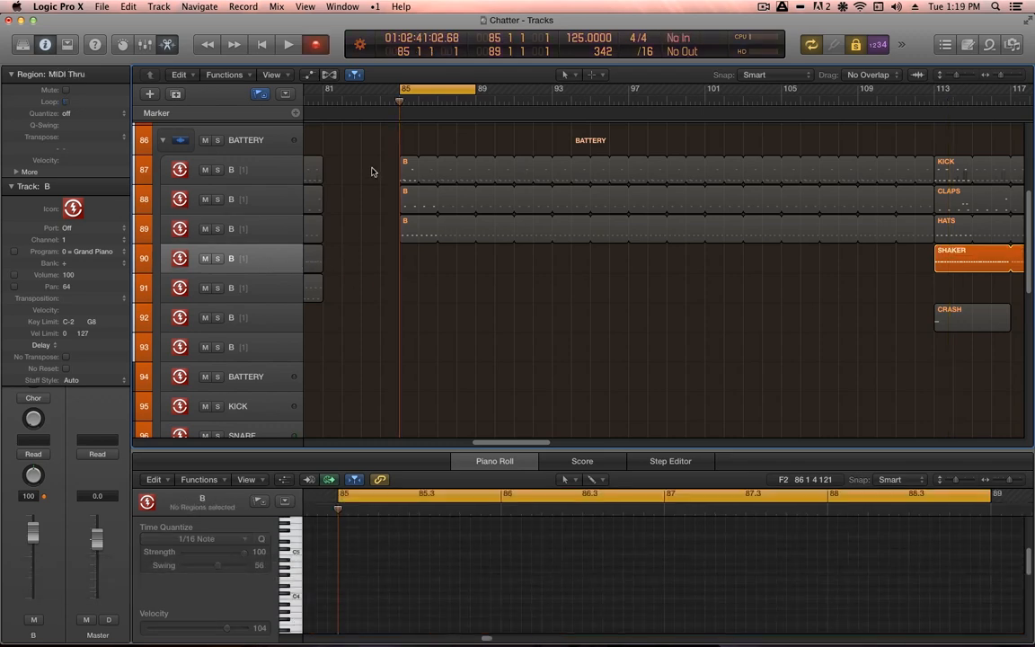
pyautogui.moveTo(372, 168); pyautogui.dragTo(446, 242)
pyautogui.hotkey('alt', 's')
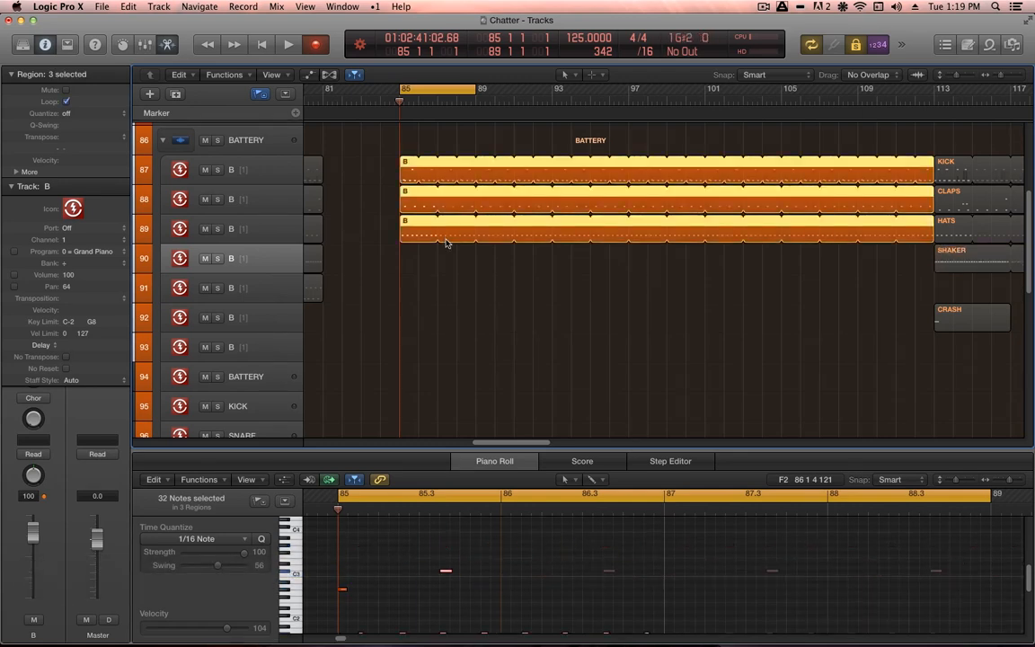
pyautogui.press('r')
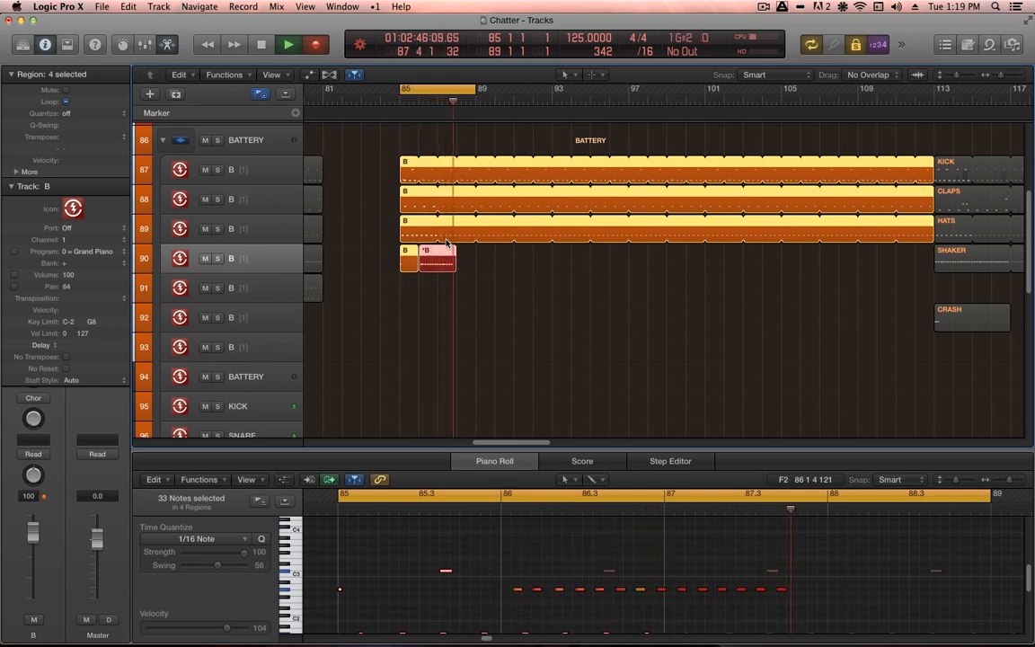
pyautogui.press('space')
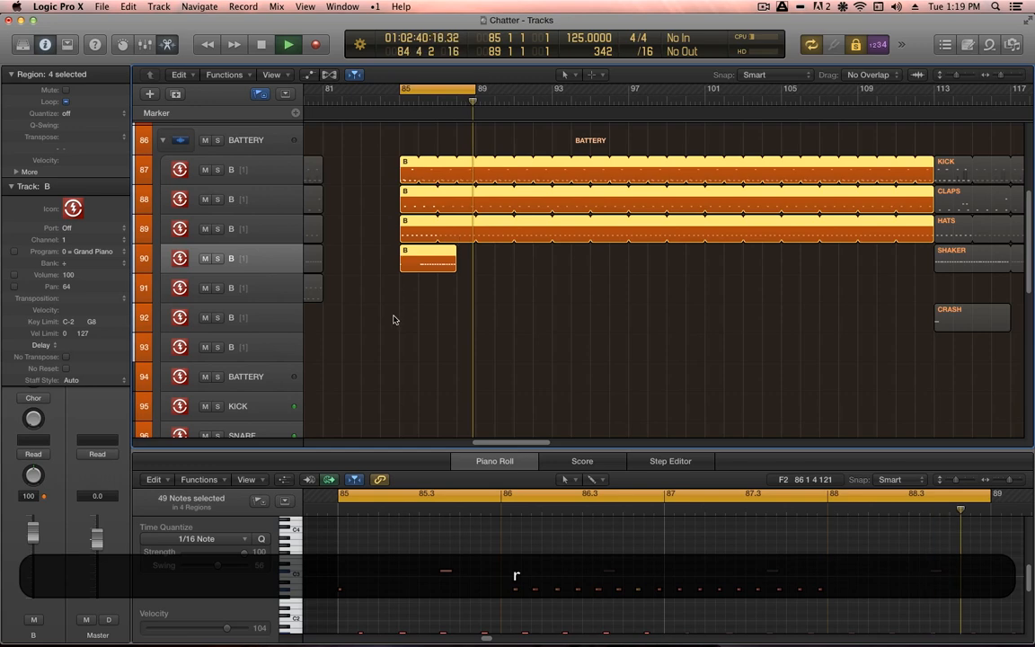
# - Split the recorded shaker region on track 90 at beat 3 of bar 87 and delete the part before the cut
pyautogui.press('r')
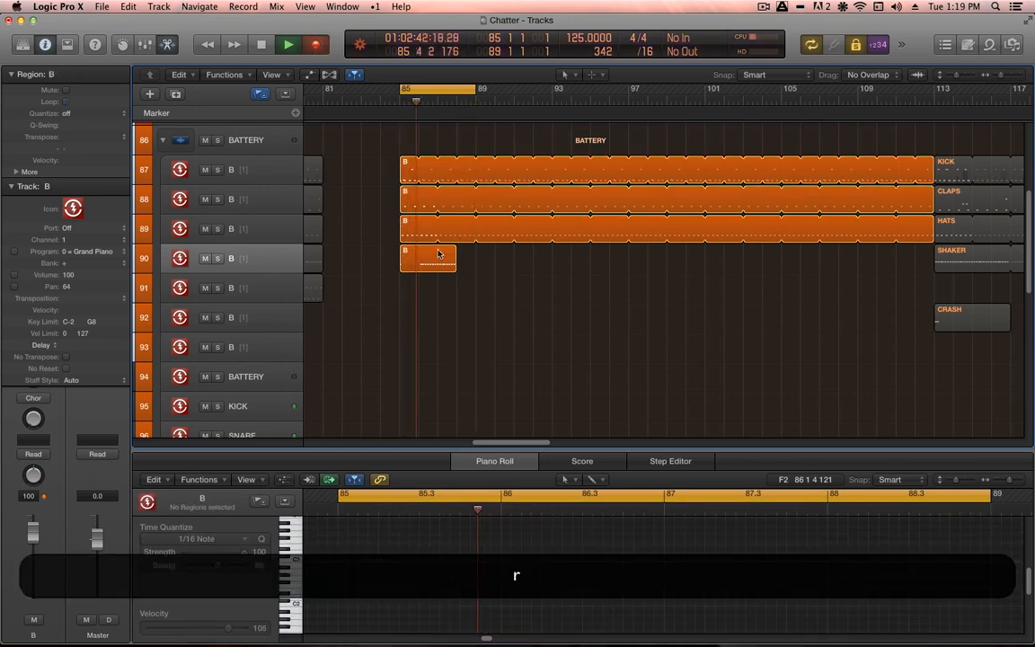
pyautogui.press('t')
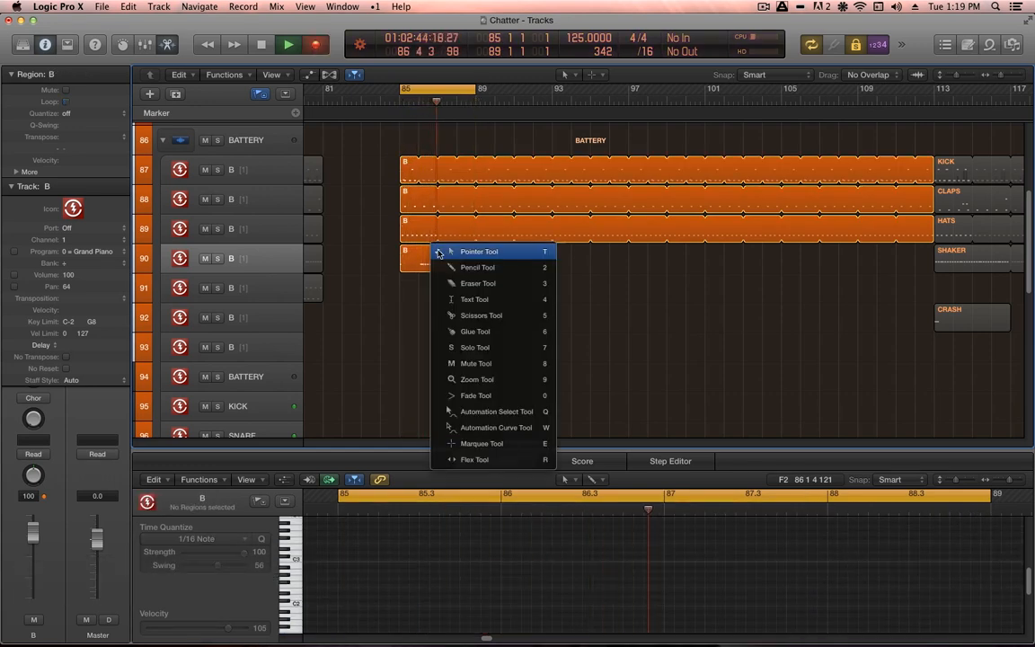
pyautogui.press('5')
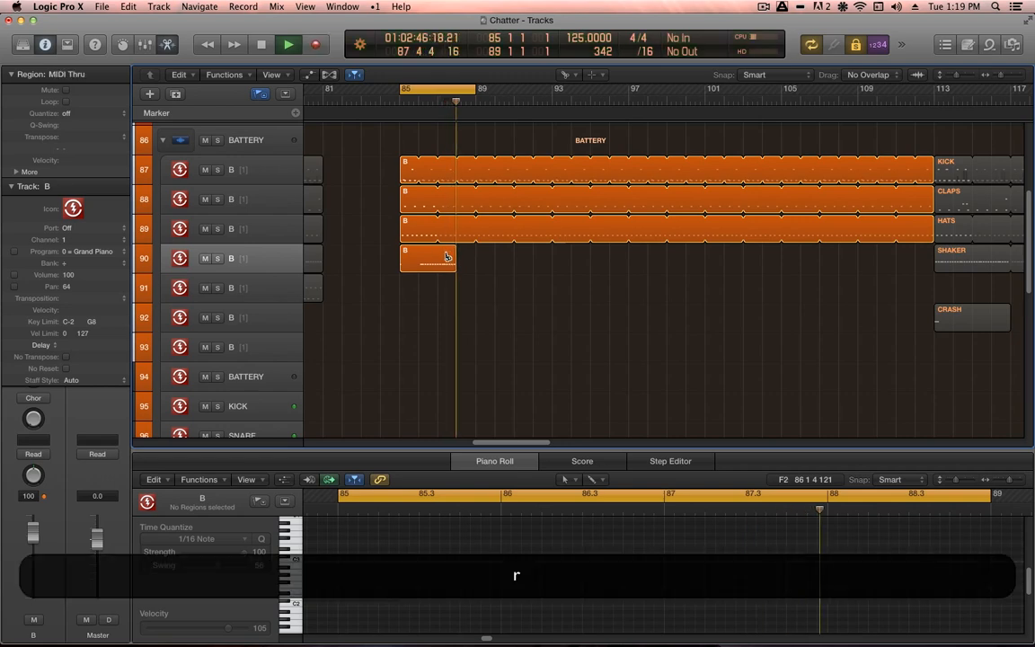
pyautogui.click(447, 258)
pyautogui.moveTo(407, 303); pyautogui.dragTo(428, 262)
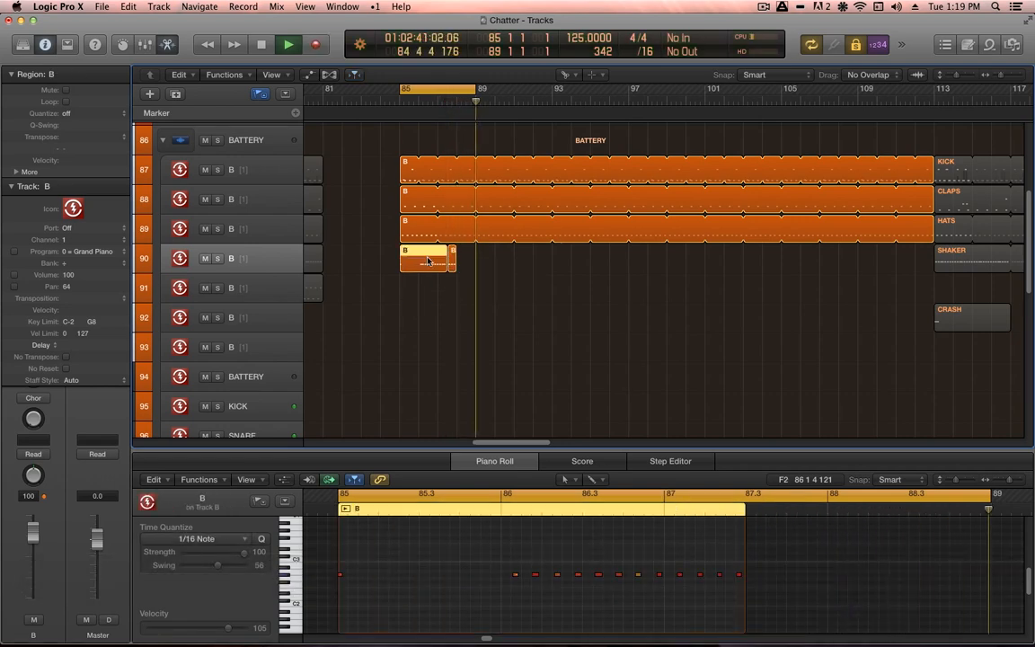
pyautogui.press('BackSpace')
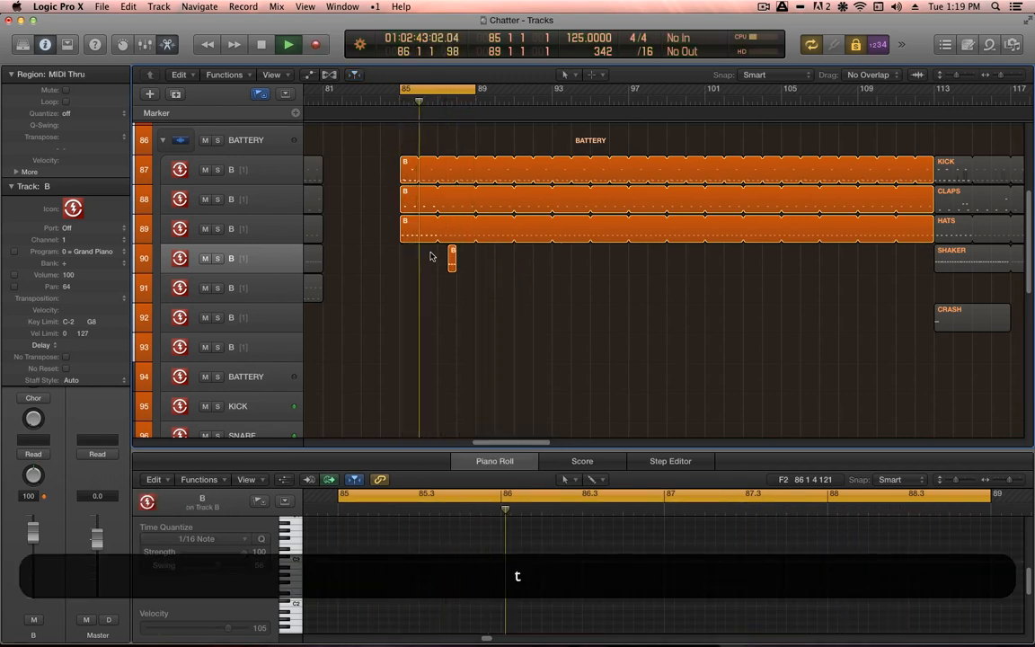
# - Move the remaining half-bar shaker region to bar 85, loop it up to bar 113 and quantize all its notes
pyautogui.moveTo(451, 255); pyautogui.dragTo(406, 255)
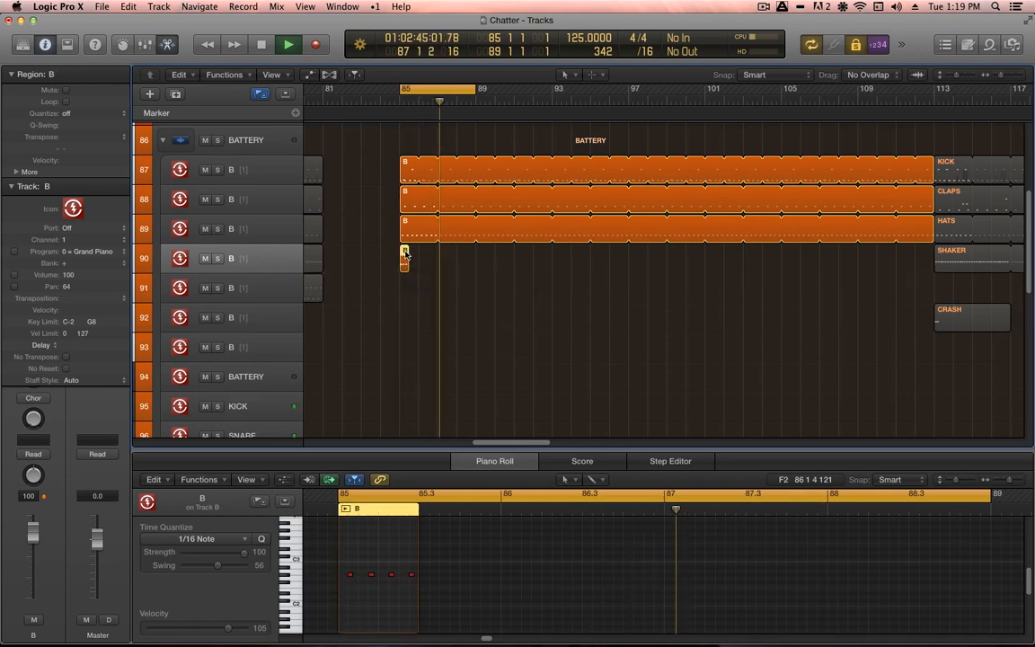
pyautogui.press('l')
pyautogui.press('super+a')
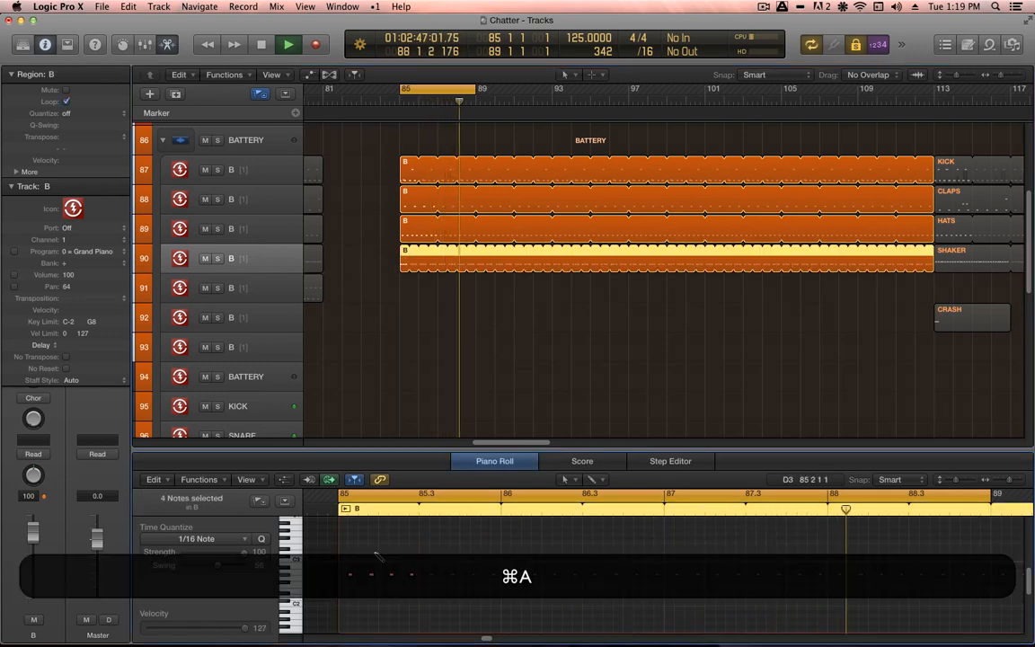
pyautogui.press('q')
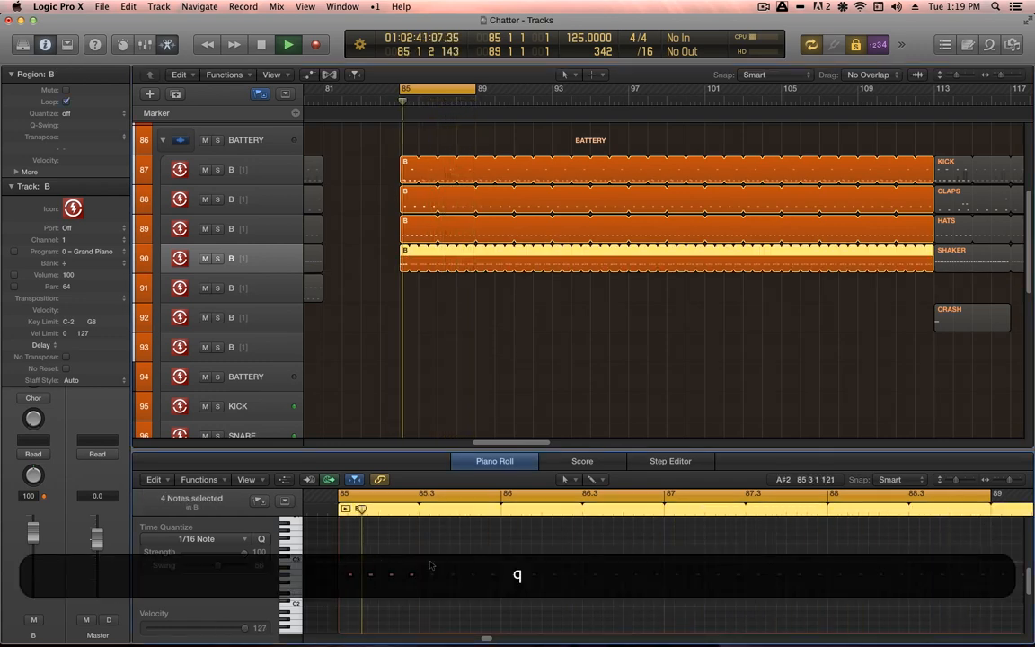
# - Set the swing of the 1/16 Note quantize to 55 for the four selected shaker notes
pyautogui.moveTo(436, 561); pyautogui.dragTo(327, 613)
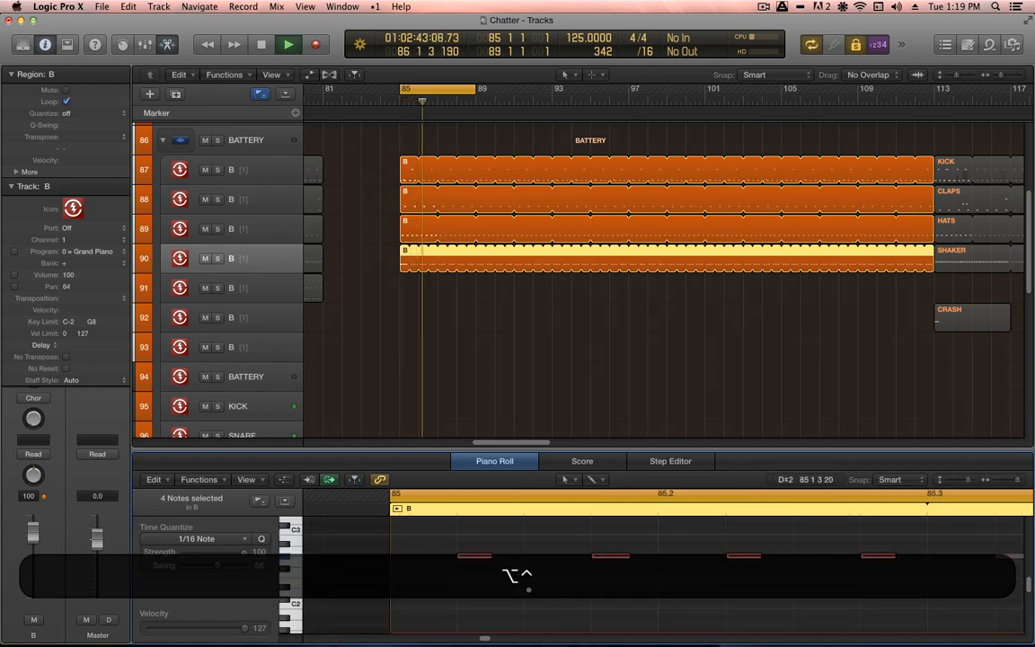
pyautogui.scroll(3, 528, 593)
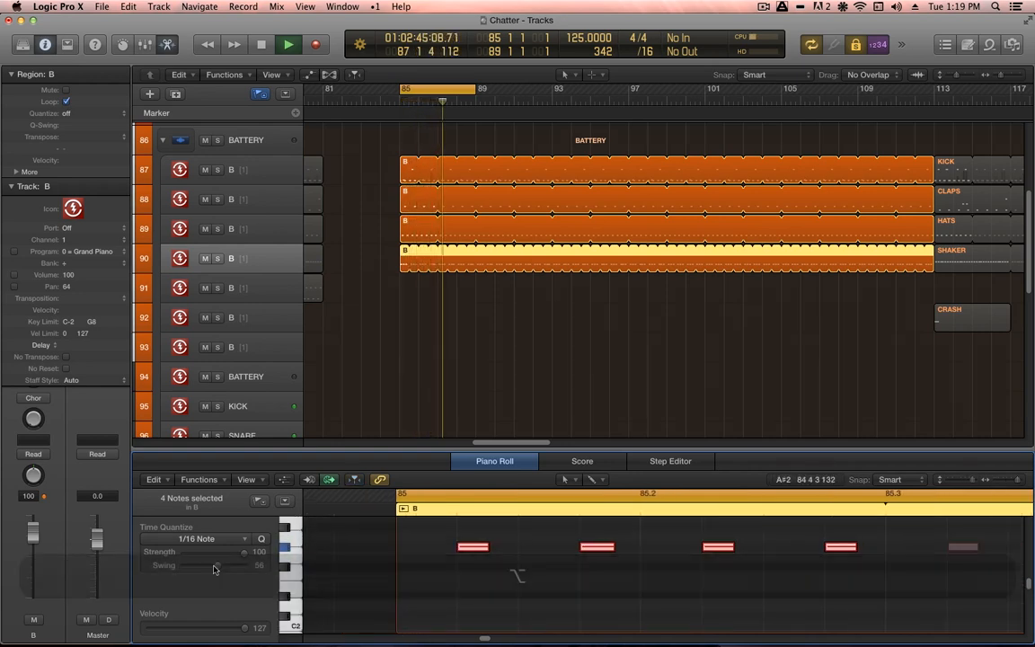
pyautogui.moveTo(207, 569); pyautogui.dragTo(217, 567)
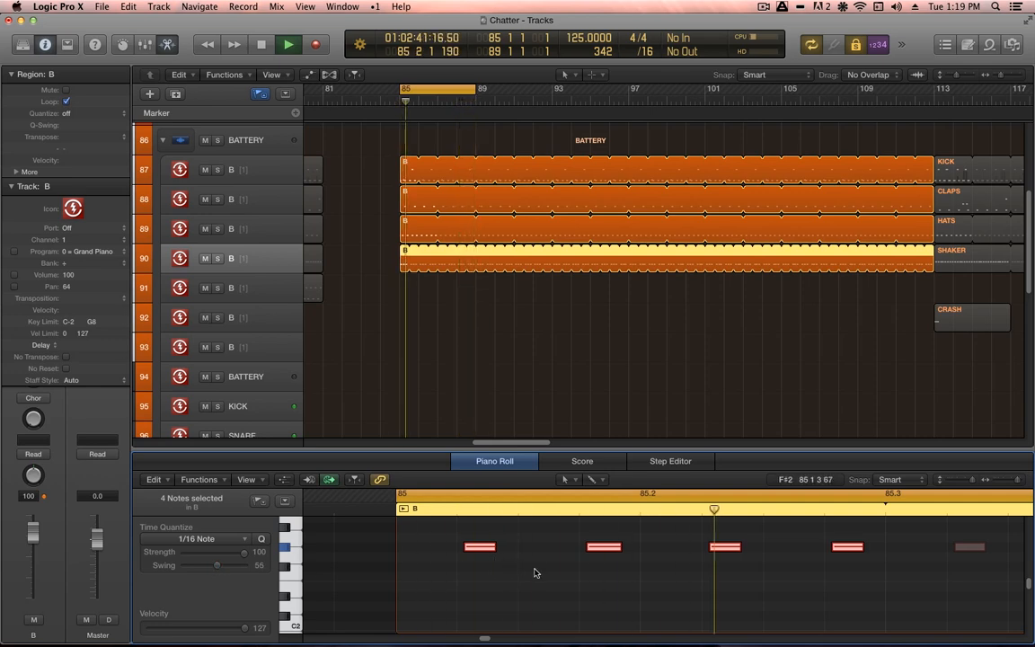
# - Lower the velocity of the second shaker note to 114 and of the fourth note to about 99
pyautogui.click(599, 569)
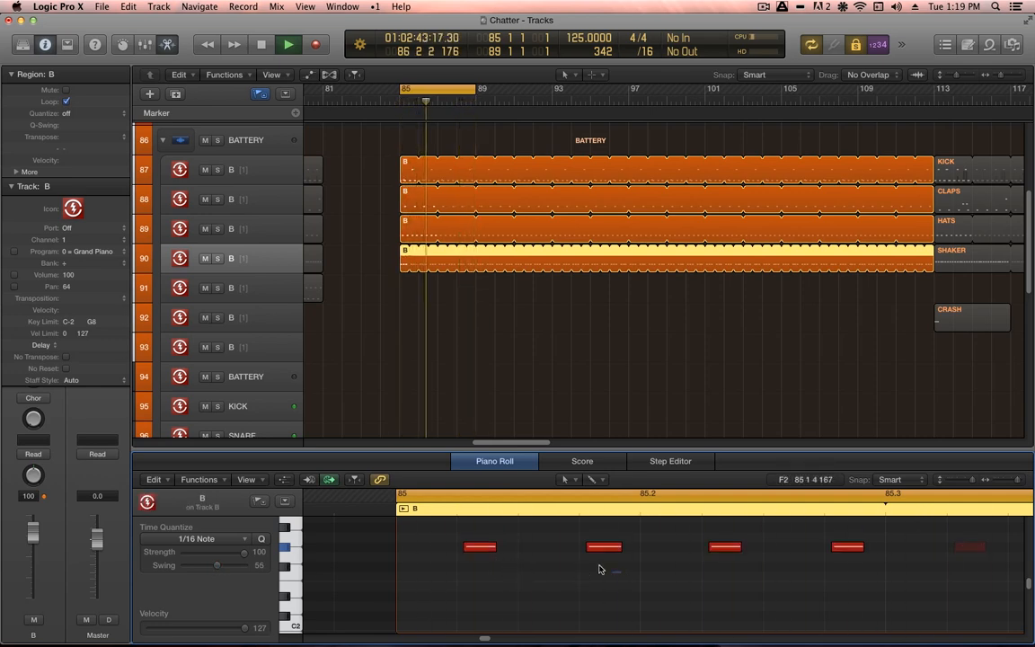
pyautogui.click(604, 546)
pyautogui.moveTo(653, 451); pyautogui.dragTo(659, 308)
pyautogui.press('cmd+y')
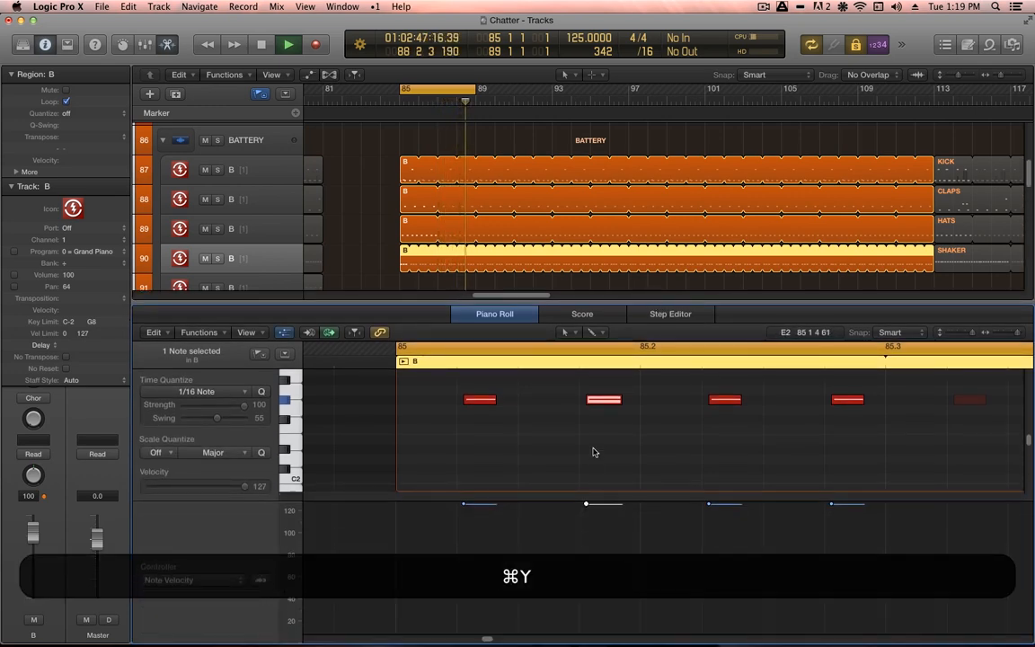
pyautogui.moveTo(587, 501); pyautogui.dragTo(586, 540)
pyautogui.click(619, 442)
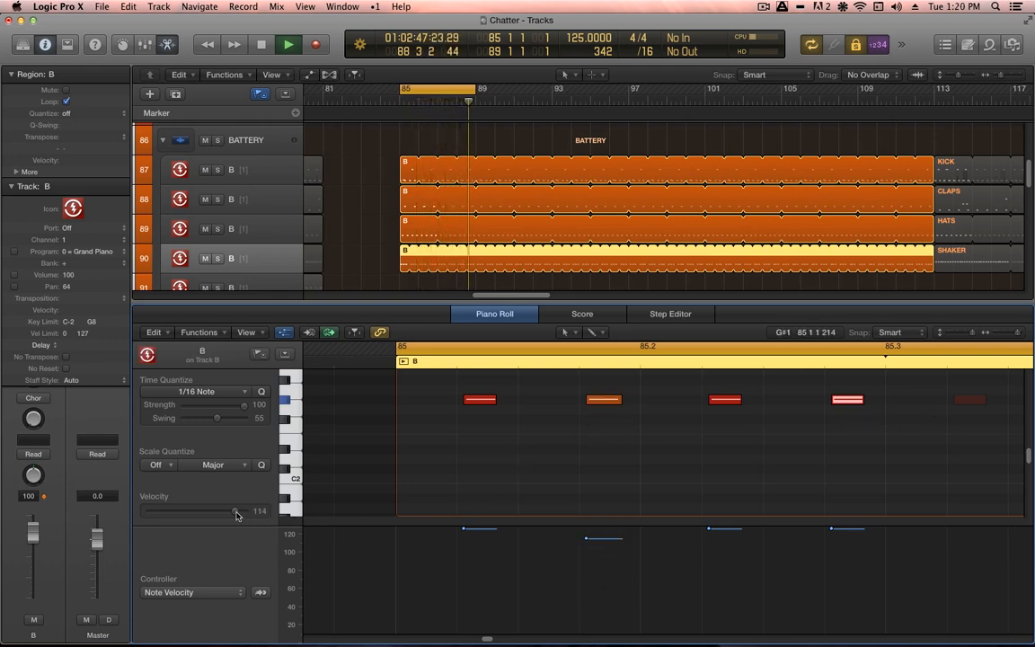
pyautogui.moveTo(237, 514)
pyautogui.mouseDown()
pyautogui.moveTo(212, 514)
pyautogui.moveTo(224, 511)
pyautogui.mouseUp()
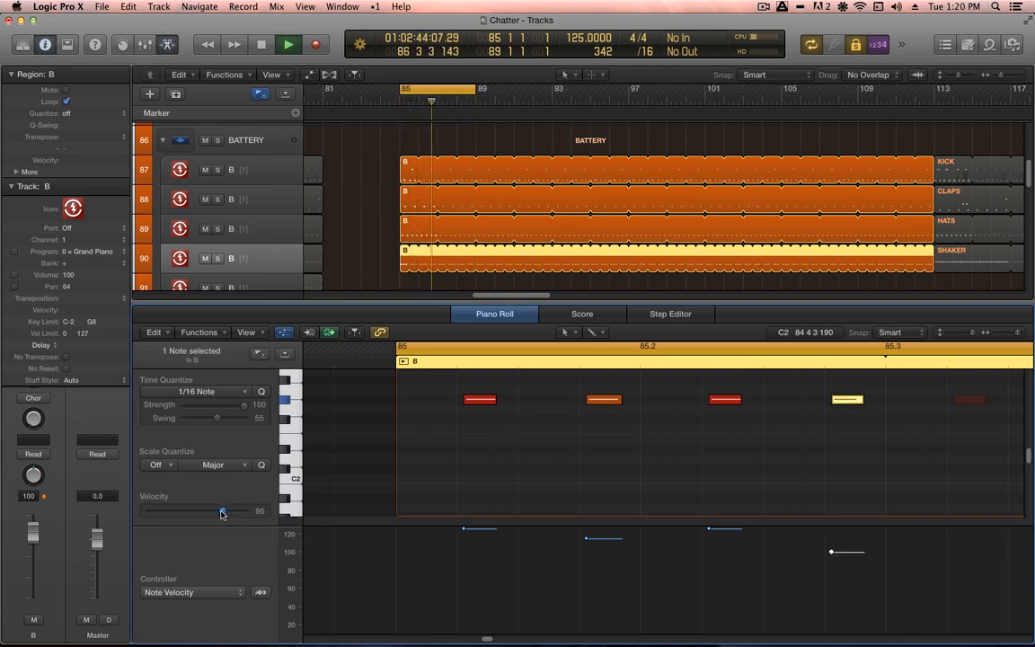
# - Try other pitches for the second and fourth shaker notes, shifting them by octaves and moving them down to F#2
pyautogui.moveTo(570, 390); pyautogui.dragTo(629, 410)
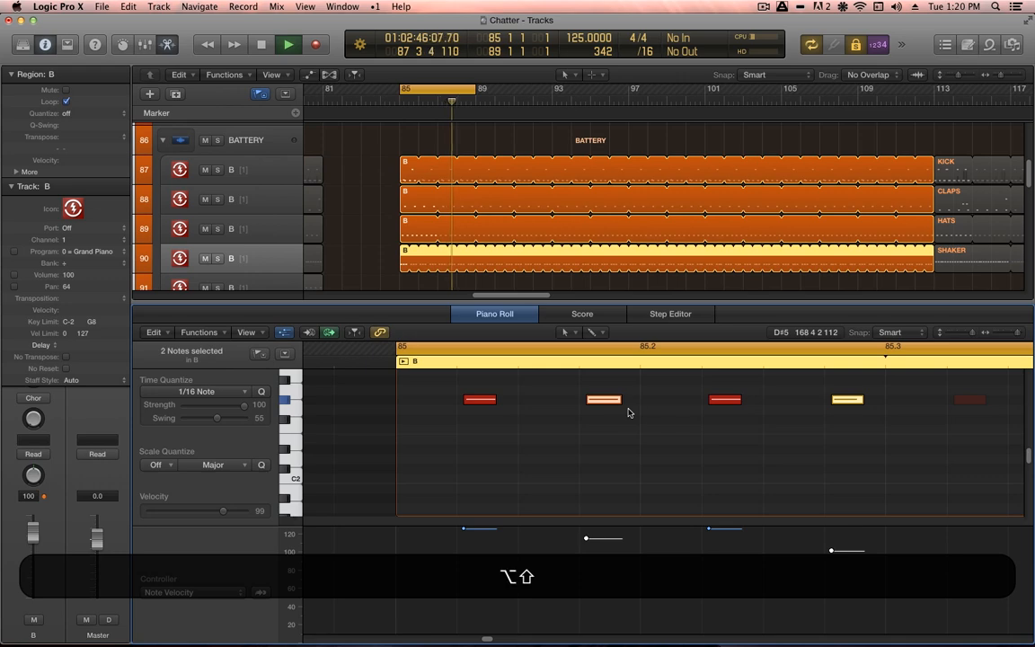
pyautogui.hotkey('alt', 'shift', 'Up')
pyautogui.hotkey('alt', 'shift', 'Up')
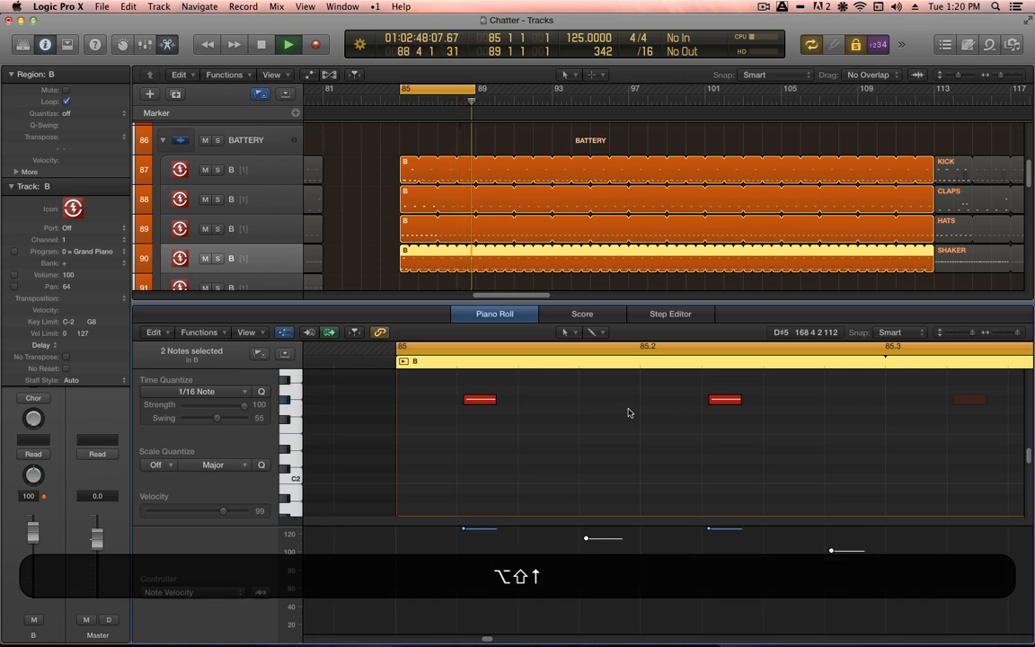
pyautogui.hotkey('alt', 'shift', 'Down')
pyautogui.hotkey('alt', 'shift', 'Down')
pyautogui.hotkey('alt', 'shift', 'Up')
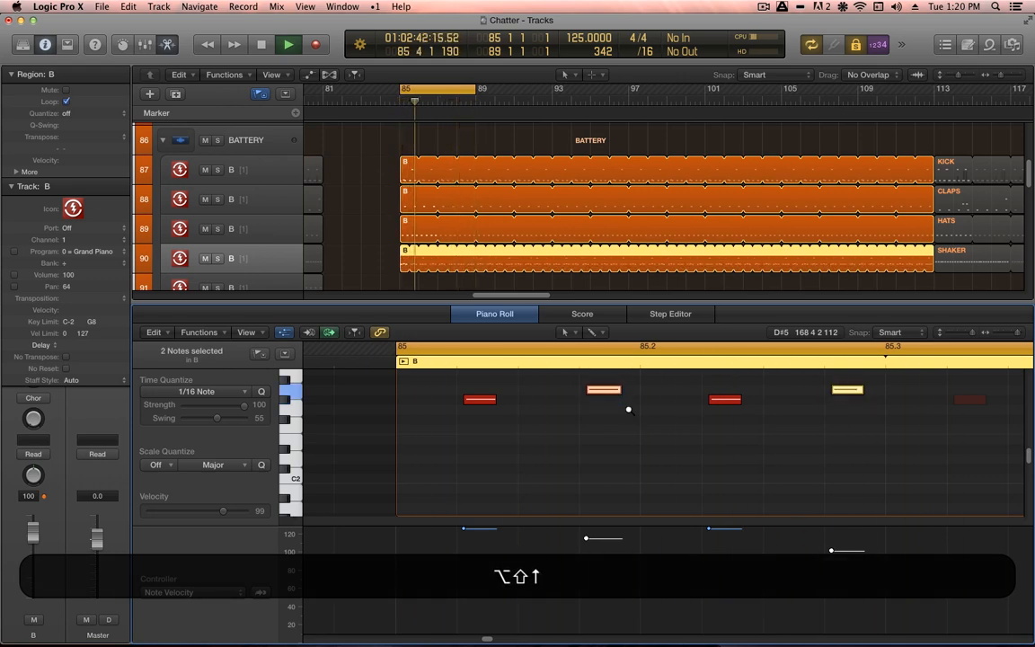
pyautogui.hotkey('alt', 'Down')
pyautogui.hotkey('alt', 'Down')
pyautogui.hotkey('alt', 'Down')
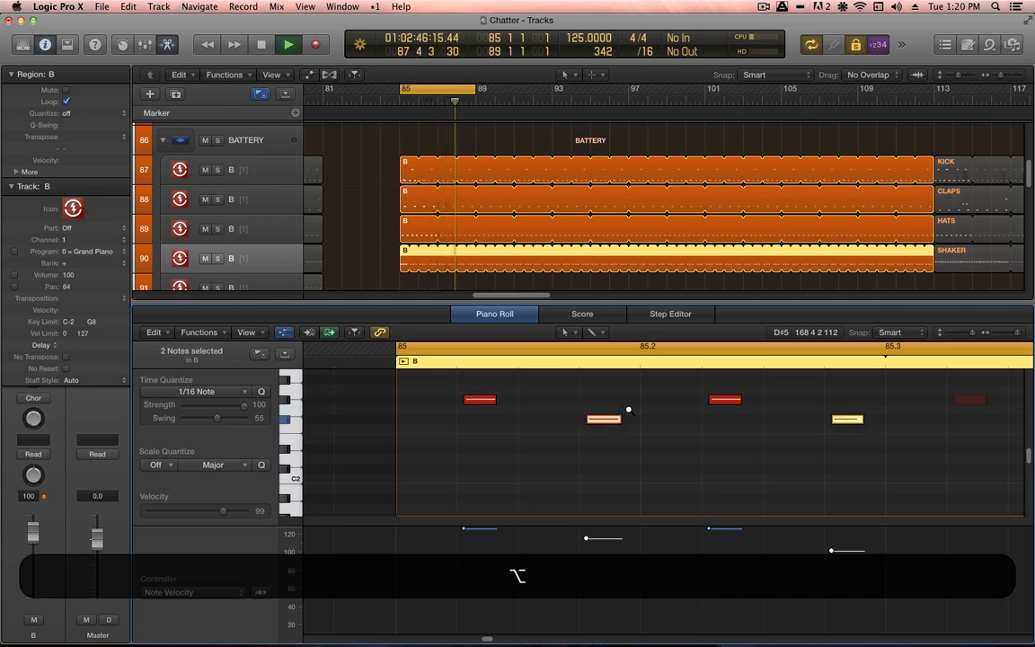
# - Lower the first and third shaker notes to F#2, set the second and fourth to G#2, and close the Piano Roll
pyautogui.moveTo(440, 385); pyautogui.dragTo(466, 381)
pyautogui.hotkey('alt', 'shift', 'Down')
pyautogui.hotkey('alt', 'Down')
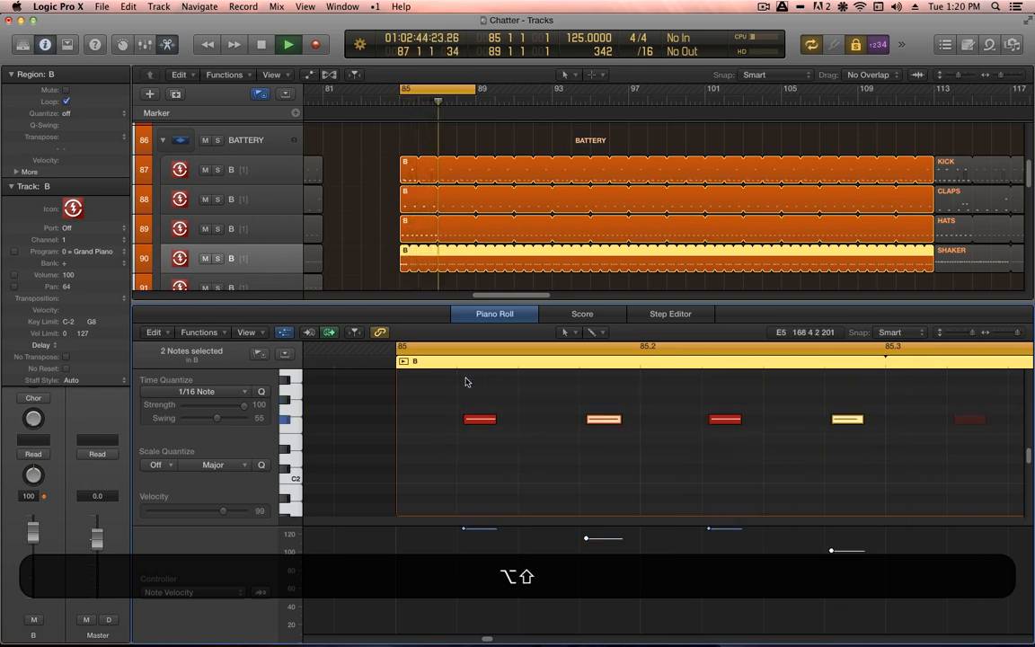
pyautogui.hotkey('alt', 'Up')
pyautogui.hotkey('alt', 'Up')
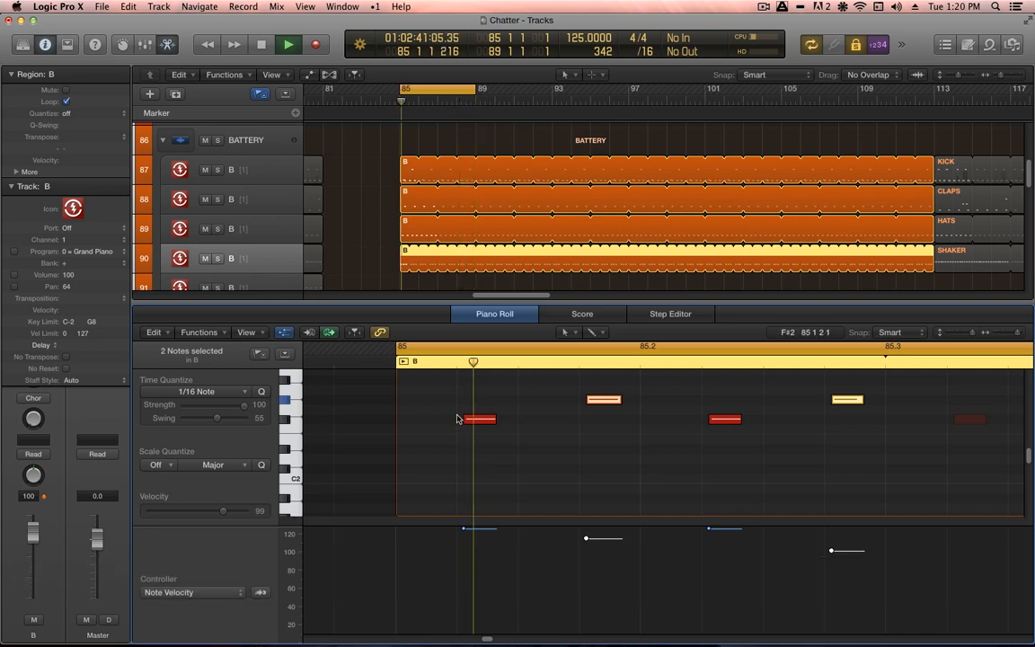
pyautogui.press('space')
pyautogui.press('p')
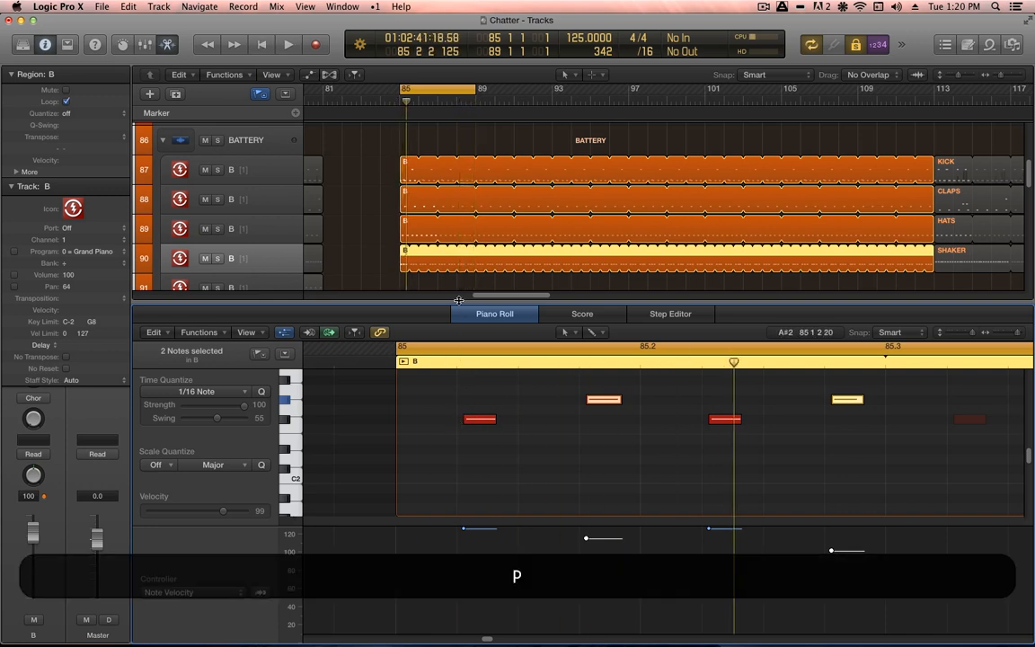
# - Open the Battery 4 instrument of track 94 and audition the Crash Wikinger 1 and Crash Wikinger 2 cells
pyautogui.scroll(-3, 670, 359)
pyautogui.click(743, 317)
pyautogui.press('v')
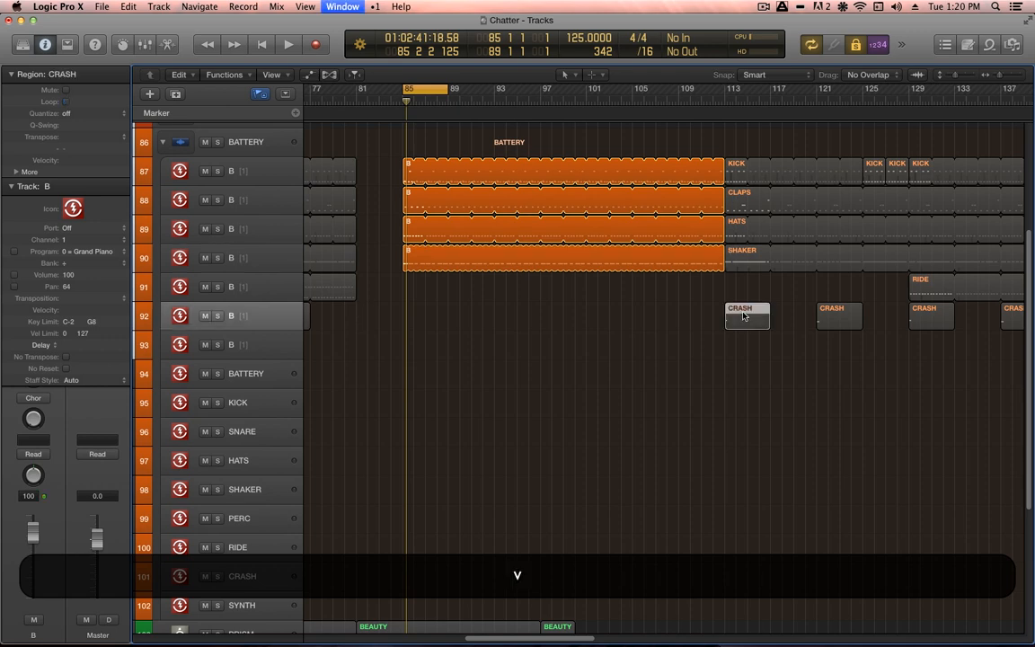
pyautogui.click(275, 379)
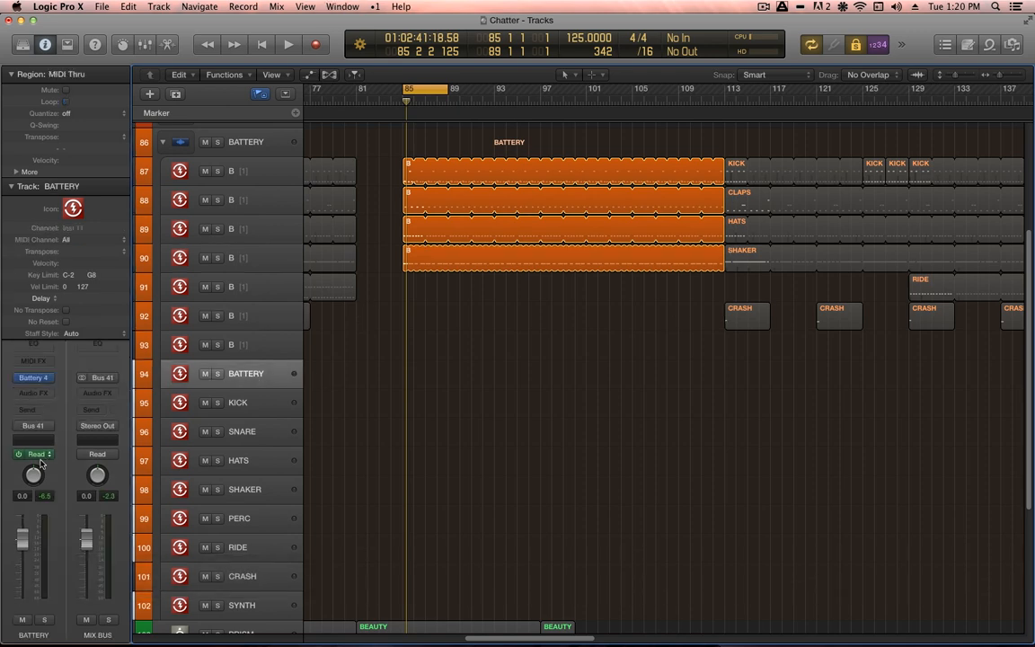
pyautogui.click(34, 381)
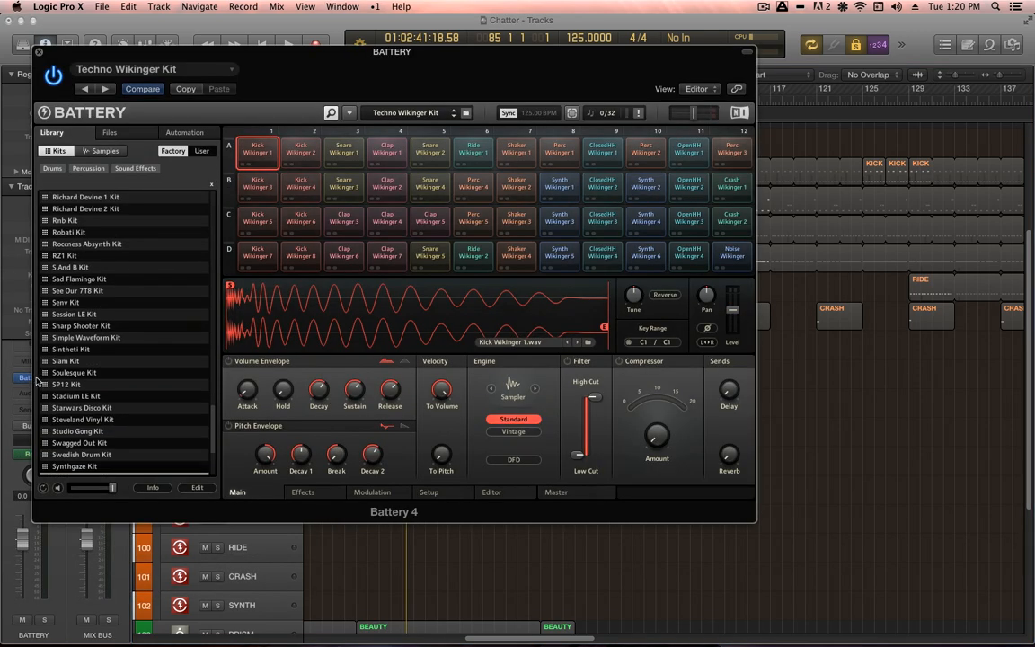
pyautogui.click(731, 225)
pyautogui.click(737, 187)
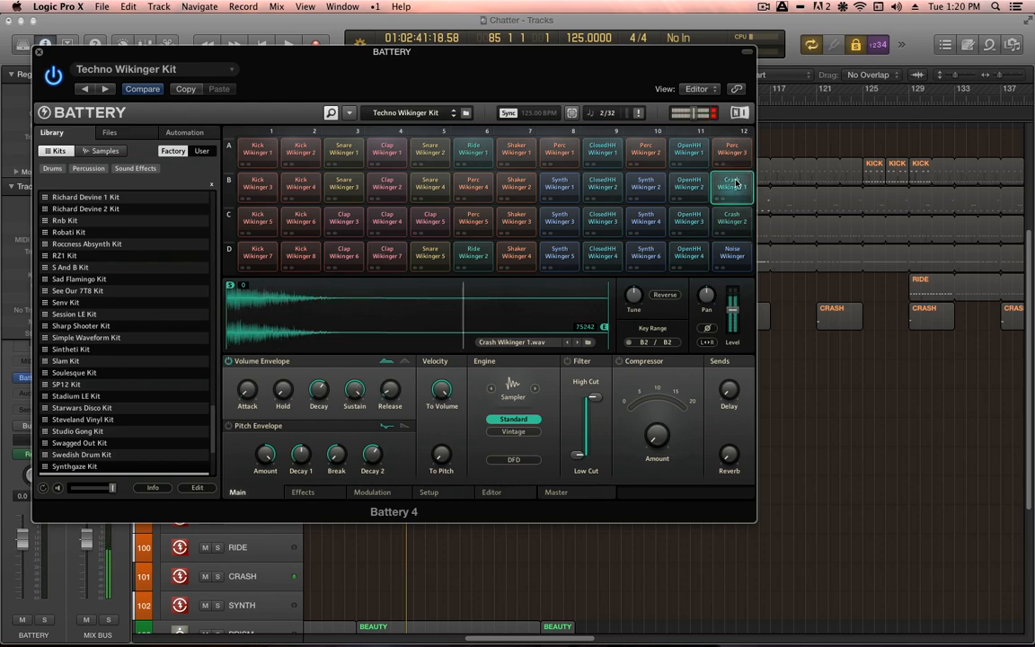
pyautogui.click(741, 223)
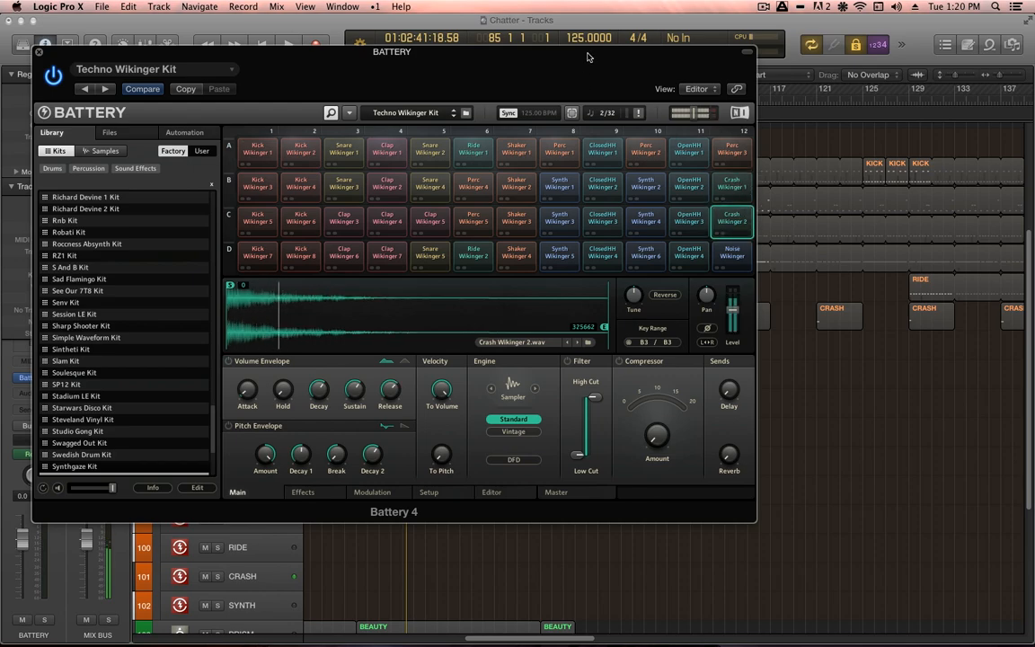
pyautogui.moveTo(591, 47); pyautogui.dragTo(603, 376)
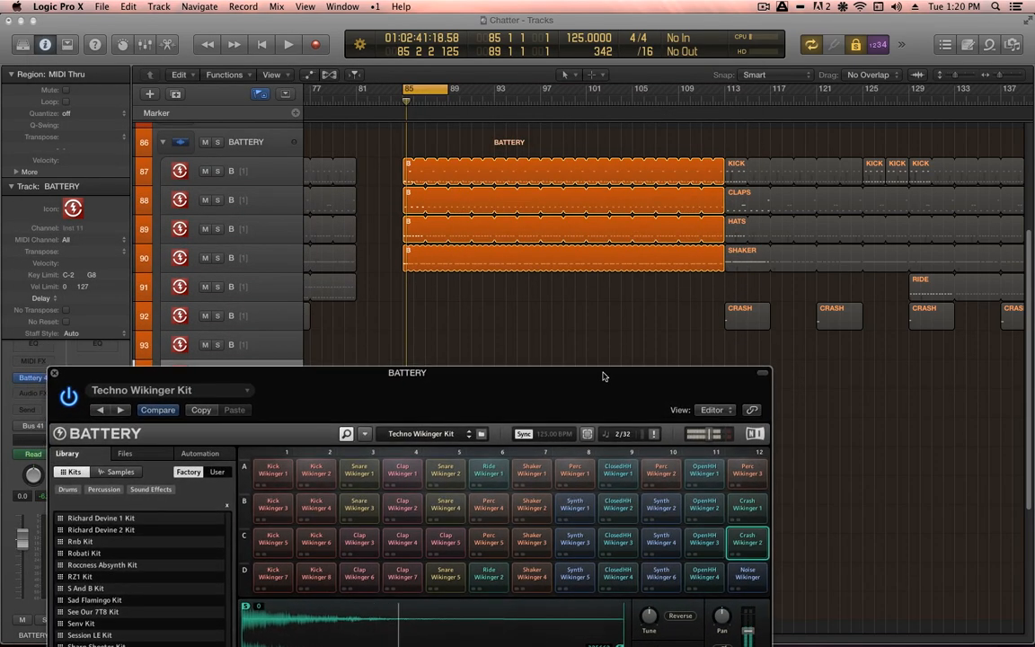
# - Record a crash hit at bar 85 on track 92
pyautogui.click(249, 313)
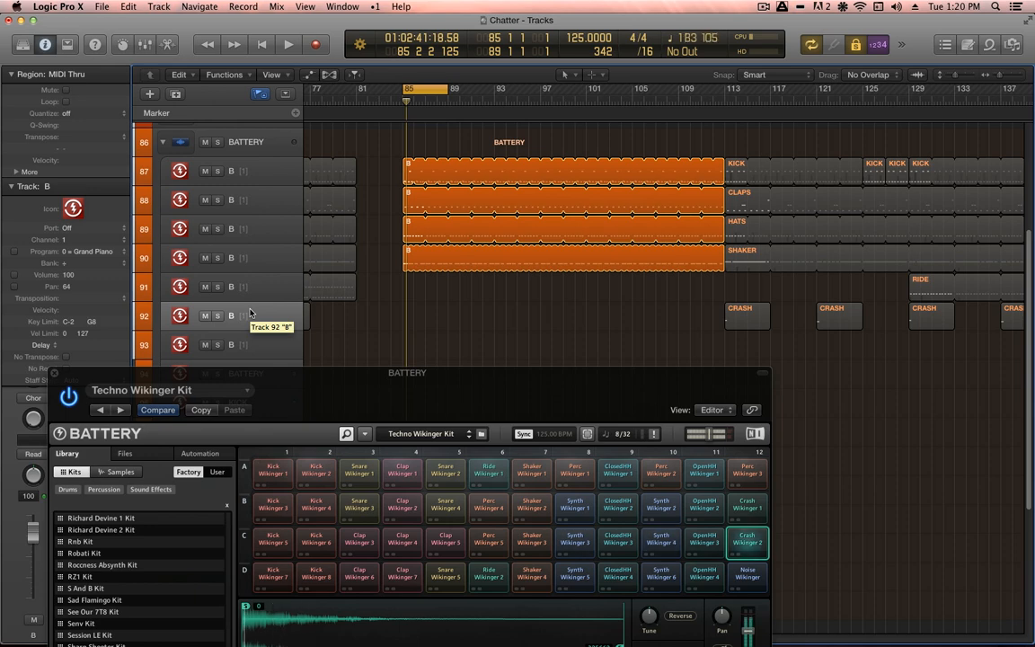
pyautogui.press('KP_Enter')
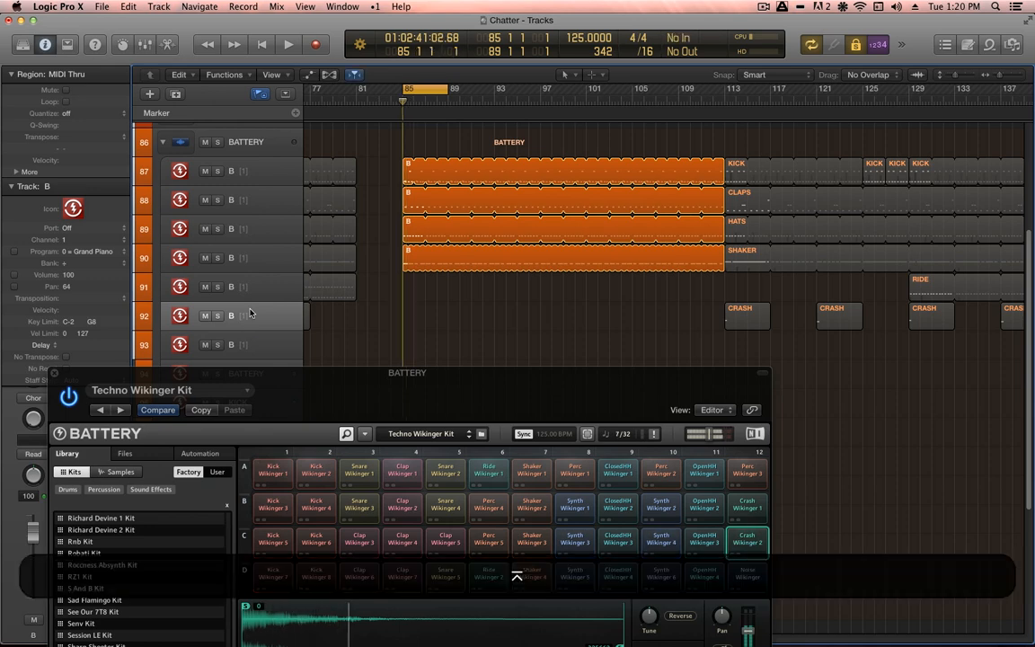
pyautogui.press('r')
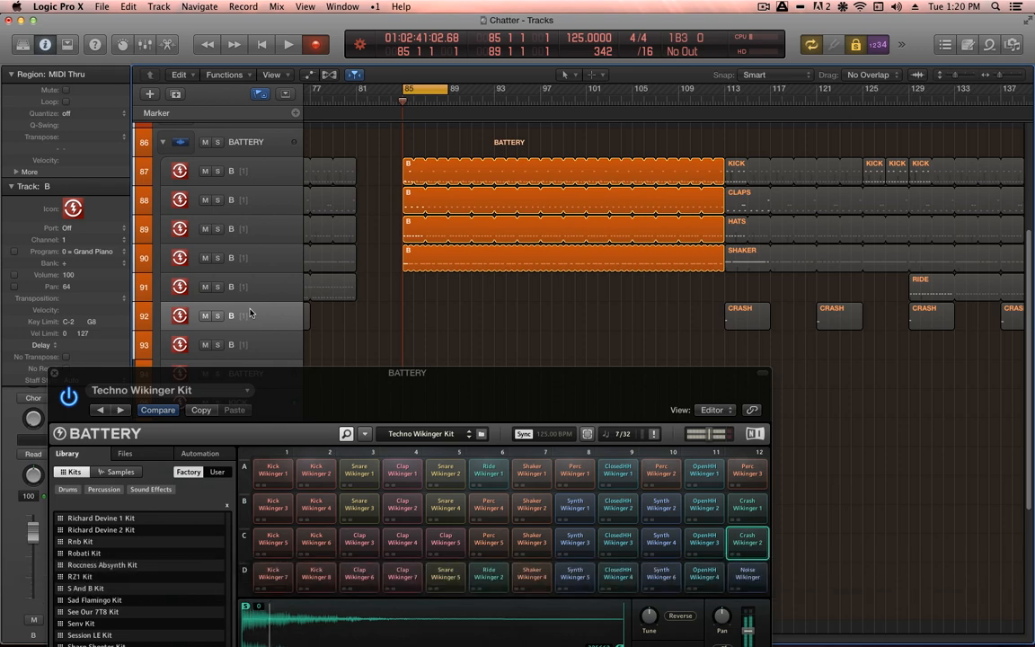
pyautogui.press('space')
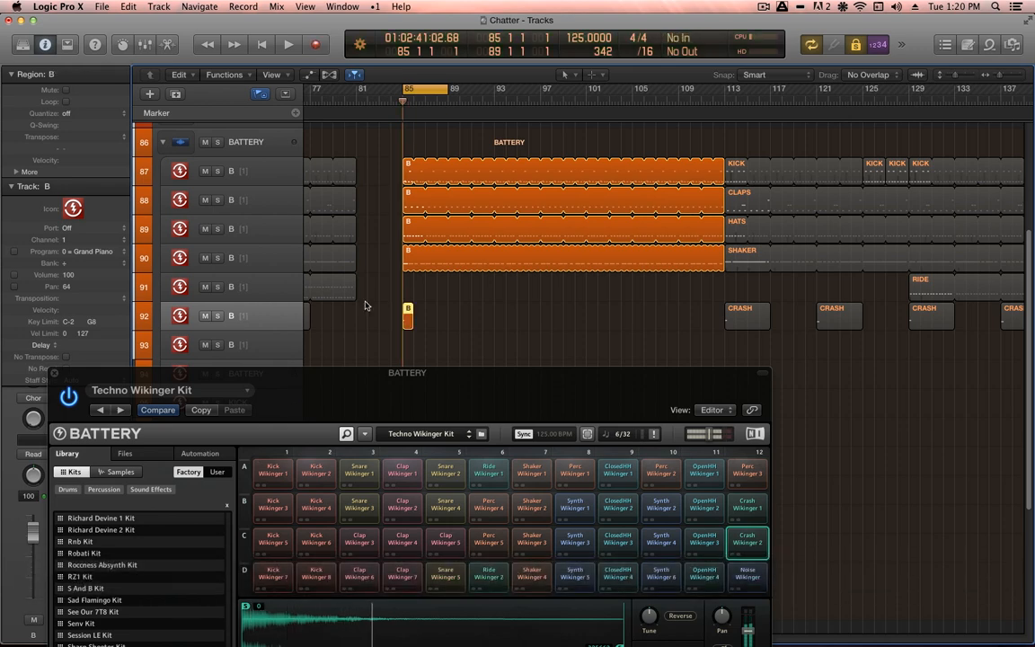
# - Delete the extra C4 note from the recorded crash region on track 92 in the Piano Roll
pyautogui.press('v')
pyautogui.doubleClick(410, 313)
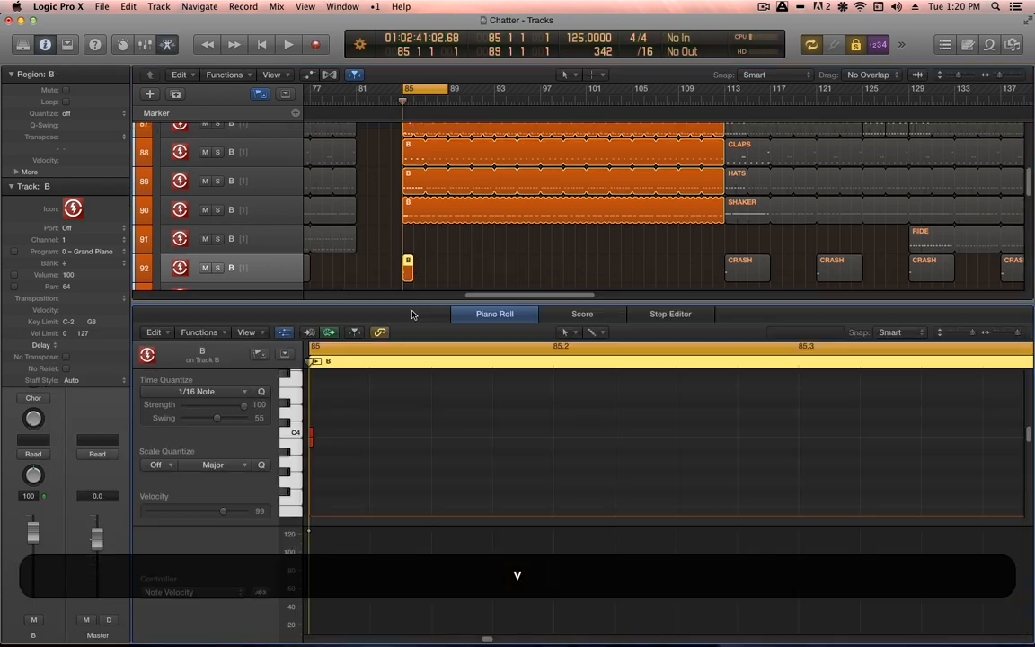
pyautogui.click(316, 434)
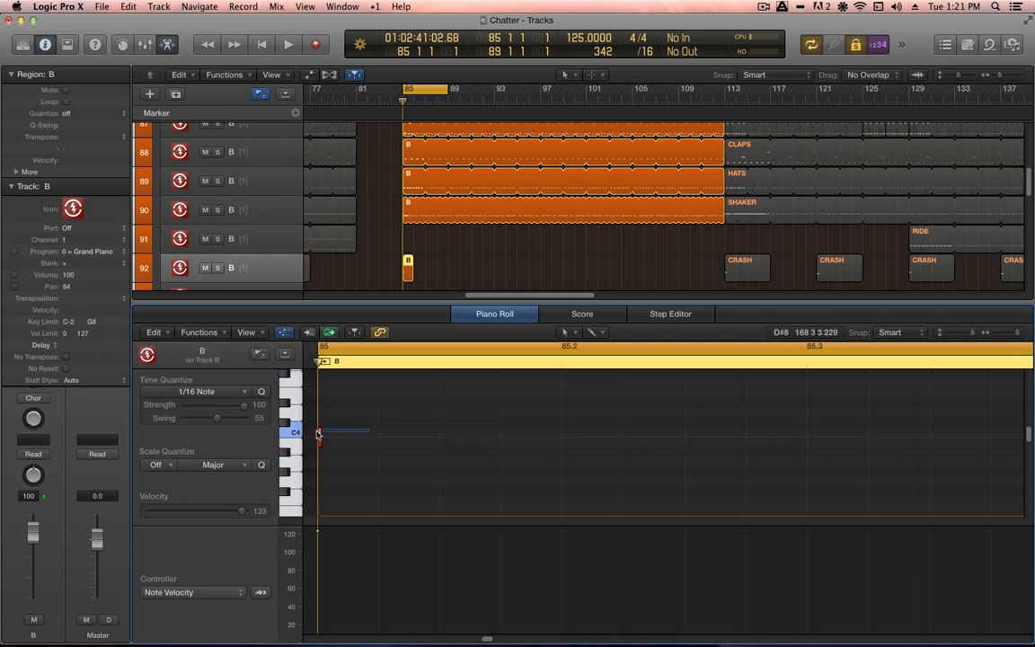
pyautogui.press('BackSpace')
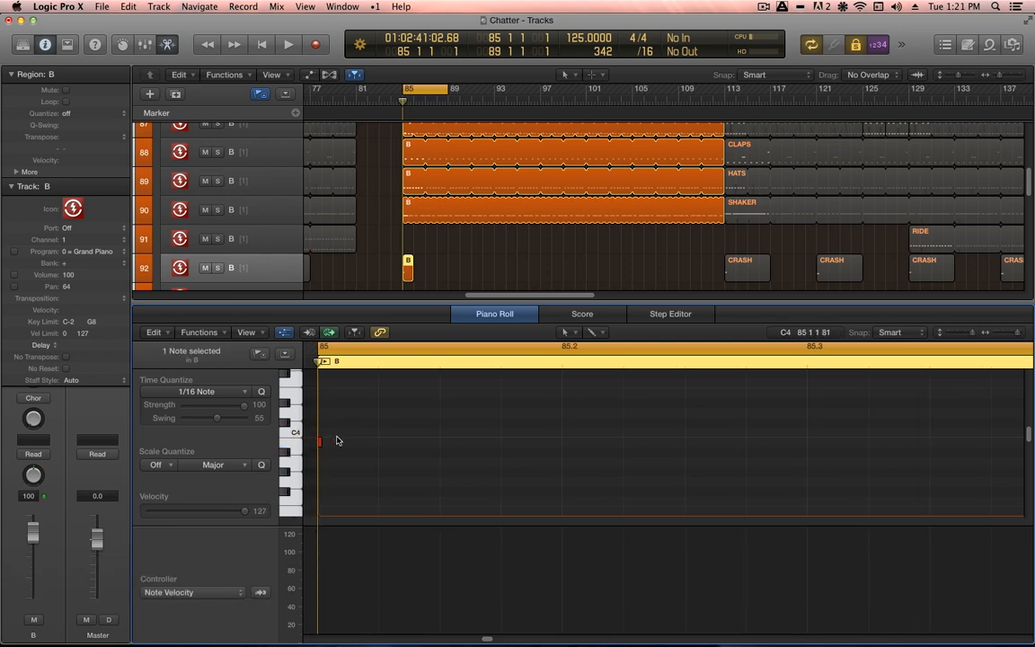
pyautogui.press('p')
# - Solo the five Battery regions starting at bar 85 on tracks 87 to 90 and 92 and play back the groove
pyautogui.press('s')
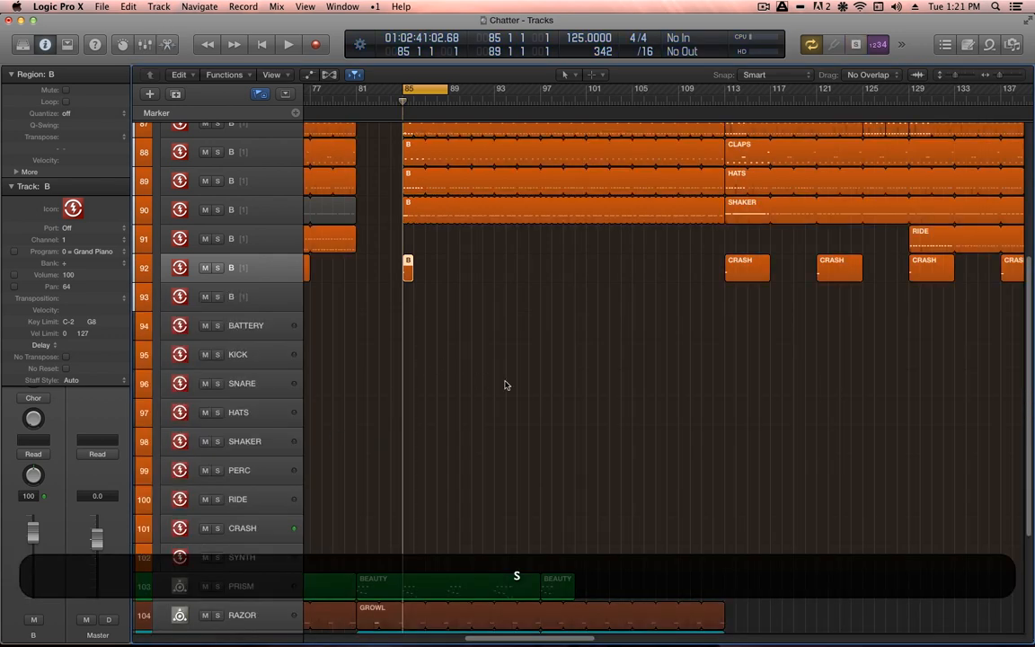
pyautogui.moveTo(506, 384); pyautogui.dragTo(408, 111)
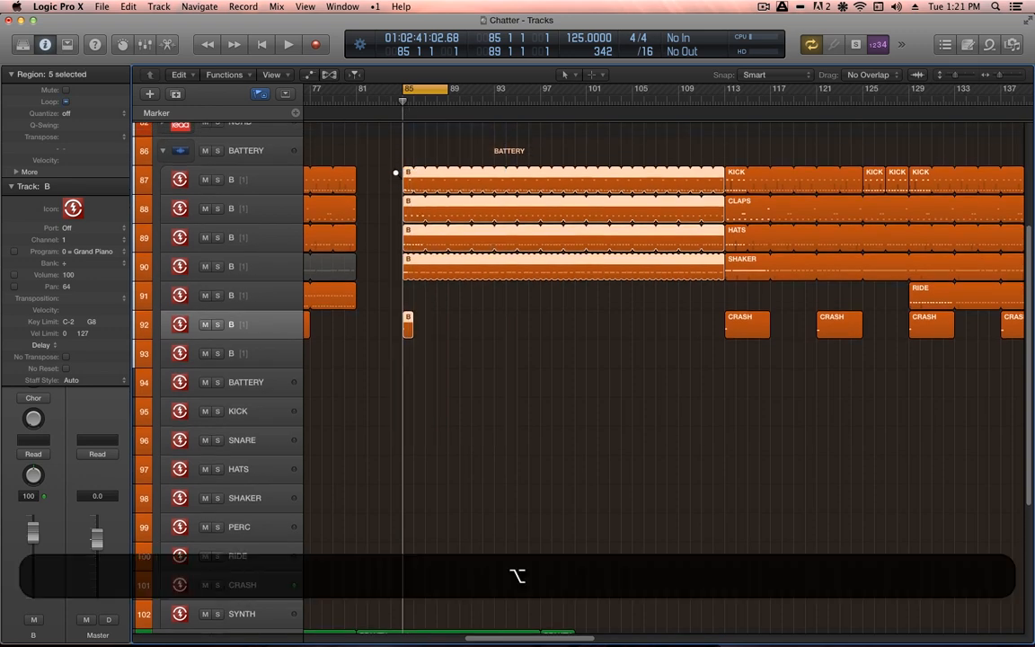
pyautogui.hotkey('alt', 's')
pyautogui.hotkey('alt', 'space')
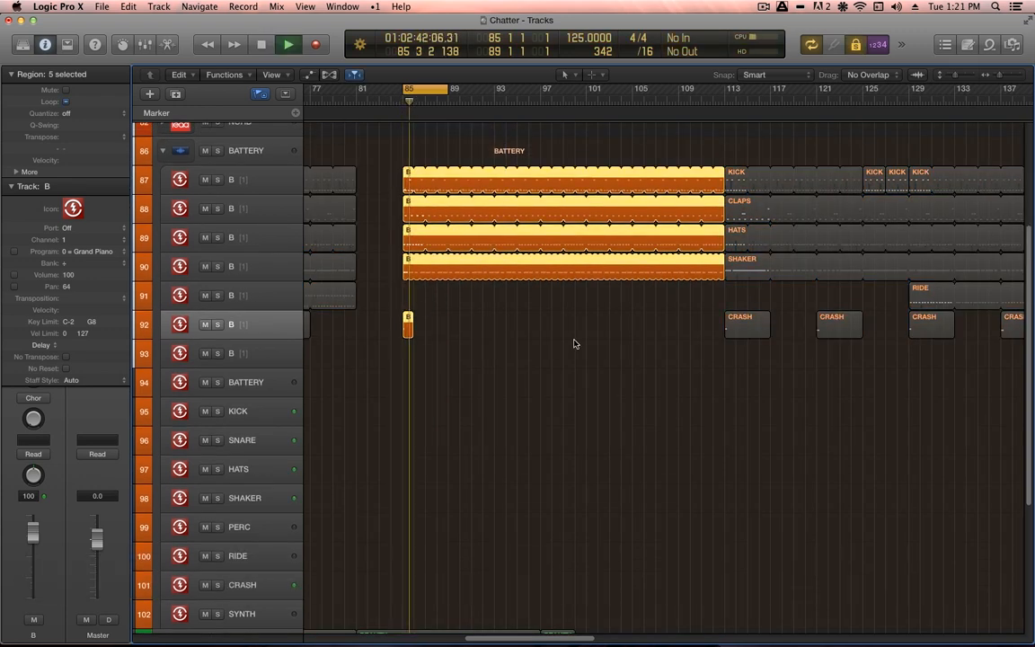
pyautogui.scroll(-3, 535, 332)
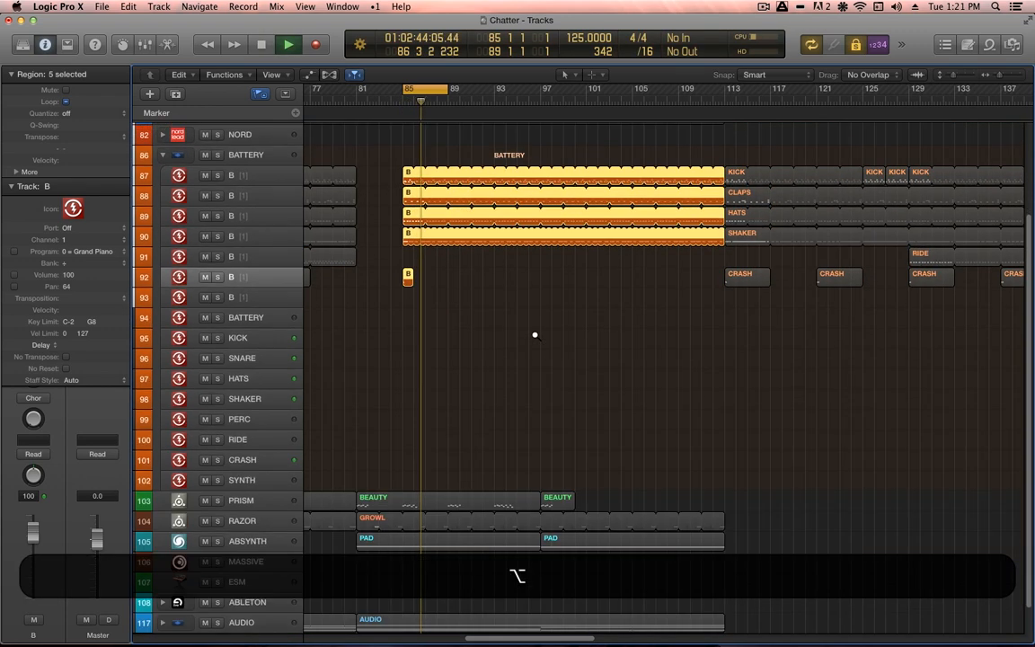
pyautogui.press('space')
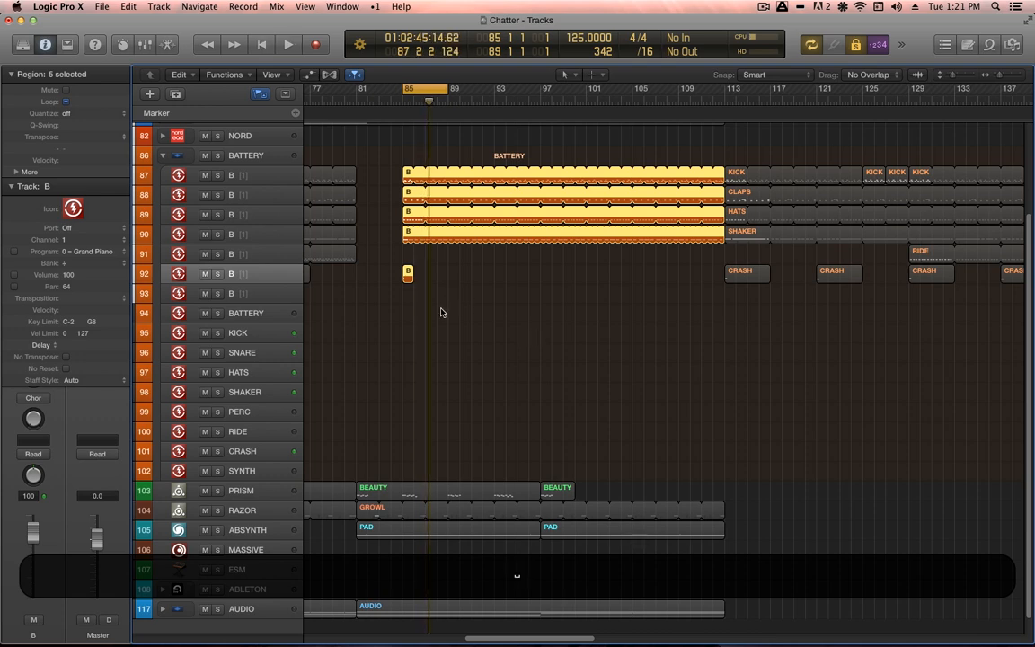
pyautogui.click(389, 311)
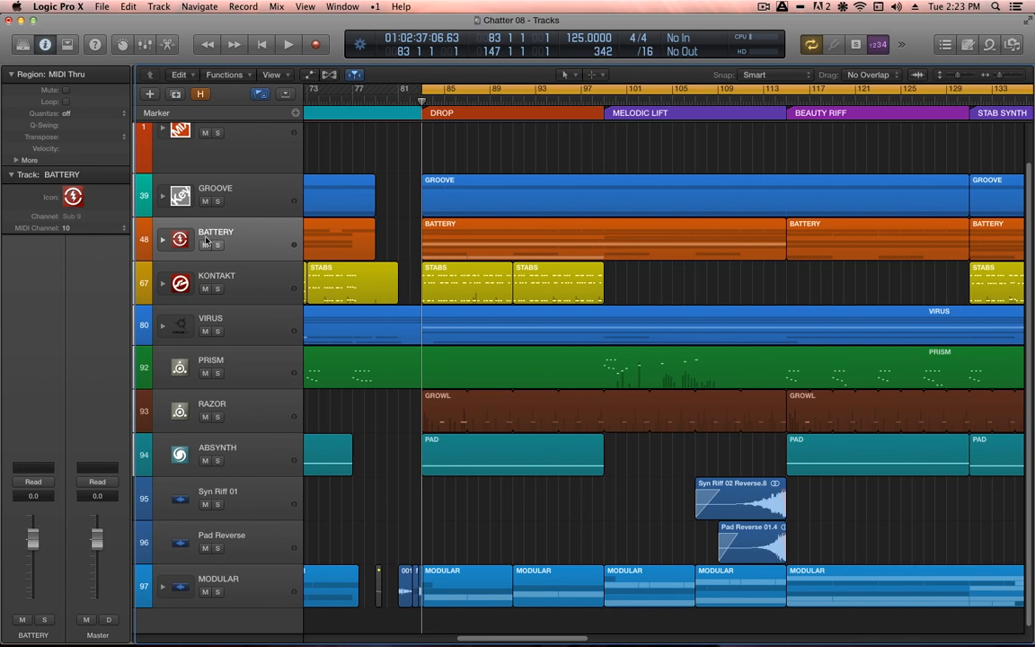
# - In the Chatter 08 project, move the BATTERY track stack above the MIXER stack and expand both stacks
pyautogui.scroll(-5, 417, 336)
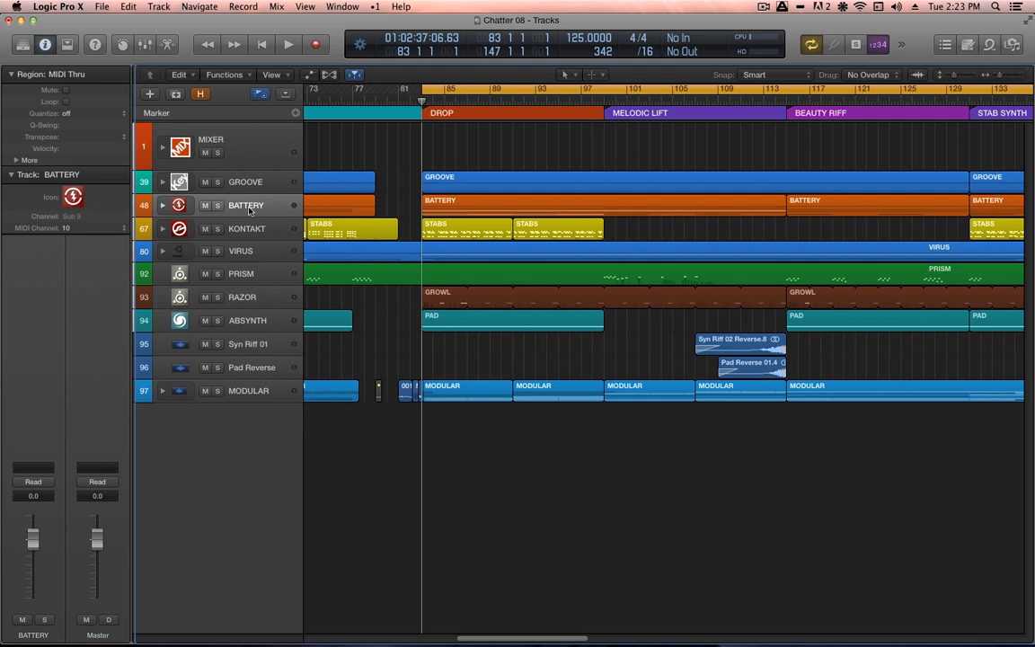
pyautogui.moveTo(250, 210); pyautogui.dragTo(246, 134)
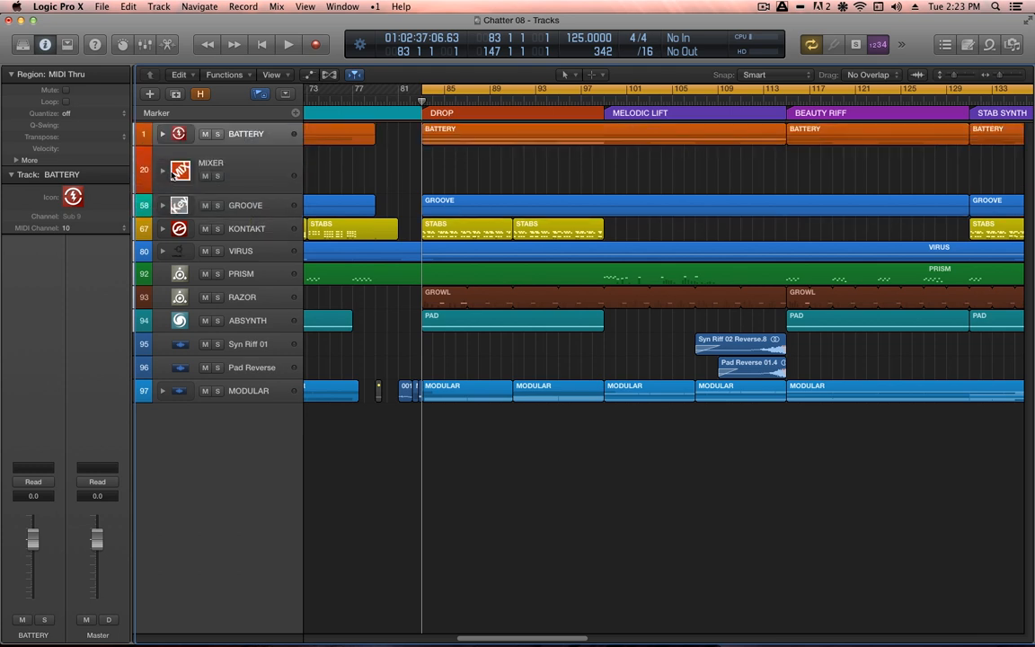
pyautogui.click(245, 167)
pyautogui.click(162, 133)
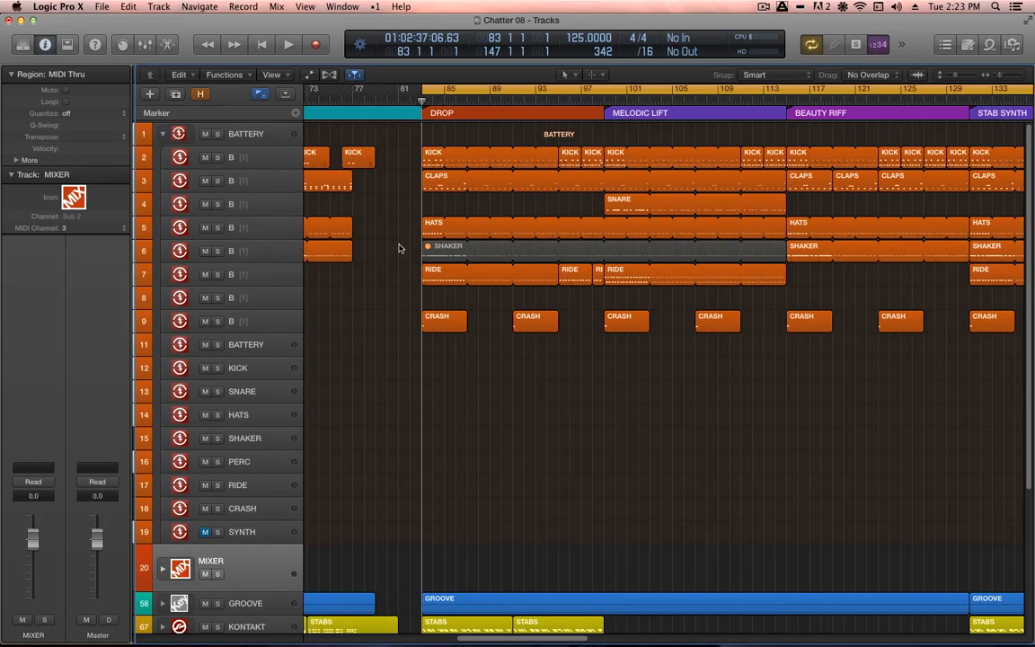
pyautogui.press('alt')
pyautogui.scroll(-5, 435, 344)
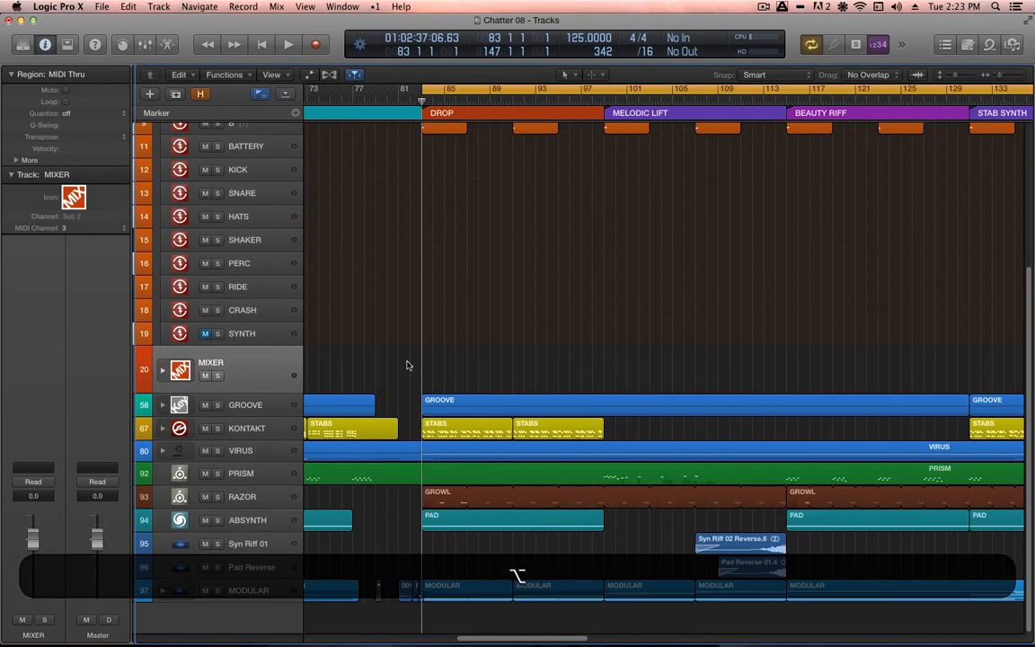
pyautogui.click(161, 373)
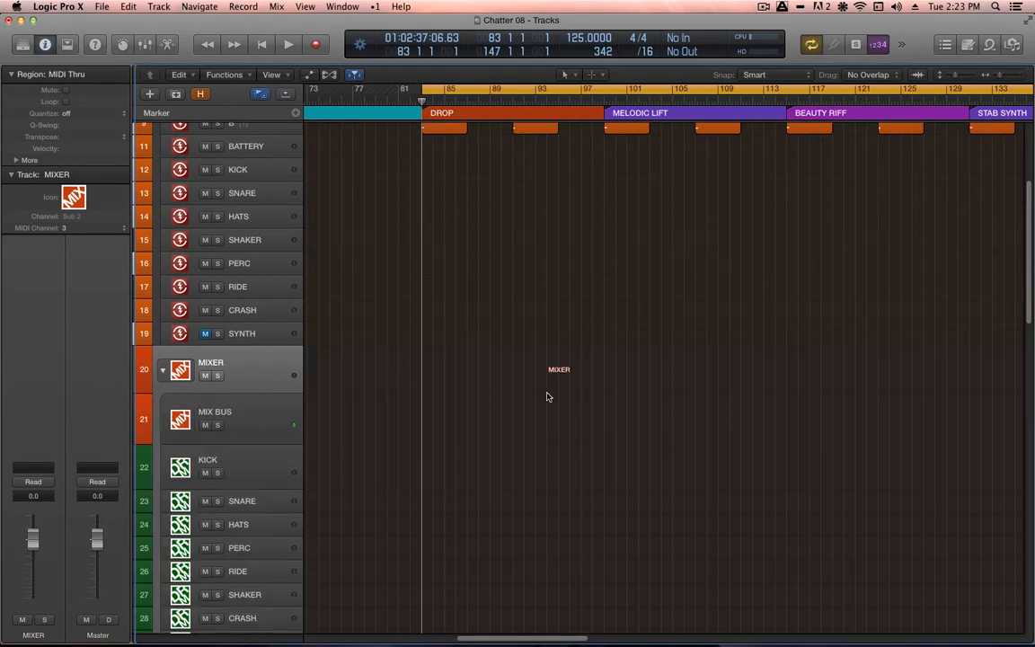
# - Solo the DRUMS and KICK channels in the MIXER stack and play back the drum mix from the DROP section
pyautogui.press('alt')
pyautogui.scroll(-5, 546, 397)
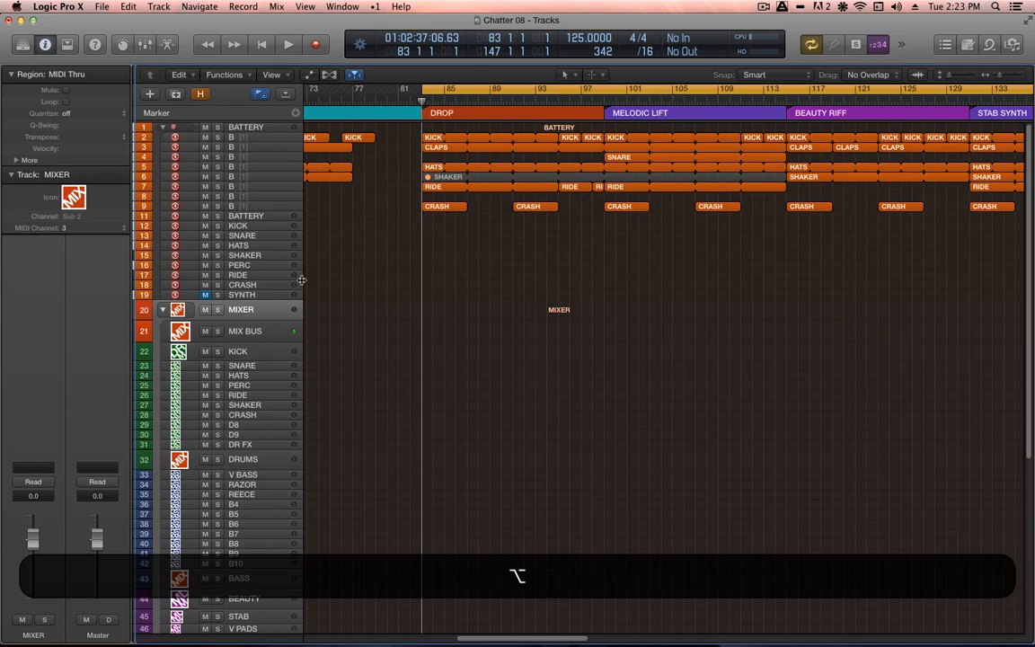
pyautogui.click(256, 357)
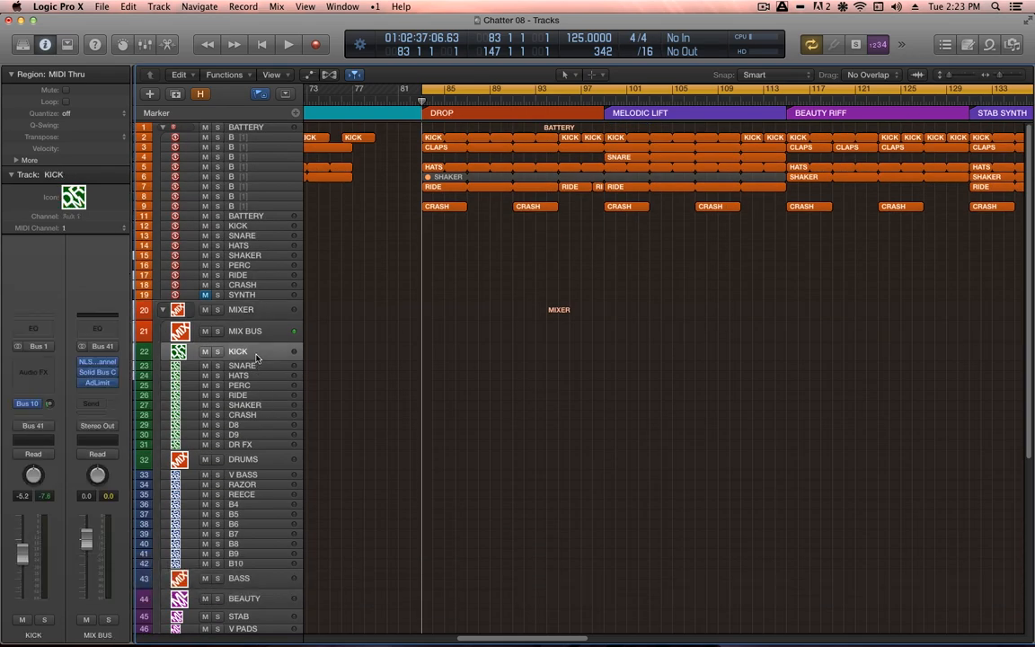
pyautogui.click(244, 459)
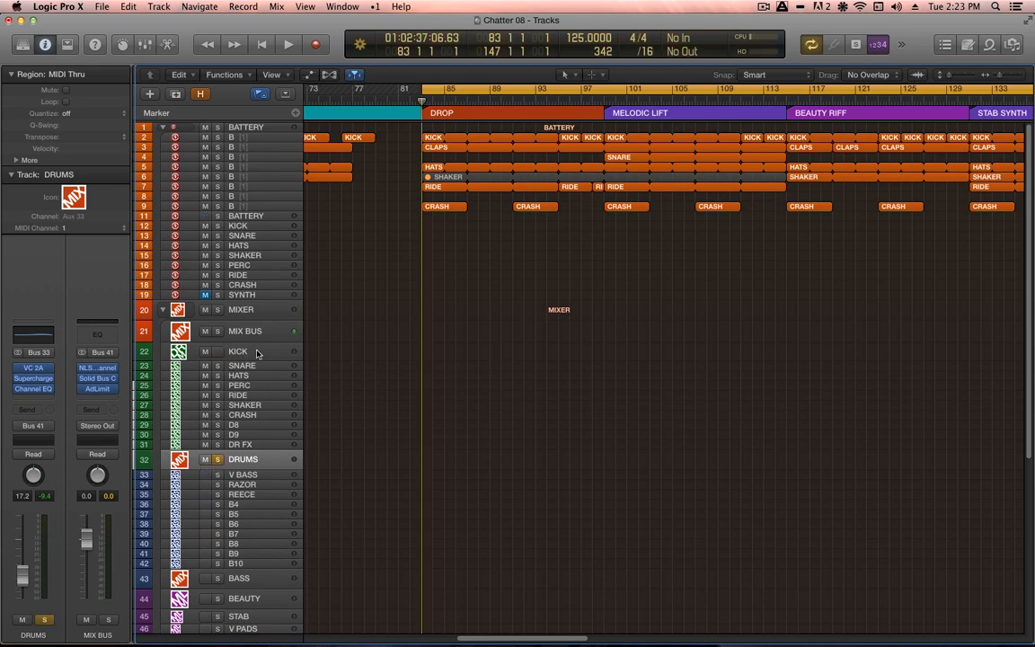
pyautogui.press('space')
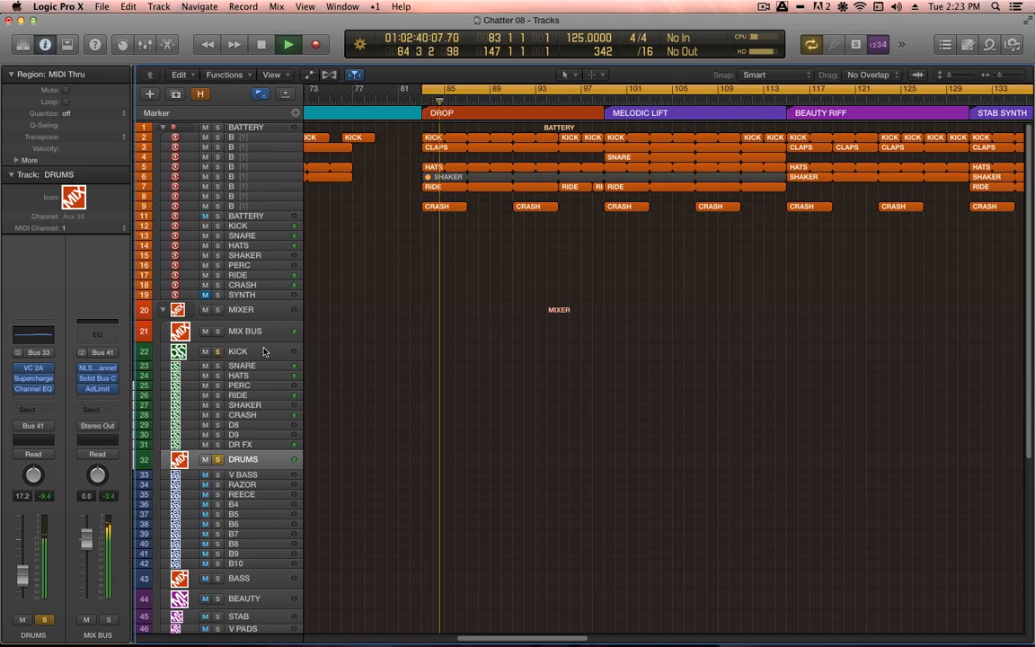
pyautogui.press('space')
# - Inspect the channel strips of the MIXER stack's KICK channel, the Battery KICK output and the DRUMS bus
pyautogui.click(261, 355)
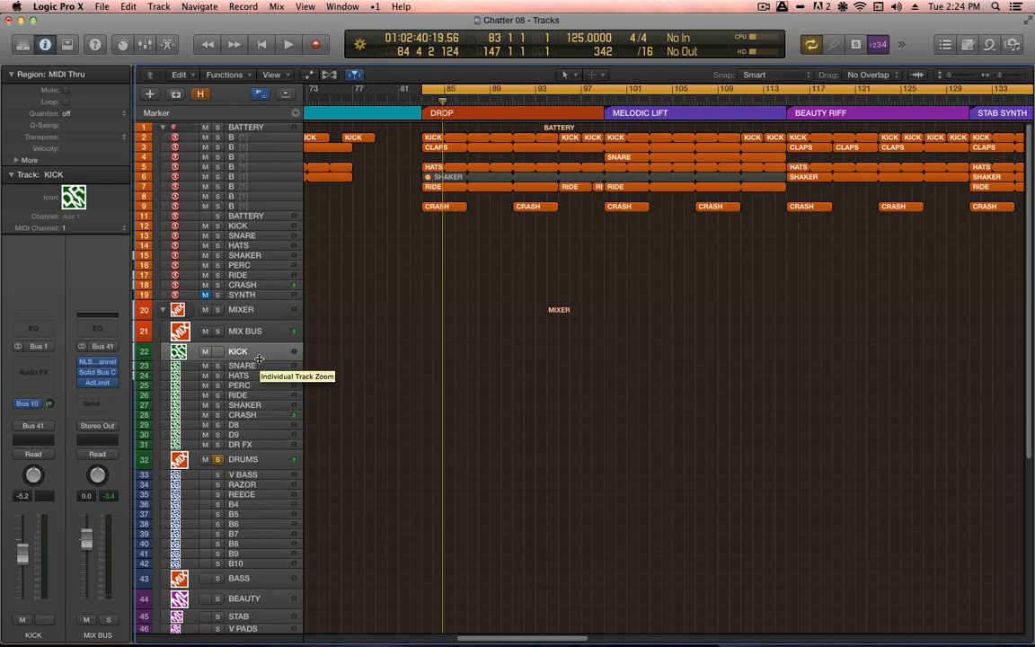
pyautogui.click(253, 230)
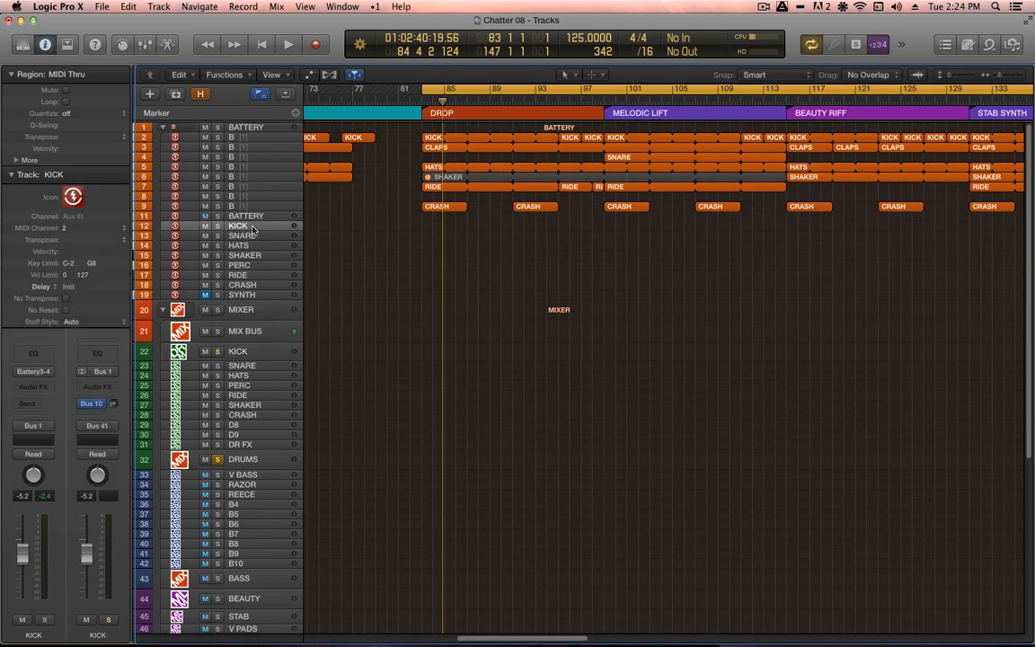
pyautogui.click(256, 356)
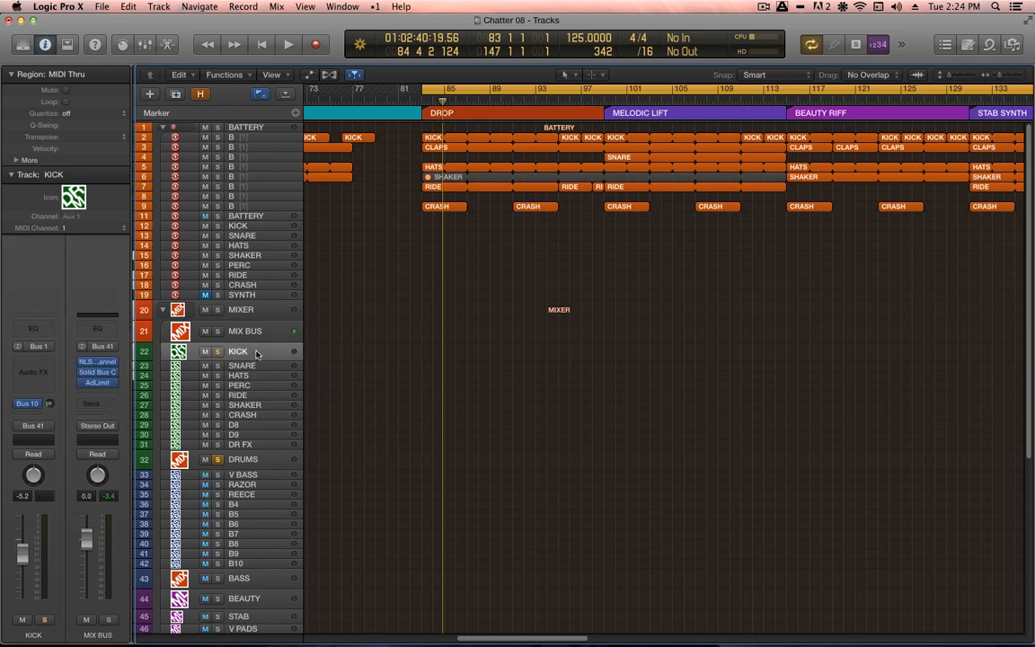
pyautogui.click(265, 461)
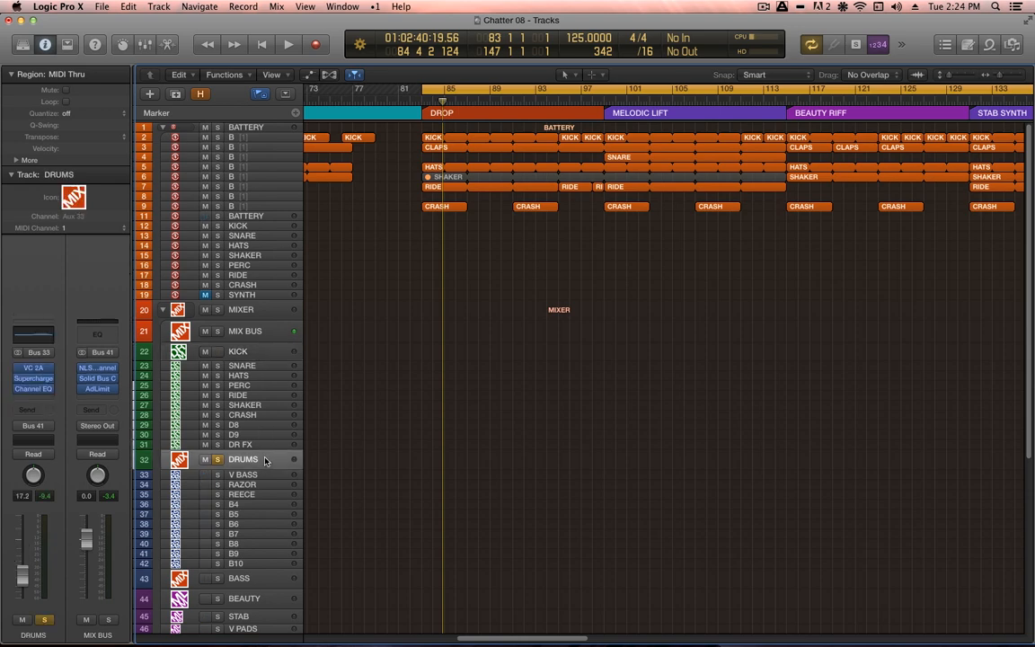
# - Play back with only the MIXER stack's KICK soloed, check the MIX BUS strip, and add the DRUMS bus to the solo
pyautogui.click(251, 357)
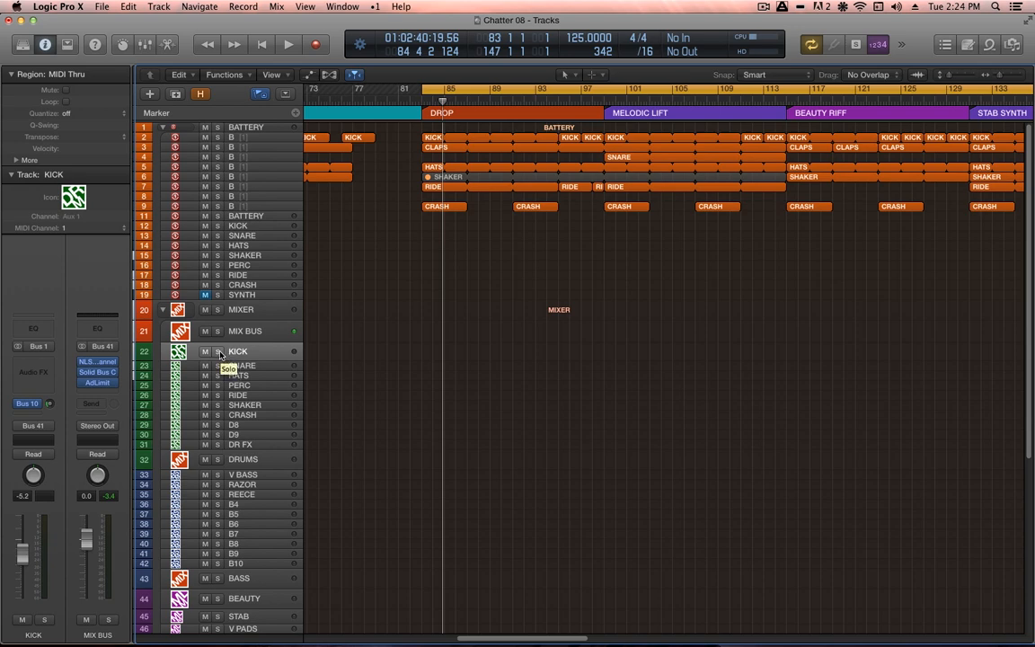
pyautogui.press('space')
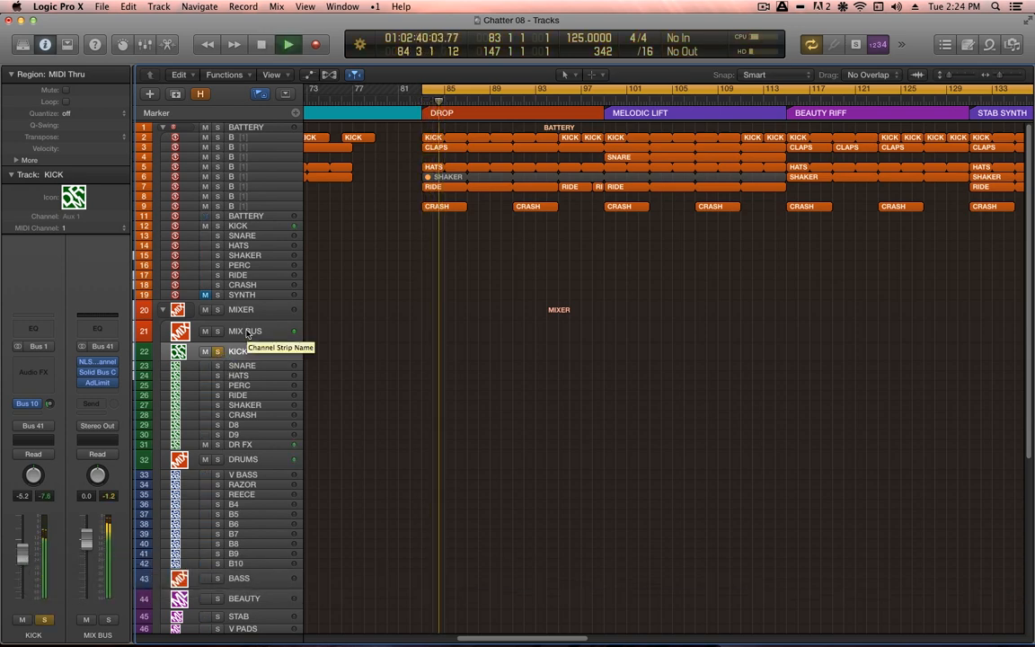
pyautogui.click(246, 333)
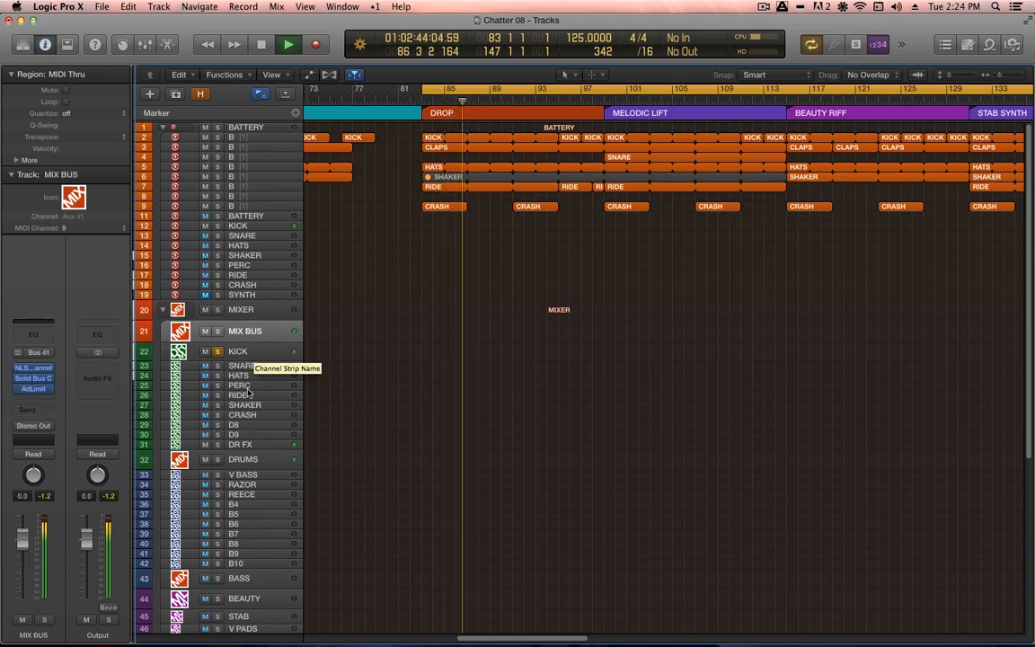
pyautogui.click(250, 456)
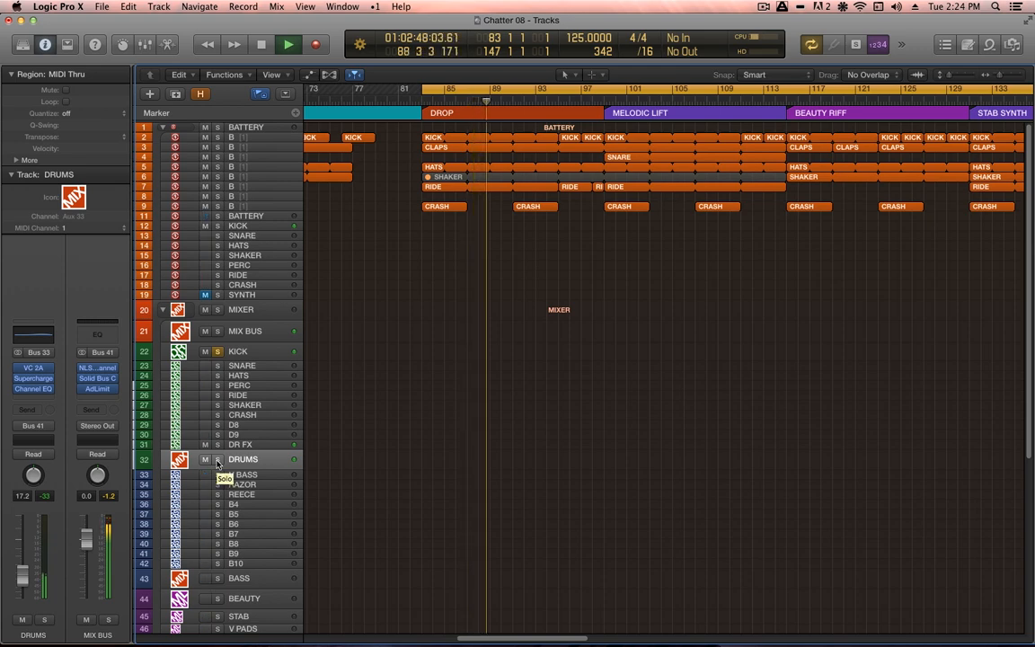
pyautogui.click(216, 460)
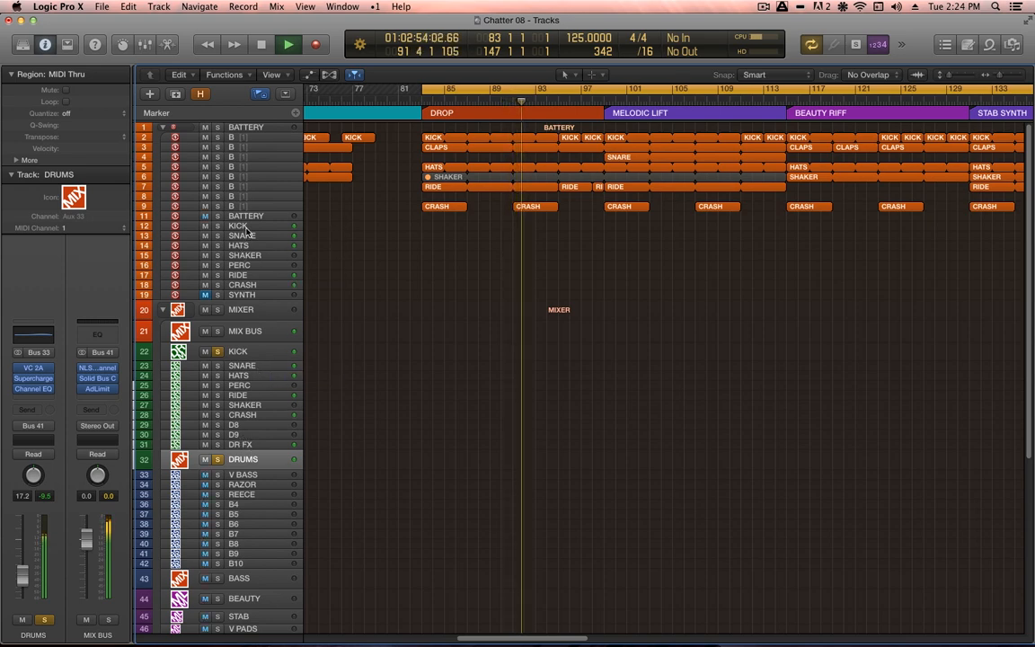
# - Open the Mixer, select the Battery KICK output channel and stop playback
pyautogui.press('x')
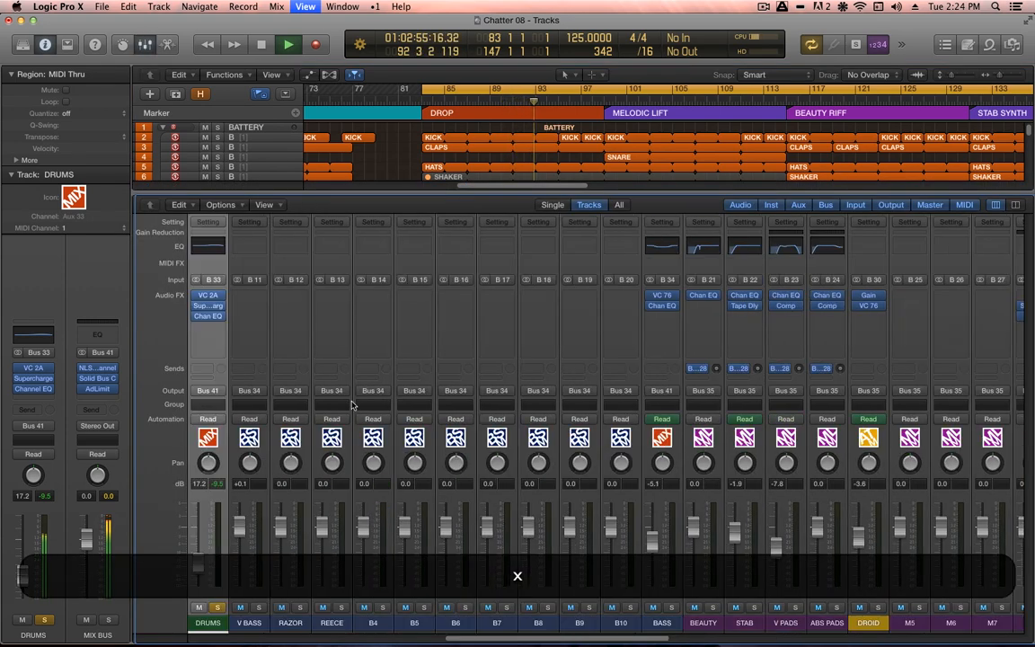
pyautogui.hscroll(-10, 344, 599)
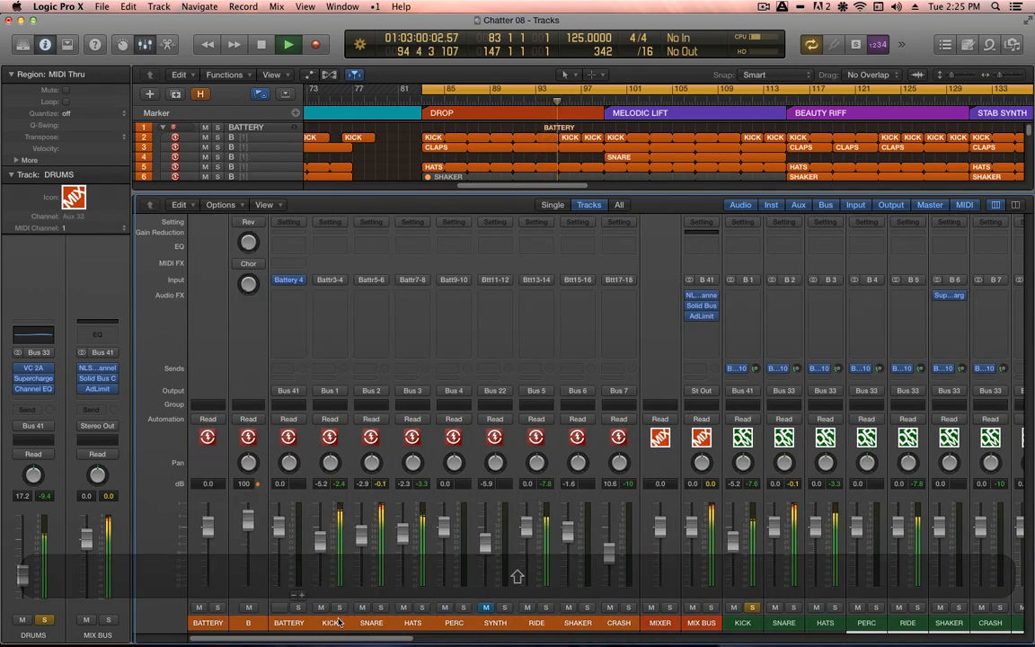
pyautogui.click(346, 623)
pyautogui.press('space')
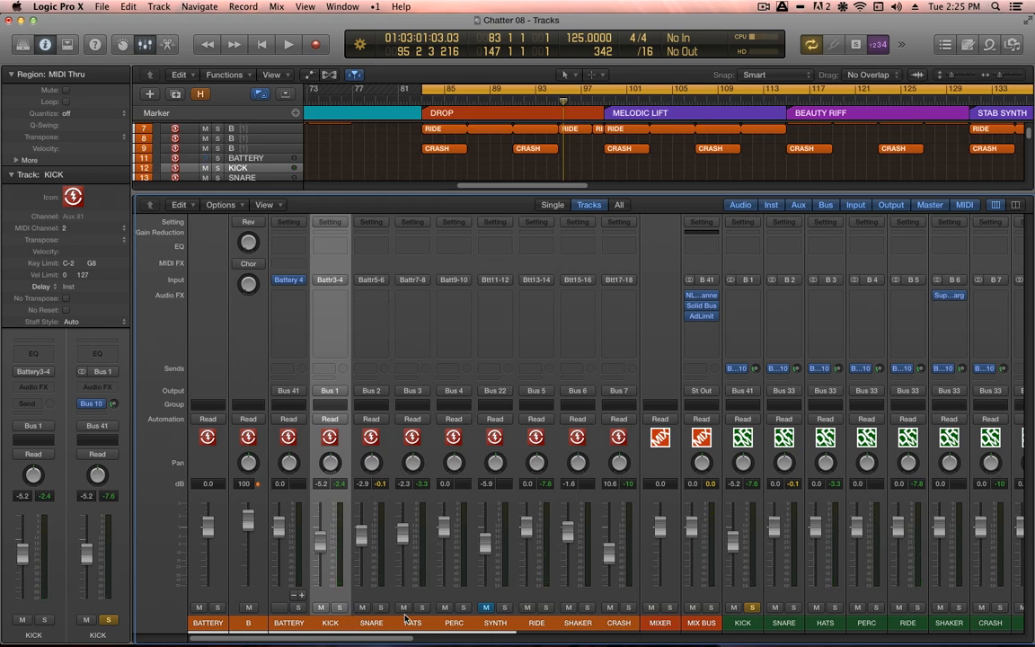
# - Review the green SNARE and KICK aux channels in the Mixer and open the DRUMS bus's Channel EQ
pyautogui.press('shift')
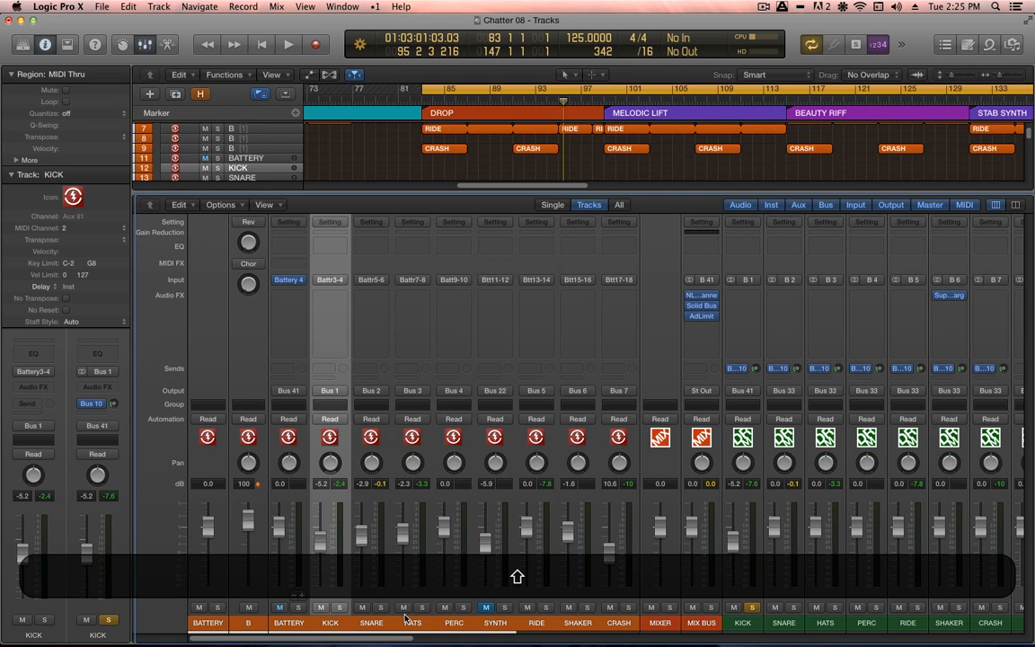
pyautogui.hscroll(6, 402, 622)
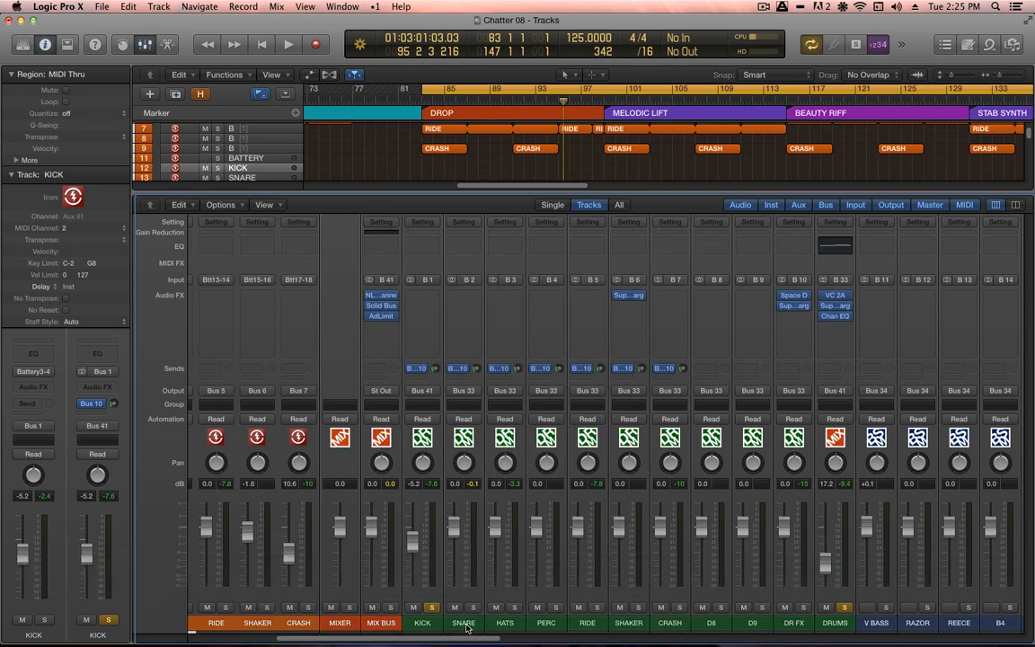
pyautogui.click(465, 625)
pyautogui.click(426, 623)
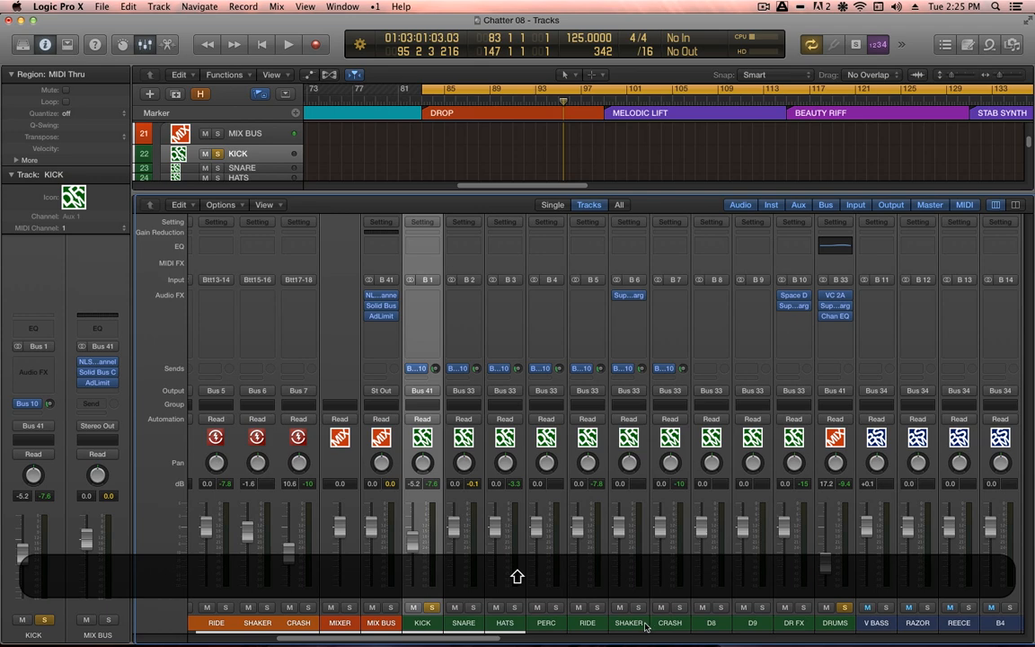
pyautogui.click(836, 316)
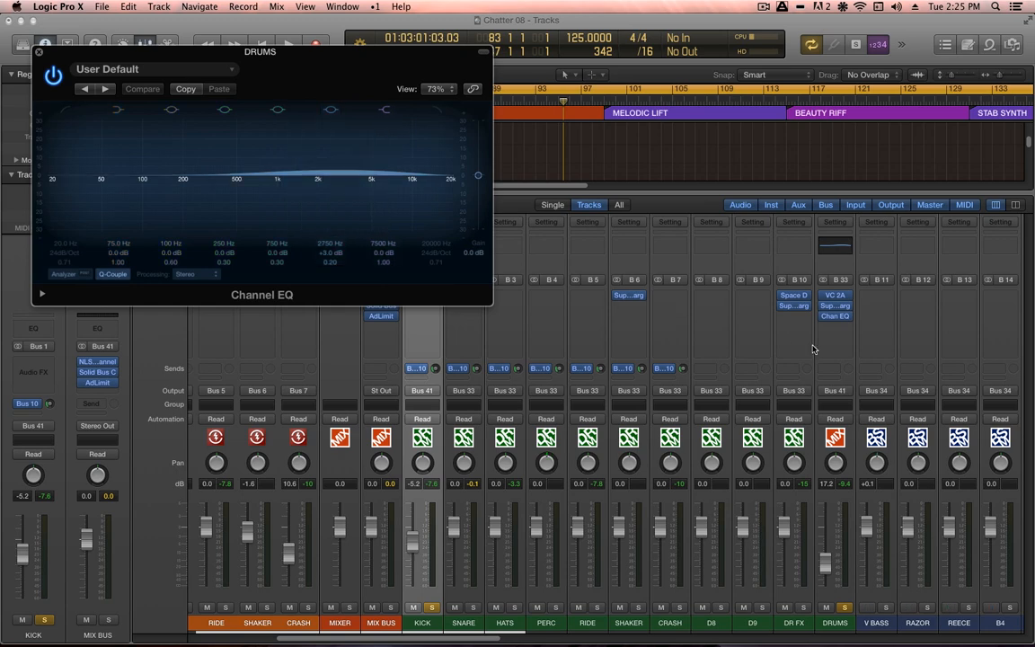
# - Examine the DR FX channel and the Bus 10 sends of the aux channels from KICK to CRASH
pyautogui.click(794, 621)
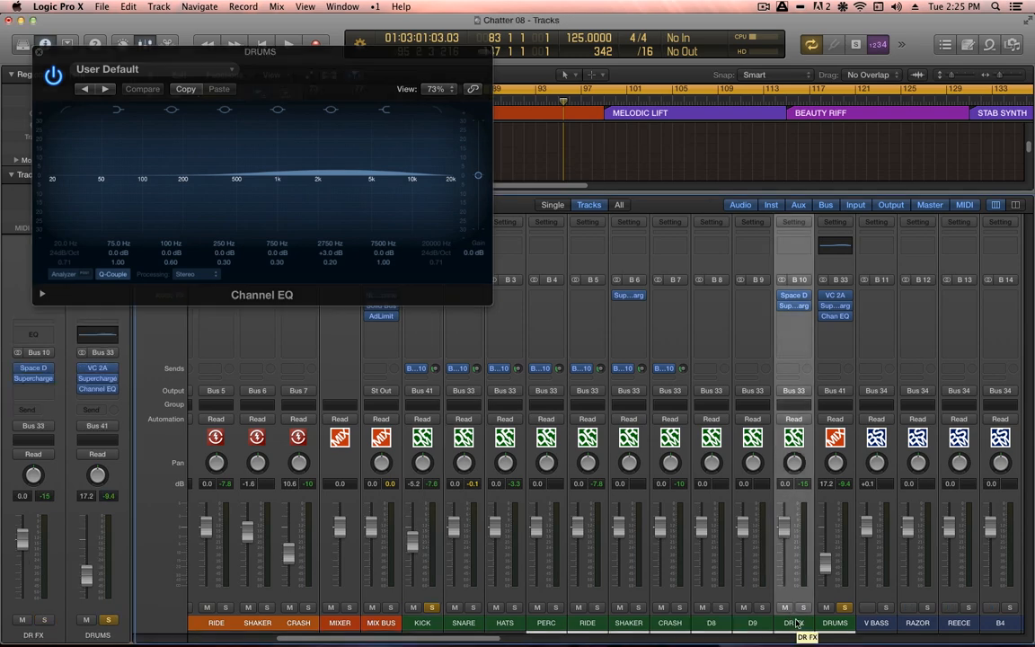
pyautogui.click(422, 623)
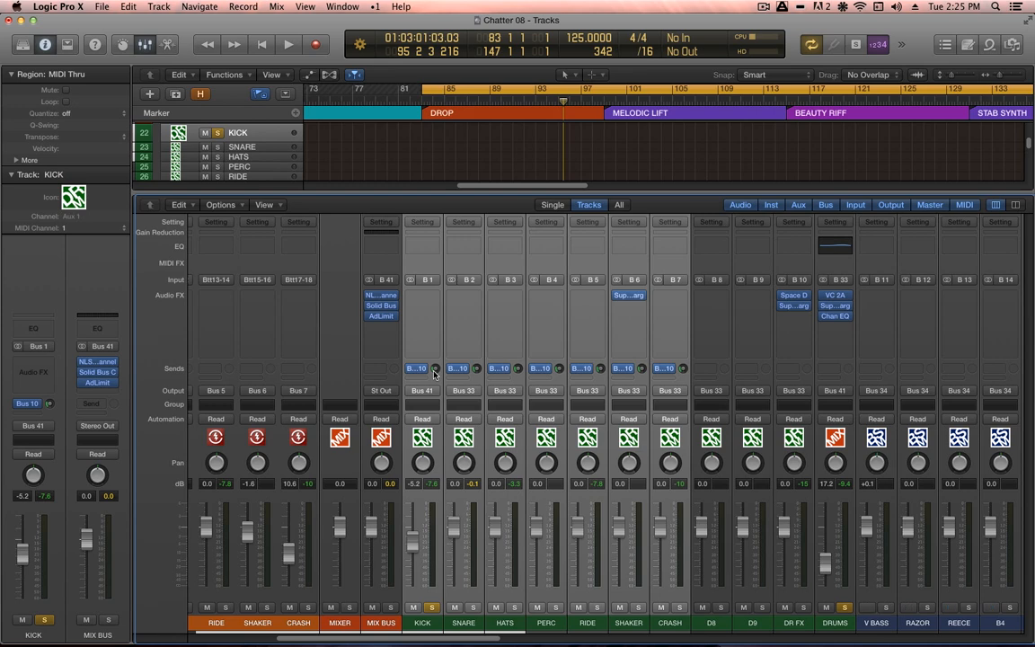
pyautogui.click(784, 317)
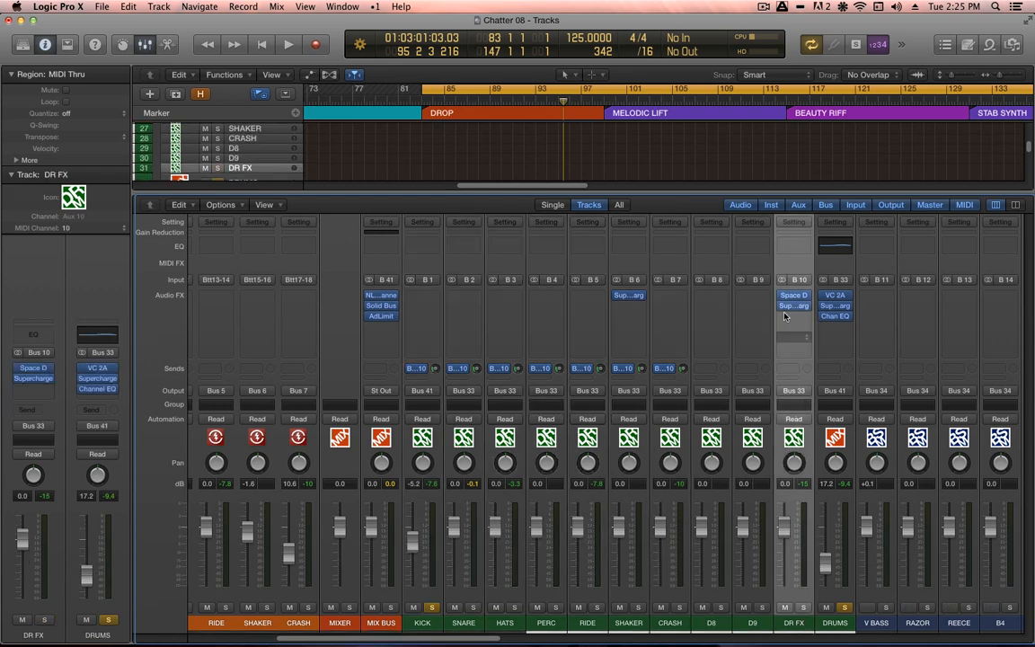
# - Open Space Designer and Supercharger GT on the DR FX channel and place their windows side by side
pyautogui.click(794, 295)
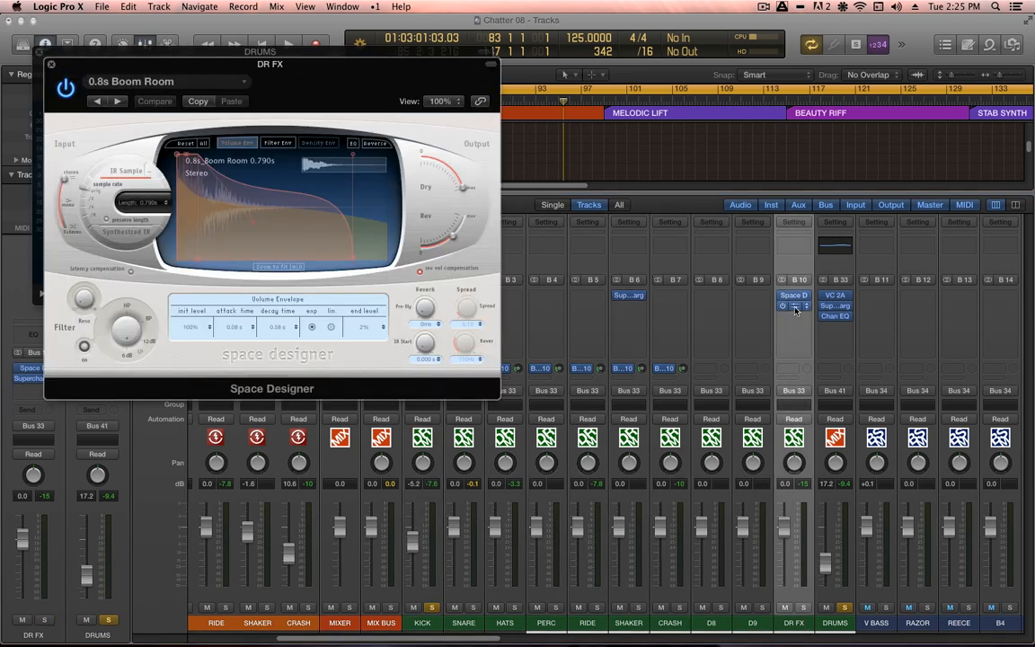
pyautogui.click(795, 306)
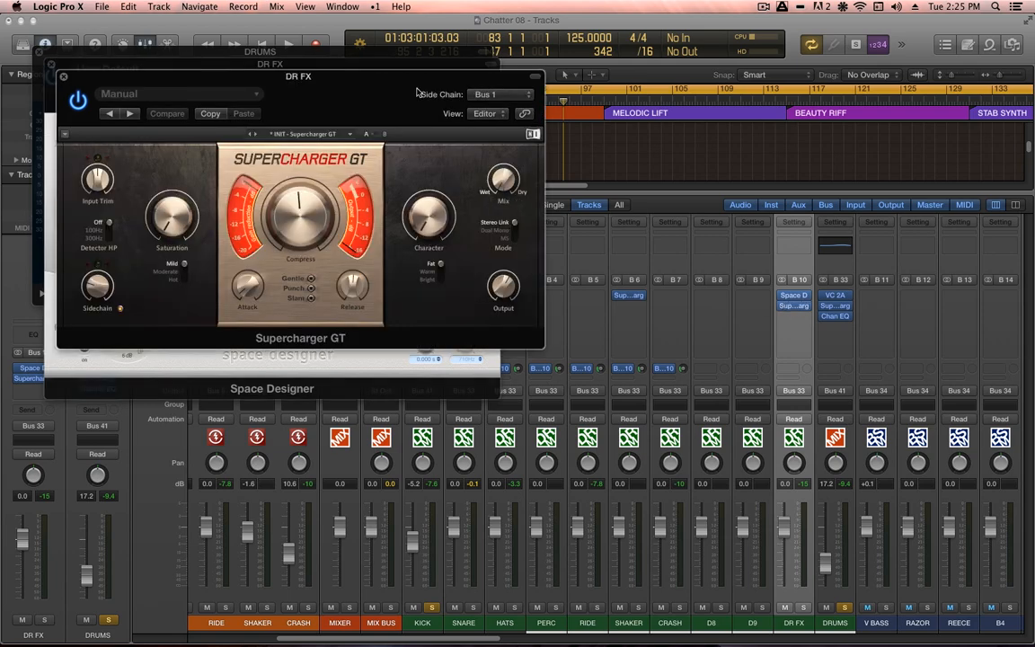
pyautogui.moveTo(396, 80); pyautogui.dragTo(841, 133)
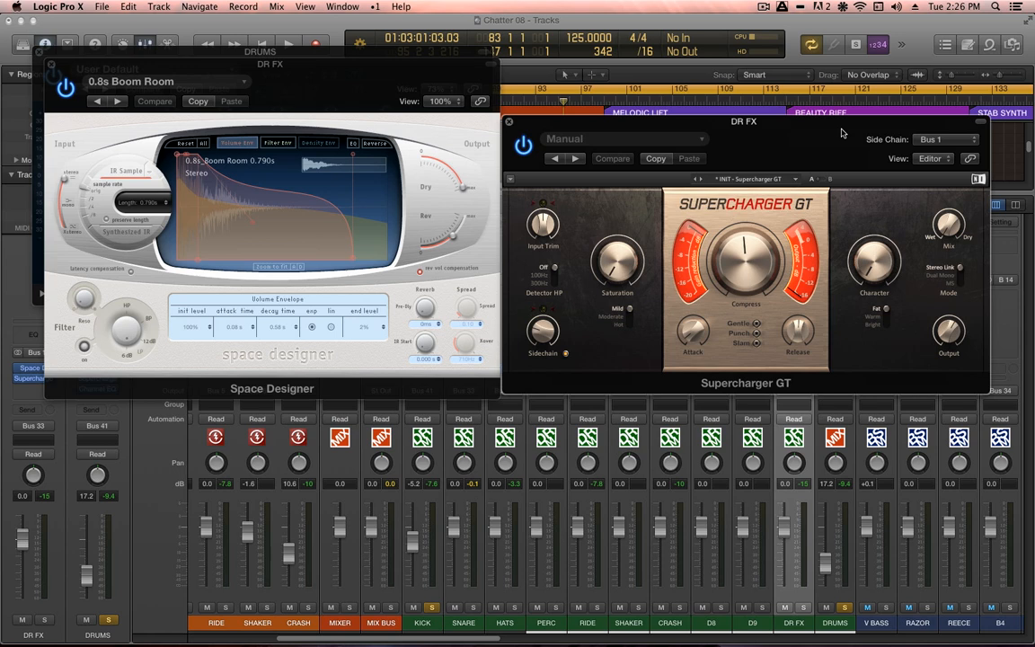
pyautogui.moveTo(781, 129); pyautogui.dragTo(789, 120)
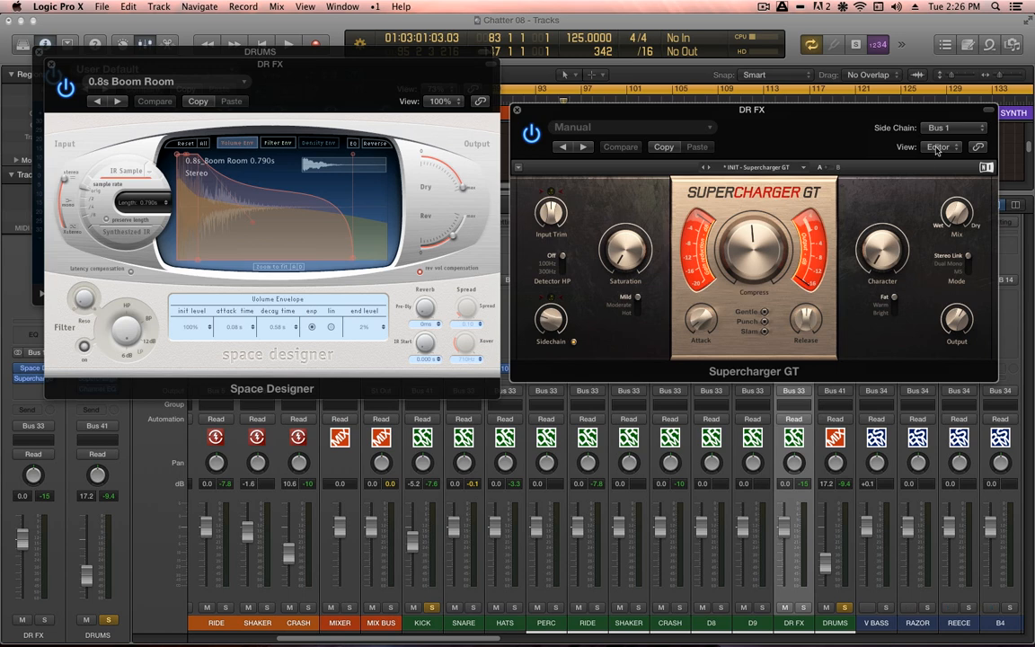
# - Play back the drums, check Supercharger GT's side chain source list keeping Bus 1, and hide the plug-in windows
pyautogui.press('space')
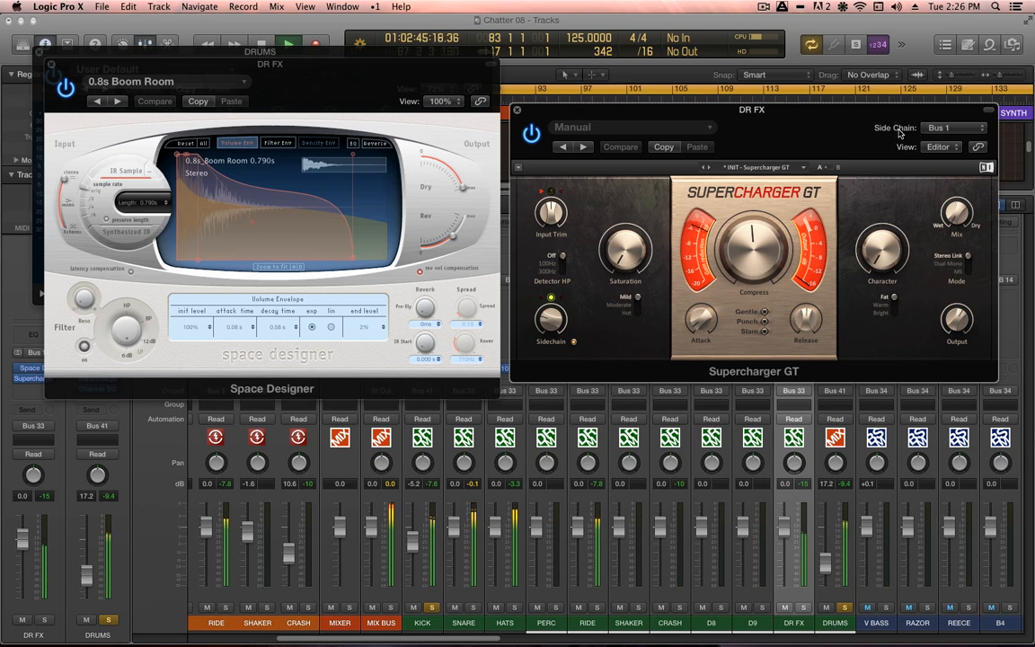
pyautogui.click(954, 130)
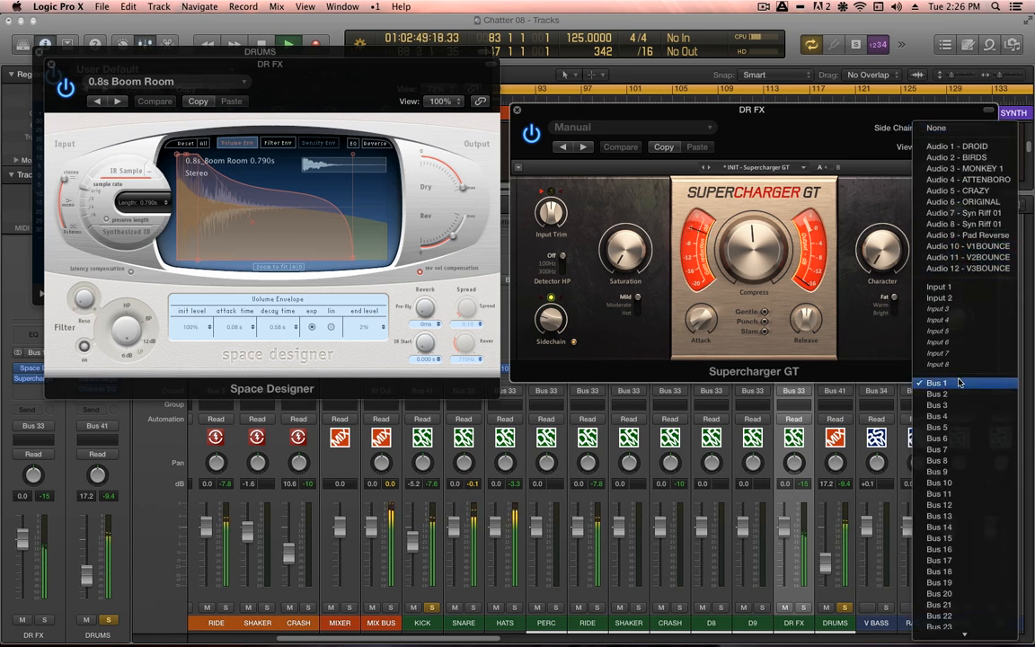
pyautogui.click(849, 176)
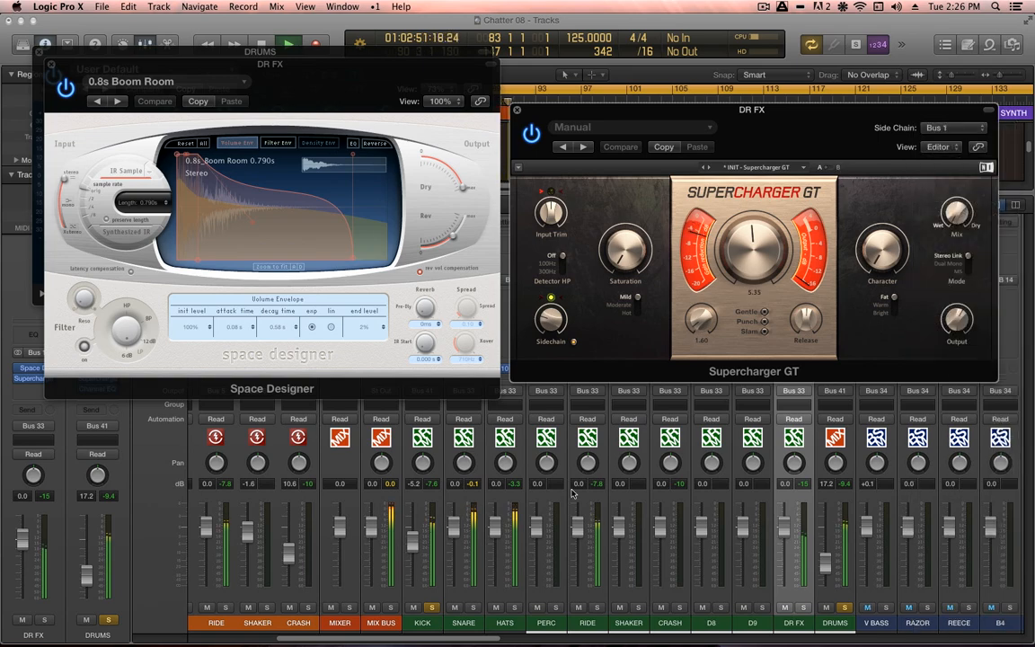
pyautogui.press('v')
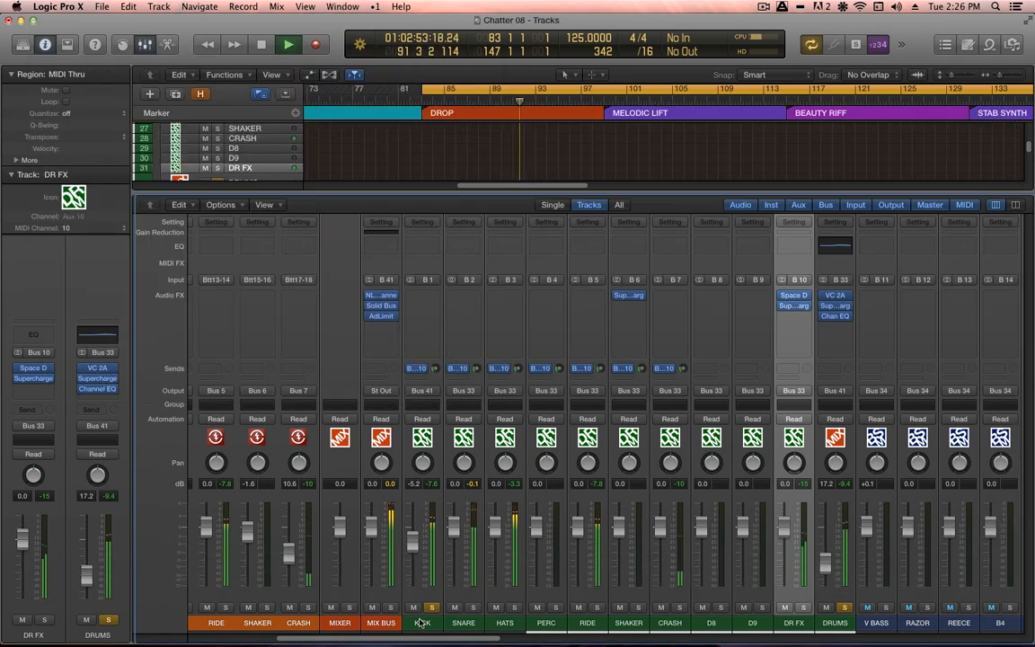
# - Trace the kick's routing in the Mixer from the KICK aux channel back to the Battery KICK output and the main BATTERY instrument
pyautogui.click(421, 622)
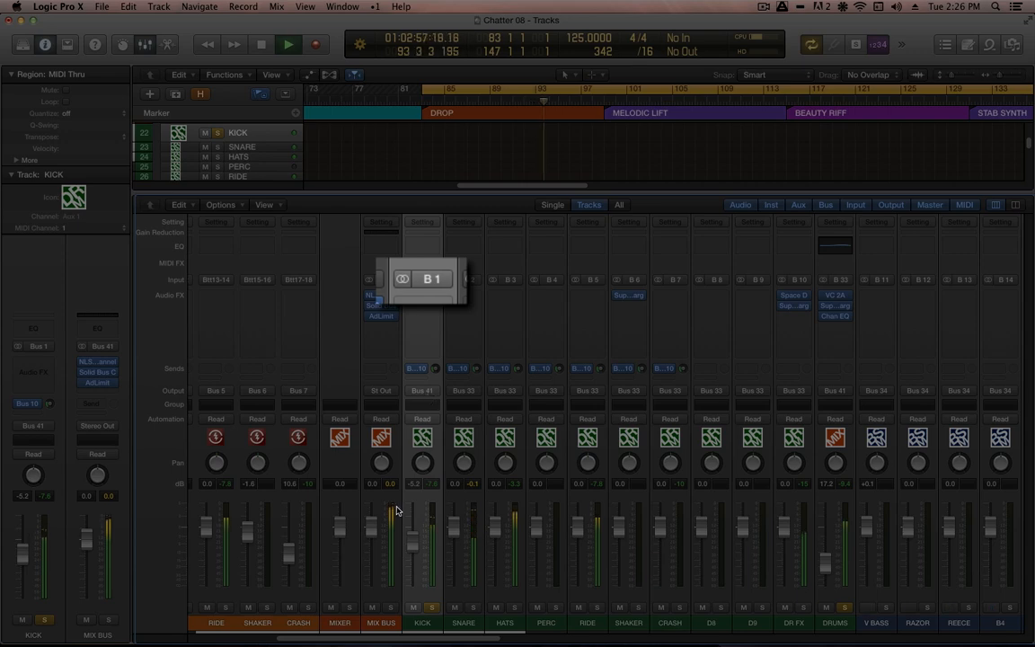
pyautogui.hscroll(-5, 424, 581)
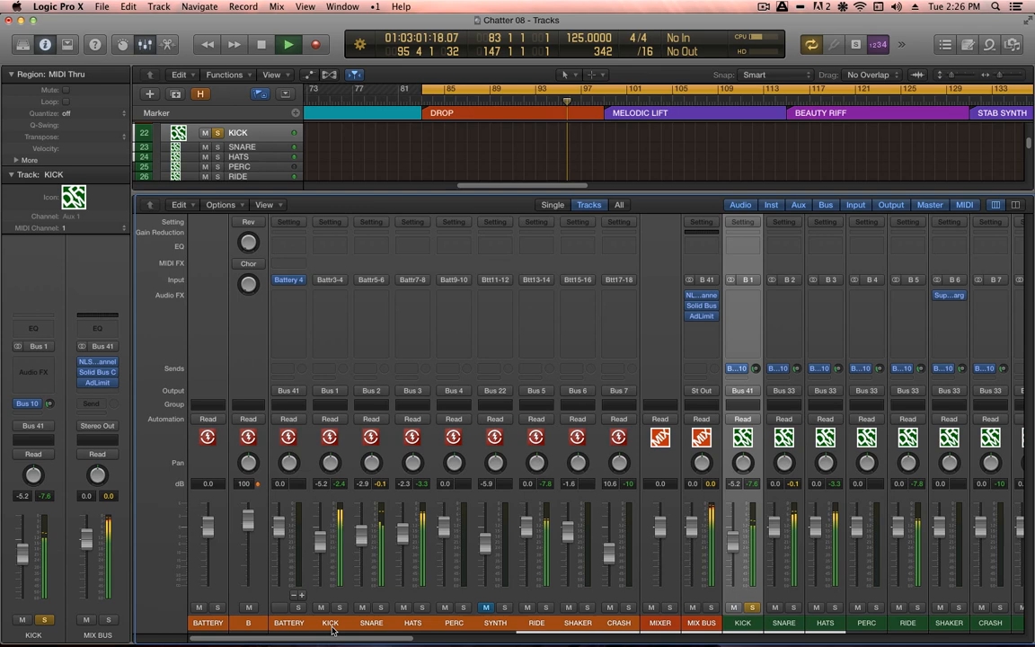
pyautogui.click(330, 625)
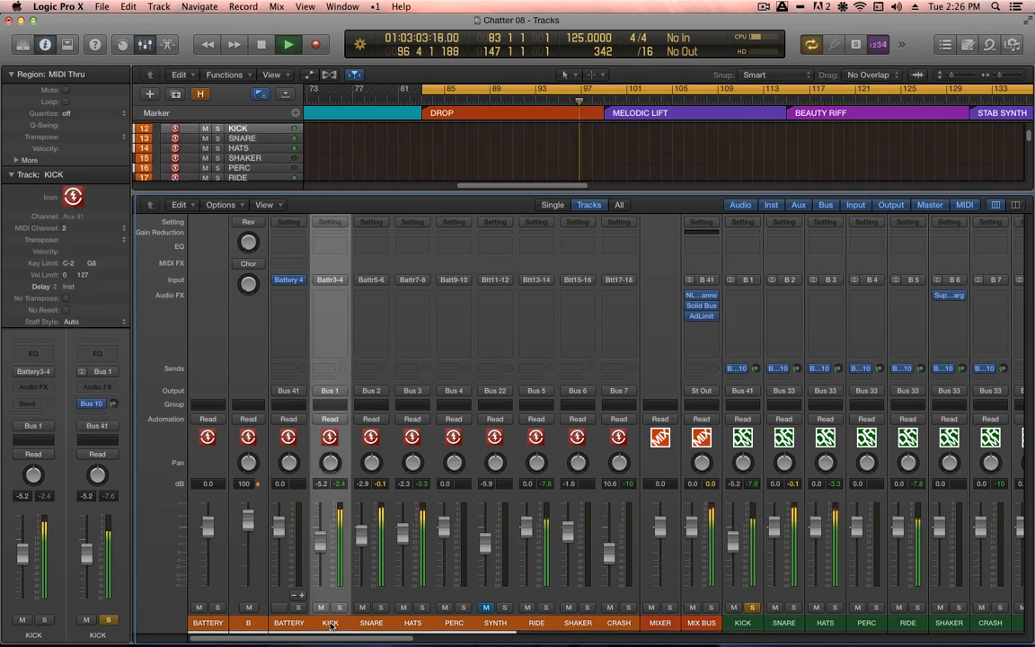
pyautogui.click(291, 626)
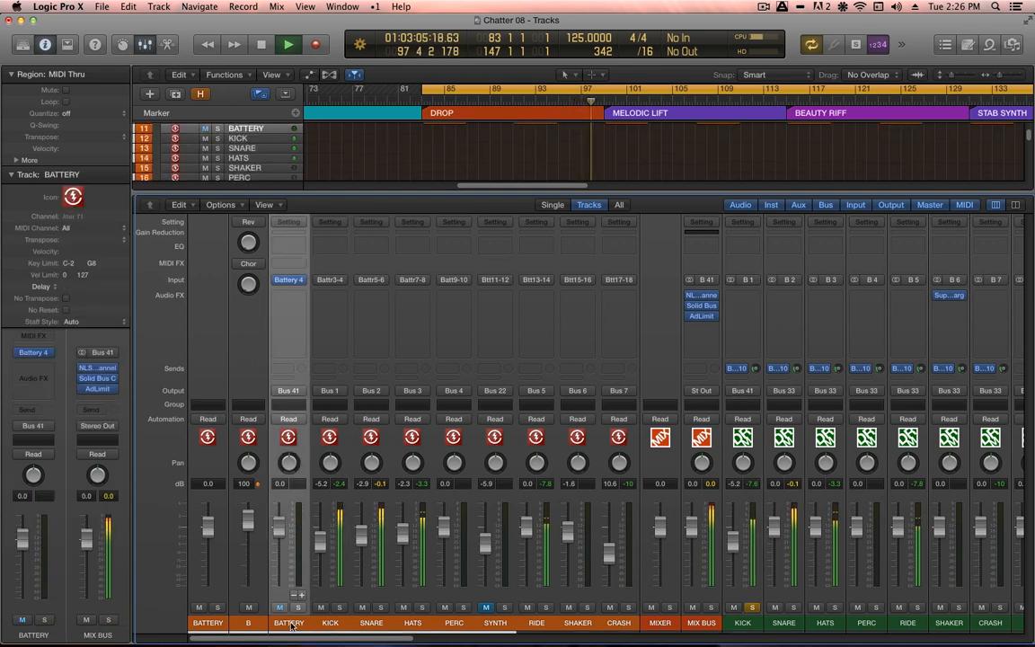
# - Trace the Battery KICK output's Bus 1 routing to the KICK aux channel in the Mixer
pyautogui.click(328, 626)
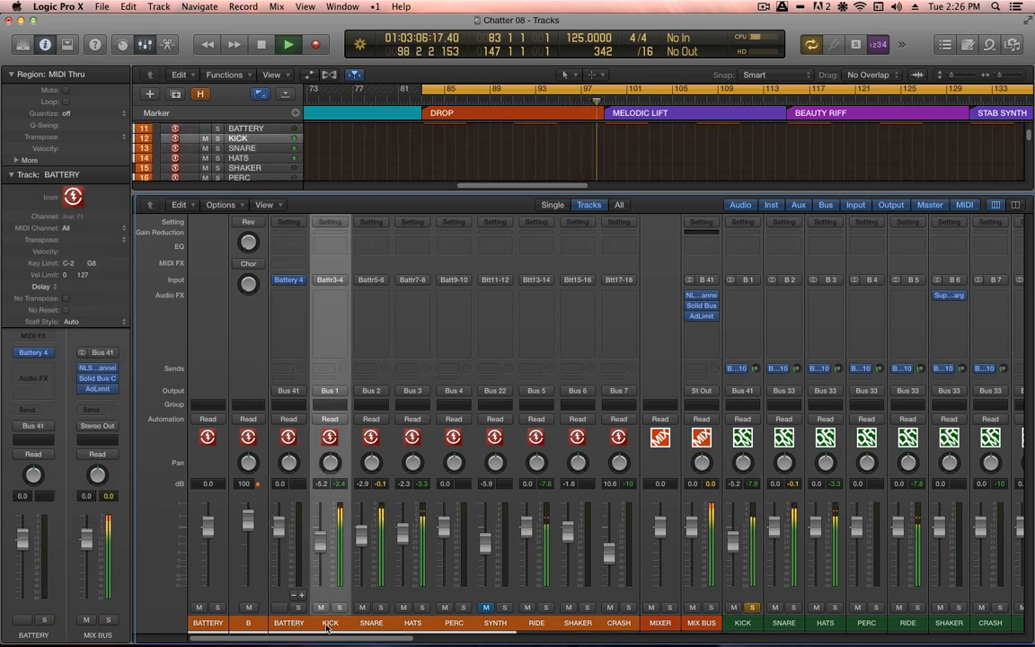
pyautogui.click(331, 393)
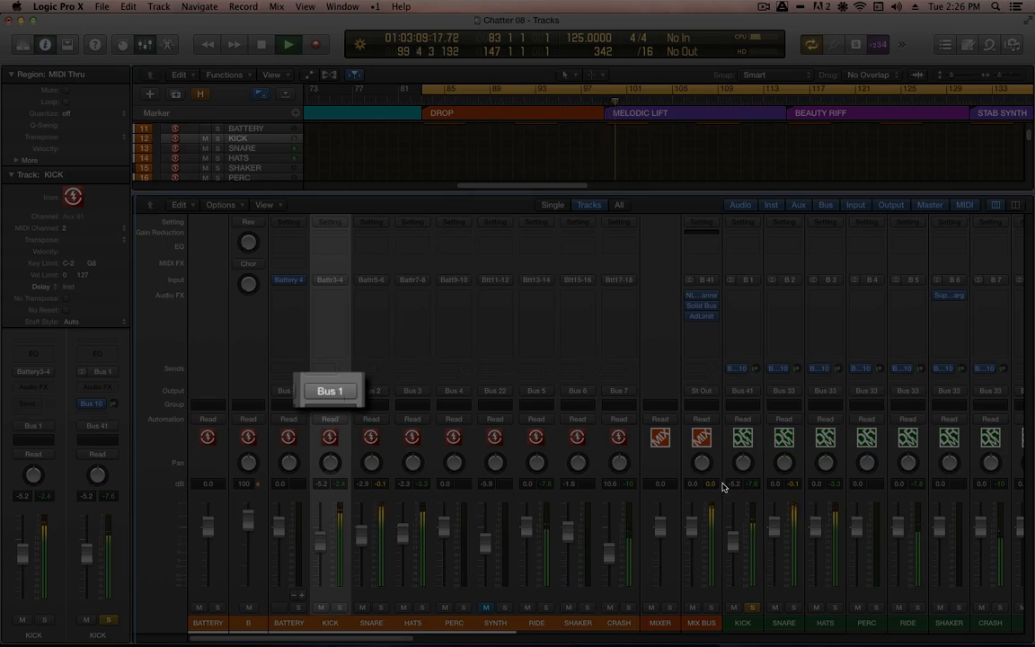
pyautogui.click(754, 621)
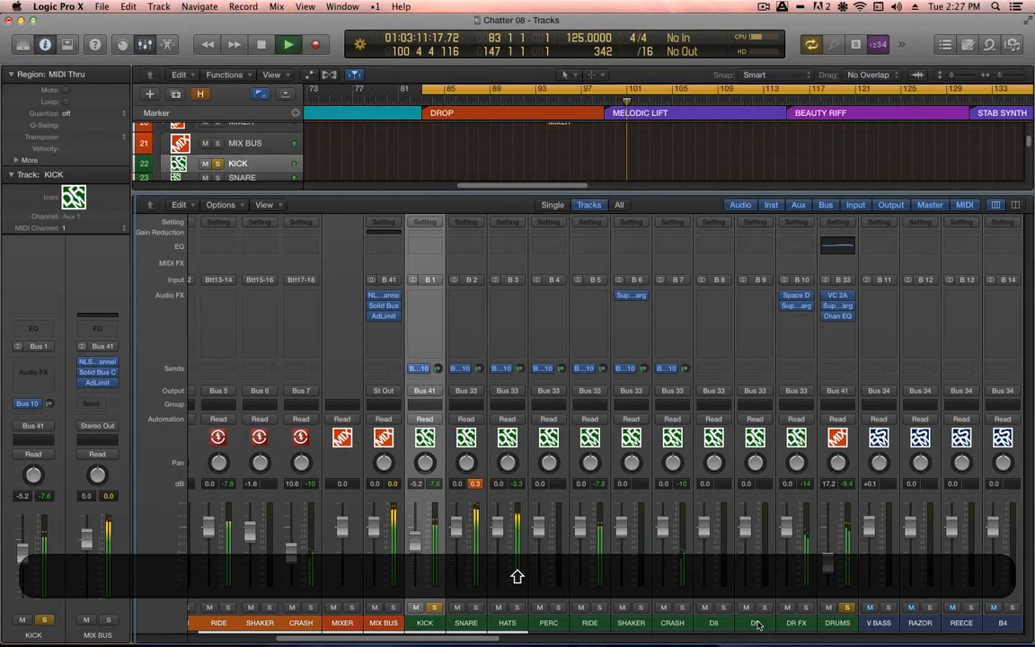
# - Show the plug-in windows, check the audio tracks offered as Supercharger GT's side chain source, keep Bus 1, hide the windows and stop playback
pyautogui.hotkey('shift', 'v')
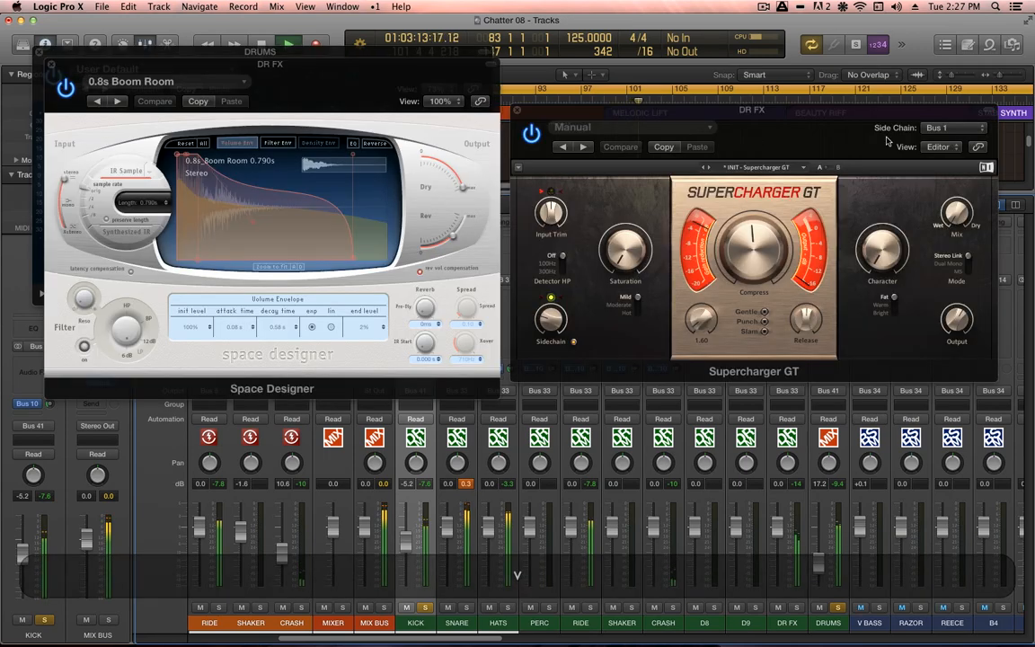
pyautogui.click(962, 131)
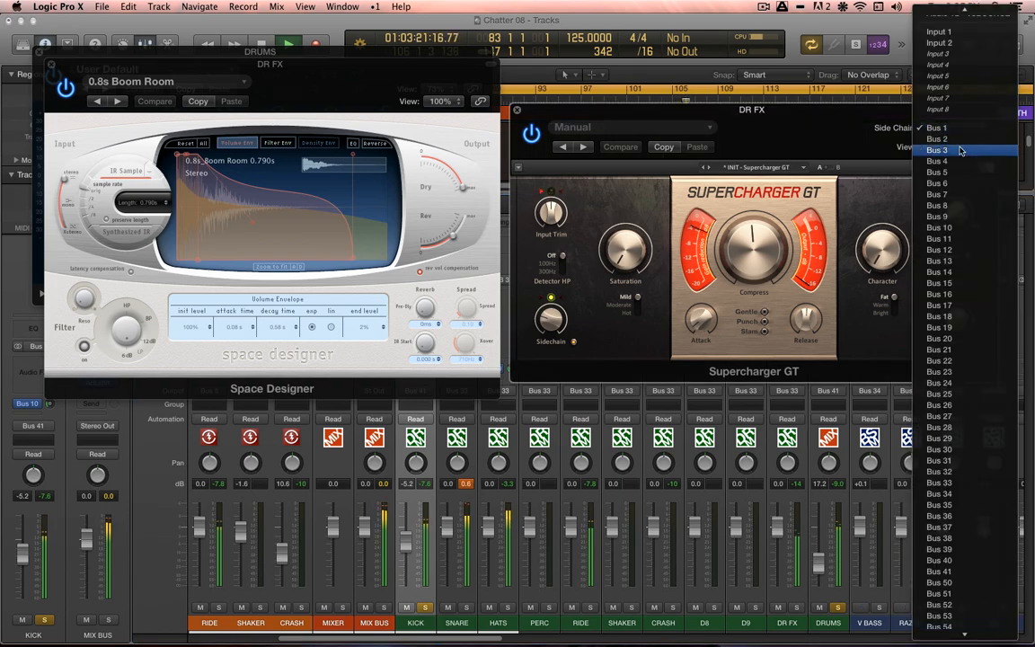
pyautogui.scroll(3, 917, 97)
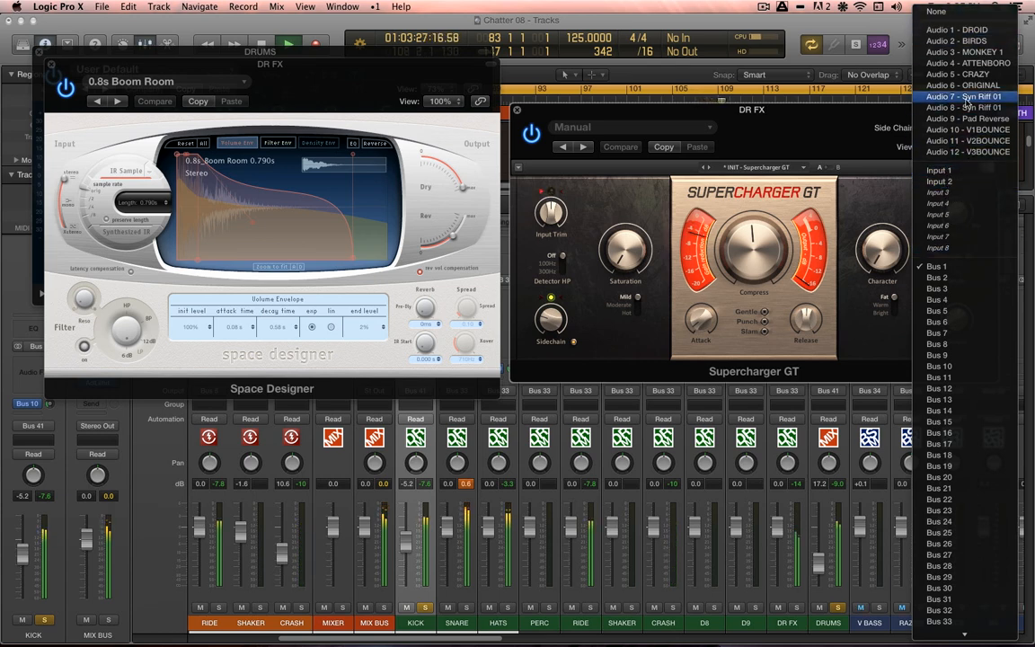
pyautogui.press('Escape')
pyautogui.press('Escape')
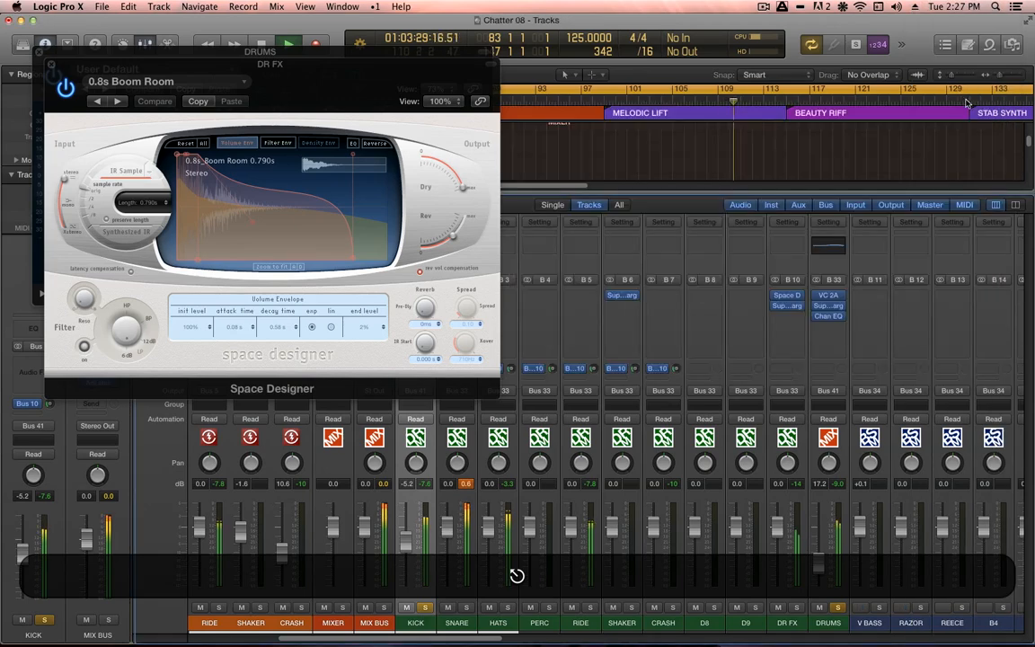
pyautogui.press('Escape')
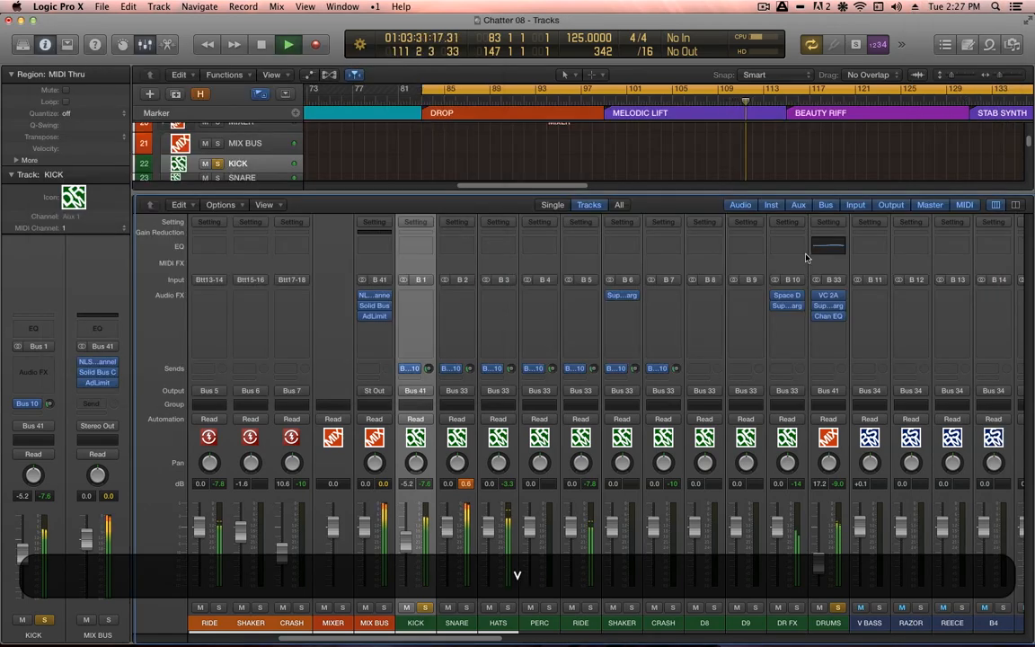
pyautogui.press('space')
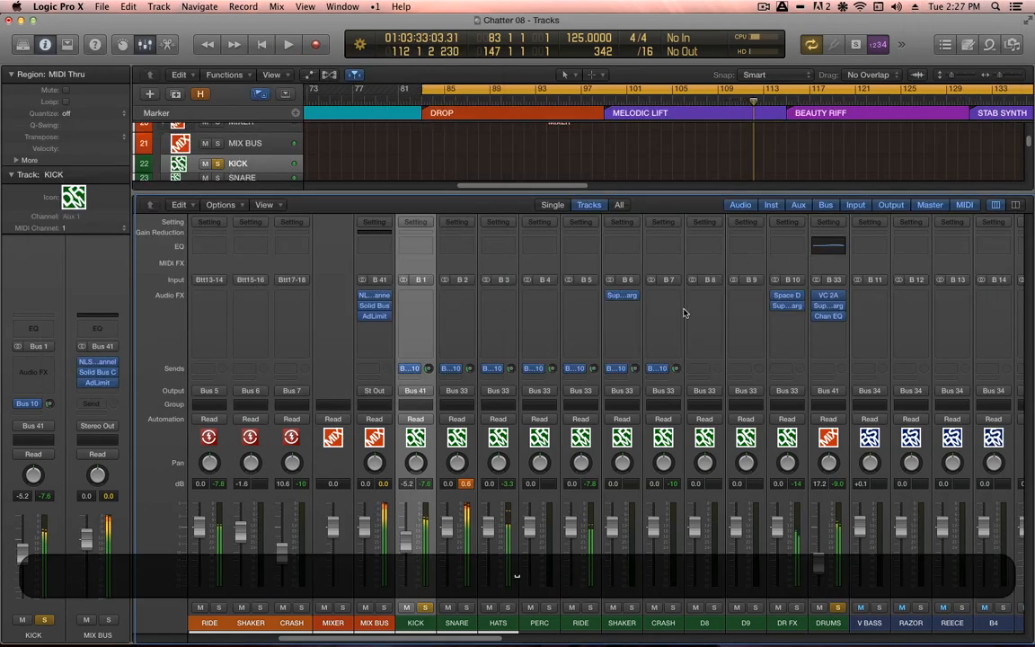
# - Examine the drum aux channels from KICK to CRASH one by one, ending on the KICK aux channel
pyautogui.press('shift')
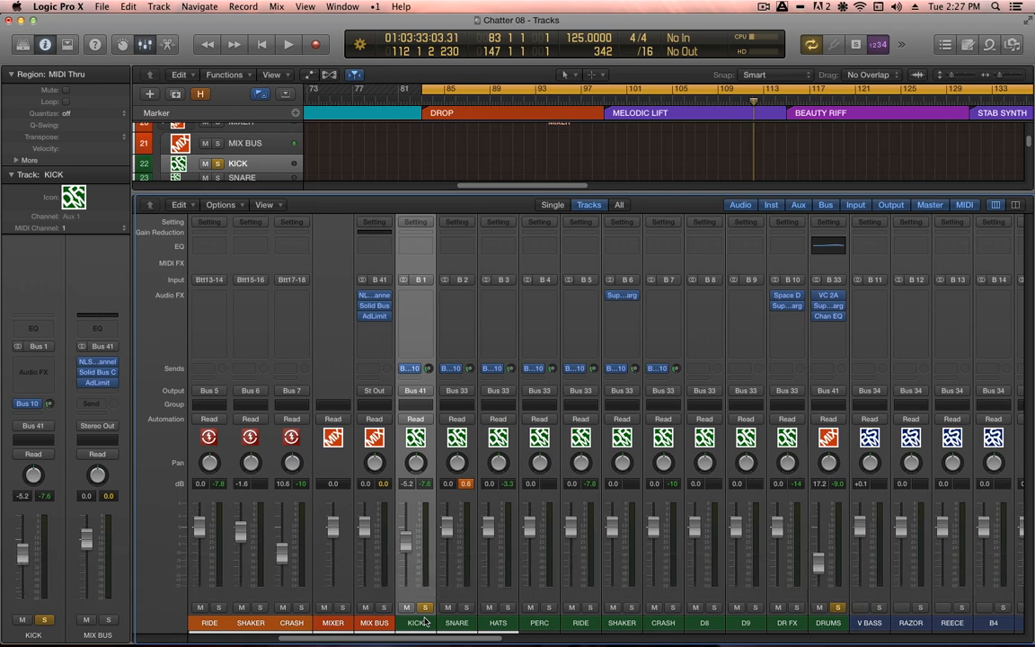
pyautogui.hscroll(3, 425, 622)
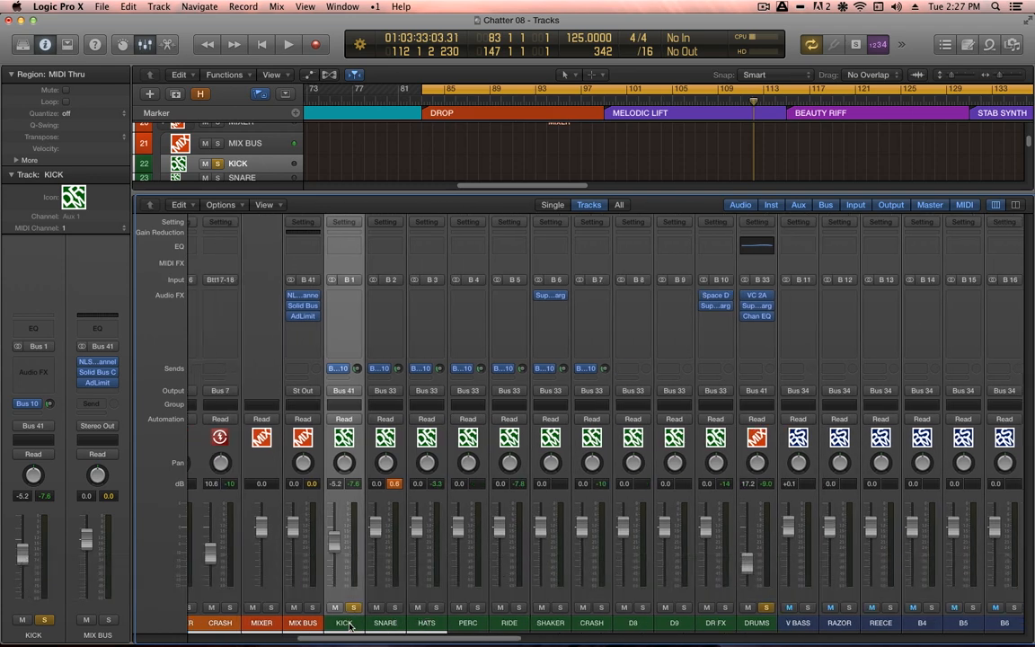
pyautogui.click(387, 564)
pyautogui.click(434, 623)
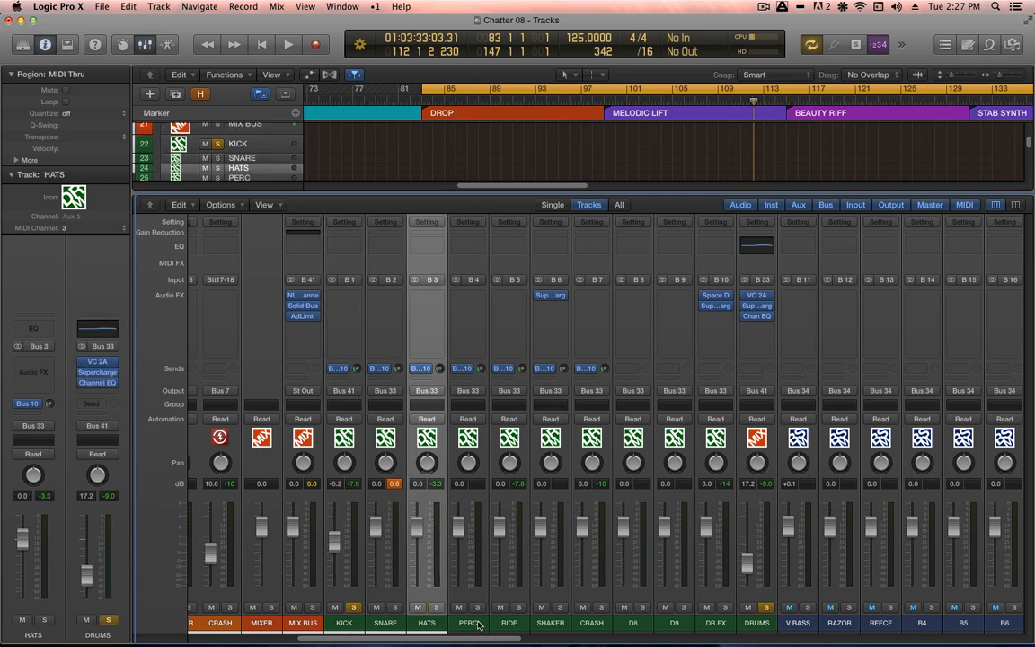
pyautogui.click(467, 623)
pyautogui.click(508, 623)
pyautogui.click(562, 624)
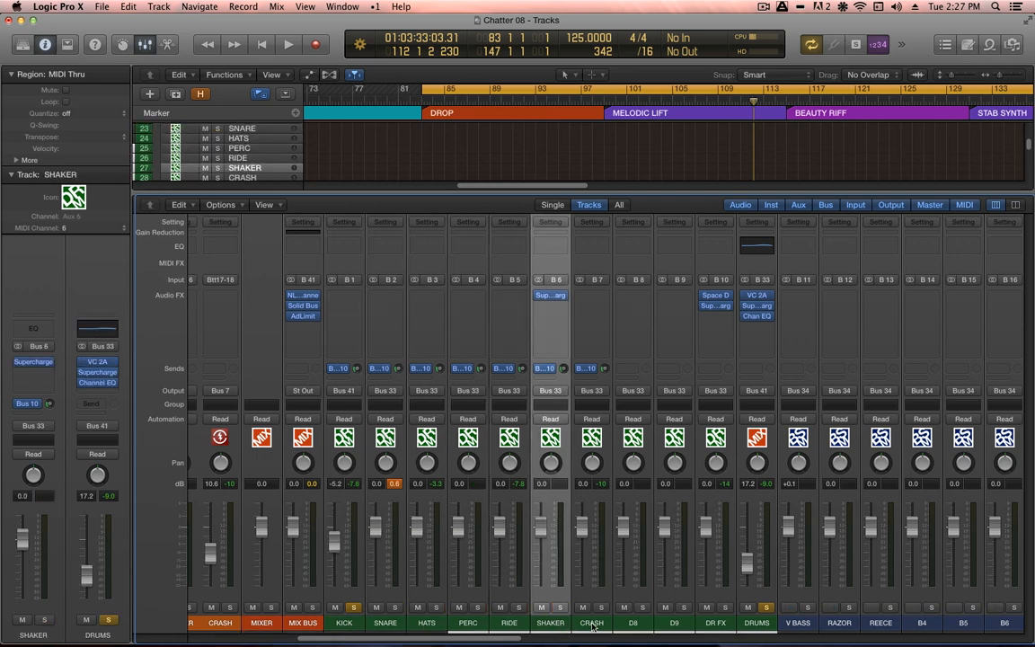
pyautogui.click(592, 624)
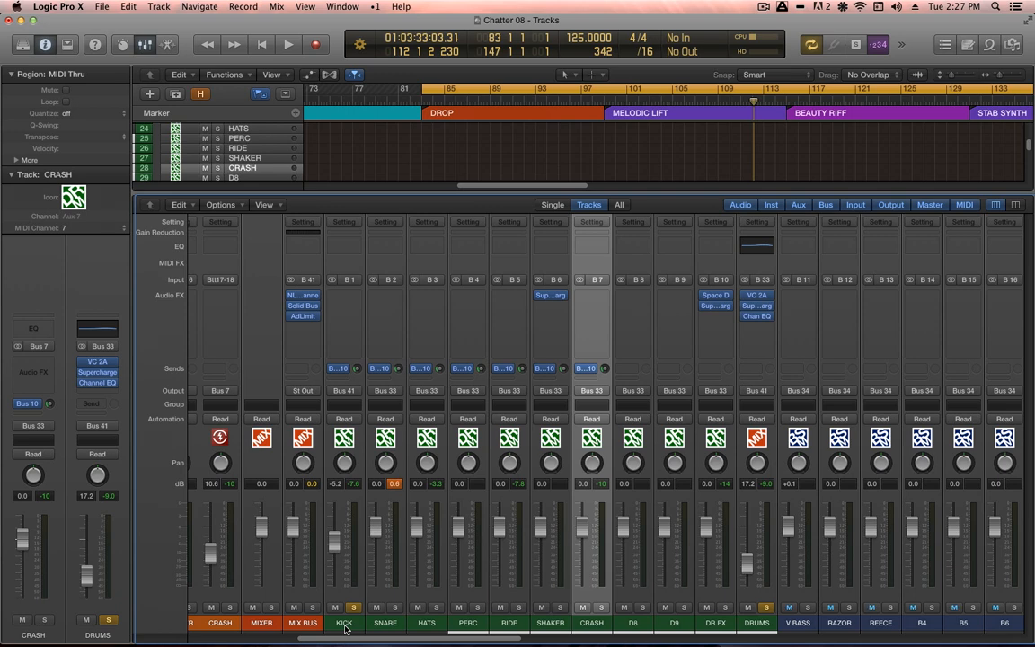
pyautogui.click(344, 624)
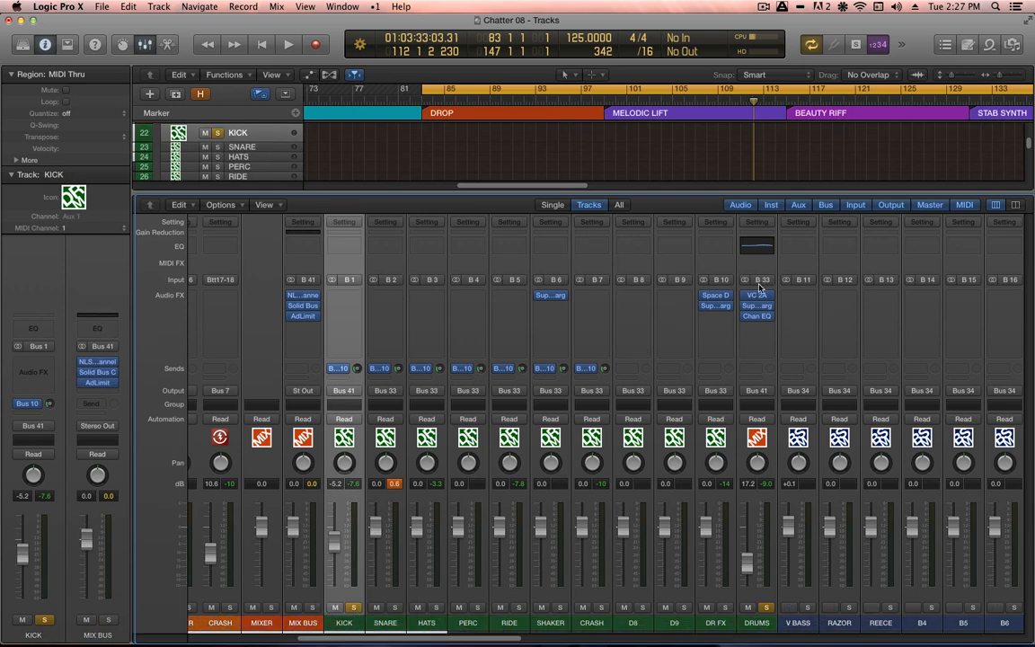
# - Open Space Designer and Supercharger GT on the DR FX channel and move the Supercharger GT window further from Space Designer
pyautogui.click(715, 295)
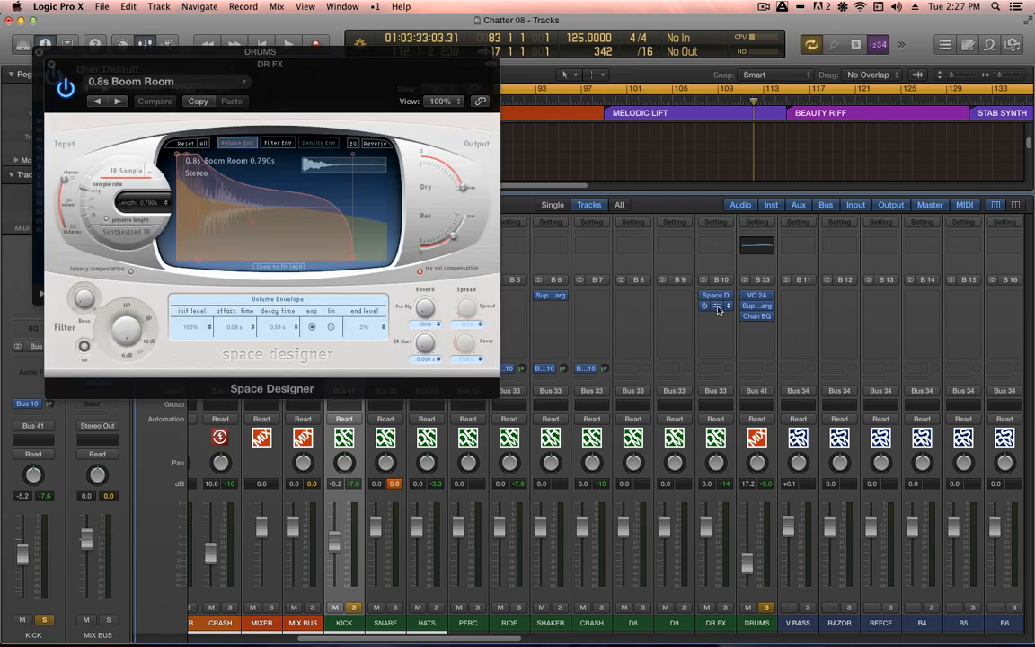
pyautogui.click(717, 306)
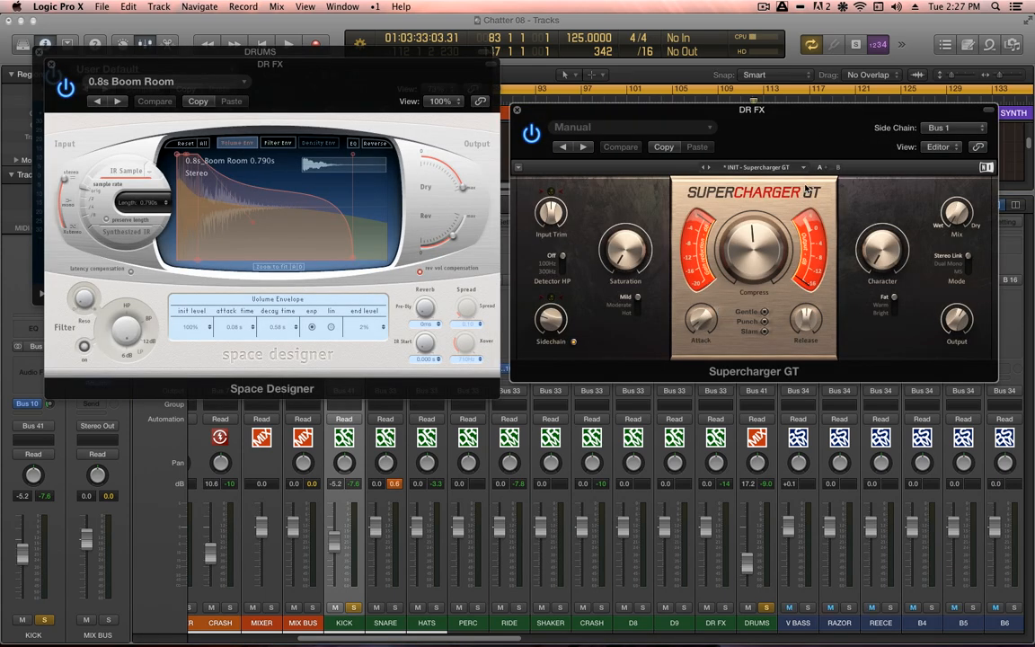
pyautogui.moveTo(760, 126); pyautogui.dragTo(791, 104)
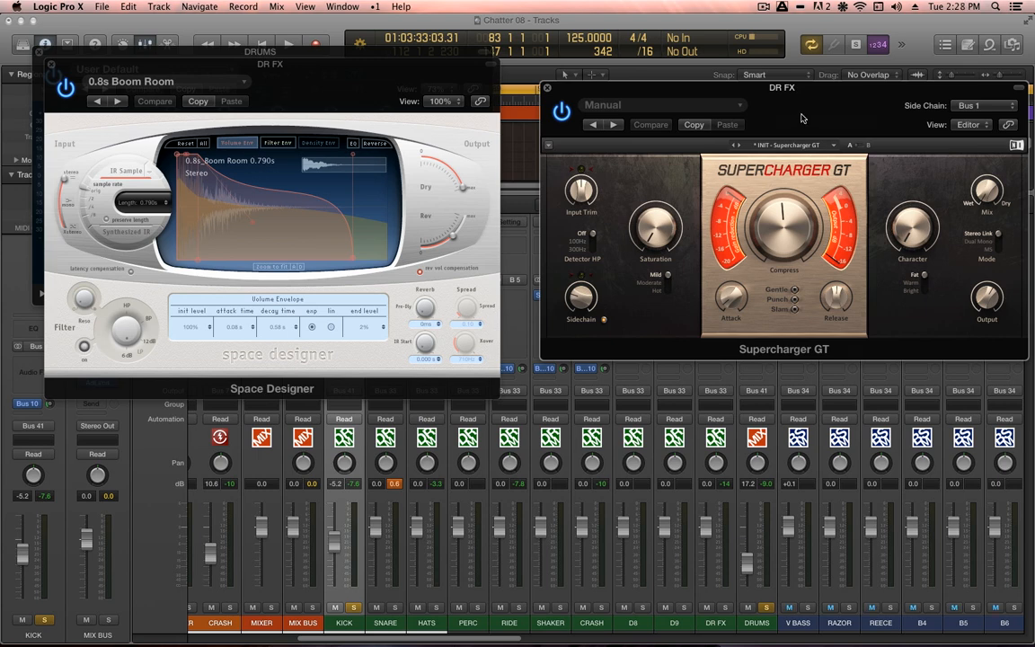
# - Play back the drums and compare the DR FX sound with Supercharger GT bypassed and active
pyautogui.press('space')
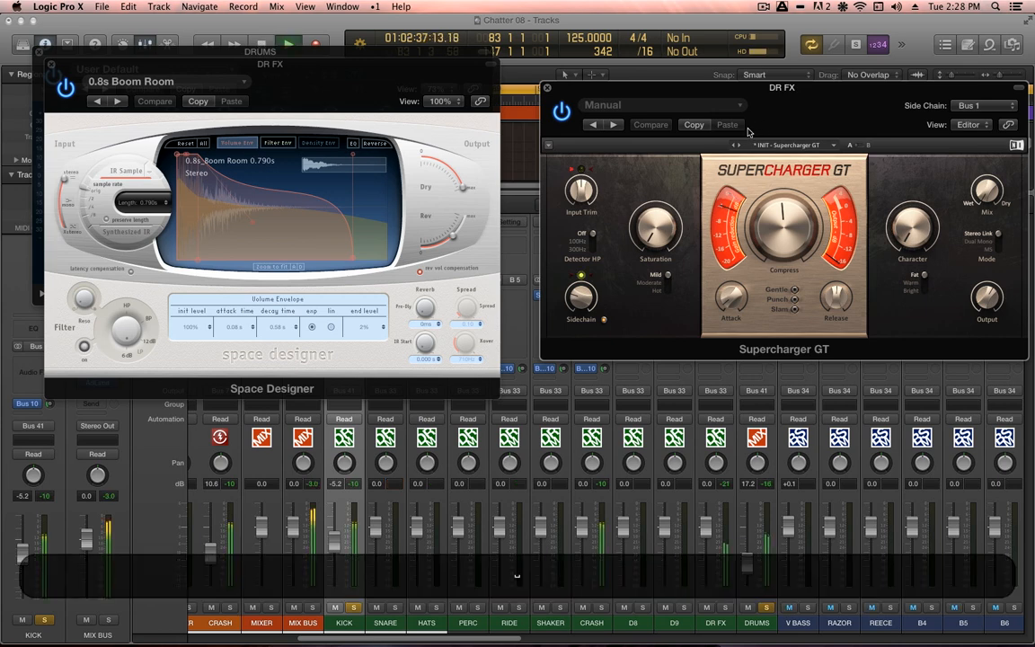
pyautogui.click(562, 112)
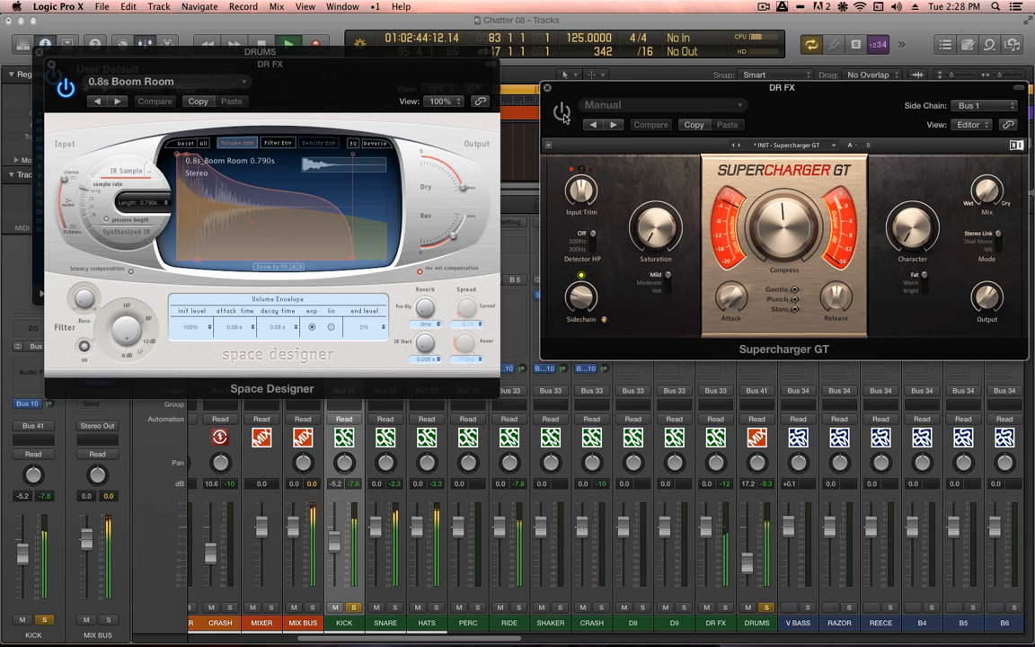
pyautogui.click(561, 112)
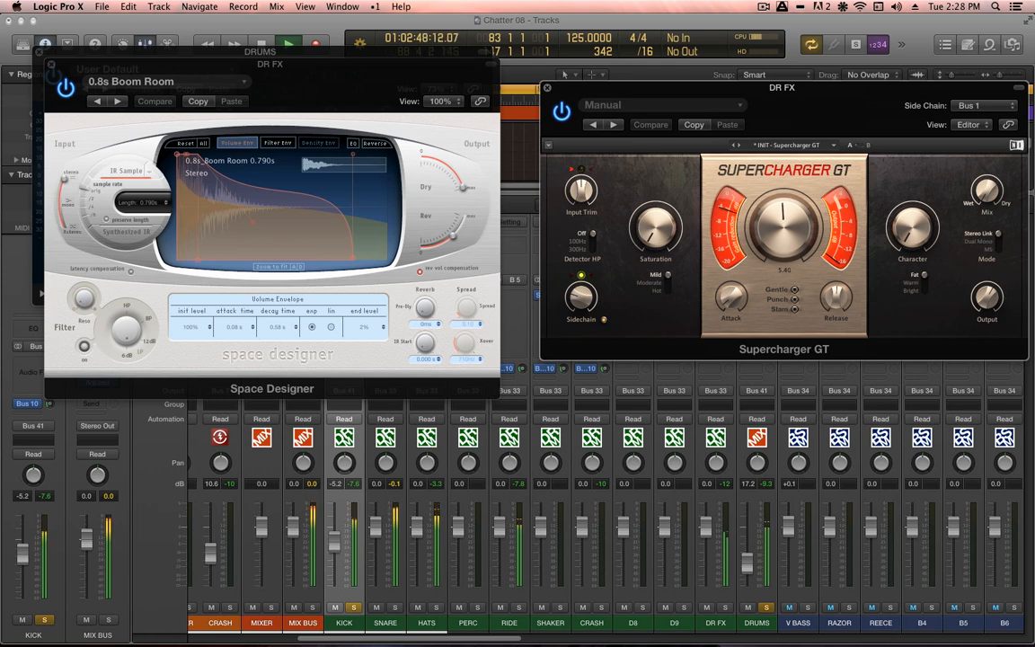
# - Raise the Compress amount on DR FX's Supercharger GT and try a higher Output level
pyautogui.moveTo(782, 218); pyautogui.dragTo(782, 185)
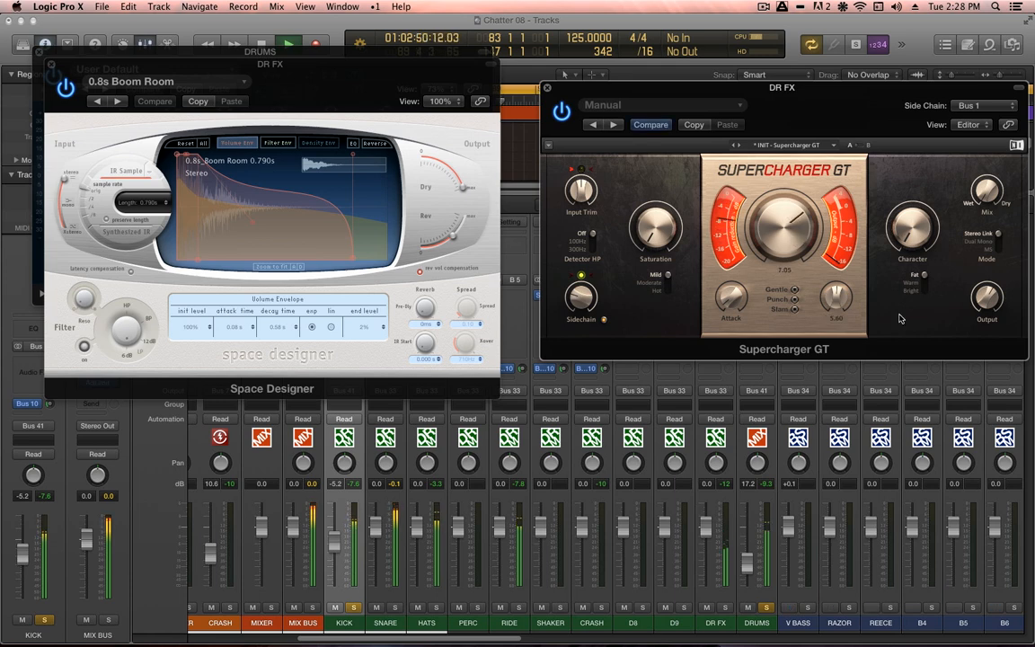
pyautogui.moveTo(986, 297); pyautogui.dragTo(986, 275)
pyautogui.moveTo(785, 234); pyautogui.dragTo(793, 226)
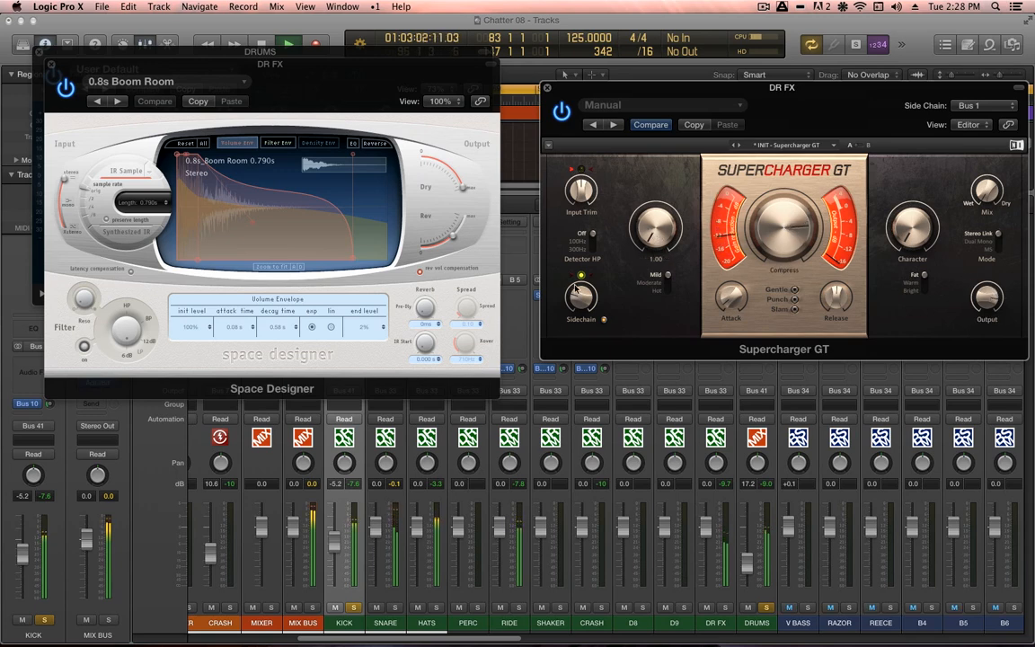
# - Increase Supercharger GT's Saturation to 6.60 and set the saturation mode to Moderate
pyautogui.moveTo(655, 229)
pyautogui.mouseDown()
pyautogui.moveTo(656, 201)
pyautogui.moveTo(653, 211)
pyautogui.mouseUp()
pyautogui.click(667, 283)
pyautogui.moveTo(655, 235); pyautogui.dragTo(655, 231)
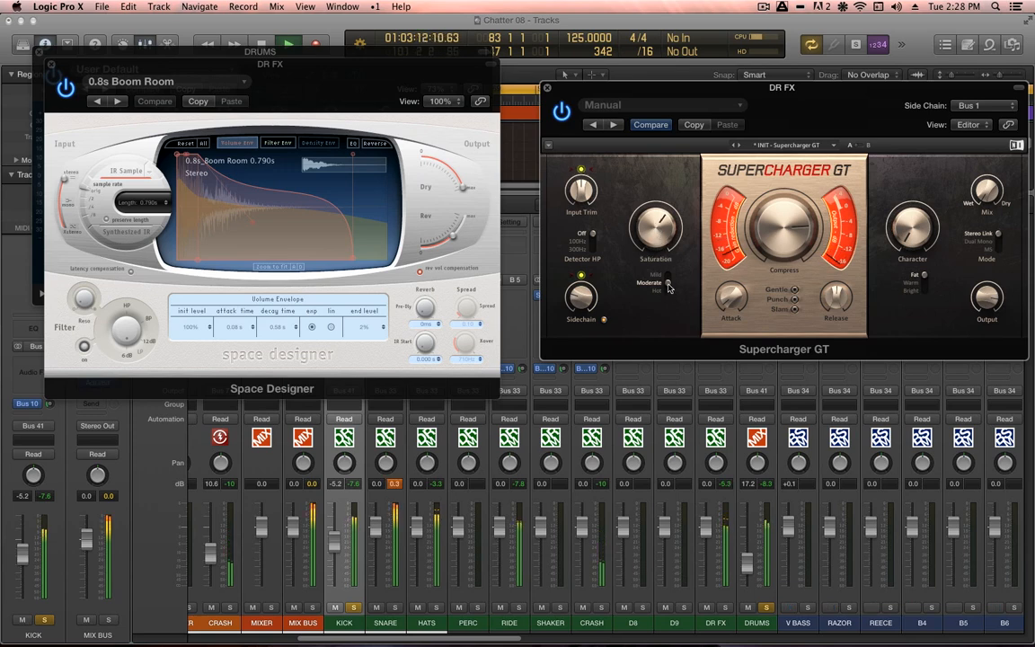
pyautogui.moveTo(657, 236); pyautogui.dragTo(657, 231)
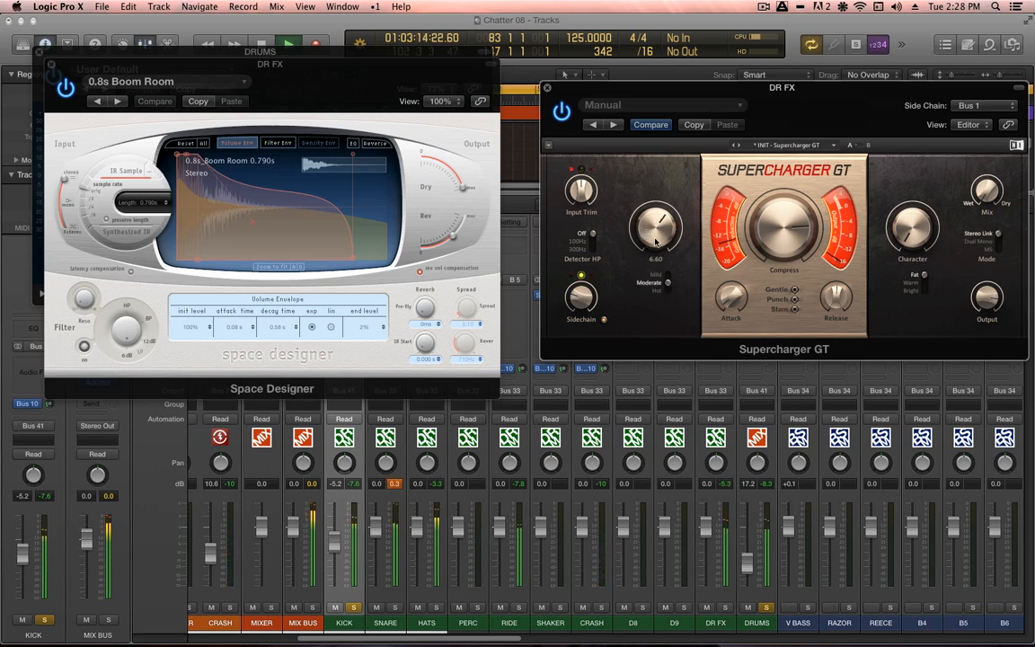
# - Raise Space Designer's Rev level slightly, set Supercharger GT's Compress to 8.35, and stop playback
pyautogui.click(456, 235)
pyautogui.moveTo(455, 236); pyautogui.dragTo(461, 232)
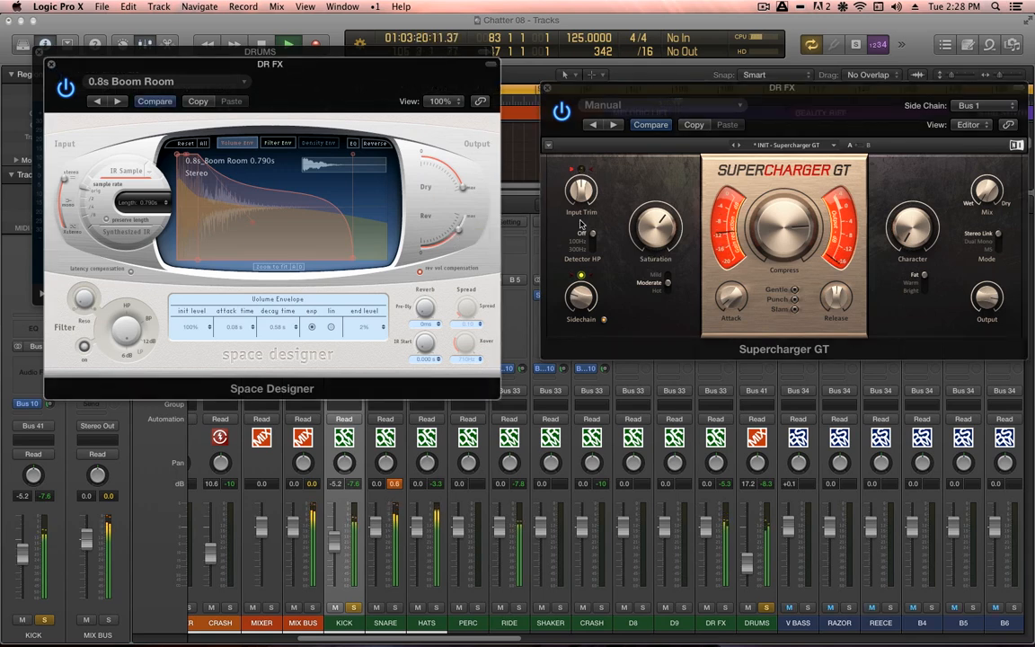
pyautogui.moveTo(799, 226)
pyautogui.mouseDown()
pyautogui.moveTo(799, 215)
pyautogui.moveTo(789, 228)
pyautogui.mouseUp()
pyautogui.press('space')
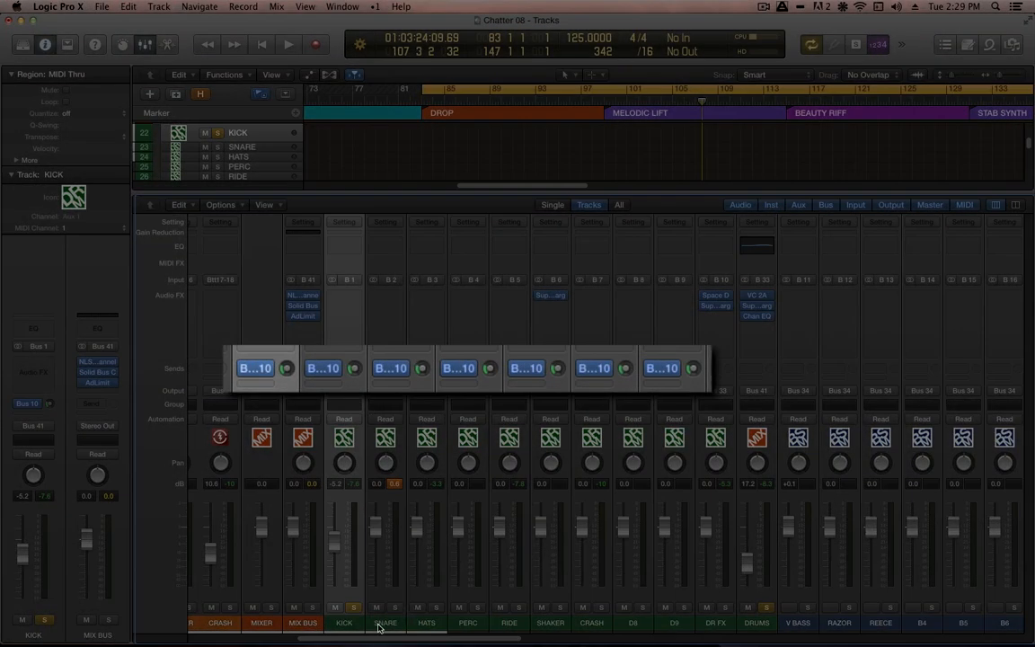
# - Review the Bus 10 sends on the drum aux channels from SNARE onward, ending on the DR FX channel
pyautogui.click(379, 618)
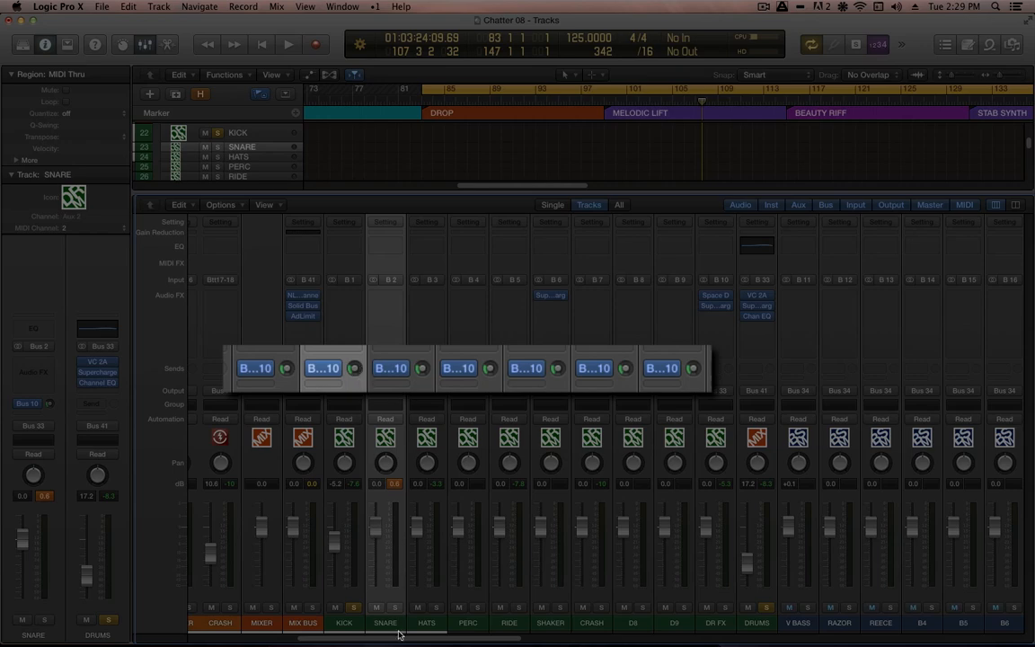
pyautogui.click(444, 624)
pyautogui.click(470, 621)
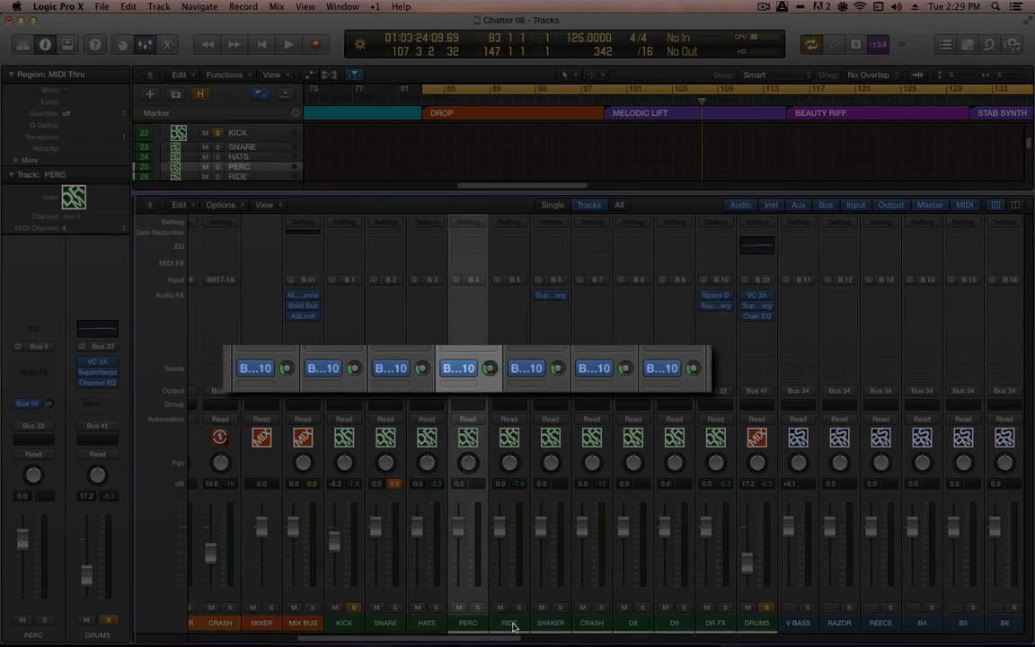
pyautogui.click(513, 625)
pyautogui.click(548, 621)
pyautogui.click(699, 618)
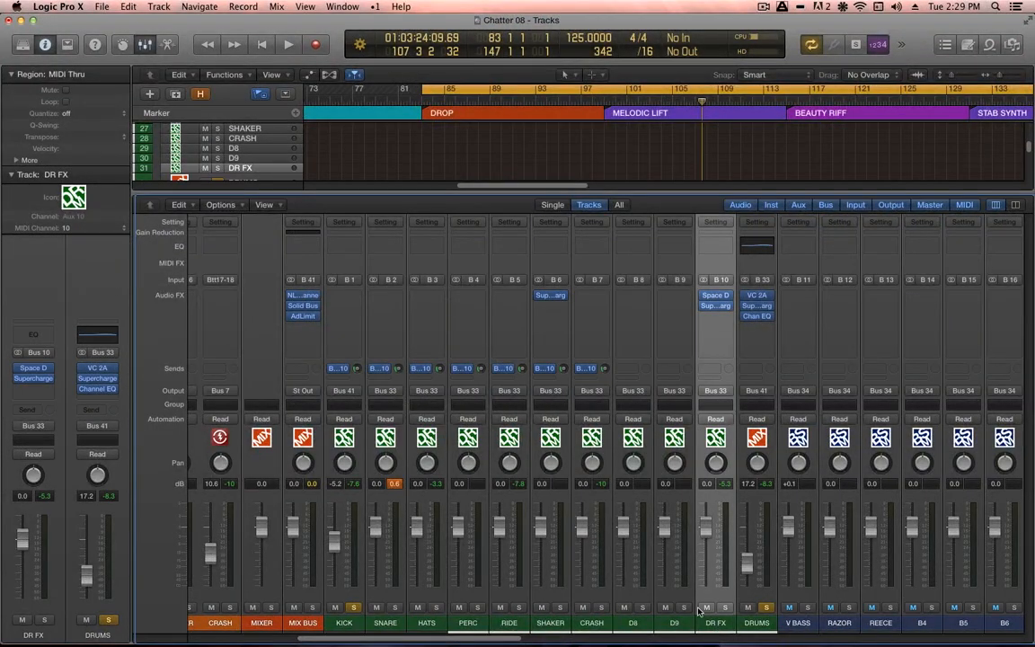
# - Select the SNARE to DR FX channels together and check their shared Bus 33 (DRUMS) output in the bus list
pyautogui.click(591, 390)
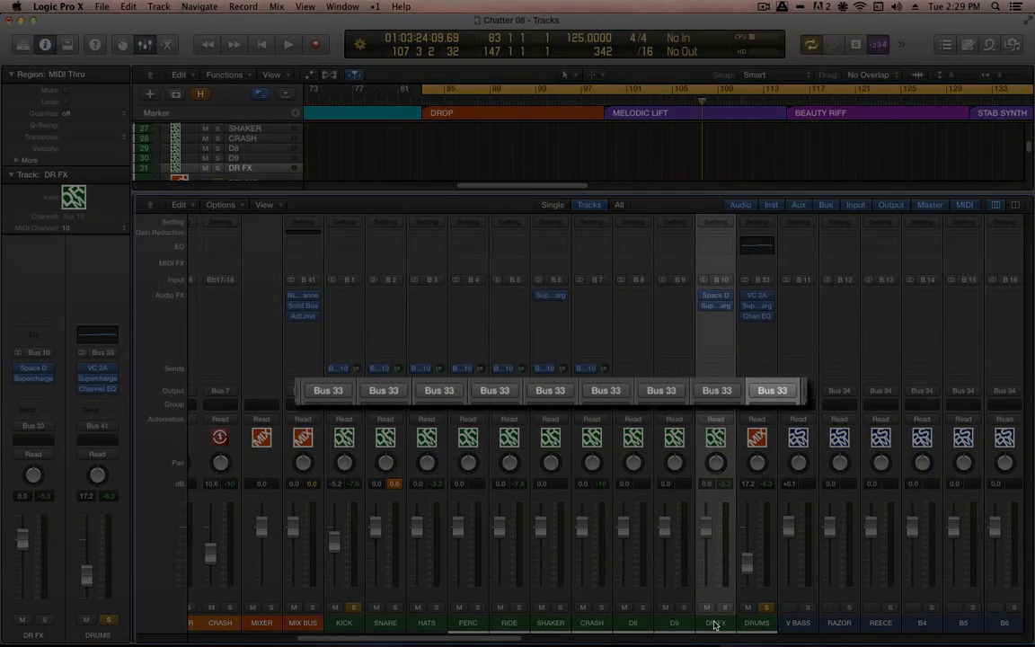
pyautogui.press('shift')
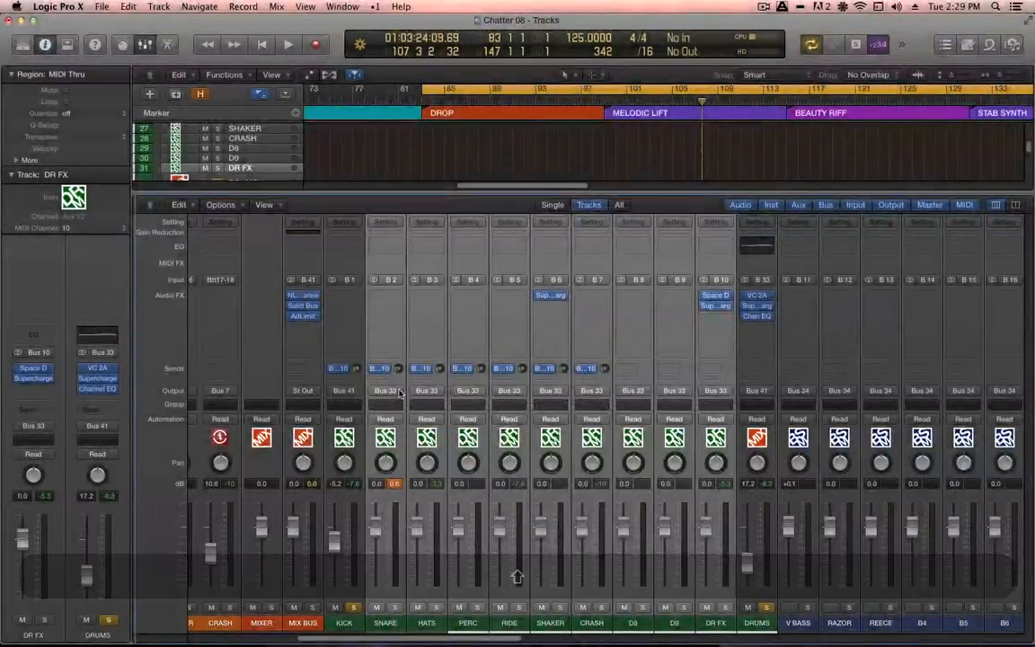
pyautogui.click(385, 390)
pyautogui.moveTo(389, 434)
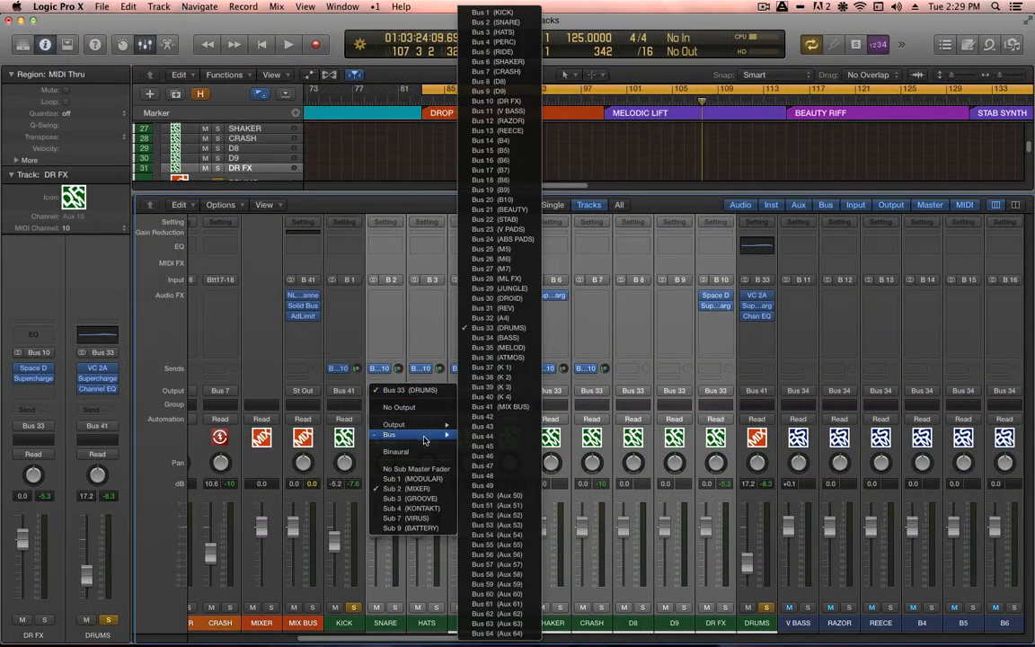
# - Select the DRUMS channel, close its Channel EQ window and hide the remaining plug-in windows
pyautogui.click(748, 357)
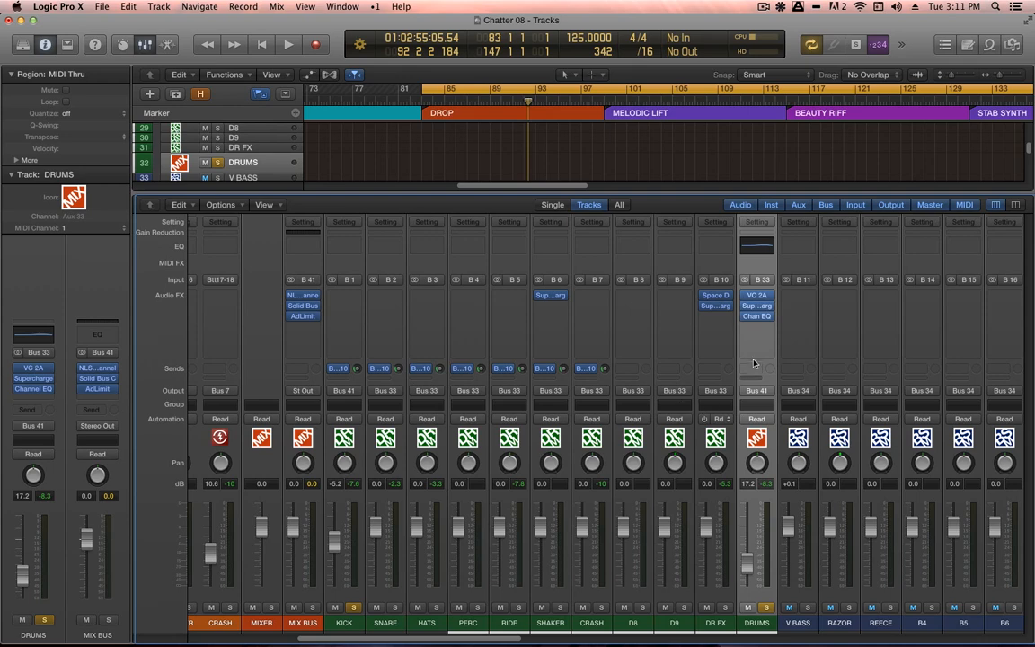
pyautogui.press('v')
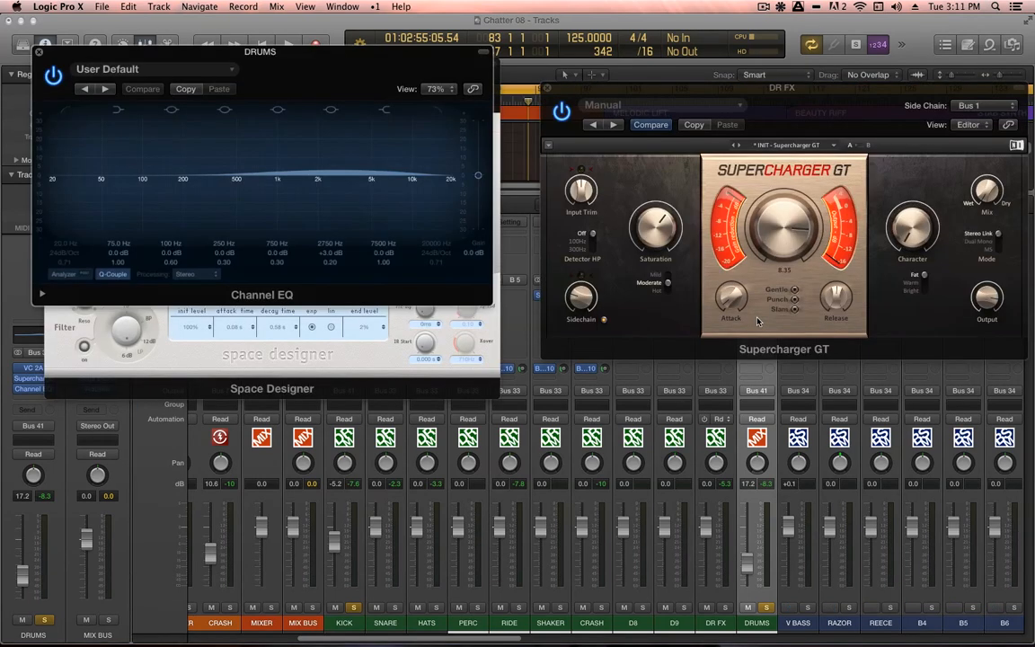
pyautogui.press('super+w')
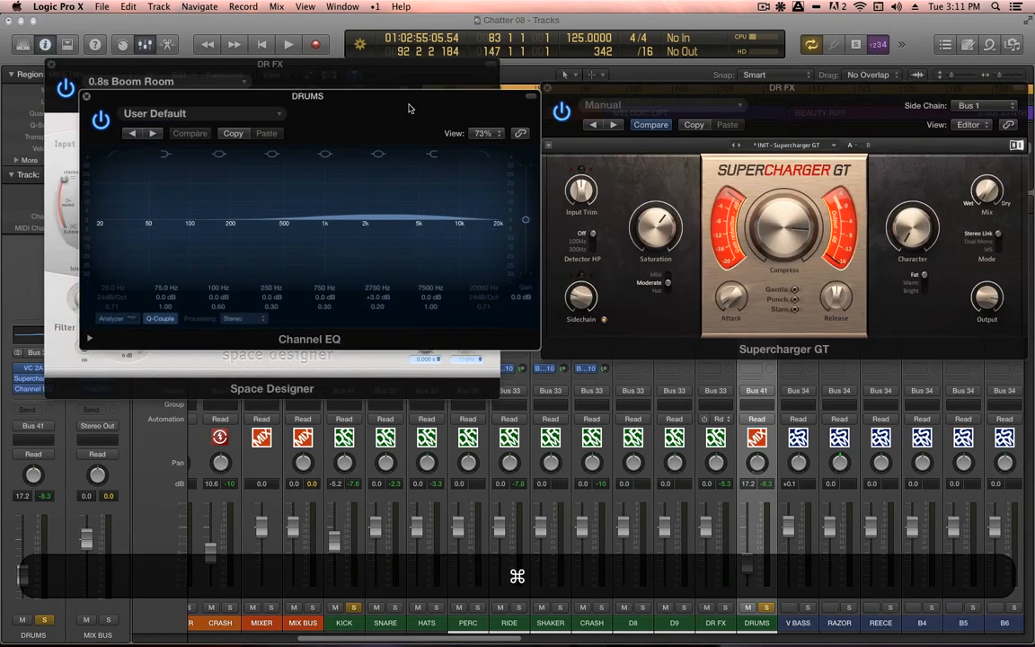
pyautogui.press('v')
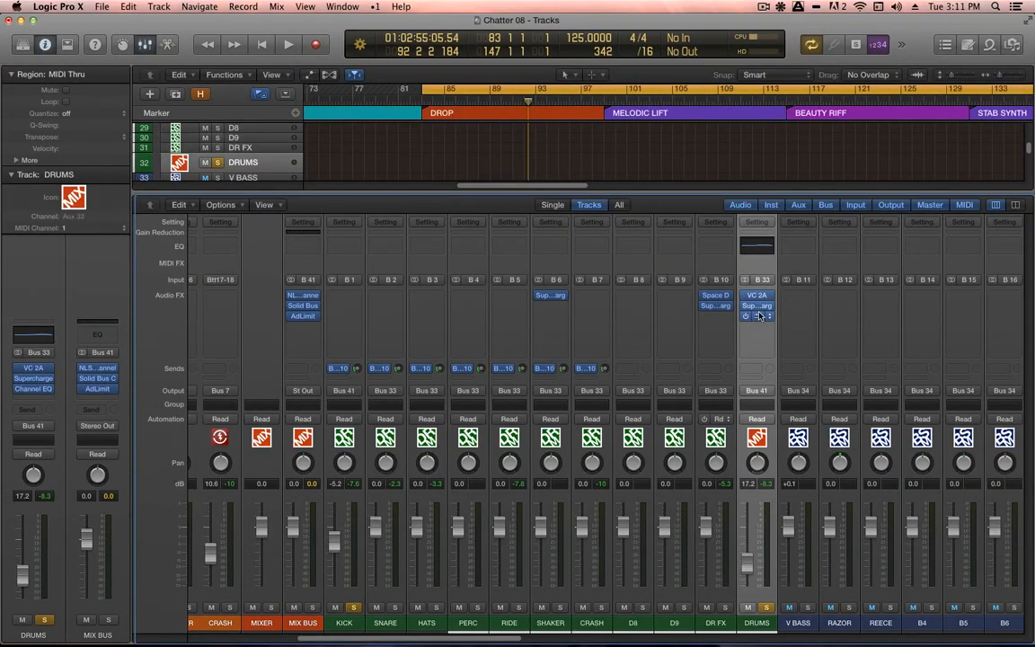
# - Open VC 2A on the DRUMS channel and turn off the KICK channel's solo, leaving the plug-in windows shown
pyautogui.click(757, 296)
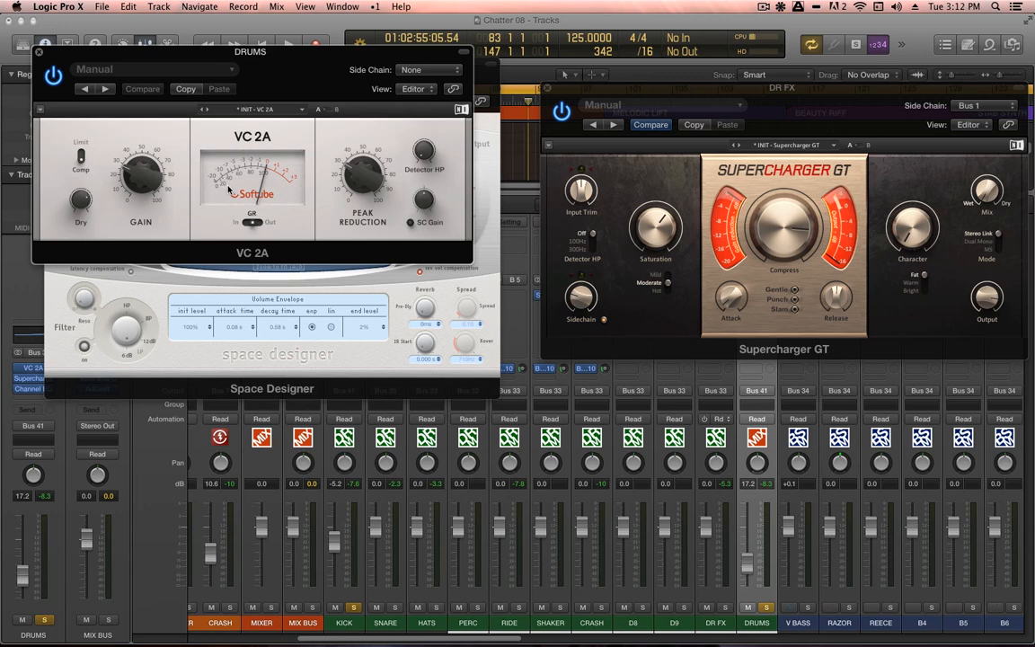
pyautogui.press('v')
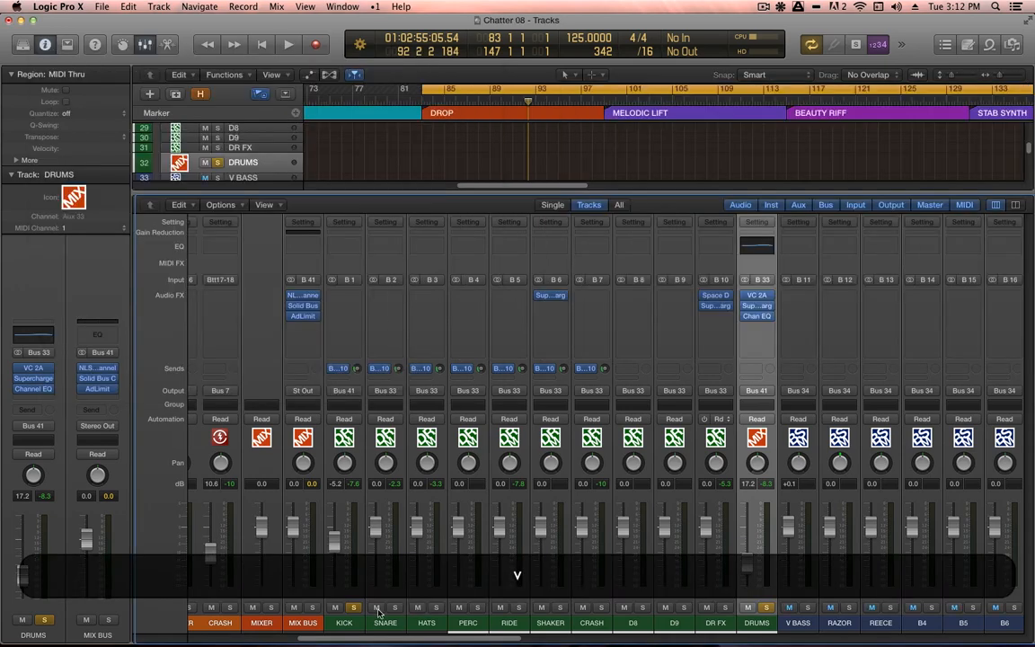
pyautogui.click(768, 609)
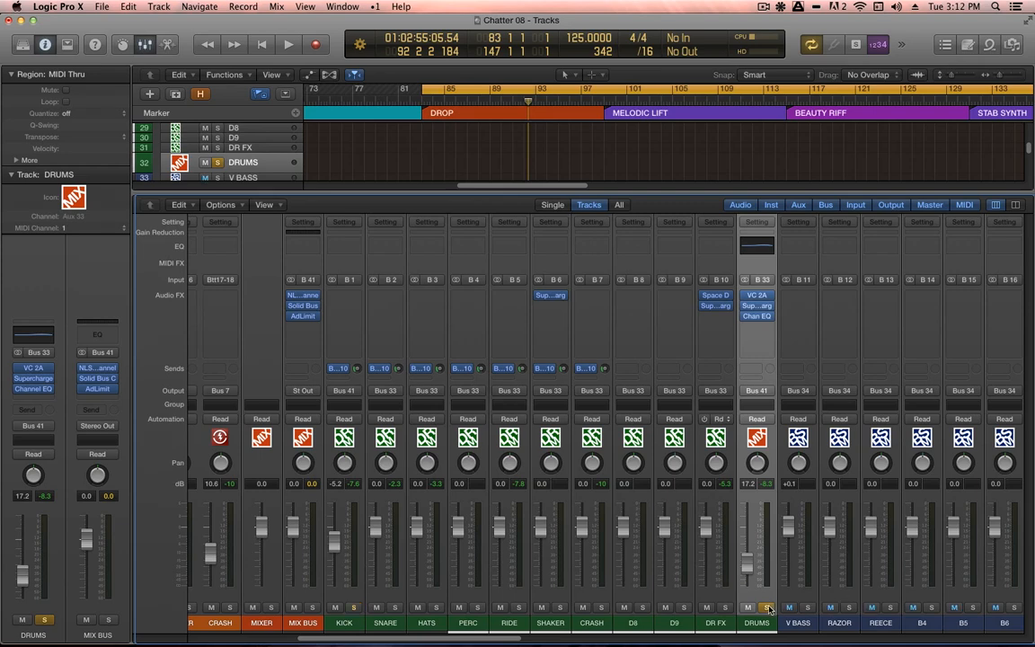
pyautogui.press('v')
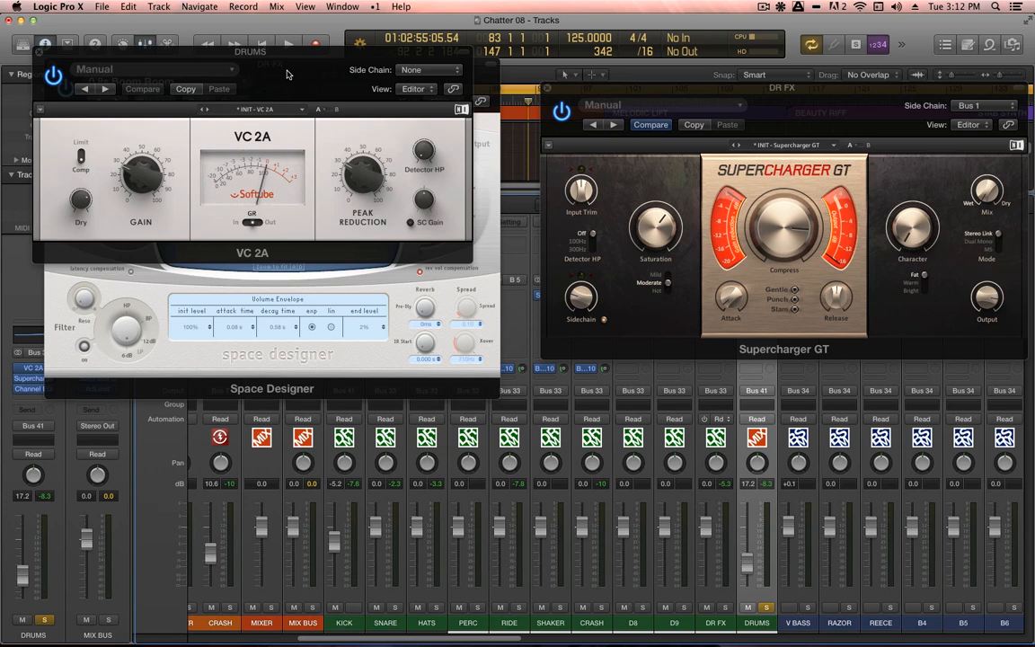
# - Play the drums and compare VC 2A bypassed and active while watching its gain reduction meter, ending with playback stopped
pyautogui.press('space')
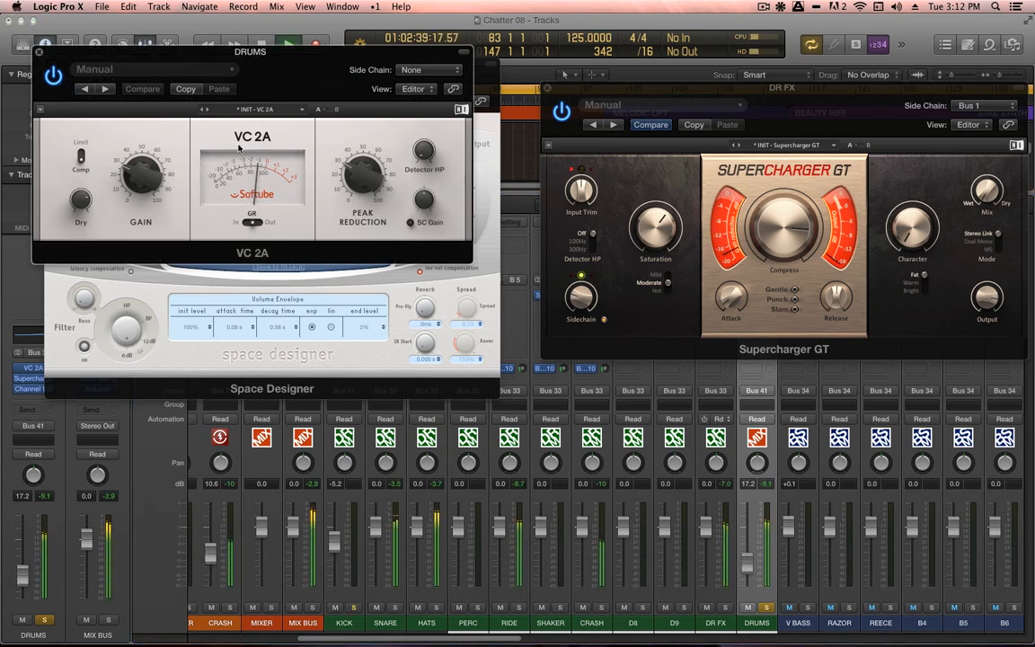
pyautogui.press('s')
pyautogui.click(53, 75)
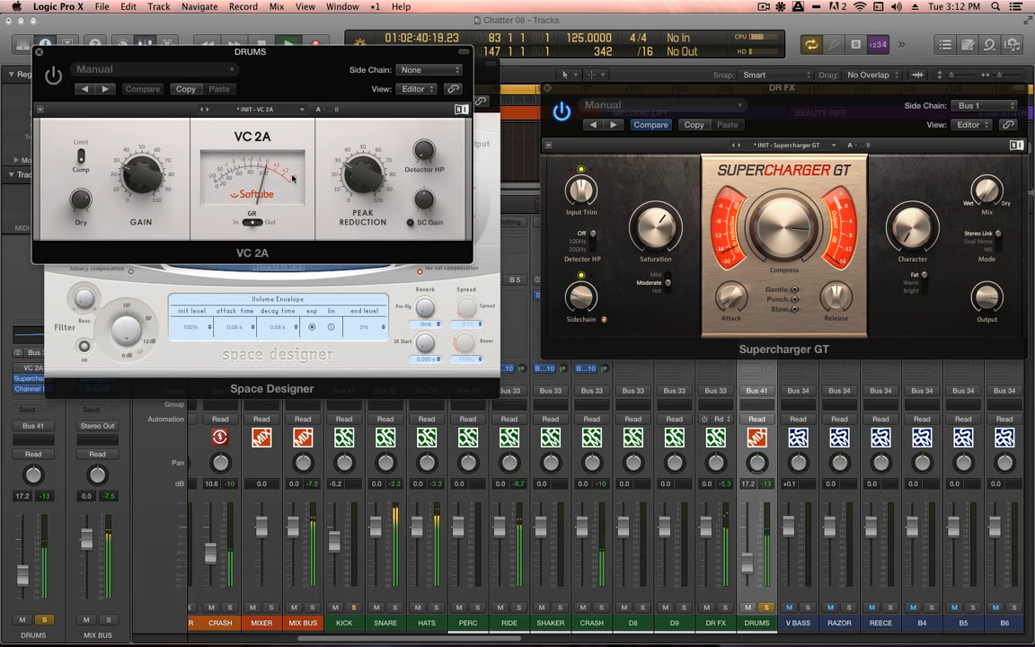
pyautogui.press('s')
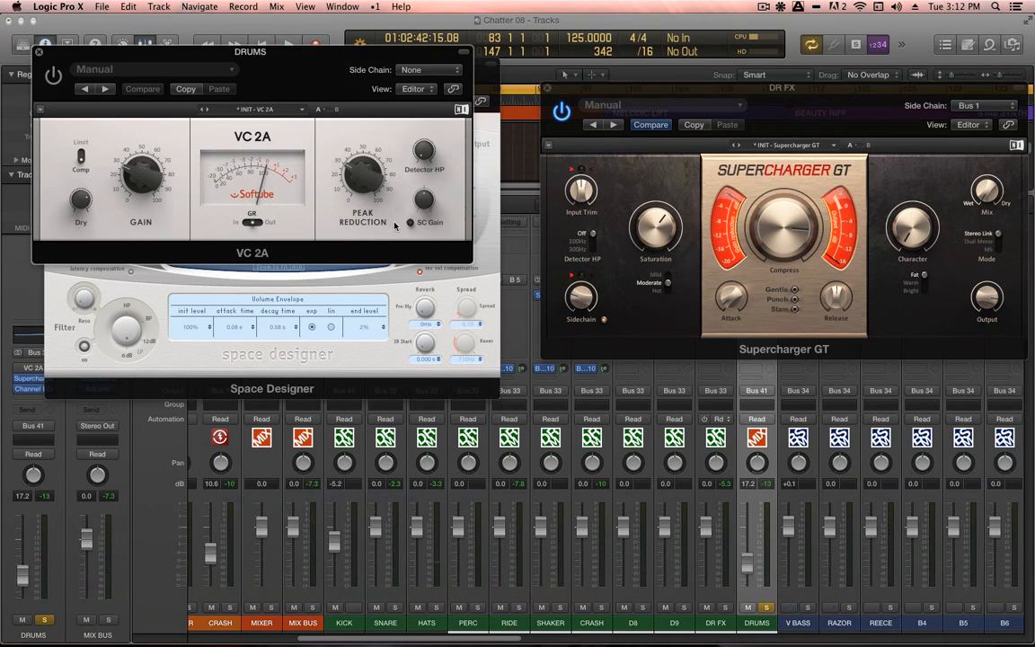
pyautogui.press('s')
pyautogui.click(54, 77)
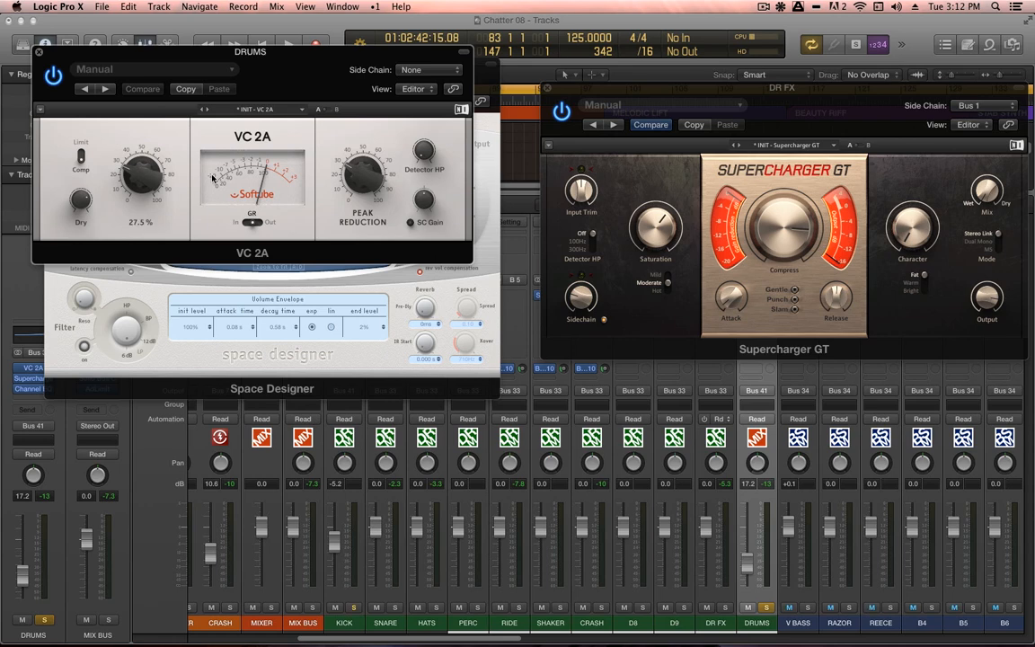
pyautogui.press('space')
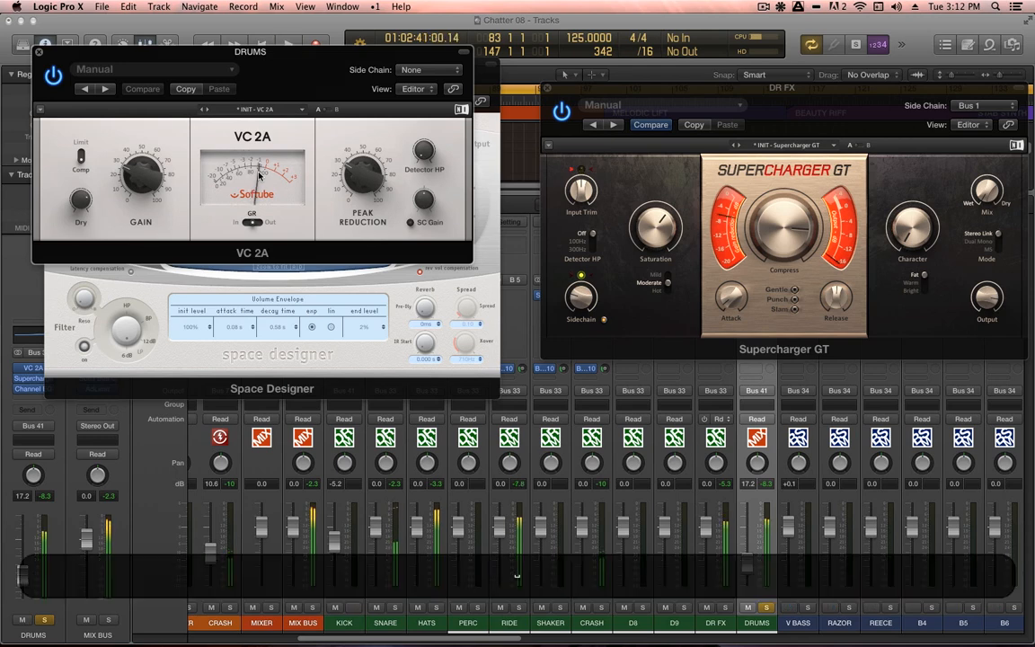
pyautogui.press('space')
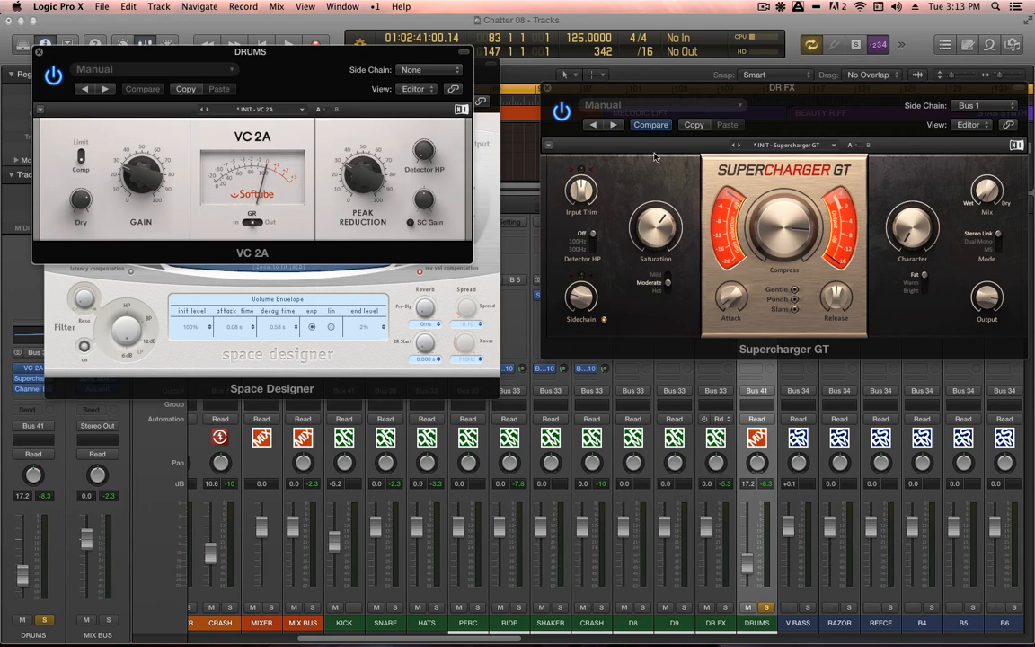
# - Start playback and arrange the DR FX Supercharger GT window below the VC 2A window, with VC 2A in front
pyautogui.moveTo(836, 93); pyautogui.dragTo(340, 334)
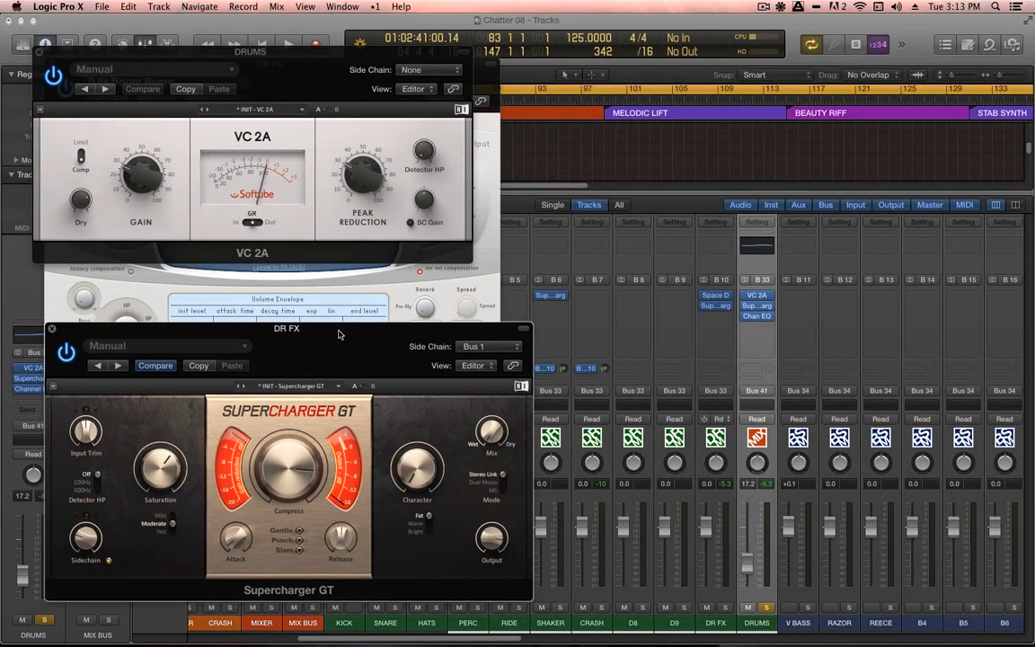
pyautogui.click(762, 629)
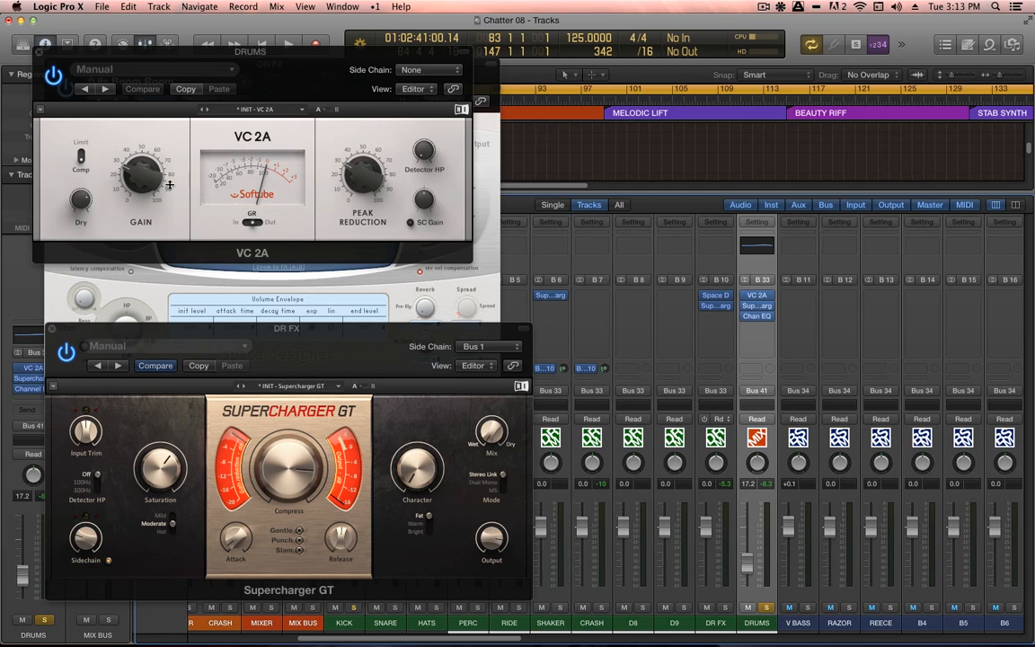
pyautogui.moveTo(149, 184)
pyautogui.press('space')
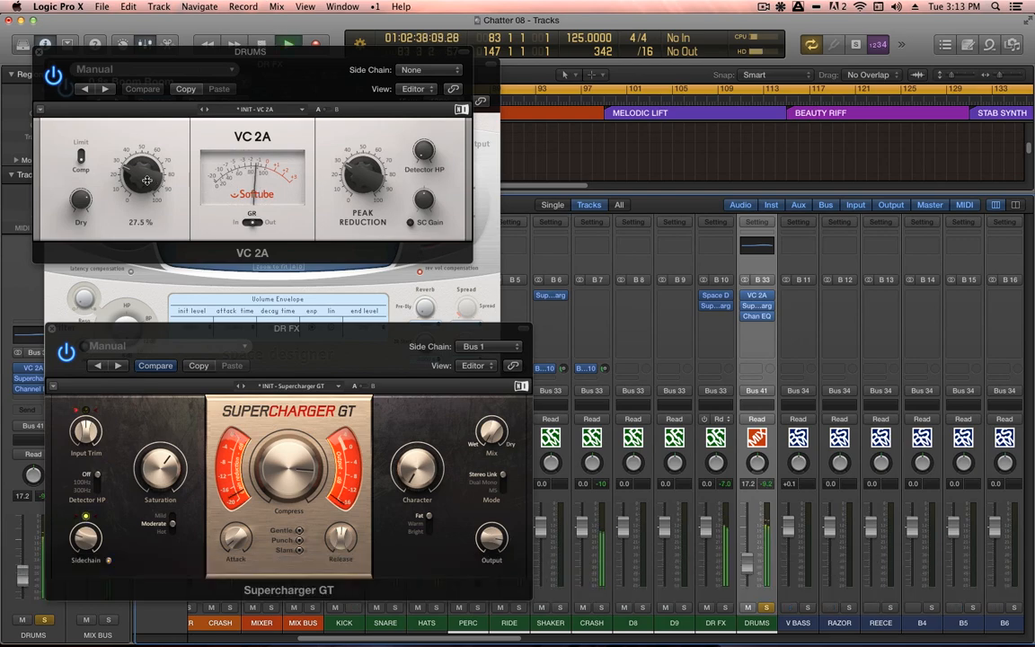
pyautogui.moveTo(349, 312); pyautogui.dragTo(379, 223)
pyautogui.click(282, 95)
# - Try a slightly higher Gain in VC 2A together with a Peak Reduction of 35.0%
pyautogui.moveTo(156, 177)
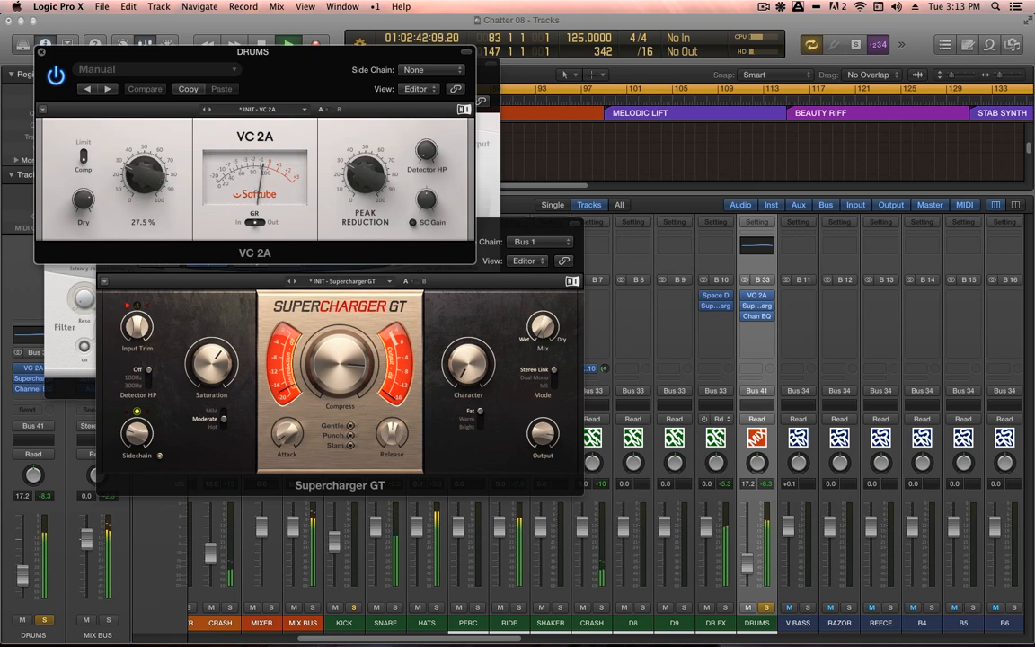
pyautogui.moveTo(157, 177); pyautogui.dragTo(157, 164)
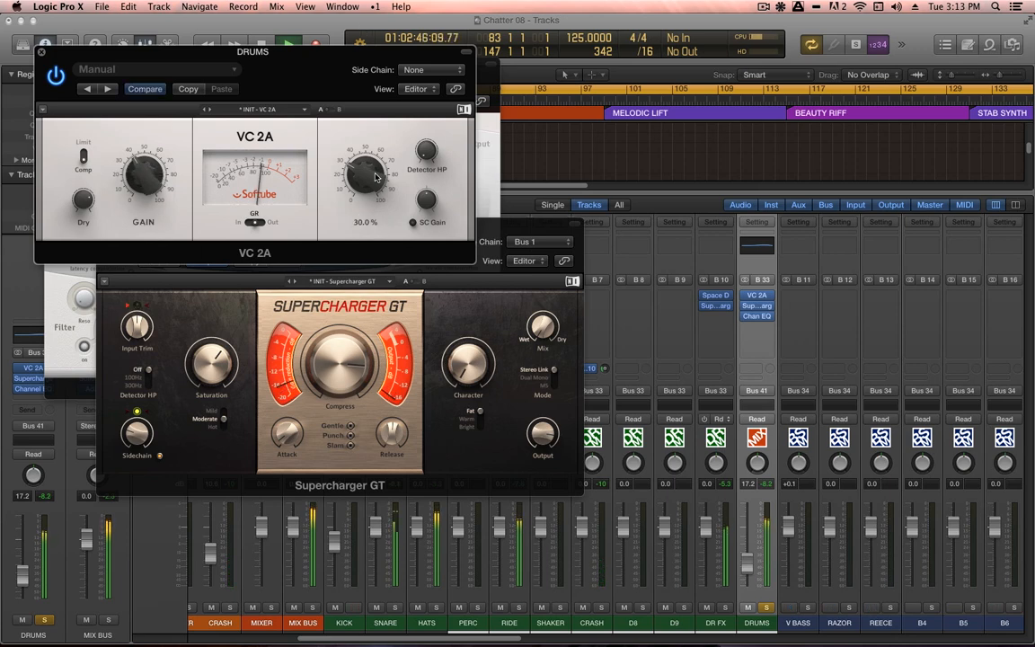
pyautogui.moveTo(375, 177)
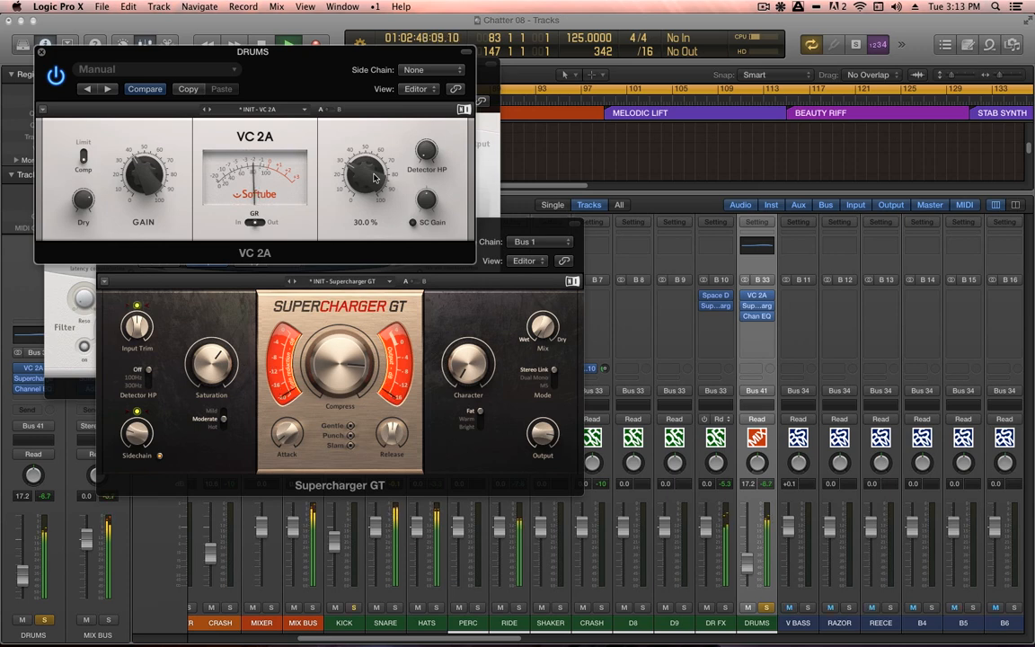
pyautogui.moveTo(375, 177); pyautogui.dragTo(374, 168)
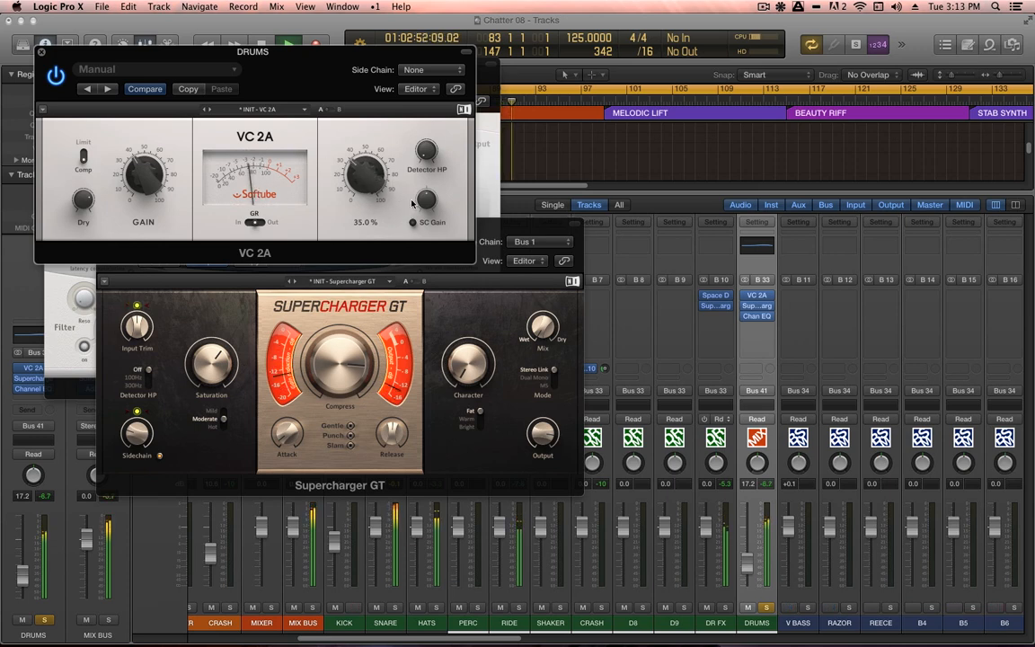
# - Compare VC 2A bypassed and active during playback, and try a Peak Reduction of 44.0%
pyautogui.click(55, 74)
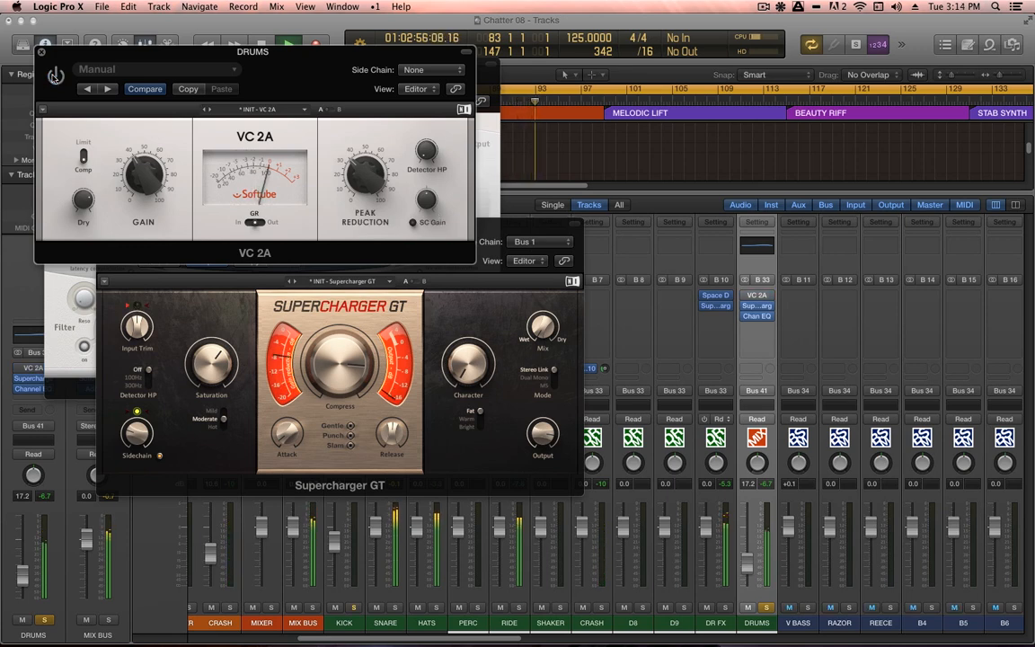
pyautogui.click(55, 74)
pyautogui.moveTo(367, 177)
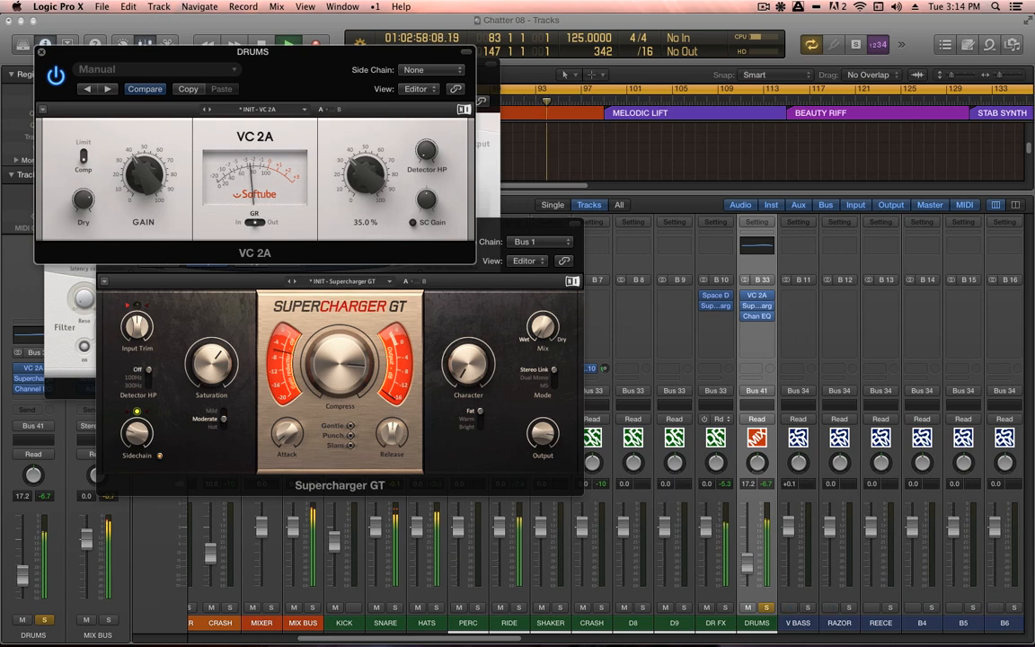
pyautogui.moveTo(366, 177); pyautogui.dragTo(366, 168)
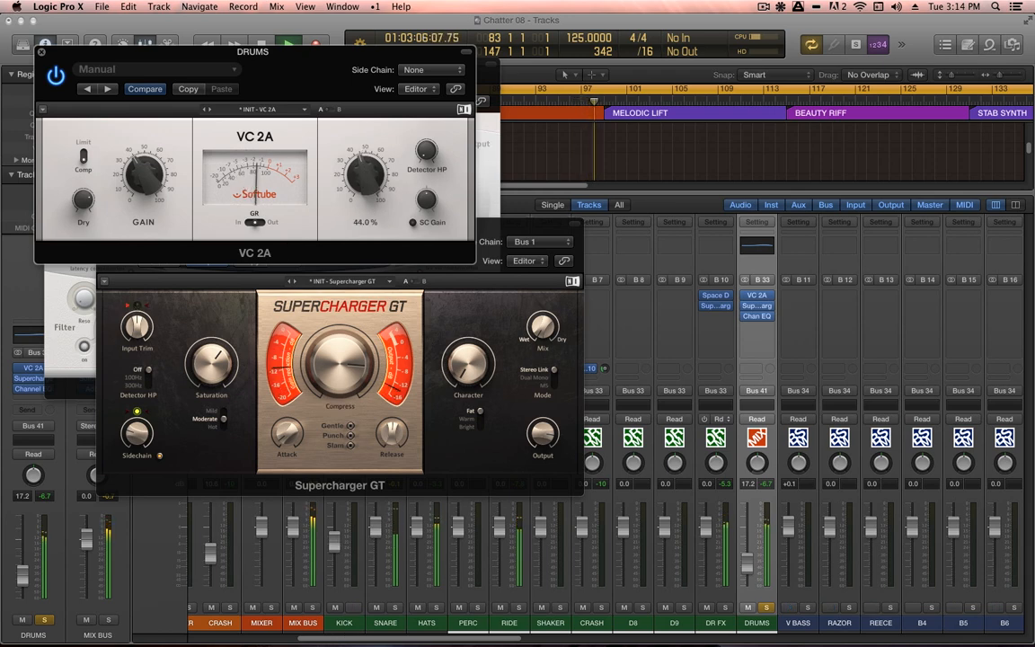
# - Set VC 2A's Peak Reduction to 30.0% and Gain to 31.5%, and solo the KICK channel
pyautogui.moveTo(365, 174)
pyautogui.mouseDown()
pyautogui.moveTo(365, 188)
pyautogui.moveTo(365, 176)
pyautogui.mouseUp()
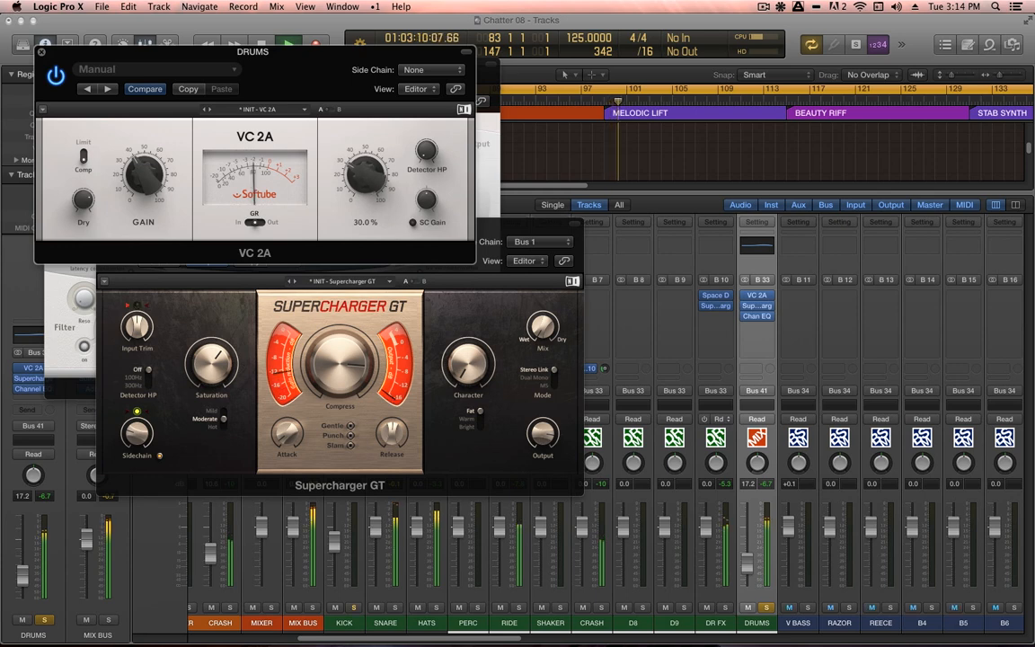
pyautogui.moveTo(162, 188); pyautogui.dragTo(163, 191)
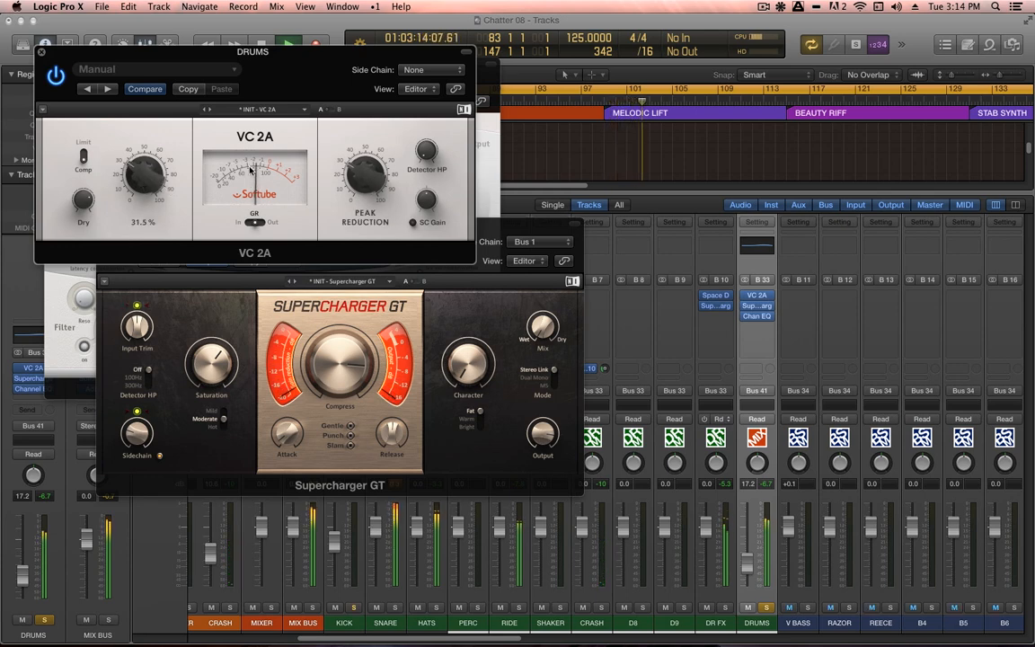
pyautogui.click(356, 608)
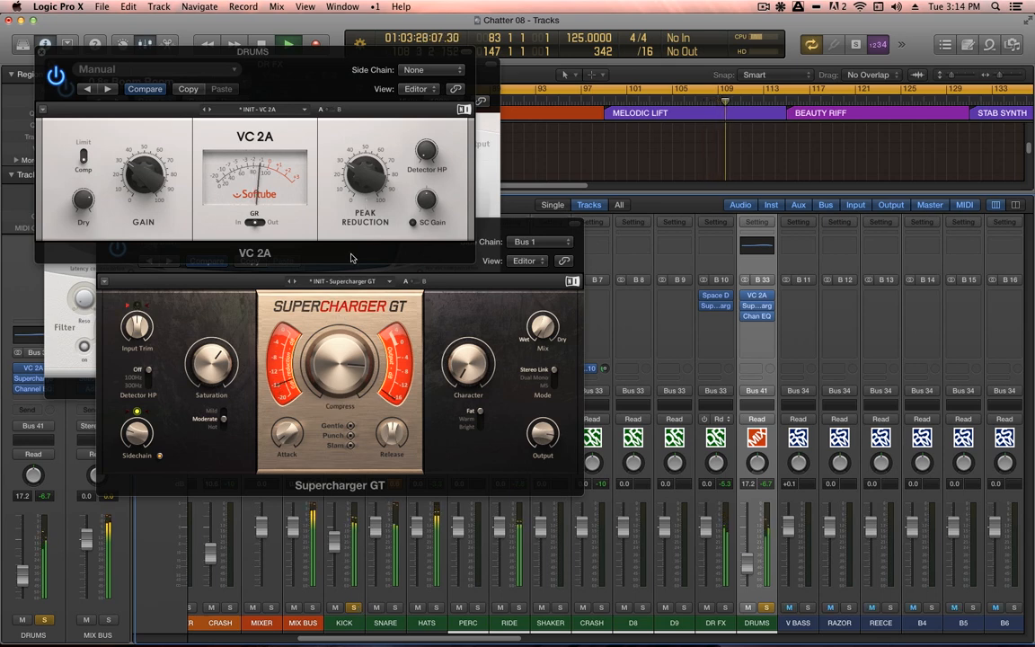
# - Open Supercharger GT on the DRUMS channel, move its window clear, and close the DR FX Supercharger GT window
pyautogui.moveTo(761, 309)
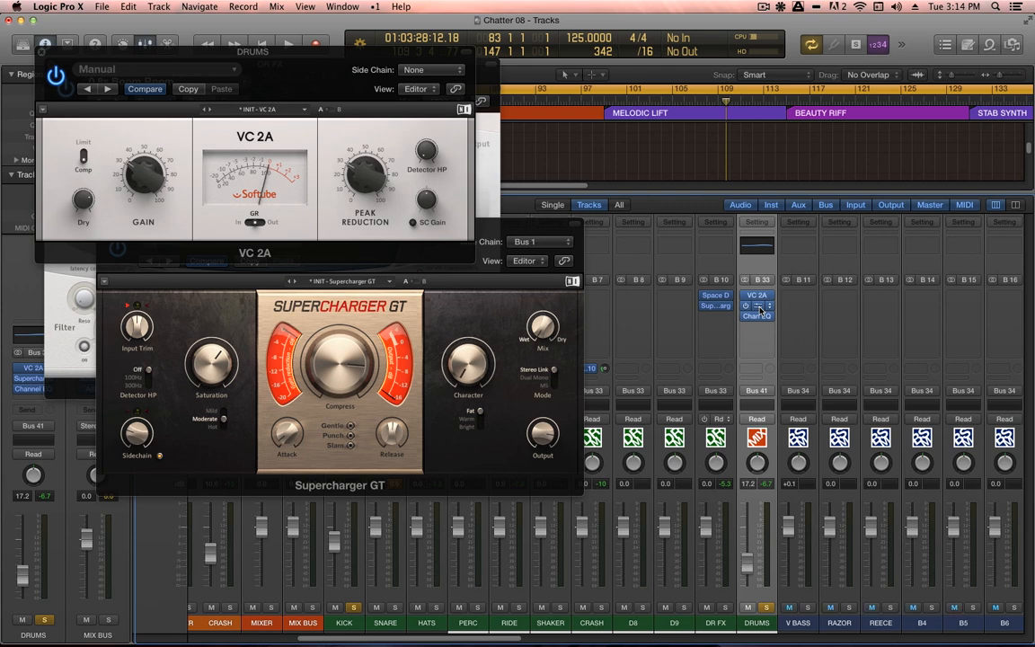
pyautogui.click(760, 307)
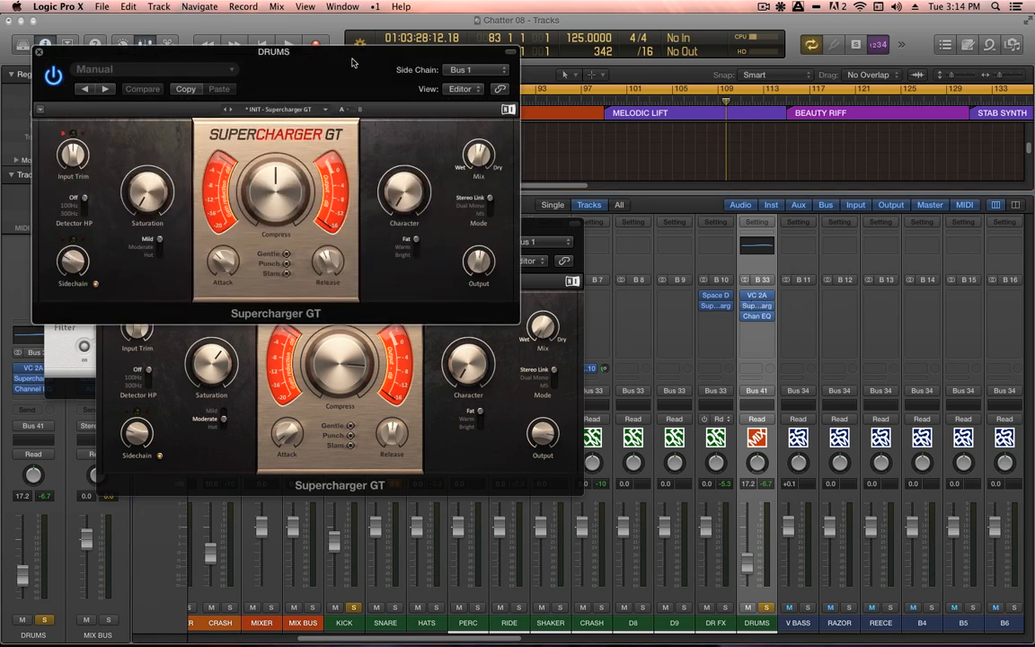
pyautogui.moveTo(346, 57); pyautogui.dragTo(492, 71)
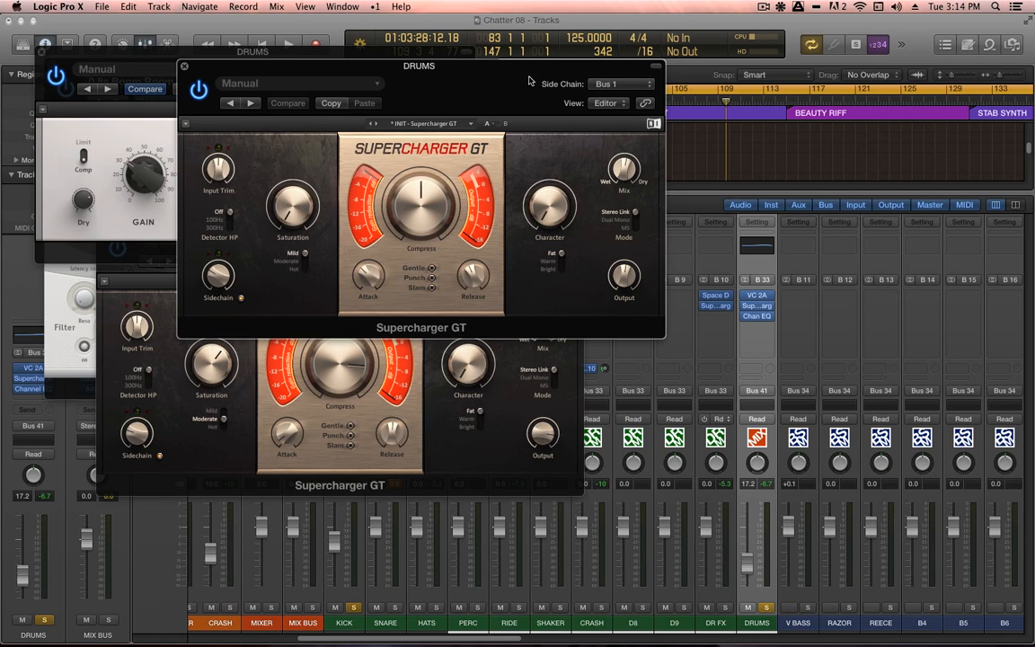
pyautogui.click(424, 432)
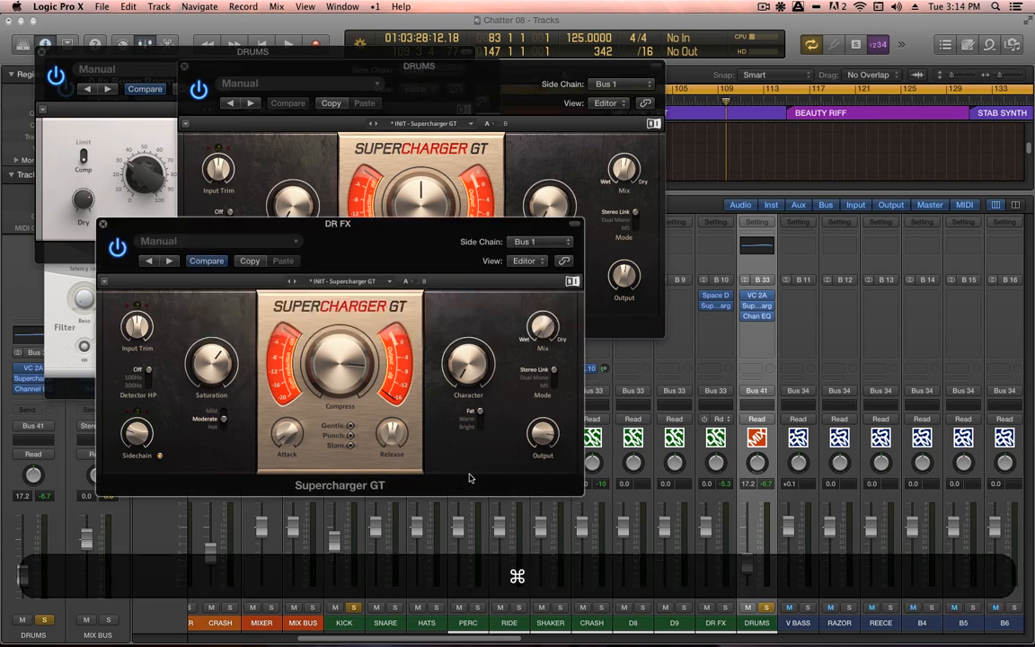
pyautogui.press('super+w')
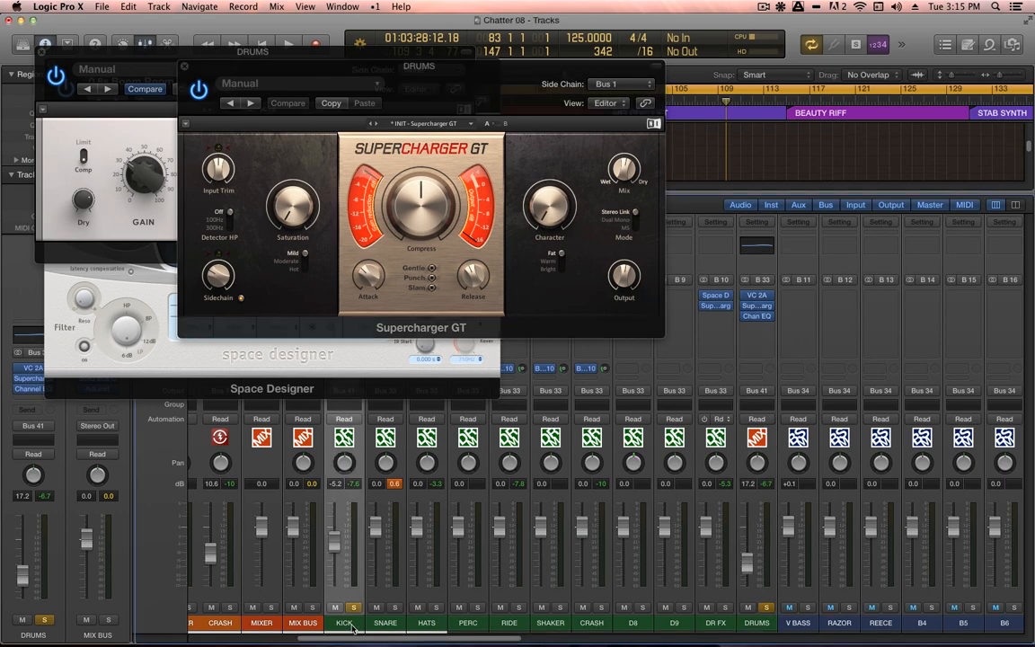
# - Hide the plug-in windows and review the KICK channel's routing against the DRUMS channel and its plug-ins
pyautogui.click(348, 623)
pyautogui.press('v')
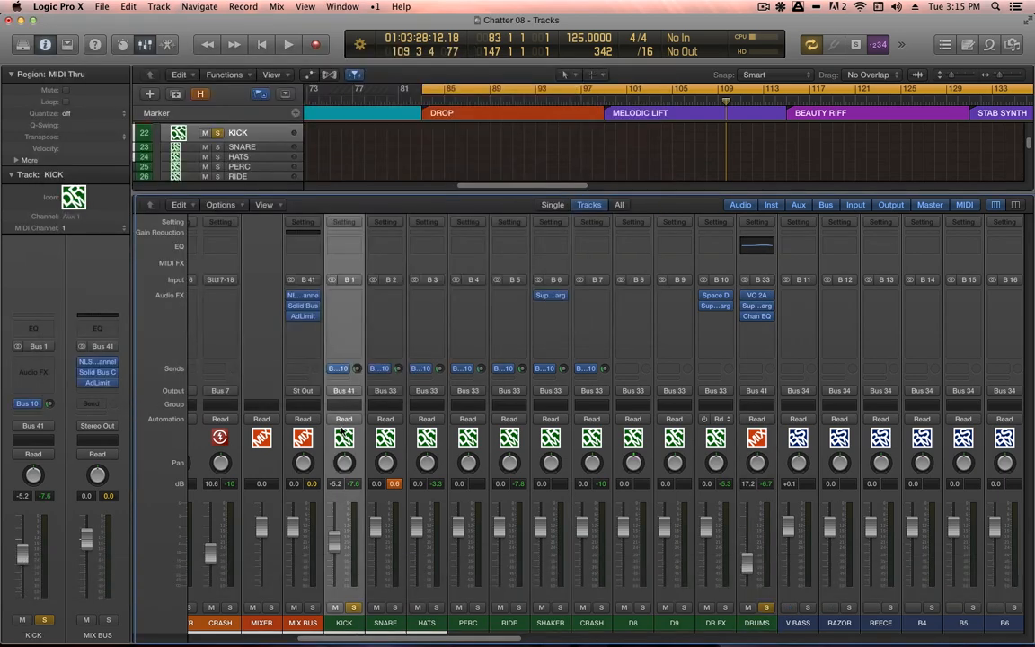
pyautogui.click(755, 623)
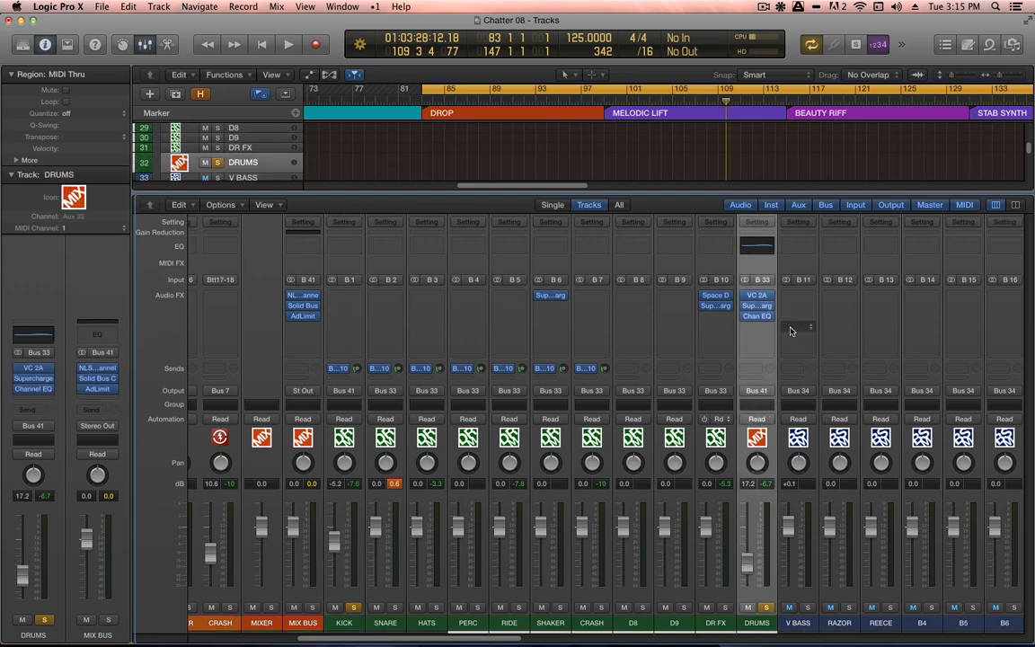
pyautogui.moveTo(768, 309)
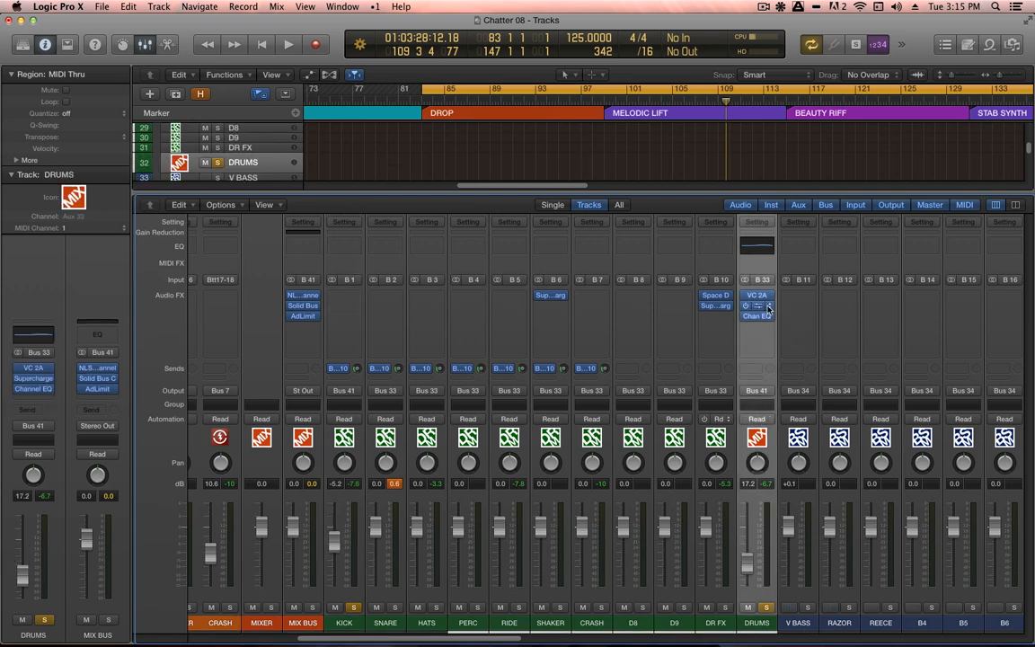
# - Show the plug-in windows and compare Supercharger GT bypassed and active on the DRUMS channel during playback
pyautogui.press('v')
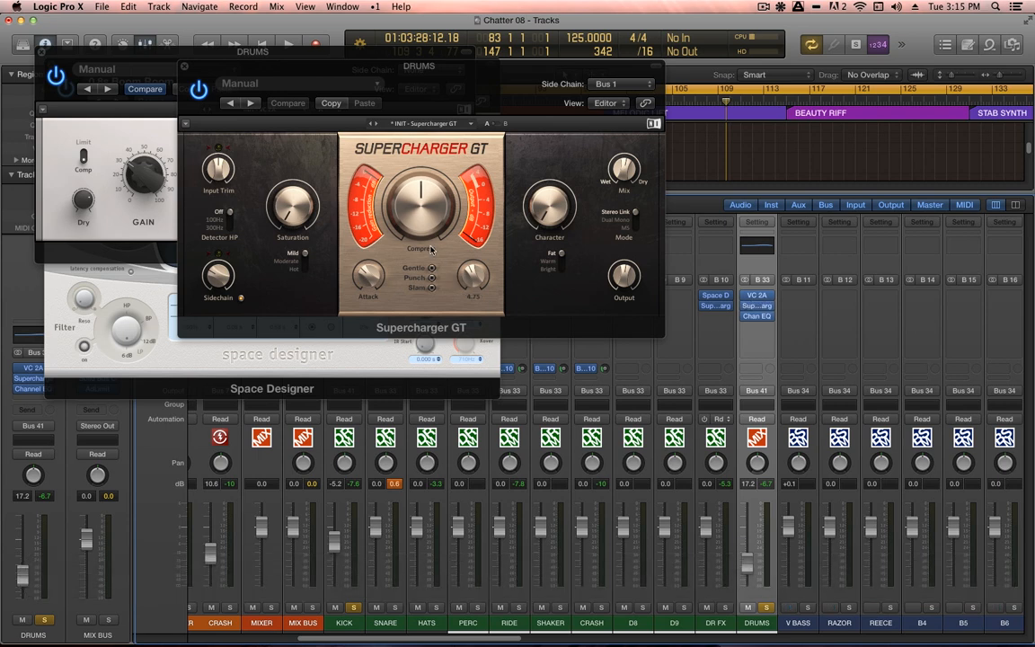
pyautogui.press('space')
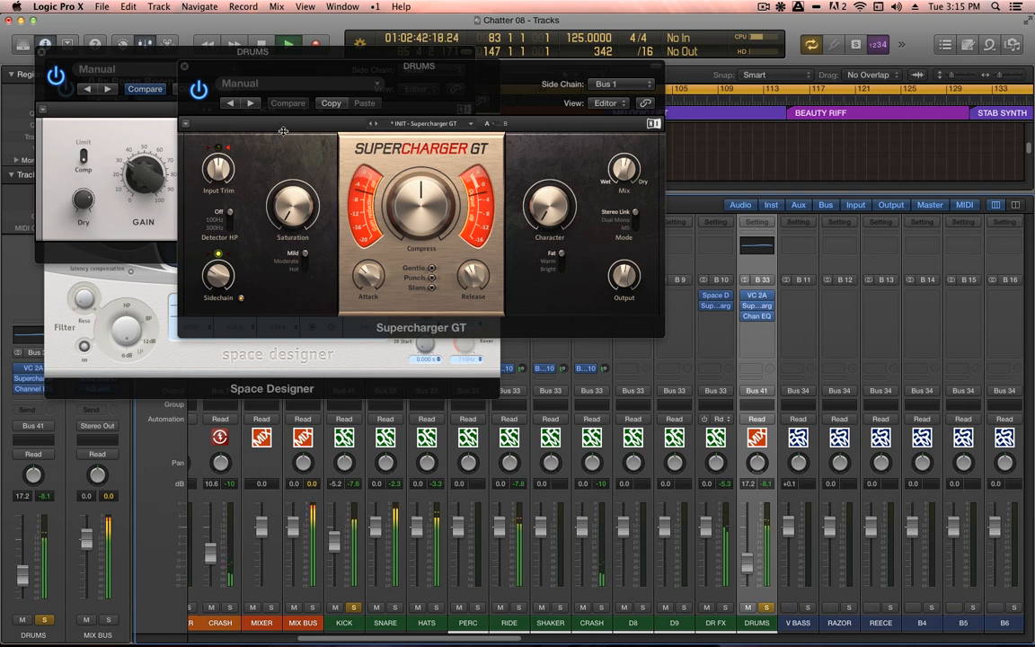
pyautogui.click(199, 90)
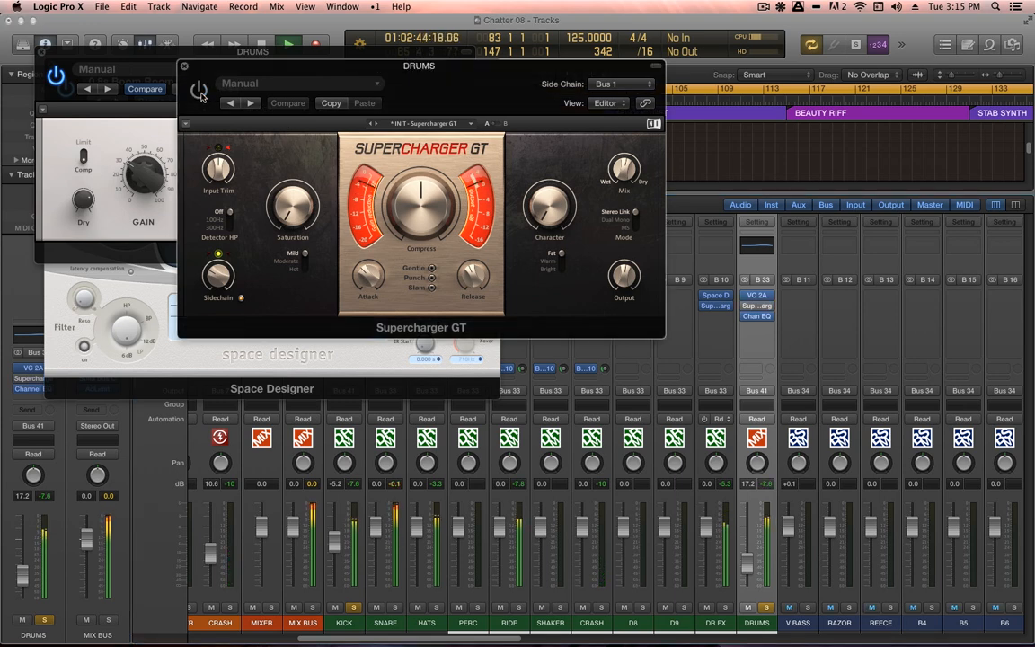
pyautogui.click(199, 91)
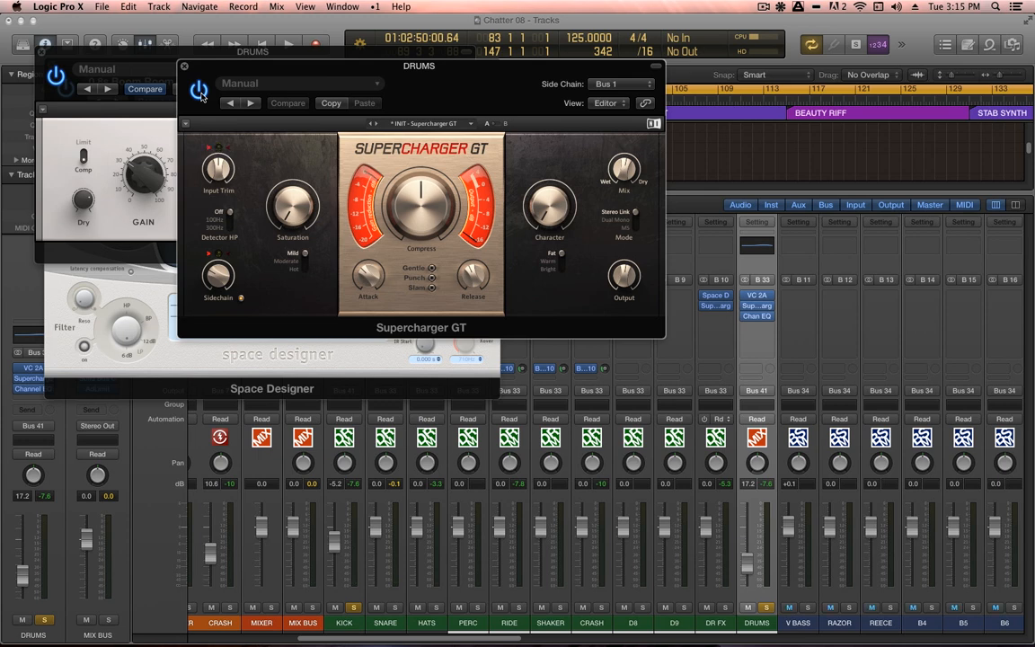
pyautogui.click(552, 211)
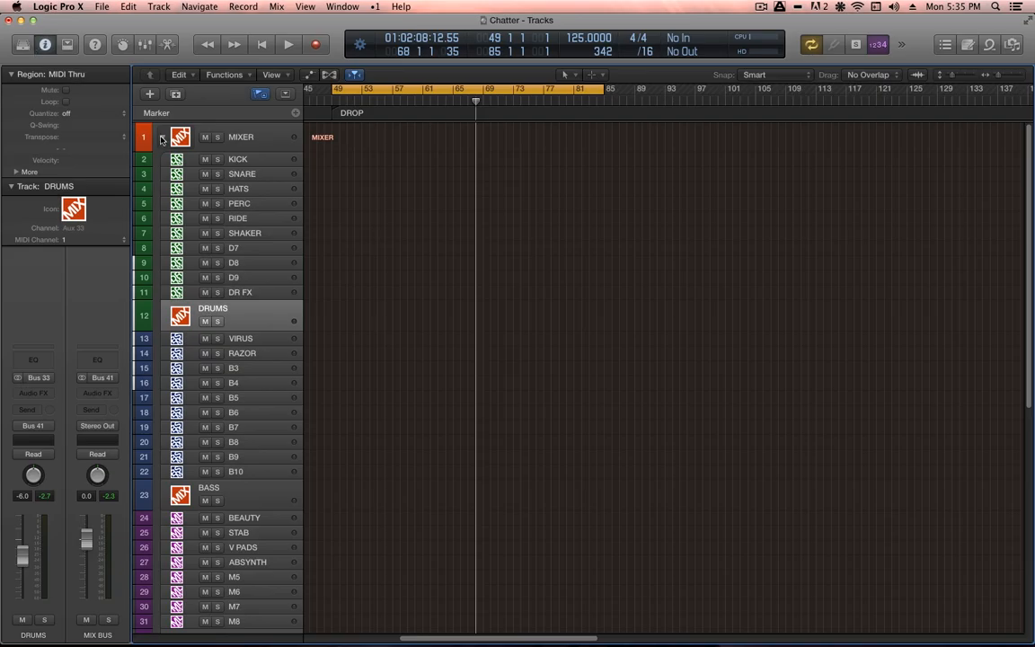
# - Collapse the MIXER folder, expand the VIRUS folder, and select the VIRUS instrument track inside it
pyautogui.click(162, 138)
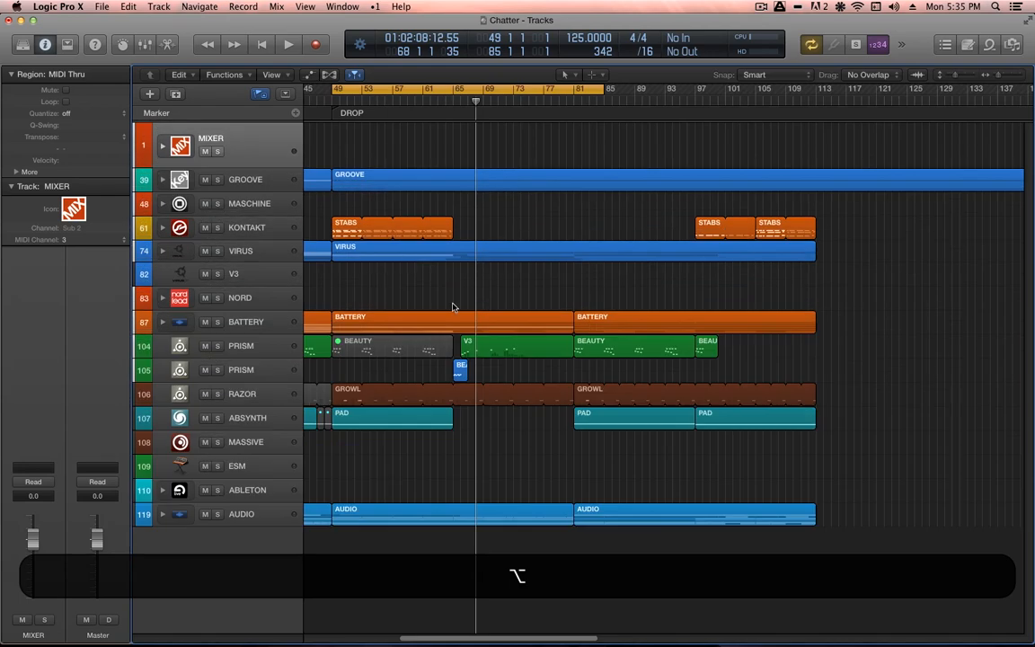
pyautogui.click(256, 252)
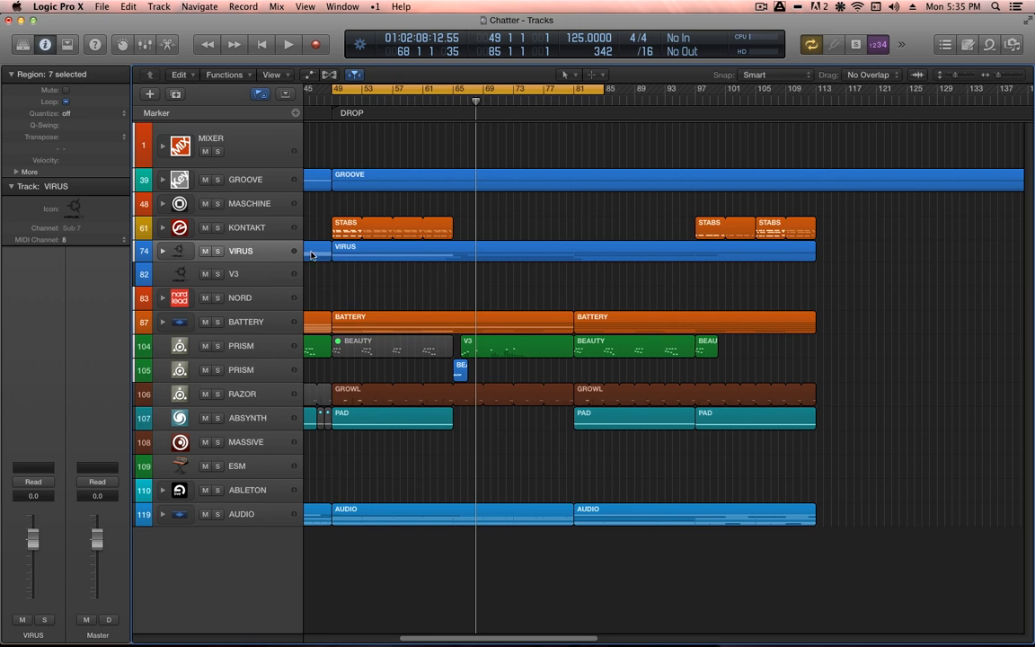
pyautogui.click(162, 254)
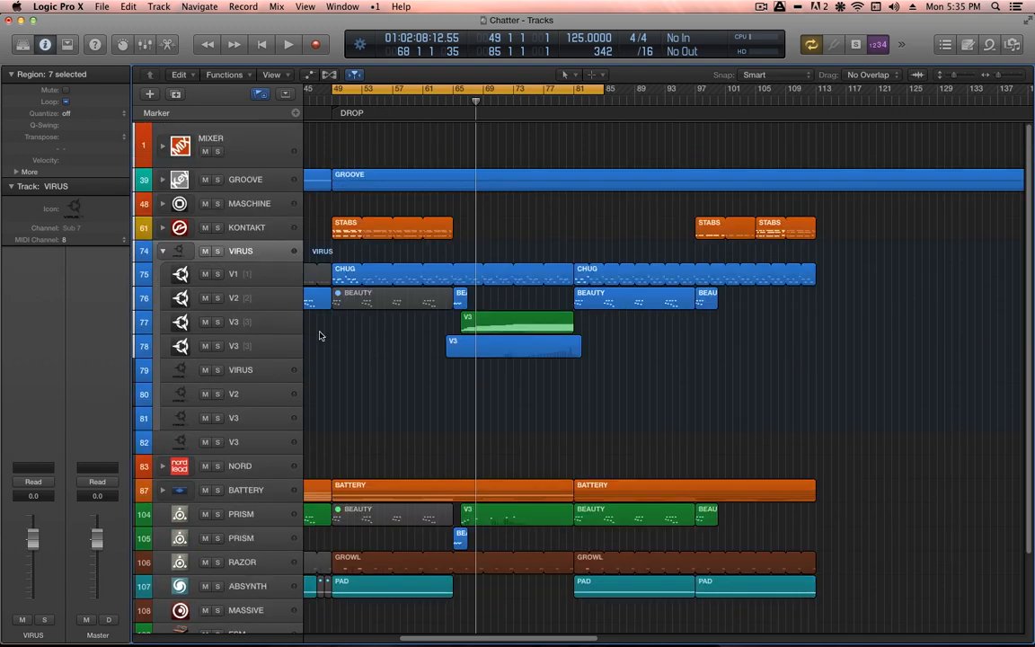
pyautogui.click(243, 364)
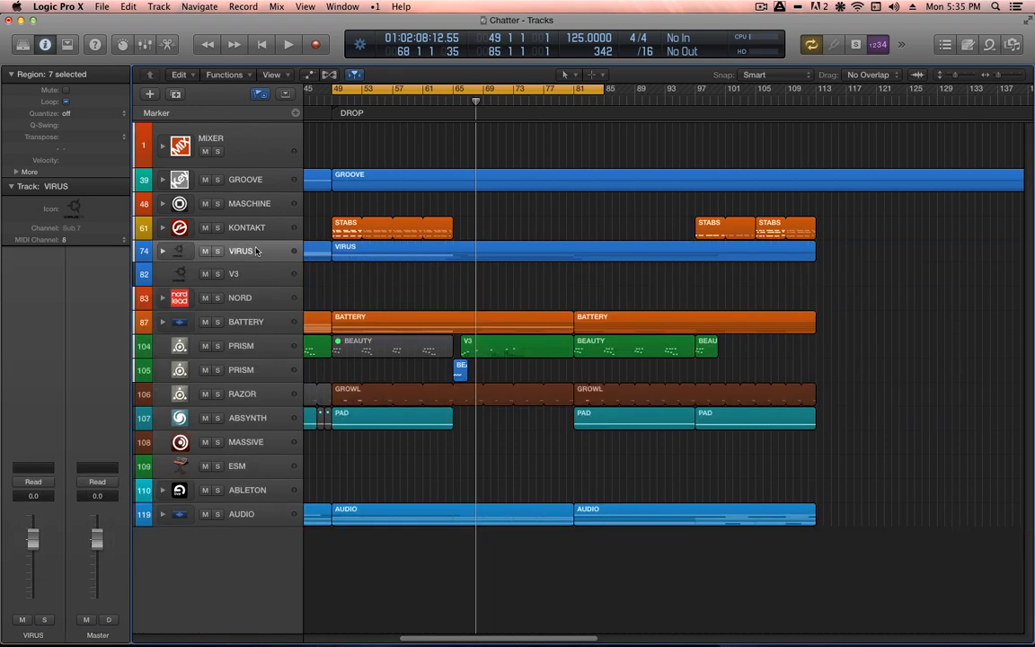
pyautogui.click(163, 253)
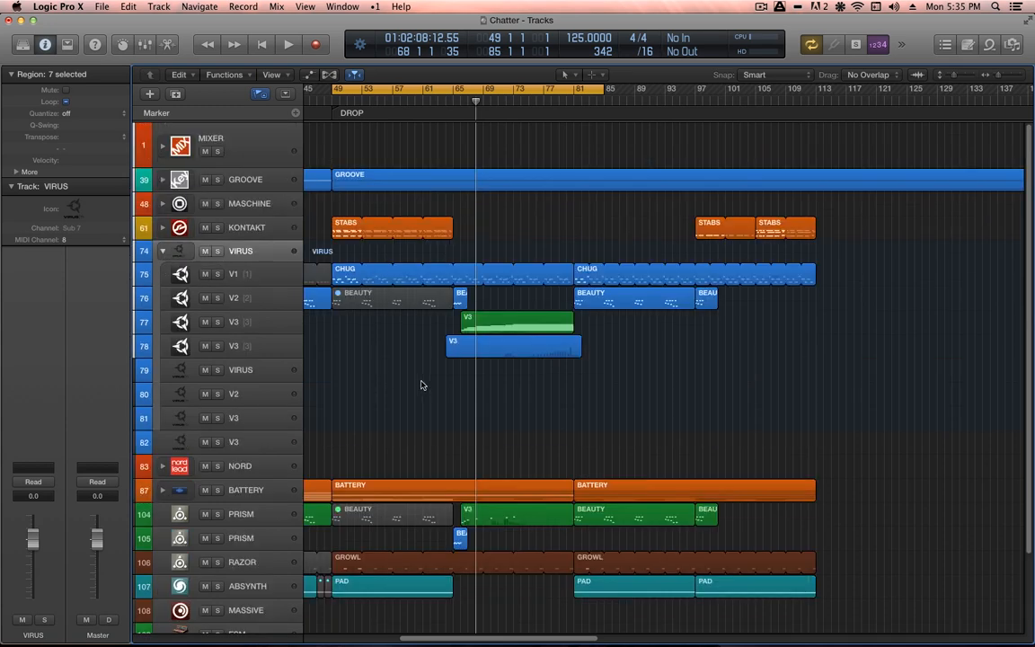
pyautogui.click(241, 369)
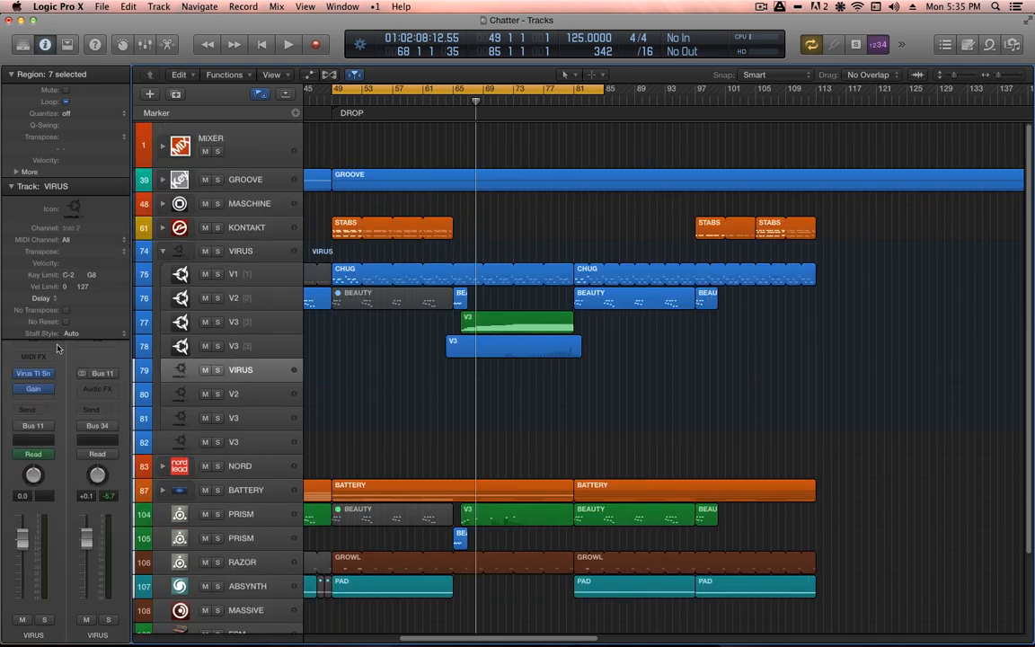
# - Open Virus TI Snow at part 1, move its window clear, close the Battery 4 window, and hide the plug-in windows
pyautogui.click(36, 375)
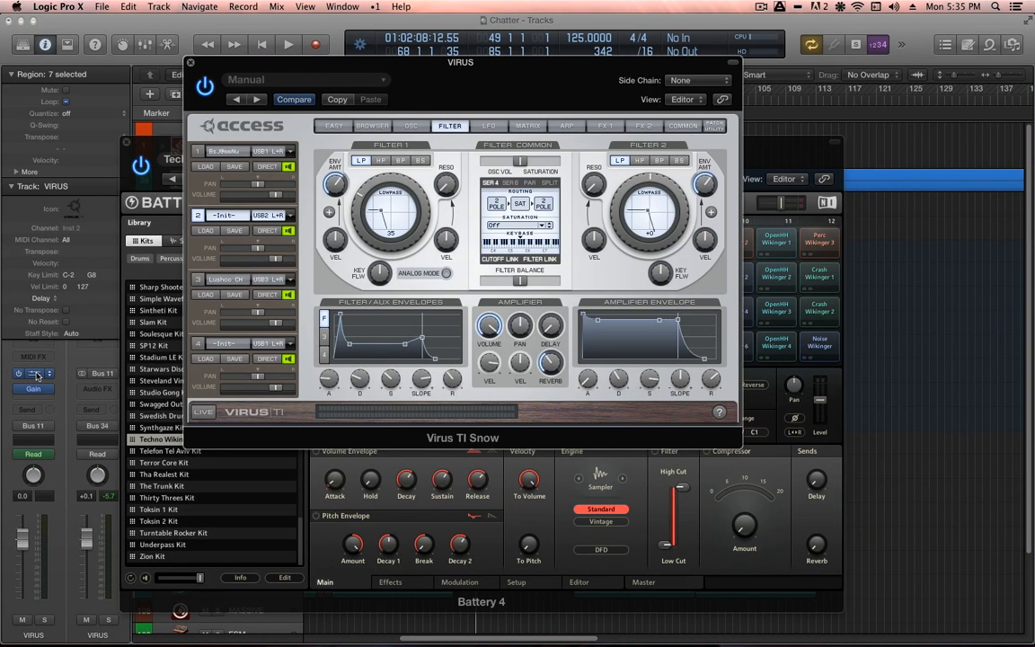
pyautogui.click(199, 151)
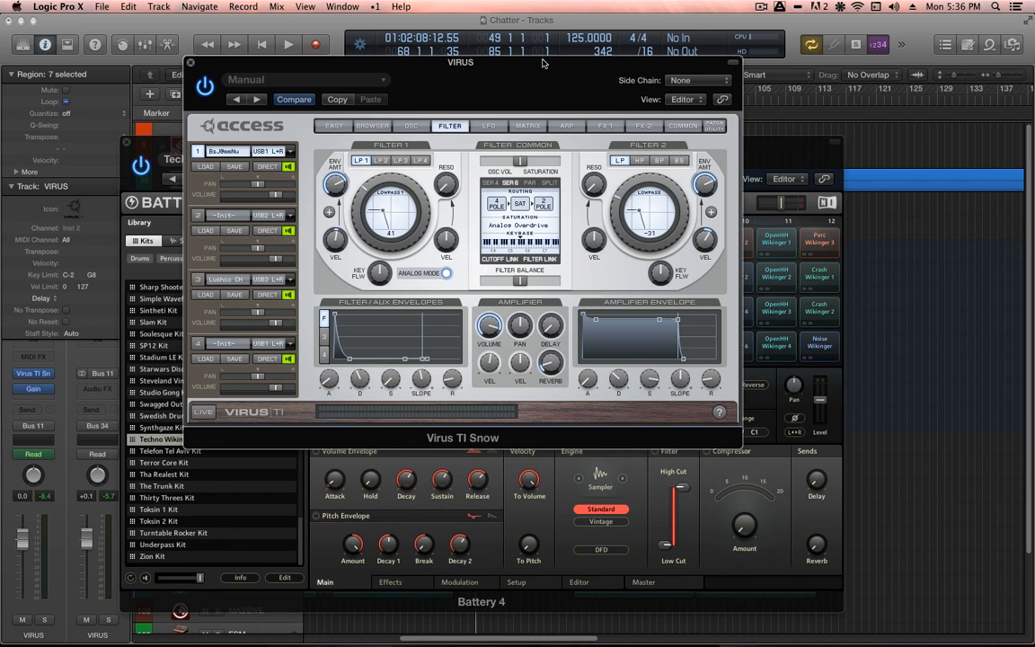
pyautogui.moveTo(491, 59); pyautogui.dragTo(795, 73)
pyautogui.click(715, 158)
pyautogui.press('super+w')
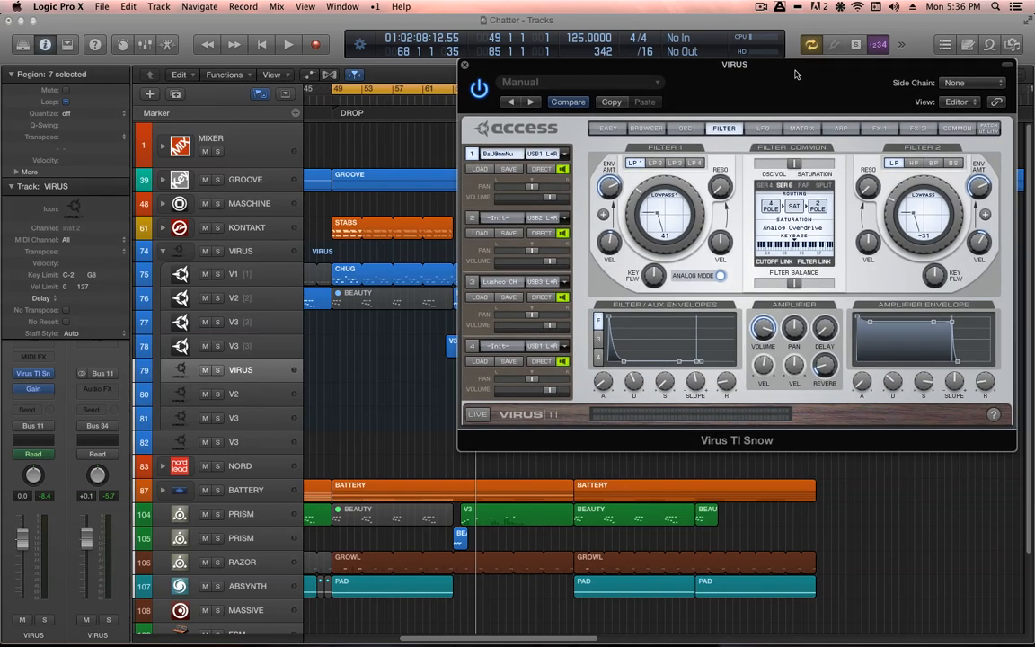
pyautogui.press('v')
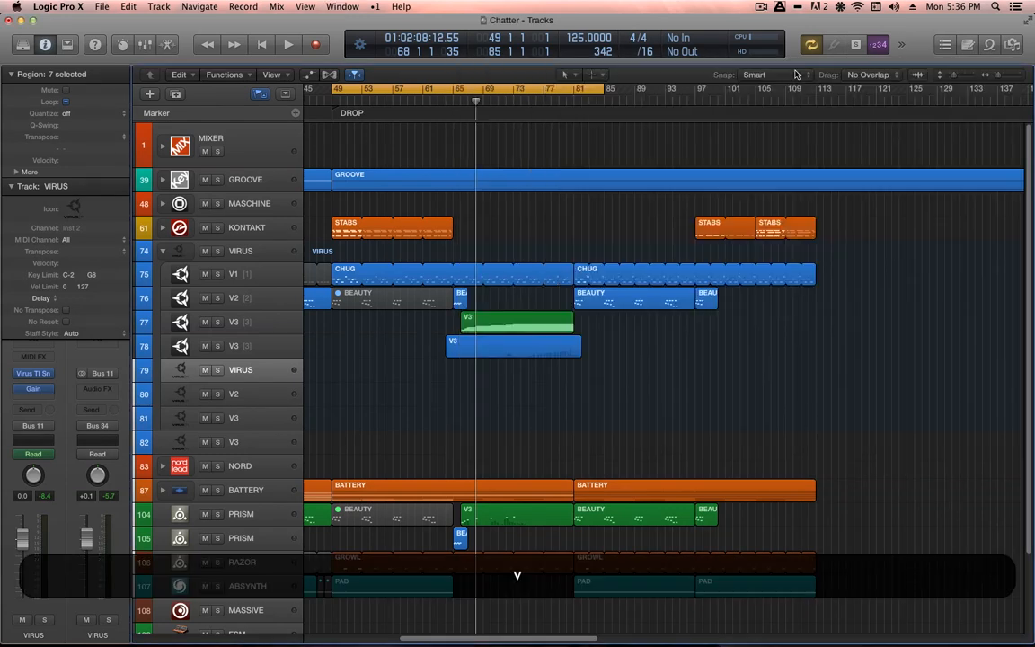
# - Solo the VIRUS instrument track and audition the CHUG part on V1 from bar 49
pyautogui.click(218, 371)
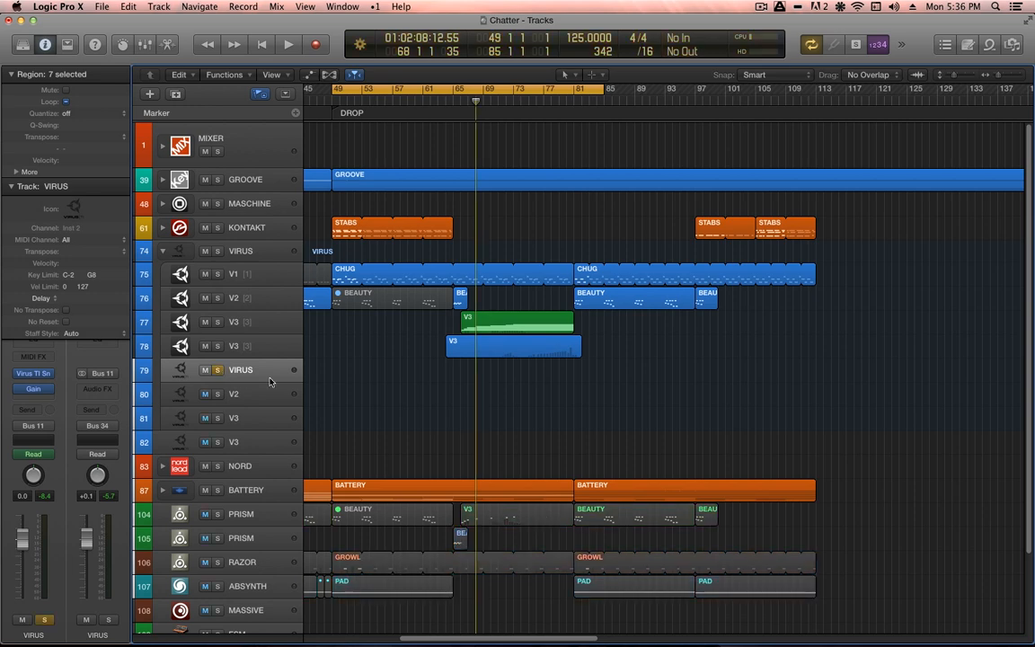
pyautogui.click(254, 277)
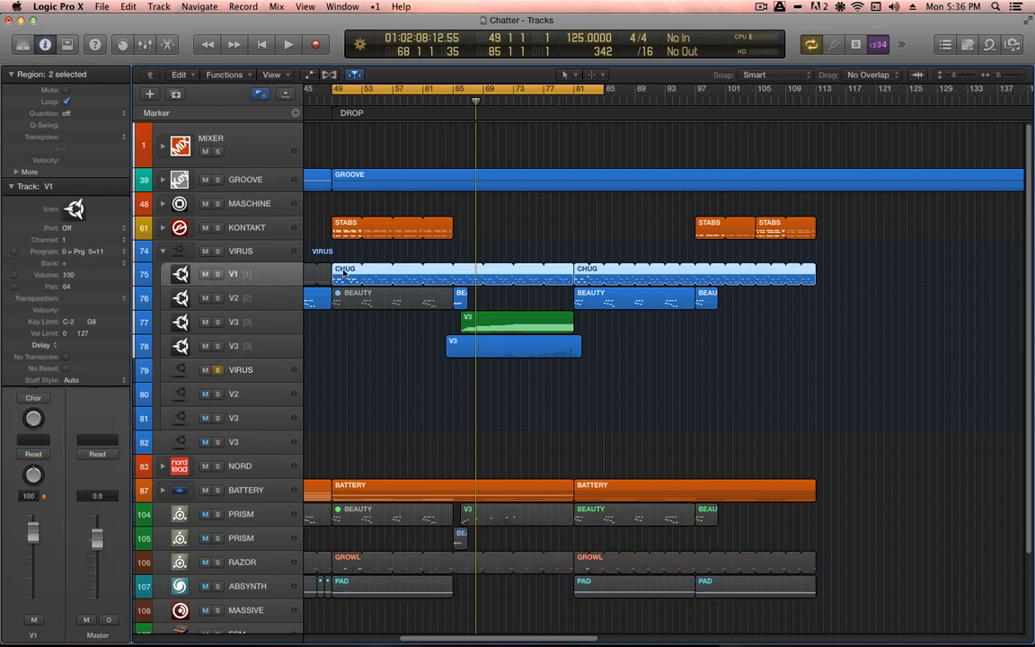
pyautogui.press('KP_Enter')
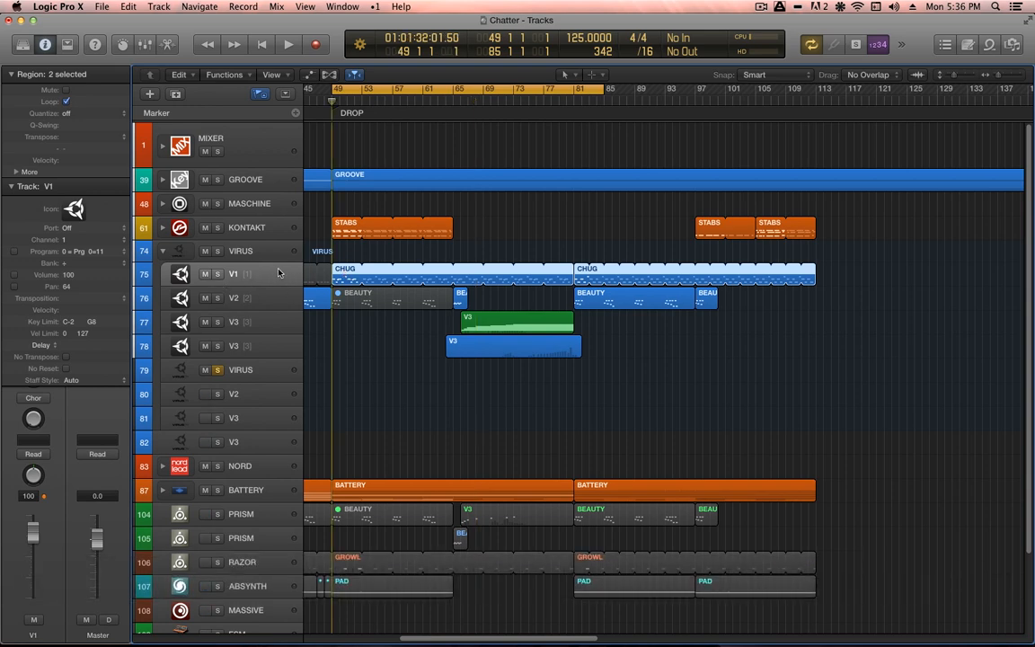
pyautogui.press('v')
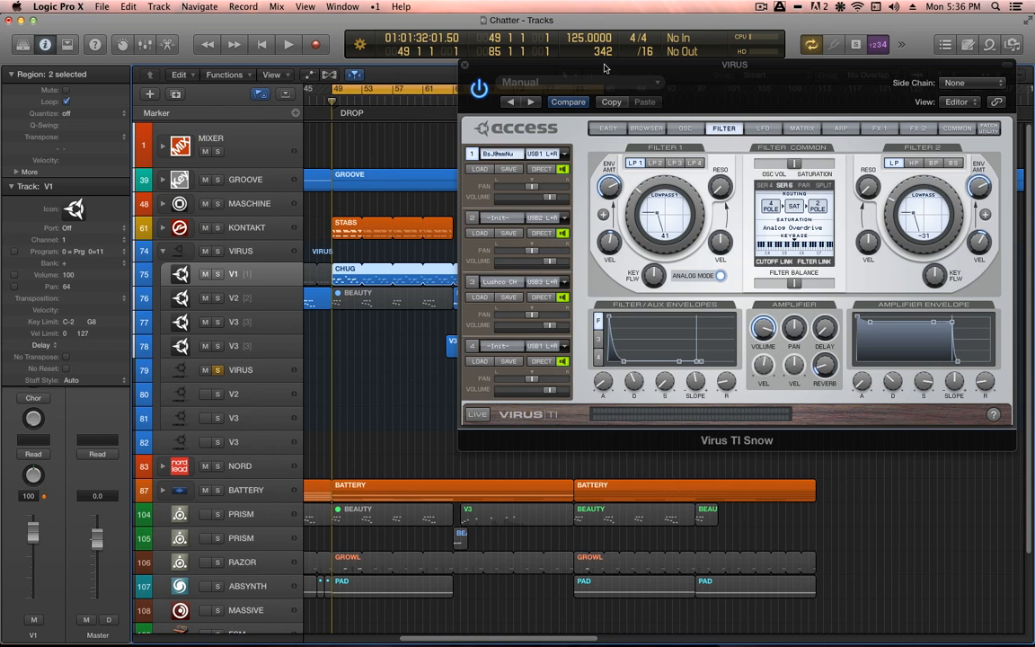
pyautogui.moveTo(606, 69); pyautogui.dragTo(609, 49)
pyautogui.press('v')
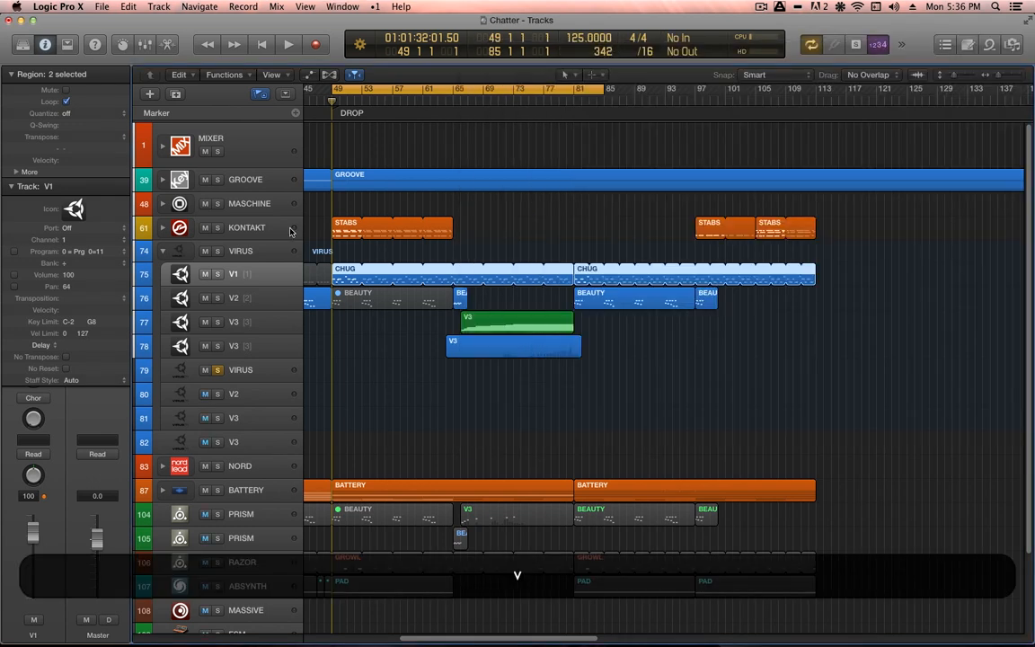
pyautogui.click(254, 372)
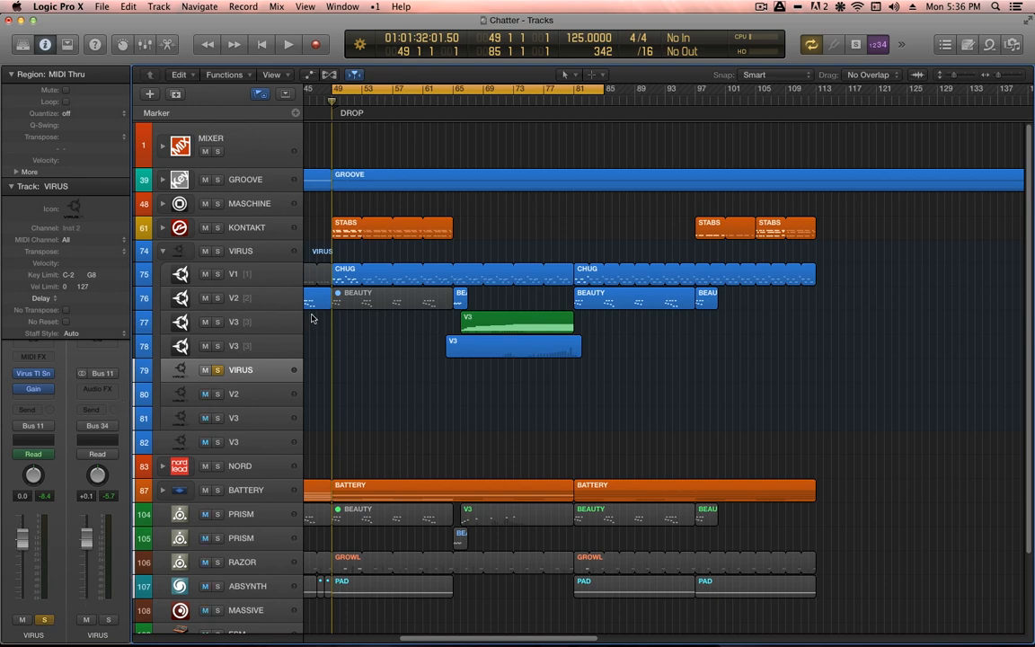
pyautogui.press('space')
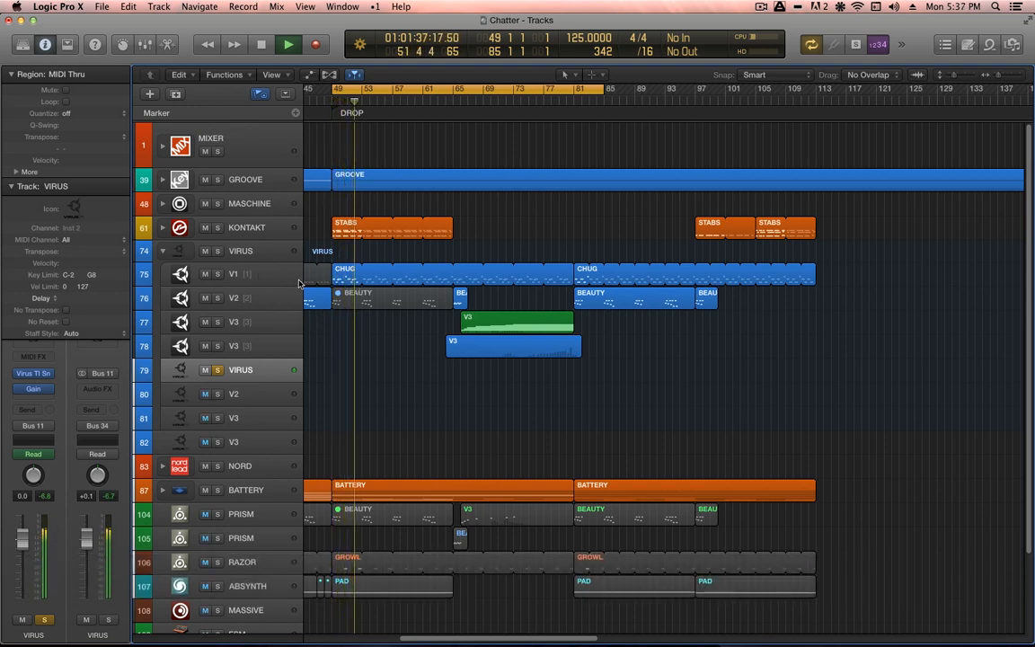
pyautogui.press('space')
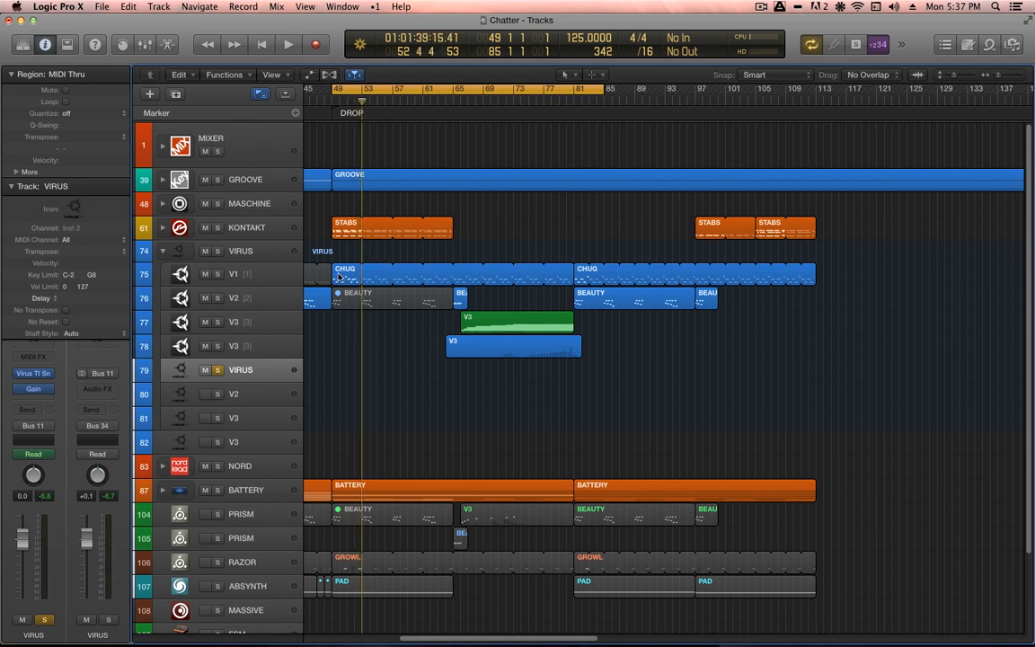
# - Open the CHUG region in the Piano Roll, fit all its notes in view, and enlarge the editor
pyautogui.doubleClick(340, 277)
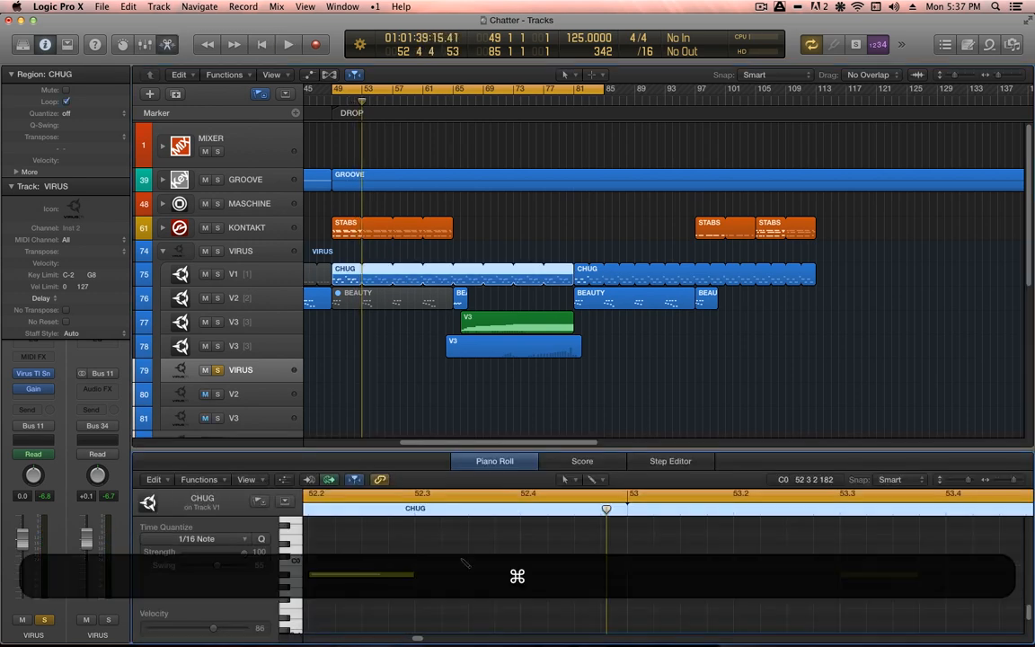
pyautogui.press('super+a')
pyautogui.press('z')
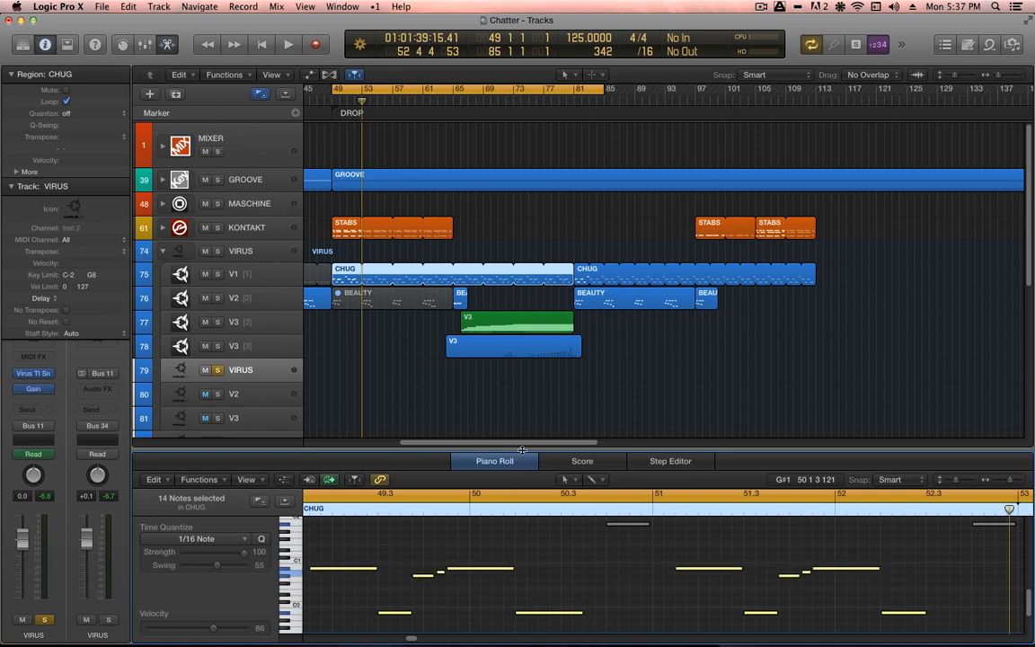
pyautogui.moveTo(522, 449); pyautogui.dragTo(539, 339)
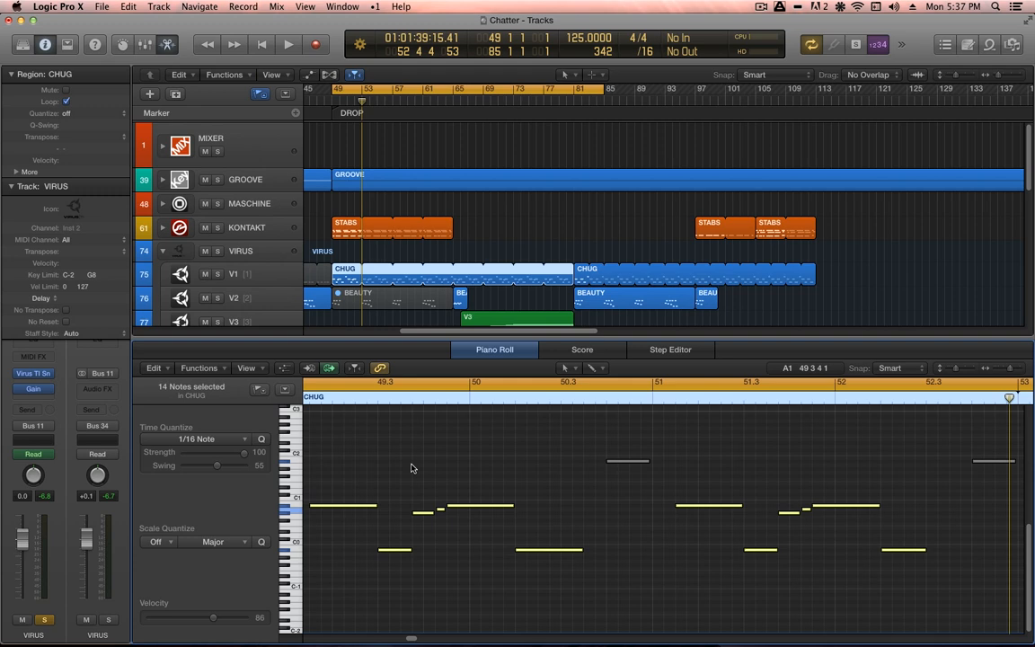
# - Show Virus TI Snow's LFO settings and select only the first long note of the CHUG region
pyautogui.press('v')
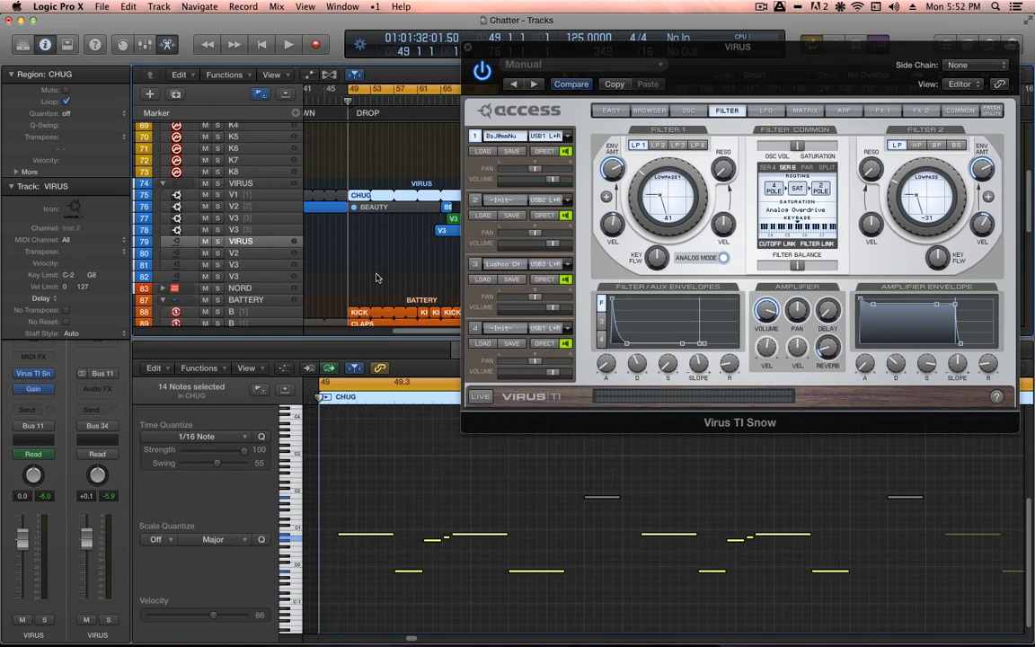
pyautogui.click(841, 111)
pyautogui.click(769, 111)
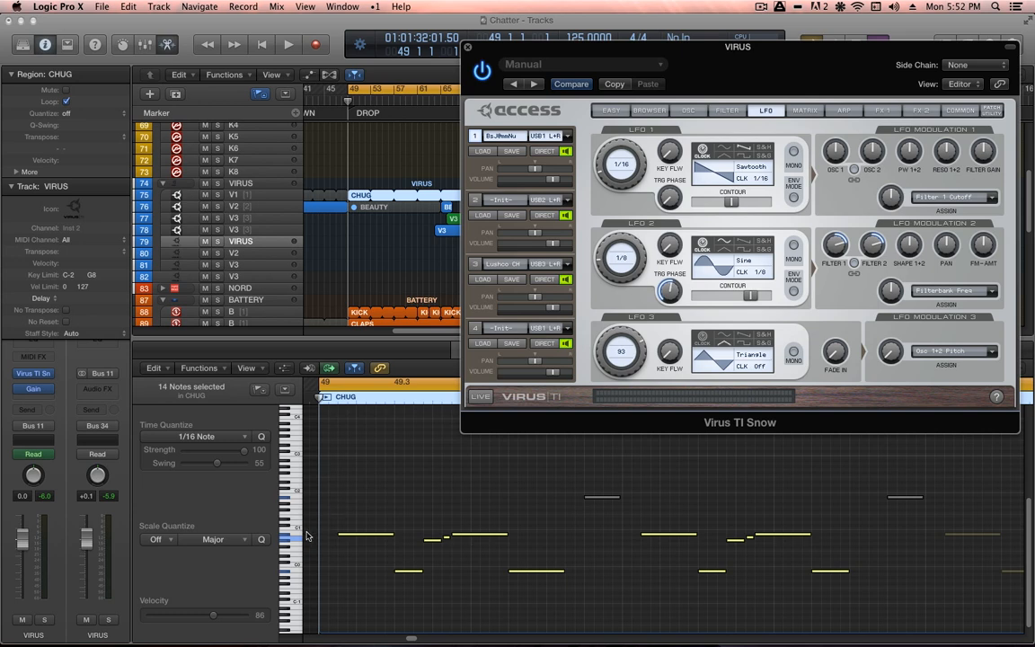
pyautogui.click(350, 509)
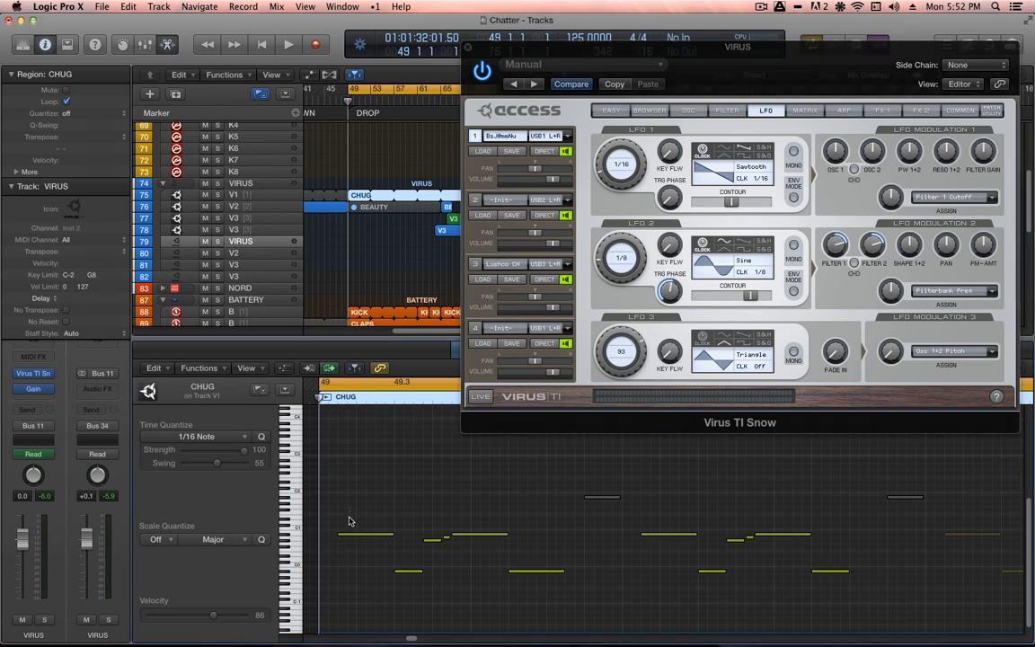
pyautogui.moveTo(334, 506); pyautogui.dragTo(381, 555)
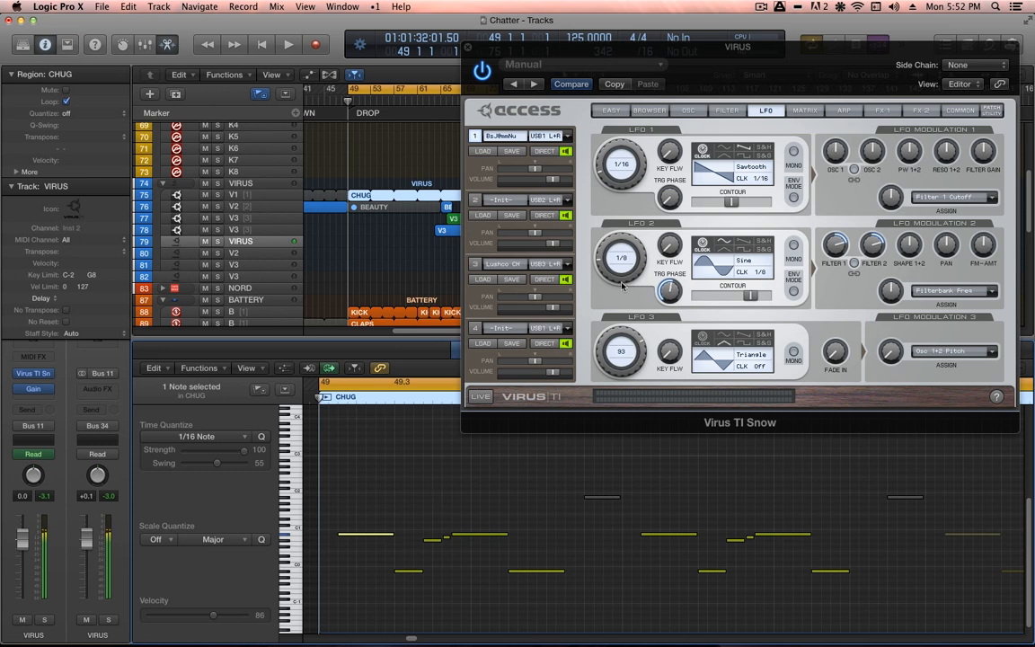
# - Review Virus TI Snow's patch browser and Easy page, and set the arpeggiator mode to Off before returning to the LFO settings
pyautogui.click(665, 109)
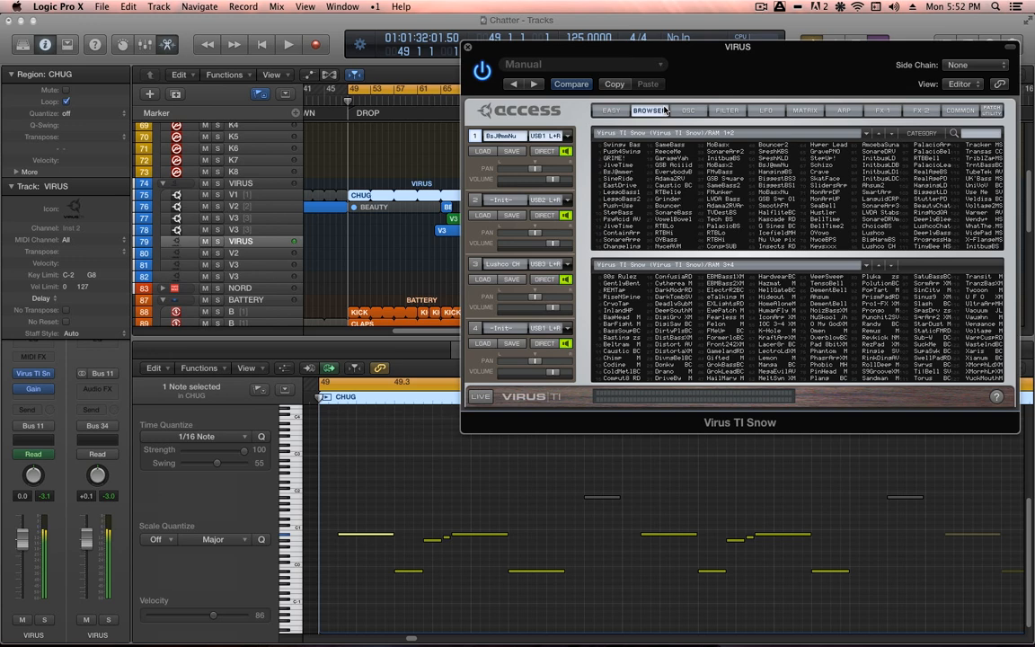
pyautogui.click(617, 111)
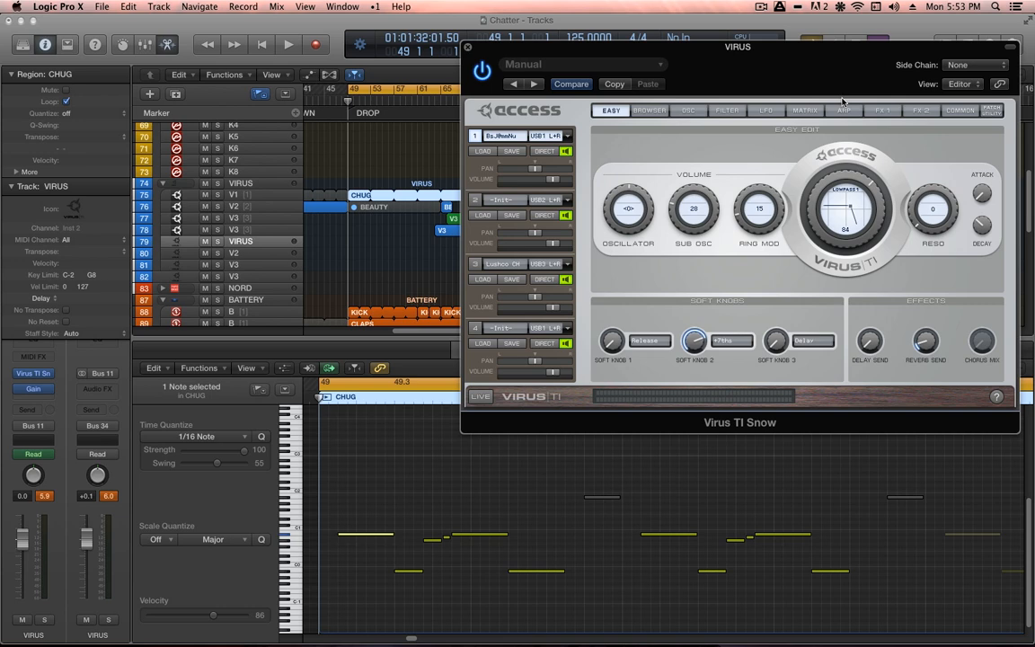
pyautogui.click(849, 110)
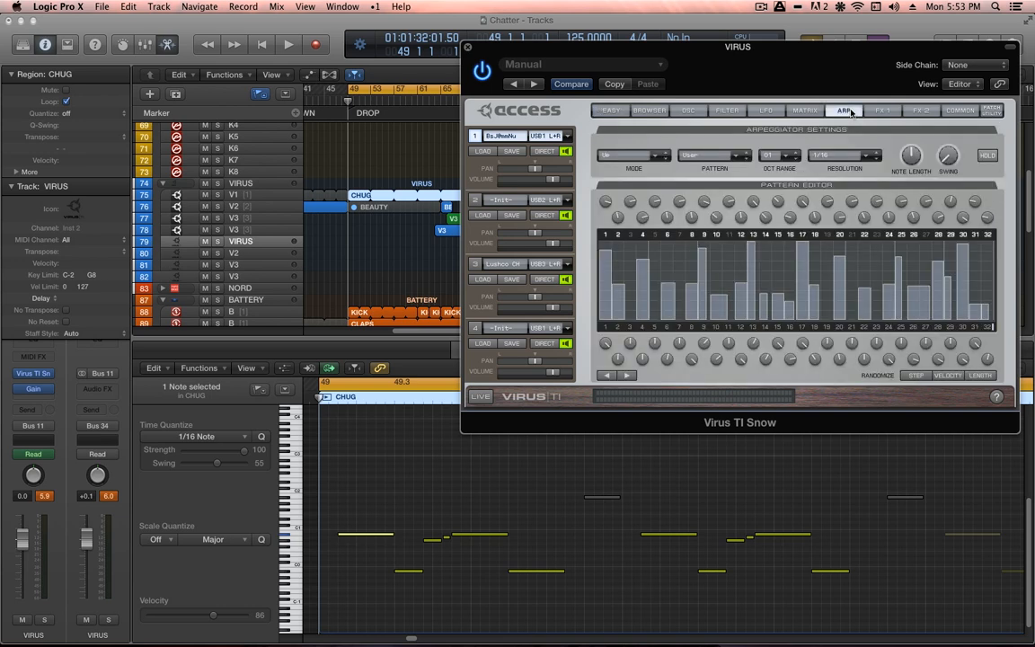
pyautogui.click(629, 154)
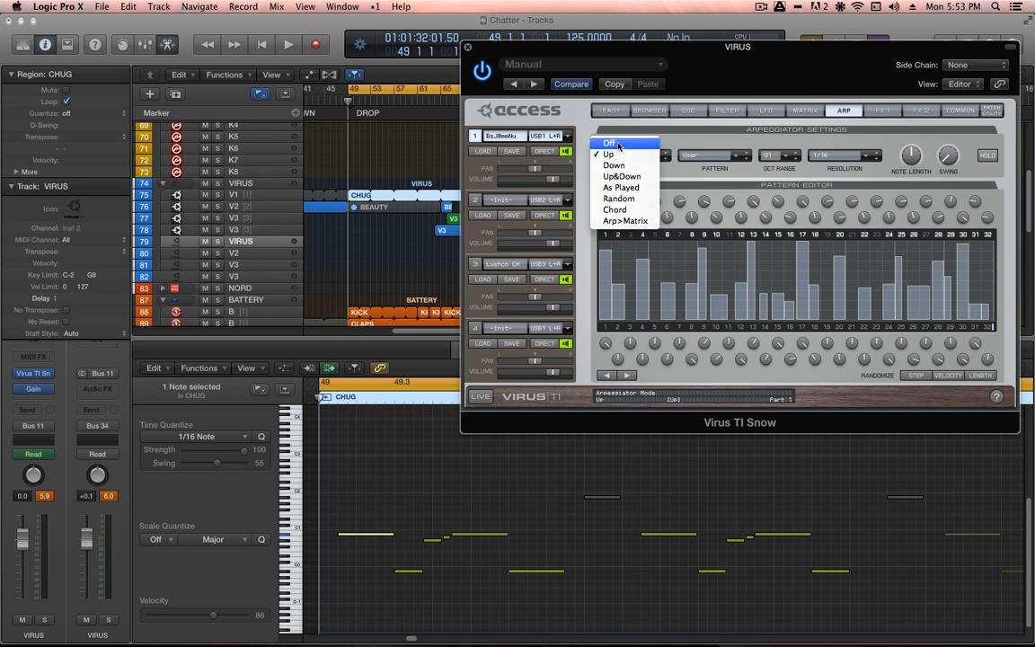
pyautogui.click(618, 145)
pyautogui.click(766, 110)
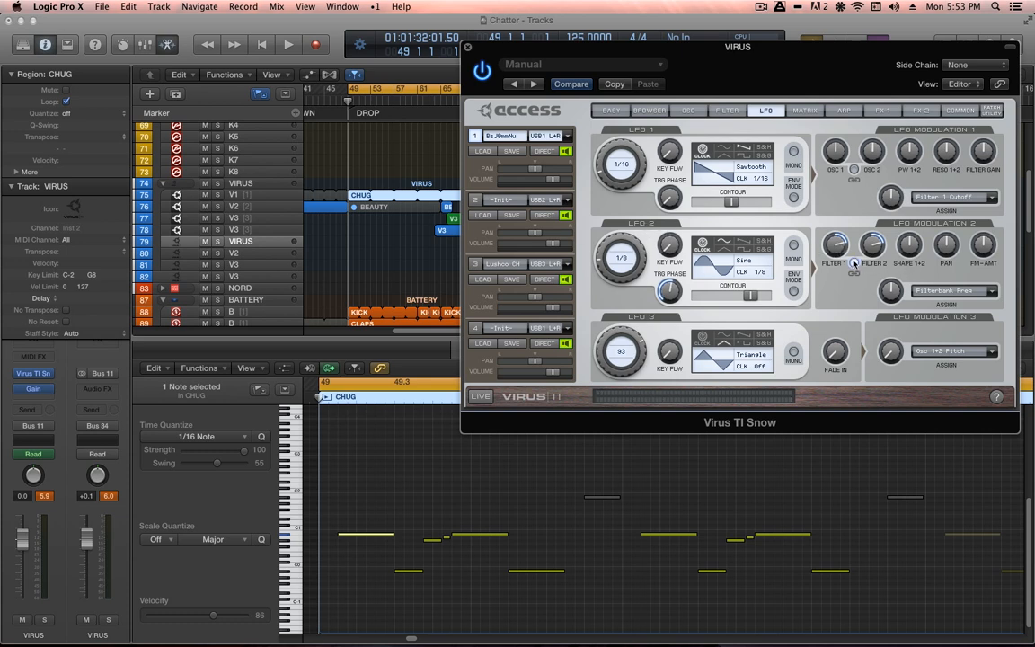
# - Turn LFO 2's linked Filter 1 and Filter 2 modulation down to none, and audition the CHUG part soloed and in the mix
pyautogui.moveTo(840, 248)
pyautogui.moveTo(840, 248); pyautogui.dragTo(840, 280)
pyautogui.click(366, 196)
pyautogui.hotkey('shift', 's')
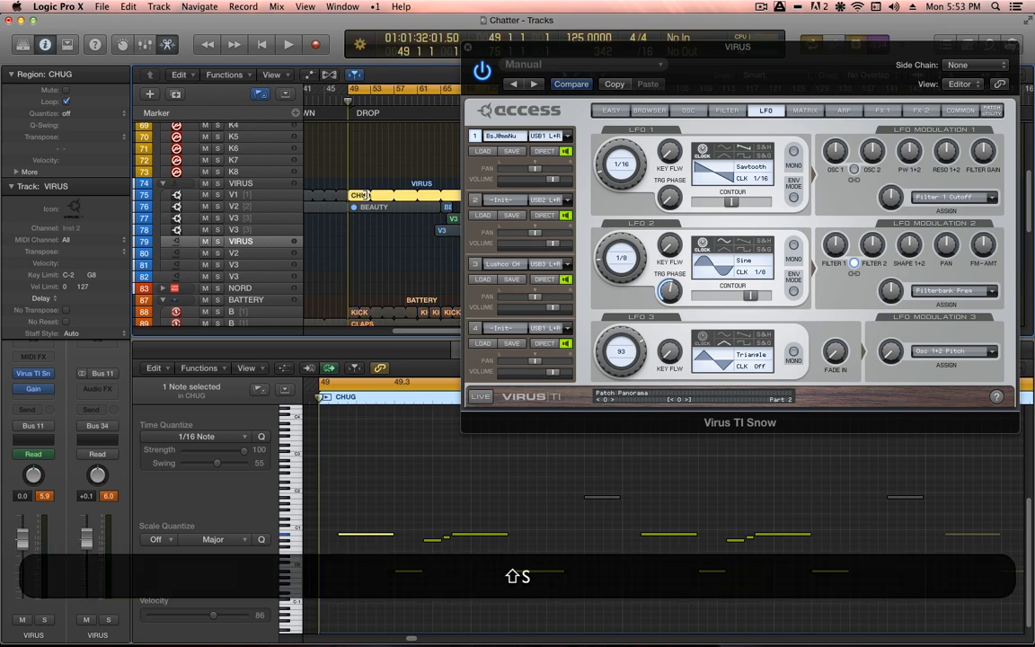
pyautogui.press('space')
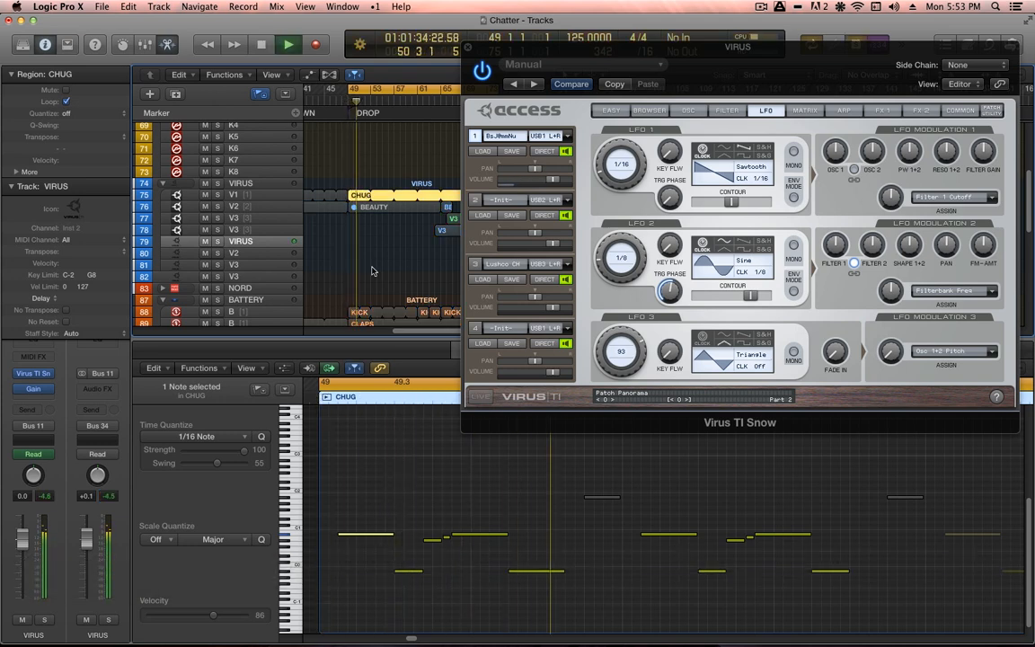
pyautogui.press('s')
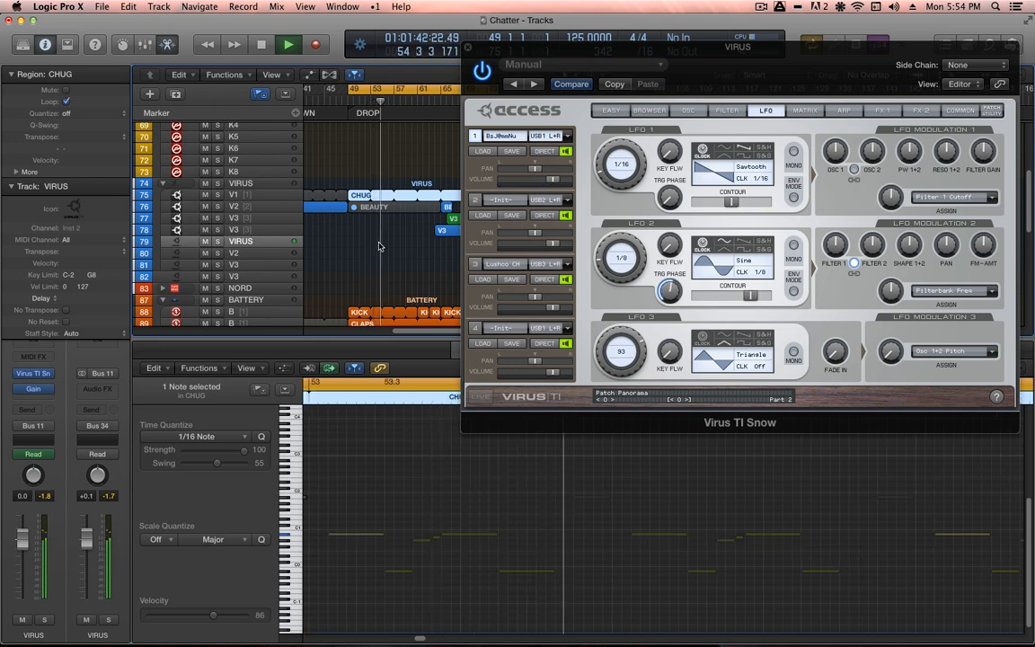
pyautogui.press('space')
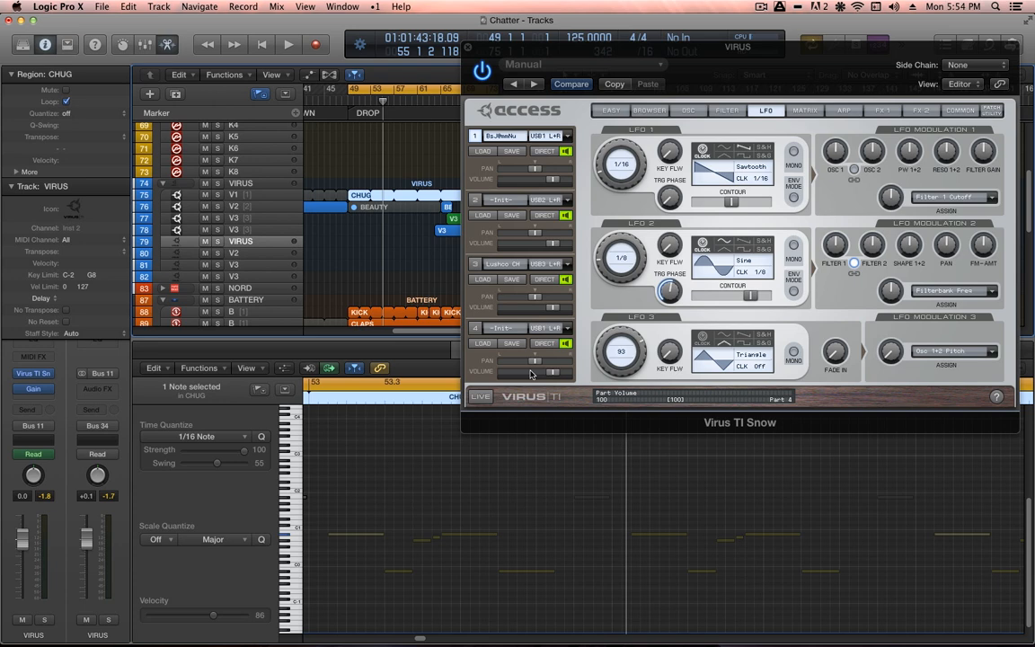
pyautogui.press('Return')
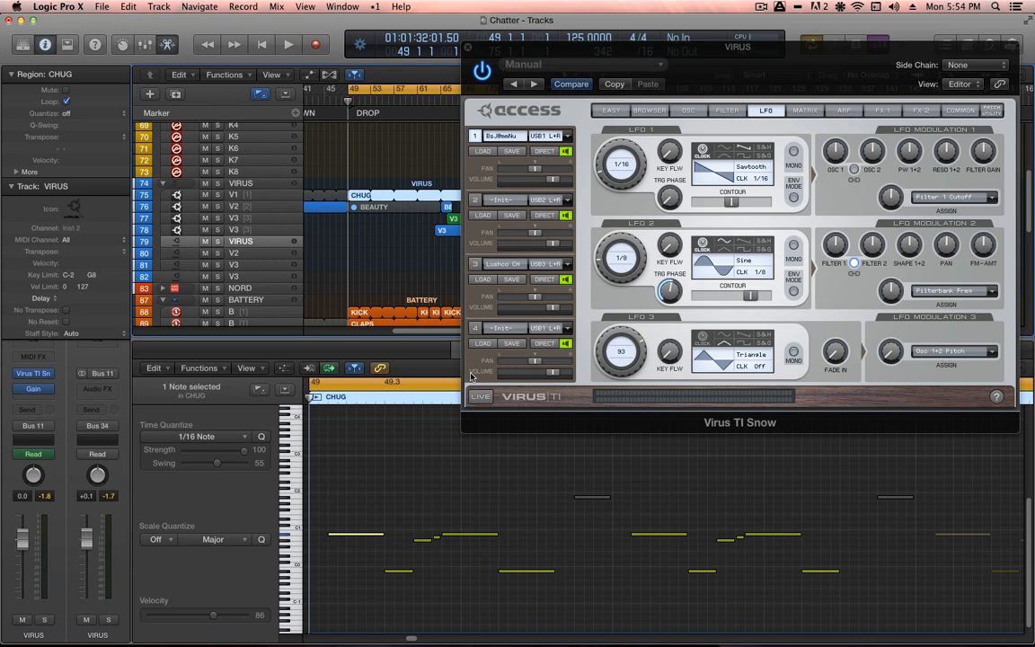
# - Set Virus TI Snow's arpeggiator mode to Up and select the short note before the second long C1-range note in CHUG
pyautogui.click(851, 112)
pyautogui.click(641, 156)
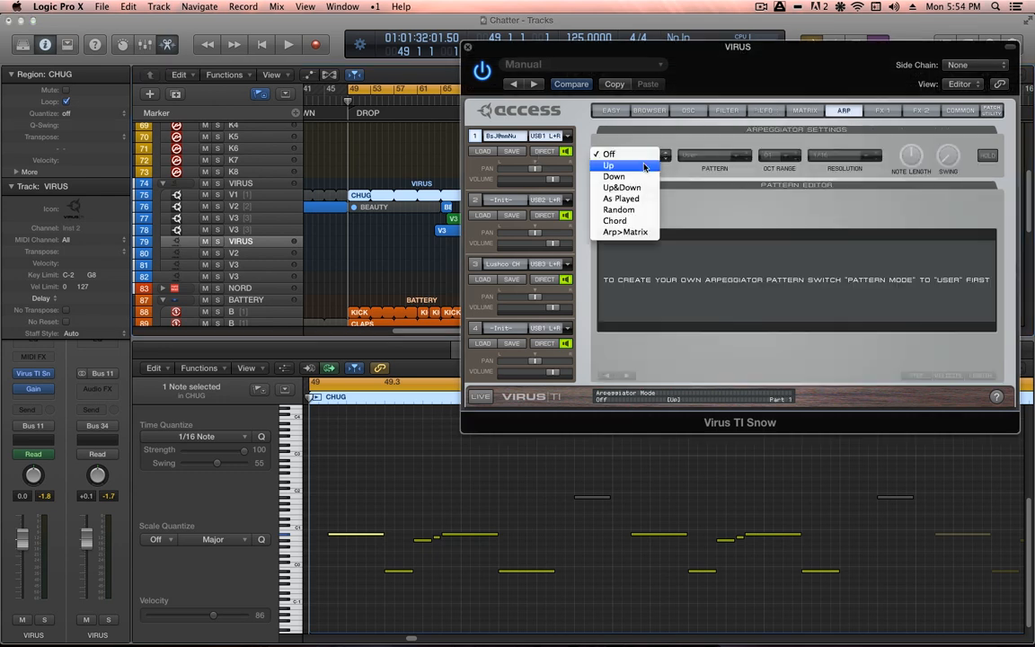
pyautogui.click(644, 167)
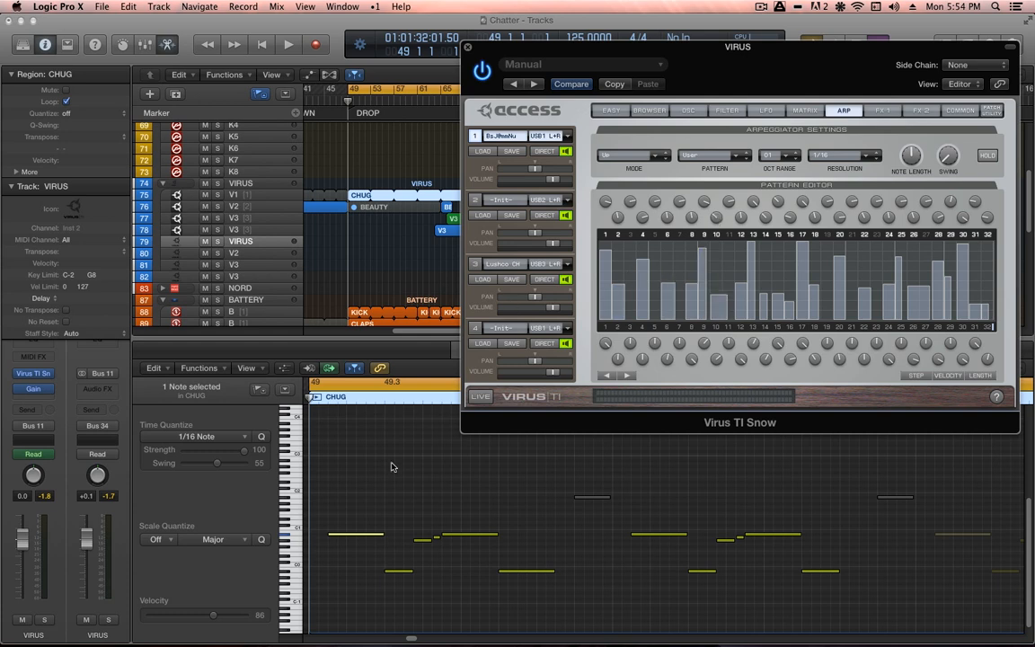
pyautogui.moveTo(480, 482); pyautogui.dragTo(298, 592)
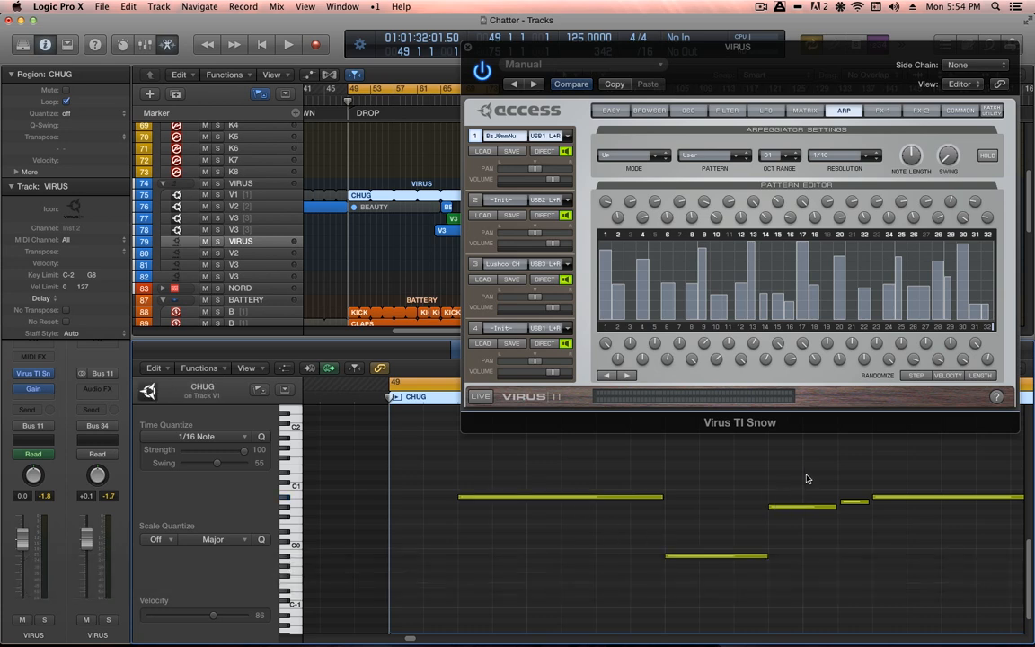
pyautogui.click(854, 501)
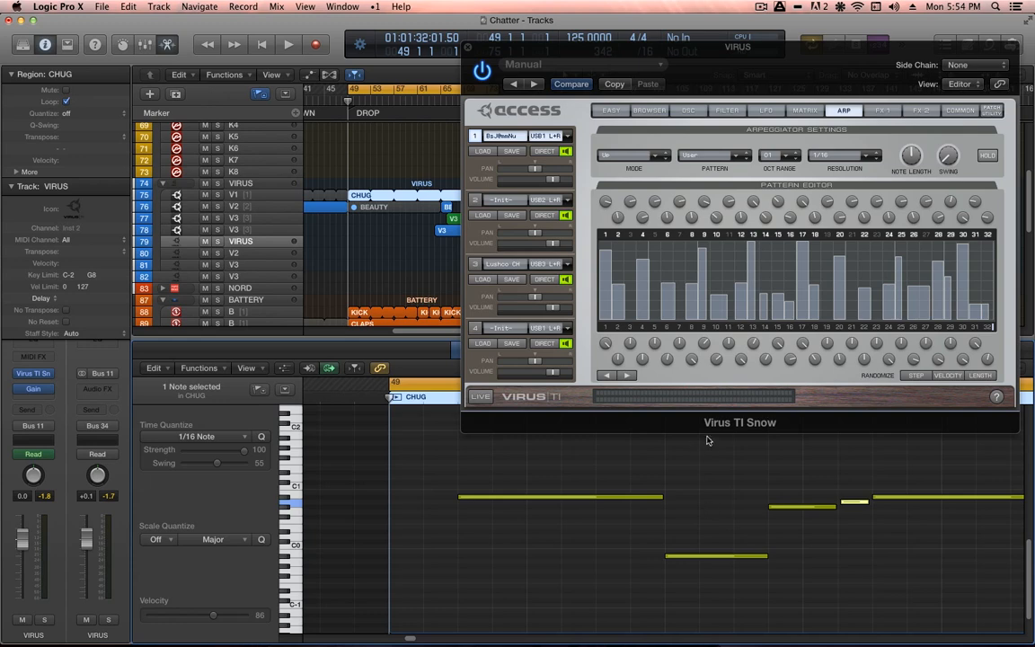
# - Audition the arpeggiated CHUG part from bar 49, in the mix and with the region soloed
pyautogui.press('space')
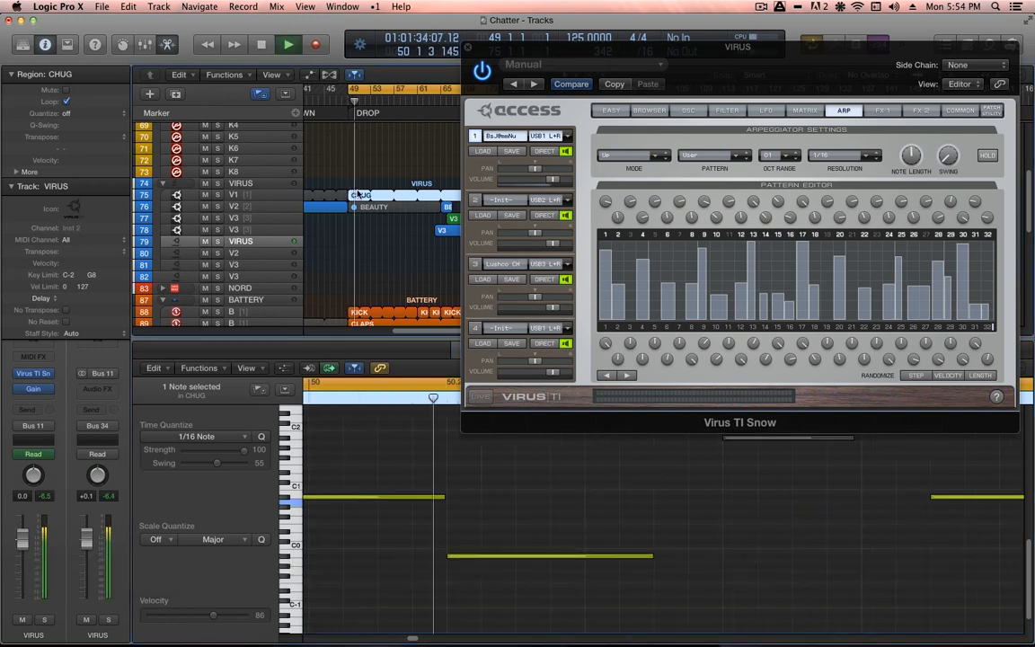
pyautogui.press('space')
pyautogui.press('space')
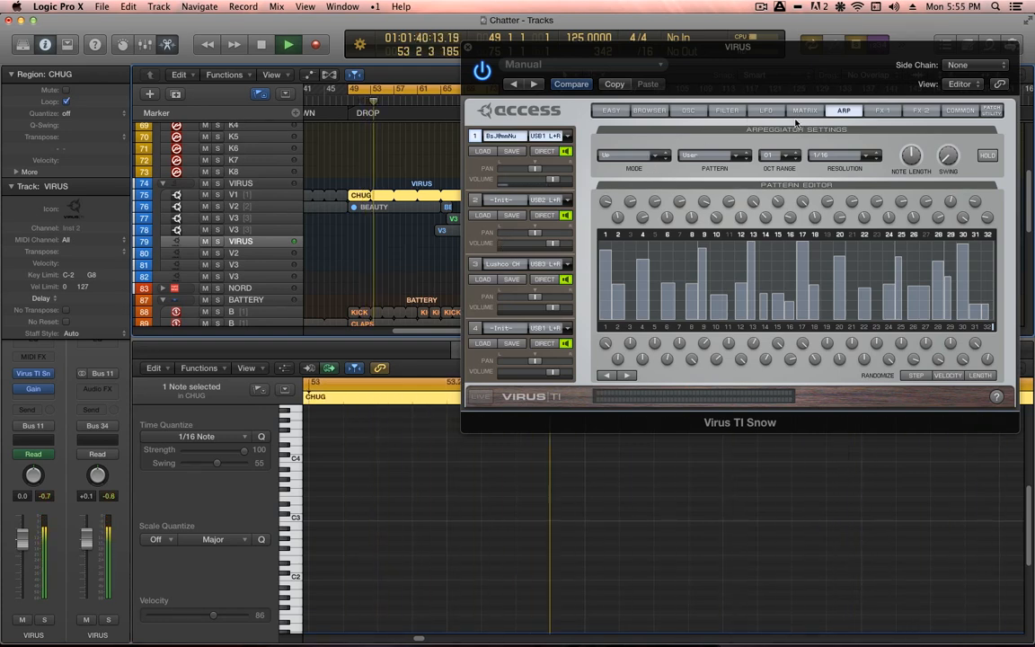
pyautogui.press('space')
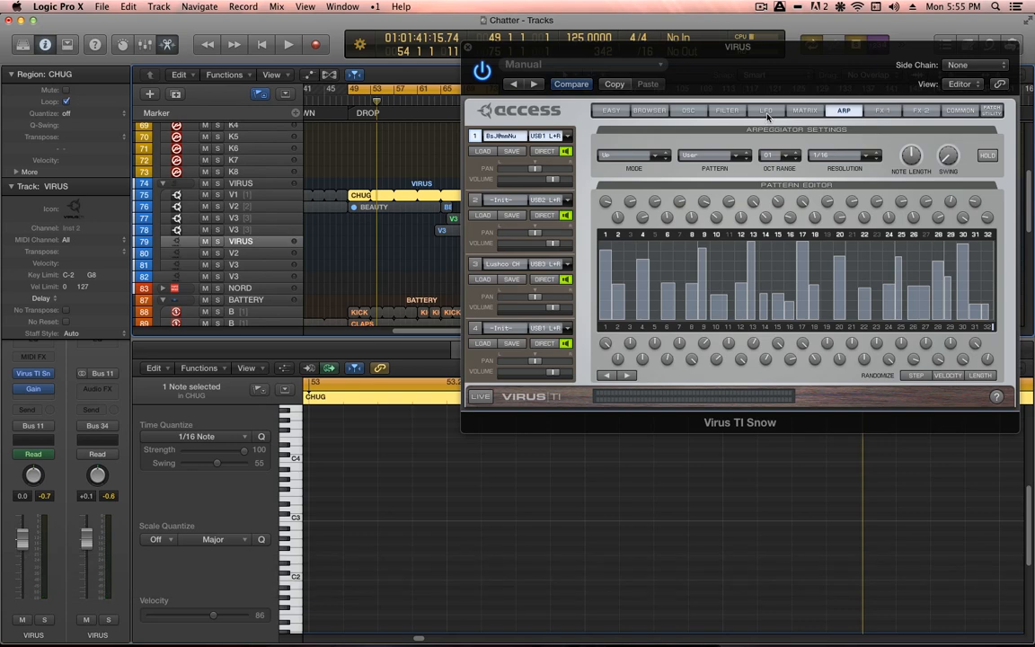
# - Raise LFO 2's linked Filter 1 and Filter 2 modulation while auditioning the CHUG part, soloed and in the mix
pyautogui.click(766, 111)
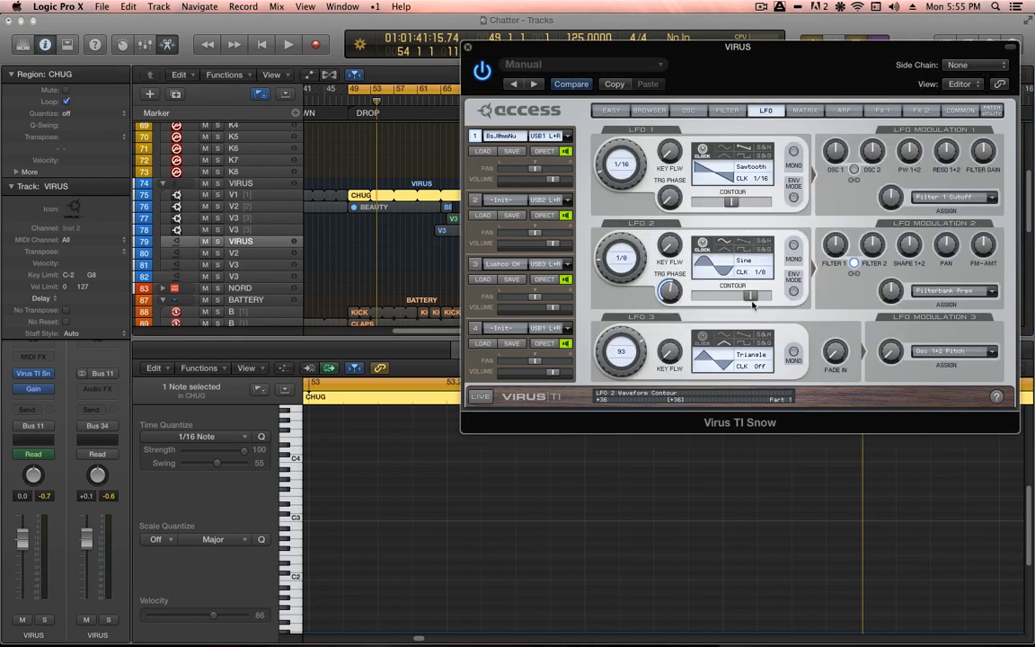
pyautogui.moveTo(823, 264)
pyautogui.mouseDown()
pyautogui.moveTo(832, 236)
pyautogui.moveTo(831, 250)
pyautogui.mouseUp()
pyautogui.press('space')
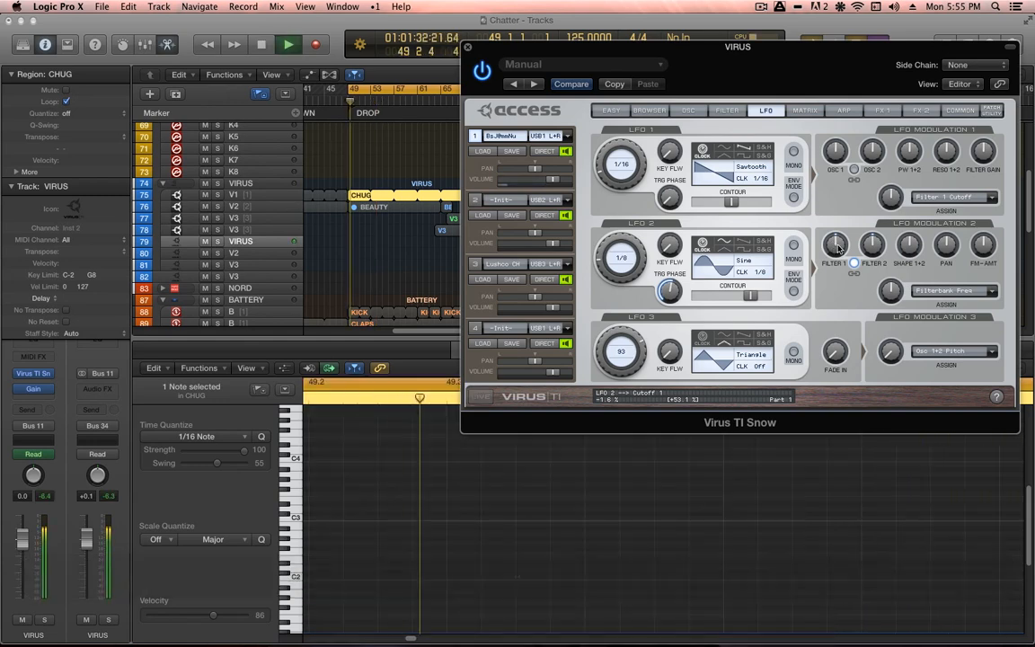
pyautogui.moveTo(836, 248); pyautogui.dragTo(834, 209)
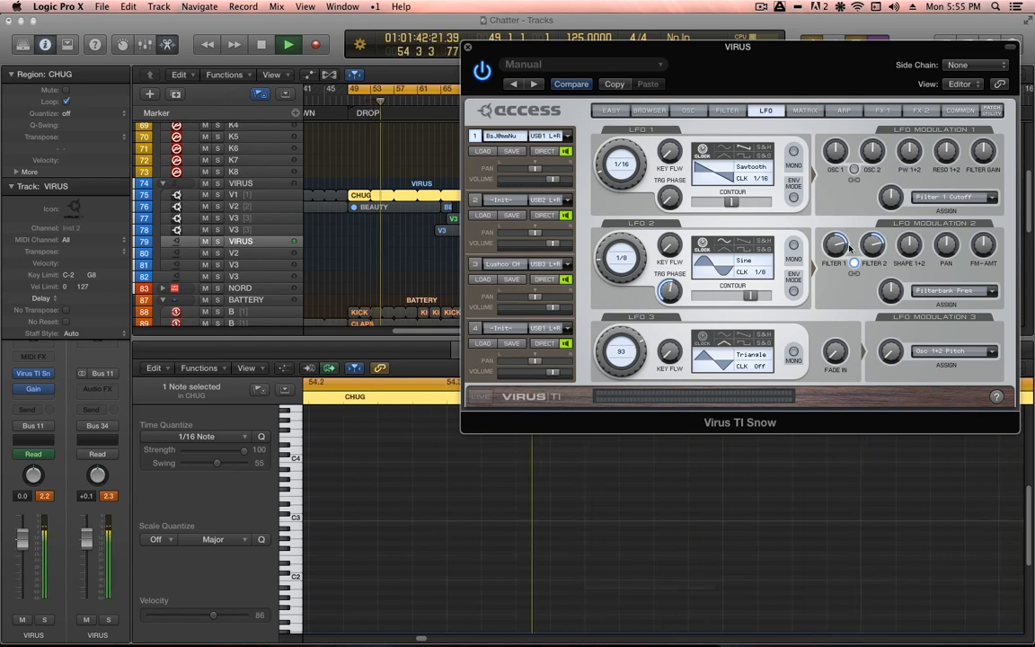
pyautogui.moveTo(836, 259)
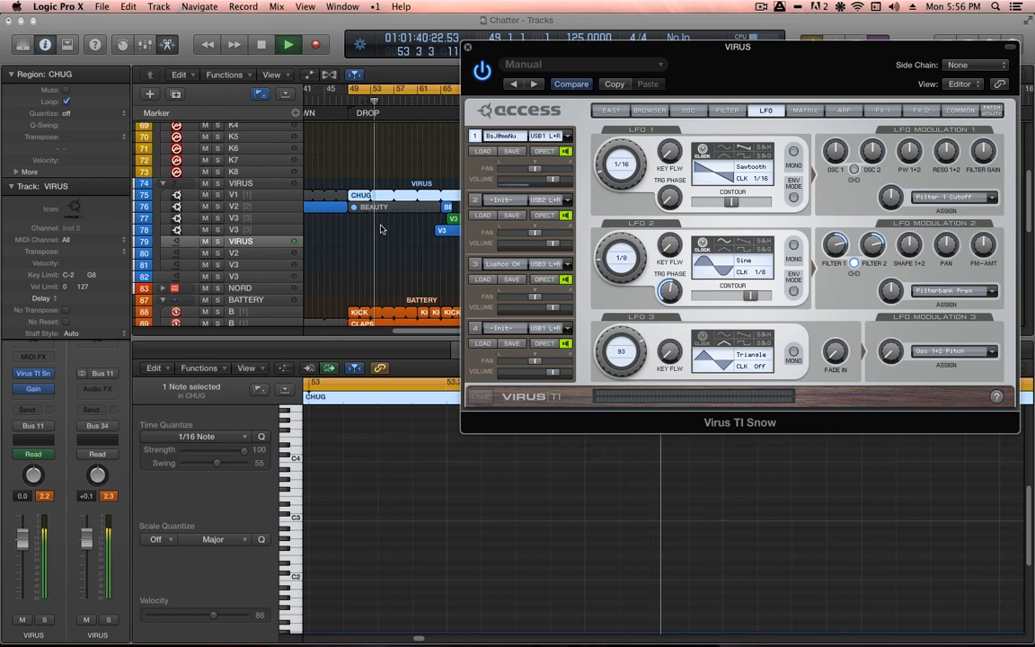
pyautogui.press('space')
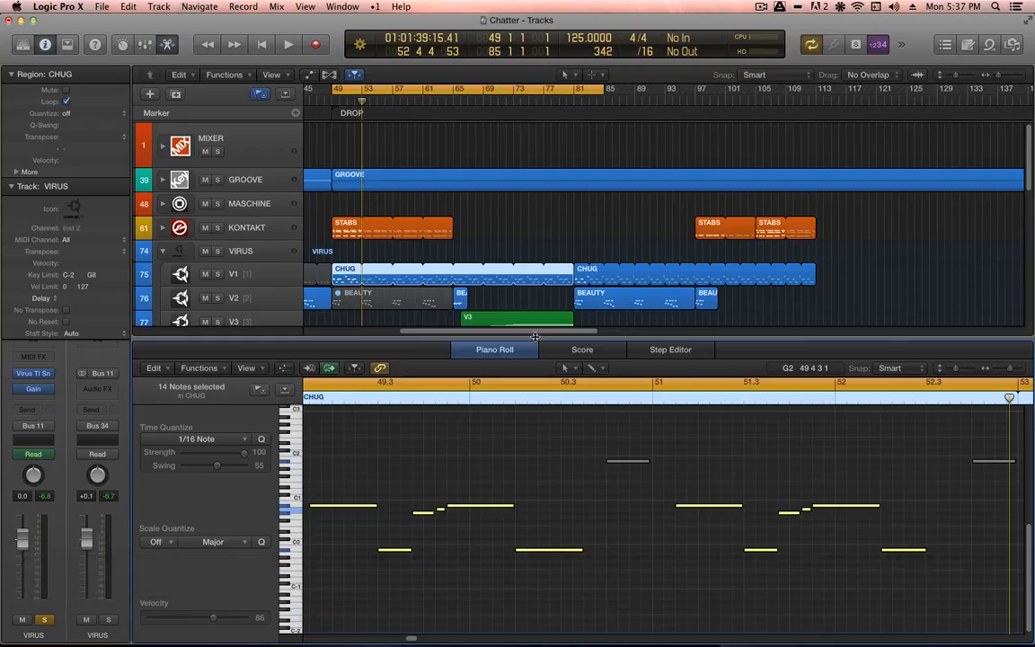
# - Clear the remaining track solos and audition the three selected STABS regions on KONTAKT's K1 track in solo from bar 1
pyautogui.press('p')
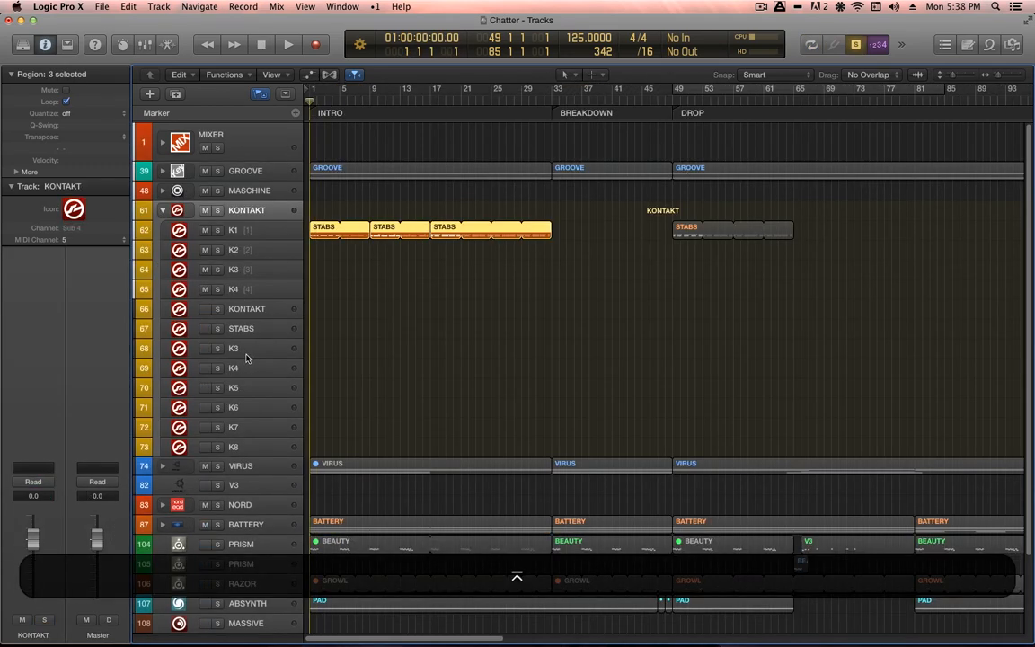
pyautogui.press('s')
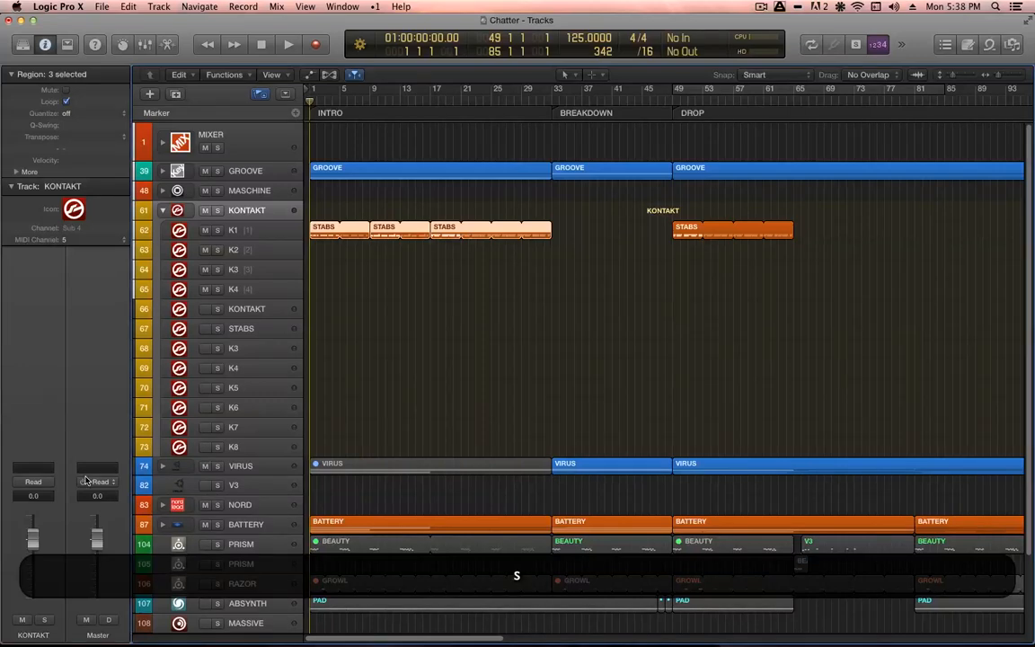
pyautogui.keyDown('alt'); pyautogui.click(45, 621); pyautogui.keyUp('alt')
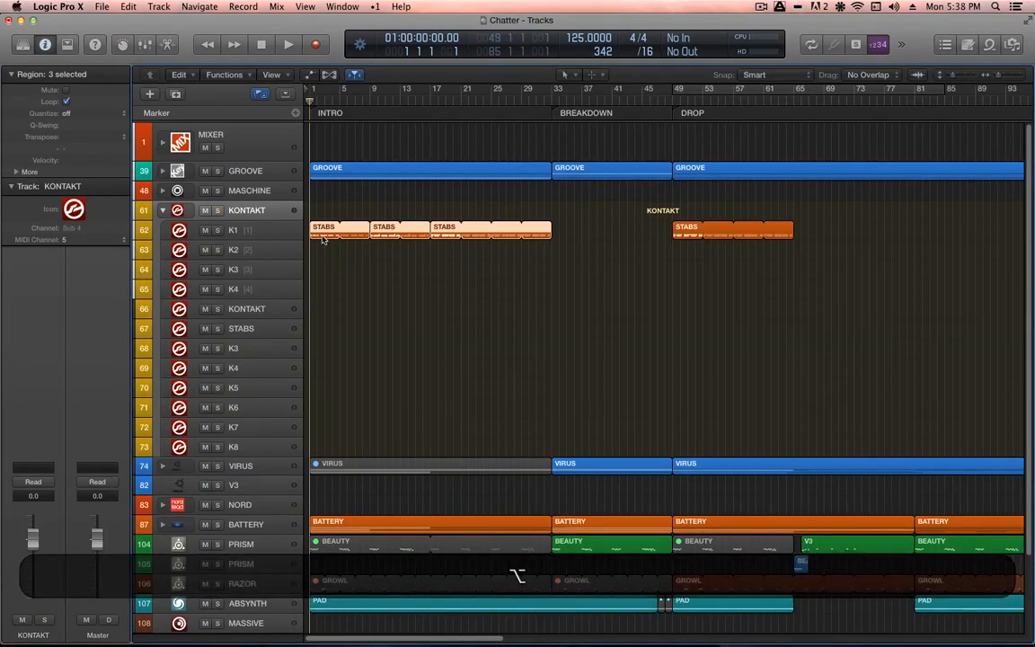
pyautogui.press('s')
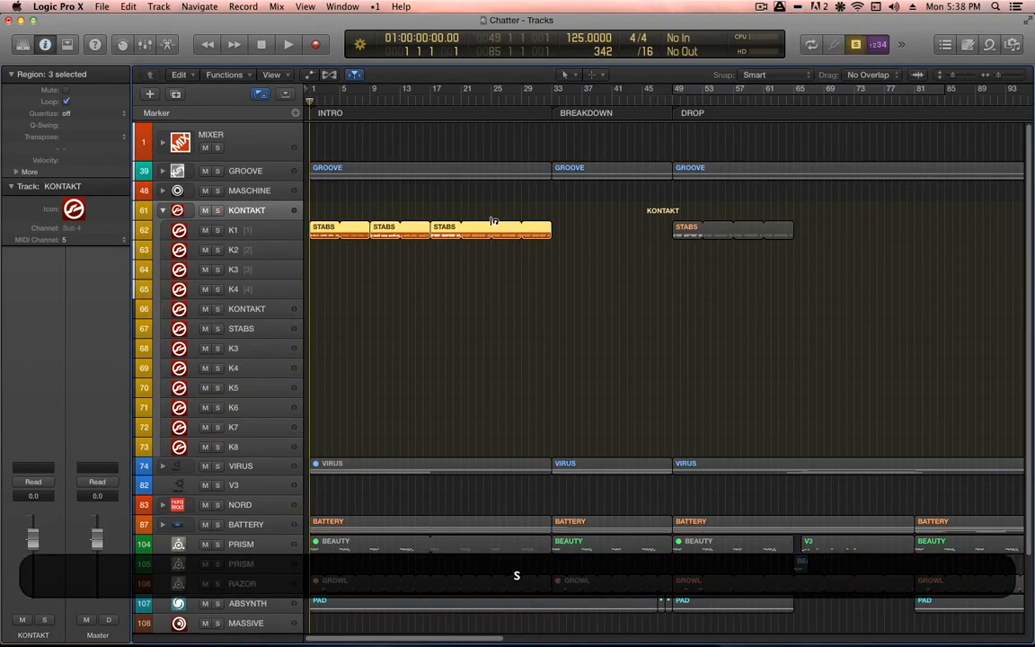
pyautogui.press('space')
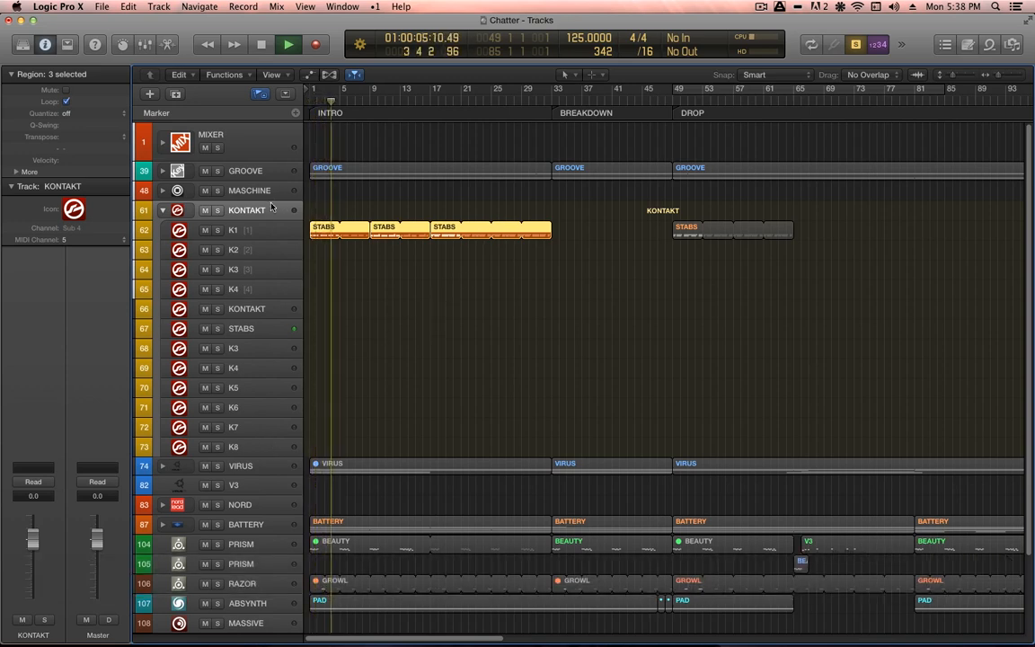
pyautogui.press('space')
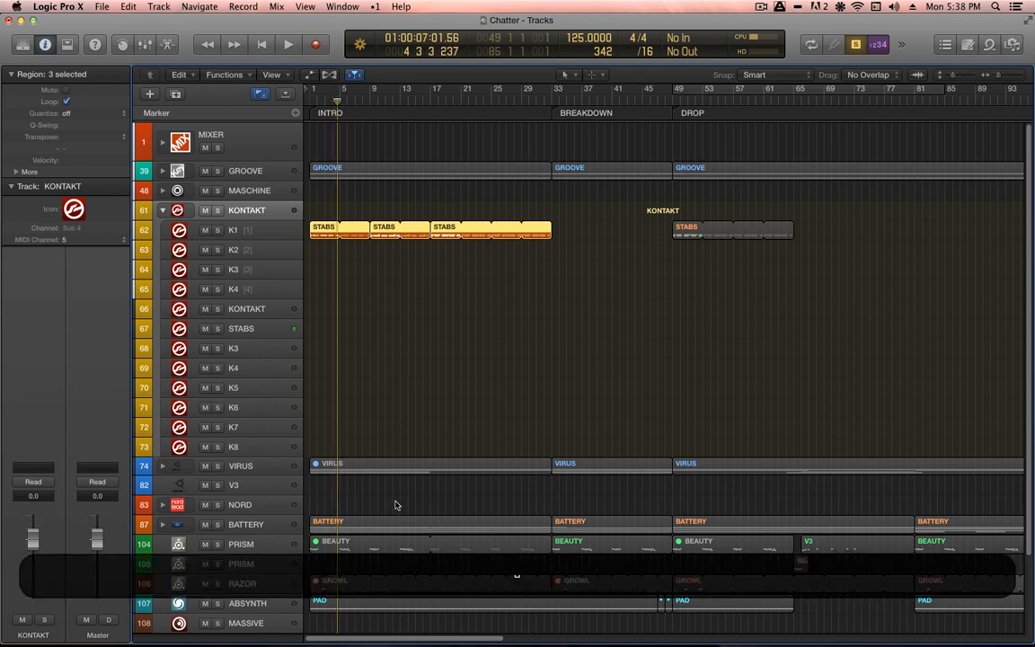
# - Expand the BATTERY track stack and open Battery 4 on its BATTERY instrument track
pyautogui.scroll(-3, 395, 505)
pyautogui.click(253, 479)
pyautogui.click(163, 474)
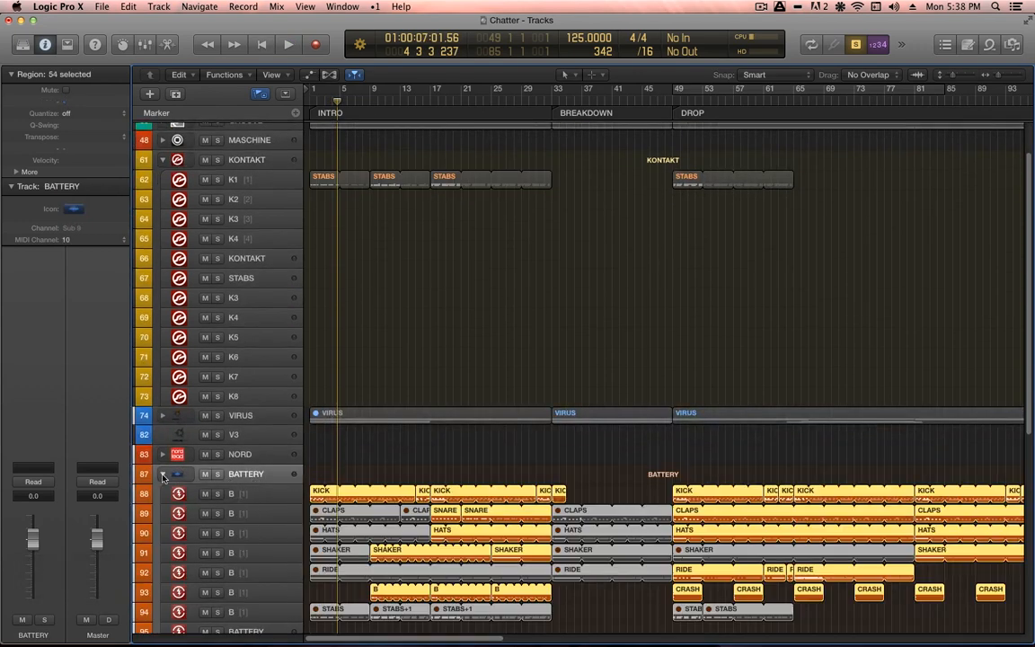
pyautogui.scroll(-4, 341, 526)
pyautogui.click(249, 530)
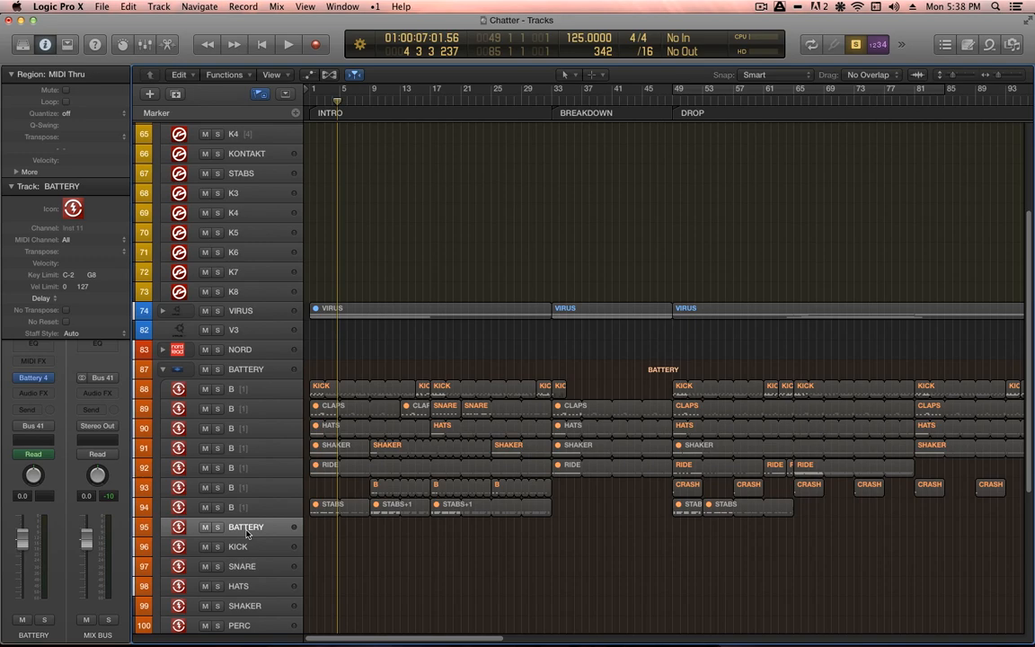
pyautogui.click(33, 378)
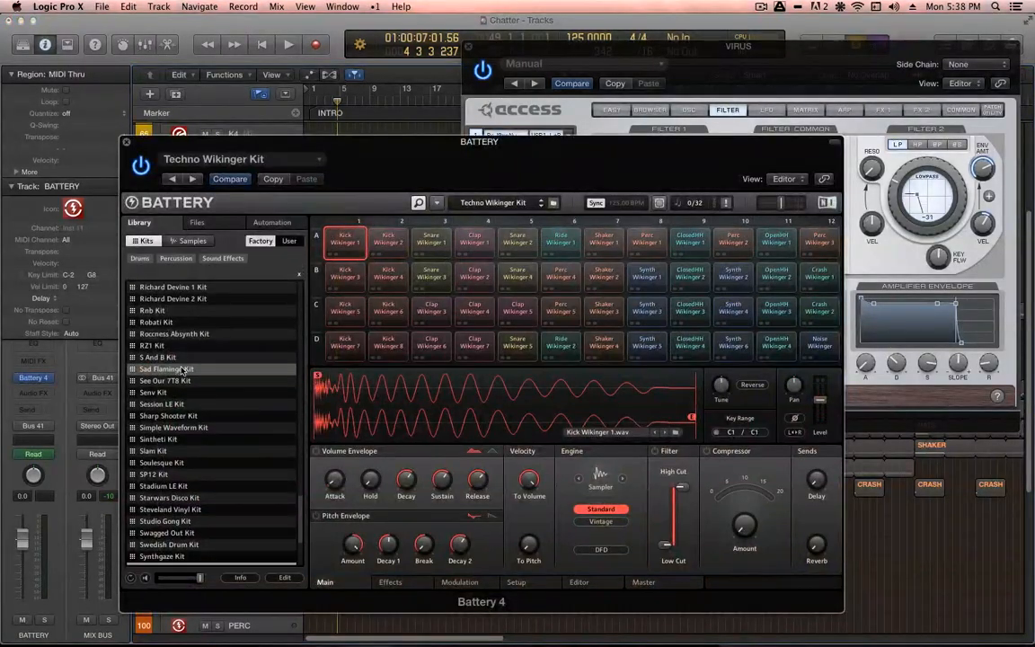
# - Audition the Synth Wikinger cells in rows B to D of the Techno Wikinger Kit
pyautogui.click(736, 280)
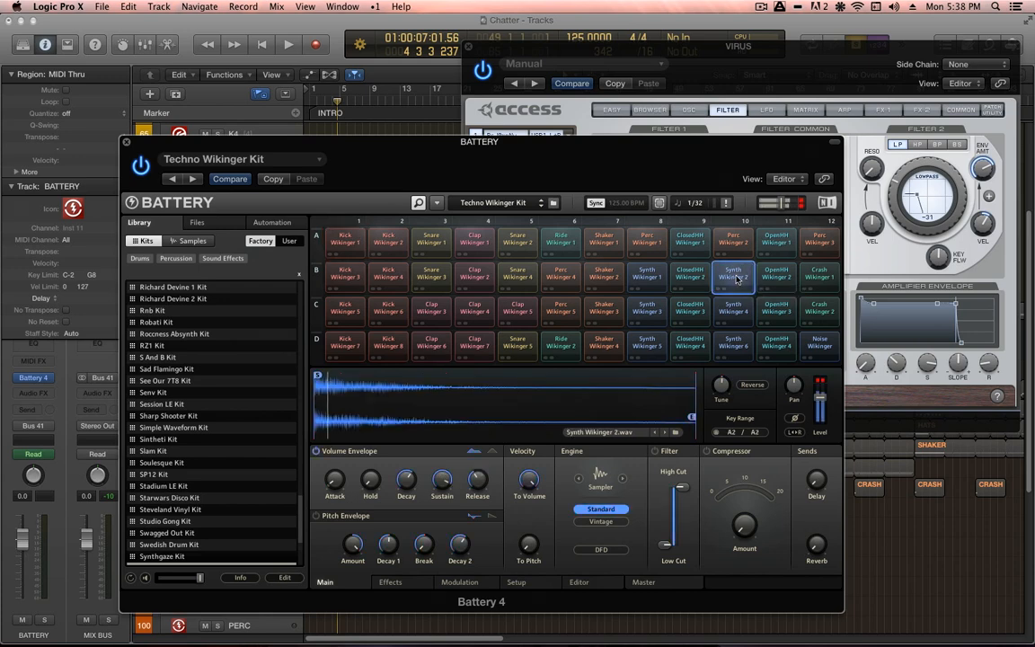
pyautogui.click(651, 274)
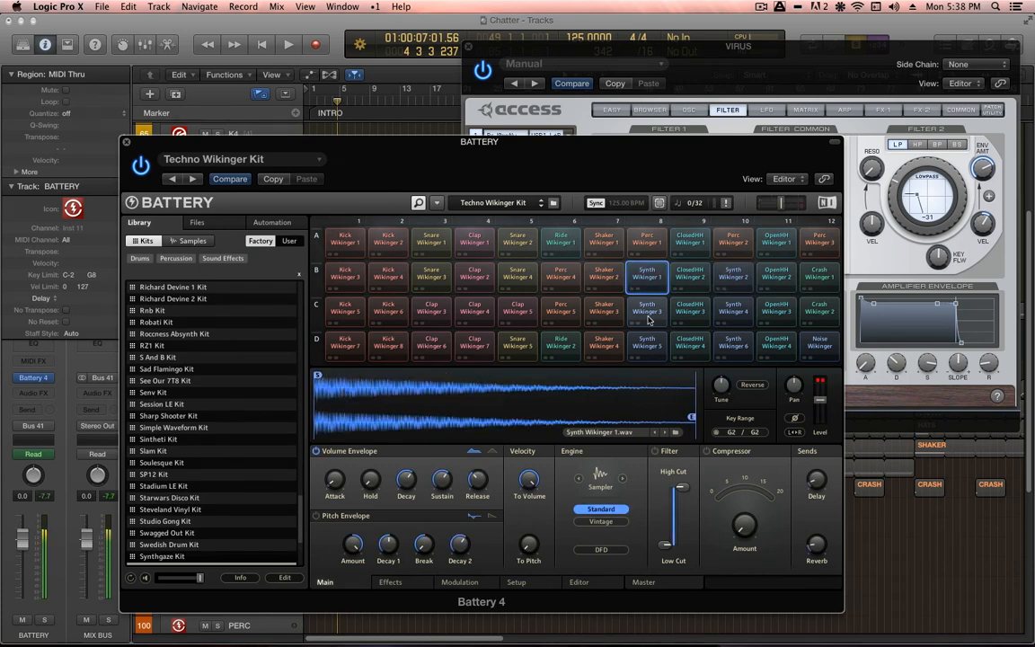
pyautogui.click(649, 310)
pyautogui.click(736, 314)
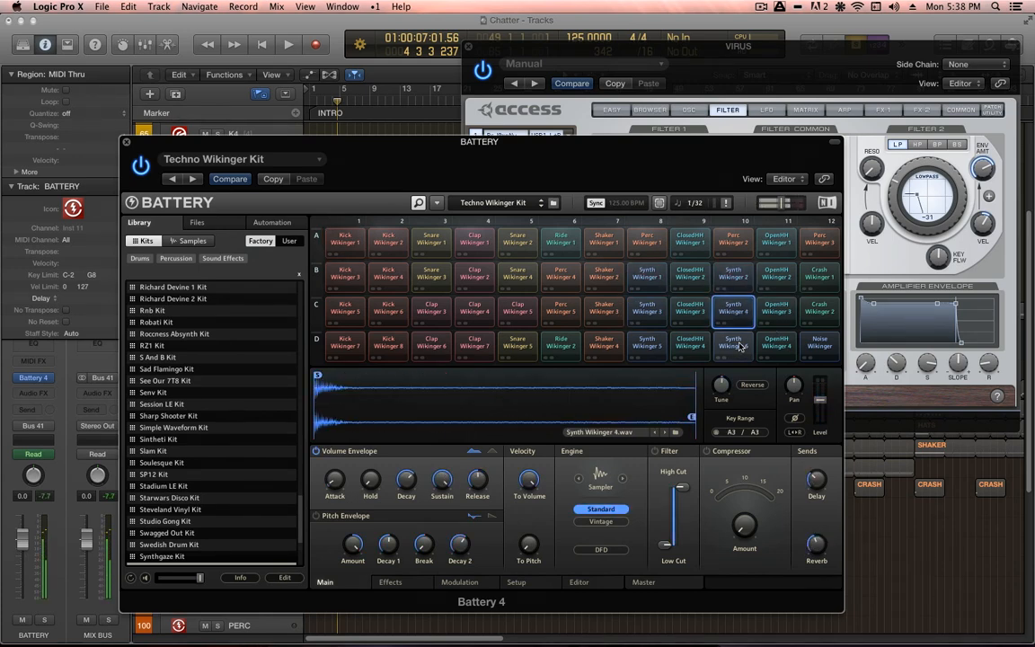
pyautogui.click(738, 343)
pyautogui.click(740, 317)
pyautogui.click(740, 283)
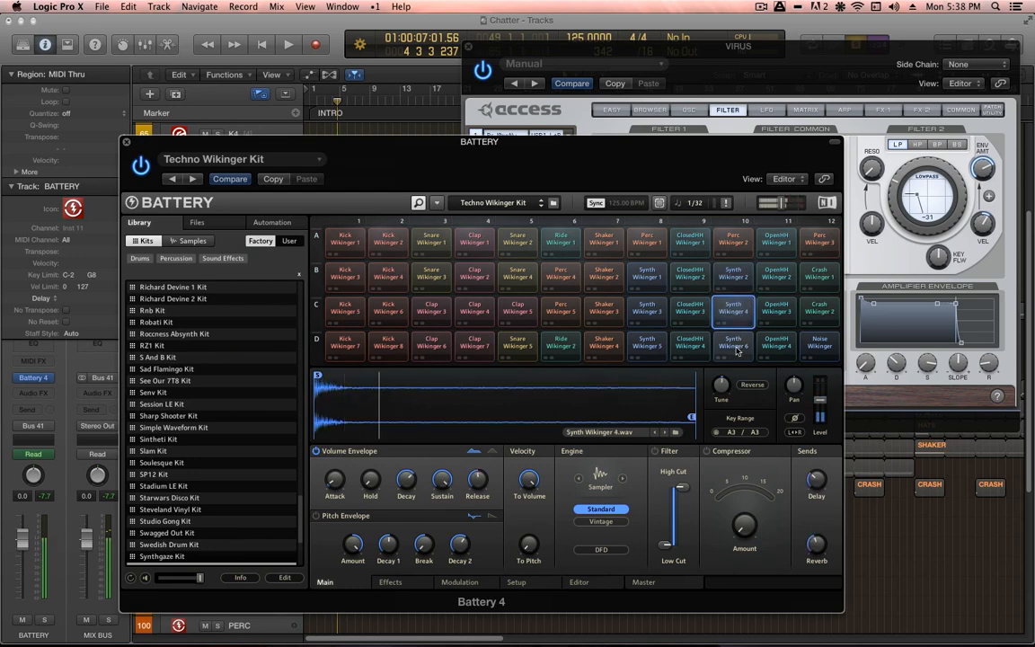
pyautogui.click(738, 345)
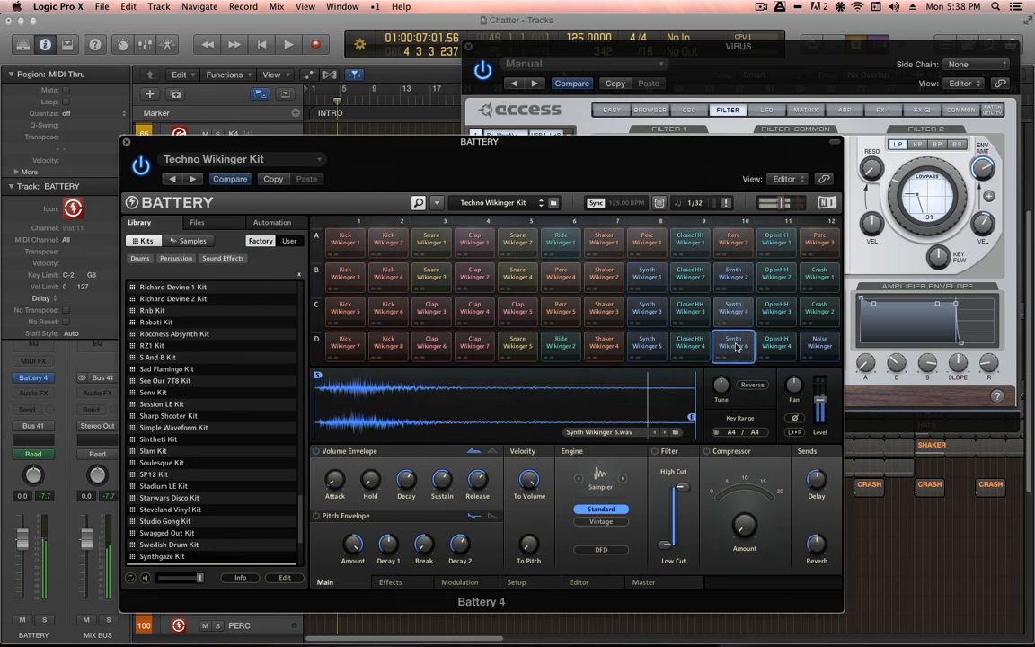
pyautogui.click(733, 277)
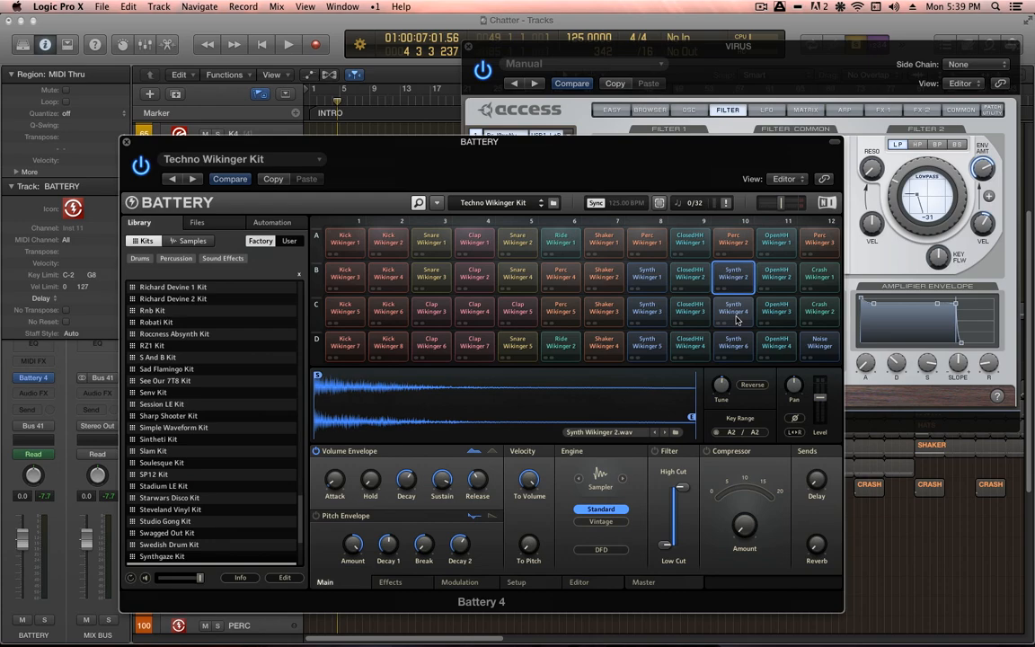
# - Close Battery 4, hide the remaining plug-in window, and turn off solo mode
pyautogui.moveTo(669, 166); pyautogui.dragTo(688, 186)
pyautogui.press('super+w')
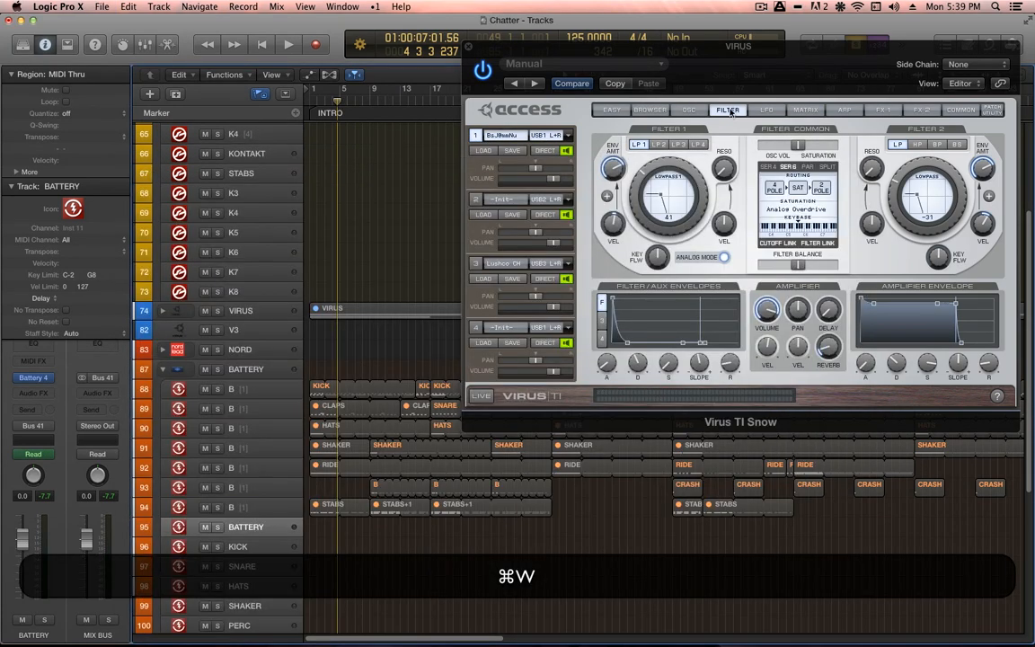
pyautogui.press('v')
pyautogui.press('s')
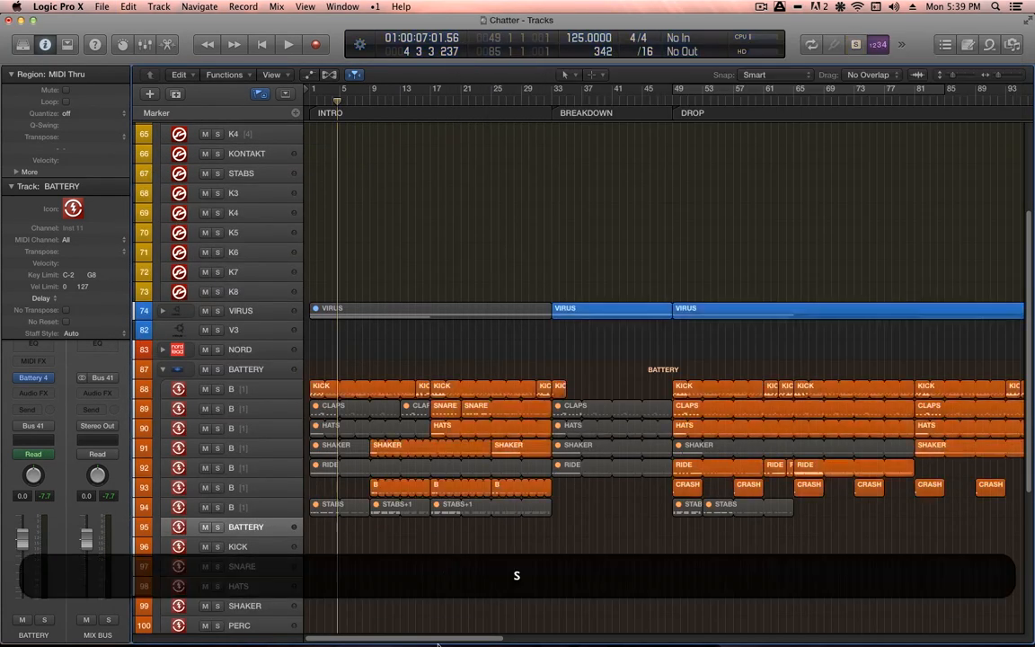
pyautogui.hotkey('alt', 's')
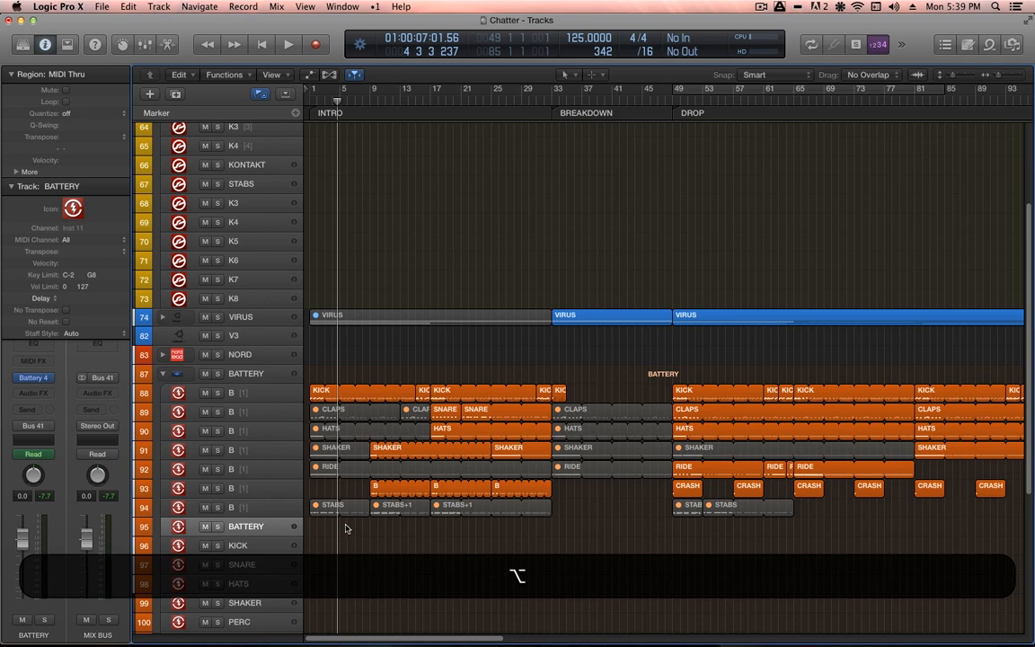
# - Select all five muted STABS and STABS+1 regions on the track directly above the BATTERY instrument track
pyautogui.click(288, 509)
pyautogui.moveTo(530, 562); pyautogui.dragTo(299, 437)
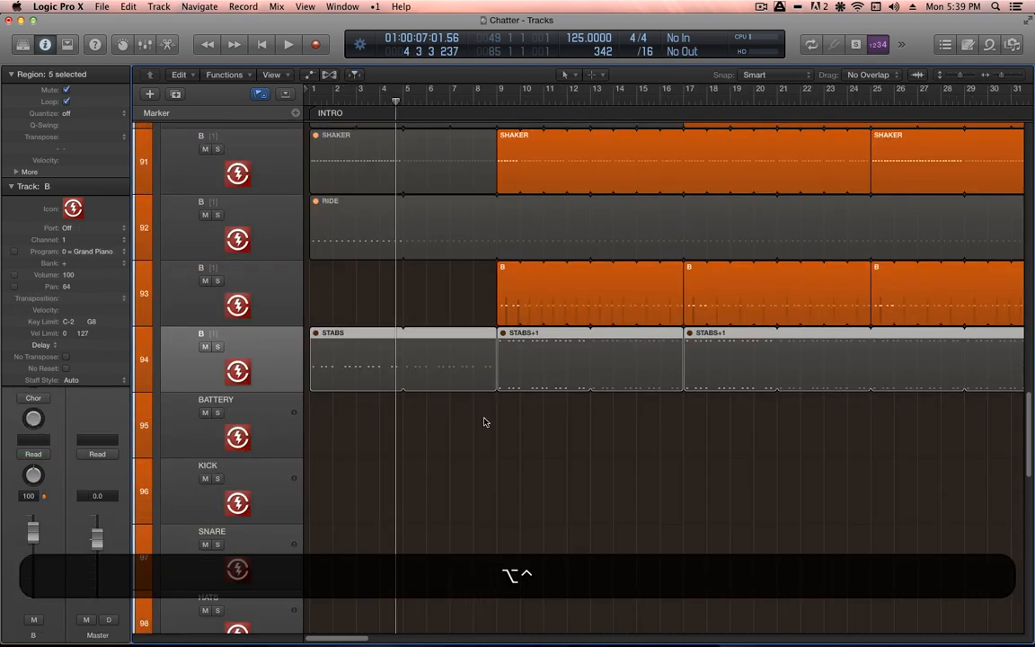
pyautogui.scroll(-5, 495, 419)
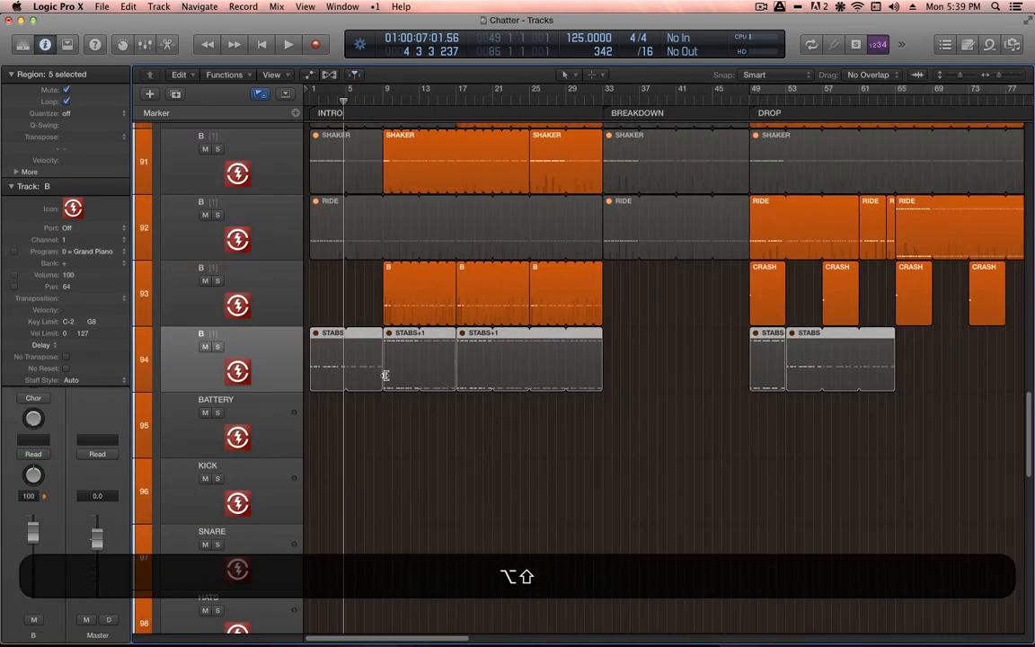
pyautogui.moveTo(469, 443); pyautogui.dragTo(378, 366)
pyautogui.scroll(-2, 505, 409)
pyautogui.scroll(-1, 505, 409)
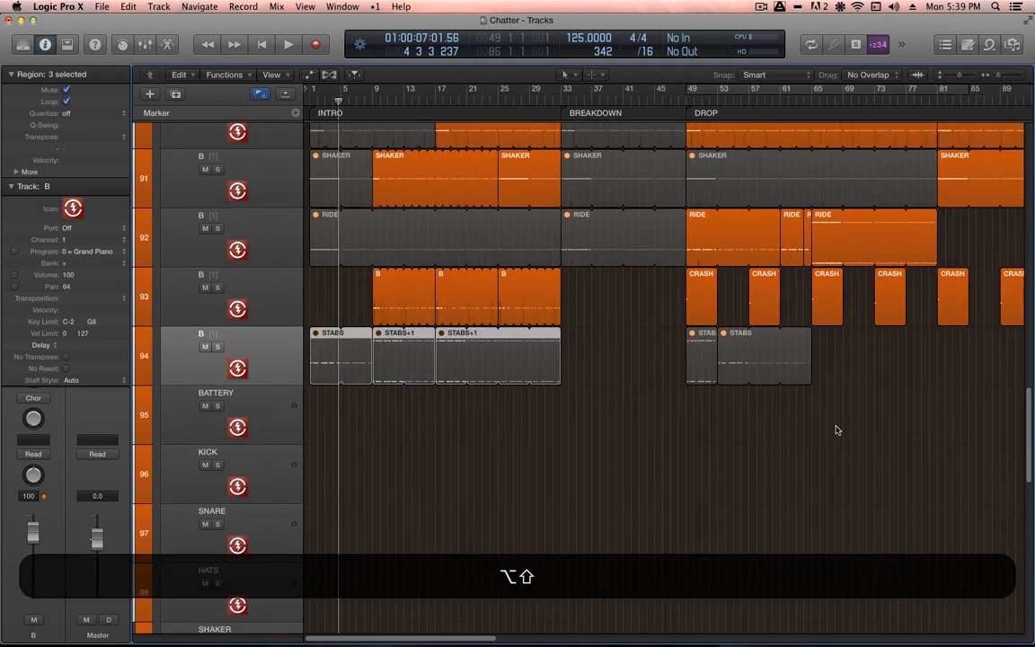
pyautogui.moveTo(804, 430); pyautogui.dragTo(312, 360)
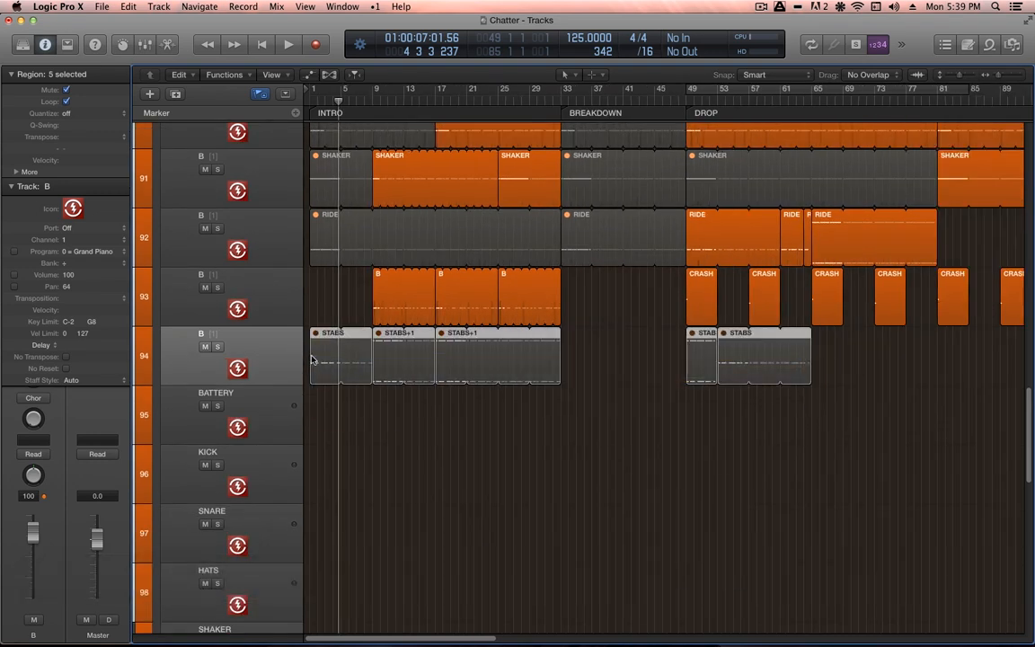
# - Open the KONTAKT track's Kontakt instrument, close the Virus window, place the Kontakt window beside the arrangement and select track K1
pyautogui.scroll(-5, 457, 433)
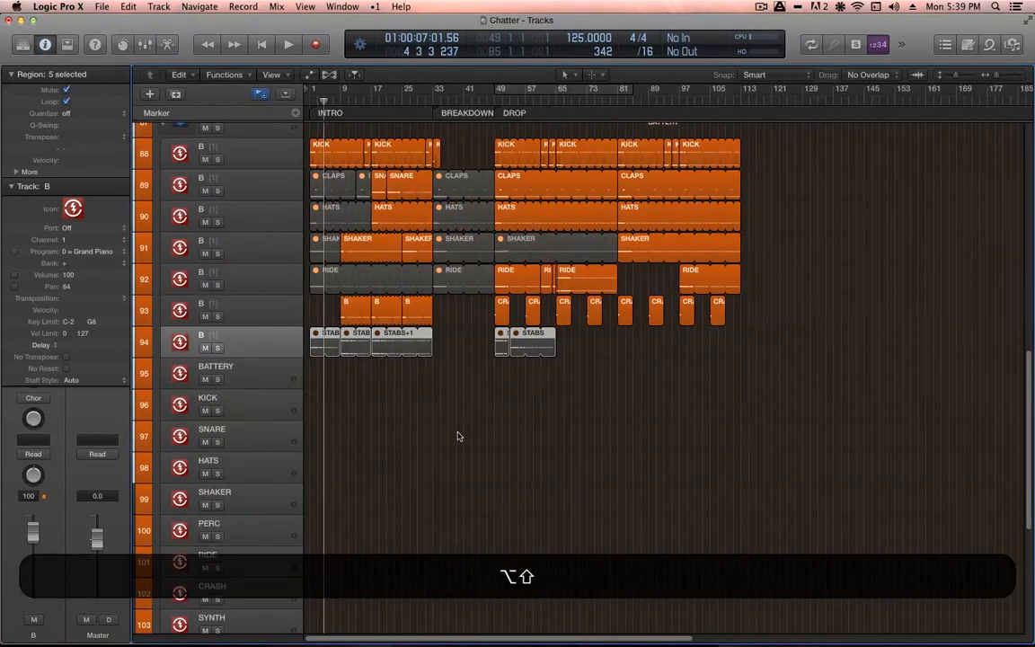
pyautogui.moveTo(551, 374); pyautogui.dragTo(410, 304)
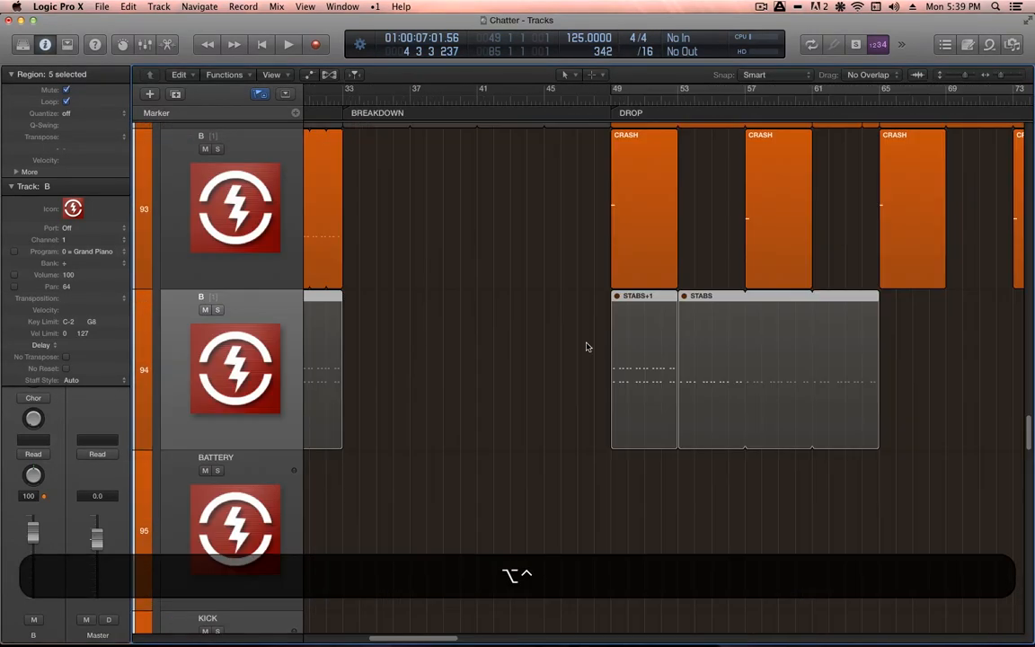
pyautogui.keyDown('ctrl'); pyautogui.keyDown('alt'); pyautogui.click(506, 353); pyautogui.keyUp('alt'); pyautogui.keyUp('ctrl')
pyautogui.scroll(-5, 509, 353)
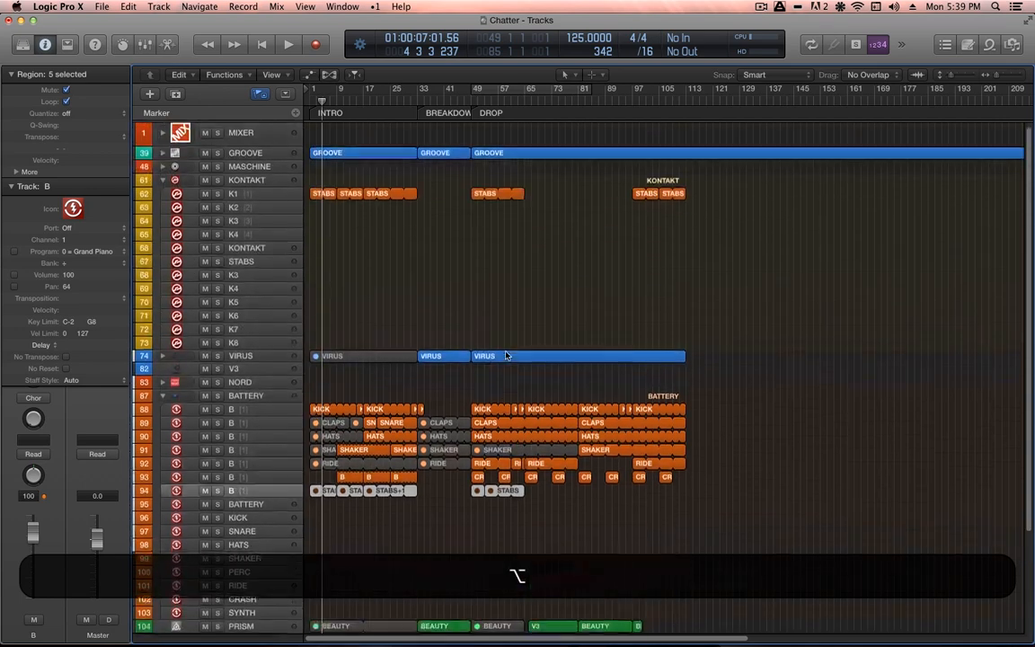
pyautogui.click(259, 252)
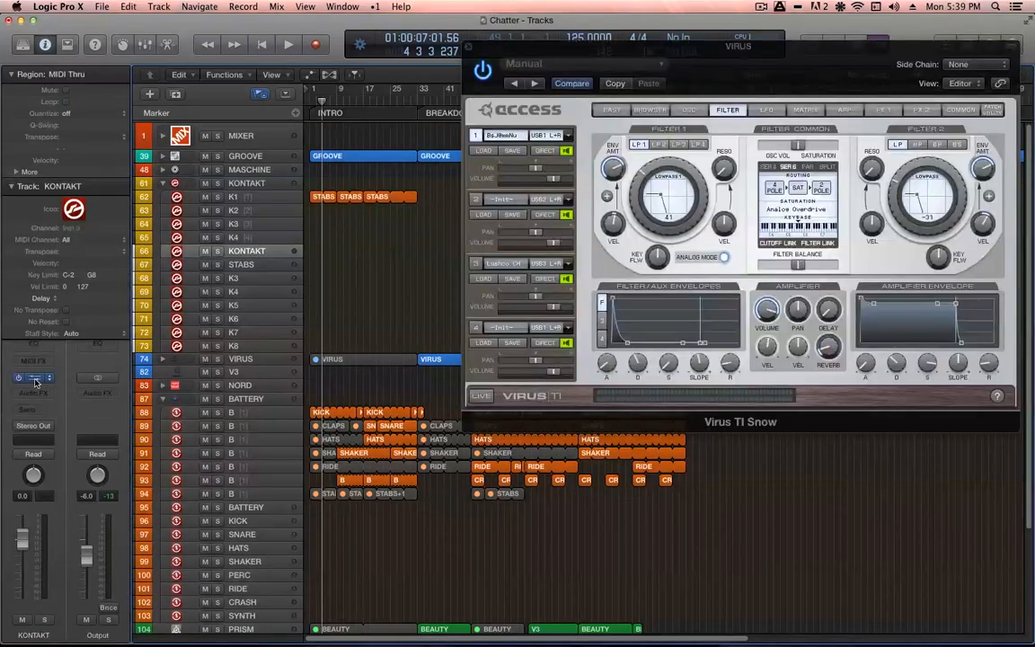
pyautogui.press('v')
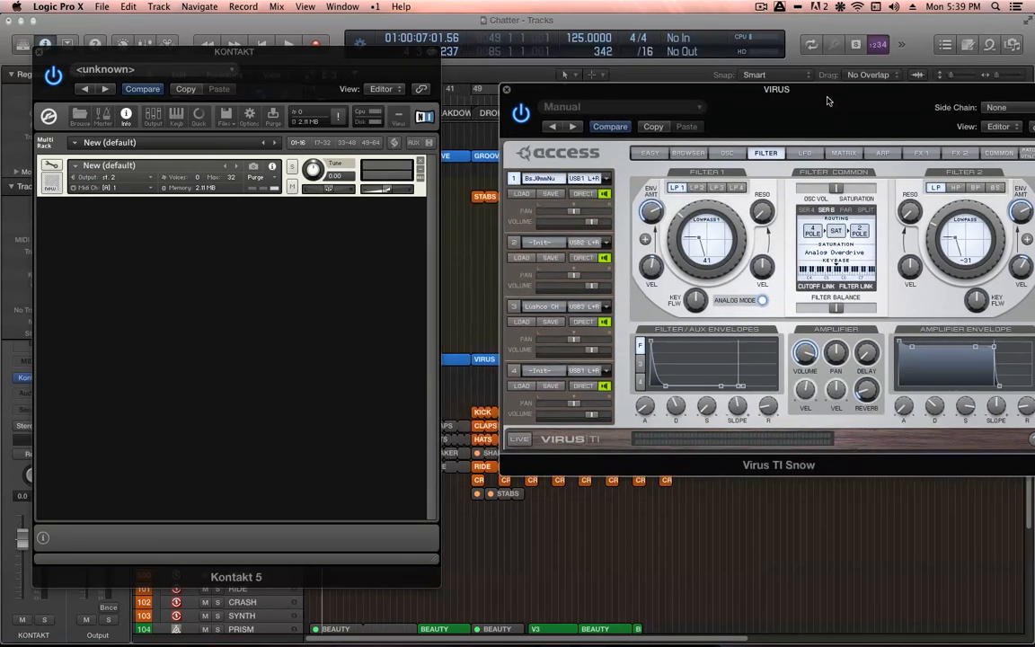
pyautogui.press('super+w')
pyautogui.moveTo(312, 51); pyautogui.dragTo(871, 61)
pyautogui.click(237, 199)
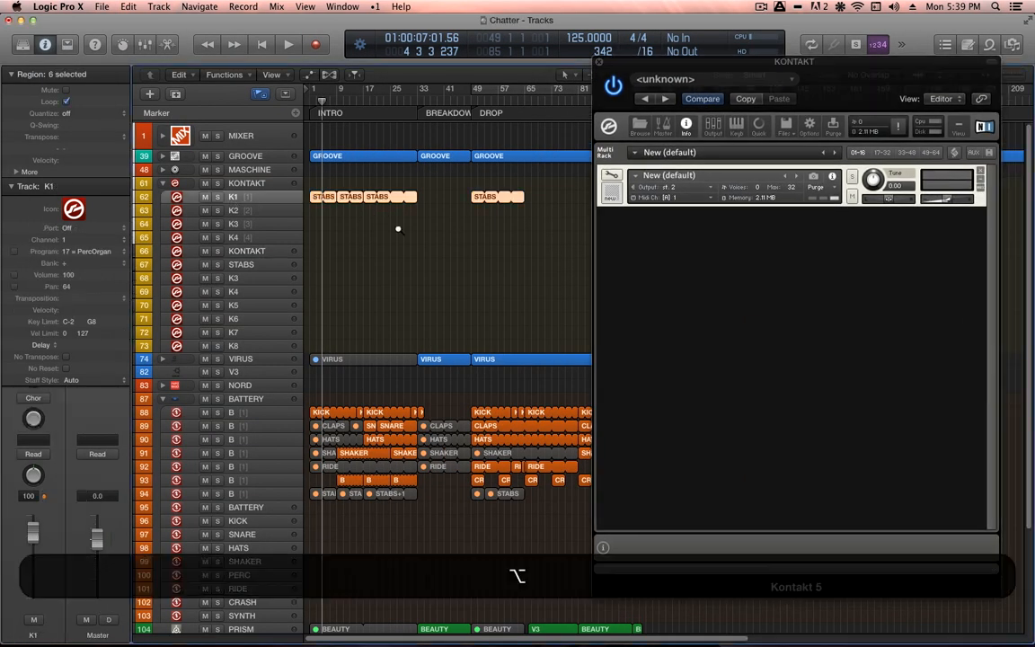
pyautogui.scroll(1, 398, 227)
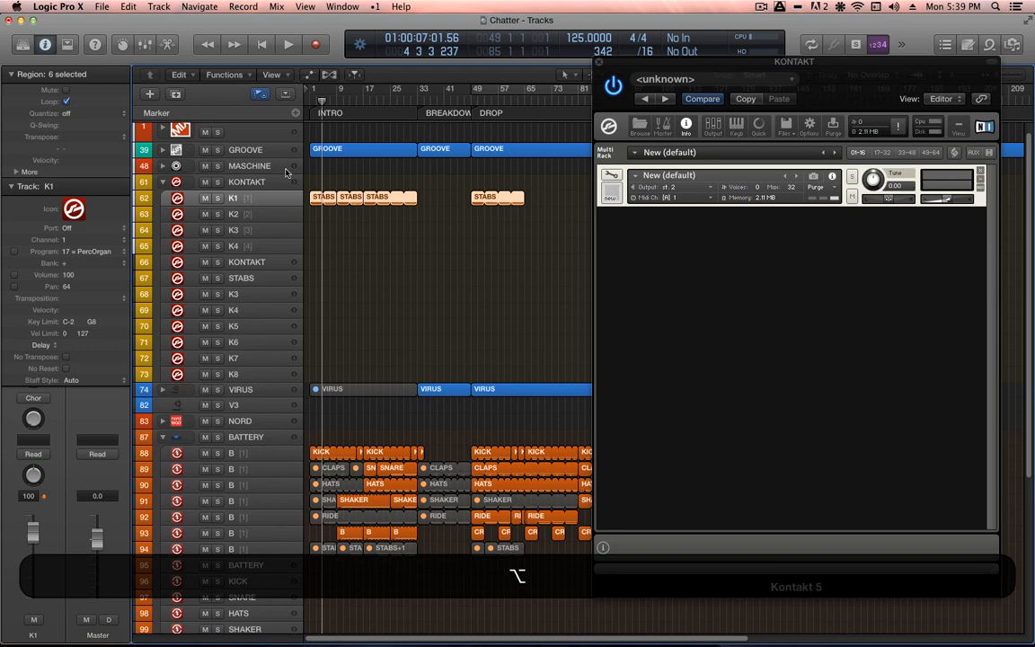
# - Open the Kontakt instrument's Mapping Editor and audition the mapped sample zones one after another, starting with Synth Wikinger 2.wav
pyautogui.click(611, 175)
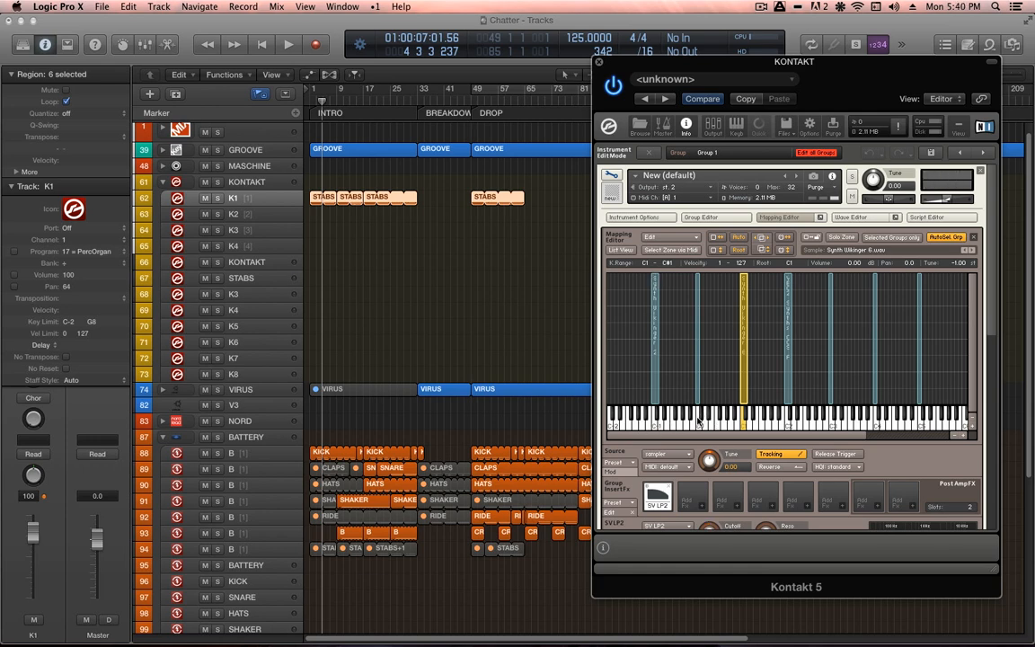
pyautogui.click(655, 349)
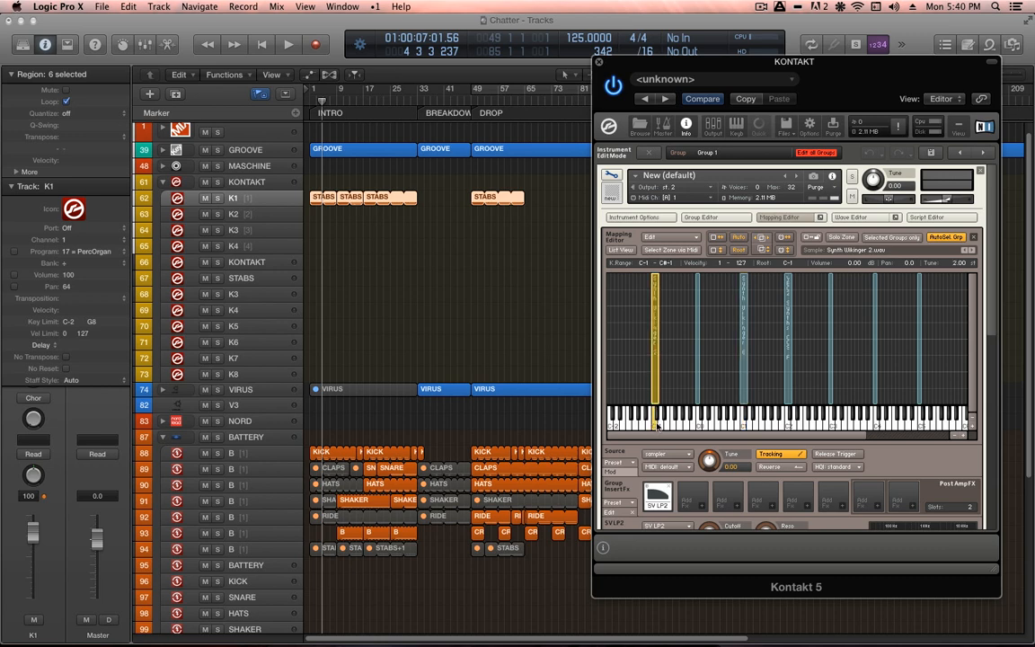
pyautogui.click(655, 427)
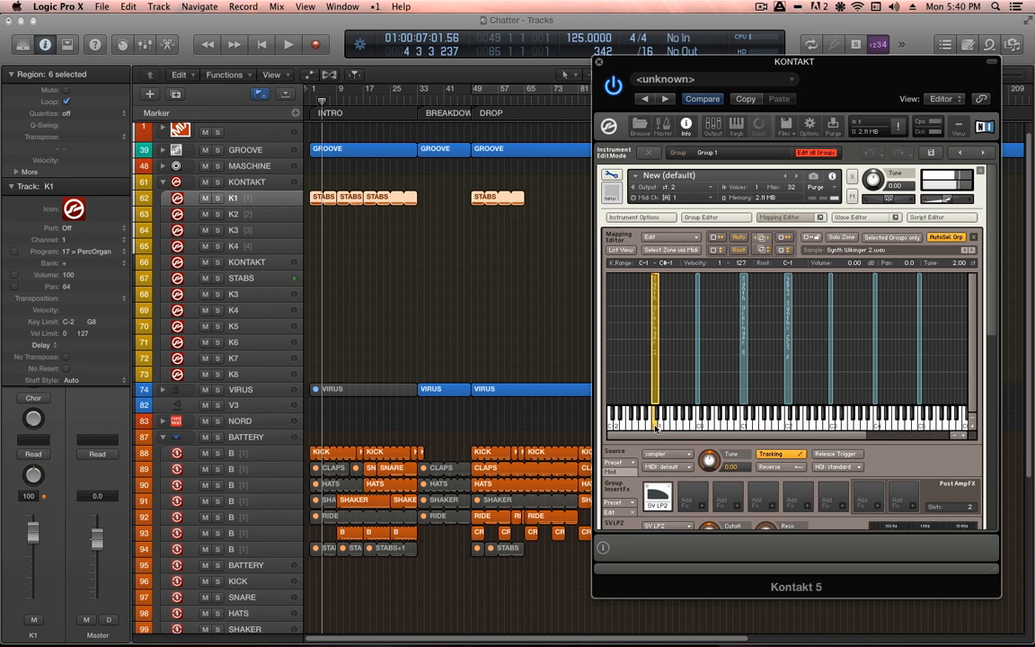
pyautogui.click(699, 425)
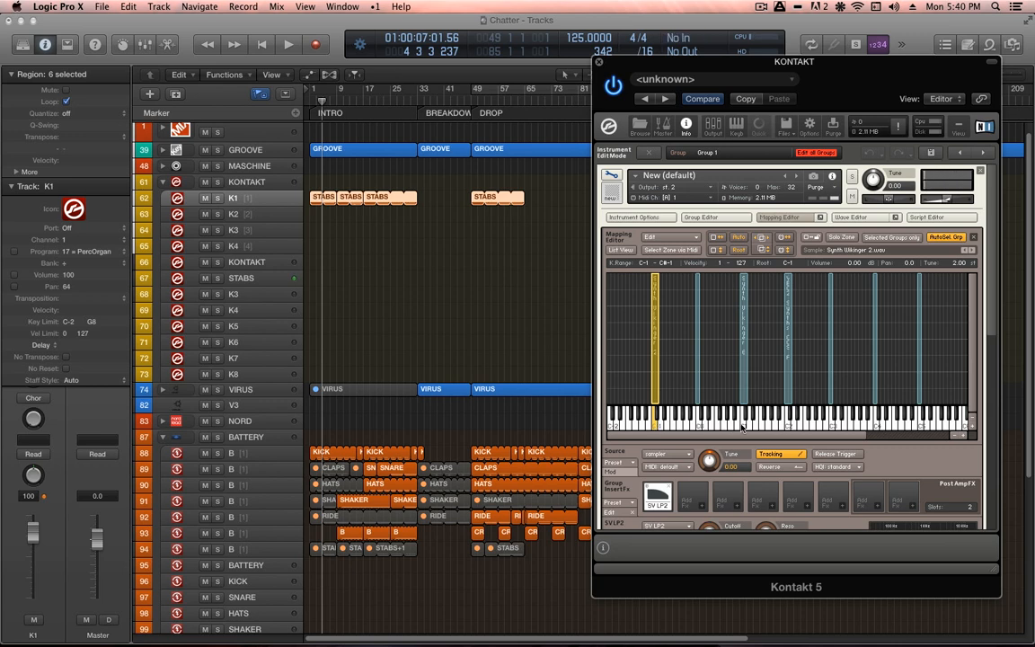
pyautogui.click(742, 427)
pyautogui.click(786, 429)
pyautogui.click(832, 428)
pyautogui.click(876, 427)
pyautogui.click(921, 428)
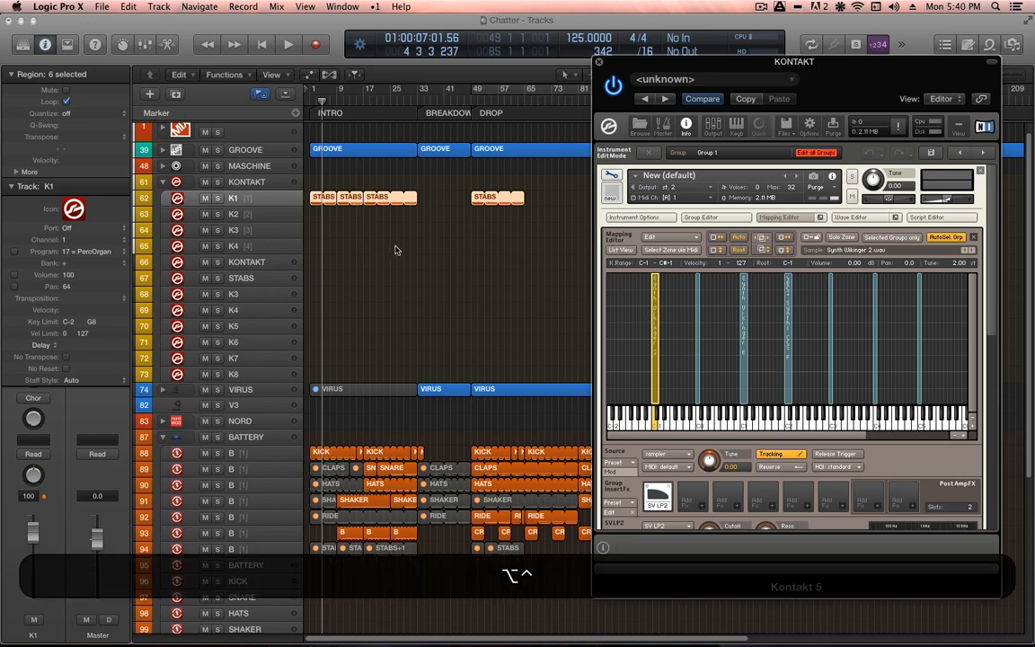
# - Open the first STABS region on track K1 in the Piano Roll and examine its C-1 notes
pyautogui.moveTo(394, 246); pyautogui.dragTo(282, 178)
pyautogui.moveTo(392, 191); pyautogui.dragTo(363, 243)
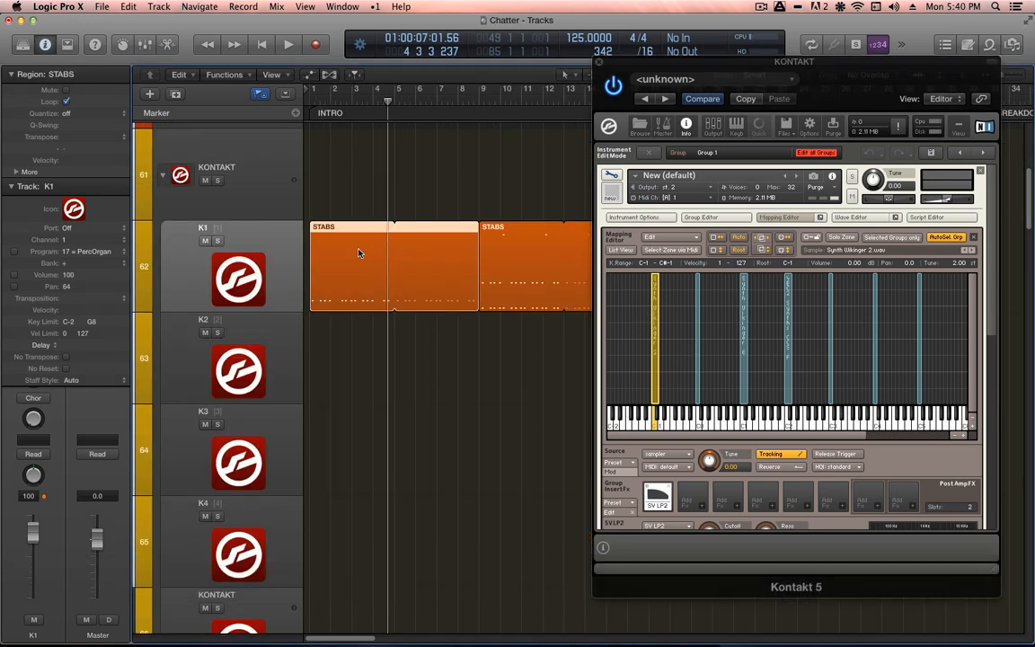
pyautogui.press('p')
pyautogui.scroll(-3, 376, 555)
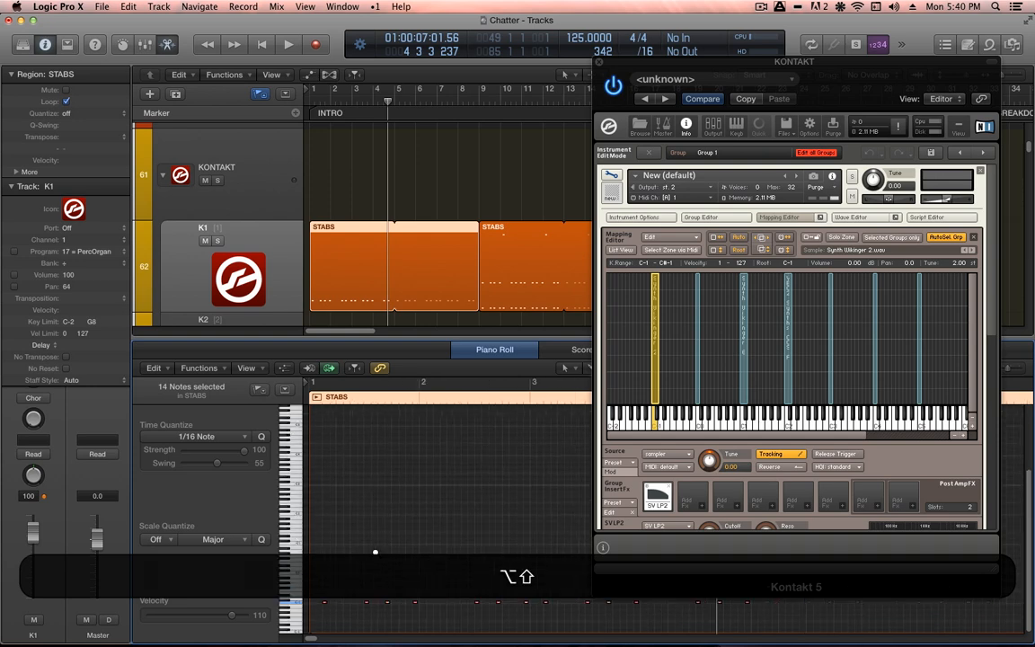
pyautogui.scroll(-2, 376, 552)
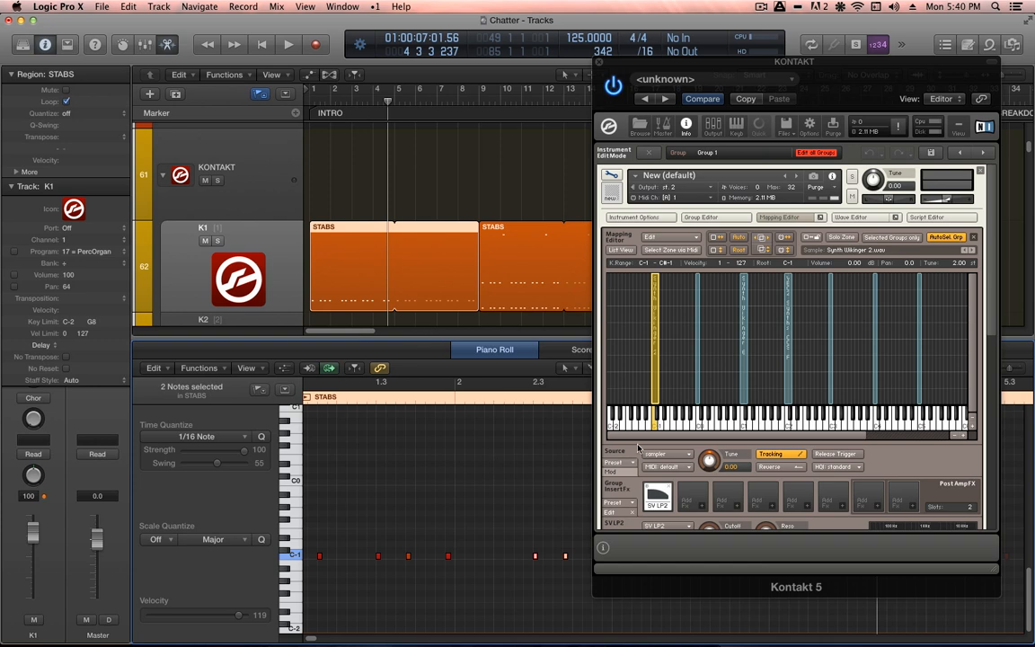
pyautogui.moveTo(423, 521); pyautogui.dragTo(482, 585)
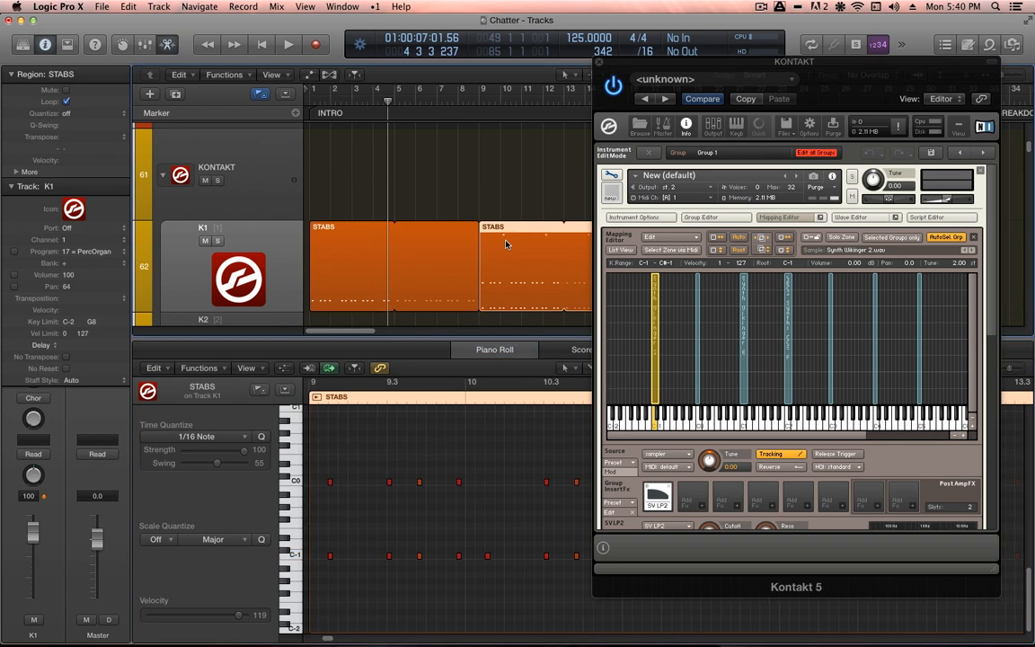
# - Play the first and second STABS regions on track K1 in solo, one after the other
pyautogui.moveTo(328, 189); pyautogui.dragTo(370, 227)
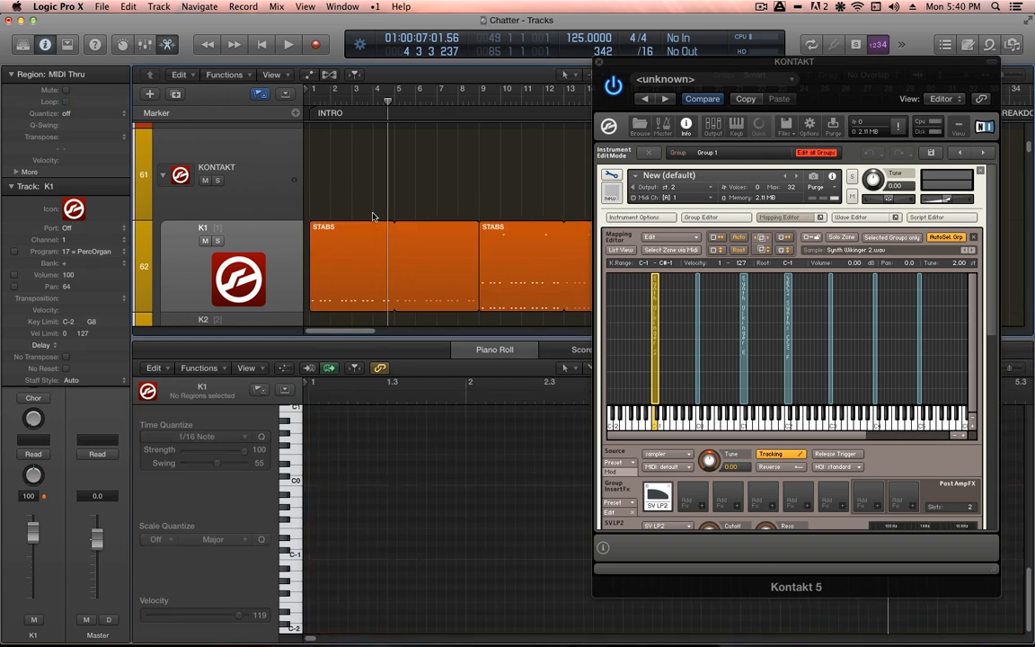
pyautogui.click(368, 268)
pyautogui.hotkey('shift', 'space')
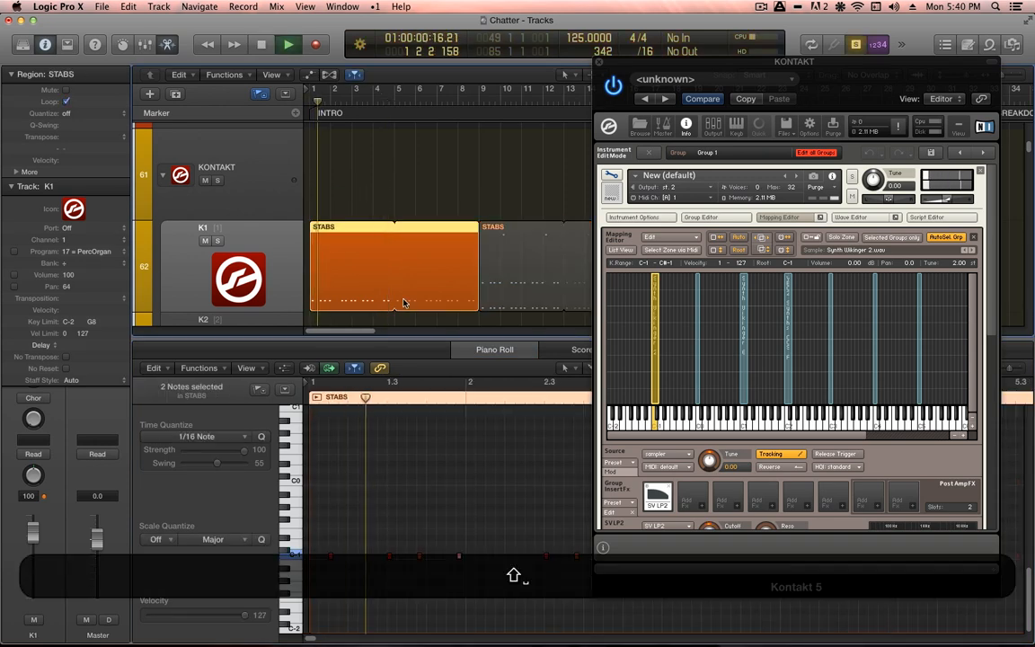
pyautogui.click(512, 295)
pyautogui.press('space')
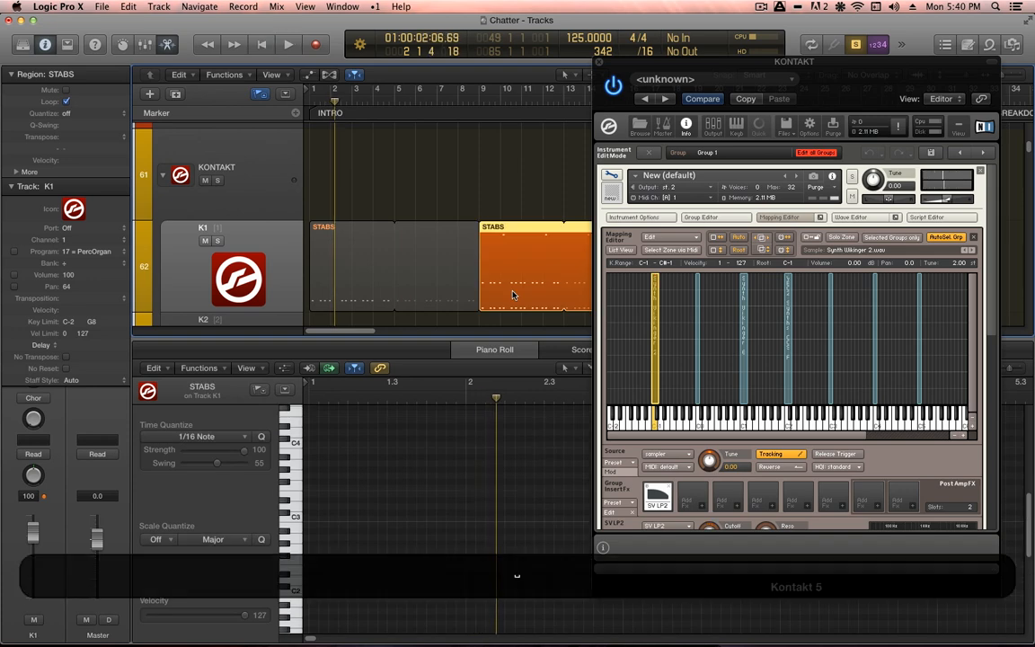
pyautogui.hotkey('shift', 'space')
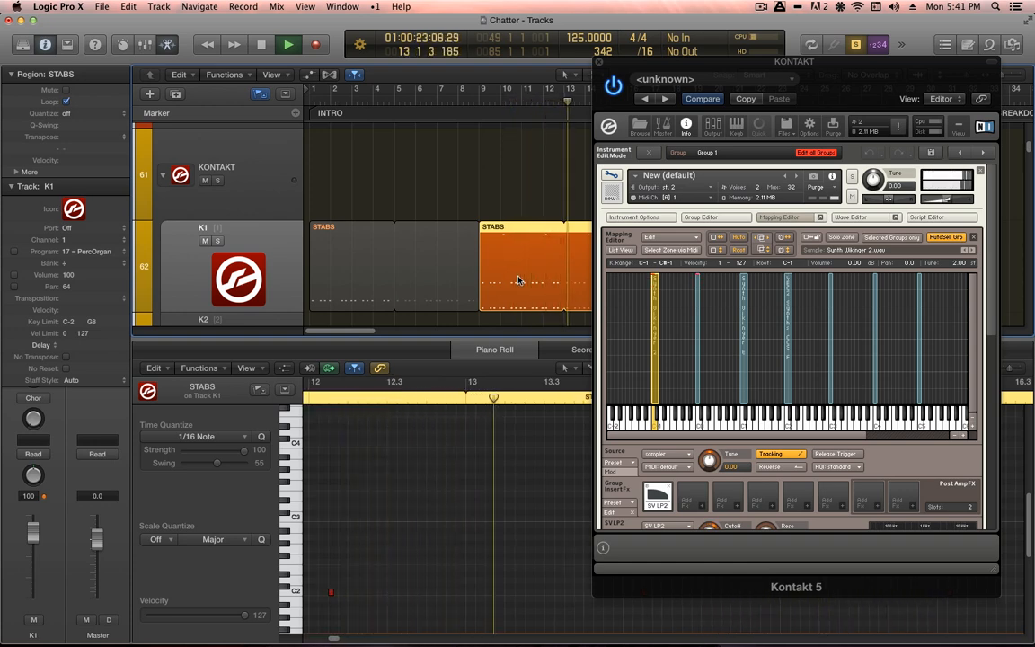
pyautogui.press('space')
# - Hide the plug-in windows and play the STABS region starting at bar 17 in solo, with its notes in view
pyautogui.press('v')
pyautogui.keyDown('shift'); pyautogui.click(715, 246); pyautogui.keyUp('shift')
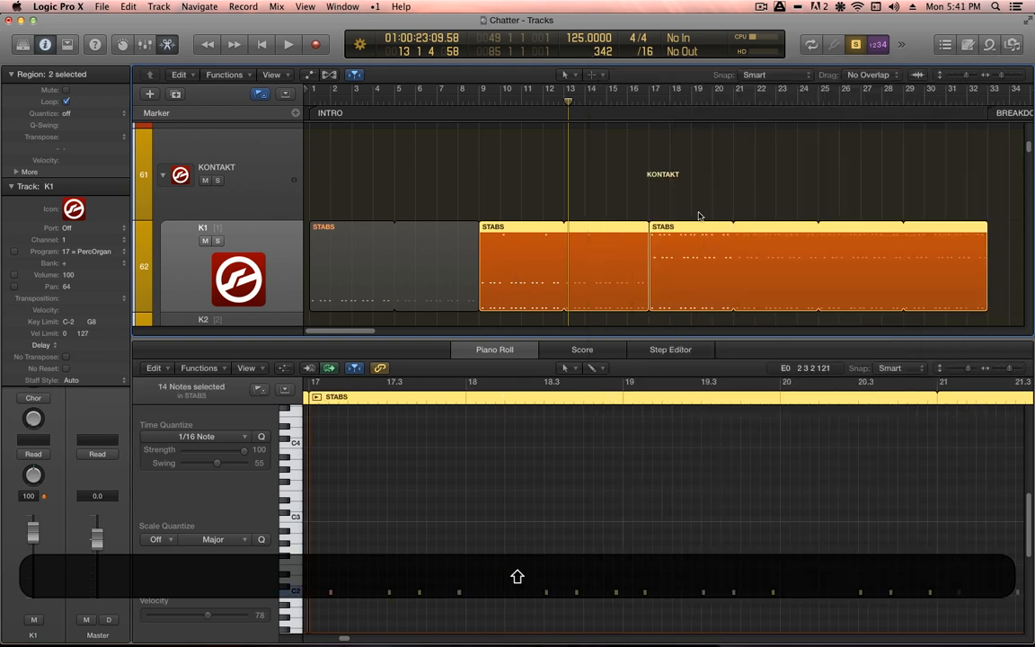
pyautogui.click(704, 236)
pyautogui.hotkey('shift', 'space')
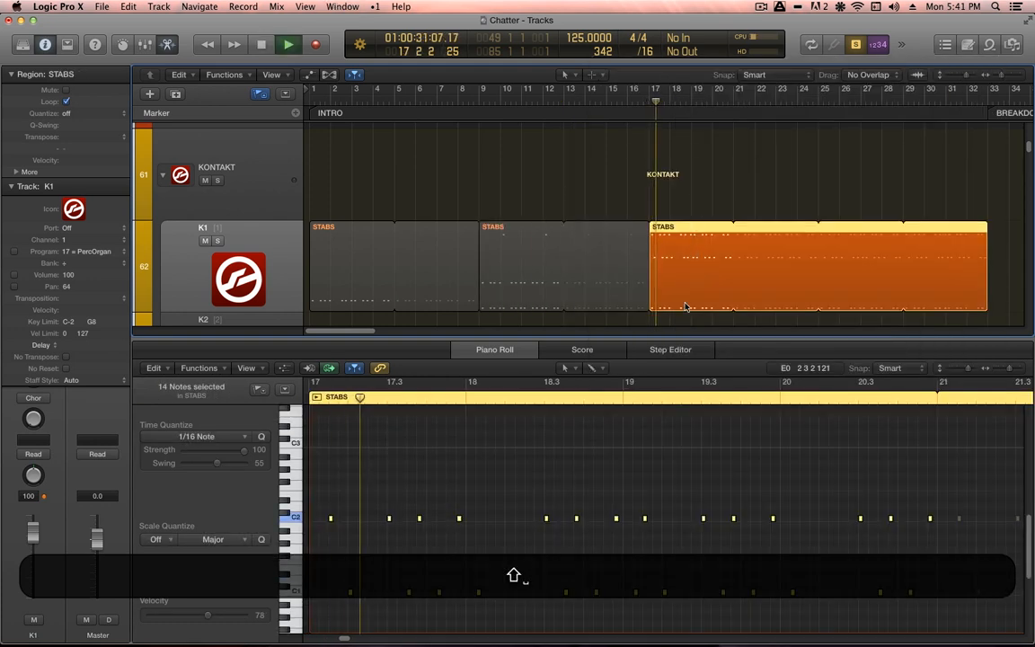
pyautogui.scroll(-5, 429, 585)
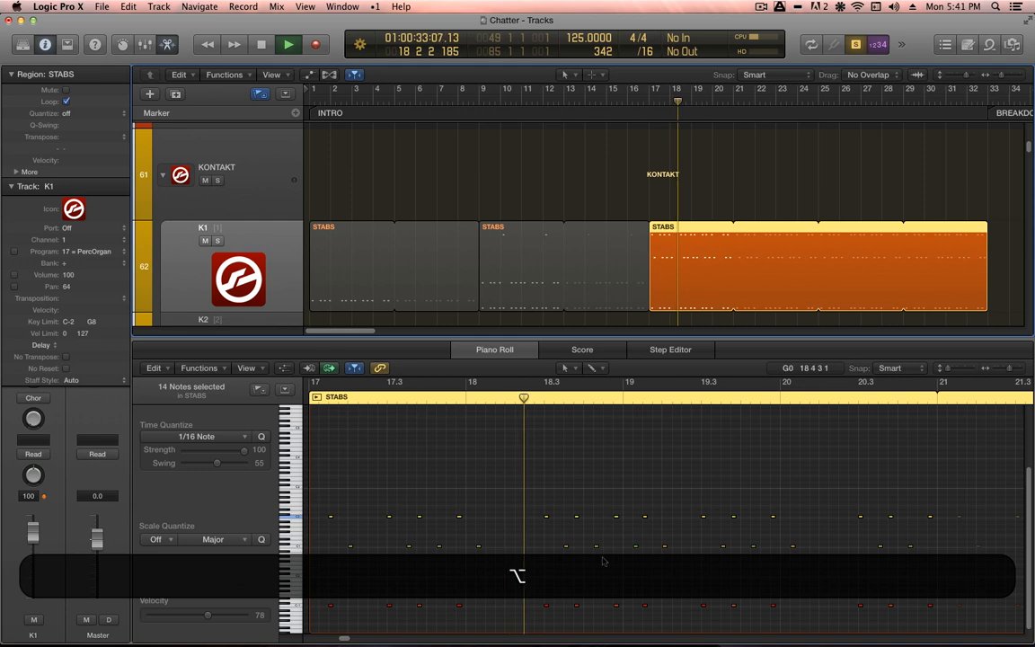
pyautogui.press('space')
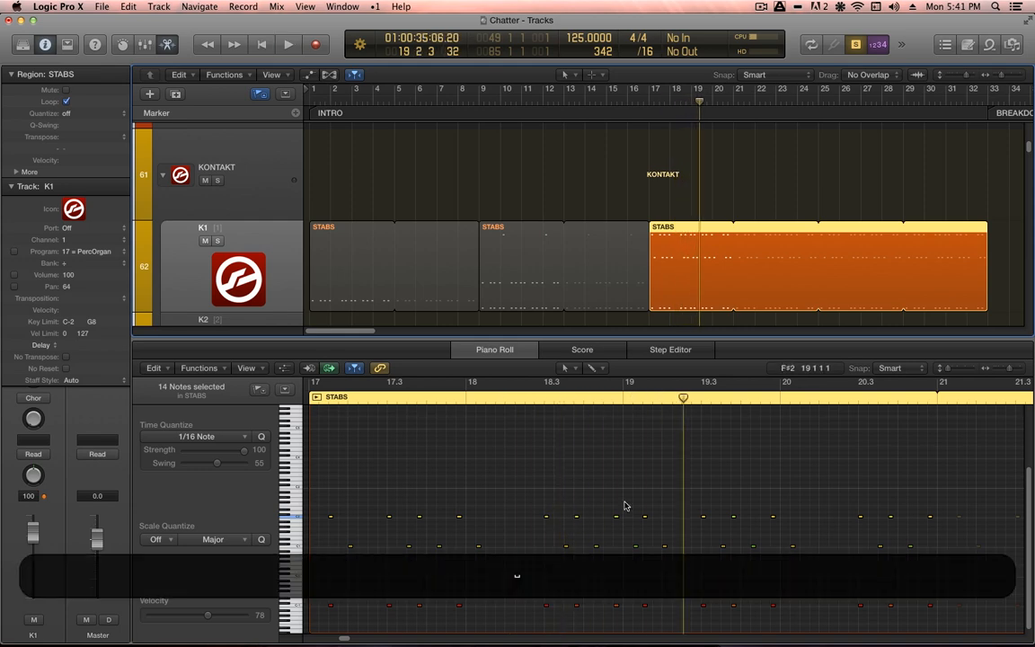
# - Move the playhead to 18.3 and set a cycle range from 18.3 to 19.3 in the Piano Roll
pyautogui.keyDown('ctrl'); pyautogui.keyDown('alt'); pyautogui.moveTo(536, 492); pyautogui.dragTo(737, 602); pyautogui.keyUp('alt'); pyautogui.keyUp('ctrl')
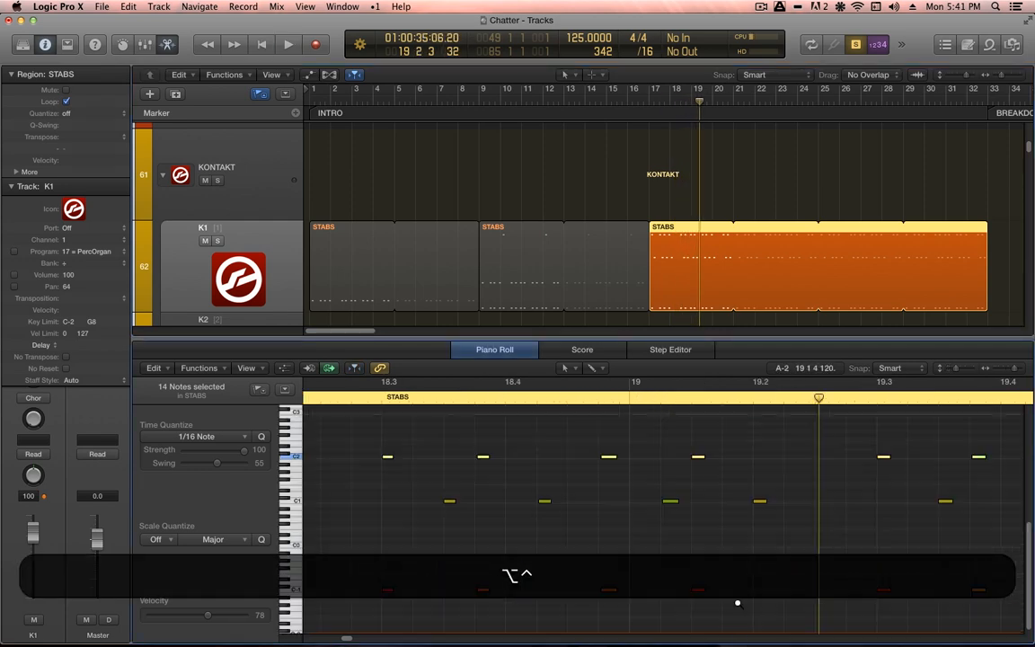
pyautogui.click(691, 542)
pyautogui.click(381, 398)
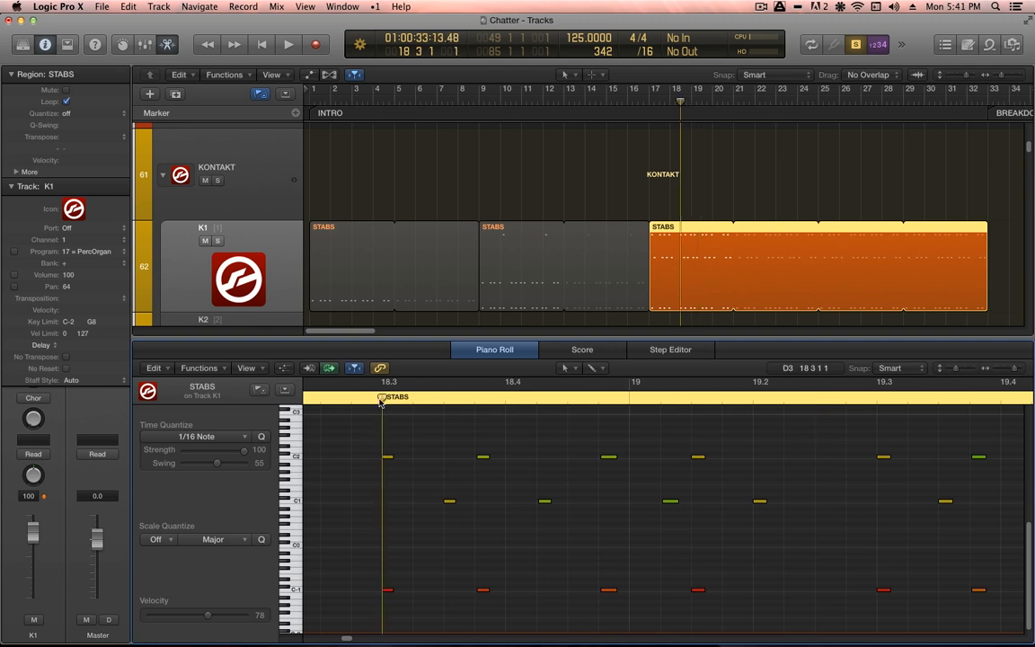
pyautogui.moveTo(381, 398); pyautogui.dragTo(876, 419)
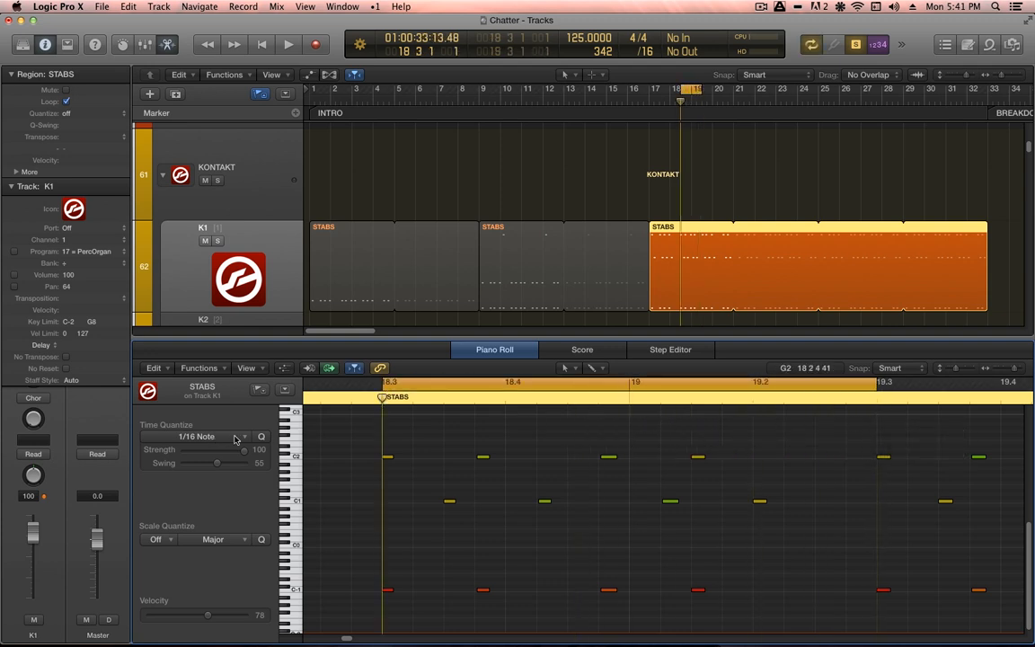
# - Set the velocity of the eight C1 and C2 notes between 18.3 and 19.3 to about 113 and the four C-1 notes to 40
pyautogui.moveTo(341, 438); pyautogui.dragTo(829, 534)
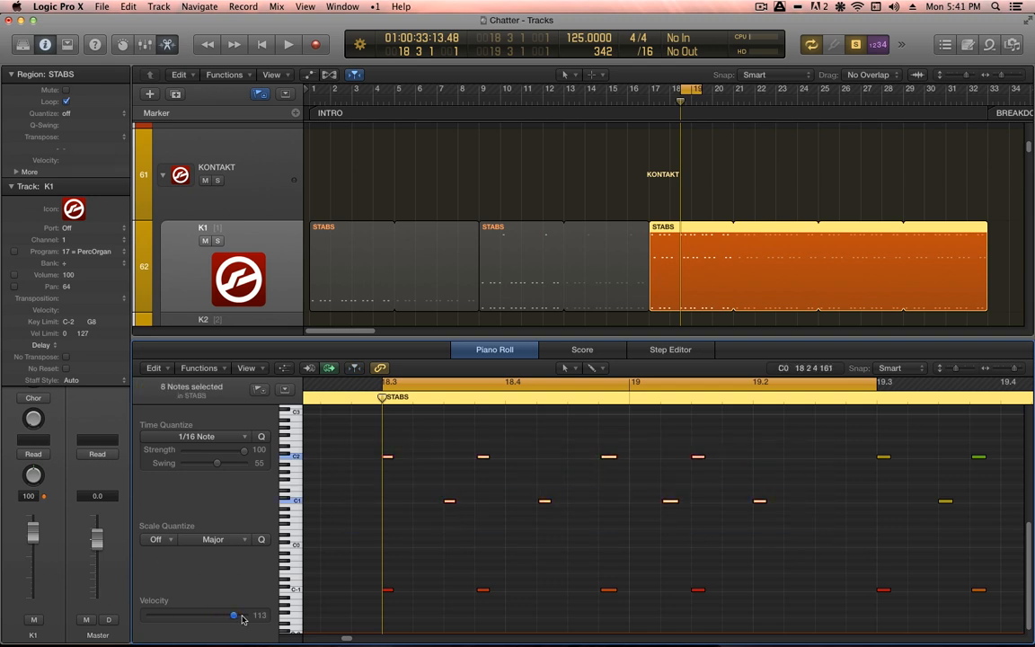
pyautogui.moveTo(362, 587); pyautogui.dragTo(776, 616)
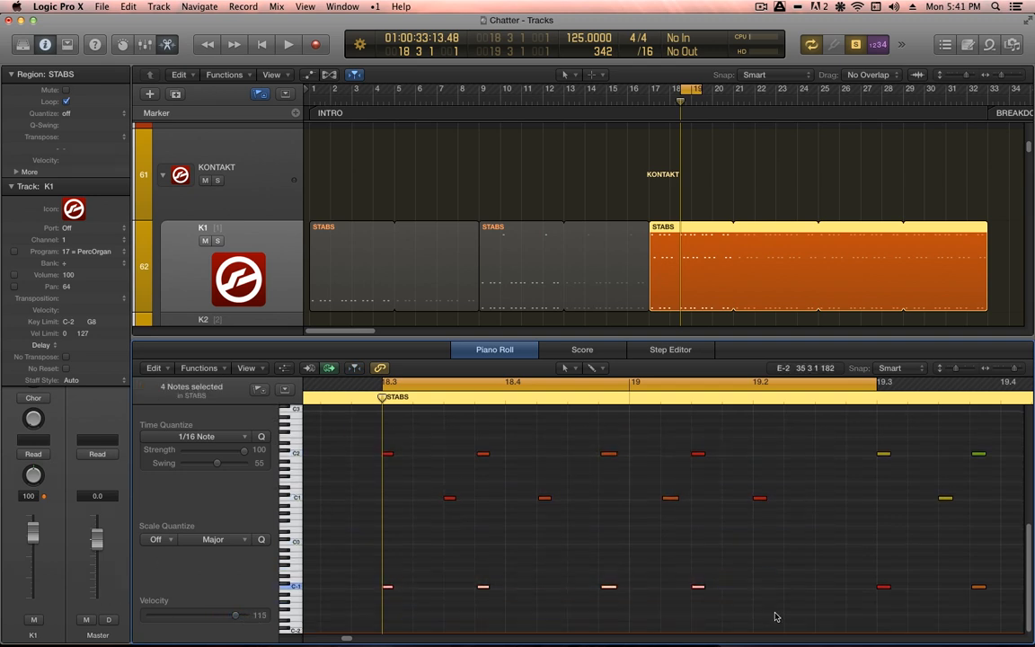
pyautogui.moveTo(189, 614); pyautogui.dragTo(177, 614)
pyautogui.press('space')
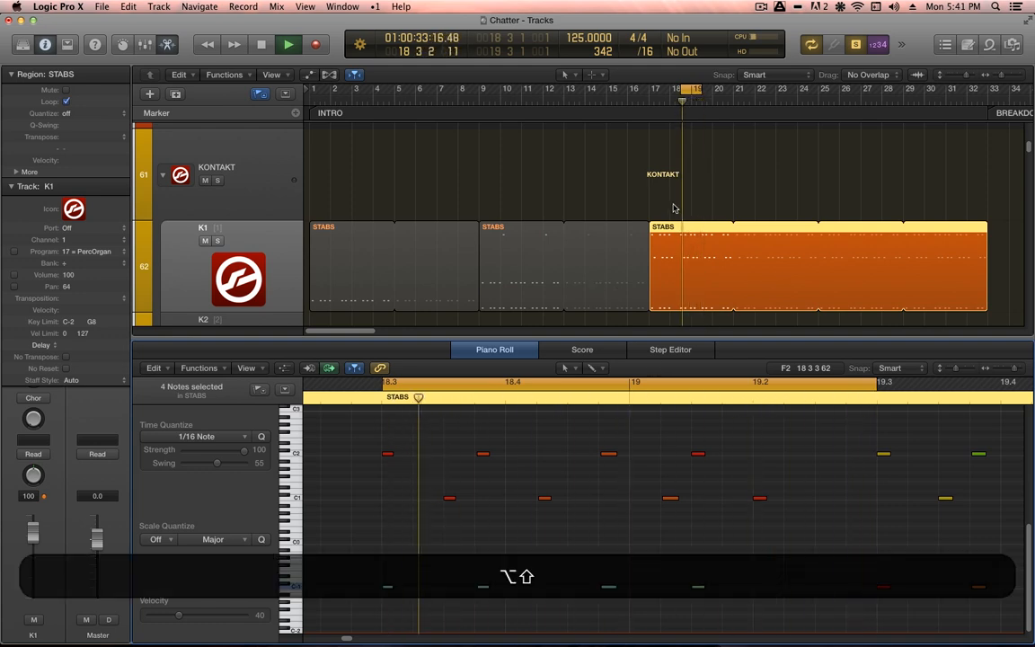
# - Set the cycle range from bar 17 to bar 21 and play back the STABS region within it
pyautogui.moveTo(649, 91); pyautogui.dragTo(729, 91)
pyautogui.press('space')
pyautogui.press('space')
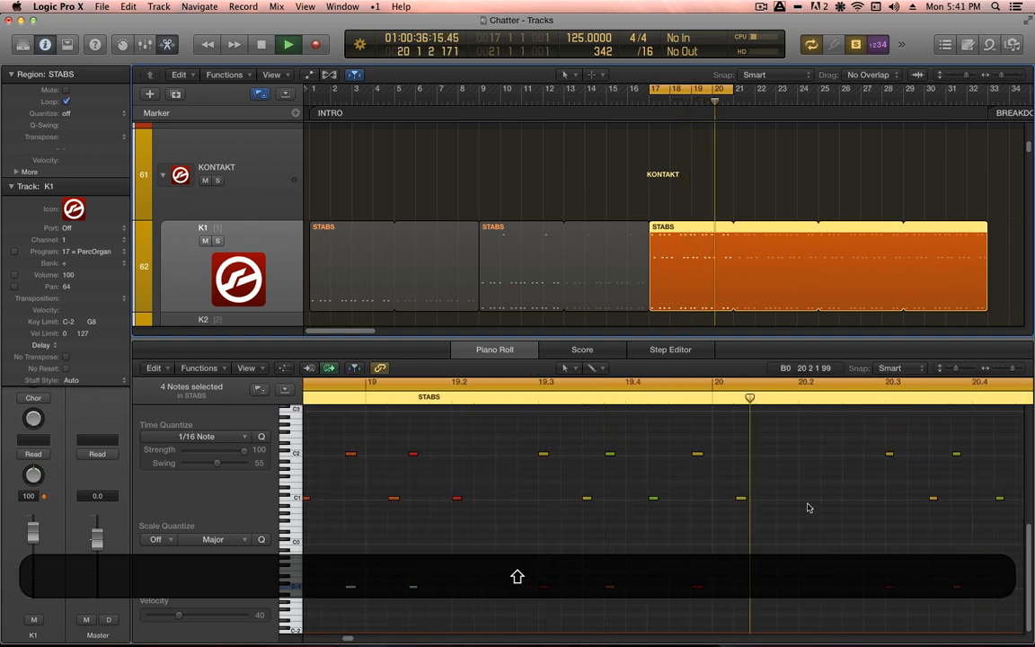
pyautogui.press('space')
# - Select the five C1 and C2 notes between 20.3 and 21 in the STABS region
pyautogui.hscroll(3, 751, 498)
pyautogui.scroll(-3, 749, 493)
pyautogui.scroll(-3, 749, 495)
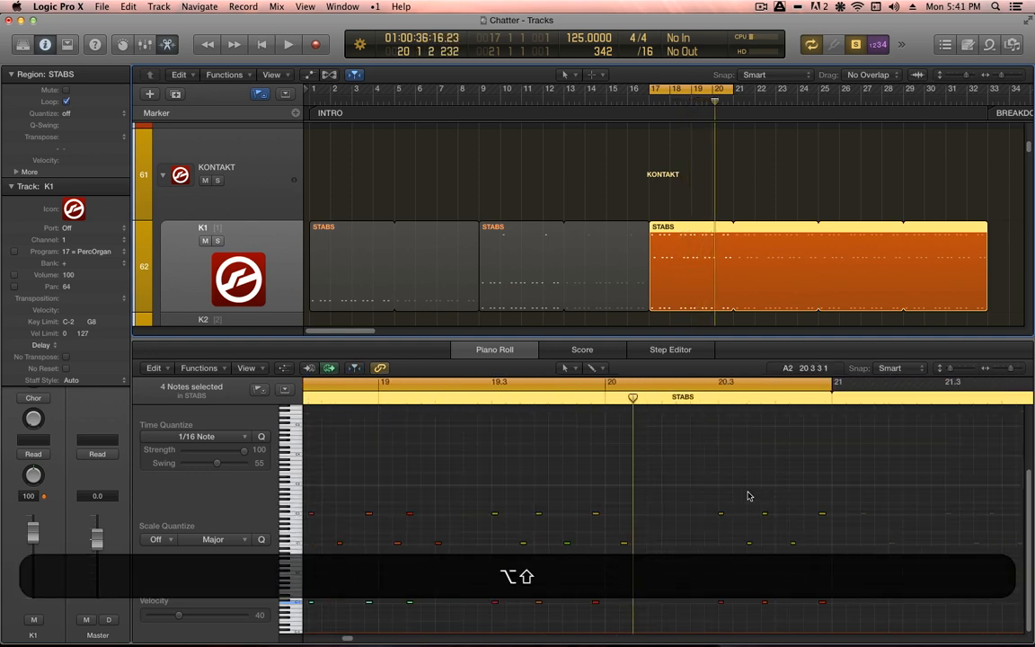
pyautogui.moveTo(710, 497); pyautogui.dragTo(838, 550)
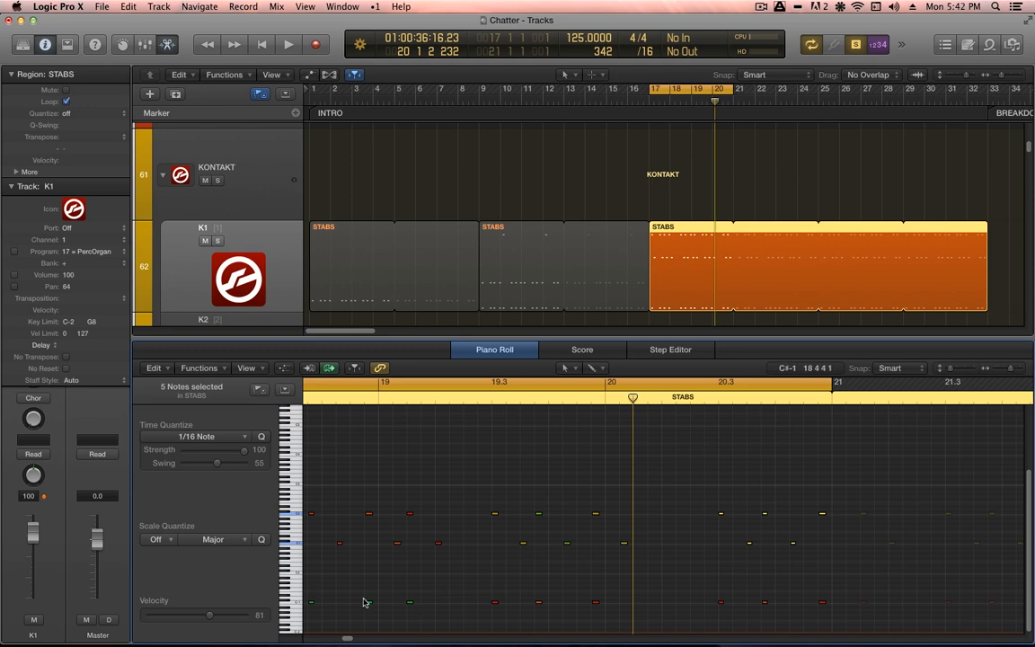
pyautogui.press('v')
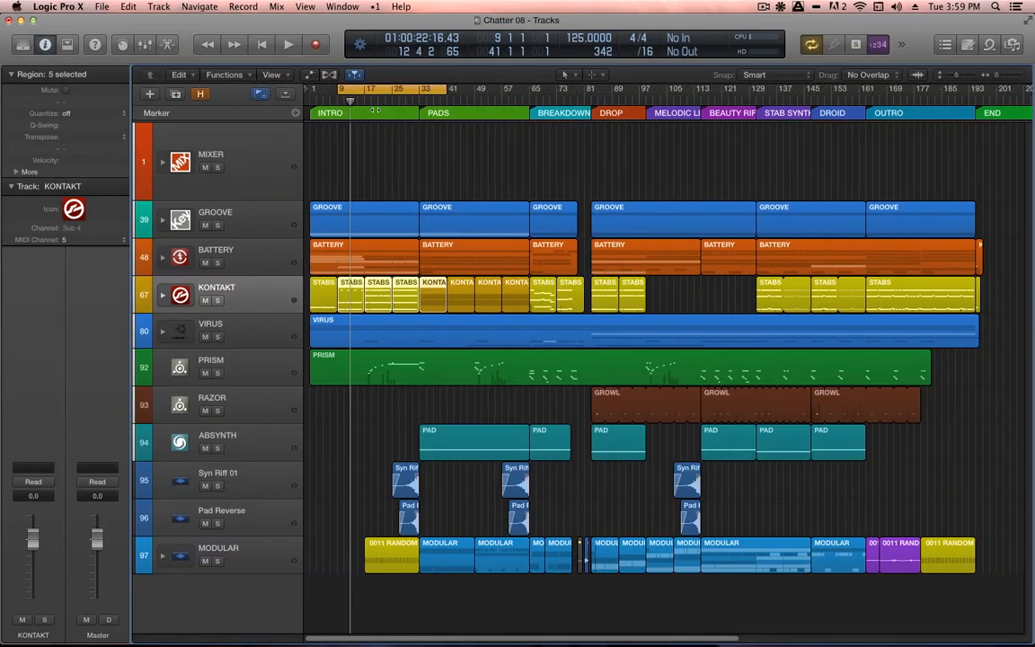
# - In the Chatter 08 project, select only the STABS region starting at bar 9 on the KONTAKT track
pyautogui.click(344, 291)
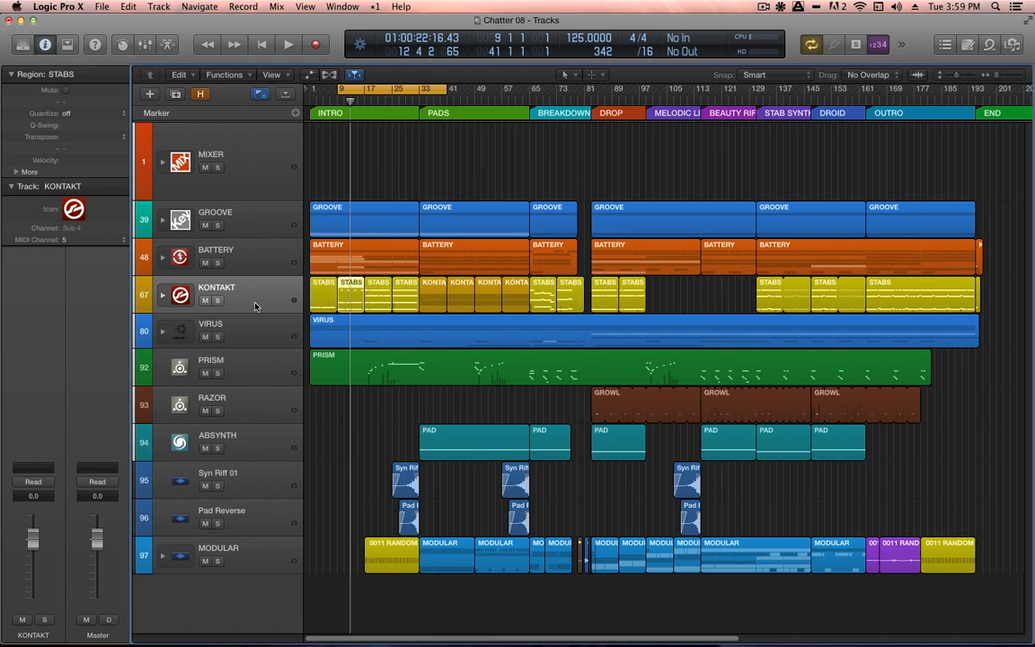
# - Expand the KONTAKT track stack, select K1's four STABS regions starting from bar 9, and show their notes in the Piano Roll
pyautogui.press('super+z')
pyautogui.click(162, 297)
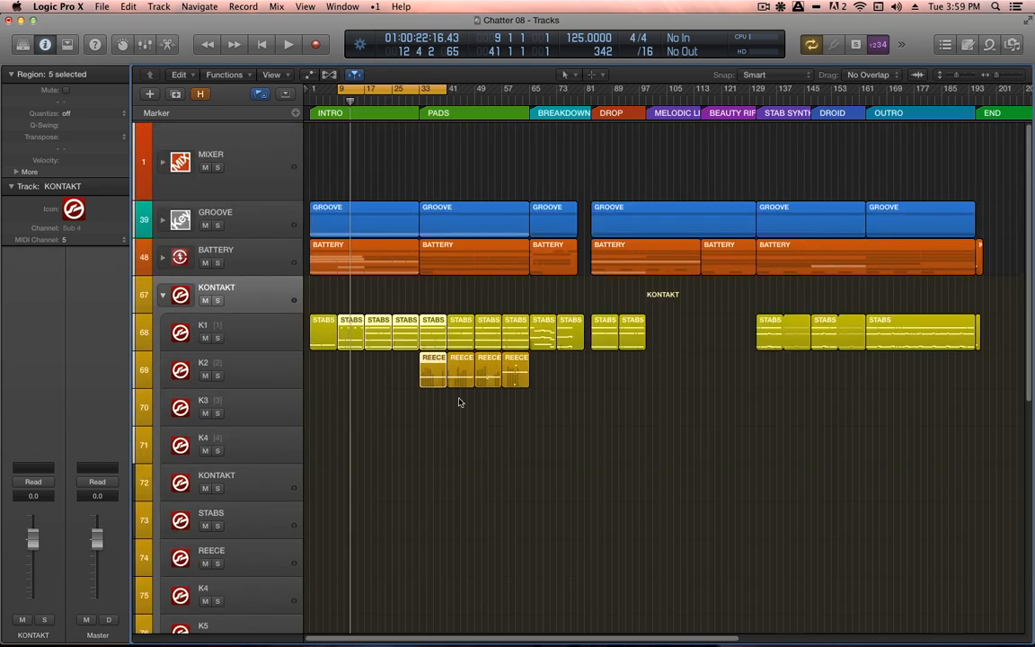
pyautogui.click(298, 338)
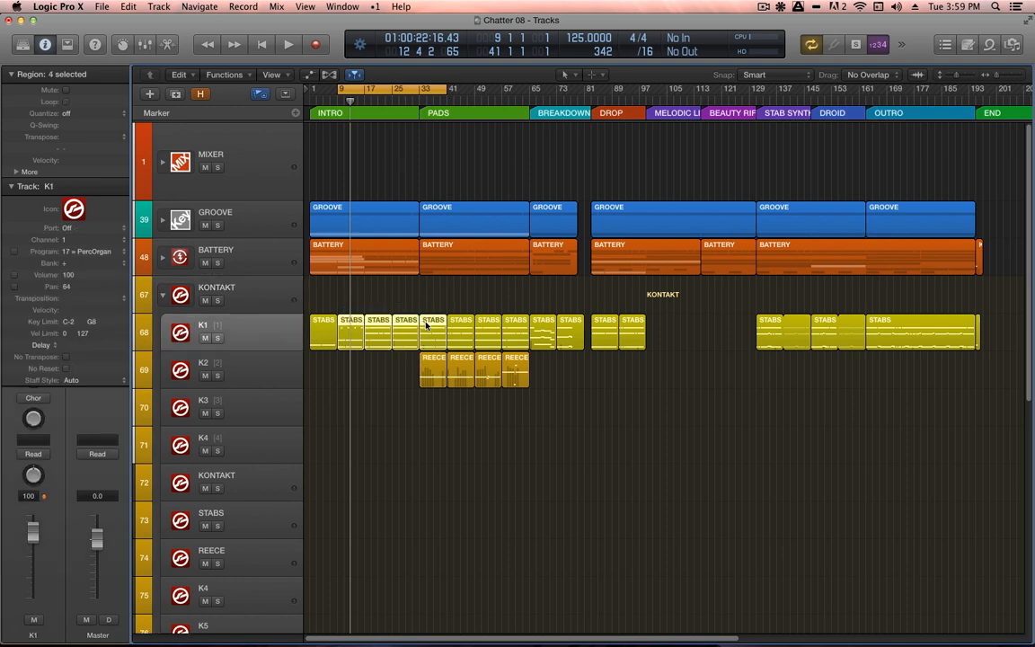
pyautogui.press('p')
pyautogui.scroll(-3, 550, 278)
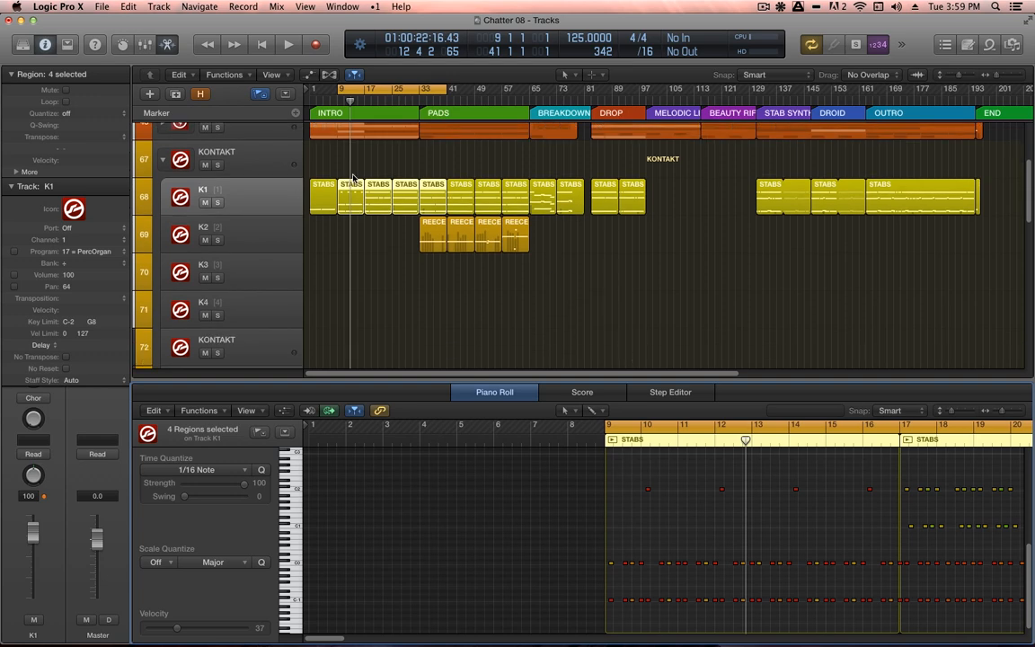
# - Open the Kontakt 5 instrument from track 72 KONTAKT and move its window off the regions around bar 33
pyautogui.click(236, 360)
pyautogui.click(36, 379)
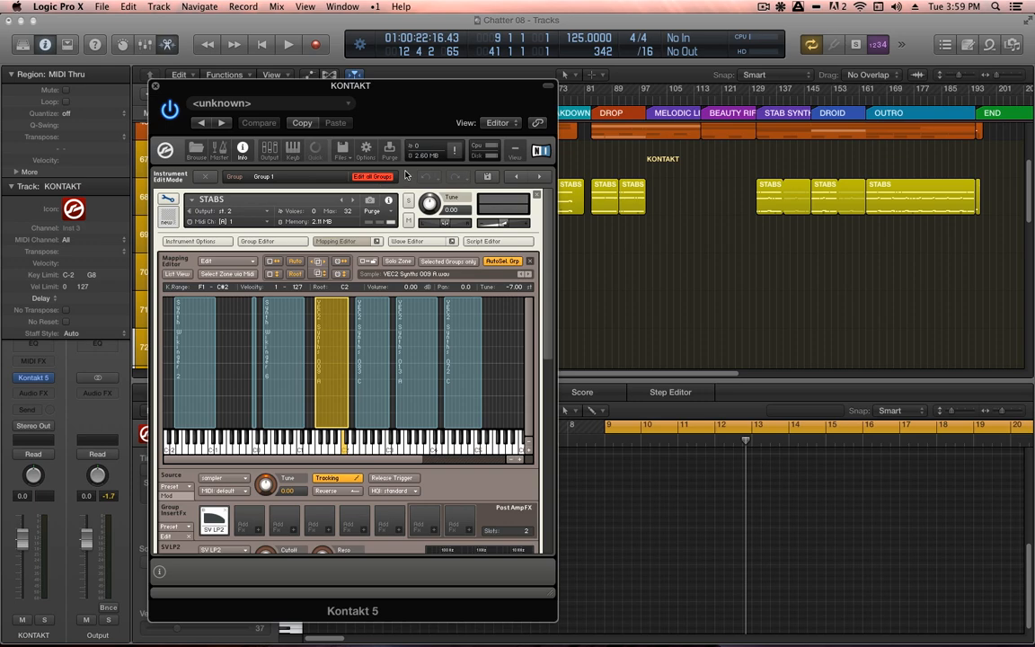
pyautogui.moveTo(408, 91); pyautogui.dragTo(253, 82)
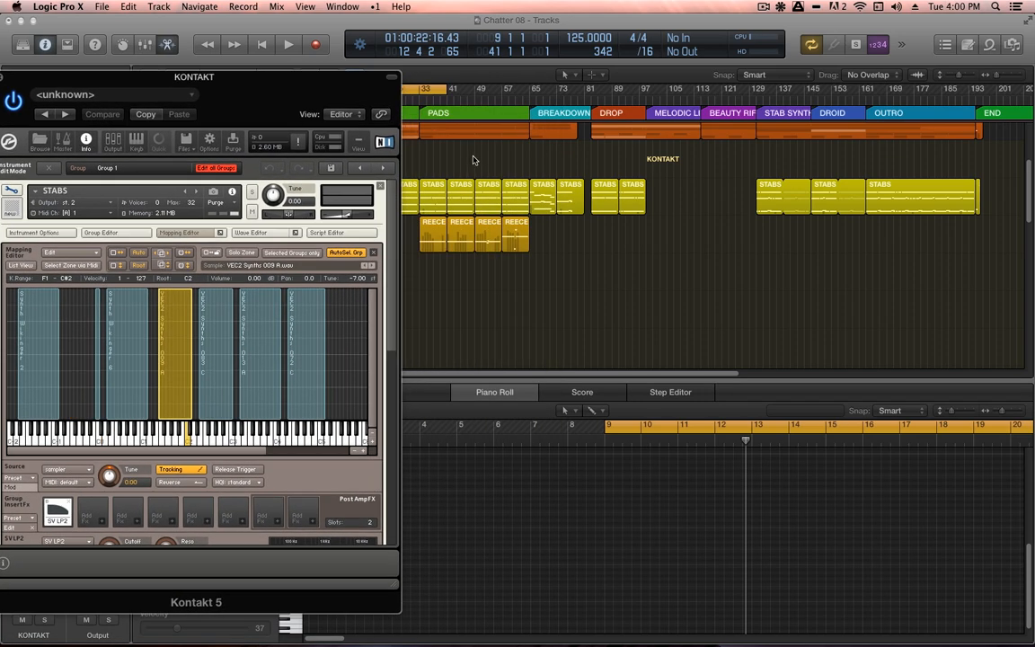
# - Solo and play K1's four STABS regions from bar 9, keeping the Kontakt mapping visible beside the Piano Roll notes
pyautogui.moveTo(375, 178); pyautogui.dragTo(375, 188)
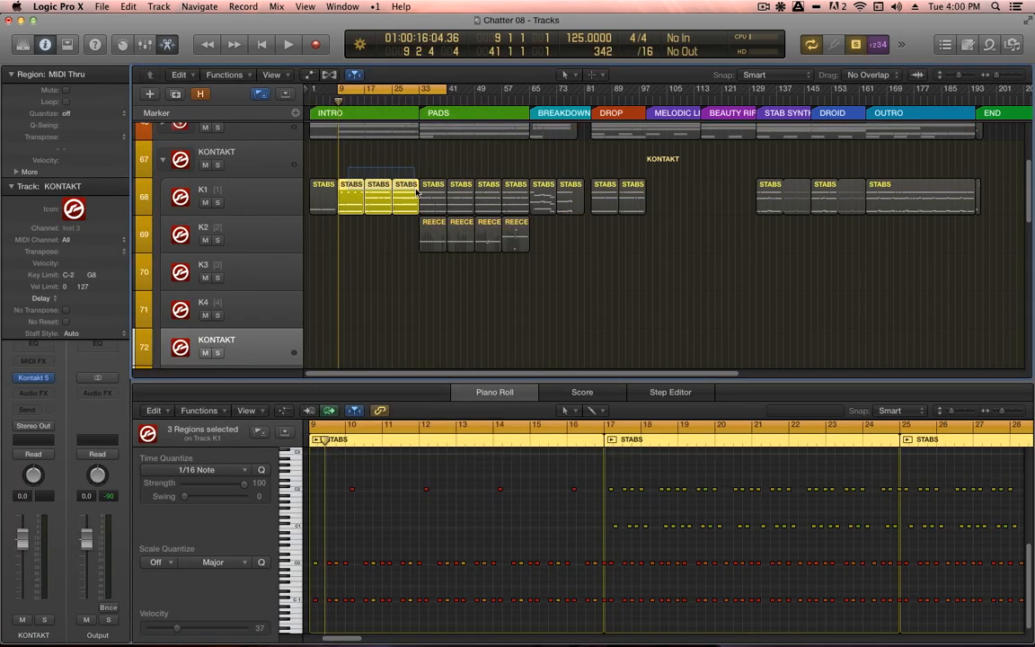
pyautogui.keyDown('shift'); pyautogui.click(439, 195); pyautogui.keyUp('shift')
pyautogui.press('space')
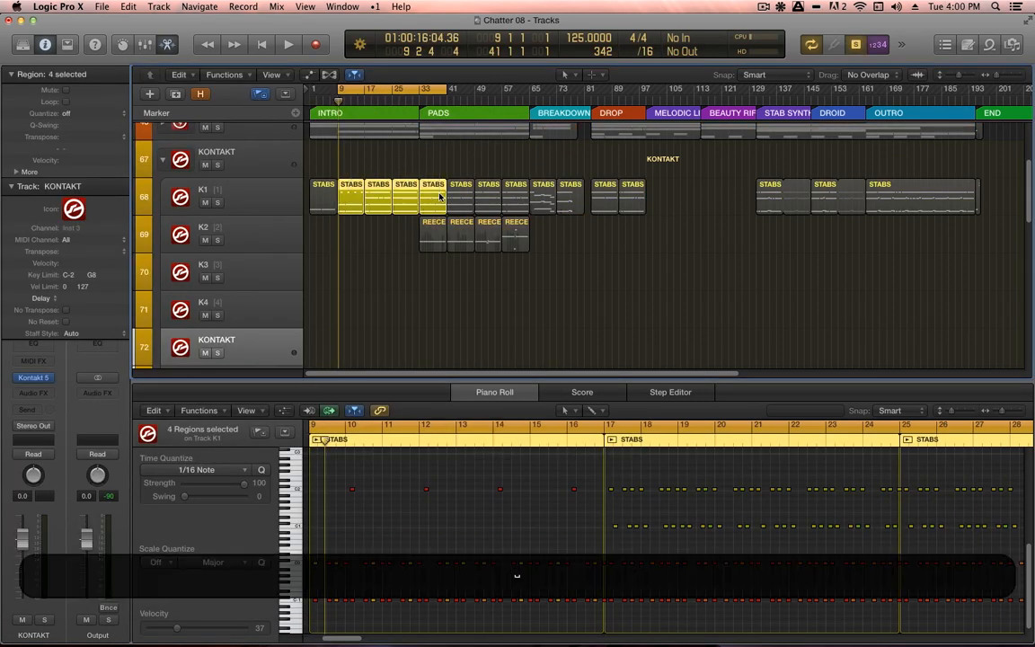
pyautogui.hotkey('shift', 'v')
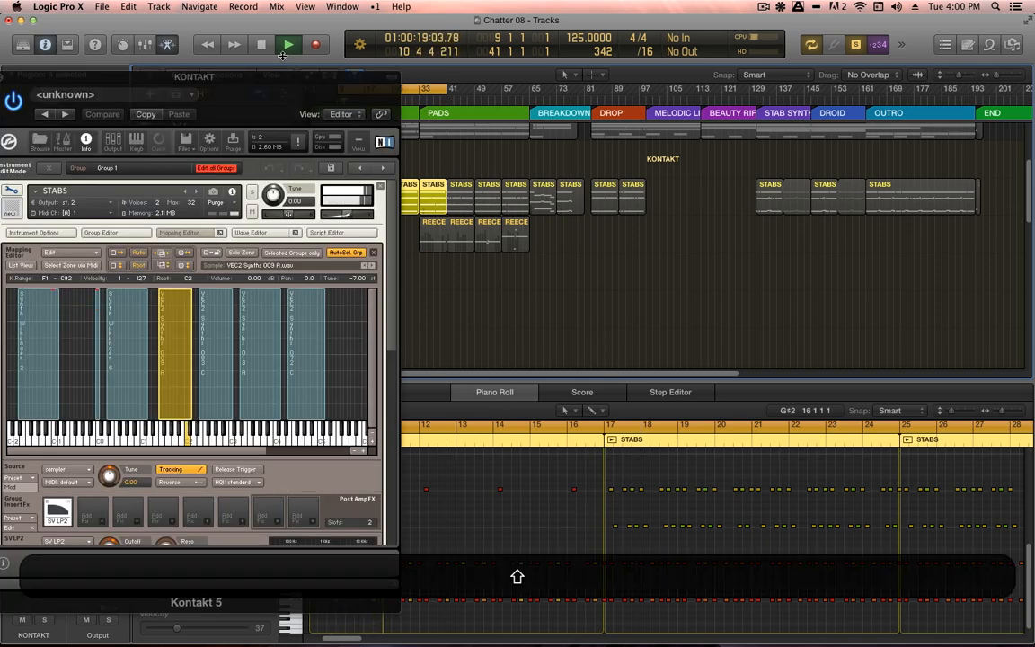
pyautogui.moveTo(335, 78); pyautogui.dragTo(1033, 23)
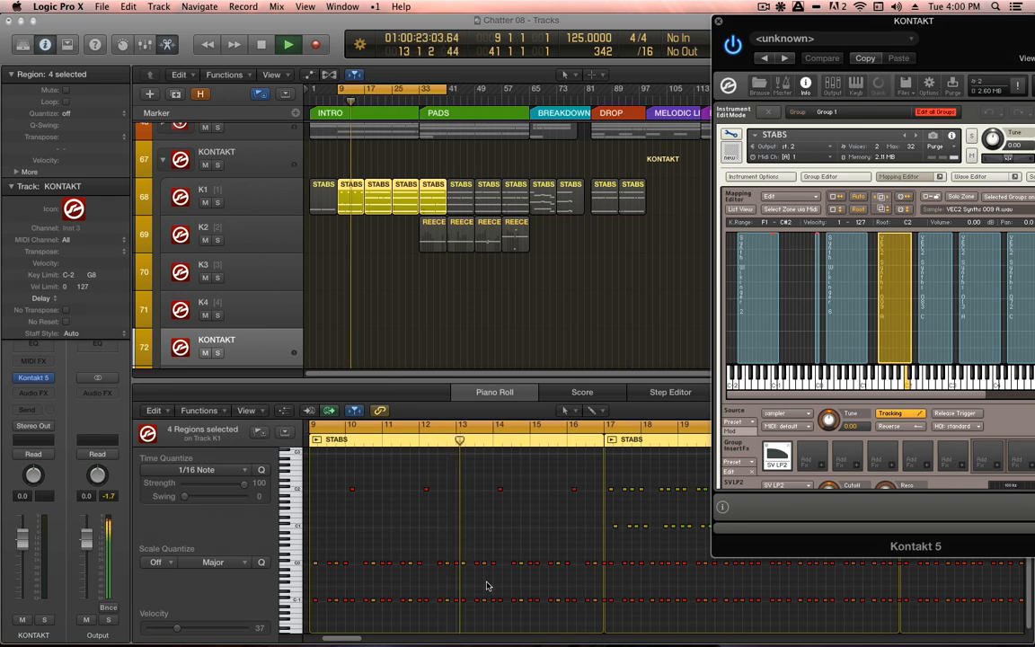
pyautogui.hscroll(5, 503, 539)
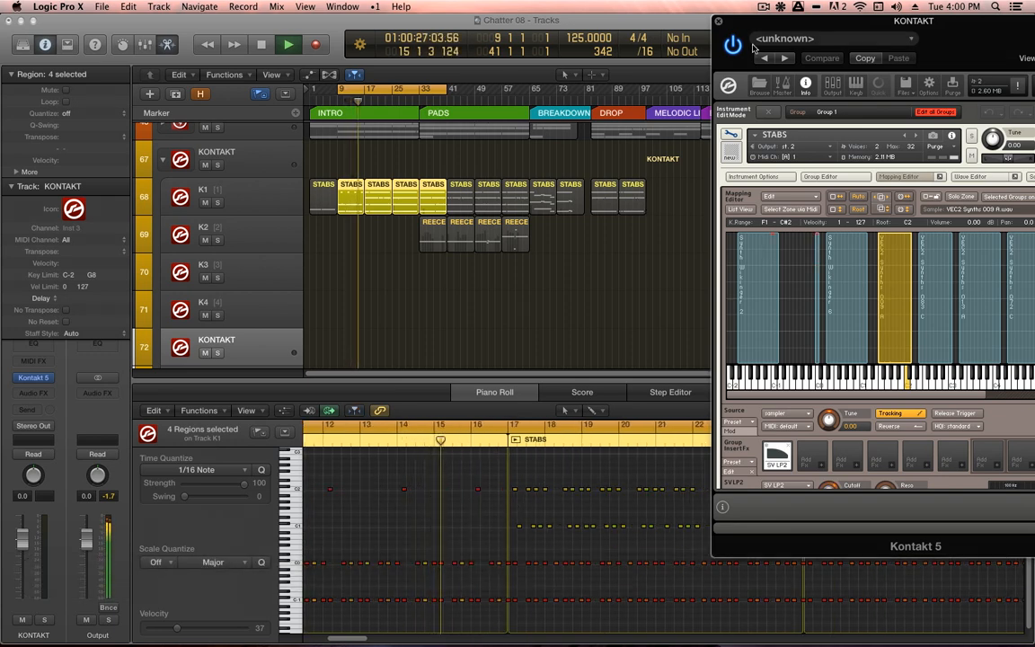
pyautogui.moveTo(819, 27); pyautogui.dragTo(748, 18)
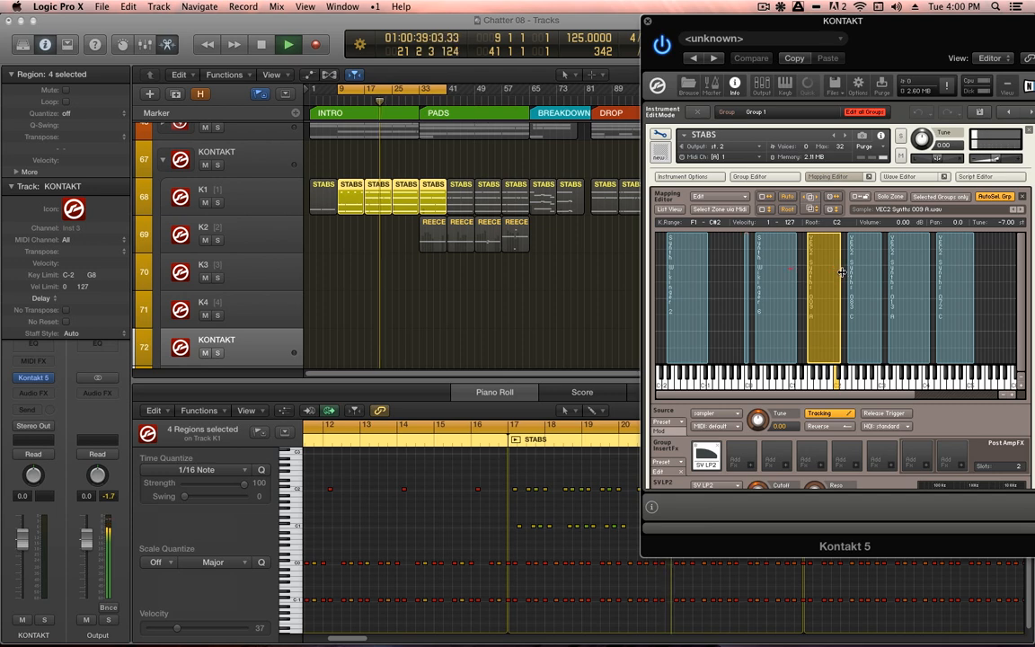
pyautogui.press('space')
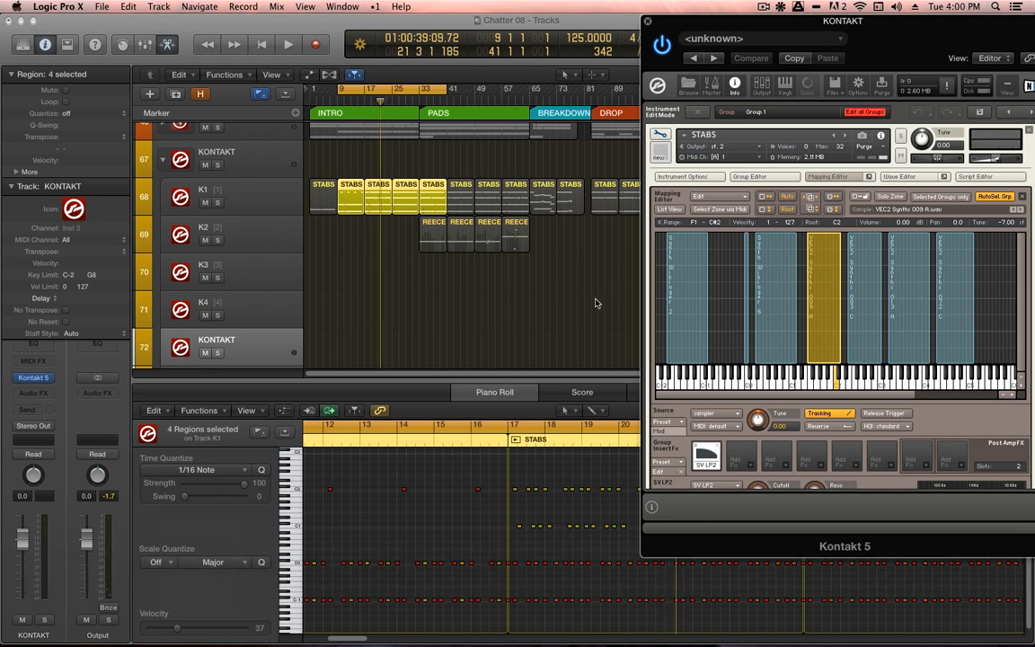
# - Review the STABS instrument's SV LP2 filter, amplifier modulators, and volume and cutoff envelopes in Kontakt
pyautogui.click(595, 303)
pyautogui.scroll(-5, 770, 327)
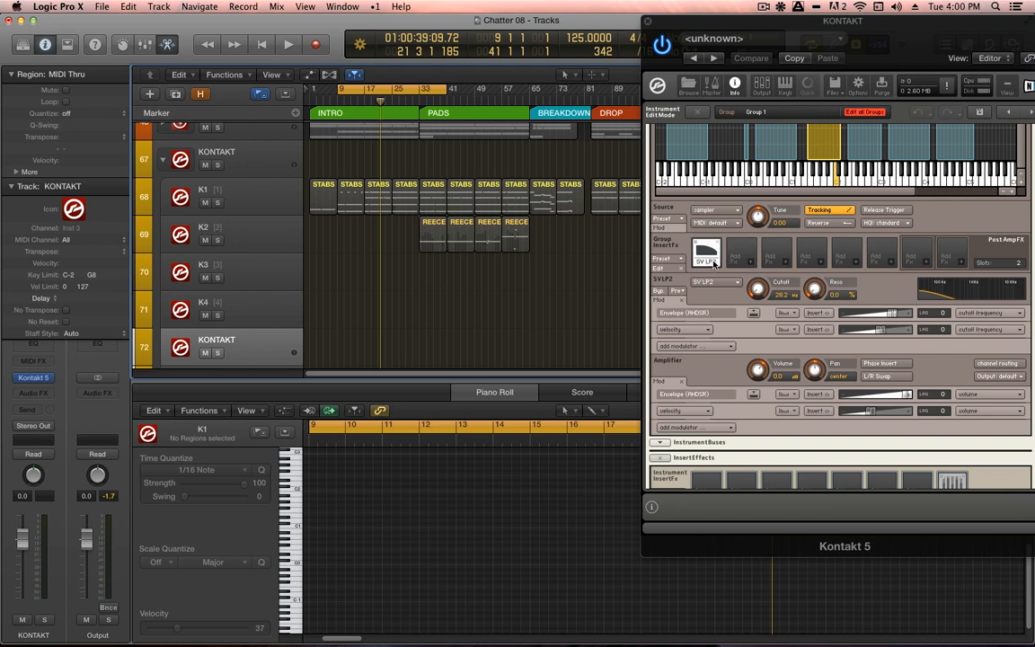
pyautogui.scroll(5, 716, 256)
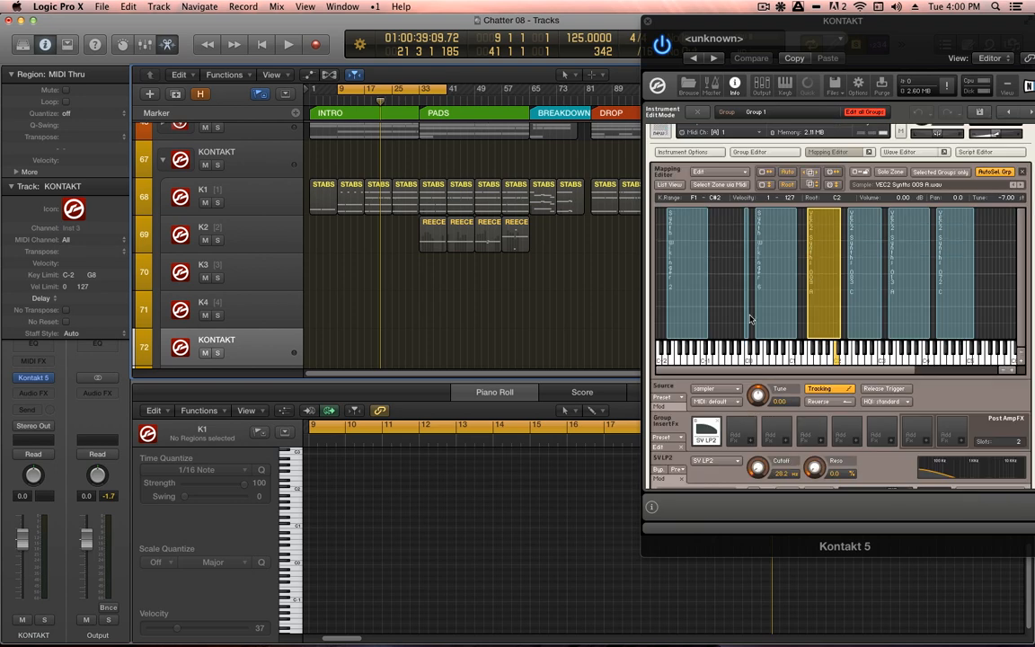
pyautogui.scroll(-3, 750, 319)
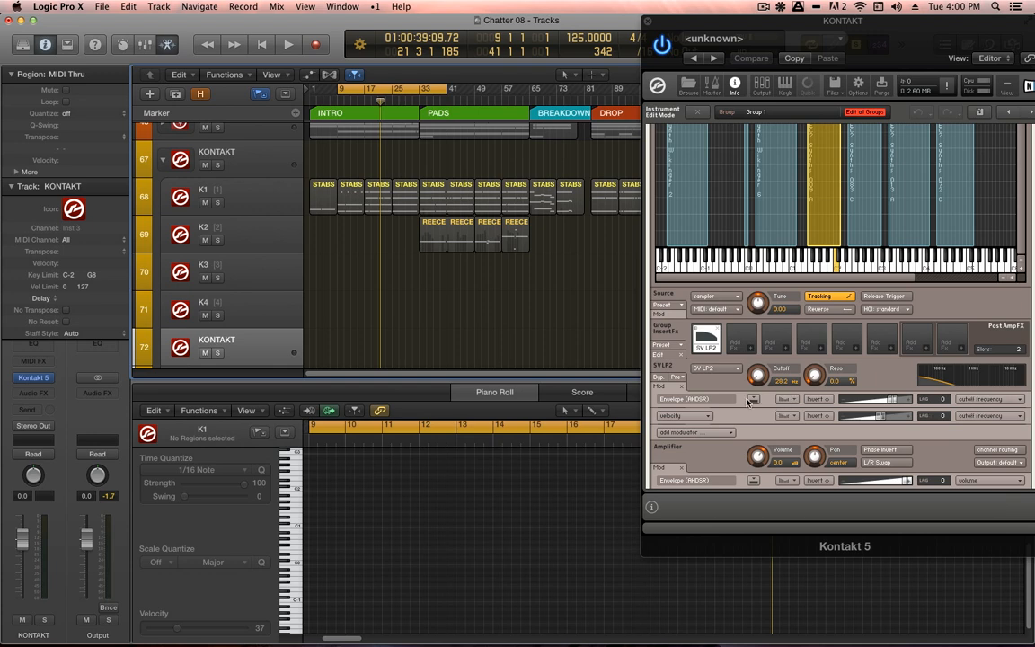
pyautogui.scroll(-10, 747, 402)
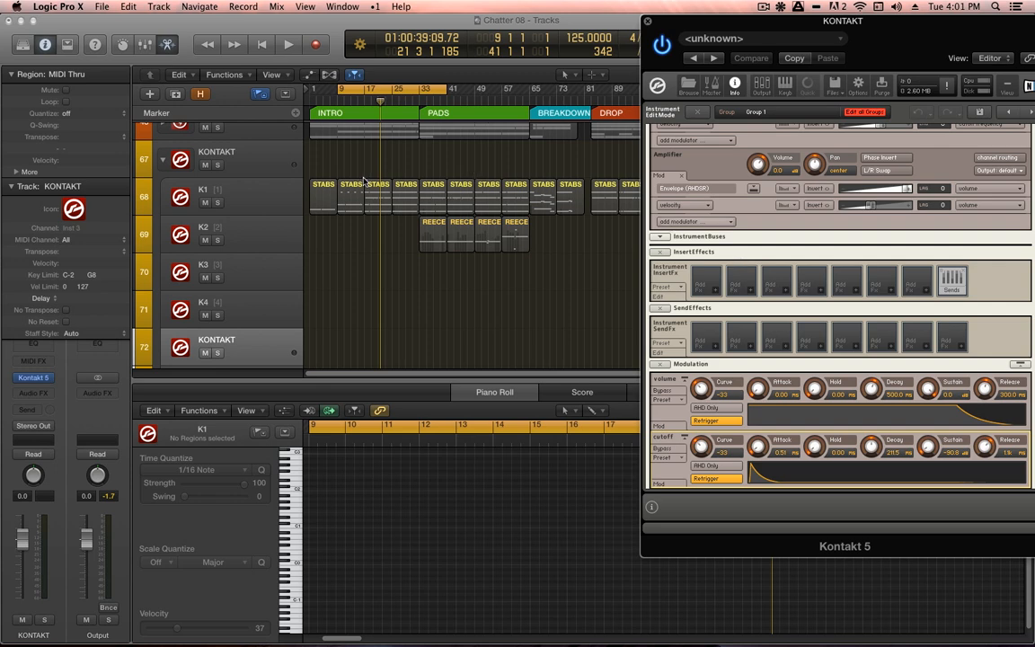
# - Play the four STABS regions from bar 9 and reduce the SV LP2 cutoff's envelope and velocity modulation to minimum
pyautogui.moveTo(373, 176); pyautogui.dragTo(422, 181)
pyautogui.press('space')
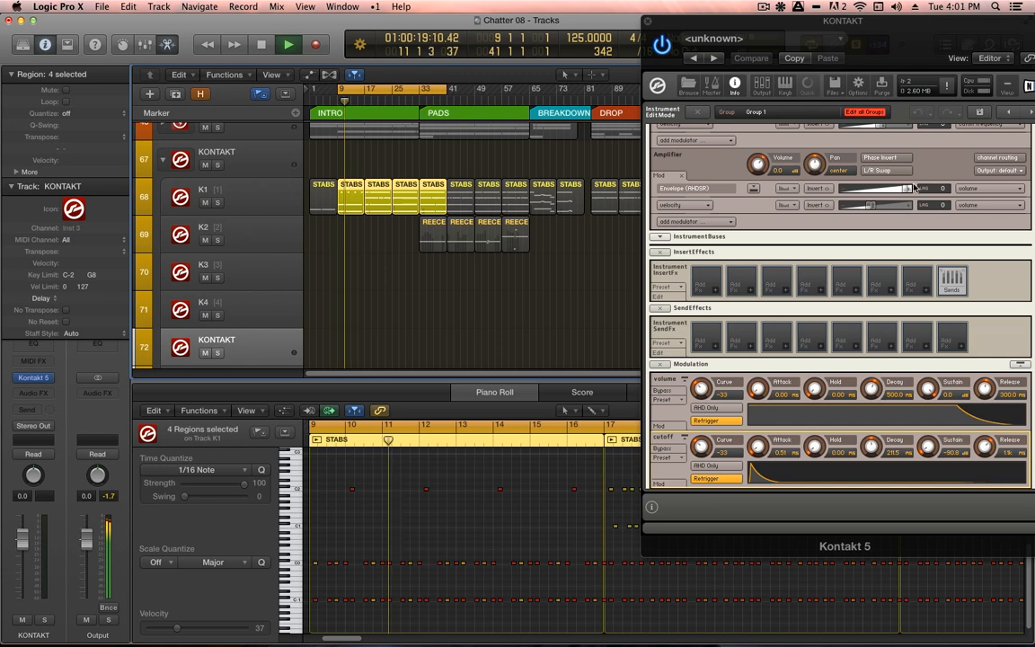
pyautogui.scroll(2, 885, 248)
pyautogui.scroll(5, 885, 248)
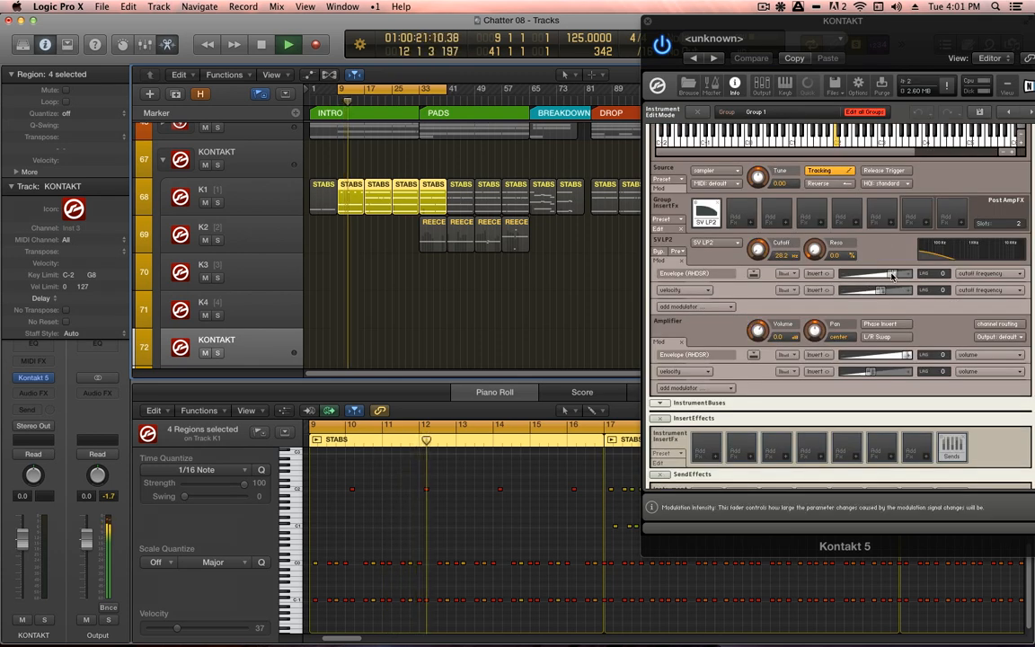
pyautogui.moveTo(872, 276); pyautogui.dragTo(828, 281)
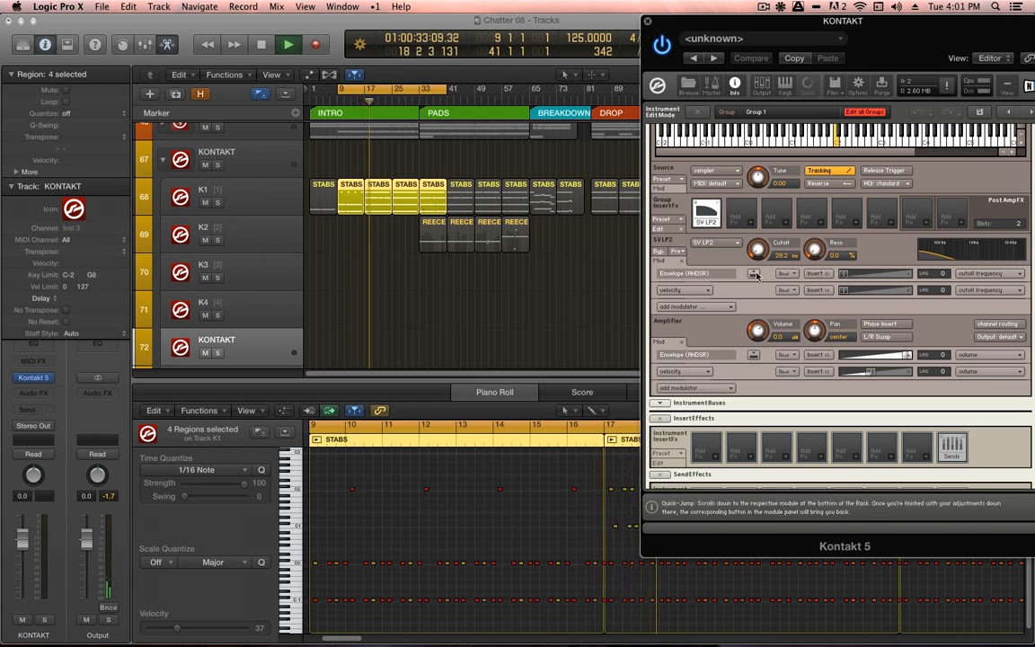
# - Sweep the SV LP2 cutoff up and back down to 380.7 Hz, and raise its envelope modulation to 35.0%
pyautogui.moveTo(757, 248); pyautogui.dragTo(756, 253)
pyautogui.moveTo(754, 224); pyautogui.dragTo(768, 133)
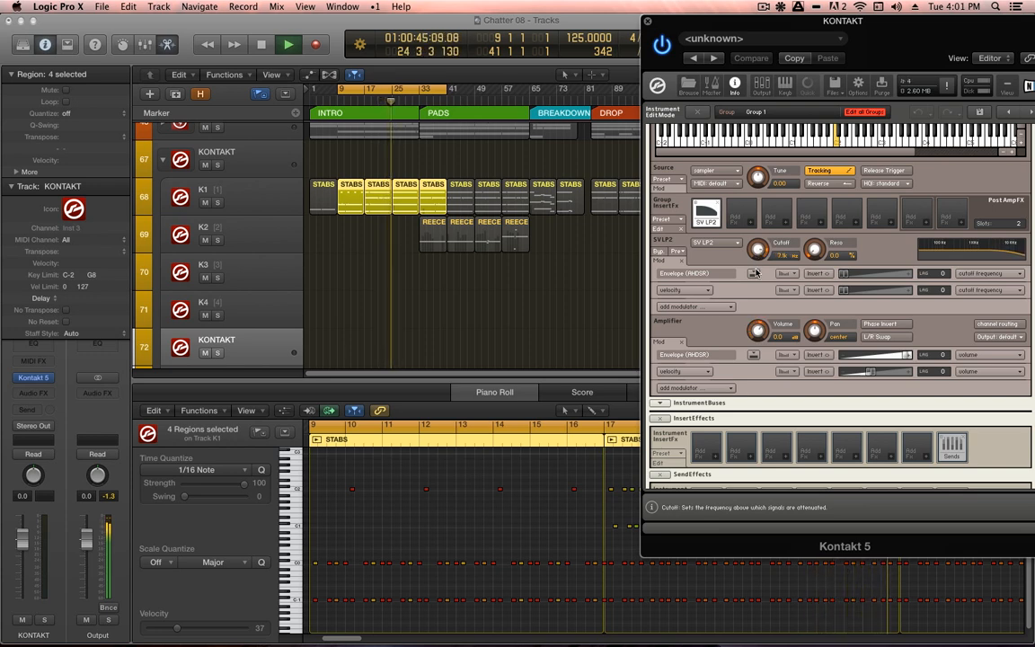
pyautogui.moveTo(755, 289); pyautogui.dragTo(751, 330)
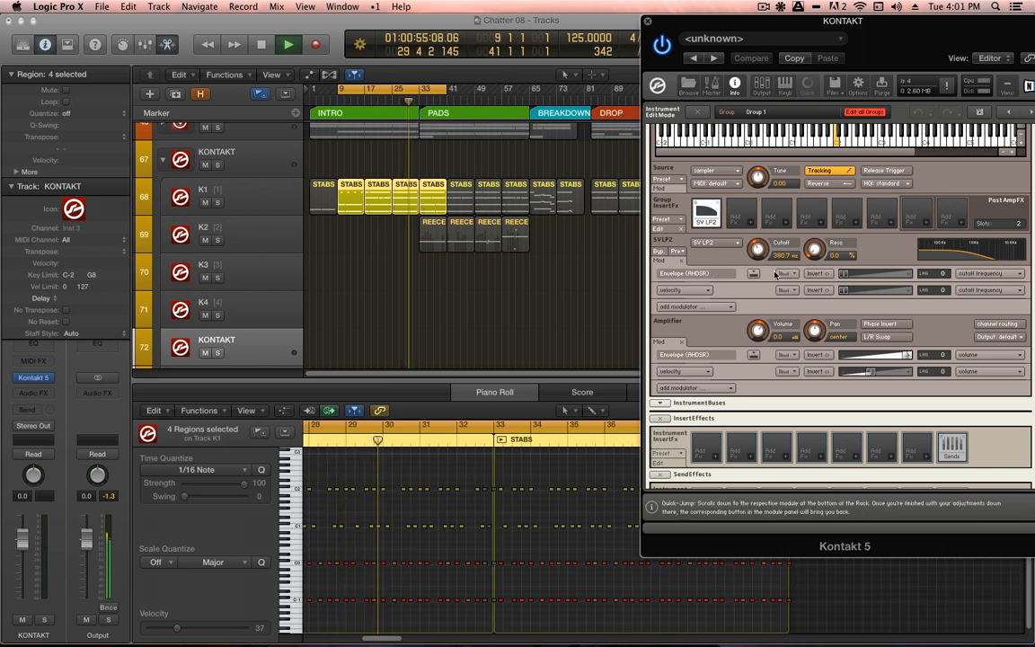
pyautogui.moveTo(842, 273); pyautogui.dragTo(881, 274)
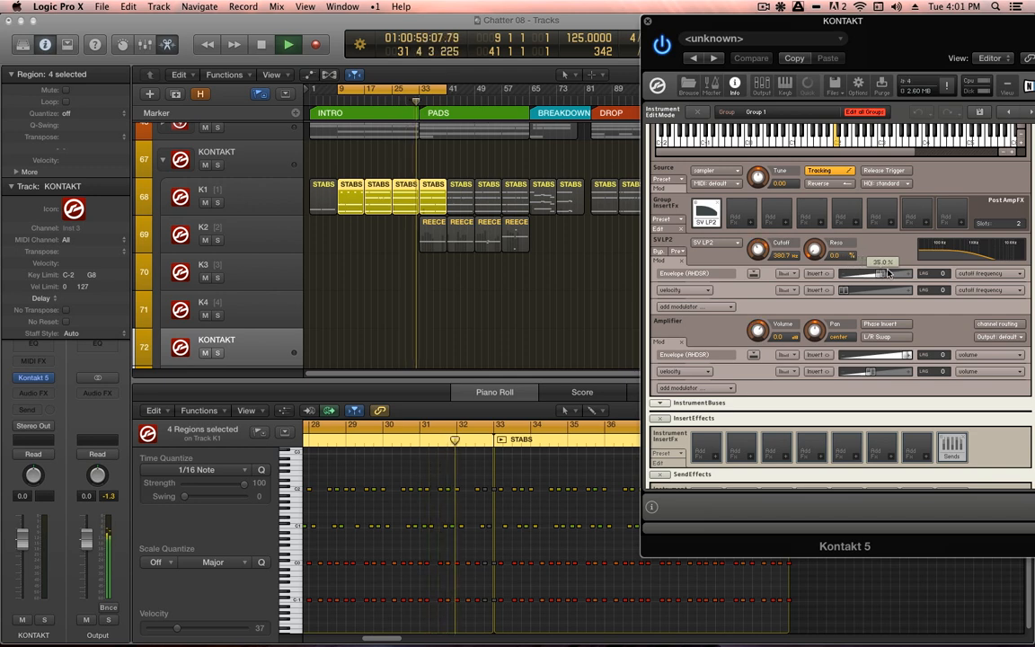
# - Set the cycle range to bars 1 to 33, select K1's first four STABS regions, and restart playback from bar 1
pyautogui.moveTo(406, 95); pyautogui.dragTo(379, 96)
pyautogui.moveTo(316, 160); pyautogui.dragTo(401, 192)
pyautogui.press('space')
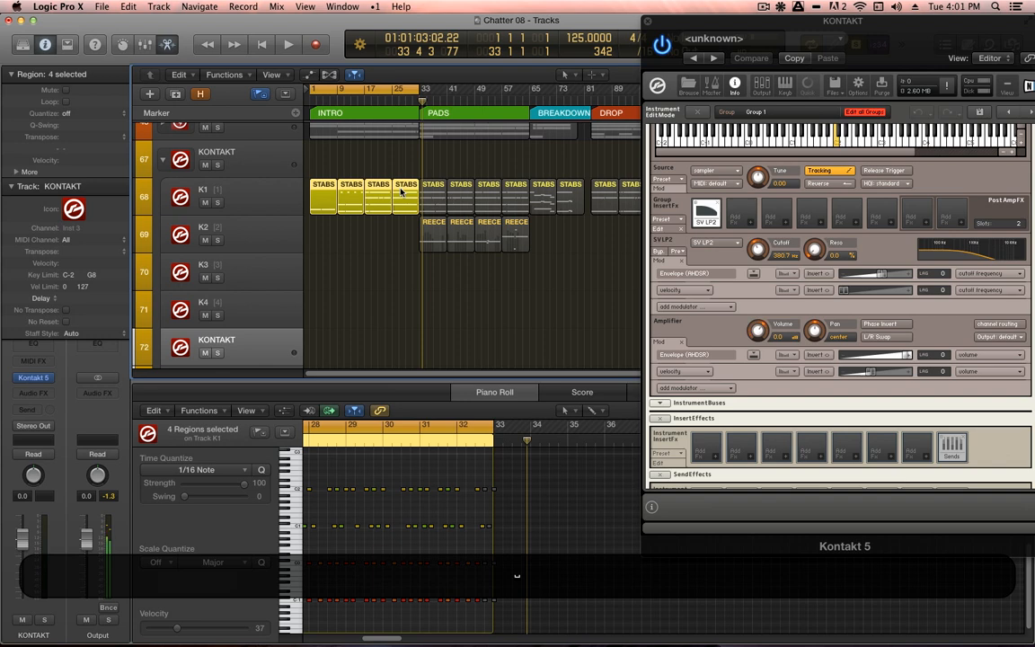
pyautogui.press('space')
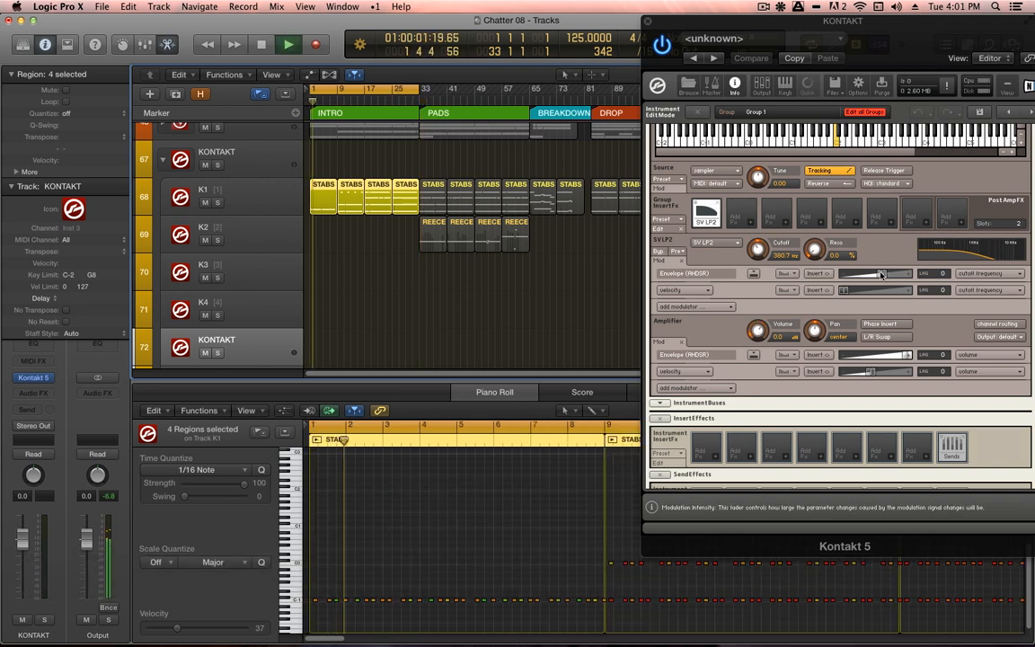
# - Balance the SV LP2 filter with a 143.9 Hz cutoff, 47.6% envelope modulation, and a moderate amount of velocity modulation
pyautogui.moveTo(881, 275); pyautogui.dragTo(887, 275)
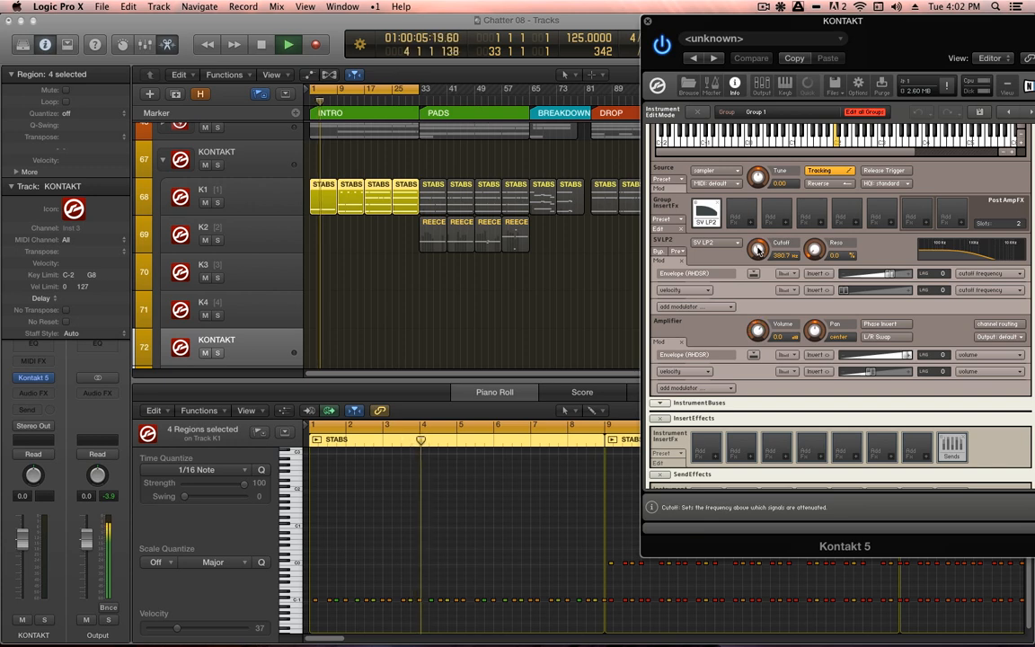
pyautogui.moveTo(888, 275); pyautogui.dragTo(884, 276)
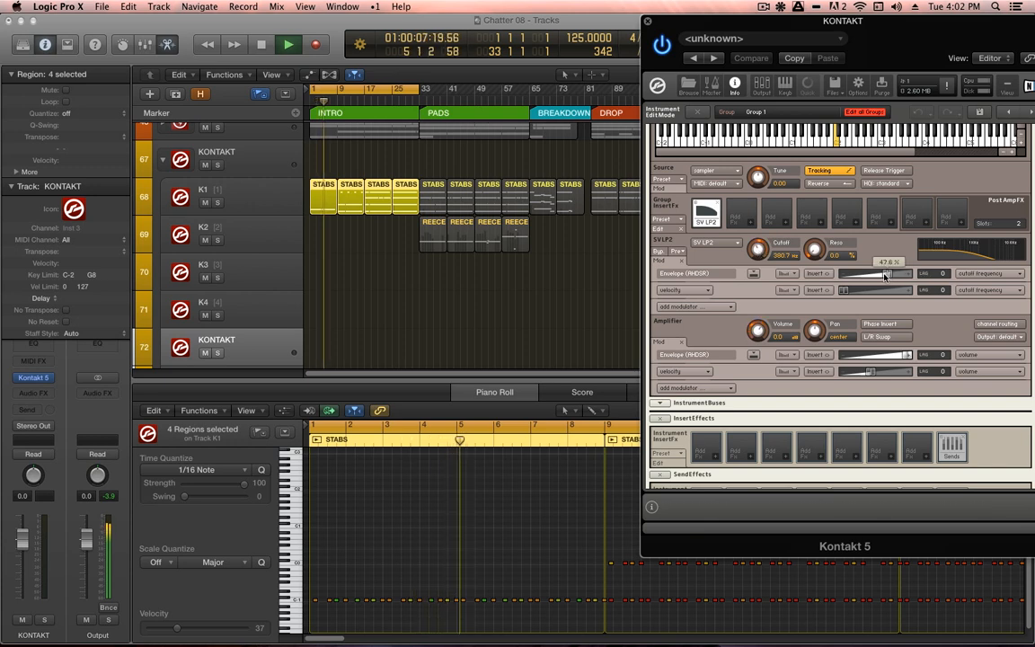
pyautogui.moveTo(757, 254)
pyautogui.mouseDown()
pyautogui.moveTo(757, 274)
pyautogui.moveTo(758, 250)
pyautogui.mouseUp()
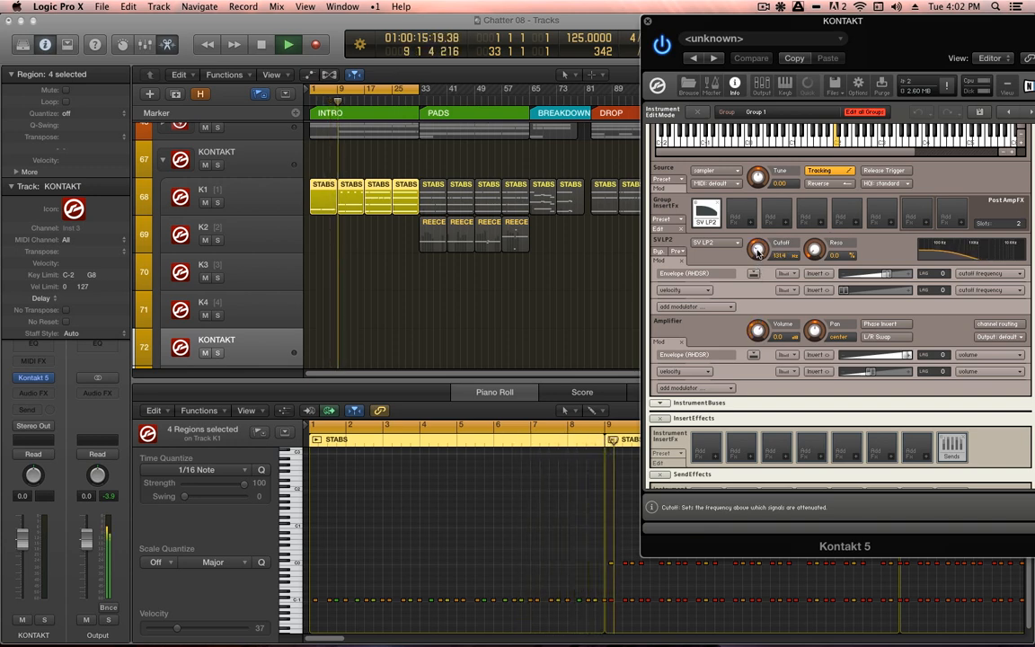
pyautogui.moveTo(757, 254); pyautogui.dragTo(757, 248)
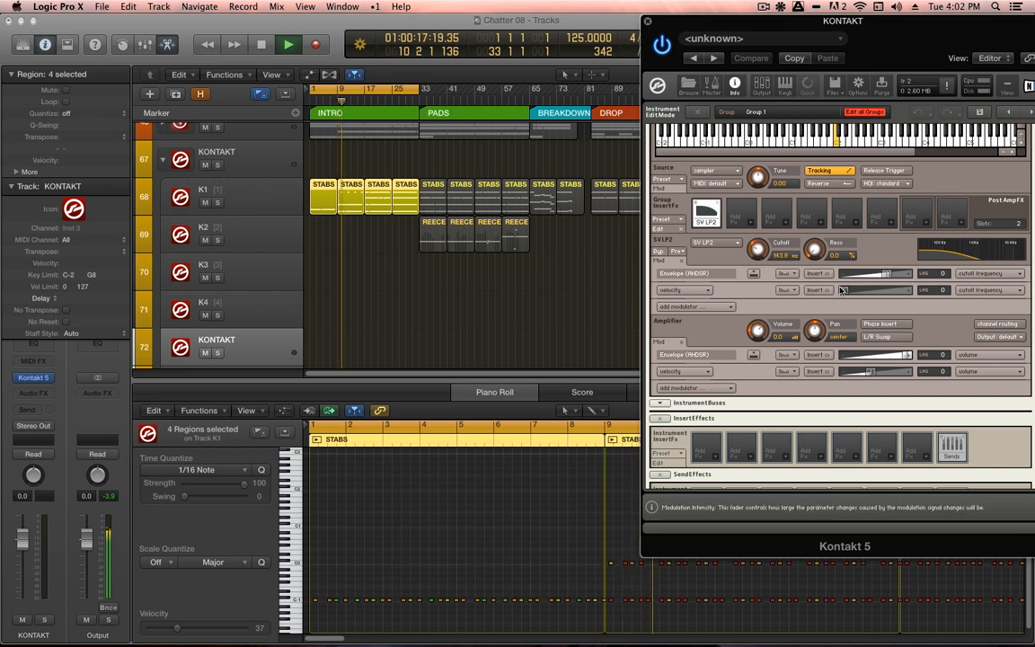
pyautogui.moveTo(844, 291); pyautogui.dragTo(874, 295)
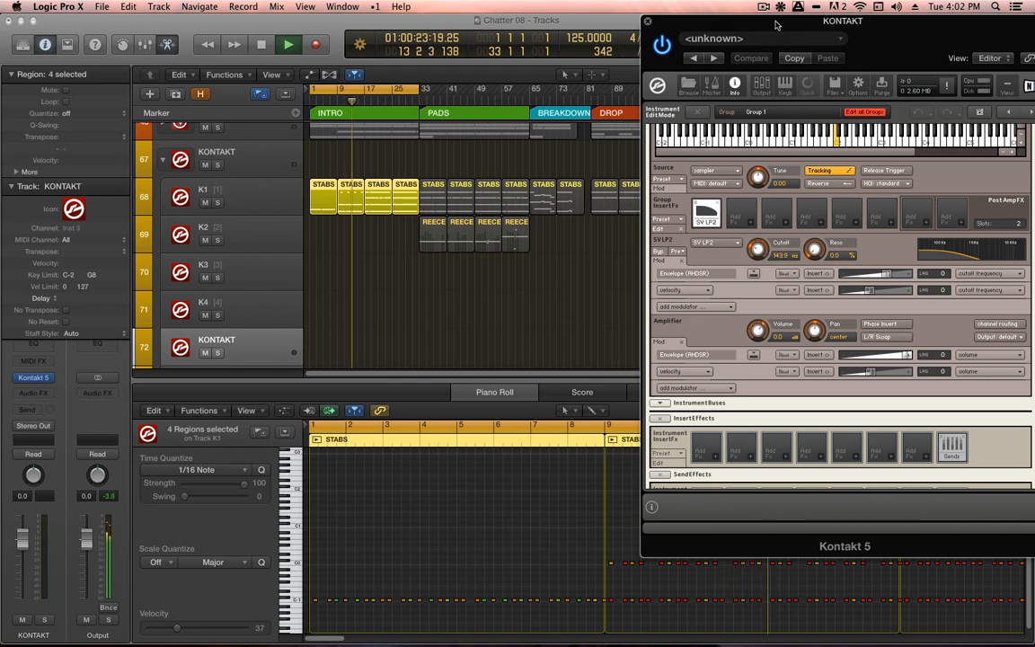
# - Uncover the Piano Roll and examine the stab notes around bars 13 to 16 up close, keeping Kontakt open alongside
pyautogui.moveTo(793, 50); pyautogui.dragTo(279, 49)
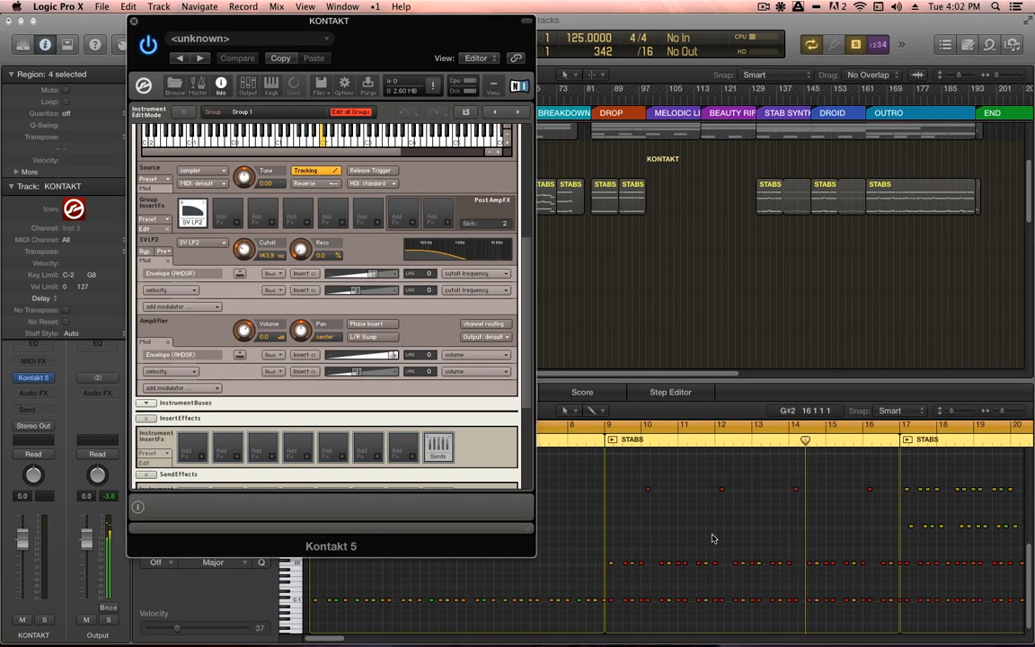
pyautogui.moveTo(711, 536); pyautogui.dragTo(871, 631)
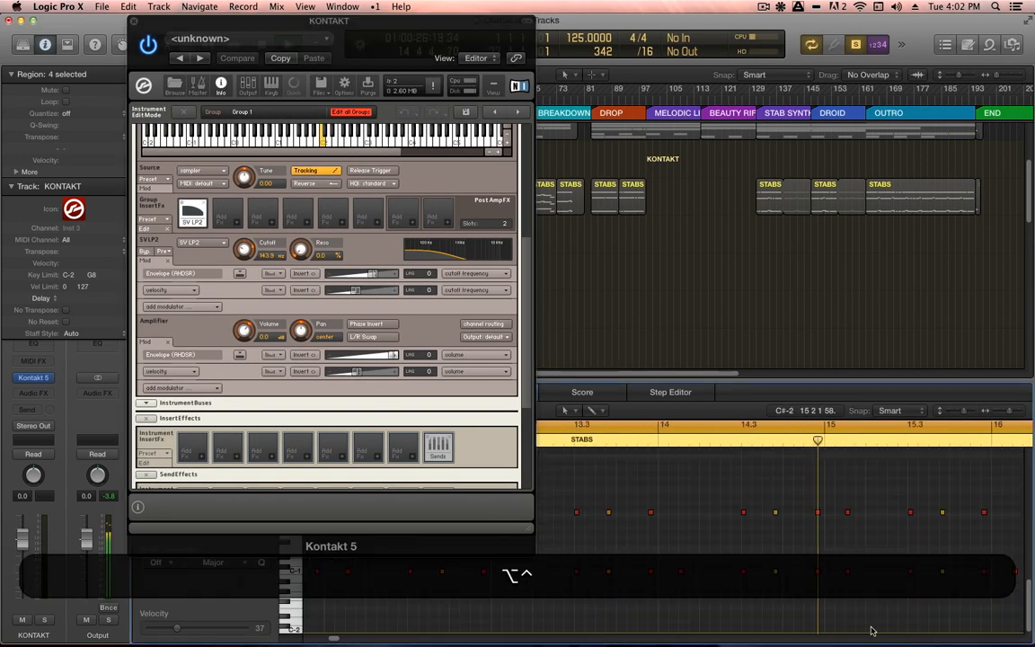
pyautogui.keyDown('ctrl'); pyautogui.keyDown('alt'); pyautogui.click(834, 550); pyautogui.keyUp('alt'); pyautogui.keyUp('ctrl')
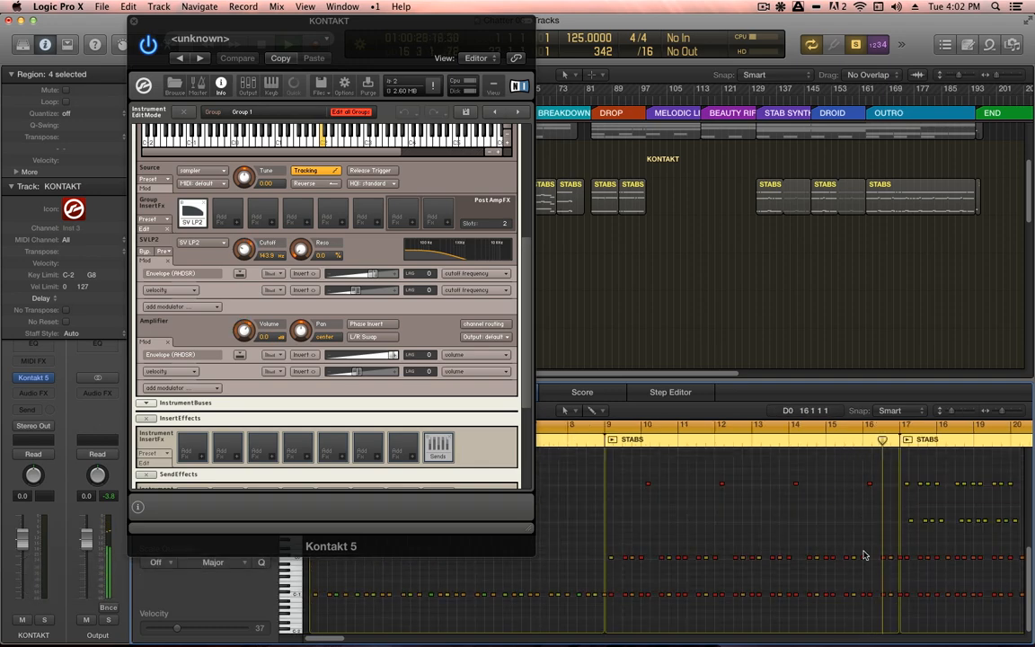
pyautogui.moveTo(402, 20); pyautogui.dragTo(892, 20)
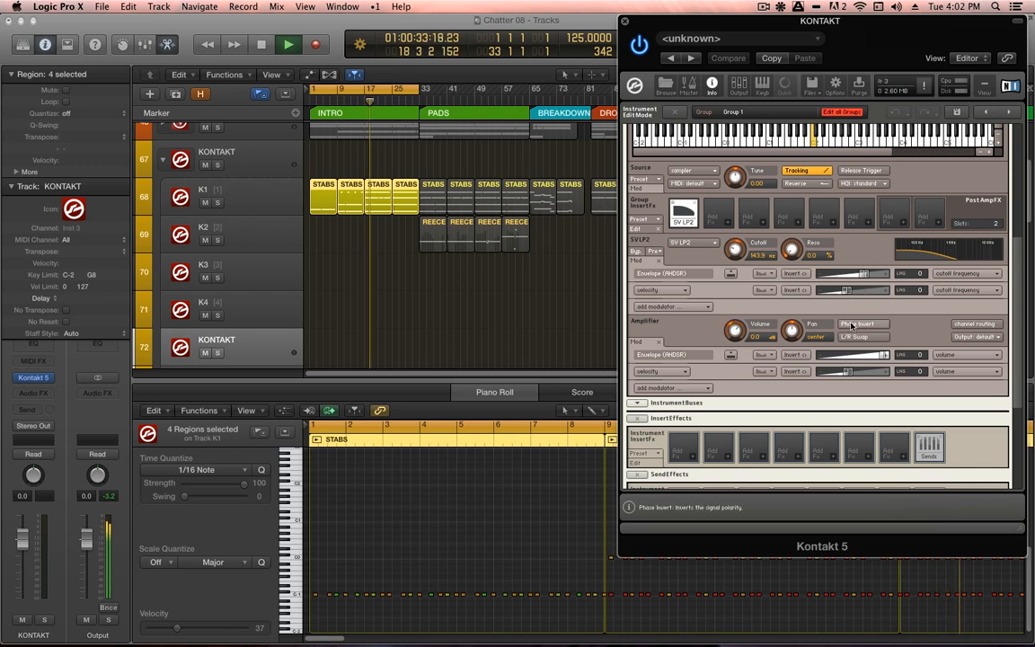
# - Raise the velocity modulation of the SV LP2 cutoff slightly and lower the cutoff to 48.4 Hz
pyautogui.click(847, 291)
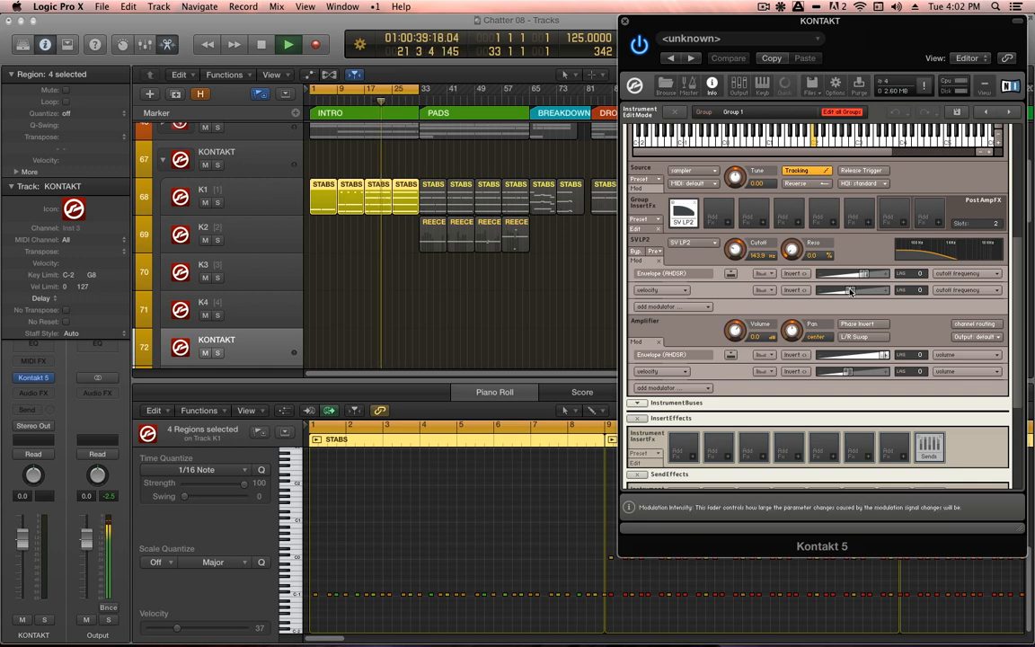
pyautogui.moveTo(850, 292); pyautogui.dragTo(854, 292)
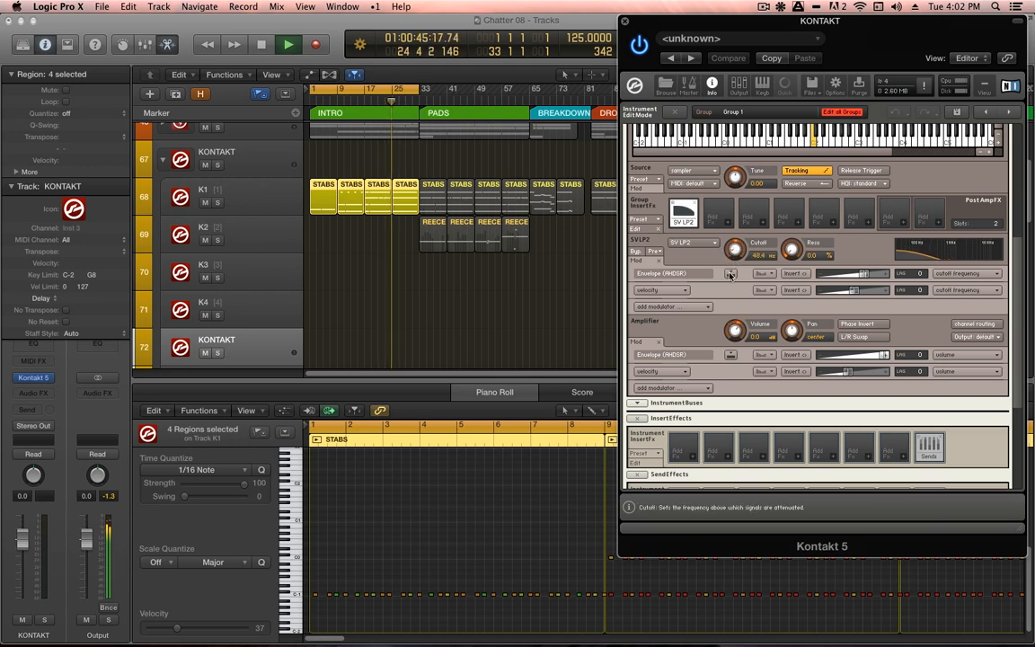
# - Lower the SV LP2 cutoff to 33.9 Hz and extend K1's STABS selection and the cycle range to bar 65
pyautogui.moveTo(730, 275); pyautogui.dragTo(730, 277)
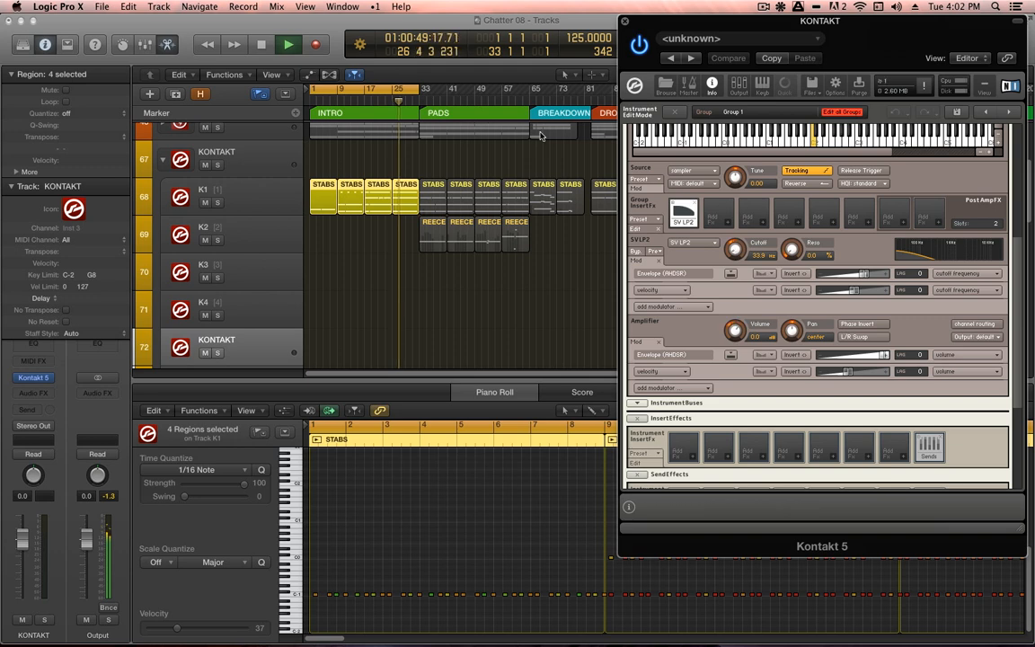
pyautogui.moveTo(438, 172); pyautogui.dragTo(508, 193)
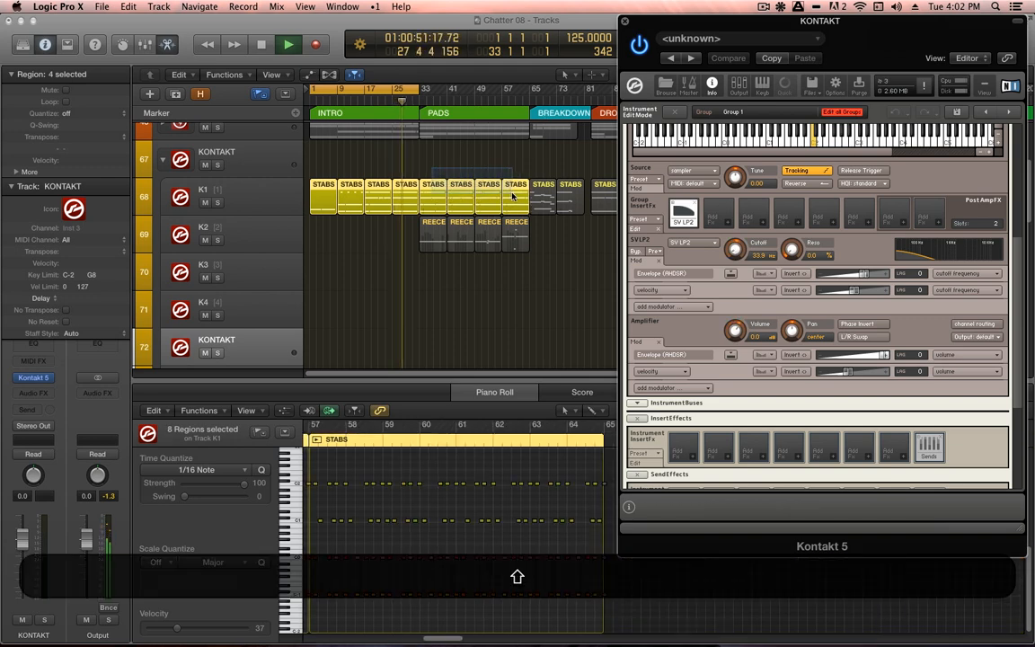
pyautogui.moveTo(413, 93); pyautogui.dragTo(525, 97)
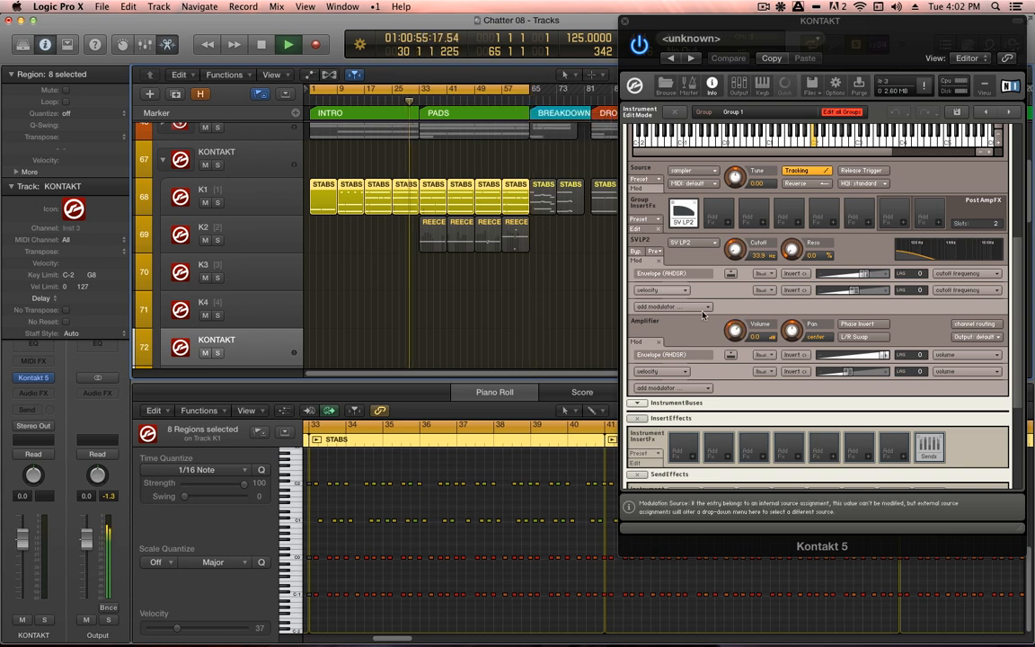
# - Lower the SV LP2 cutoff to 28.2 Hz, then turn off solo to hear the stabs in the full mix
pyautogui.moveTo(738, 250); pyautogui.dragTo(738, 253)
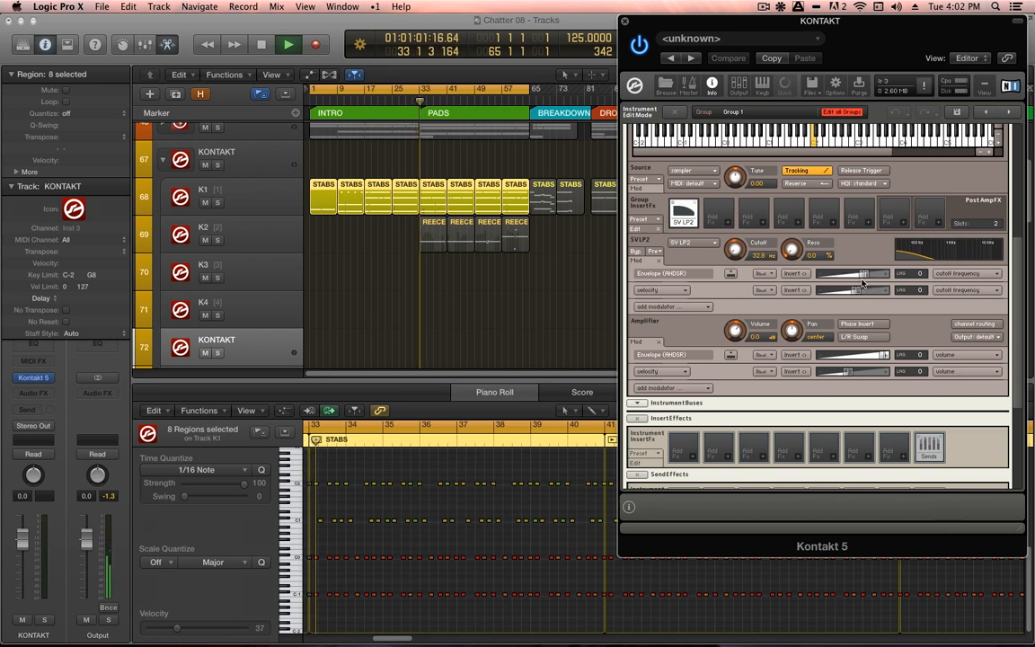
pyautogui.moveTo(736, 252); pyautogui.dragTo(739, 257)
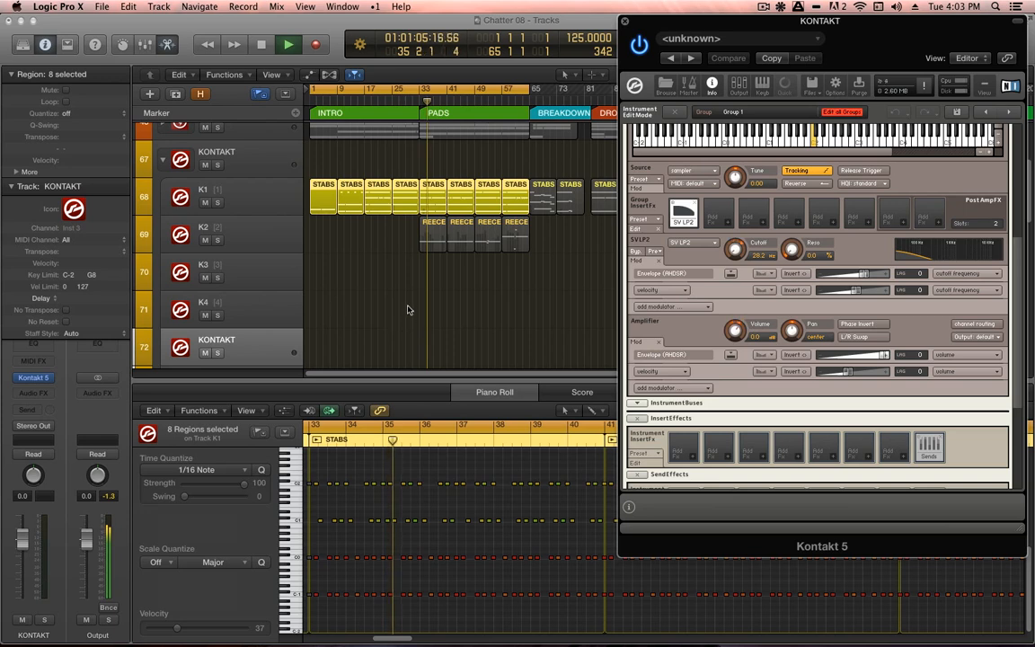
pyautogui.press('s')
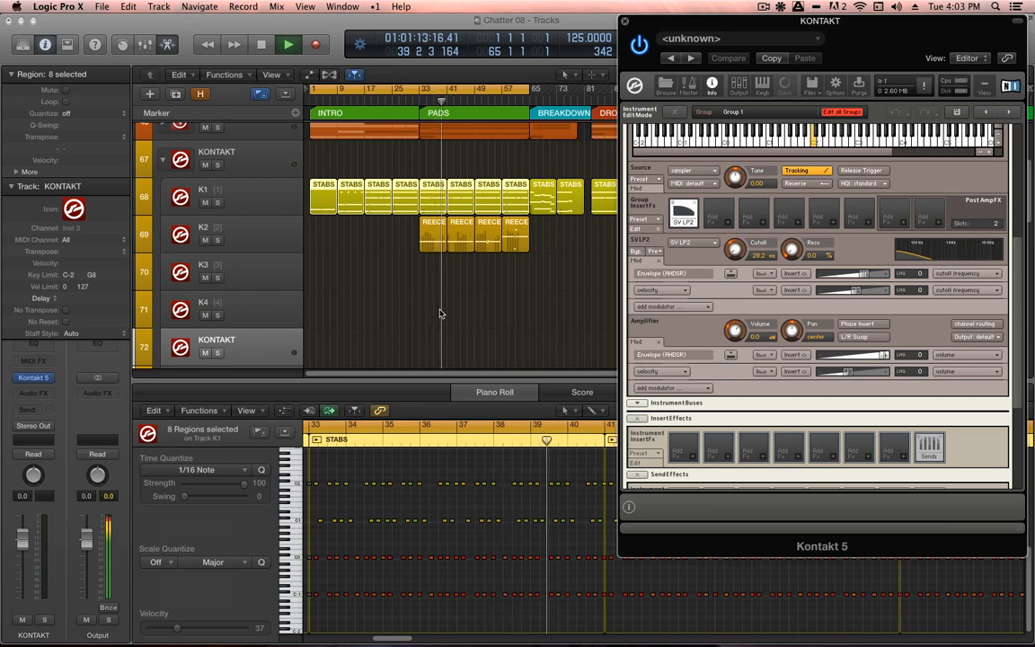
pyautogui.press('space')
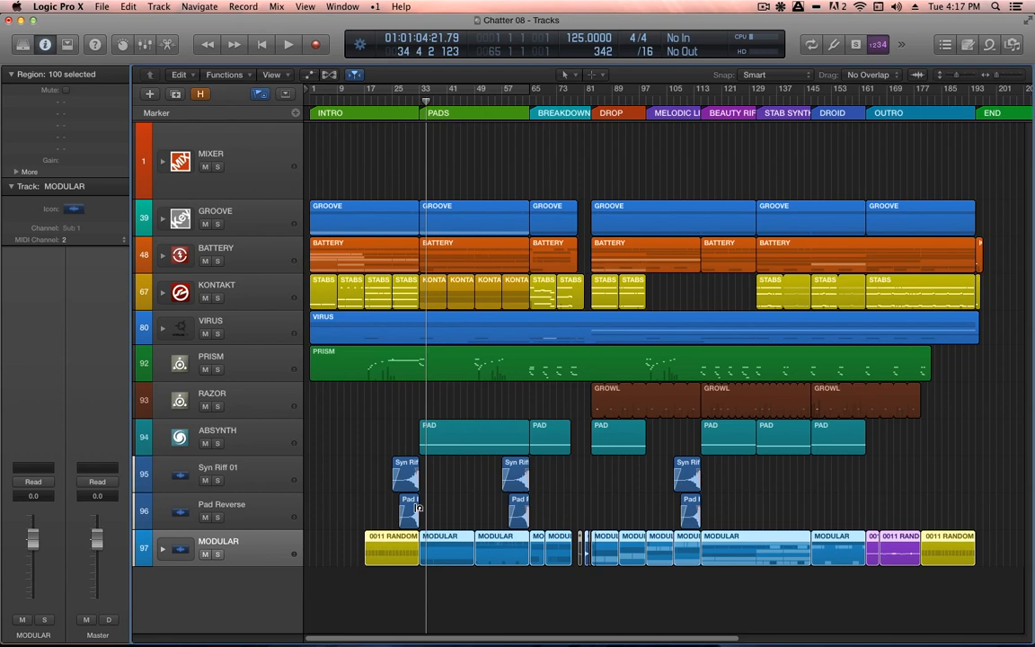
# - Expand the MIXER track stack and shrink the tracks until all its channels fit in view
pyautogui.click(241, 171)
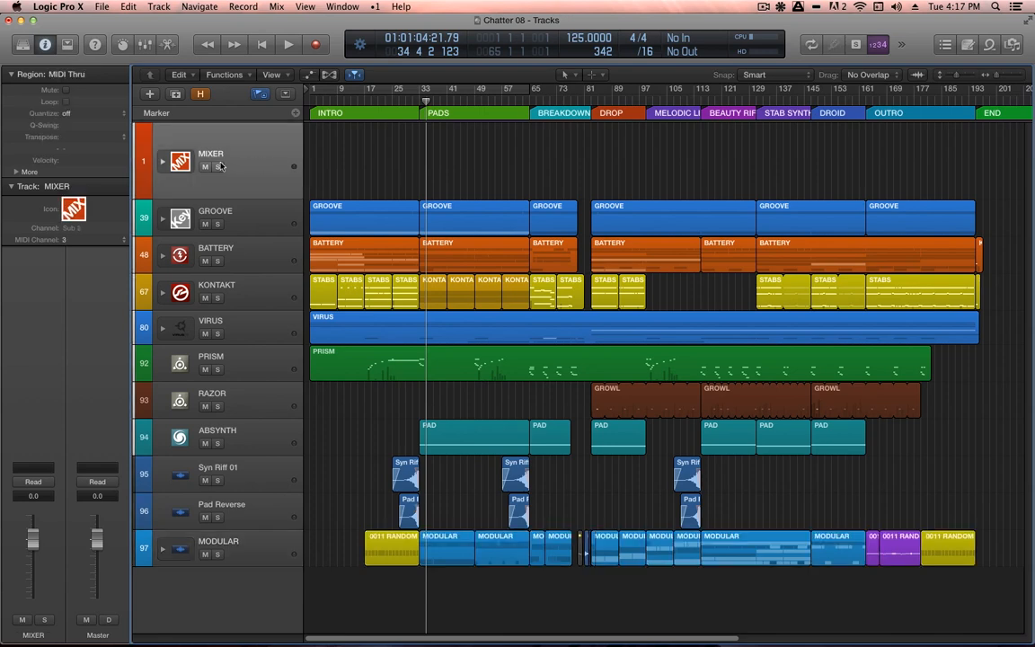
pyautogui.click(164, 163)
pyautogui.scroll(10, 490, 333)
pyautogui.scroll(-5, 490, 334)
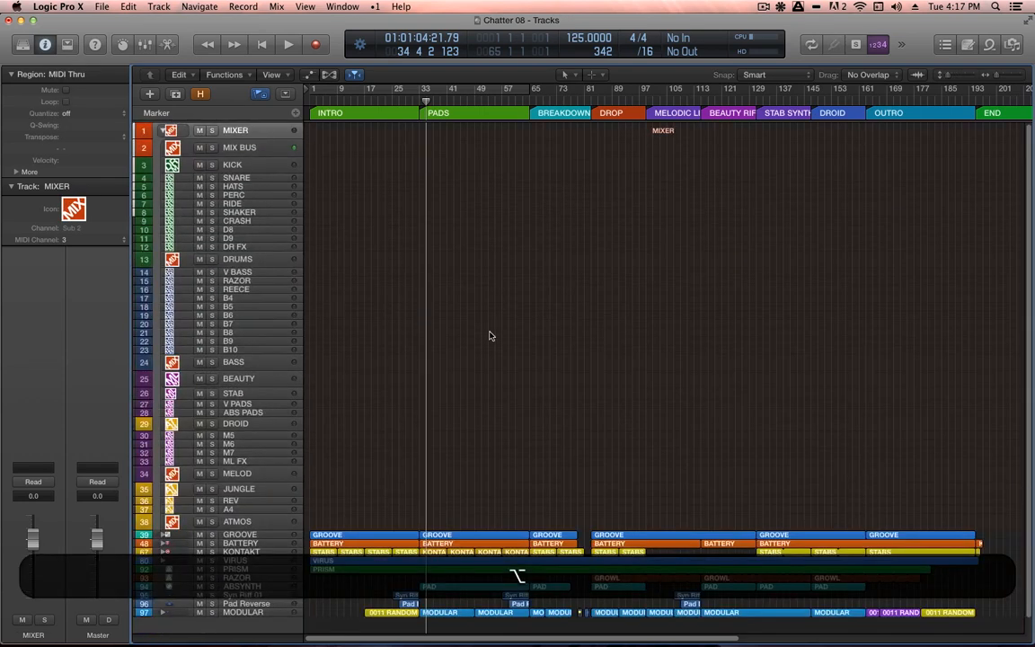
pyautogui.scroll(-1, 341, 432)
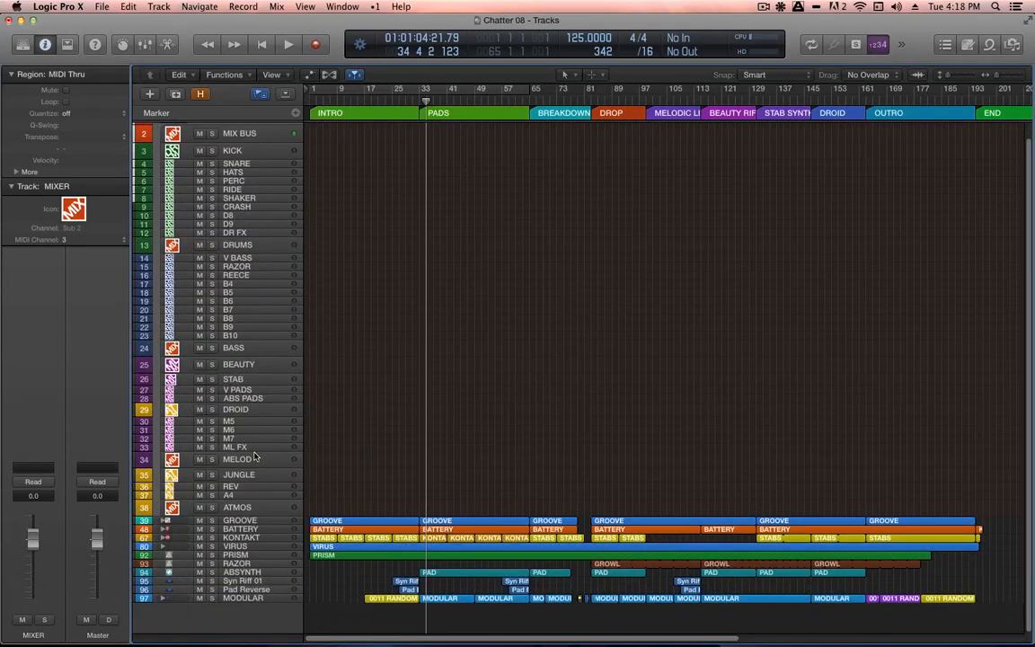
# - Solo the JUNGLE channel and play from the first 0011 RANDOM MODULAR region at bar 17
pyautogui.click(252, 476)
pyautogui.click(213, 475)
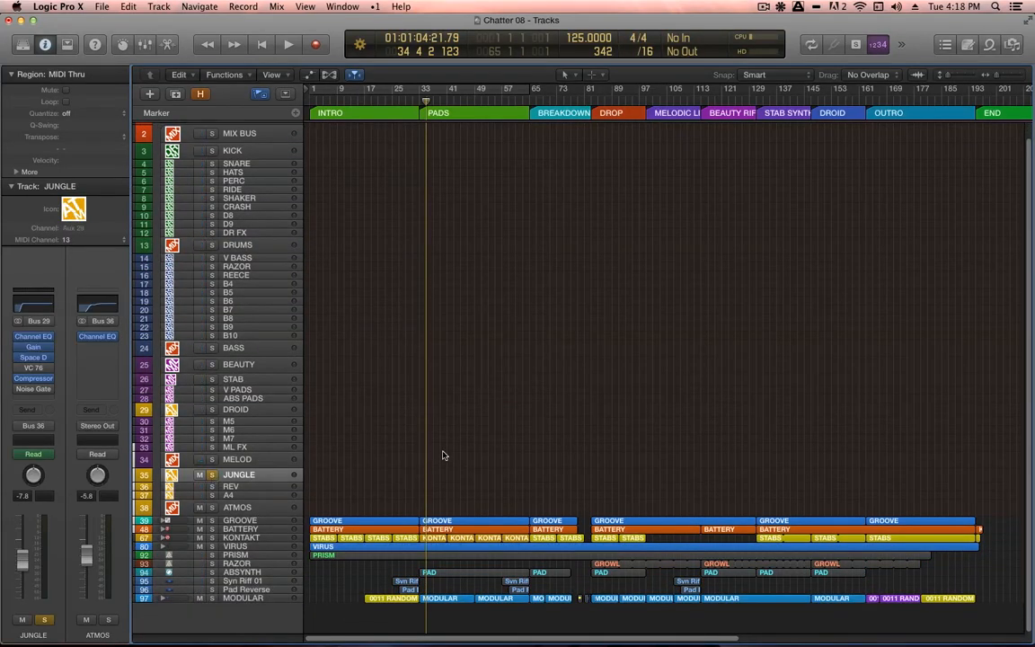
pyautogui.click(378, 598)
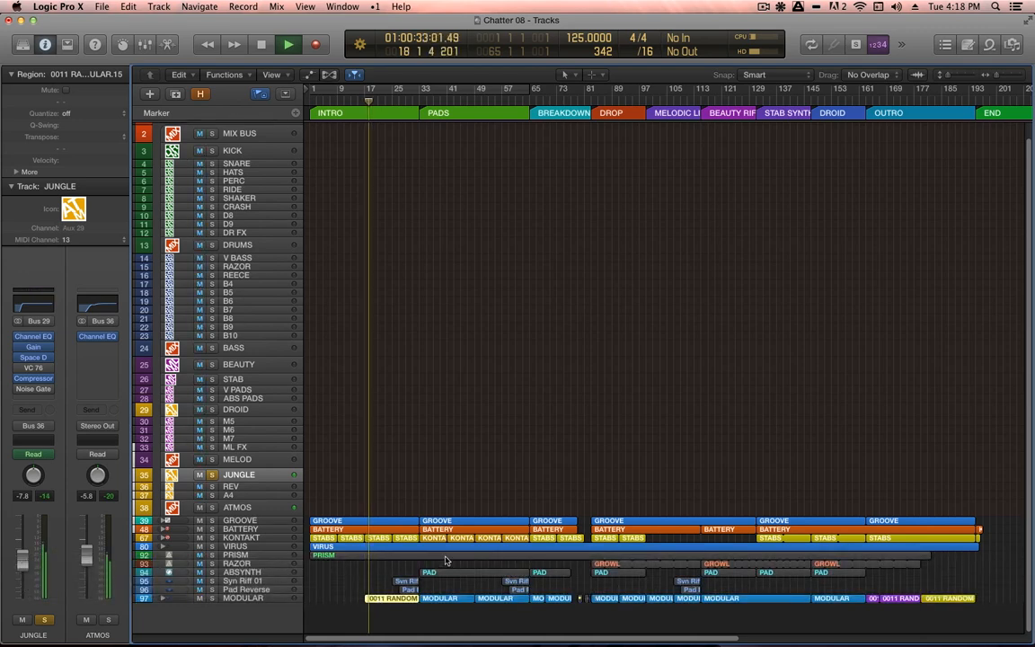
# - Look inside the 0011 RANDOM MODULAR folder region at the BIRDS slices up close, and return to the main arrangement
pyautogui.scroll(5, 444, 557)
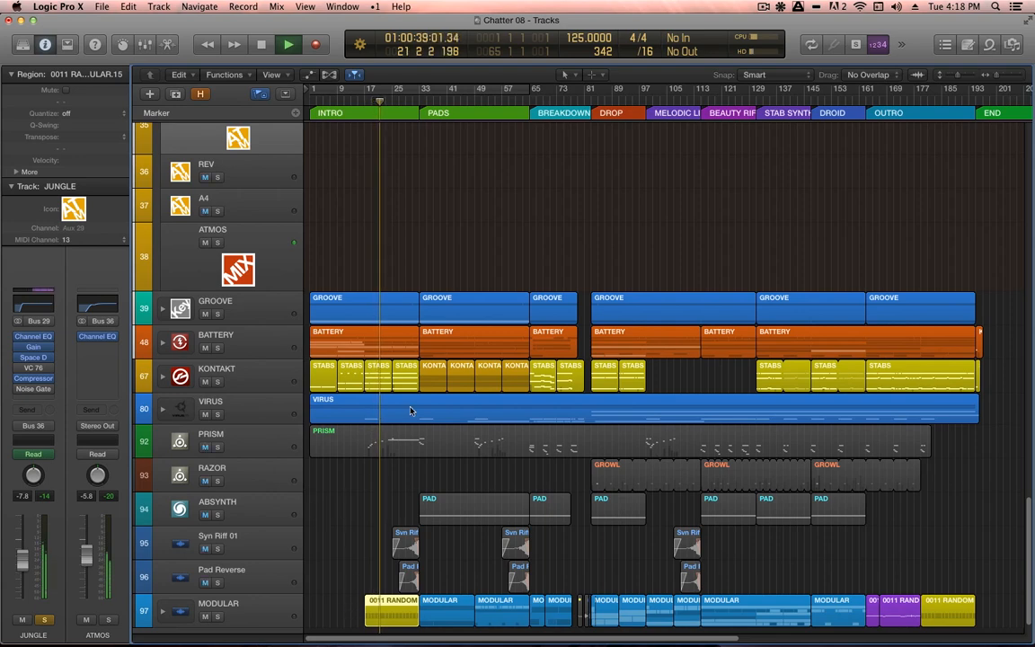
pyautogui.doubleClick(393, 603)
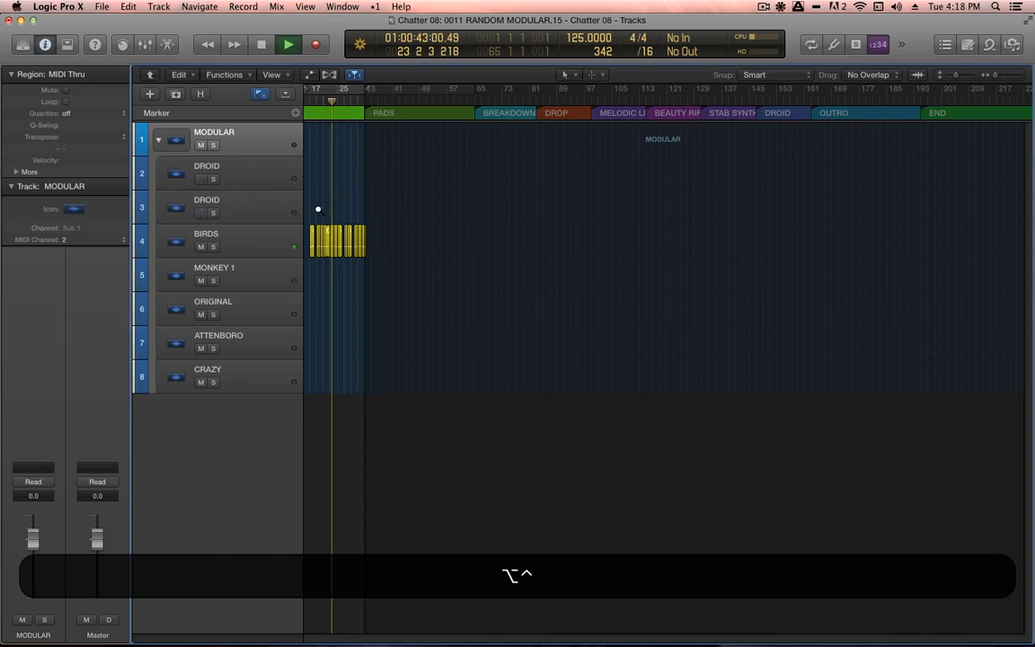
pyautogui.keyDown('ctrl'); pyautogui.keyDown('alt'); pyautogui.click(337, 251); pyautogui.keyUp('alt'); pyautogui.keyUp('ctrl')
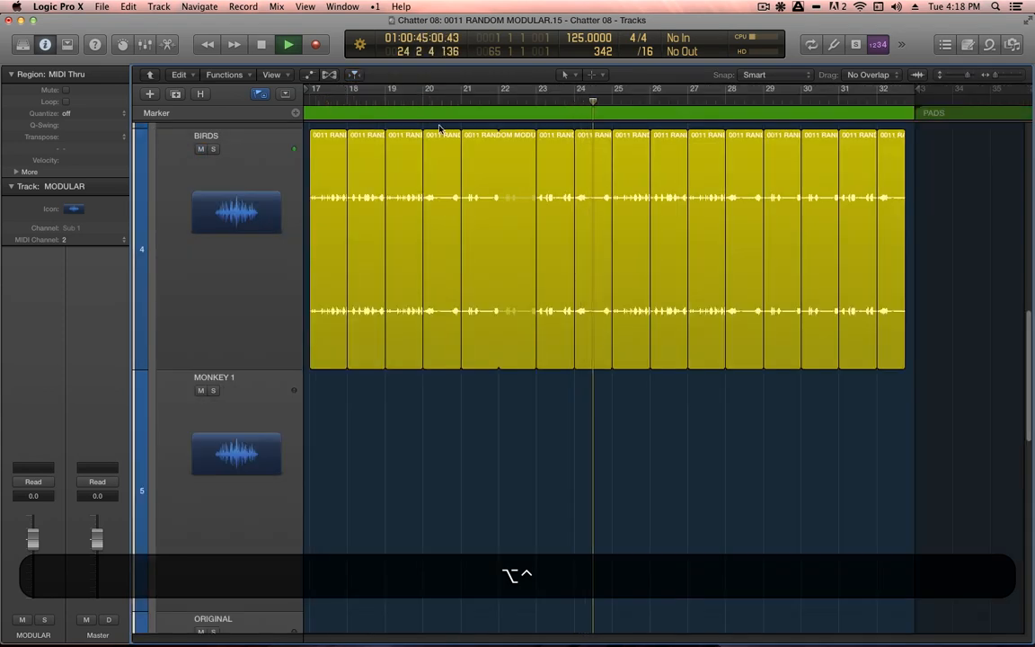
pyautogui.click(151, 75)
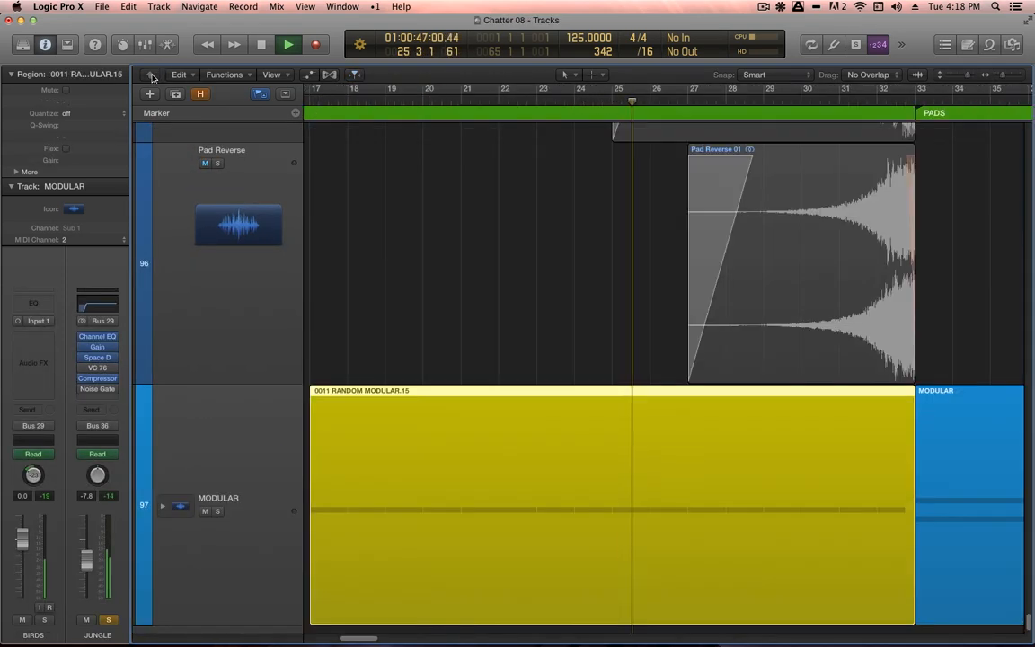
# - Move playback to bar 33 and expand the MODULAR track stack to show its subtracks through the PADS section
pyautogui.click(911, 101)
pyautogui.scroll(-5, 942, 483)
pyautogui.scroll(-5, 942, 487)
pyautogui.hscroll(5, 942, 487)
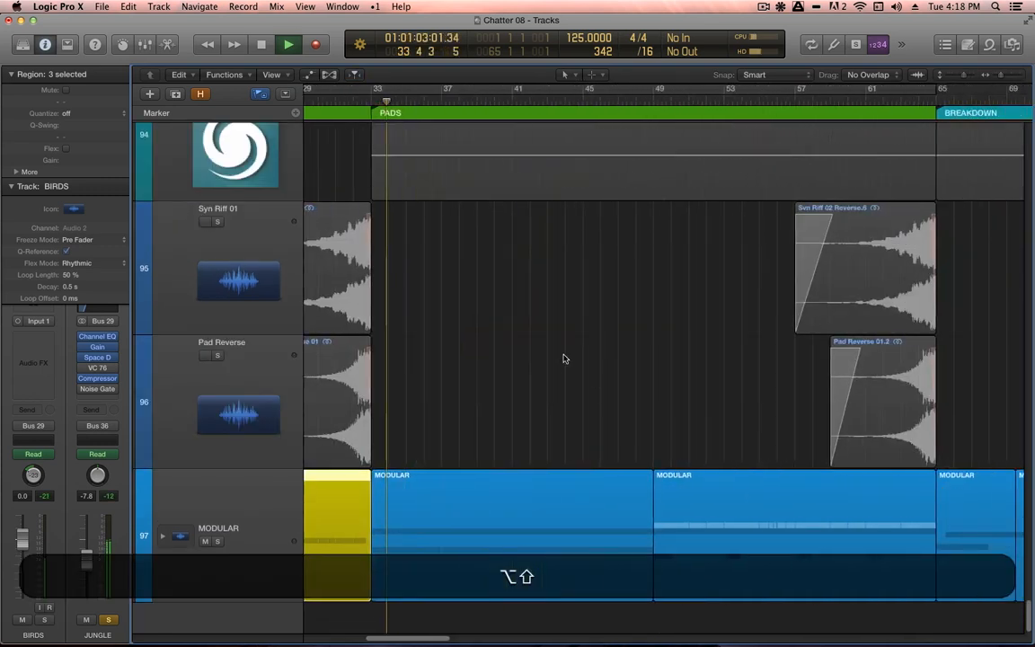
pyautogui.click(163, 536)
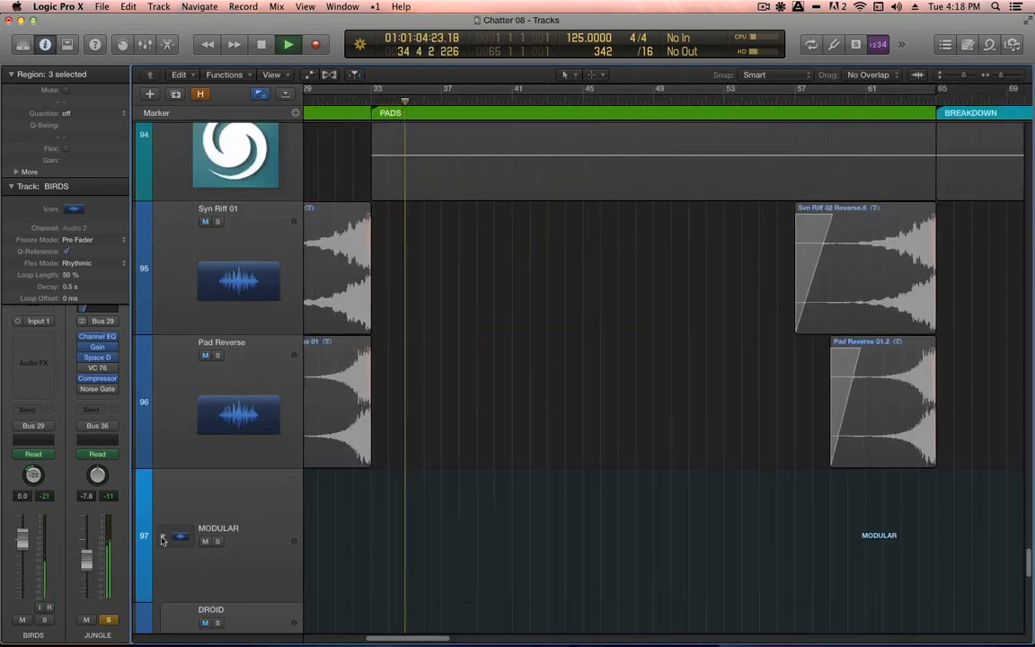
pyautogui.scroll(-5, 483, 519)
pyautogui.scroll(-5, 484, 519)
pyautogui.scroll(-4, 483, 521)
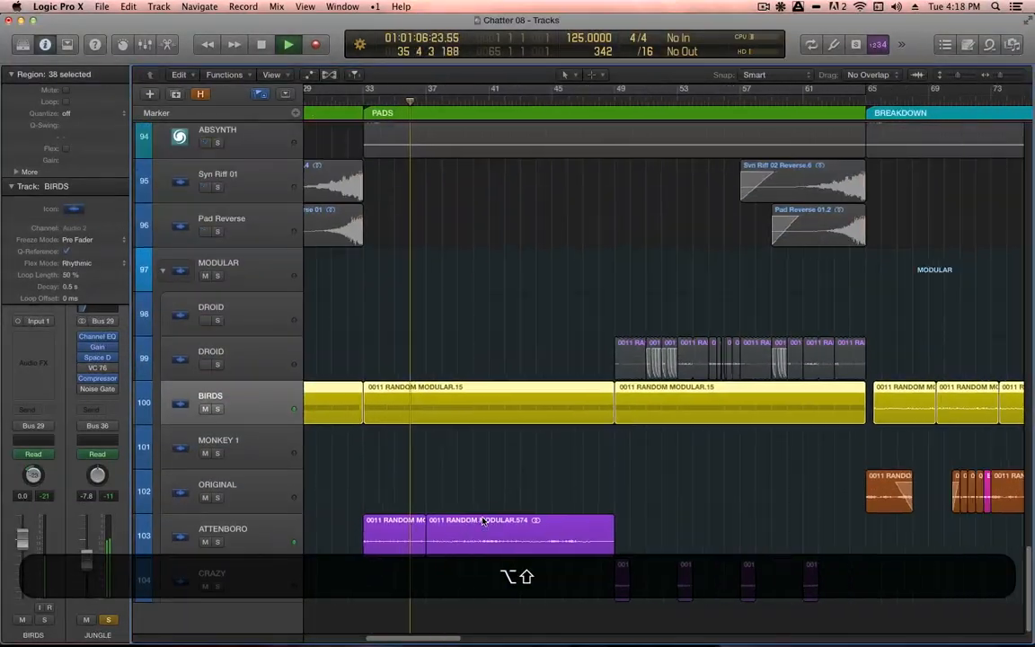
# - Audition the soloed MODULAR parts around bar 48 and from bar 65, and stop playback
pyautogui.scroll(-4, 482, 521)
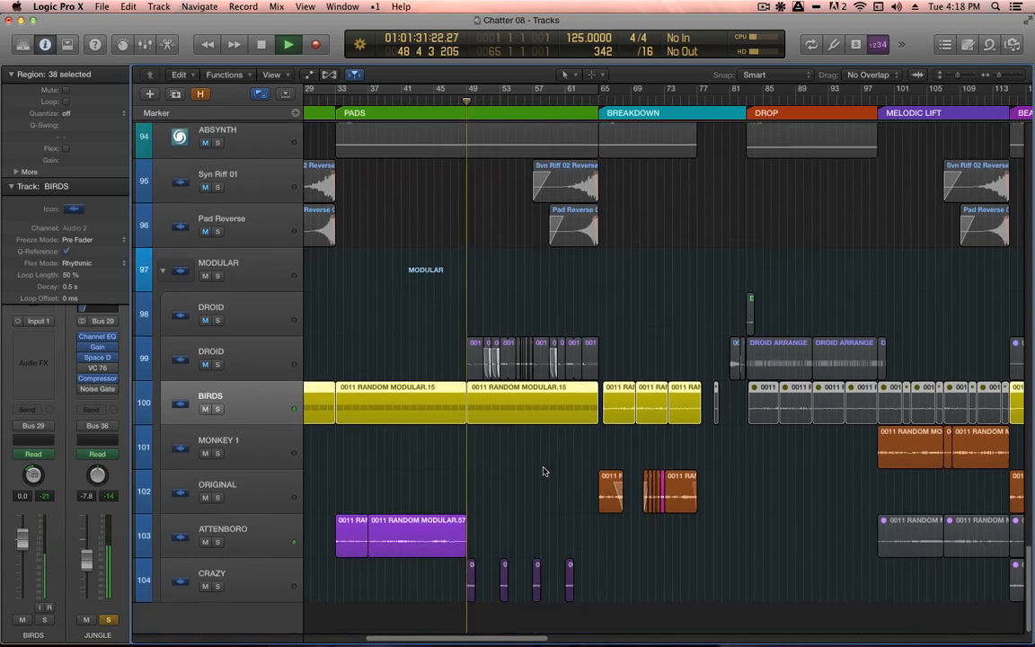
pyautogui.click(598, 103)
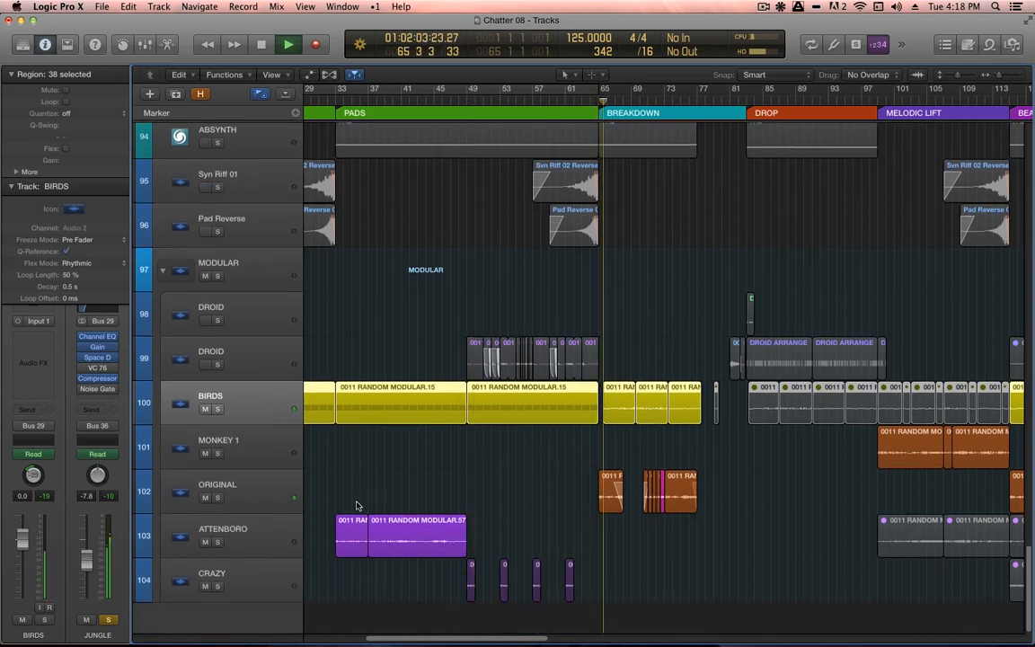
pyautogui.press('space')
# - Solo the DROID channel in the MIXER stack alongside JUNGLE
pyautogui.scroll(-2, 423, 434)
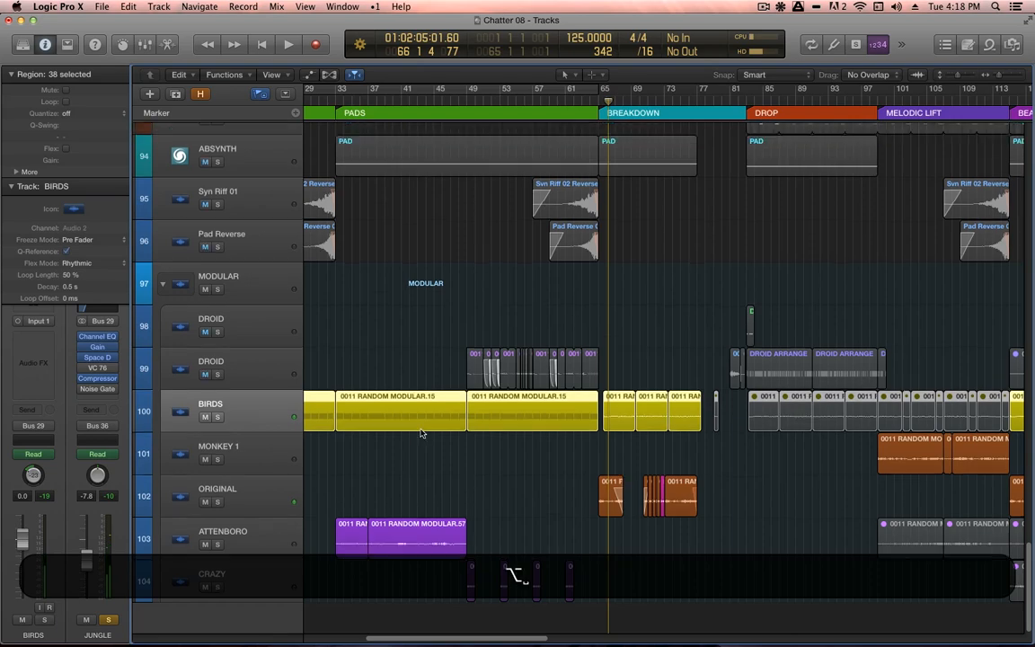
pyautogui.scroll(-5, 416, 423)
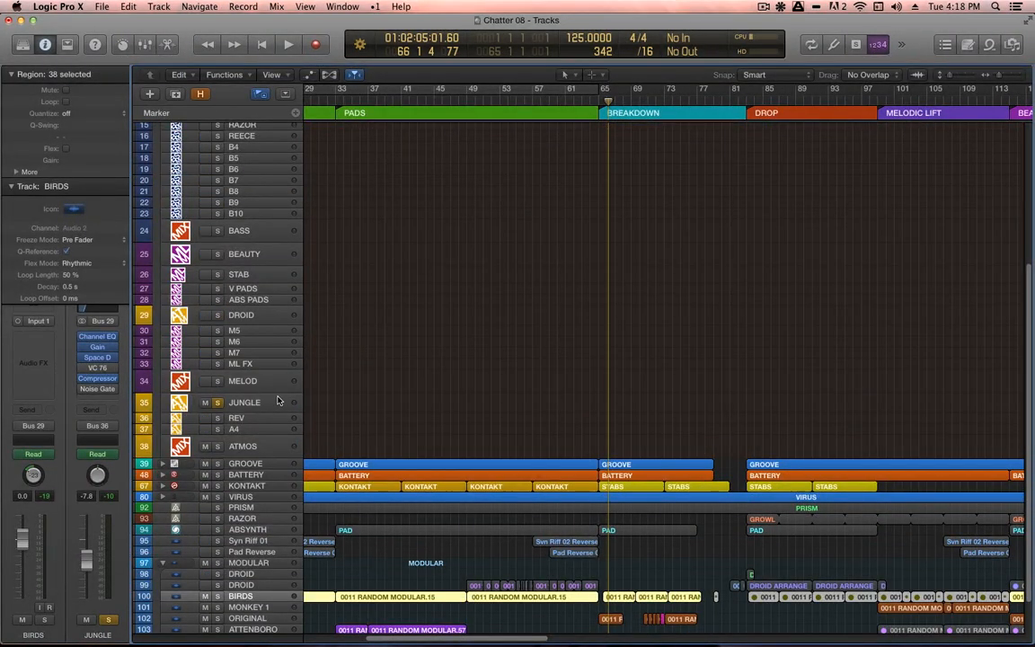
pyautogui.click(217, 318)
pyautogui.click(216, 315)
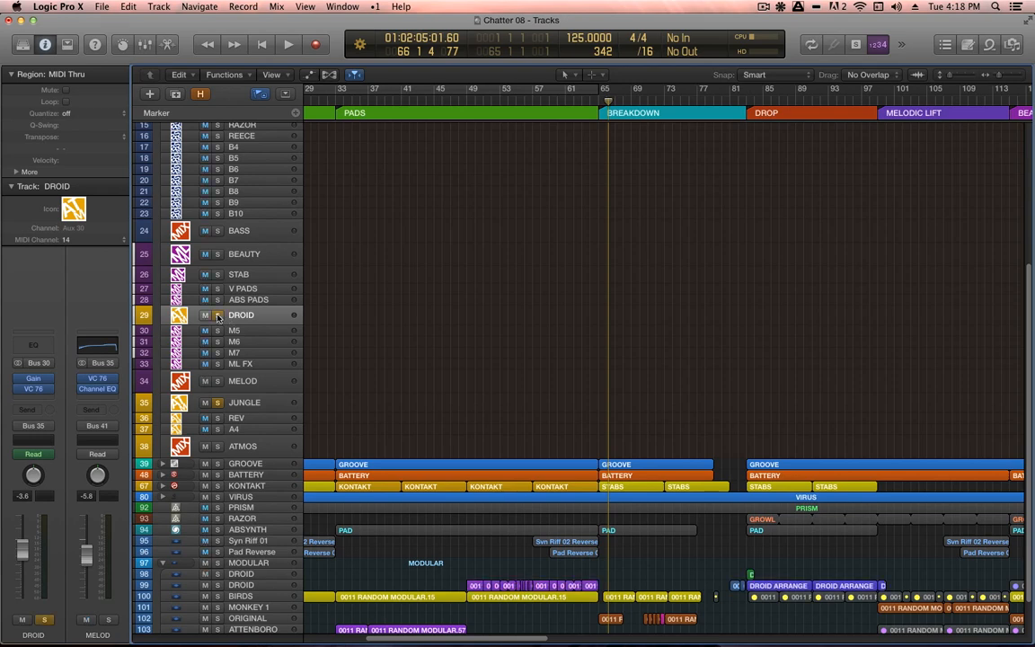
# - Compare the channel strips of the JUNGLE and DROID channels
pyautogui.scroll(-3, 521, 442)
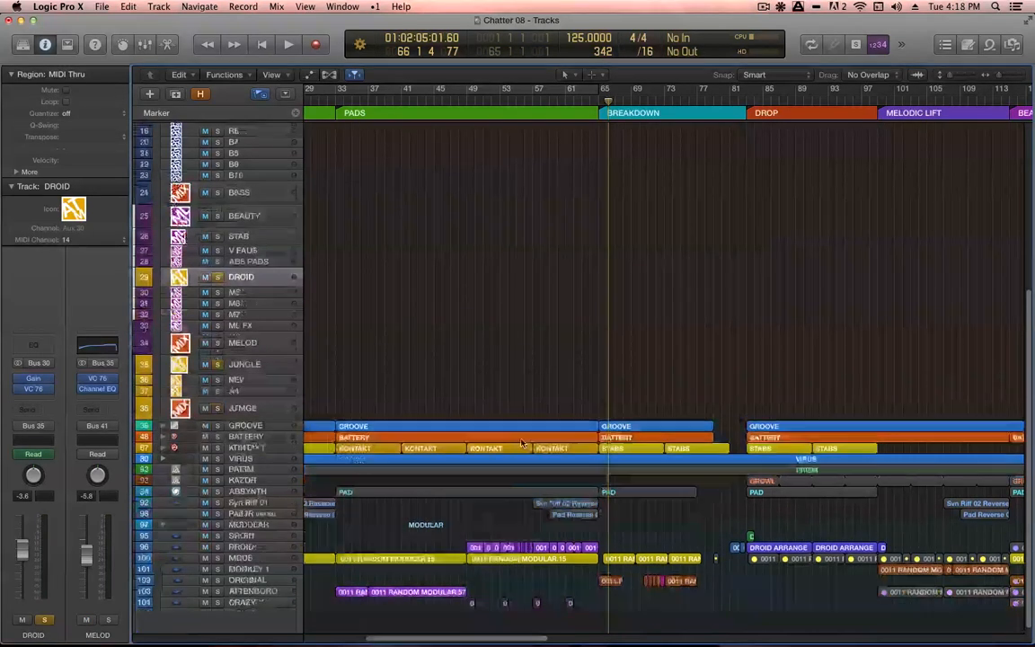
pyautogui.press('alt')
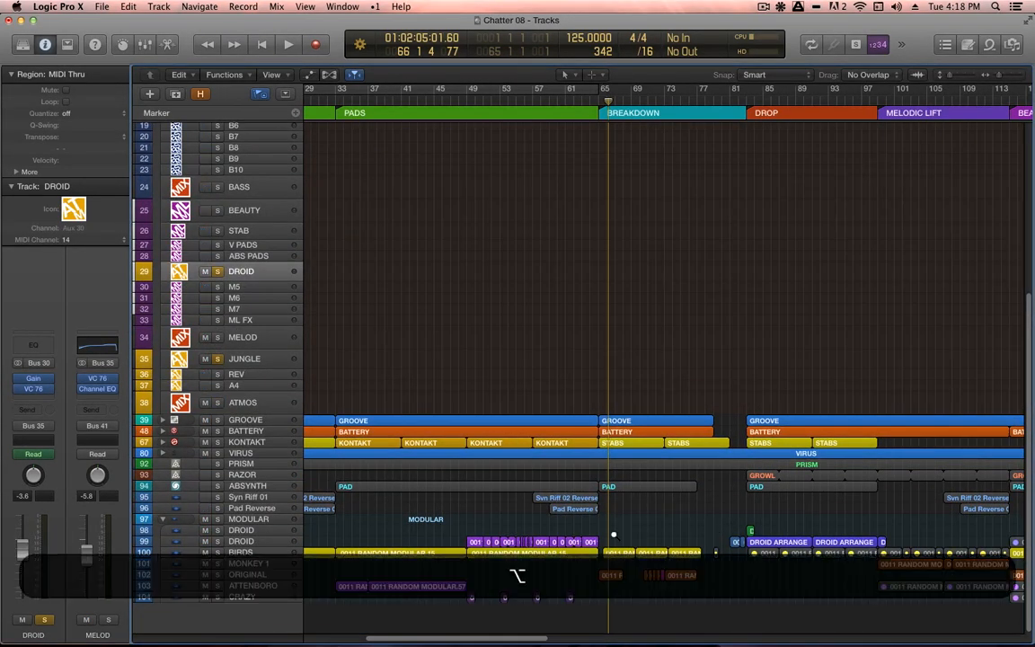
pyautogui.click(260, 360)
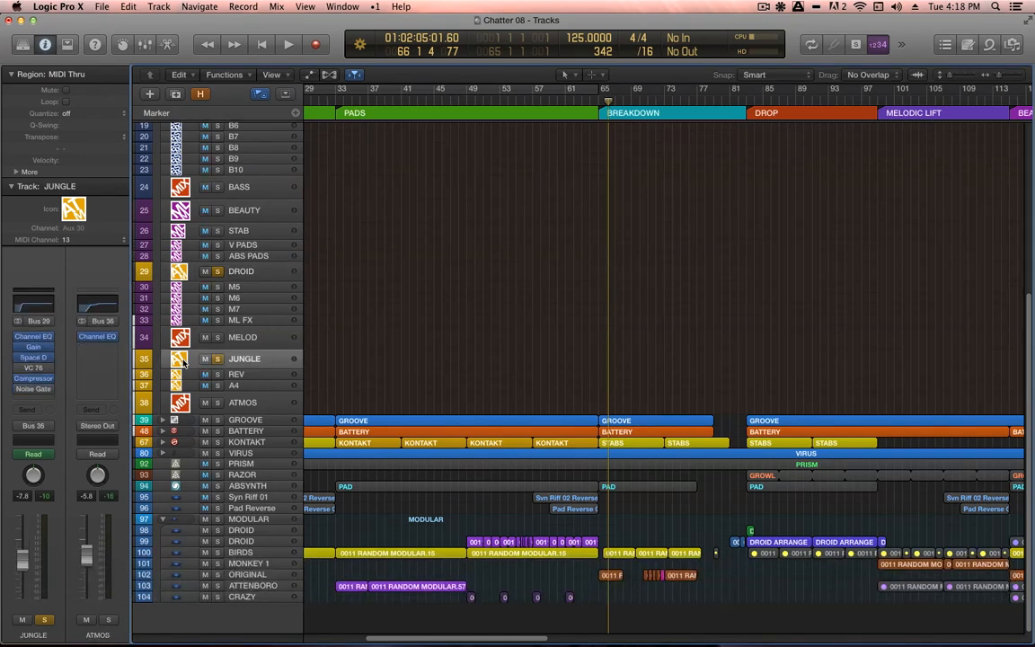
pyautogui.click(253, 275)
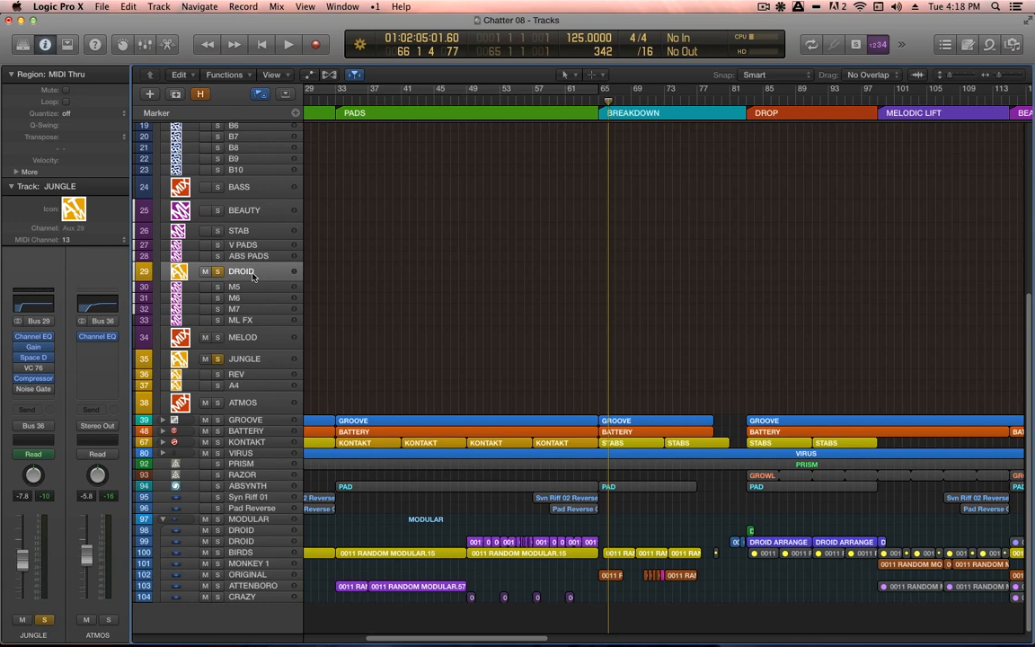
pyautogui.click(254, 358)
# - Play from about bar 48 and examine the DROID, BIRDS and ATTENBORO regions around bar 49 up close
pyautogui.doubleClick(456, 103)
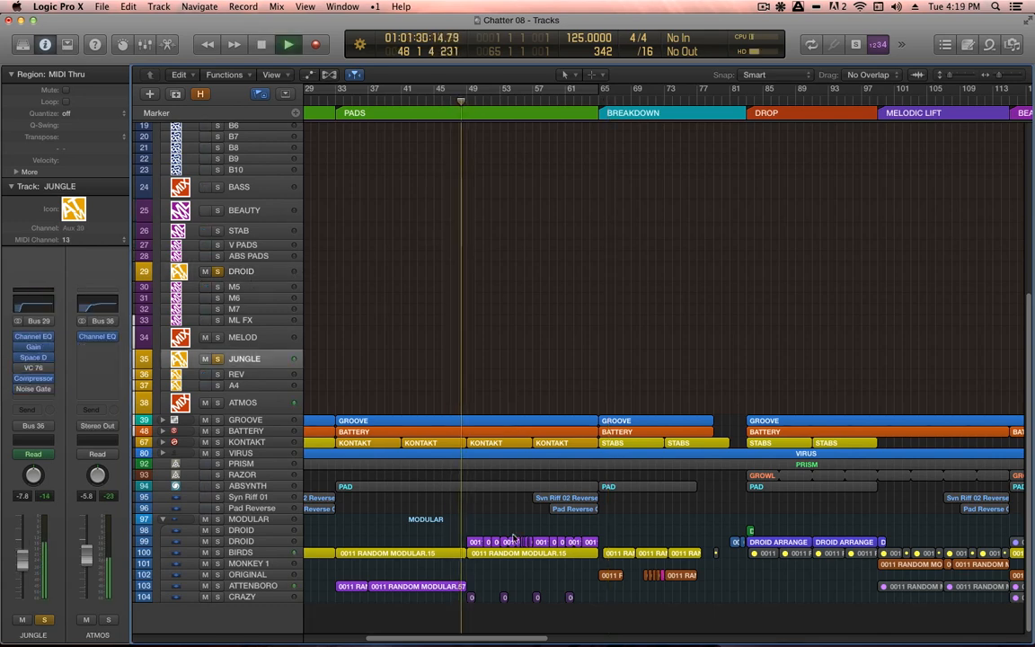
pyautogui.moveTo(431, 530); pyautogui.dragTo(502, 596)
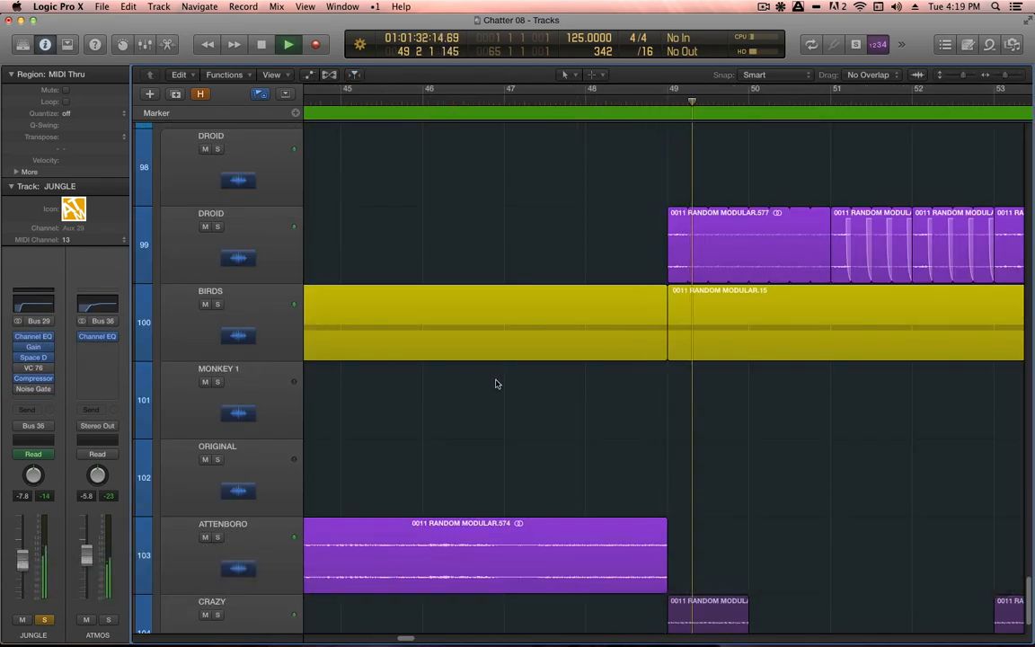
pyautogui.keyDown('ctrl'); pyautogui.keyDown('alt'); pyautogui.click(519, 270); pyautogui.keyUp('alt'); pyautogui.keyUp('ctrl')
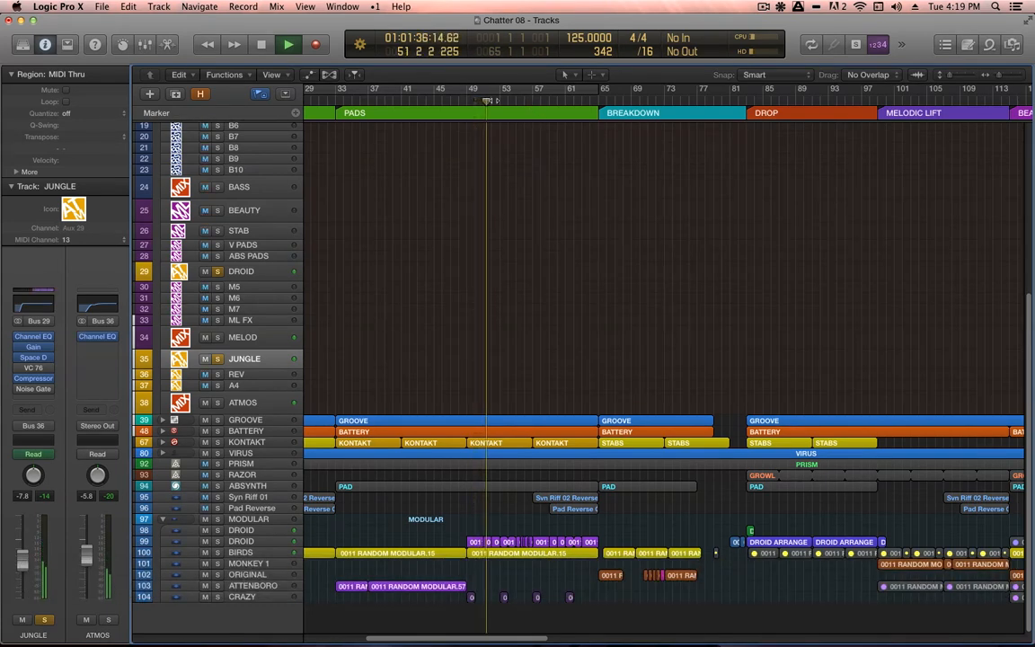
# - Select the DROID channel and audition the soloed parts from about bar 58 and from bar 65
pyautogui.click(252, 270)
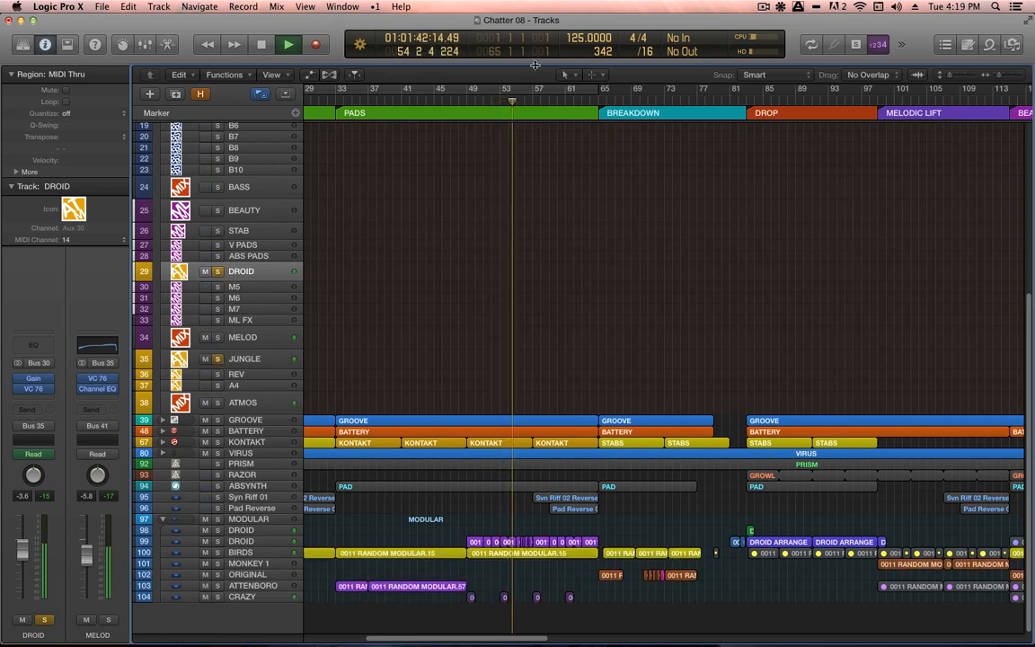
pyautogui.click(545, 97)
pyautogui.press('space')
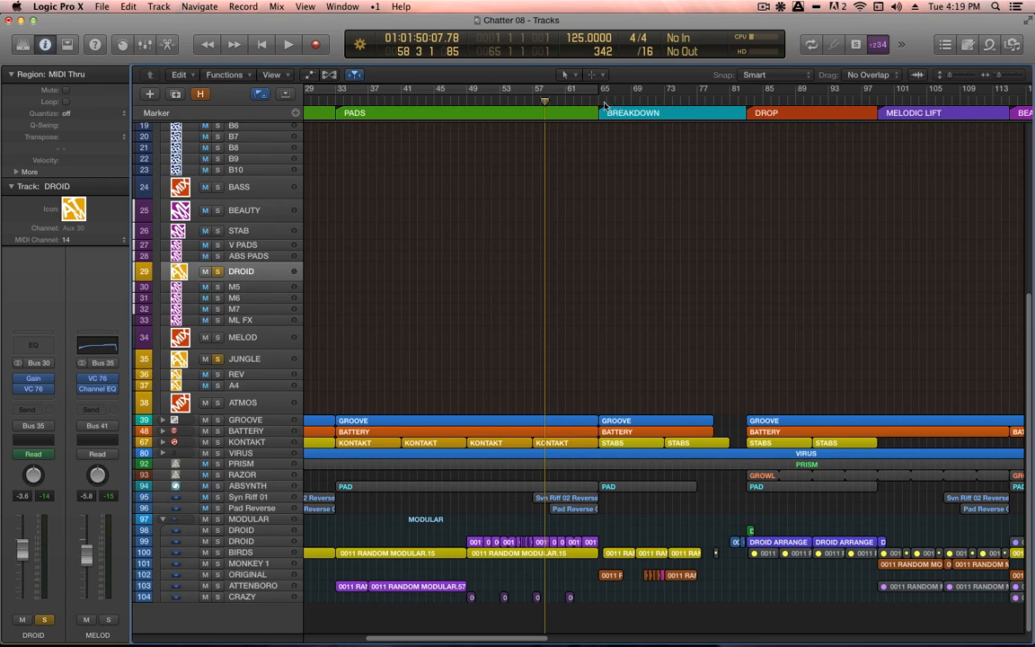
pyautogui.click(597, 102)
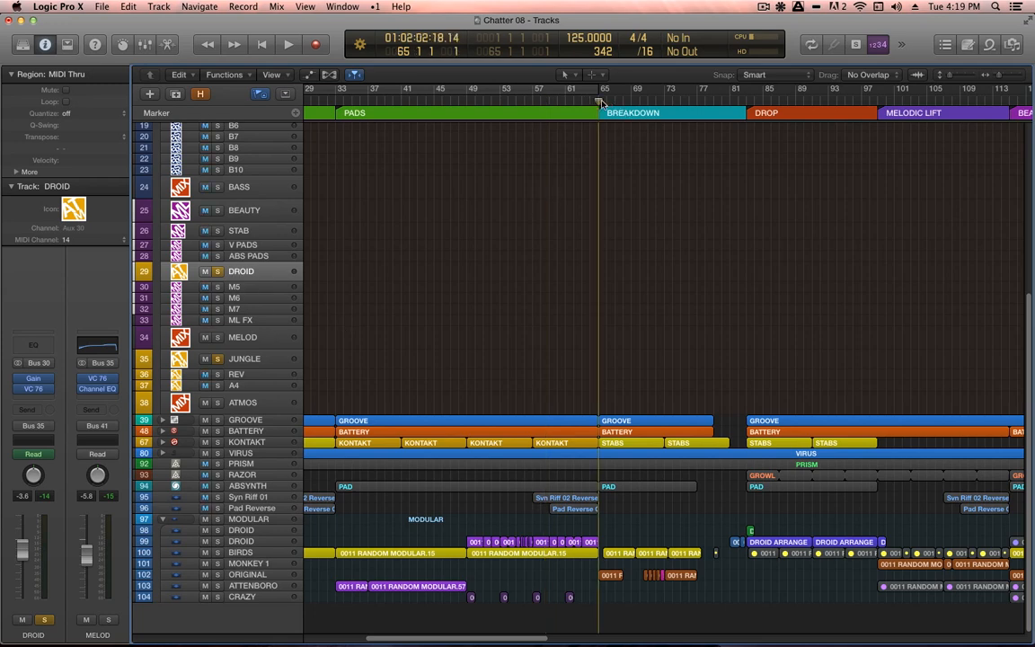
pyautogui.press('space')
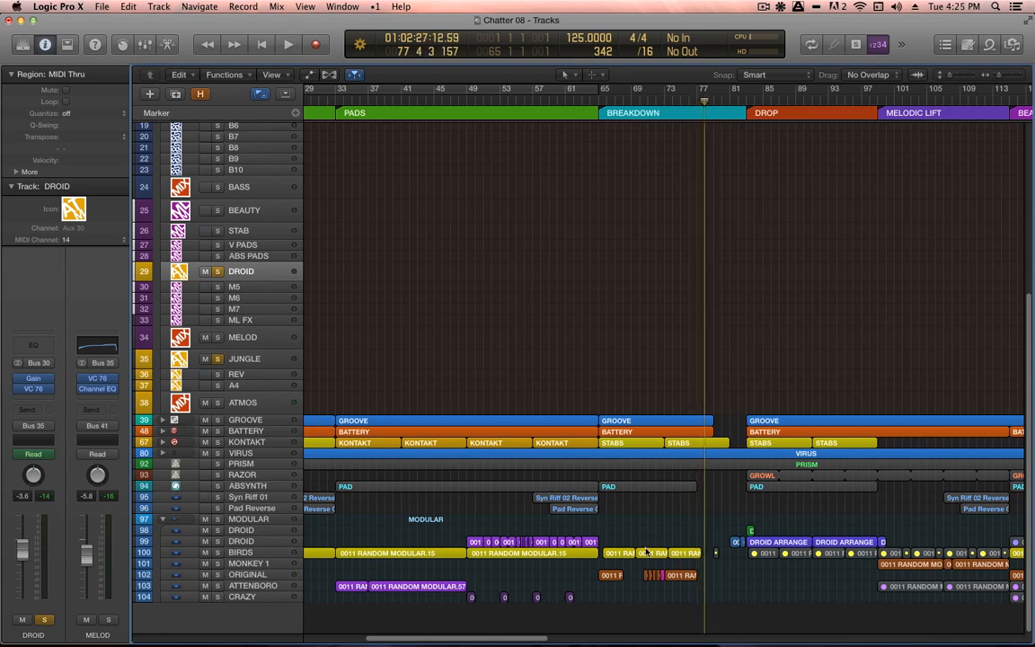
# - Select the BIRDS region 0011 RANDOM MODULAR.76 around bars 73 to 77 and open it in the audio file editor
pyautogui.keyDown('ctrl'); pyautogui.keyDown('alt'); pyautogui.moveTo(716, 532); pyautogui.dragTo(654, 551); pyautogui.keyUp('alt'); pyautogui.keyUp('ctrl')
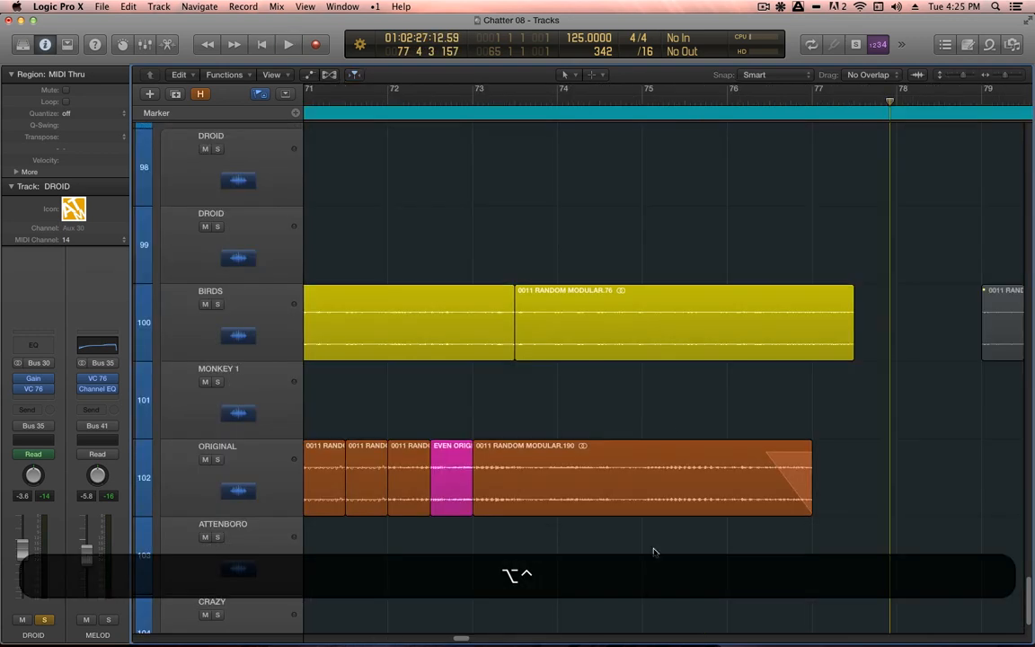
pyautogui.click(744, 330)
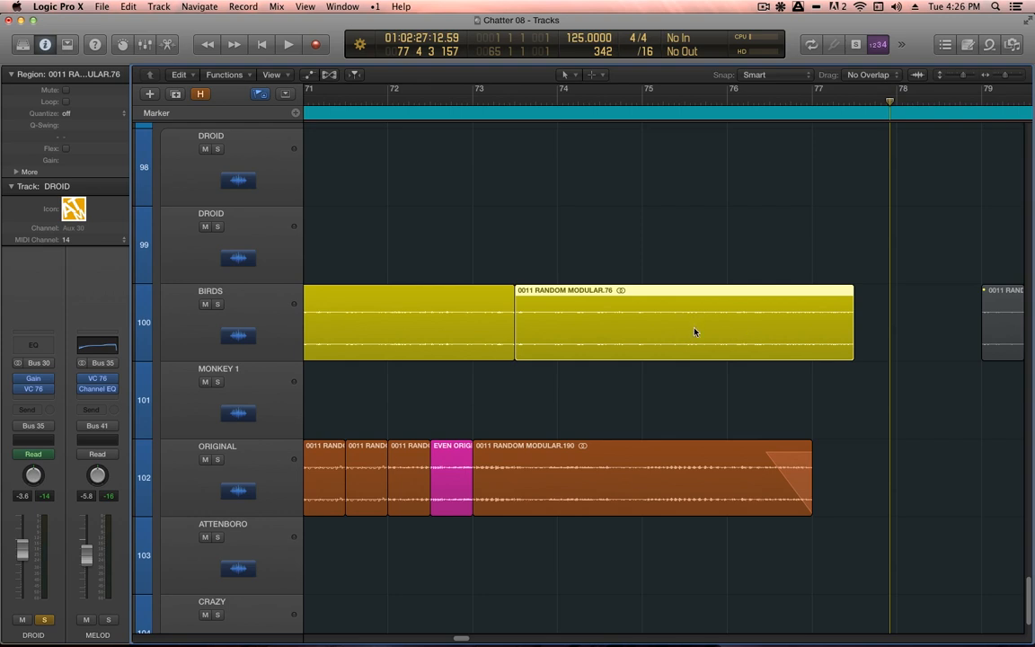
pyautogui.keyDown('alt'); pyautogui.scroll(-2, 718, 358); pyautogui.keyUp('alt')
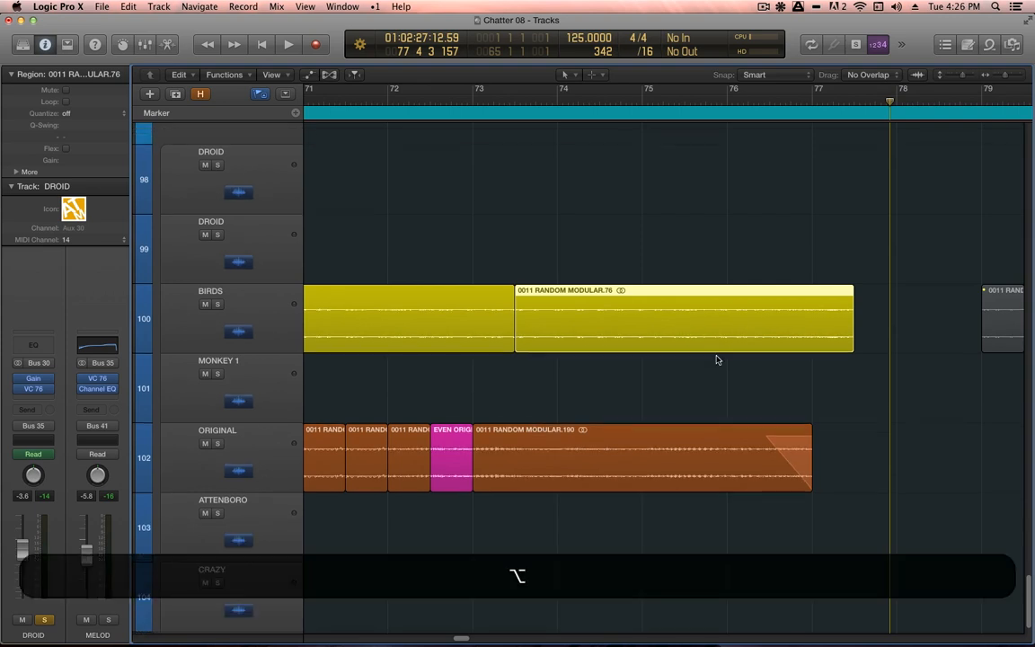
pyautogui.keyDown('alt'); pyautogui.keyDown('shift'); pyautogui.scroll(-3, 717, 359); pyautogui.keyUp('shift'); pyautogui.keyUp('alt')
pyautogui.keyDown('alt'); pyautogui.keyDown('shift'); pyautogui.scroll(-3, 717, 359); pyautogui.keyUp('shift'); pyautogui.keyUp('alt')
pyautogui.hscroll(-2, 590, 380)
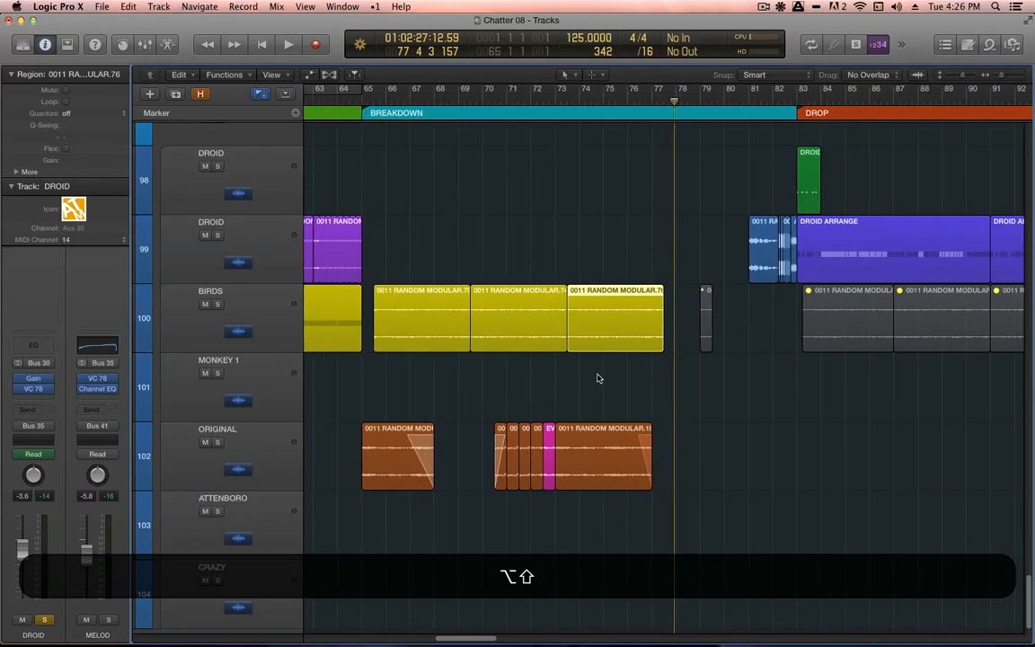
pyautogui.keyDown('ctrl'); pyautogui.keyDown('alt'); pyautogui.moveTo(705, 266); pyautogui.dragTo(422, 513); pyautogui.keyUp('alt'); pyautogui.keyUp('ctrl')
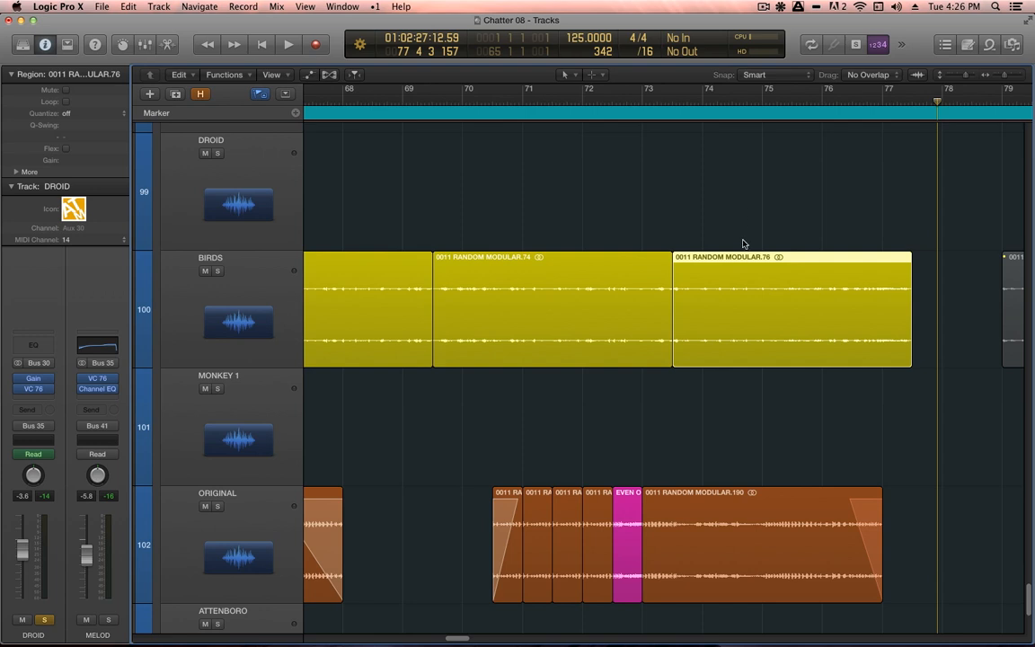
pyautogui.click(743, 234)
pyautogui.click(744, 279)
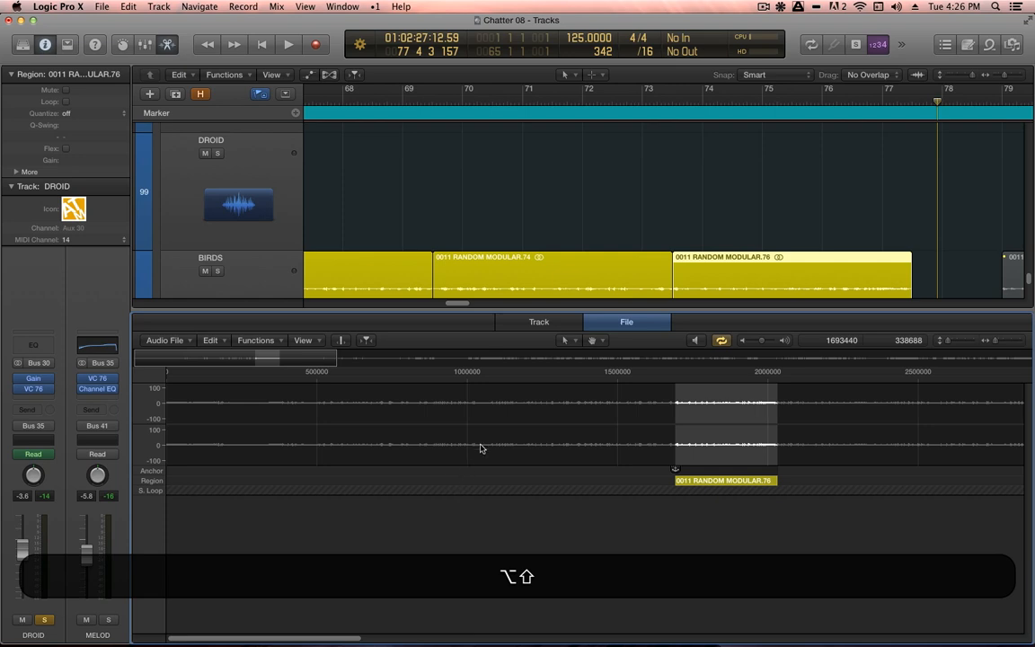
# - Examine the waveform of the long source recording around and well beyond the BIRDS region's excerpt
pyautogui.moveTo(341, 641); pyautogui.dragTo(396, 641)
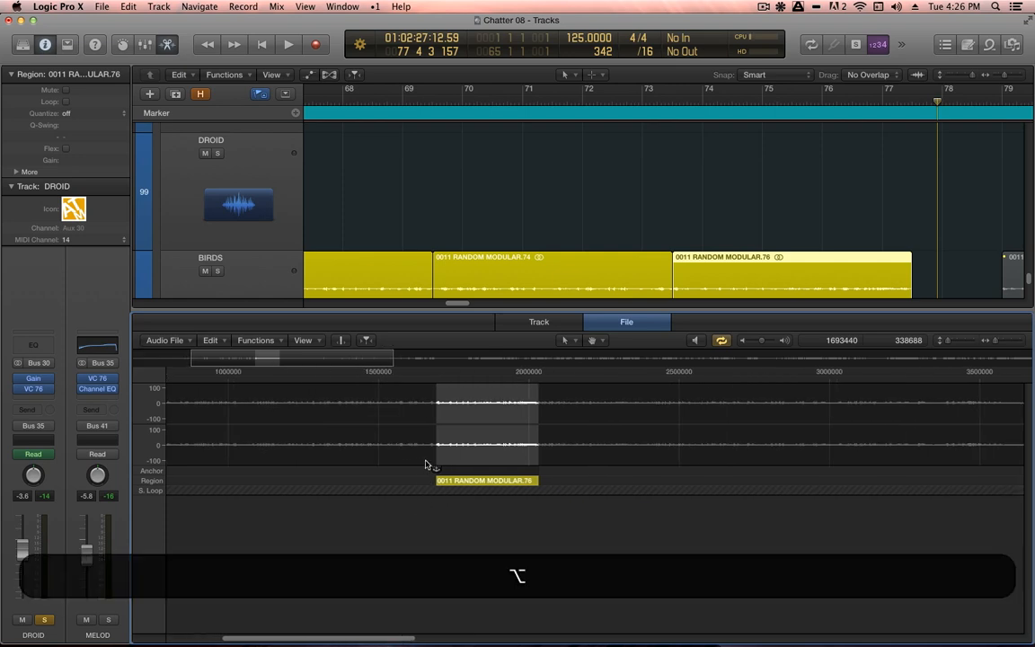
pyautogui.keyDown('alt'); pyautogui.scroll(3, 426, 465); pyautogui.keyUp('alt')
pyautogui.keyDown('alt'); pyautogui.keyDown('shift'); pyautogui.scroll(-2, 427, 465); pyautogui.keyUp('shift'); pyautogui.keyUp('alt')
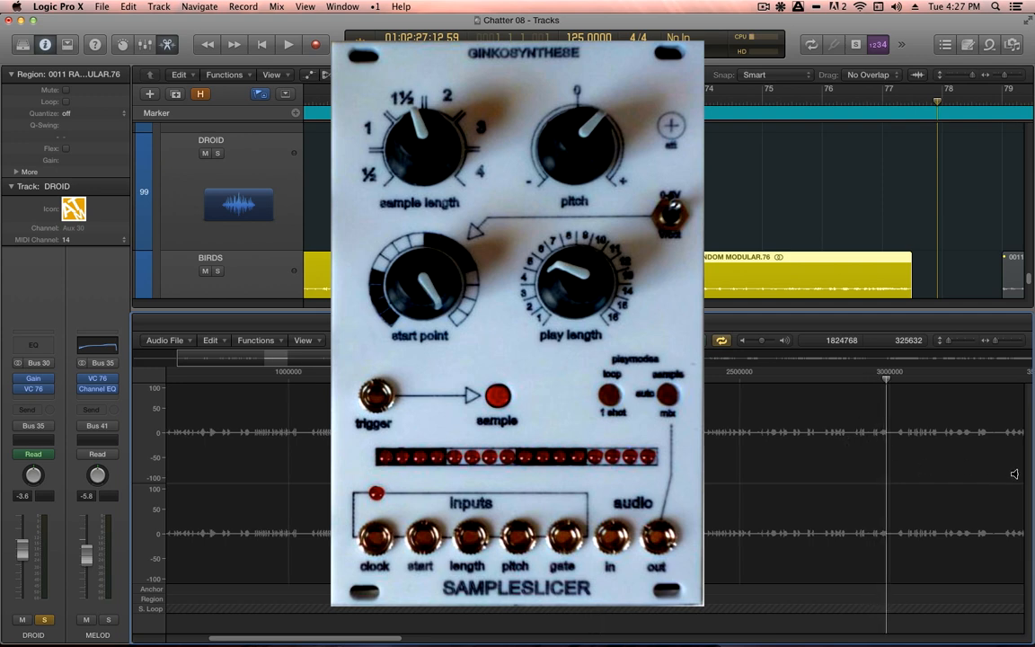
pyautogui.hscroll(15, 517, 485)
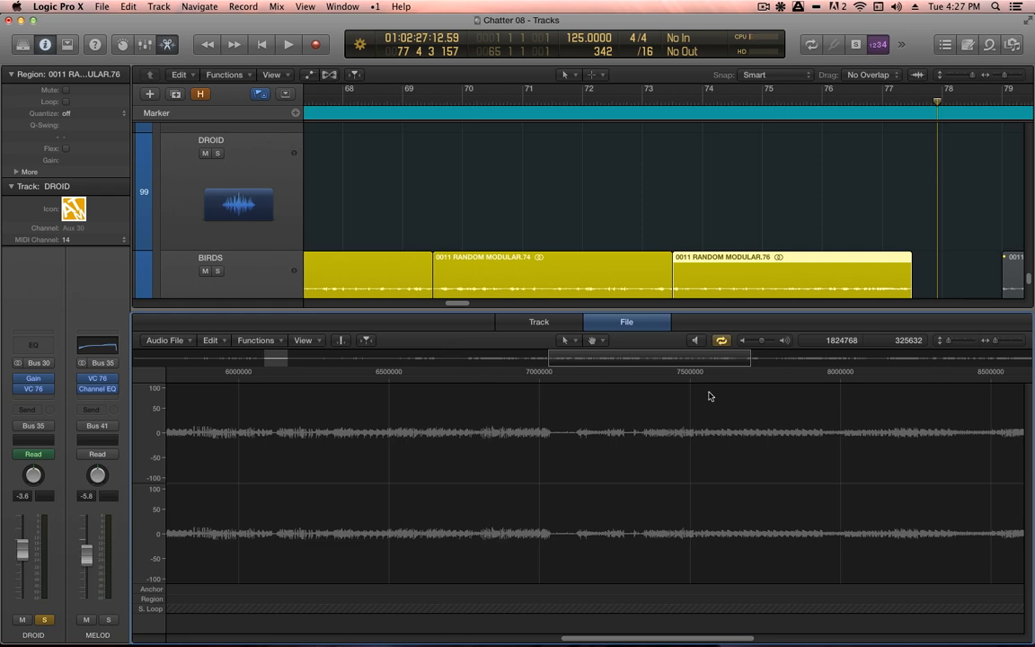
pyautogui.click(814, 360)
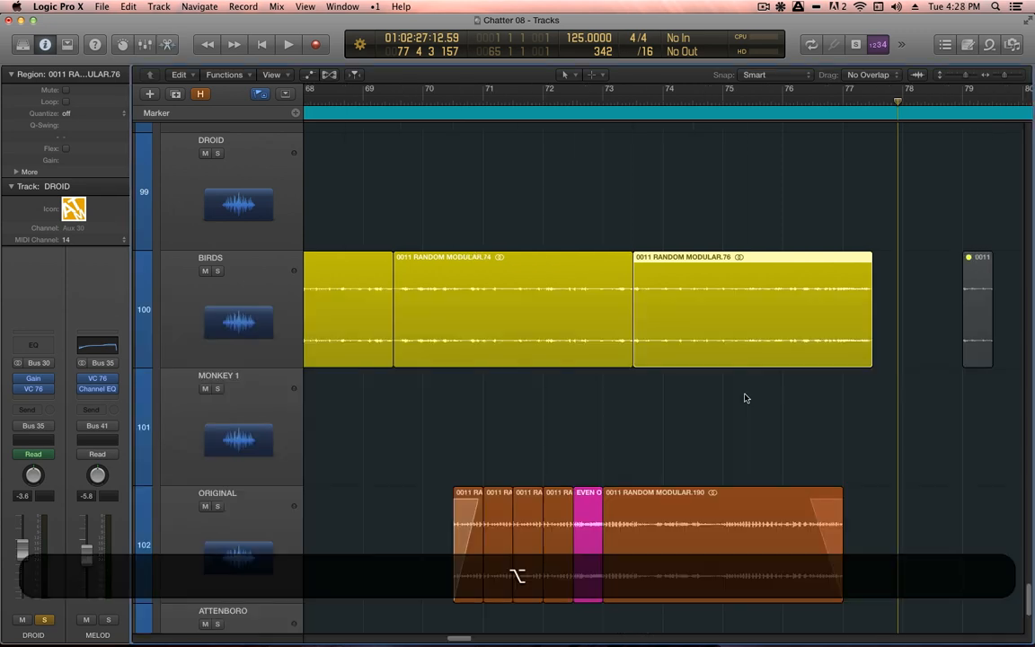
# - Look over the MODULAR stack's DROID, BIRDS, ORIGINAL and ATTENBORO regions through the PADS and BREAKDOWN sections
pyautogui.scroll(-4, 745, 398)
pyautogui.scroll(-5, 745, 398)
pyautogui.scroll(-2, 744, 398)
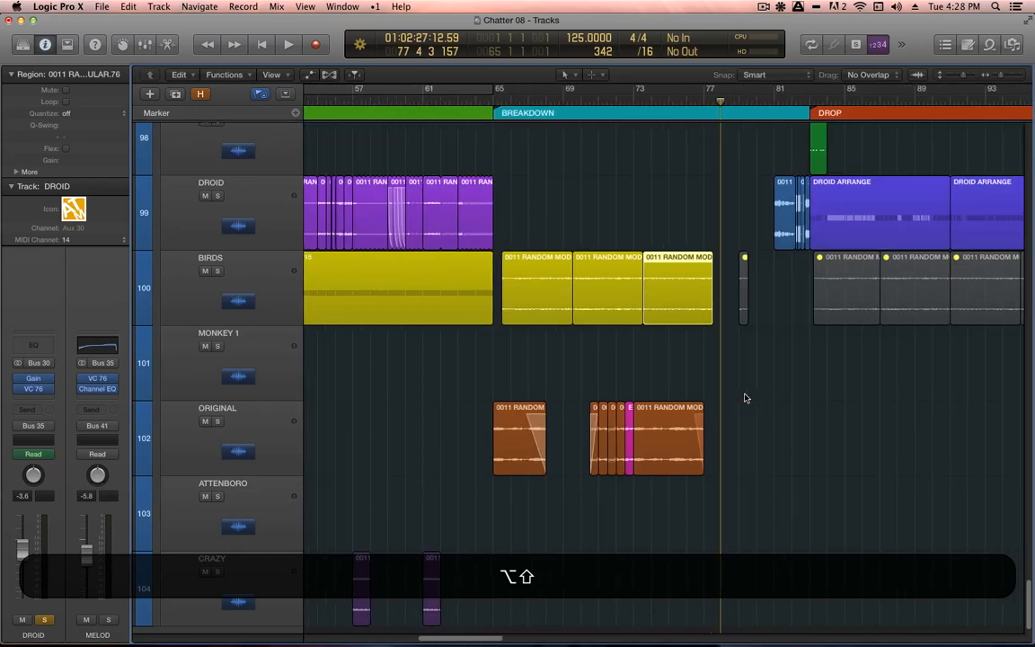
pyautogui.hscroll(-5, 745, 398)
pyautogui.scroll(-4, 745, 398)
pyautogui.scroll(2, 745, 398)
pyautogui.hscroll(-4, 745, 398)
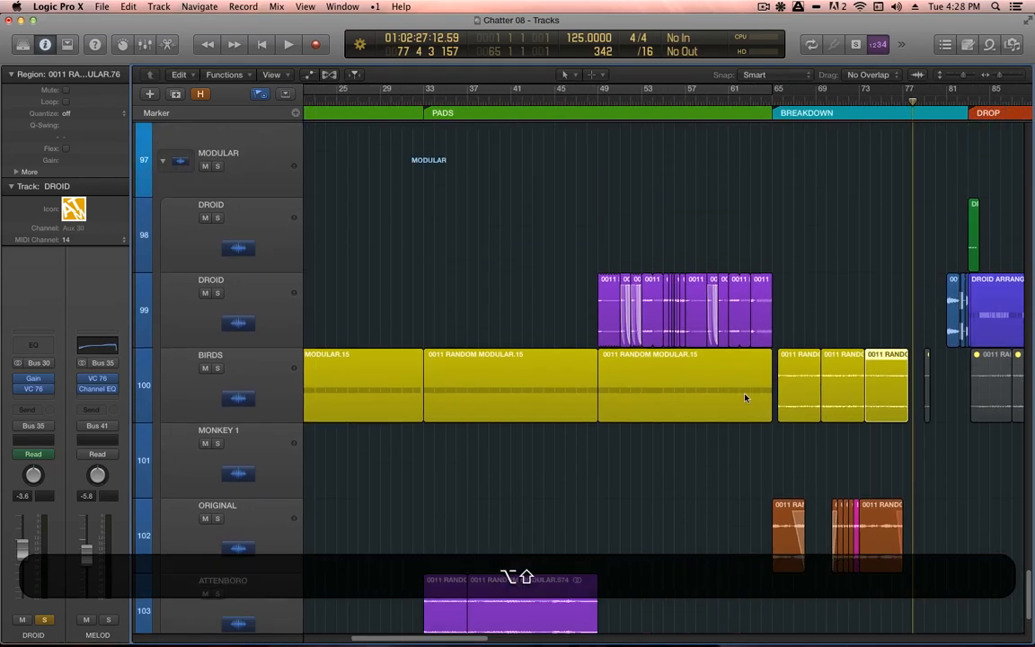
pyautogui.hscroll(3, 855, 423)
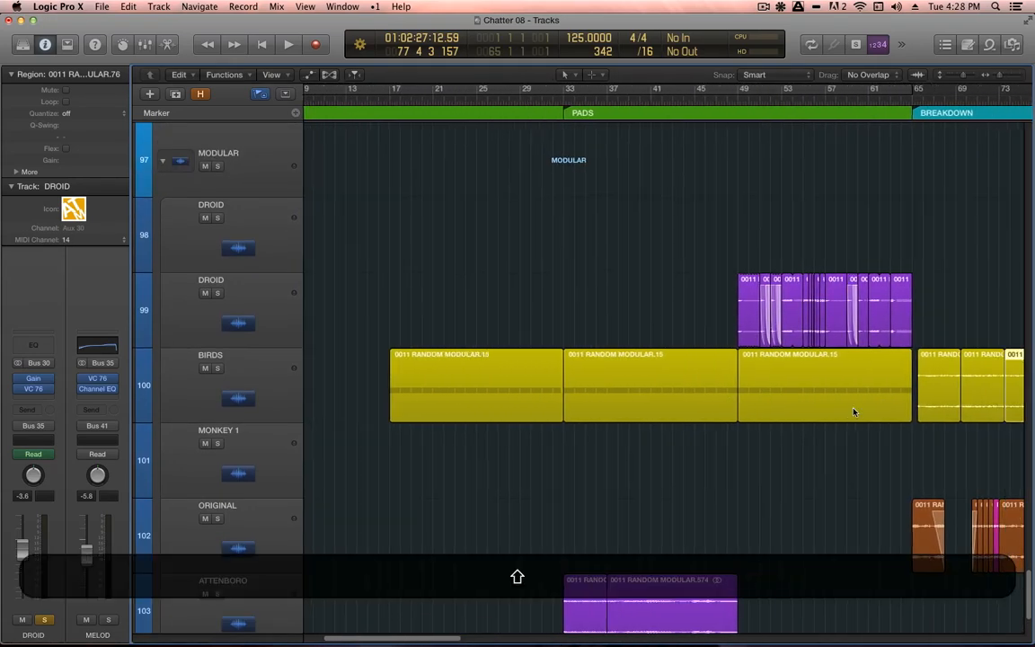
# - Examine the looping of the DROID region at bar 49 and the fades in the looped regions at bars 51 and 52
pyautogui.moveTo(911, 258); pyautogui.dragTo(647, 463)
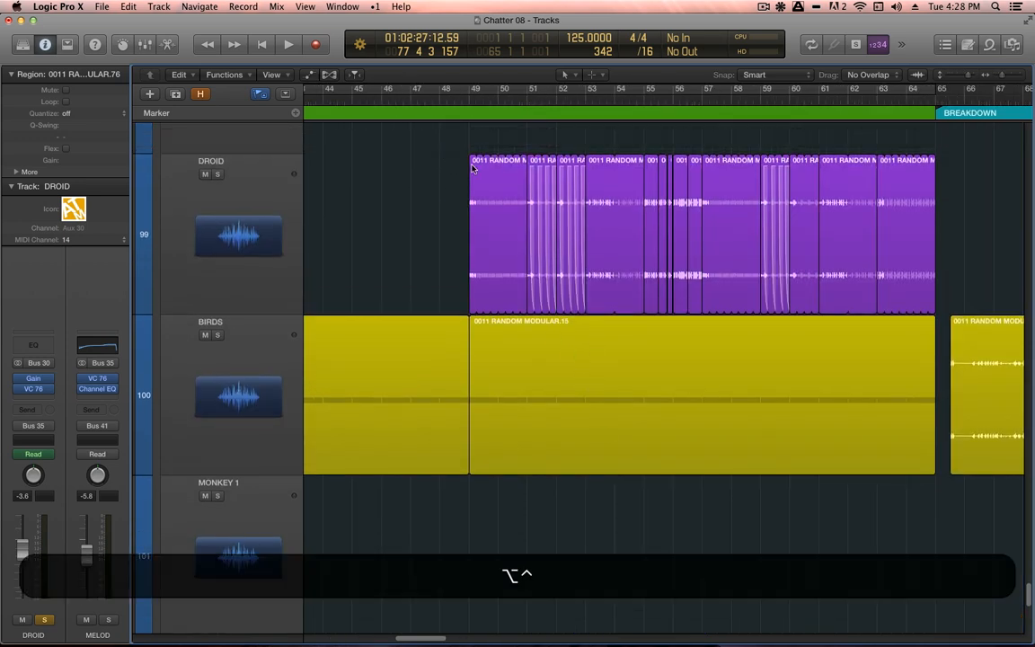
pyautogui.moveTo(402, 137)
pyautogui.mouseDown()
pyautogui.moveTo(486, 181)
pyautogui.moveTo(522, 180)
pyautogui.mouseUp()
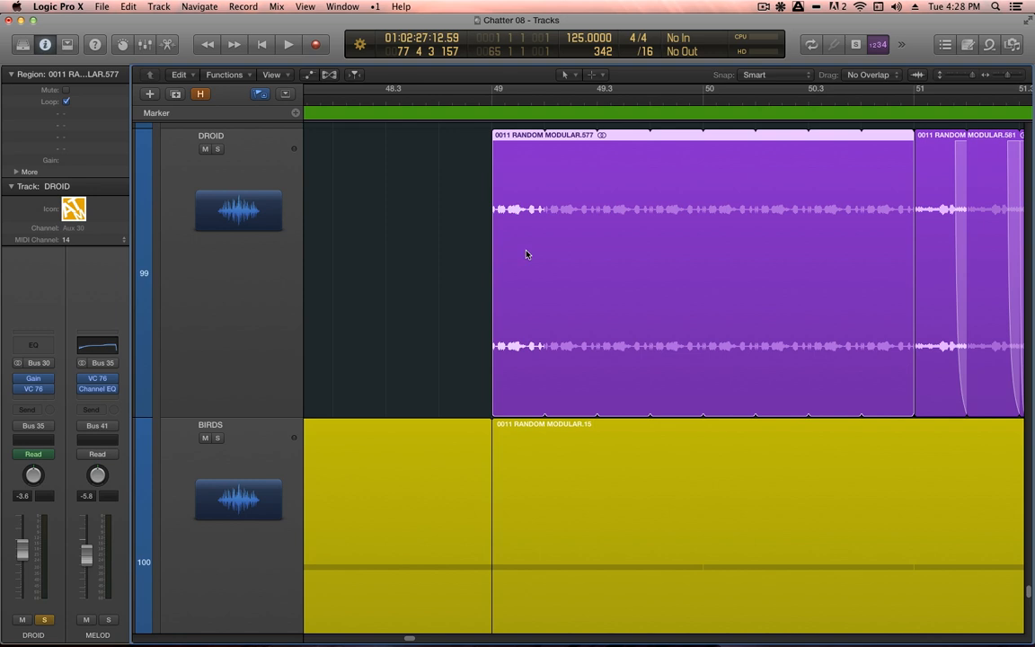
pyautogui.press('l')
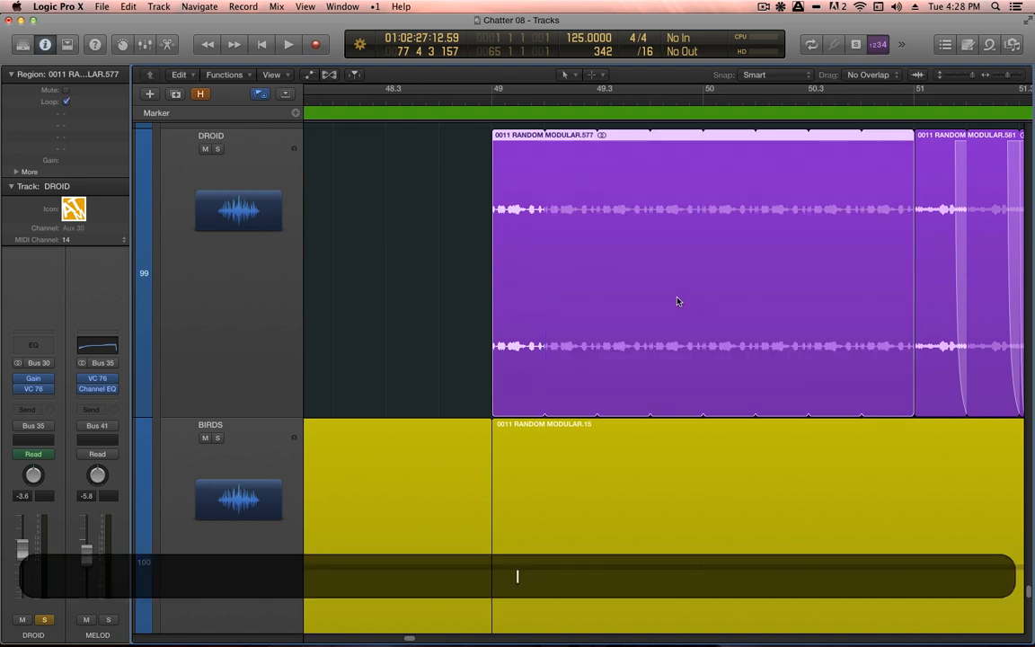
pyautogui.hscroll(8, 677, 301)
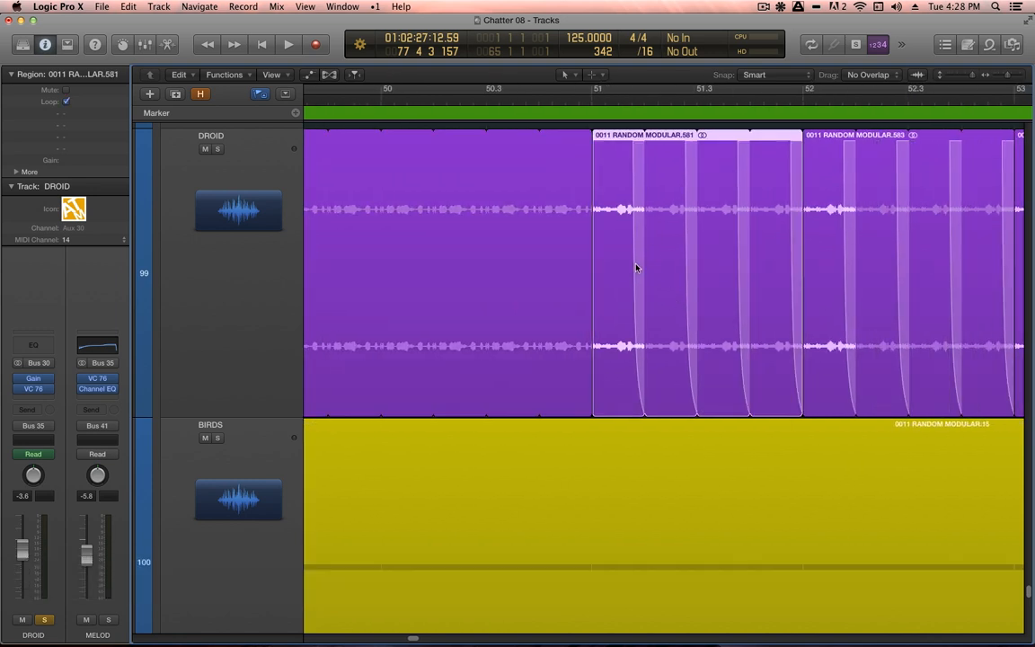
pyautogui.hscroll(3, 636, 268)
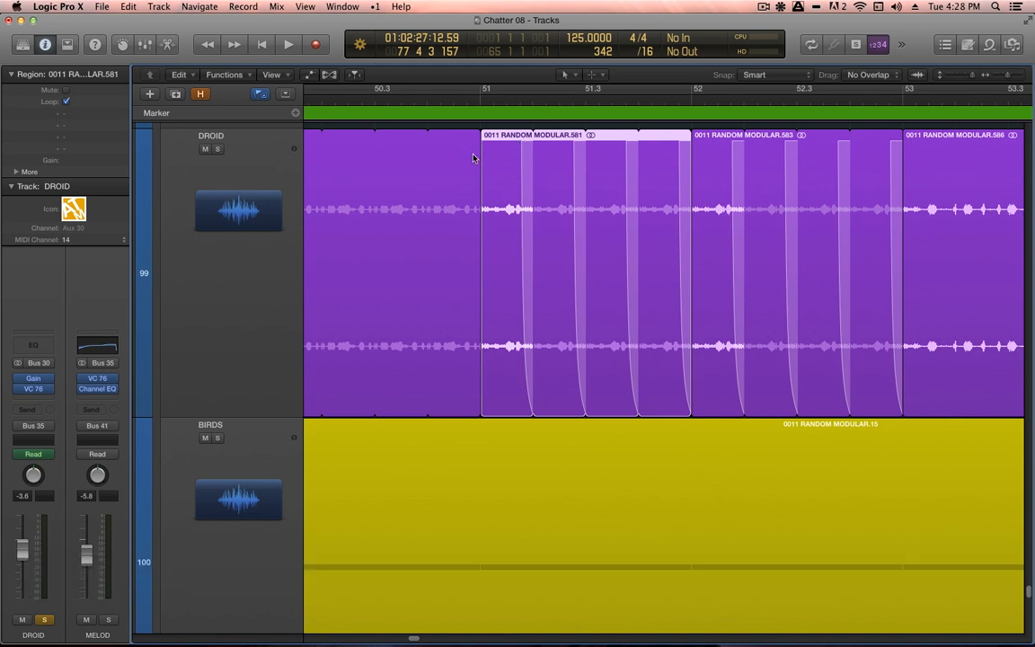
# - Solo the DROID regions between bars 49 and 65 and audition the selection from bar 49
pyautogui.scroll(-3, 504, 187)
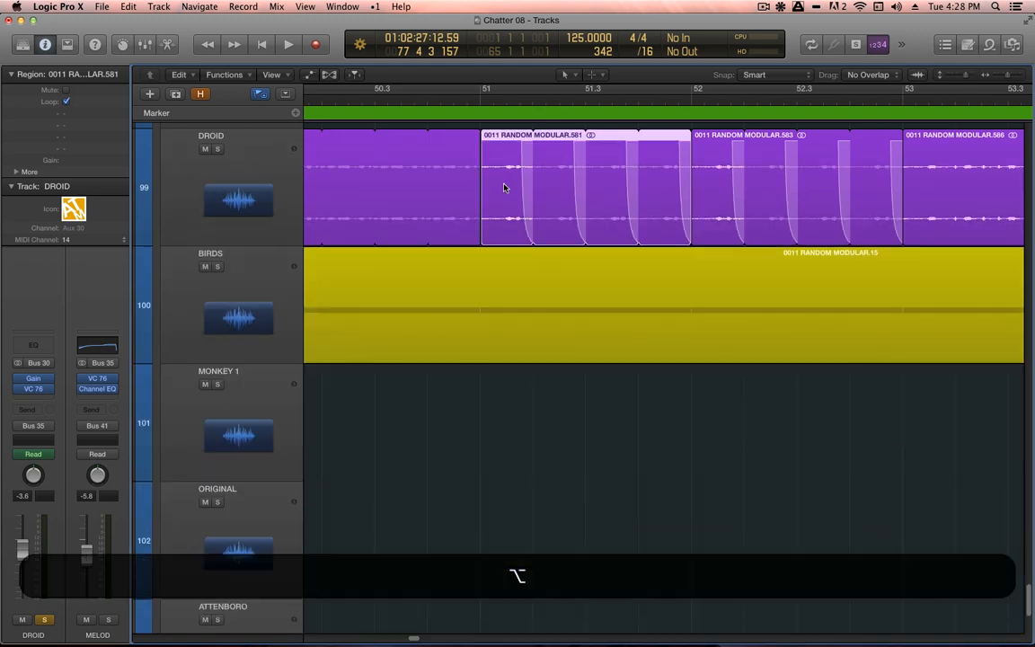
pyautogui.scroll(-2, 504, 187)
pyautogui.scroll(-8, 504, 187)
pyautogui.moveTo(416, 214); pyautogui.dragTo(811, 275)
pyautogui.press('s')
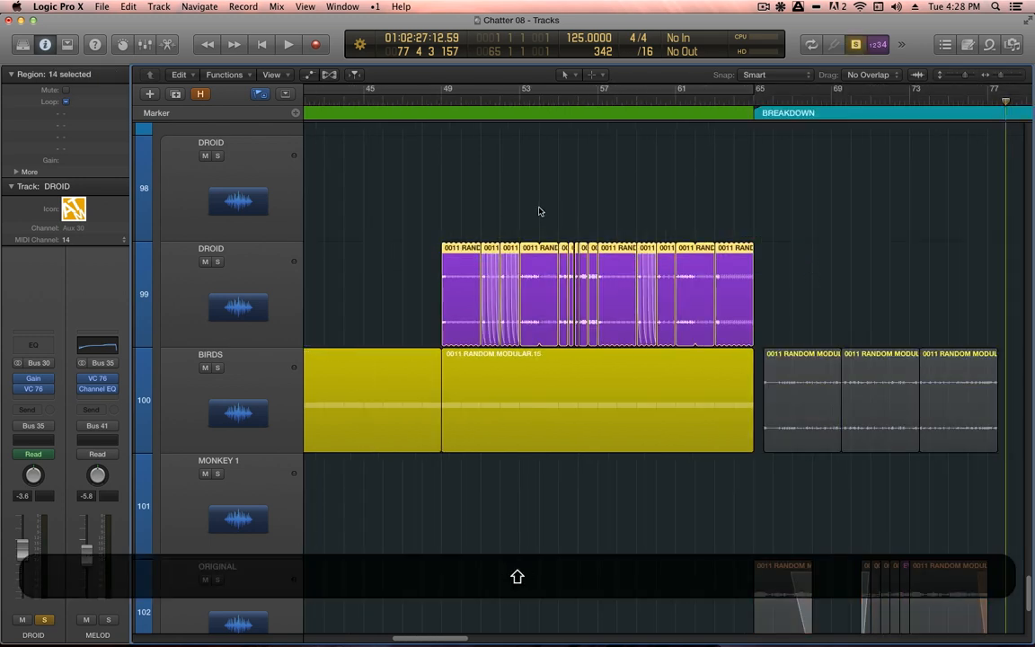
pyautogui.hotkey('shift', 'space')
pyautogui.moveTo(572, 212); pyautogui.dragTo(413, 335)
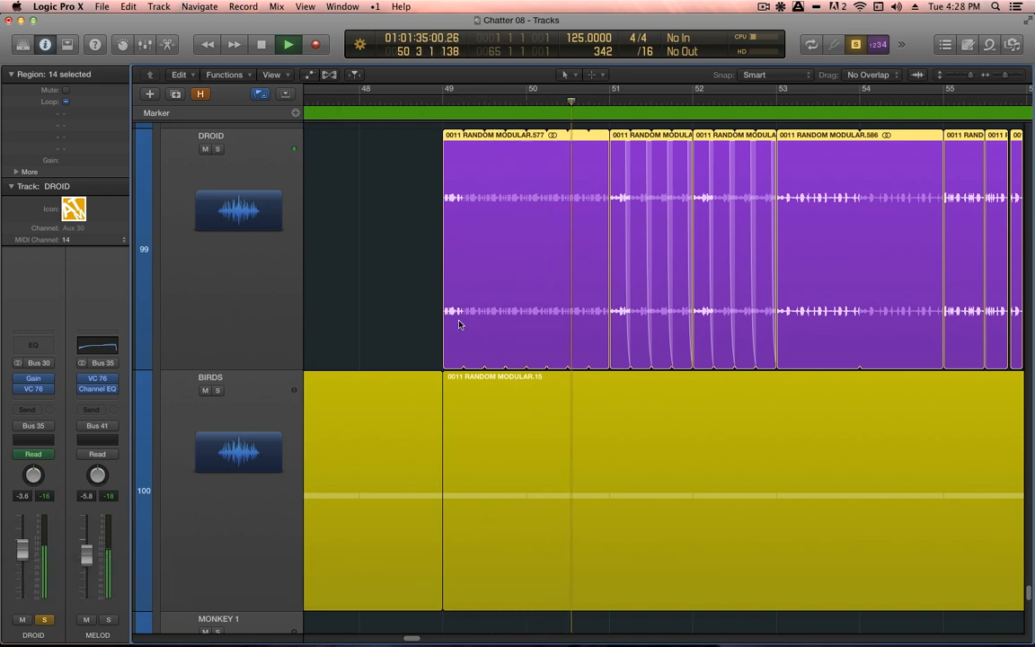
pyautogui.hscroll(5, 458, 323)
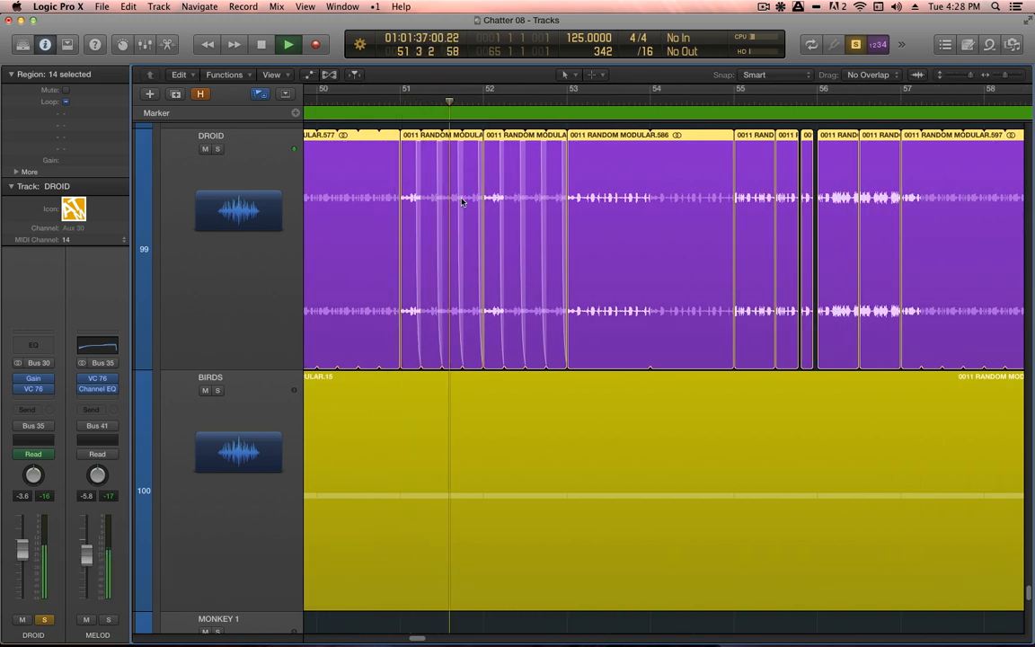
pyautogui.press('space')
# - Compare the BIRDS regions on either side of bar 49 with the DROID region that starts there
pyautogui.click(555, 469)
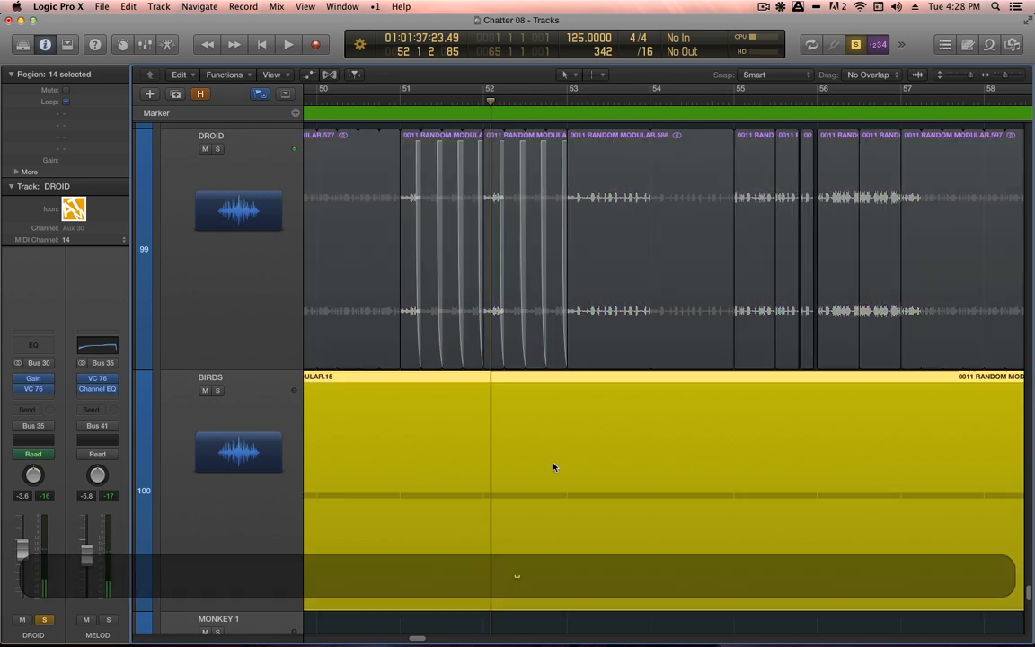
pyautogui.scroll(-3, 579, 506)
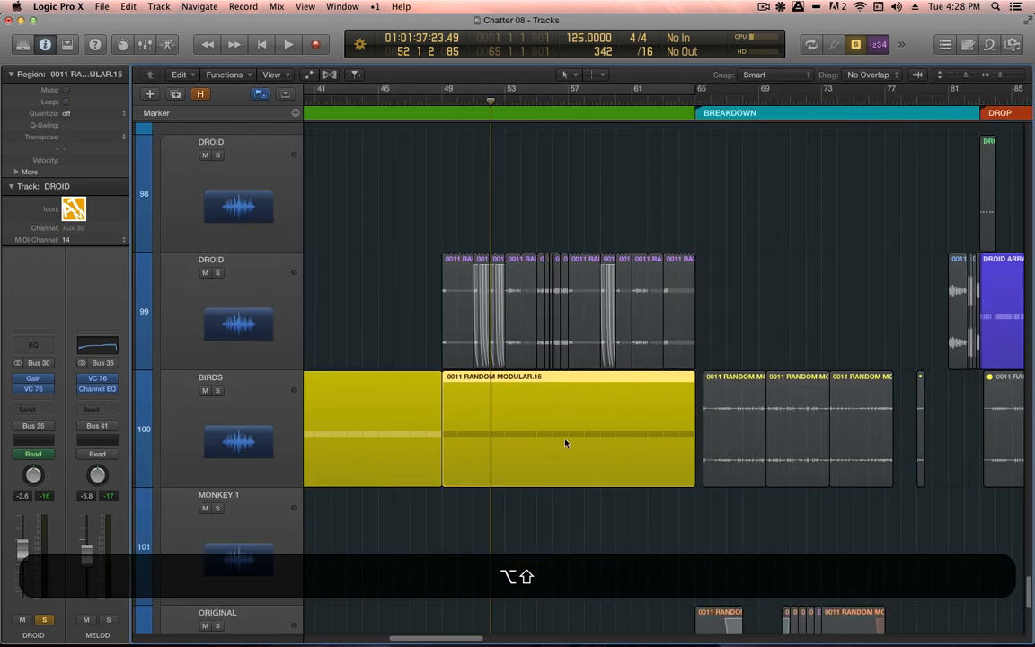
pyautogui.click(405, 425)
pyautogui.moveTo(415, 216); pyautogui.dragTo(757, 292)
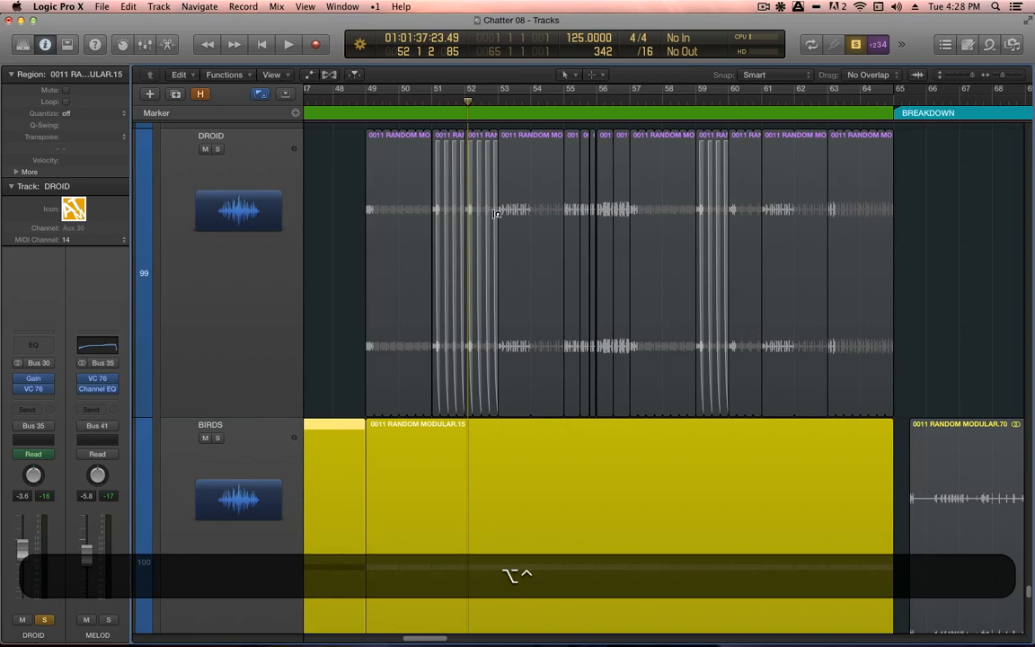
pyautogui.click(440, 176)
pyautogui.click(395, 180)
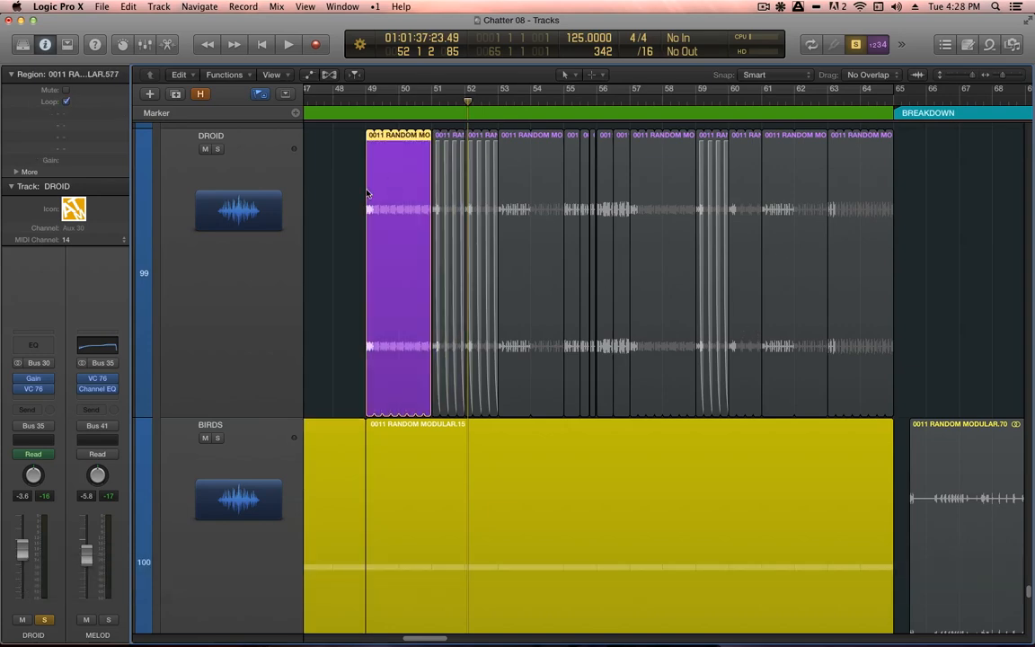
# - Pack all the DROID regions between bars 49 and 65 into a folder and open it
pyautogui.moveTo(327, 190); pyautogui.dragTo(930, 224)
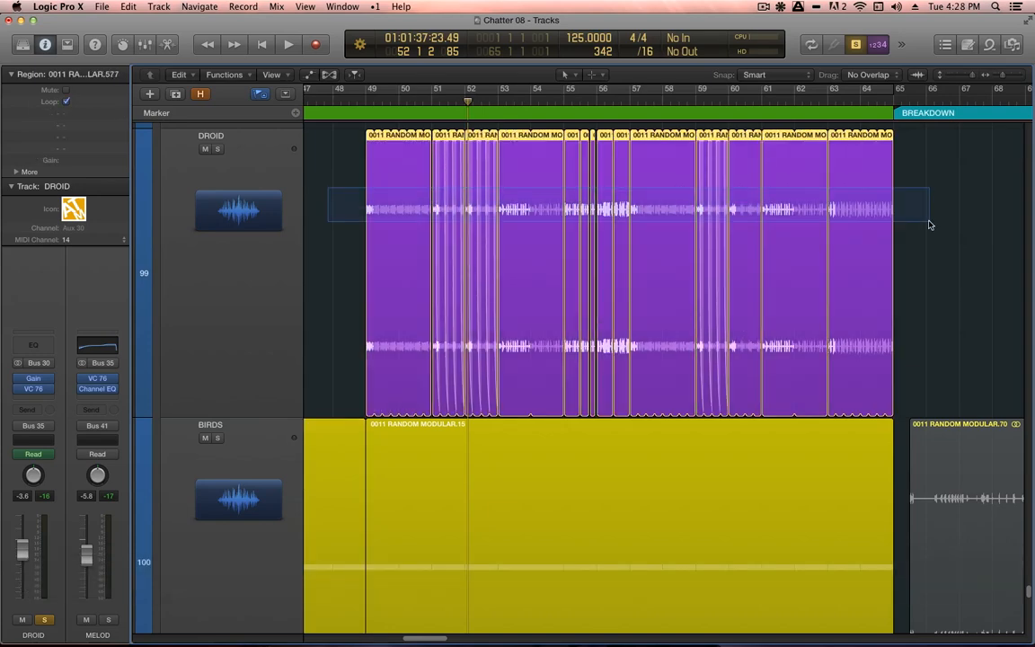
pyautogui.keyDown('alt'); pyautogui.scroll(-6, 931, 252); pyautogui.keyUp('alt')
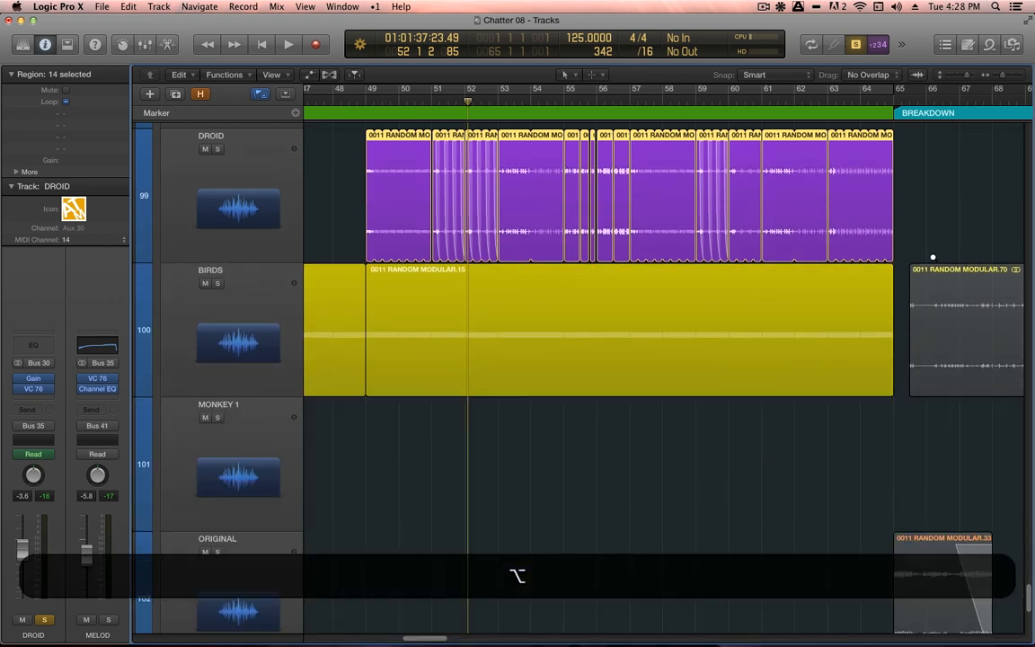
pyautogui.keyDown('alt'); pyautogui.keyDown('shift'); pyautogui.scroll(-3, 933, 261); pyautogui.keyUp('shift'); pyautogui.keyUp('alt')
pyautogui.keyDown('alt'); pyautogui.keyDown('shift'); pyautogui.scroll(-2, 932, 260); pyautogui.keyUp('shift'); pyautogui.keyUp('alt')
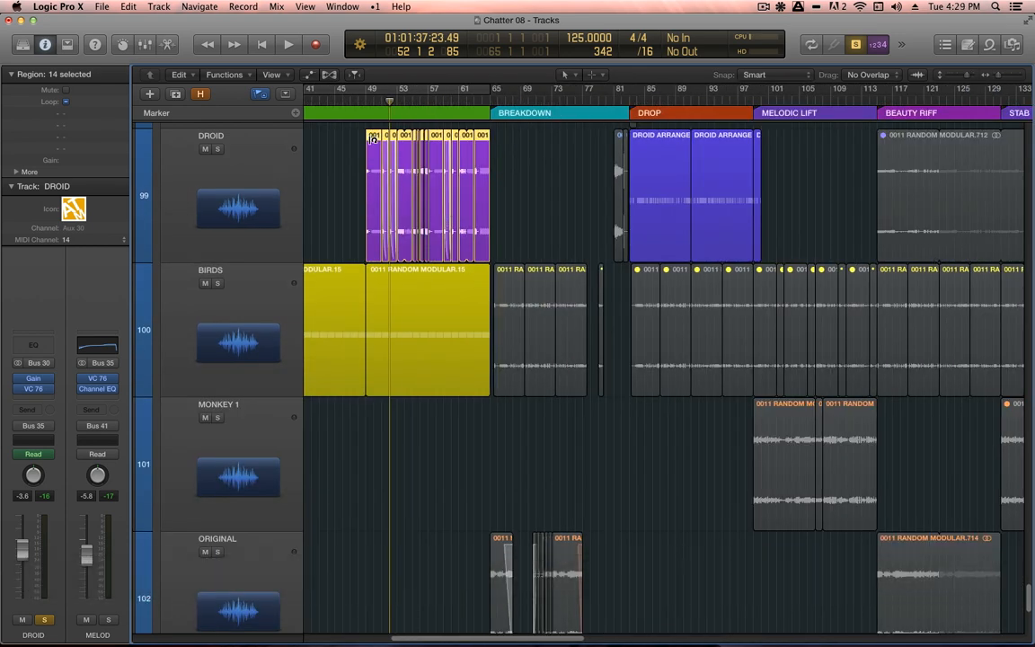
pyautogui.click(415, 302)
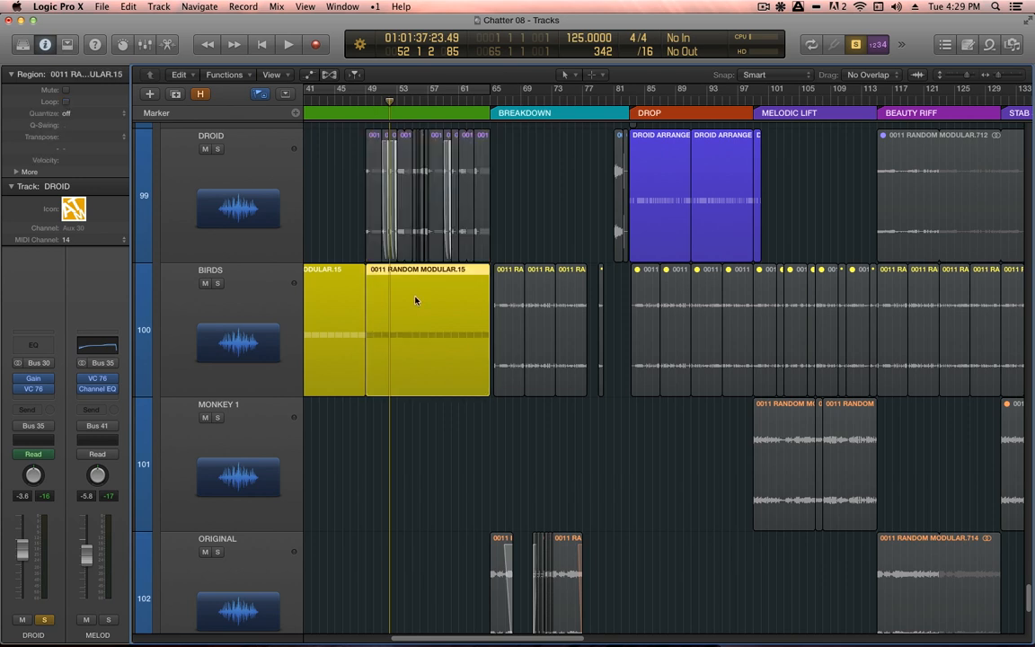
pyautogui.moveTo(348, 158); pyautogui.dragTo(493, 144)
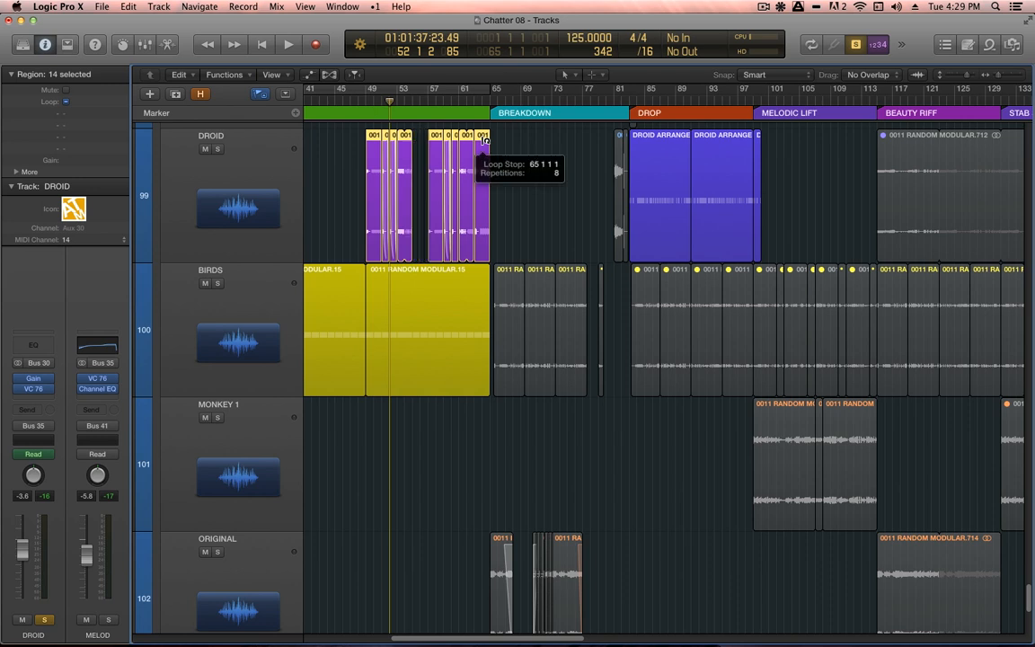
pyautogui.rightClick(485, 139)
pyautogui.click(500, 145)
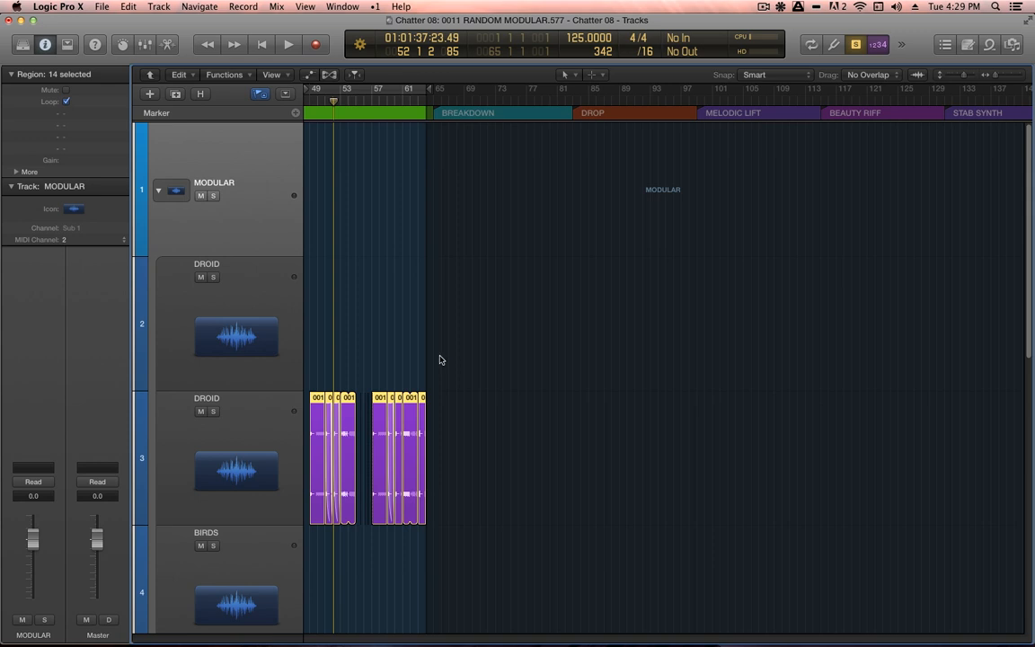
# - Turn off looping for the DROID regions between bars 53 and 57 inside the folder
pyautogui.click(390, 381)
pyautogui.click(354, 398)
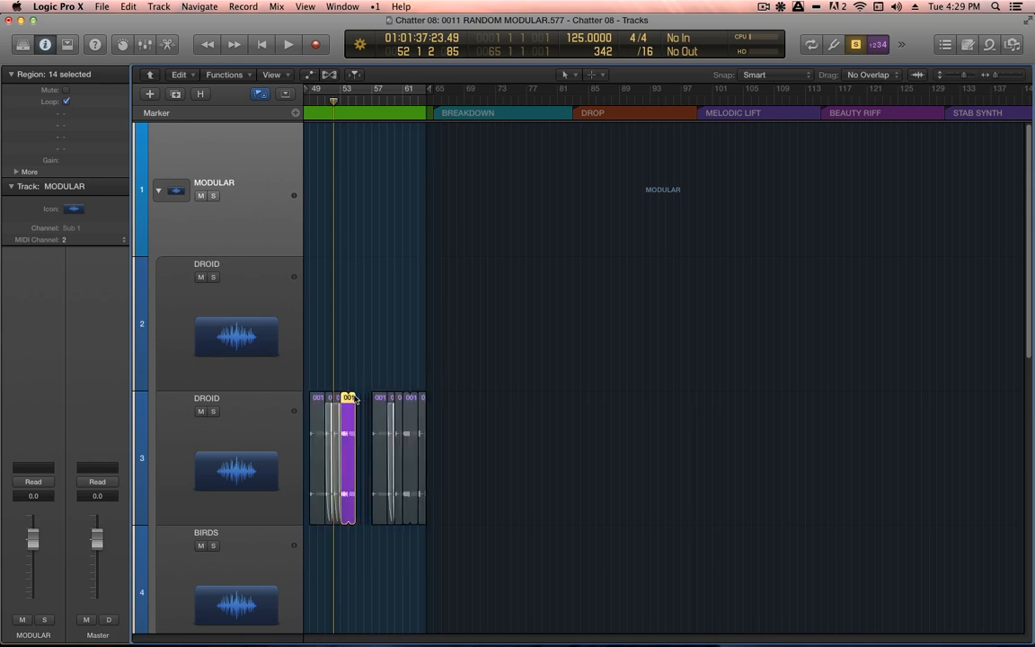
pyautogui.press('l')
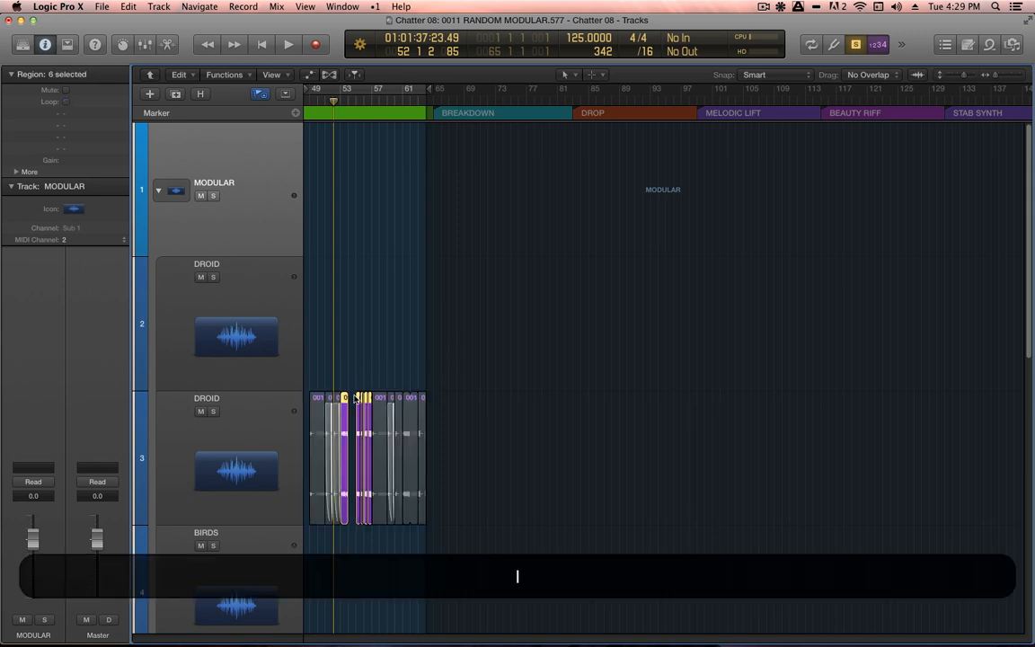
pyautogui.moveTo(385, 363); pyautogui.dragTo(341, 439)
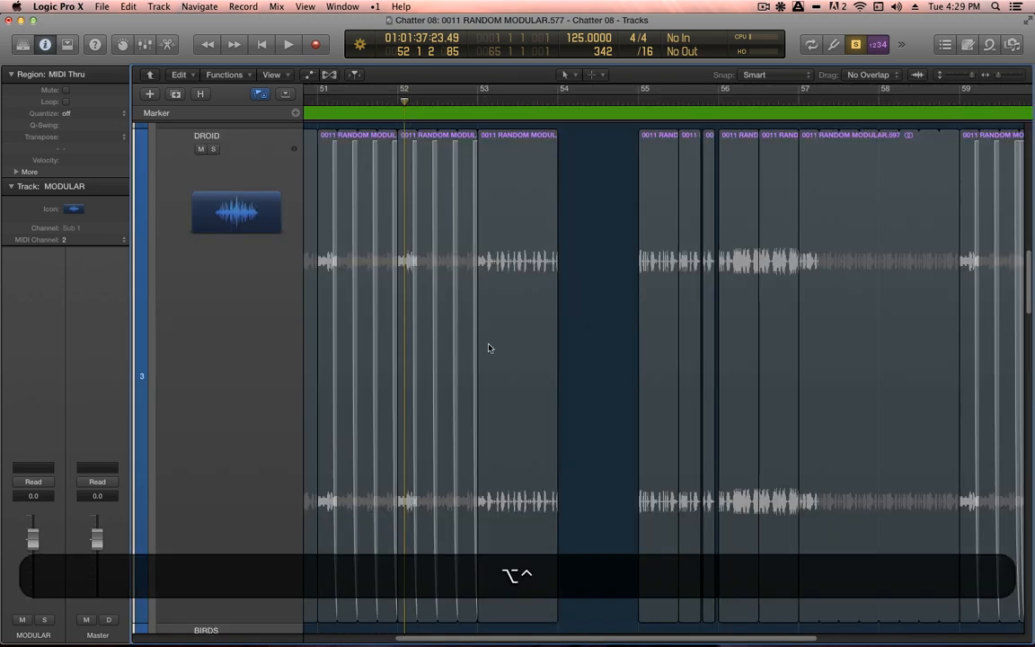
# - Turn looping back on for the DROID region at bar 53 and leave the folder
pyautogui.press('l')
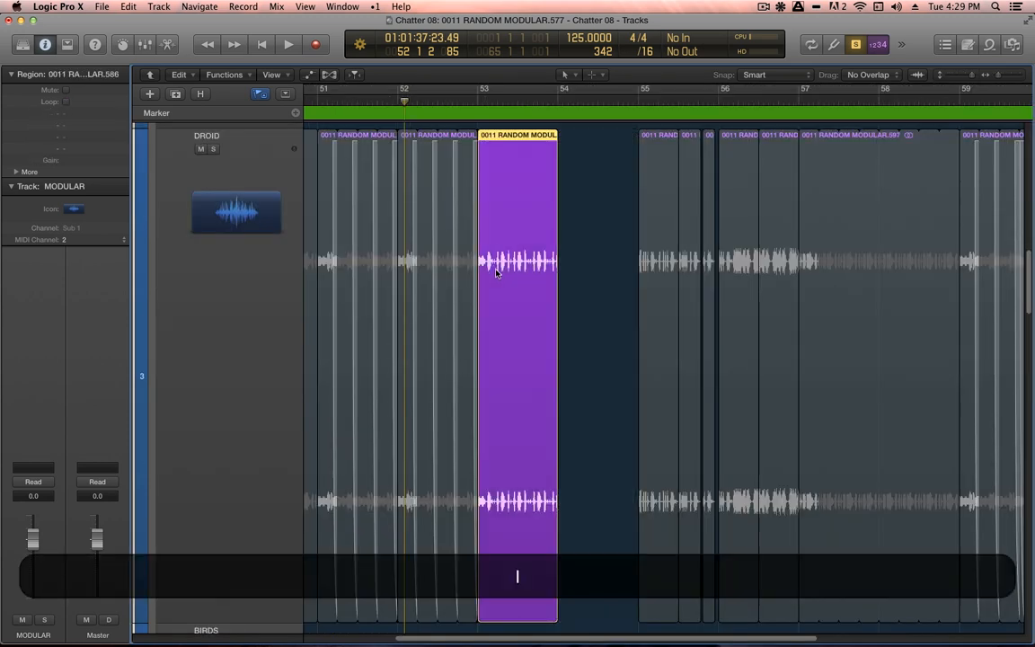
pyautogui.keyDown('ctrl'); pyautogui.keyDown('alt'); pyautogui.click(592, 255); pyautogui.keyUp('alt'); pyautogui.keyUp('ctrl')
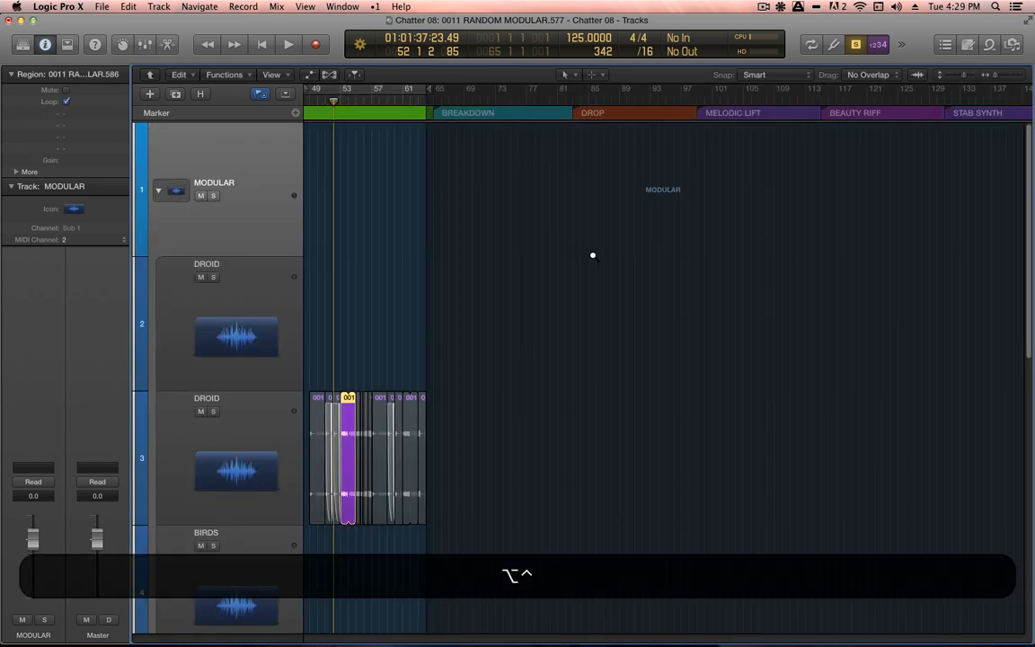
pyautogui.click(368, 295)
pyautogui.click(151, 74)
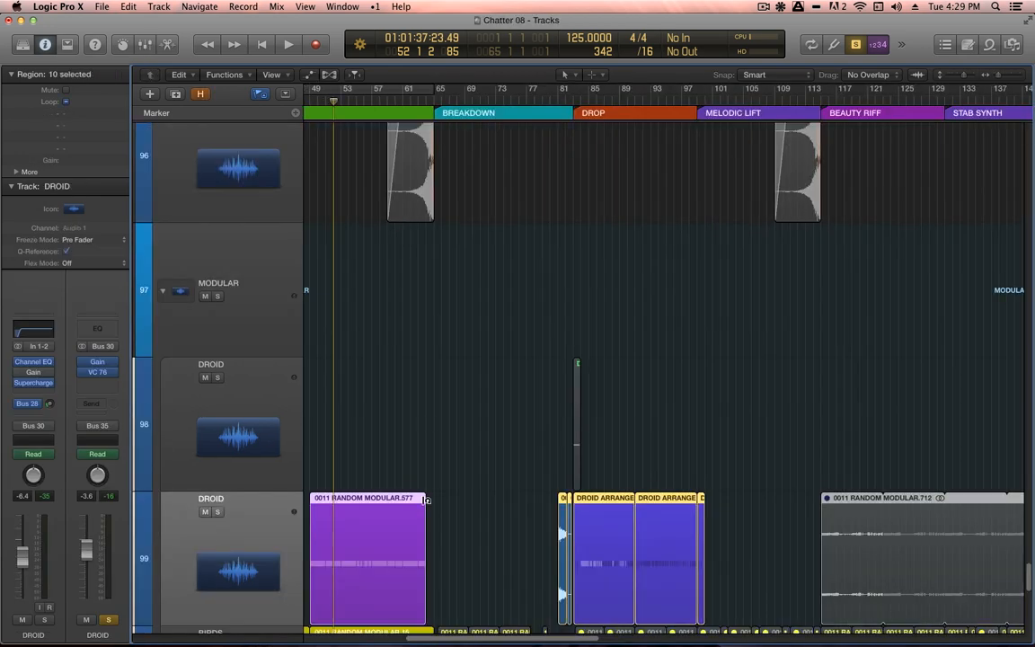
# - Open the BIRDS folder region that starts at bar 49
pyautogui.scroll(-3, 425, 500)
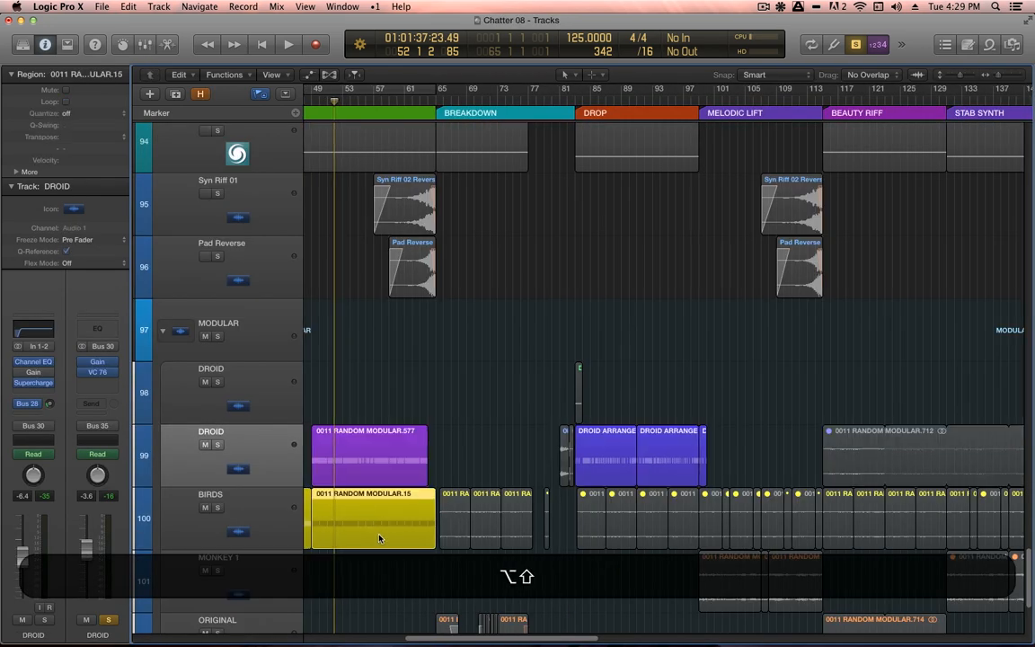
pyautogui.hscroll(-5, 376, 530)
pyautogui.click(238, 503)
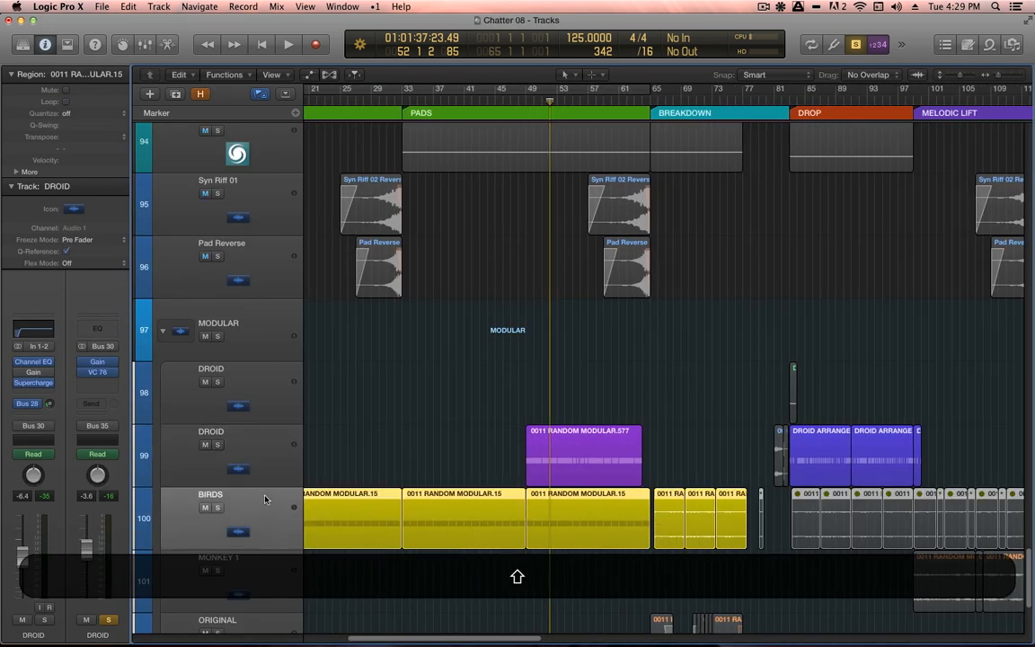
pyautogui.click(579, 577)
pyautogui.doubleClick(557, 511)
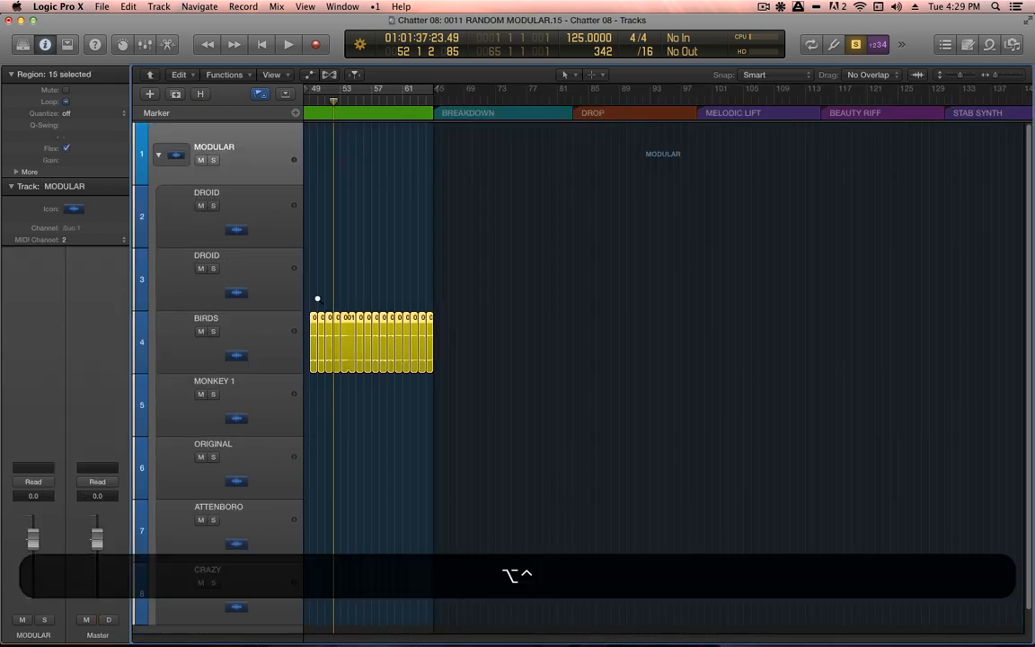
pyautogui.moveTo(437, 367); pyautogui.dragTo(465, 372)
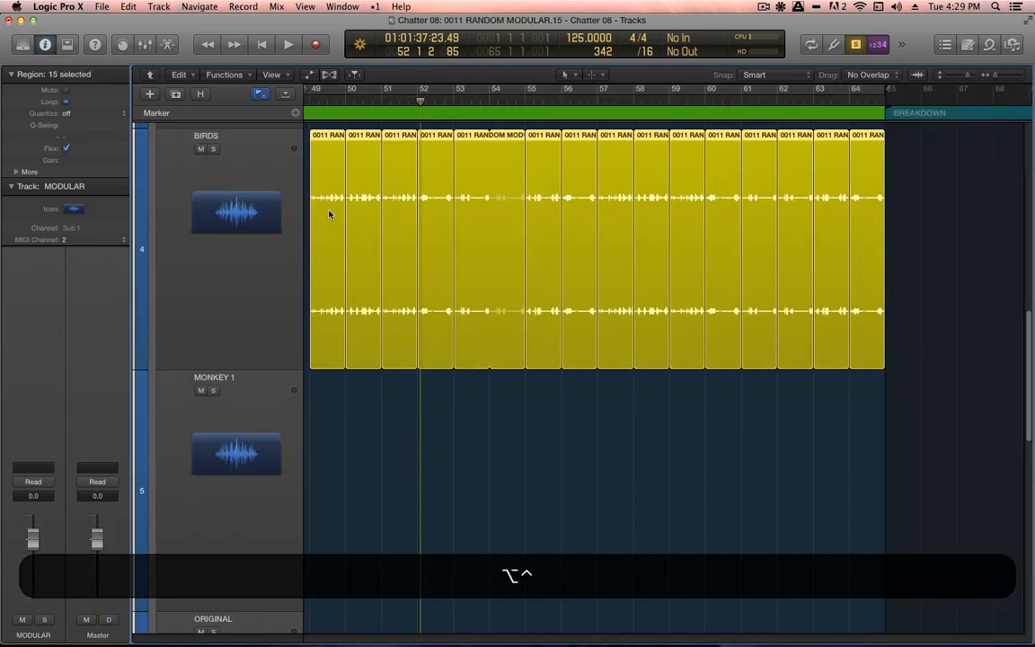
# - Select all the BIRDS regions inside the folder and play them from bar 49 with solo off
pyautogui.moveTo(323, 388); pyautogui.dragTo(853, 313)
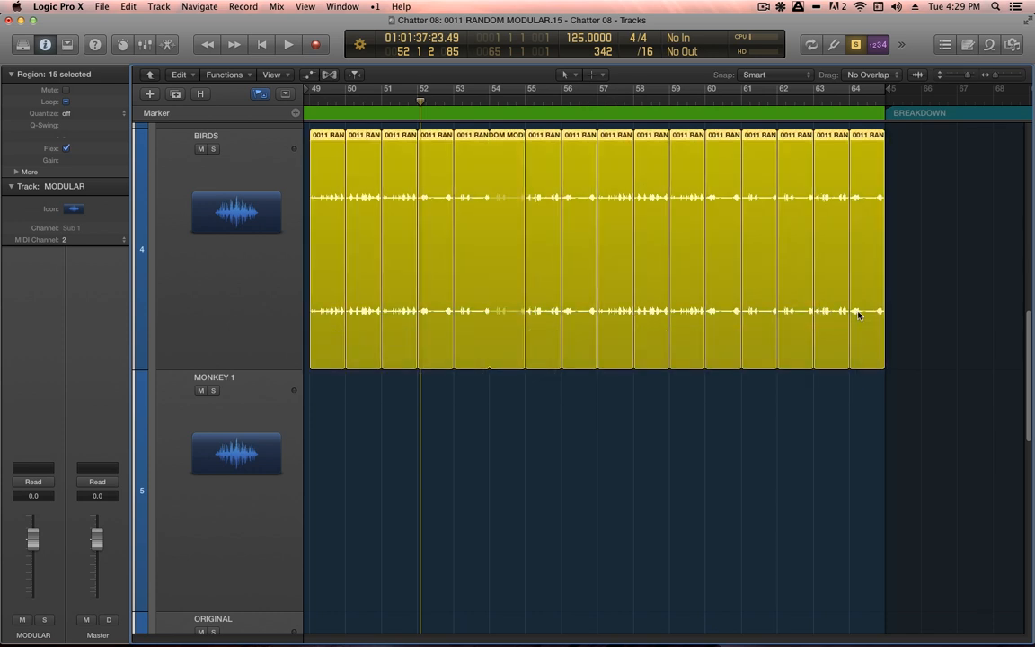
pyautogui.press('s')
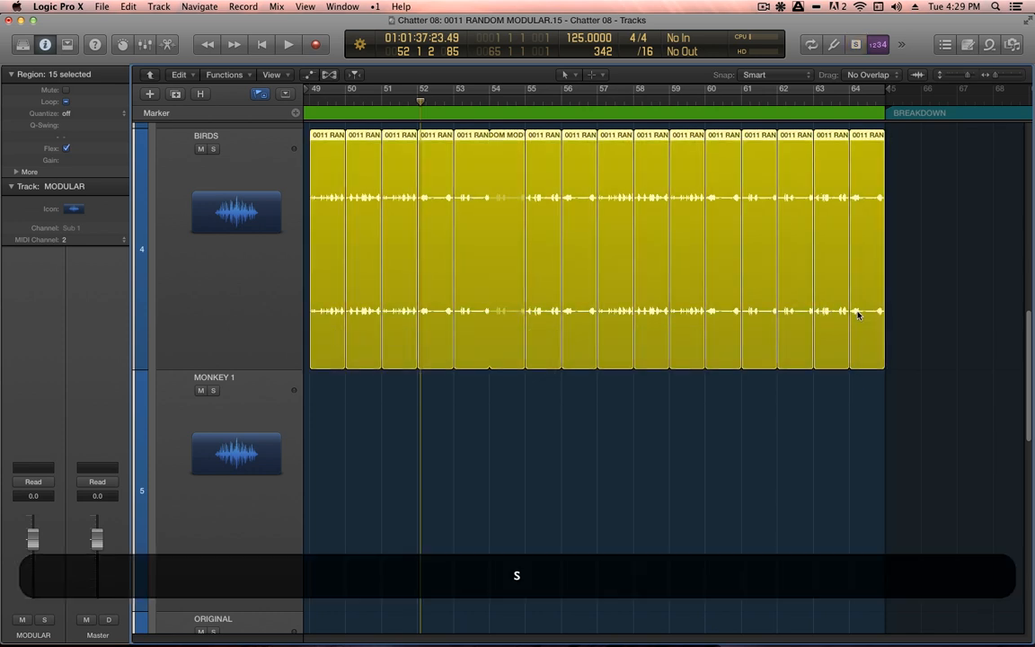
pyautogui.press('shift')
pyautogui.hotkey('shift', 'space')
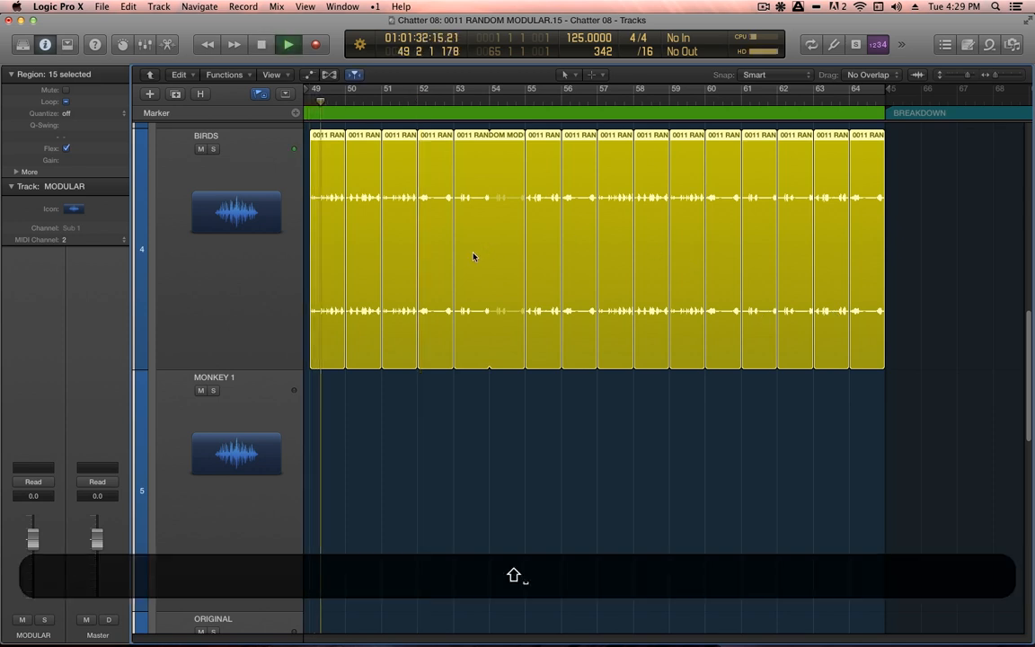
pyautogui.click(358, 407)
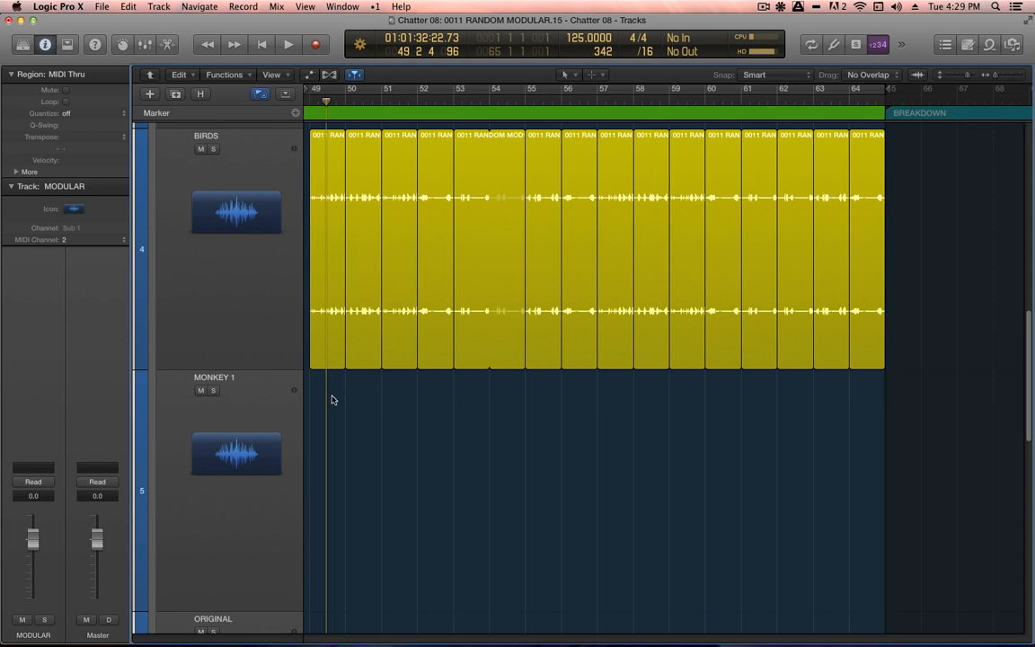
pyautogui.moveTo(332, 396); pyautogui.dragTo(872, 286)
pyautogui.press('space')
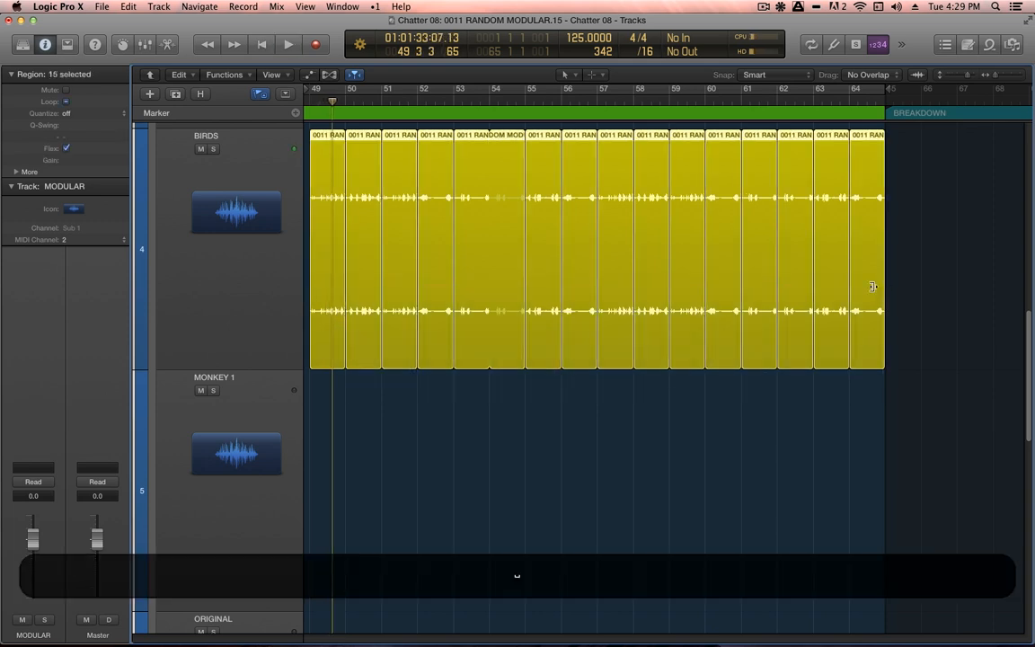
# - Solo the selected BIRDS regions and audition them from bar 49
pyautogui.press('s')
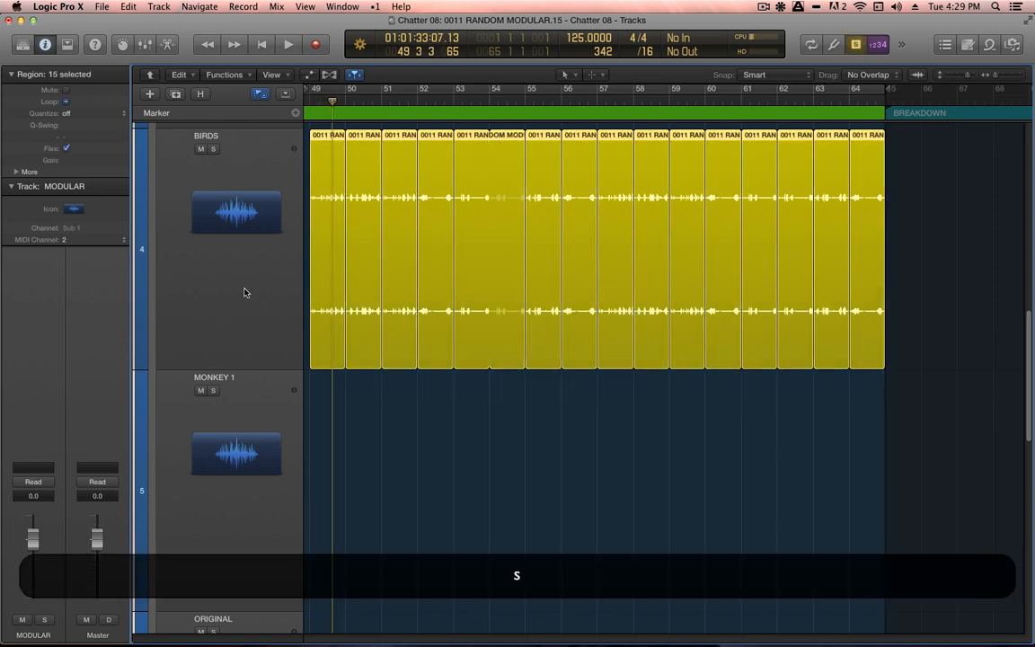
pyautogui.press('space')
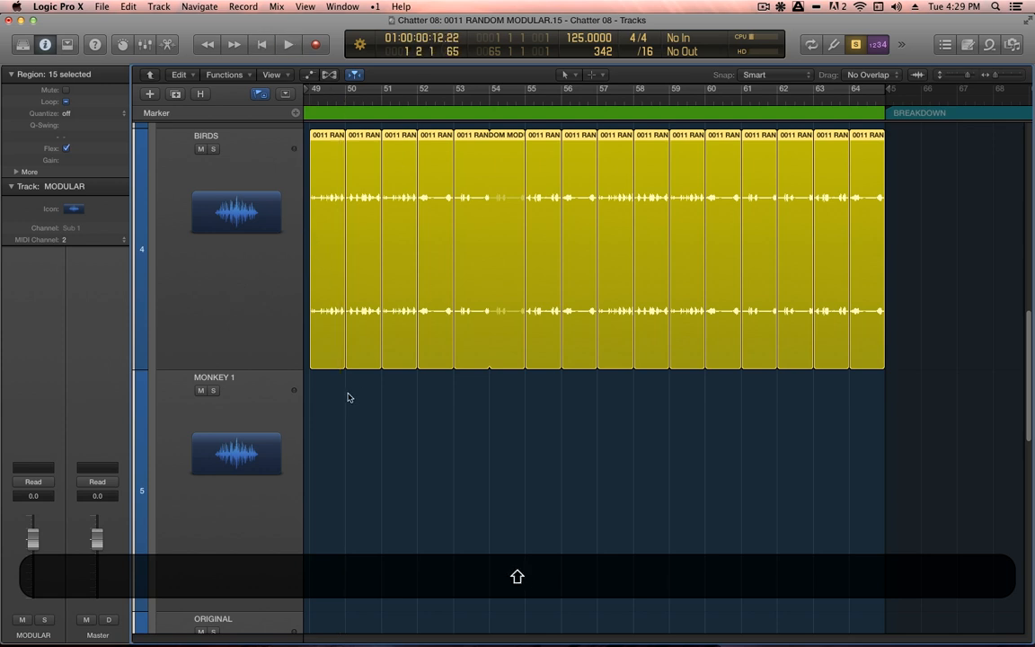
pyautogui.hotkey('shift', 'space')
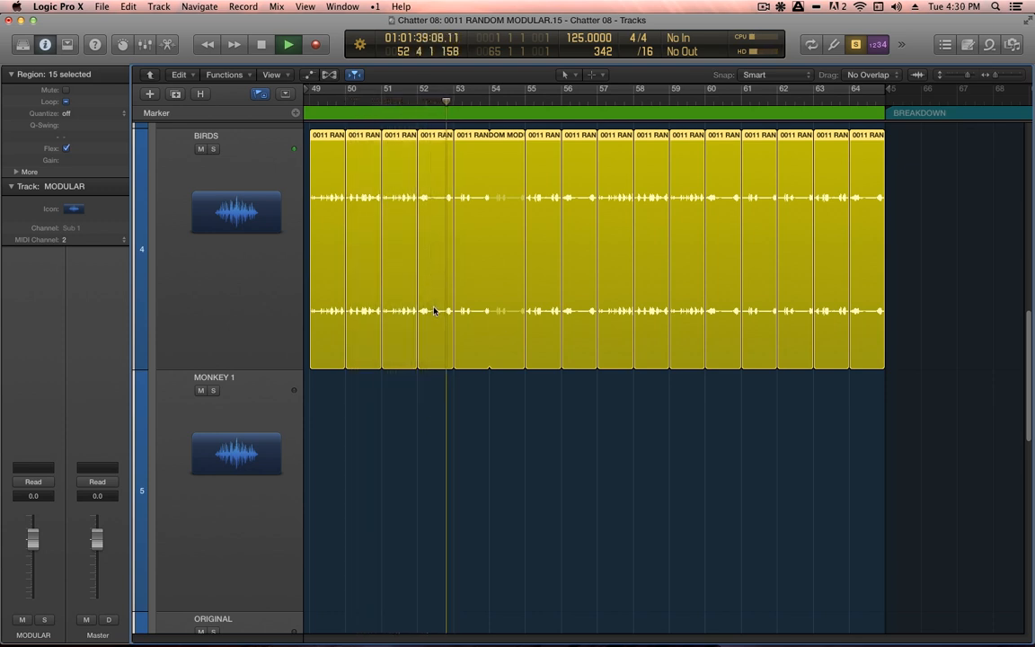
pyautogui.press('space')
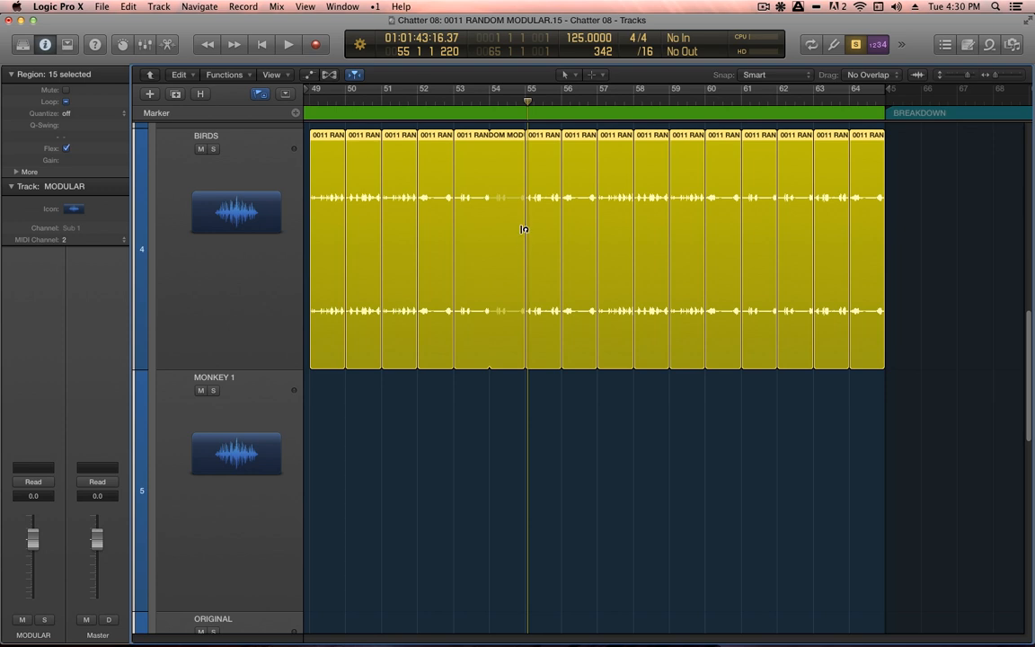
pyautogui.press('shift')
pyautogui.press('shift')
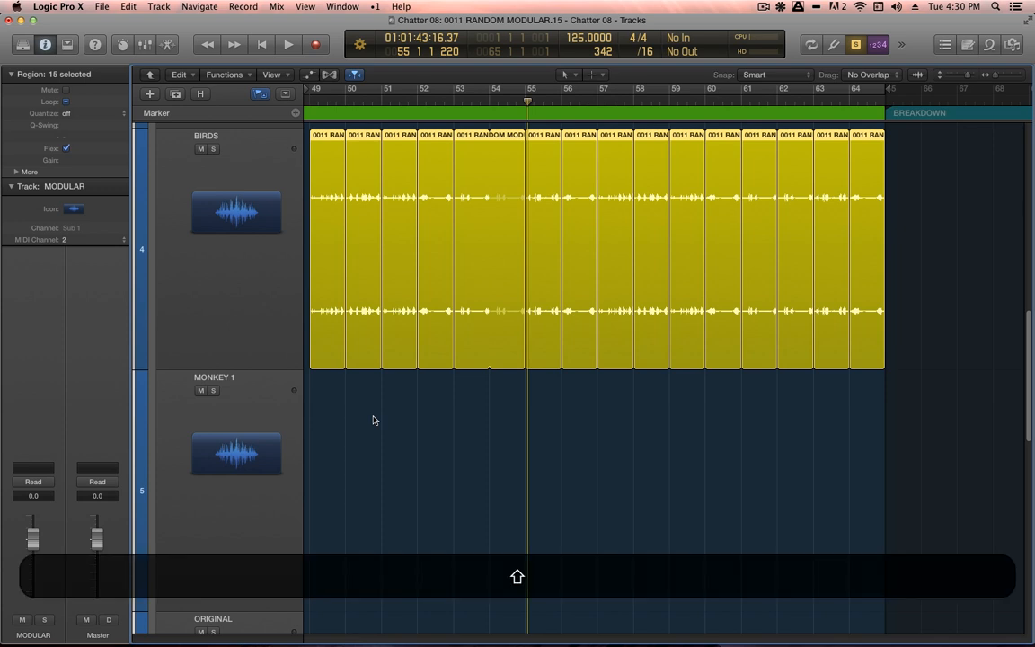
pyautogui.press('k')
pyautogui.hotkey('shift', 'space')
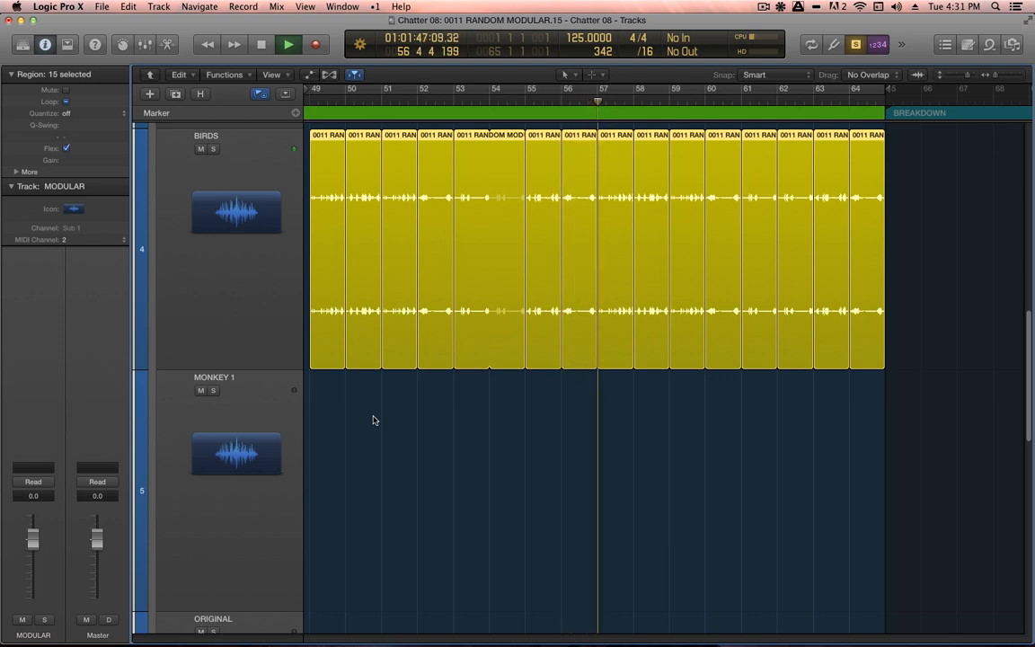
pyautogui.press('space')
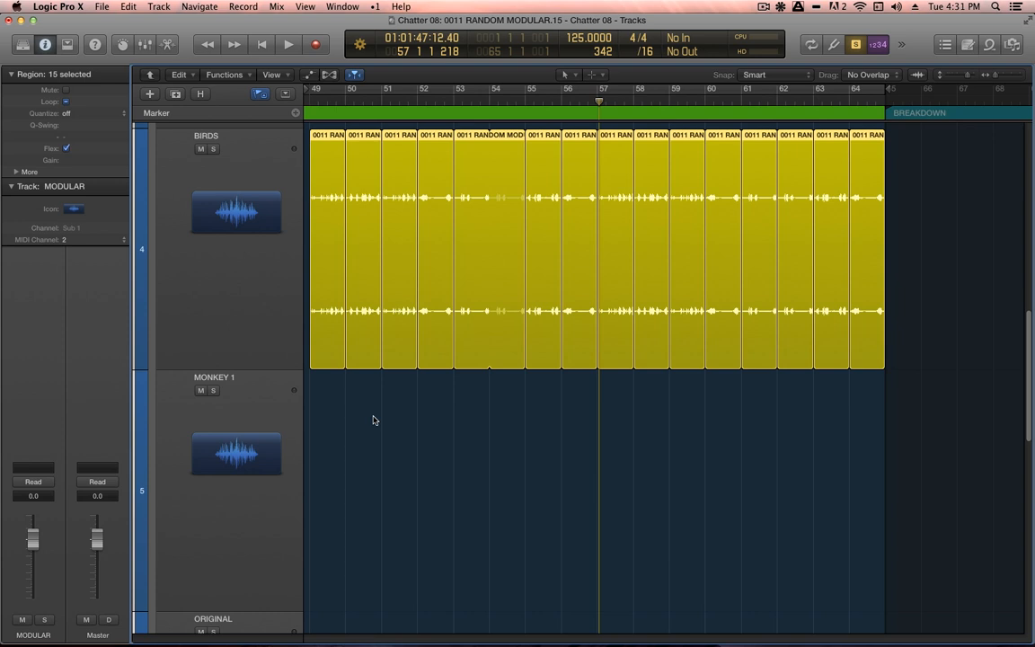
# - Return to the main arrangement and play the BIRDS region at bar 33 in a cycle from bar 33 to 49
pyautogui.click(153, 79)
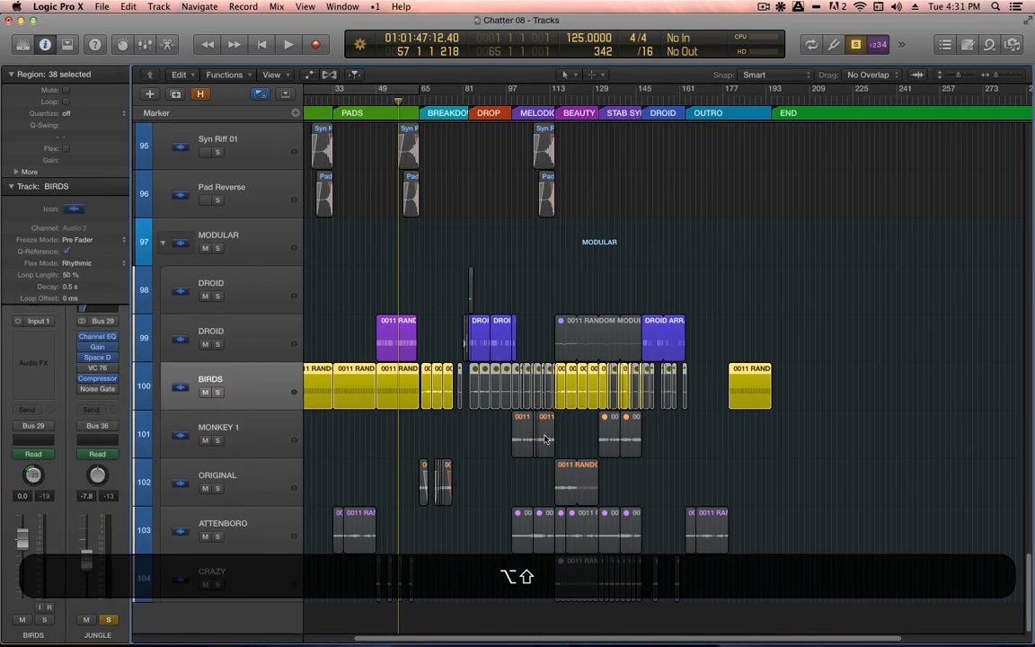
pyautogui.click(395, 339)
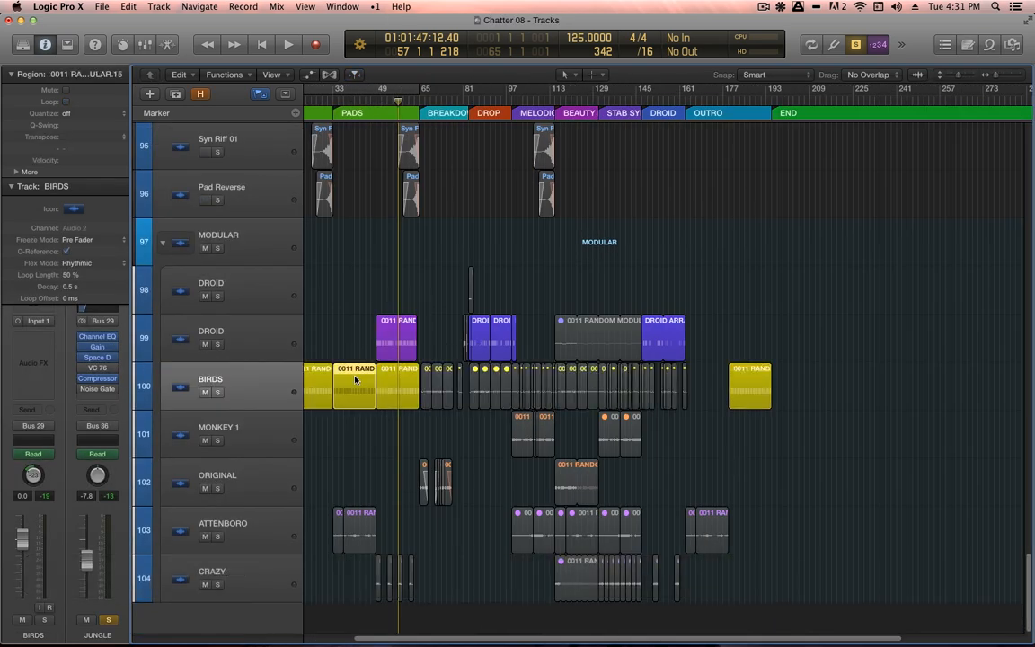
pyautogui.press('u')
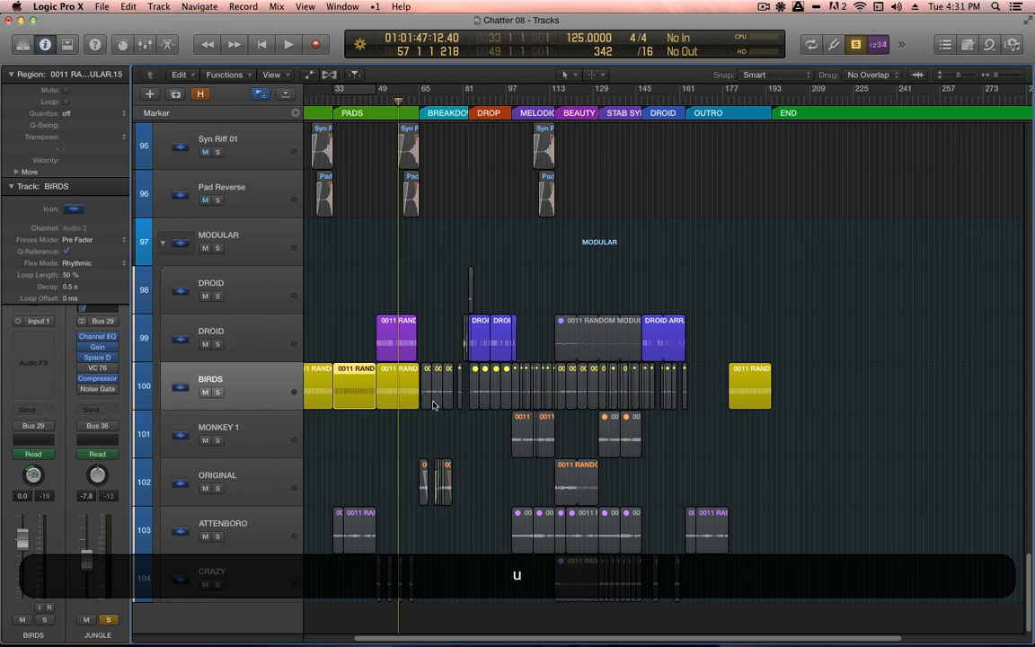
pyautogui.hscroll(-3, 433, 404)
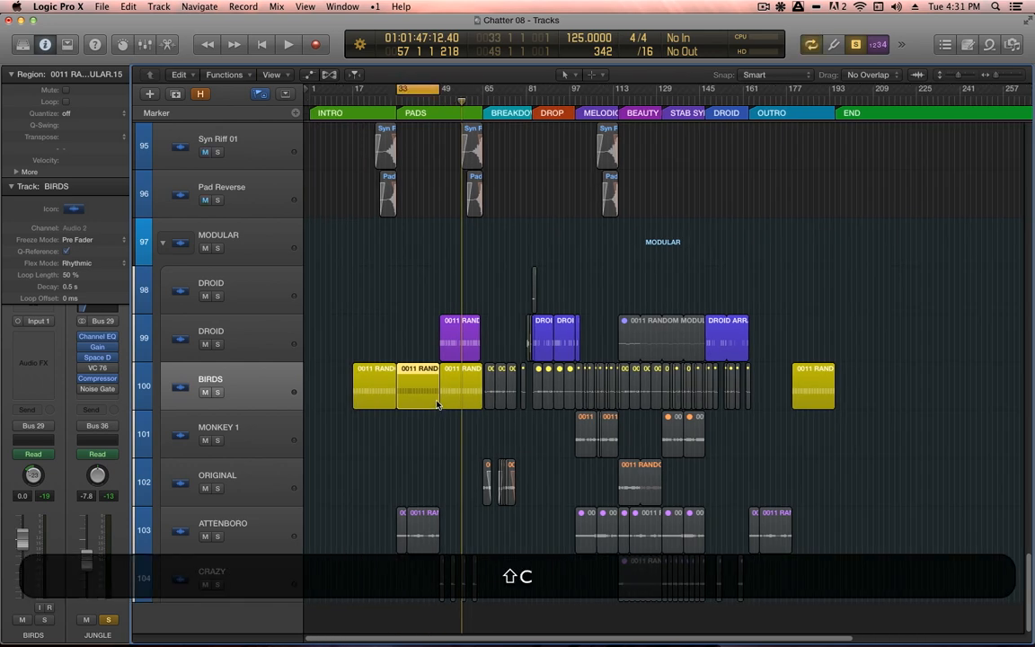
pyautogui.keyDown('ctrl'); pyautogui.keyDown('alt'); pyautogui.moveTo(507, 277); pyautogui.dragTo(352, 469); pyautogui.keyUp('alt'); pyautogui.keyUp('ctrl')
pyautogui.press('space')
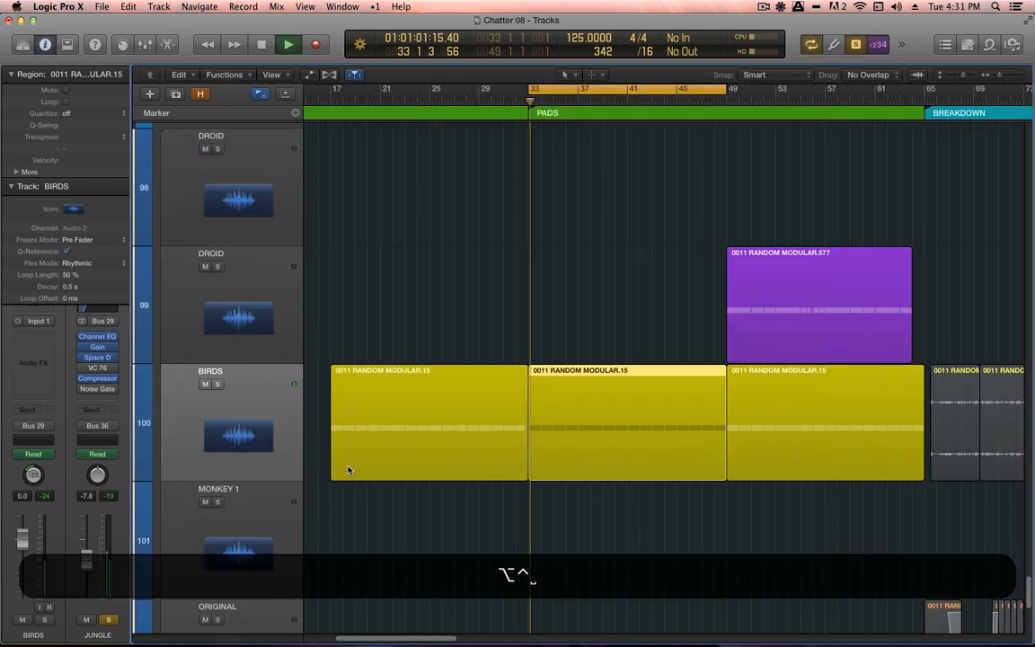
# - Clear all solos and listen to the full mix while examining the MODULAR tracks in the PADS section
pyautogui.press('alt')
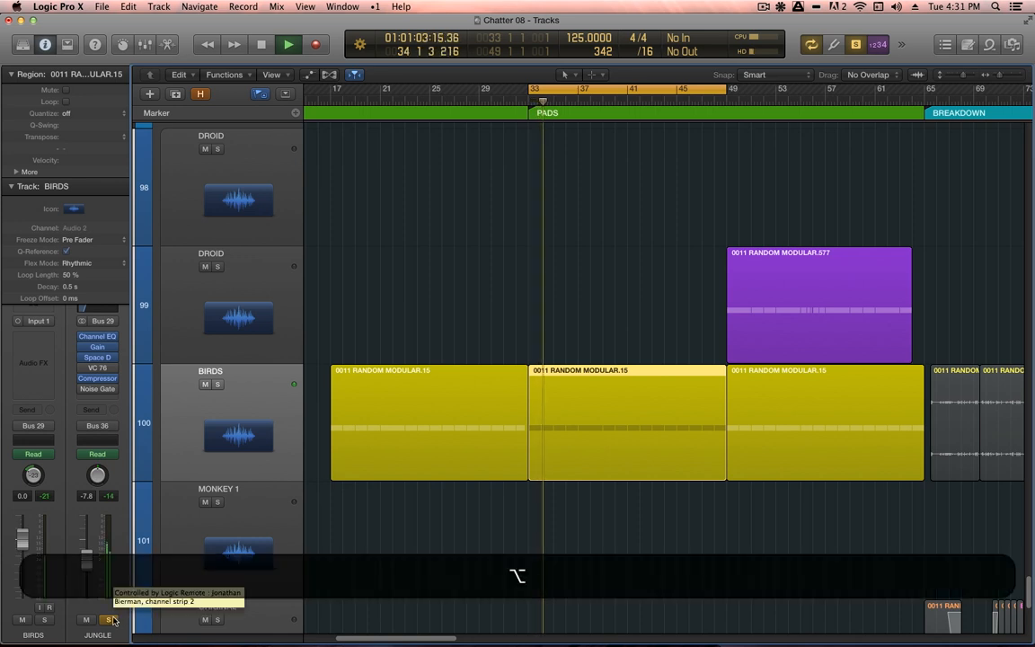
pyautogui.press('s')
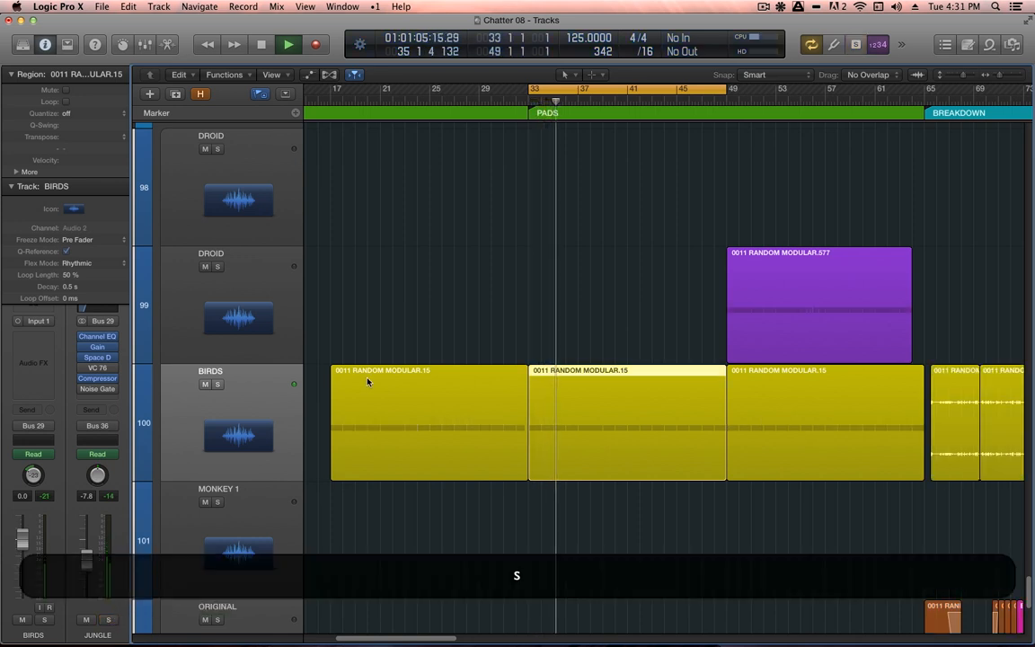
pyautogui.keyDown('ctrl'); pyautogui.keyDown('alt'); pyautogui.click(635, 393); pyautogui.keyUp('alt'); pyautogui.keyUp('ctrl')
pyautogui.scroll(-2, 634, 393)
pyautogui.hscroll(3, 582, 419)
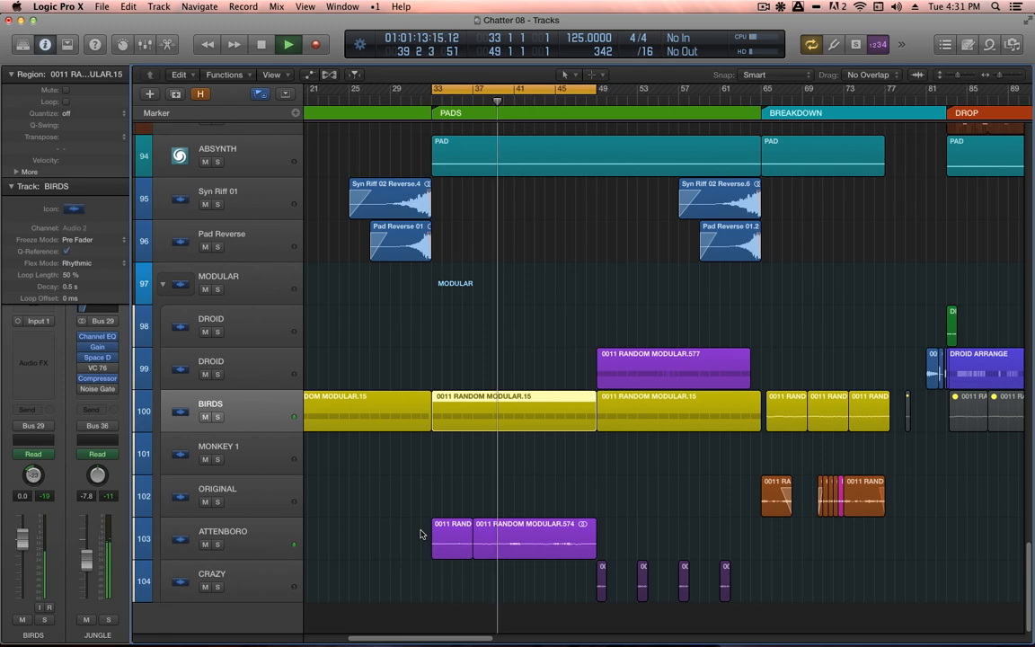
pyautogui.scroll(-2, 461, 488)
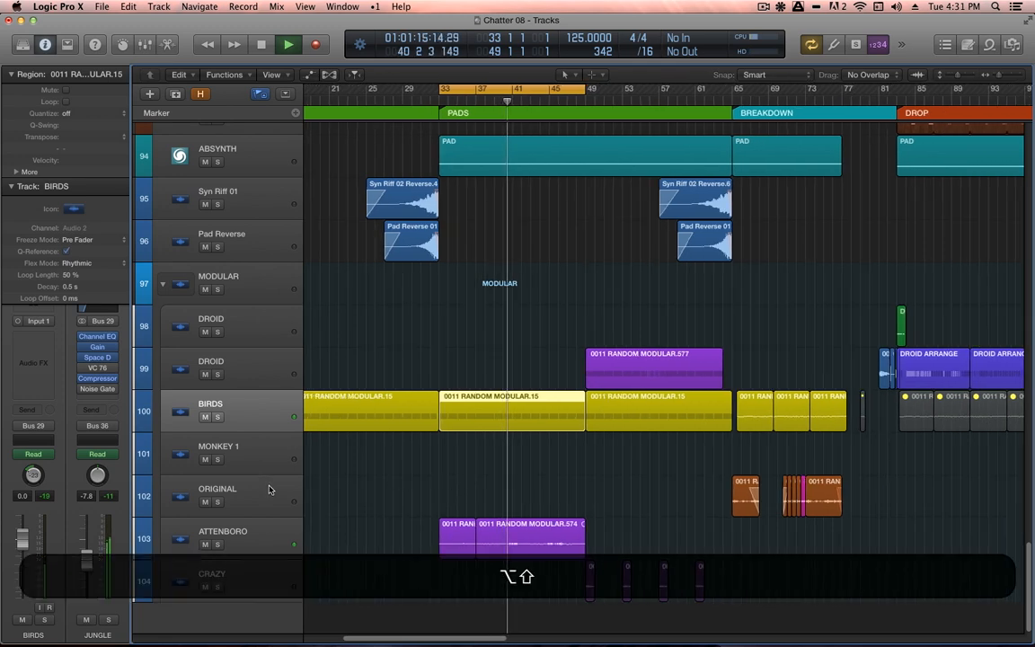
# - Solo the JUNGLE, KICK and DRUMS channels together and turn off cycle playback
pyautogui.click(108, 620)
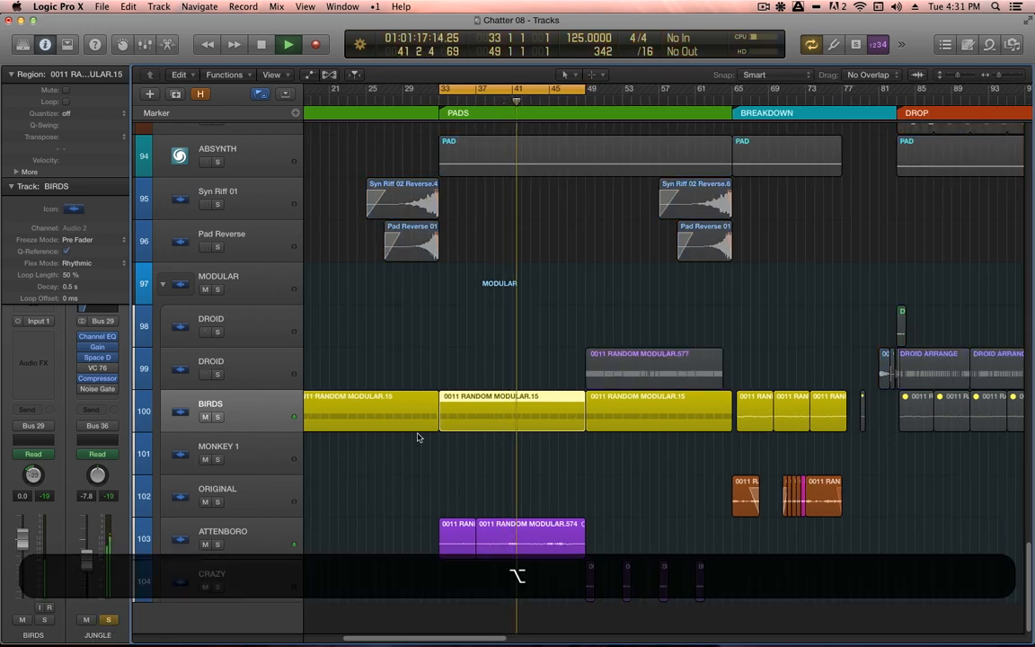
pyautogui.scroll(-5, 418, 436)
pyautogui.scroll(8, 418, 437)
pyautogui.press('k')
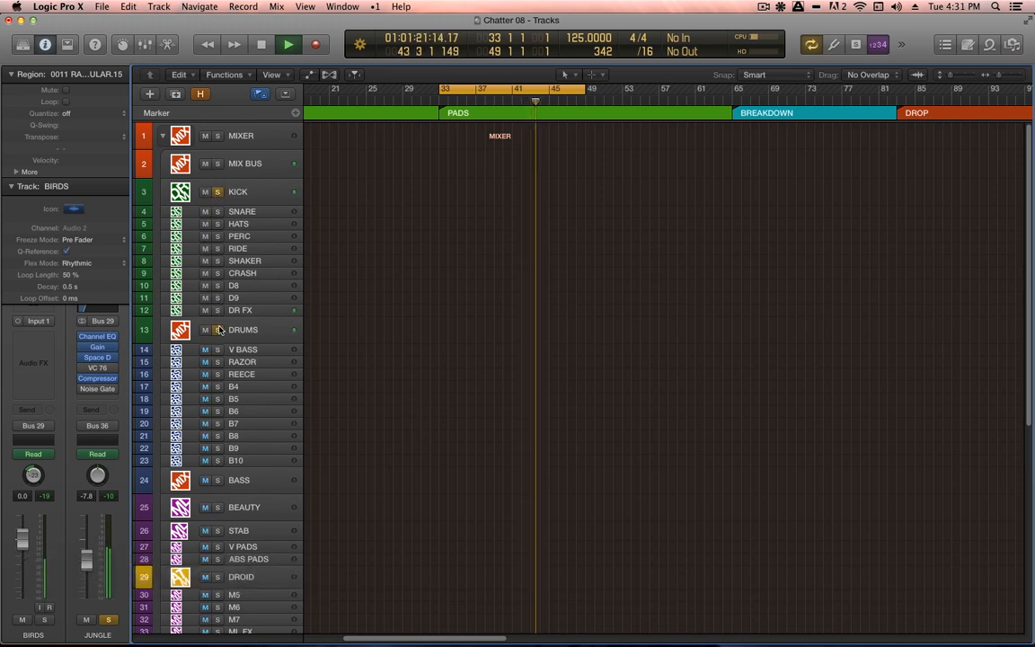
pyautogui.scroll(-2, 518, 411)
pyautogui.press('c')
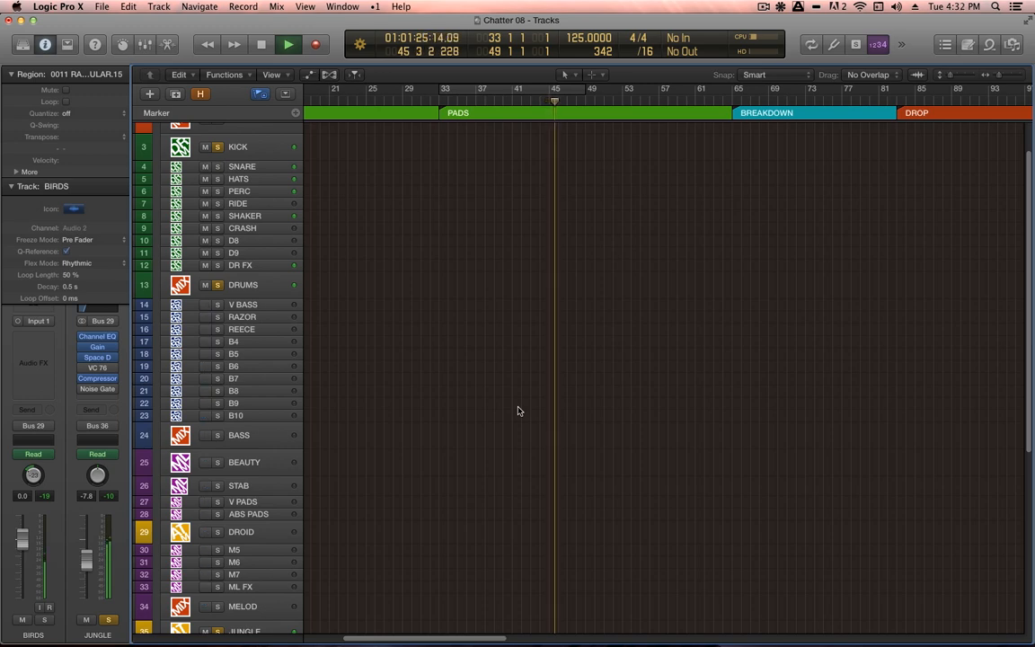
# - Stop playback and examine the MODULAR stack's tracks from the PADS section through the breakdown, drop and melodic lift
pyautogui.scroll(-8, 582, 586)
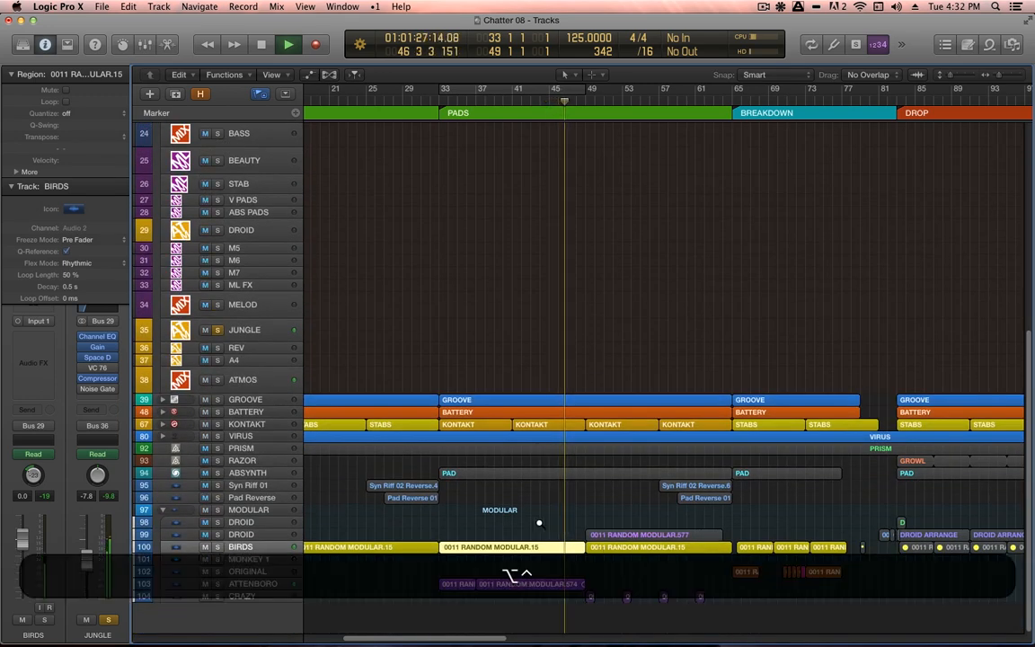
pyautogui.moveTo(719, 597); pyautogui.dragTo(732, 598)
pyautogui.keyDown('ctrl'); pyautogui.keyDown('alt'); pyautogui.keyDown('shift'); pyautogui.click(642, 486); pyautogui.keyUp('shift'); pyautogui.keyUp('alt'); pyautogui.keyUp('ctrl')
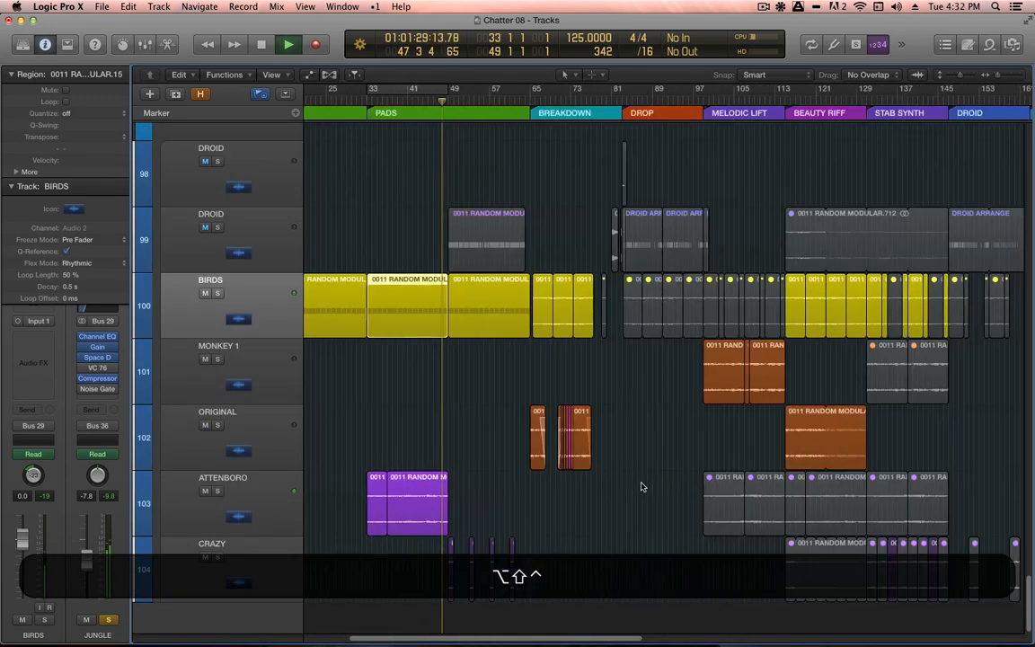
pyautogui.moveTo(632, 364); pyautogui.dragTo(766, 573)
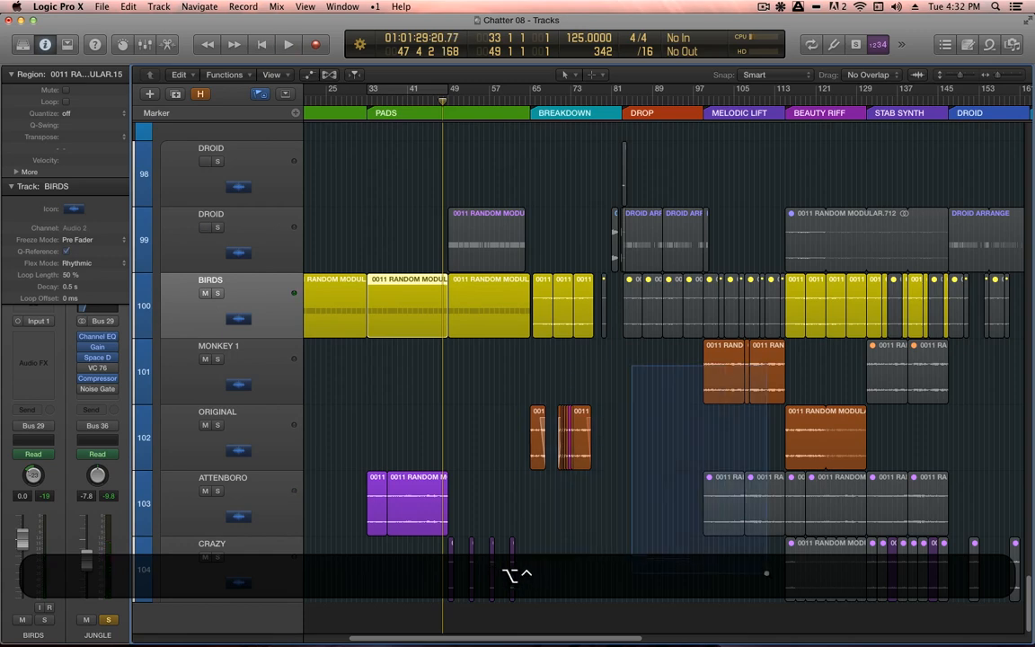
pyautogui.moveTo(831, 579); pyautogui.dragTo(832, 580)
pyautogui.scroll(-5, 558, 416)
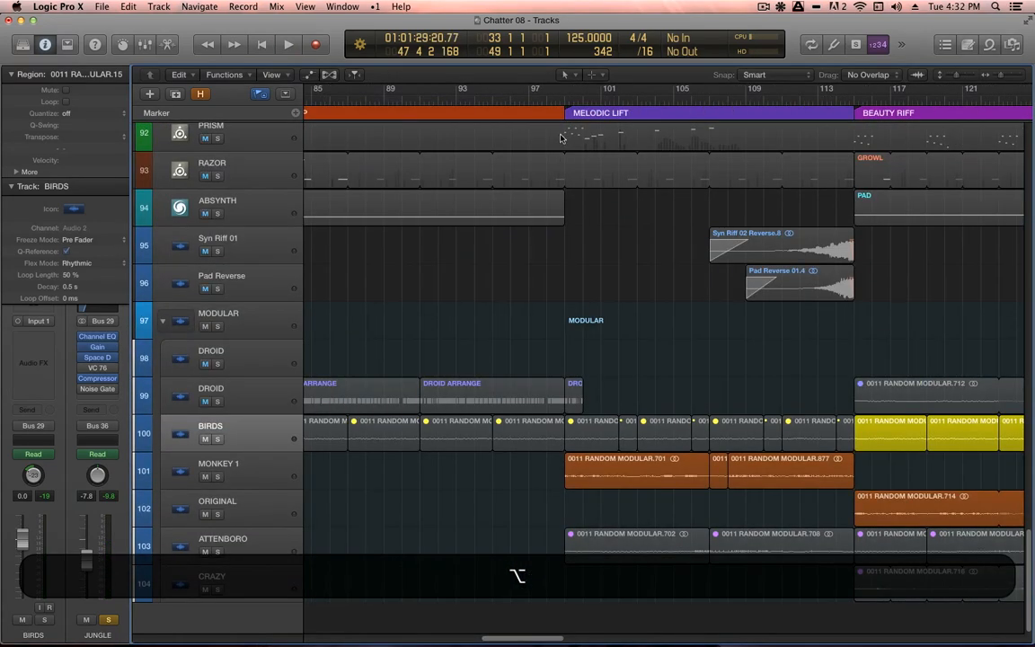
pyautogui.scroll(-8, 528, 197)
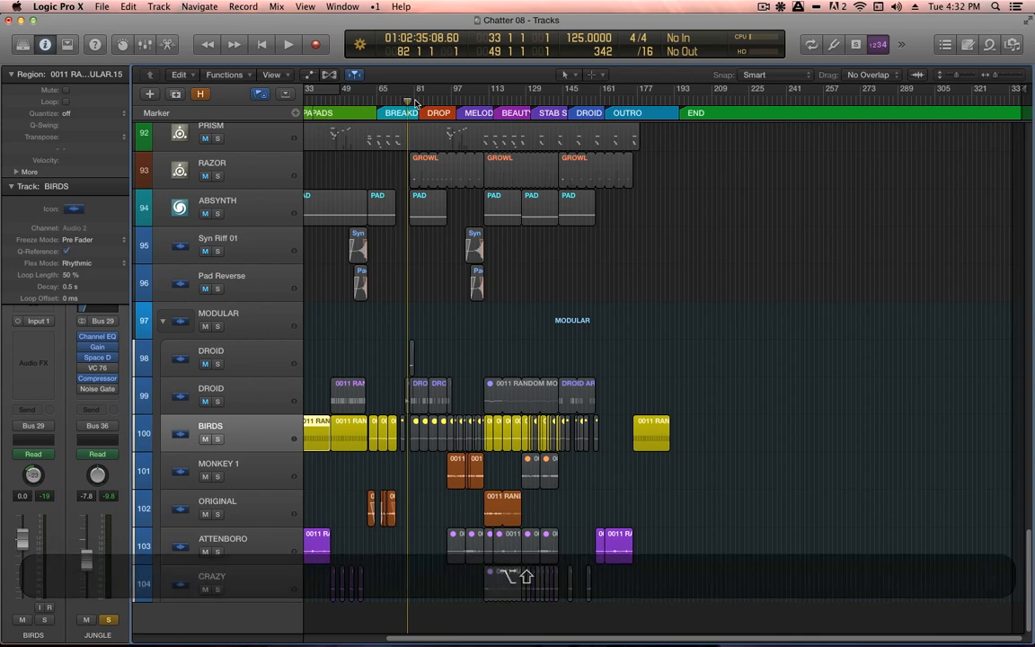
pyautogui.moveTo(511, 309); pyautogui.dragTo(371, 447)
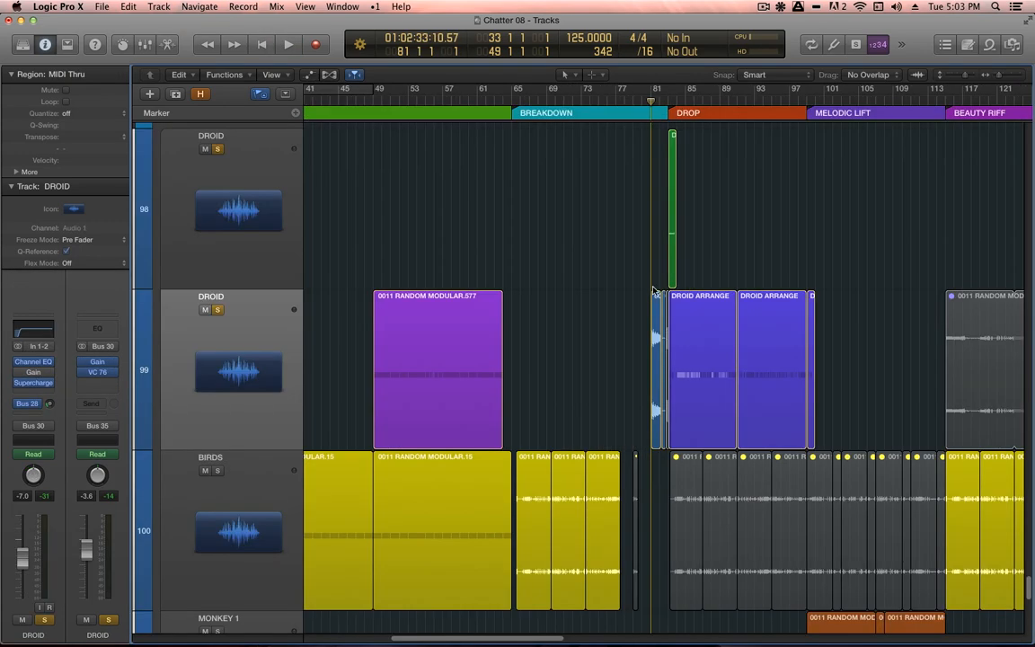
# - Audition the soloed DROID regions from bar 81, choose MOTU Audio Express as the Soundflower (2ch) output, and clear the solos
pyautogui.press('space')
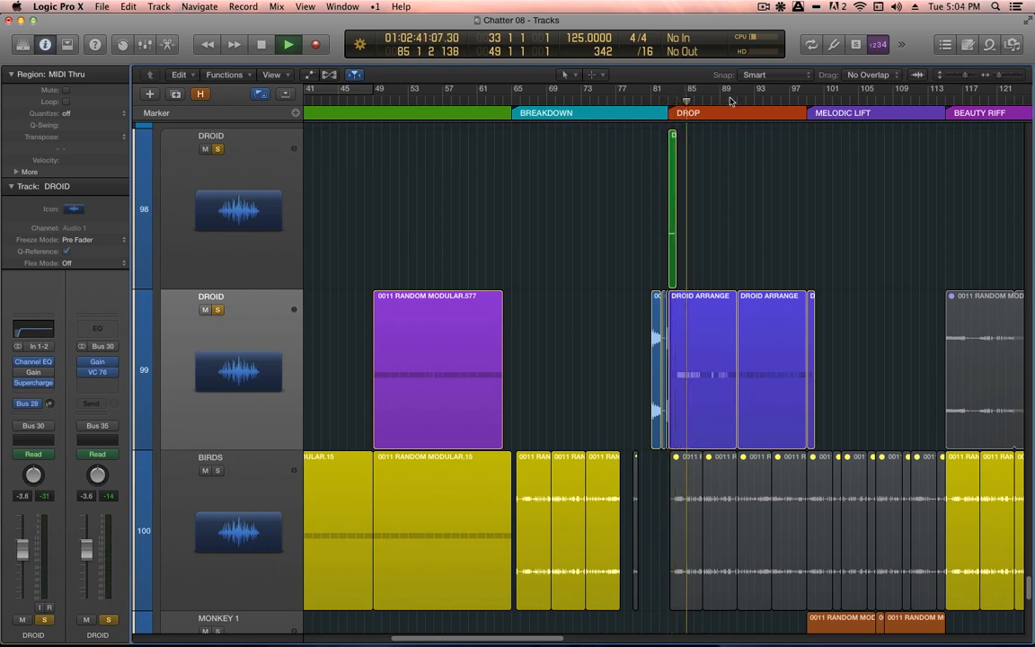
pyautogui.click(779, 6)
pyautogui.moveTo(795, 29)
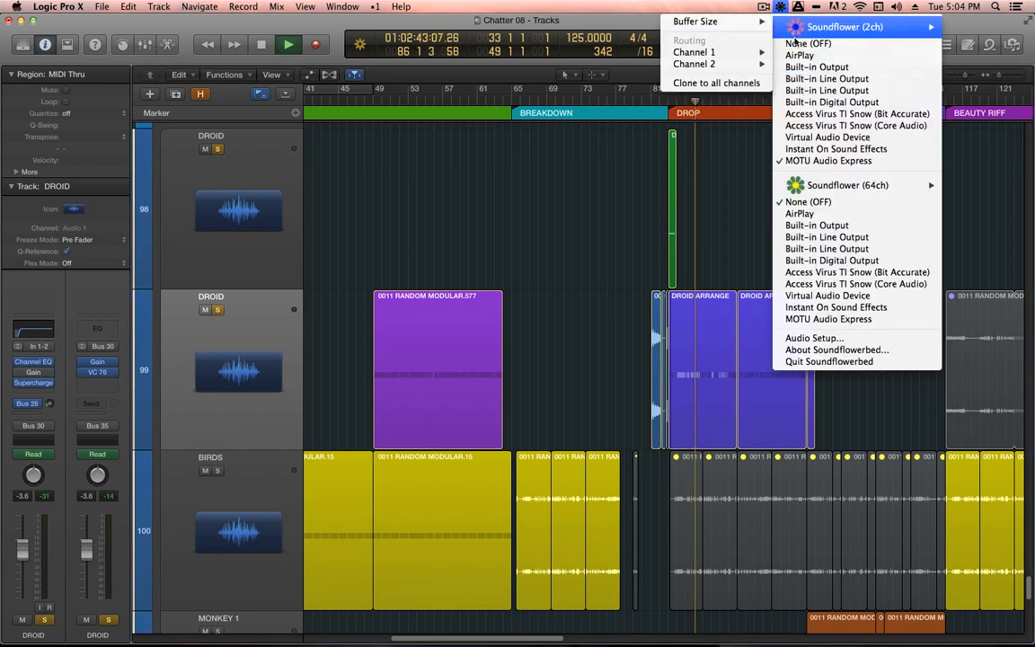
pyautogui.click(808, 160)
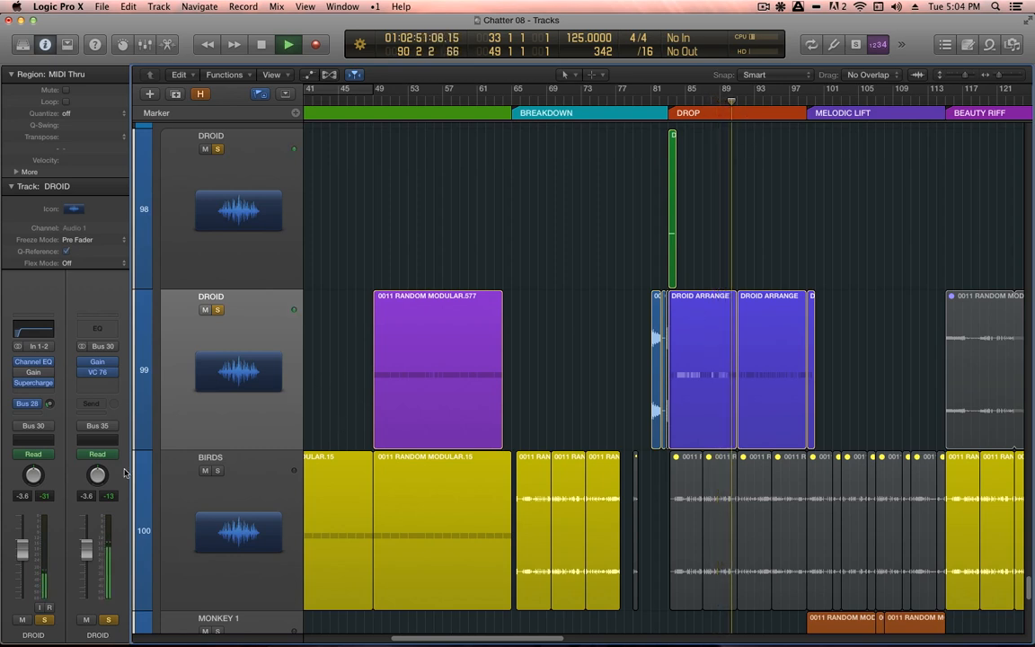
pyautogui.press('alt')
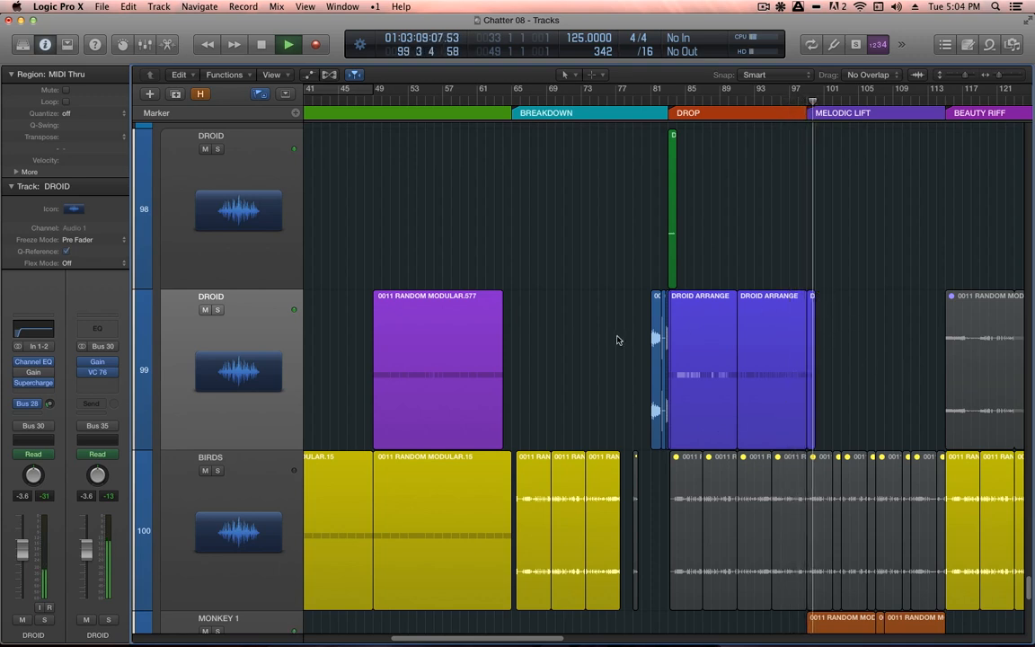
pyautogui.press('space')
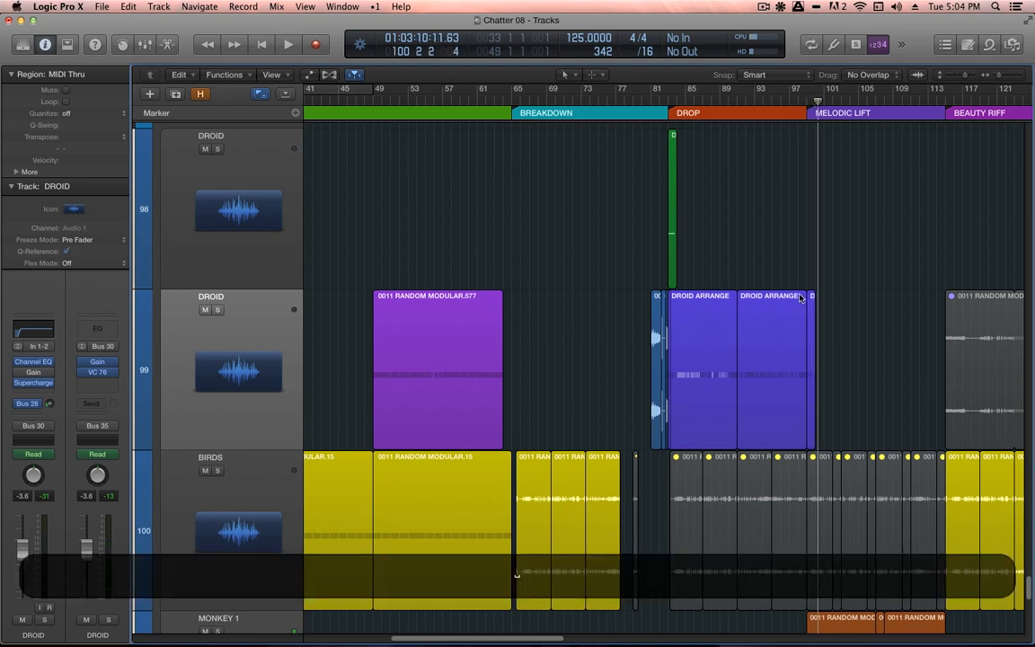
# - Open the second DROID ARRANGE folder and inspect the short slices and their fades on the DROID track in bar 91
pyautogui.doubleClick(777, 314)
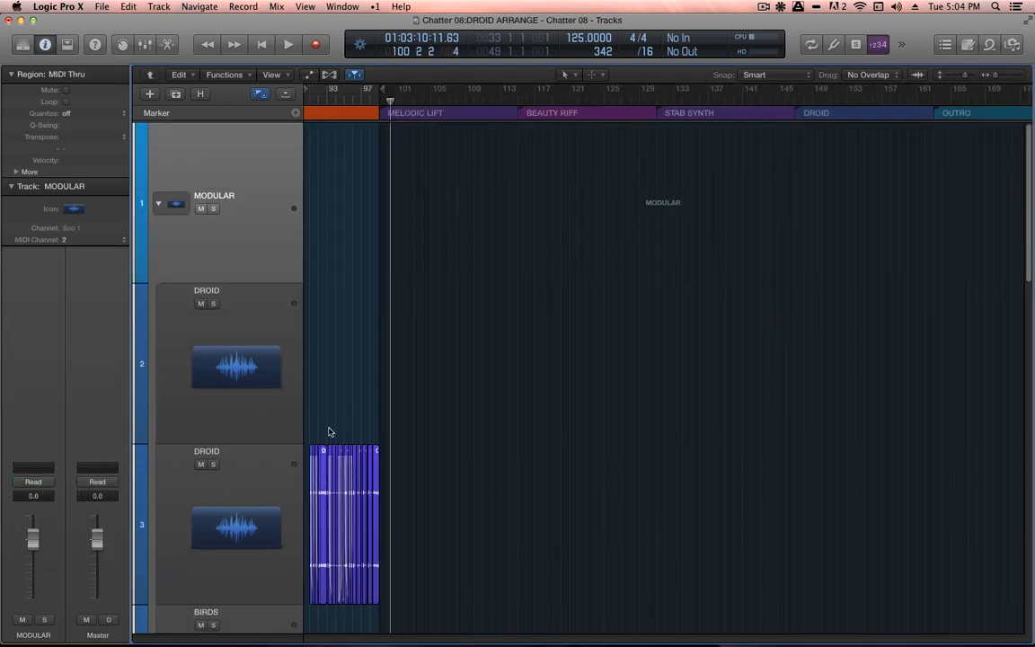
pyautogui.hotkey('ctrl', 'alt')
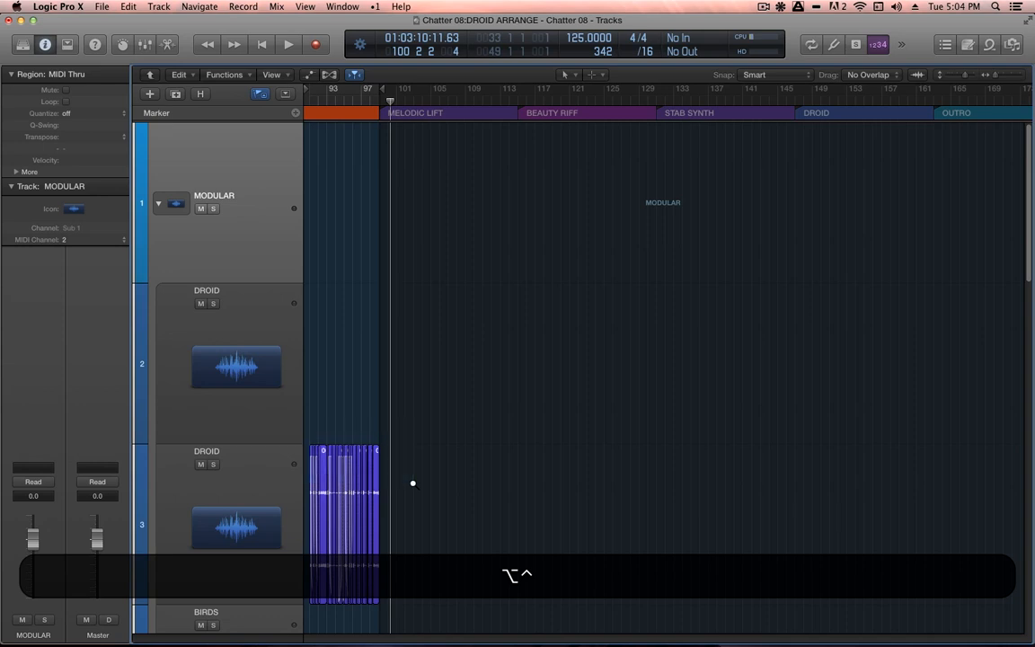
pyautogui.moveTo(413, 484); pyautogui.dragTo(309, 443)
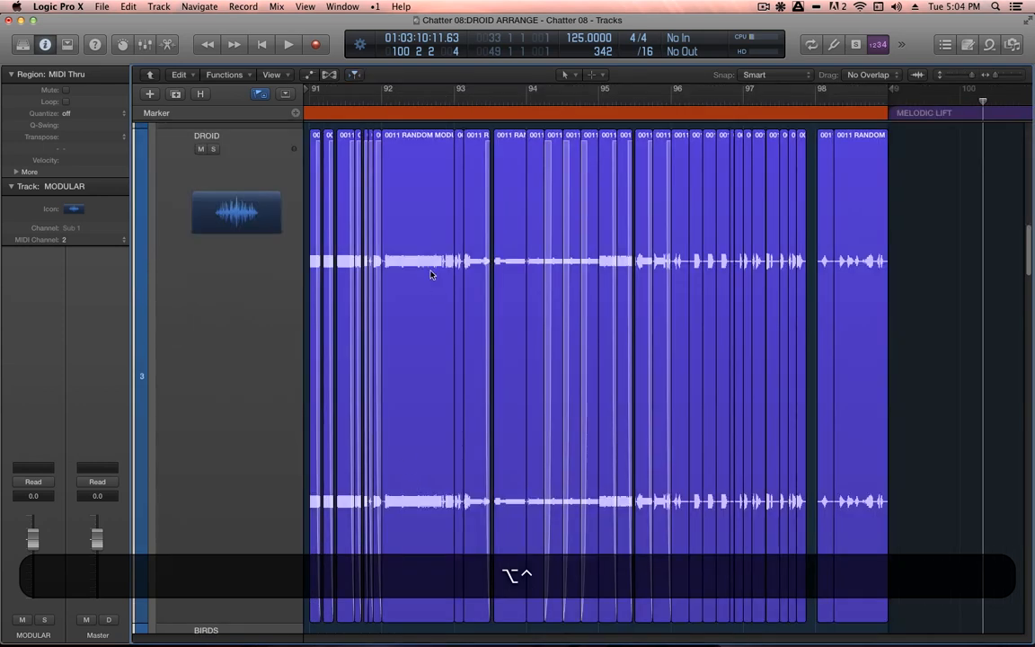
pyautogui.click(313, 138)
pyautogui.click(346, 136)
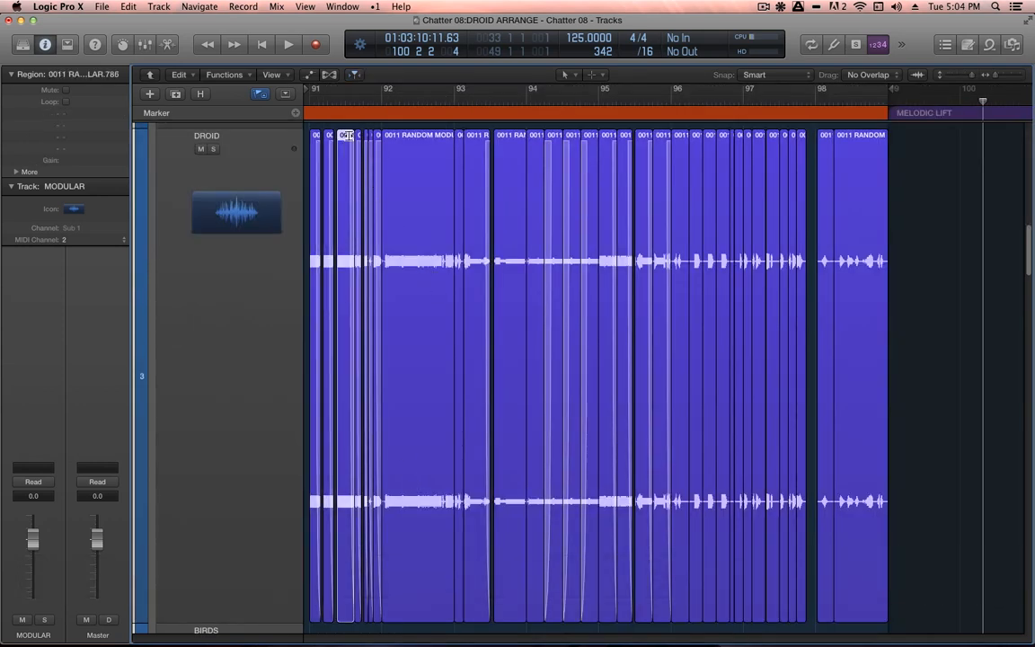
pyautogui.click(358, 136)
pyautogui.hotkey('ctrl', 'alt')
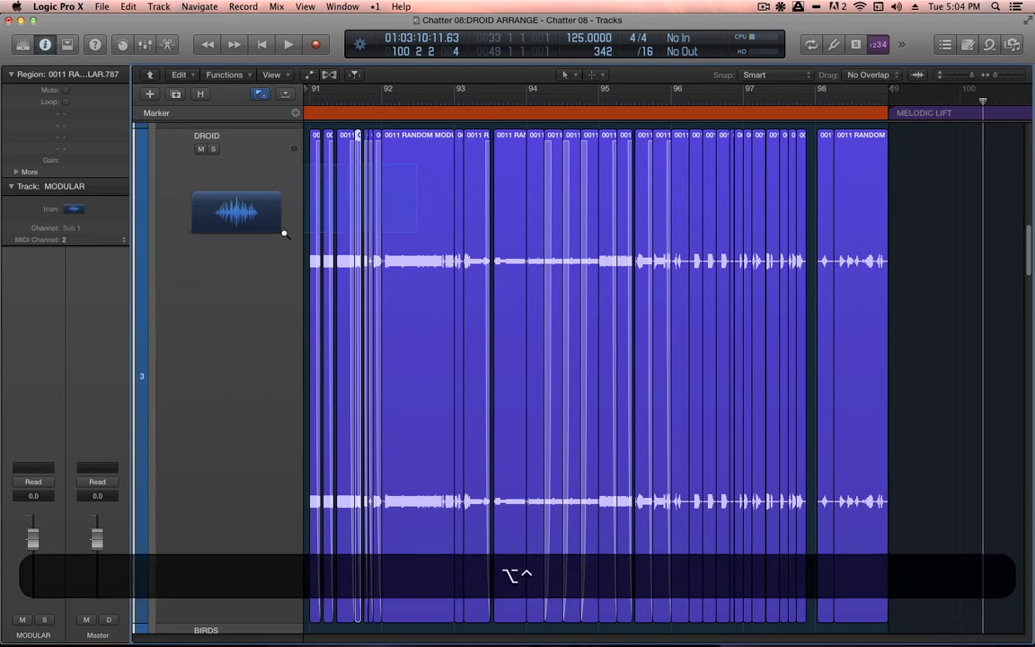
pyautogui.moveTo(284, 233); pyautogui.dragTo(284, 234)
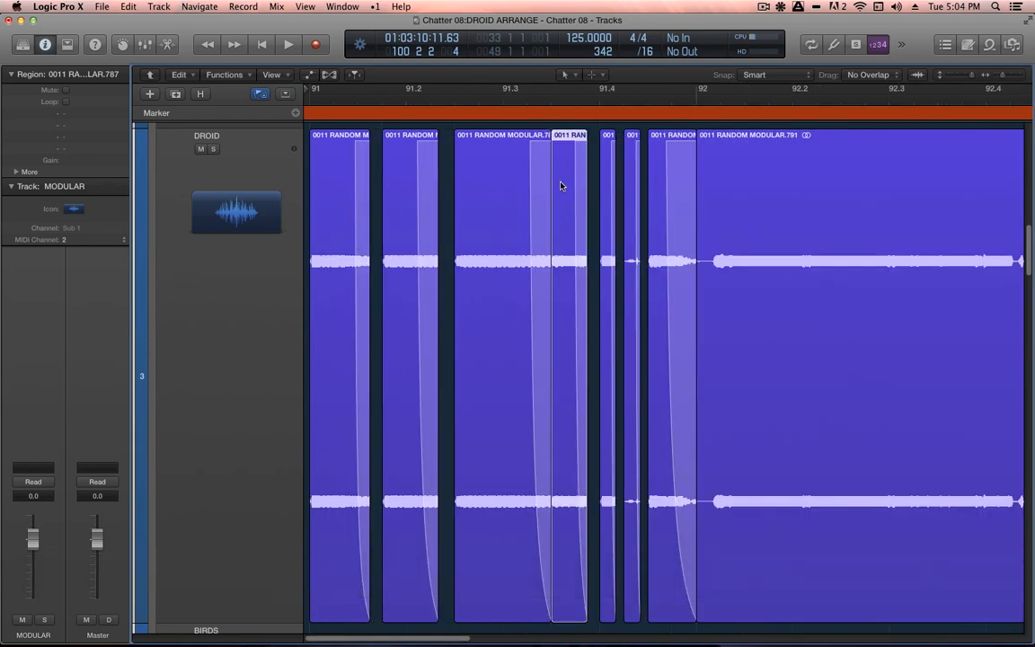
pyautogui.hotkey('alt', 'shift')
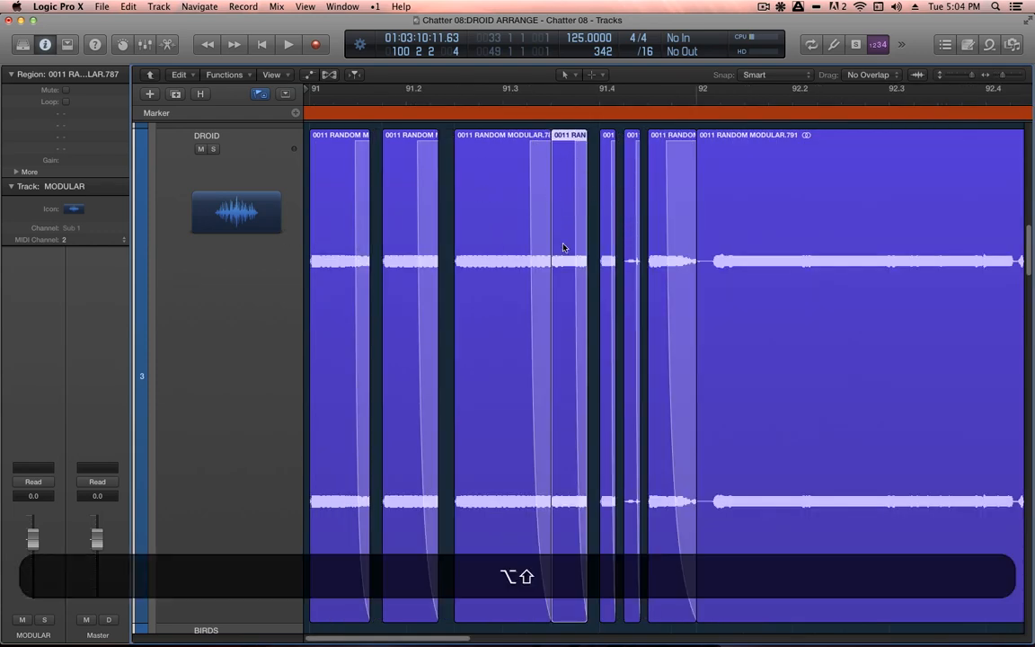
# - Select the DROID slices from bar 91 to just past bar 95 and audition them
pyautogui.scroll(-3, 564, 247)
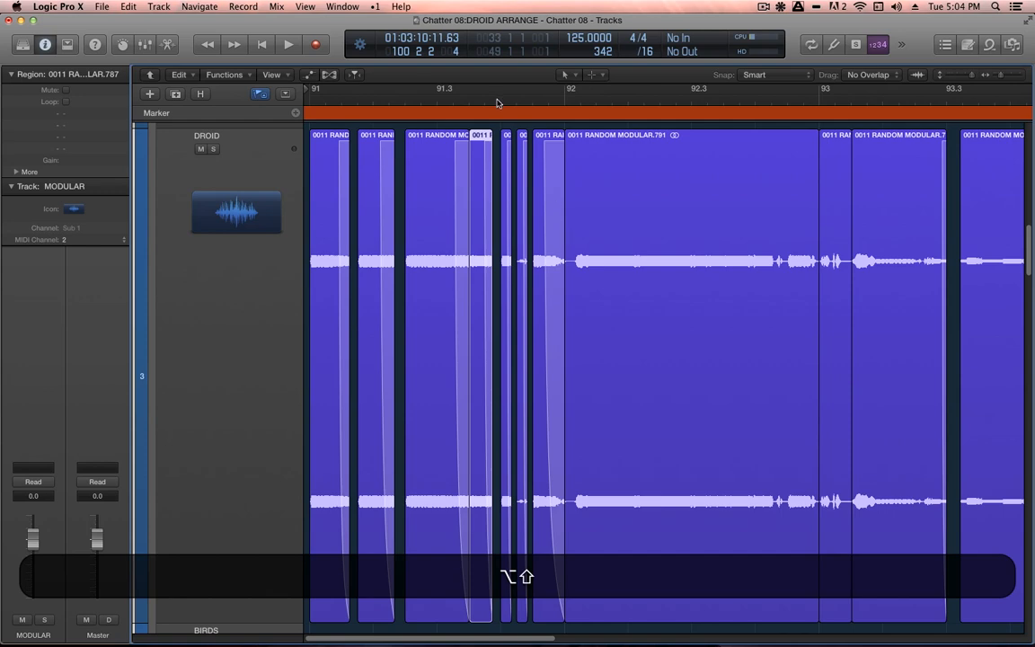
pyautogui.click(499, 105)
pyautogui.scroll(-2, 499, 247)
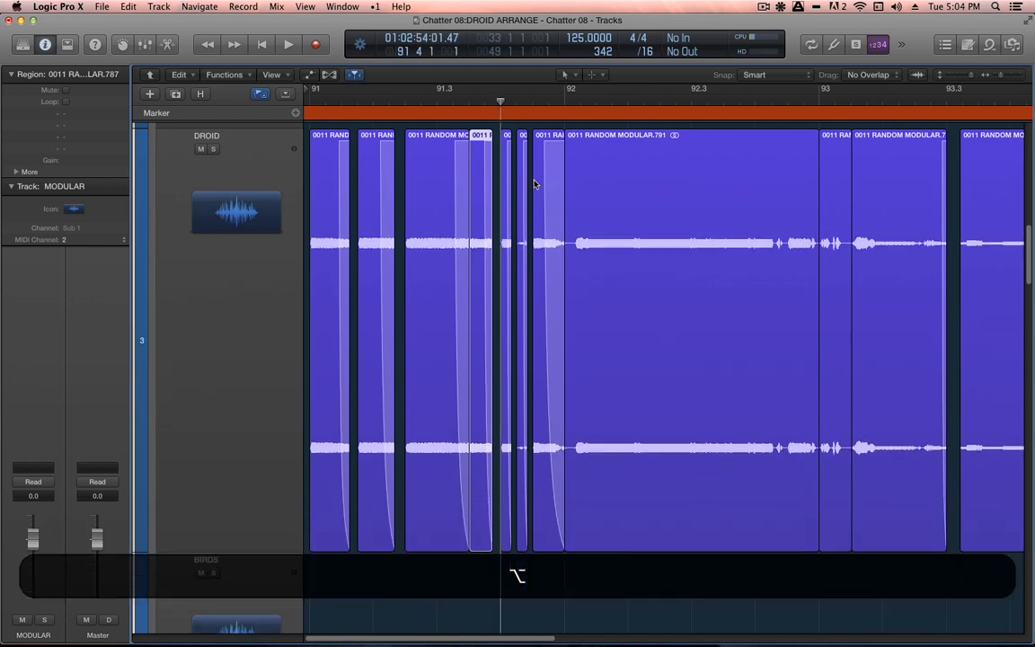
pyautogui.scroll(-3, 504, 171)
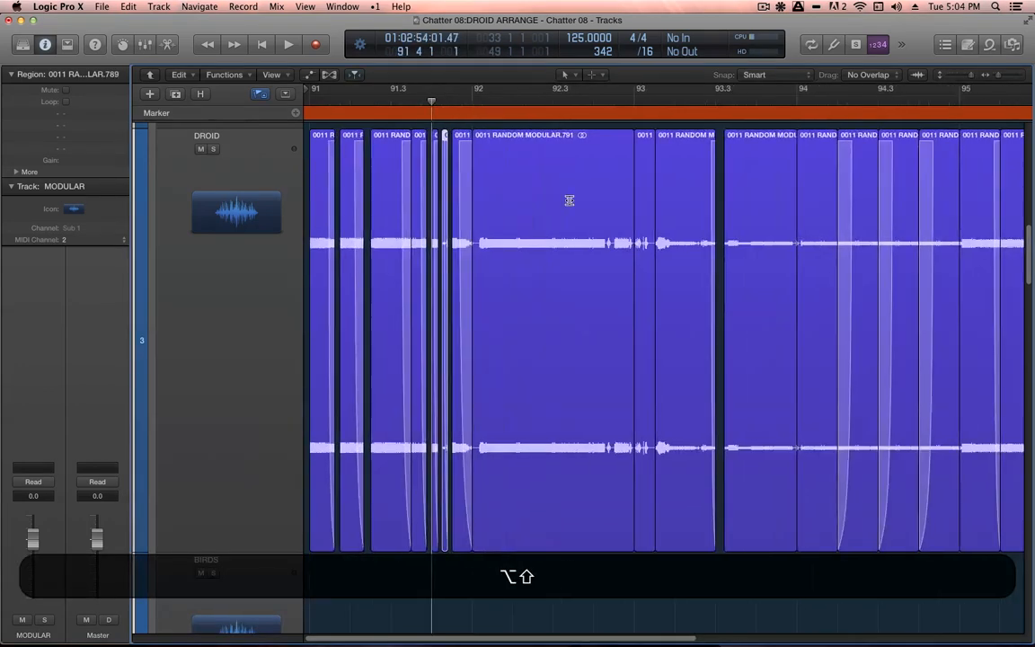
pyautogui.click(520, 184)
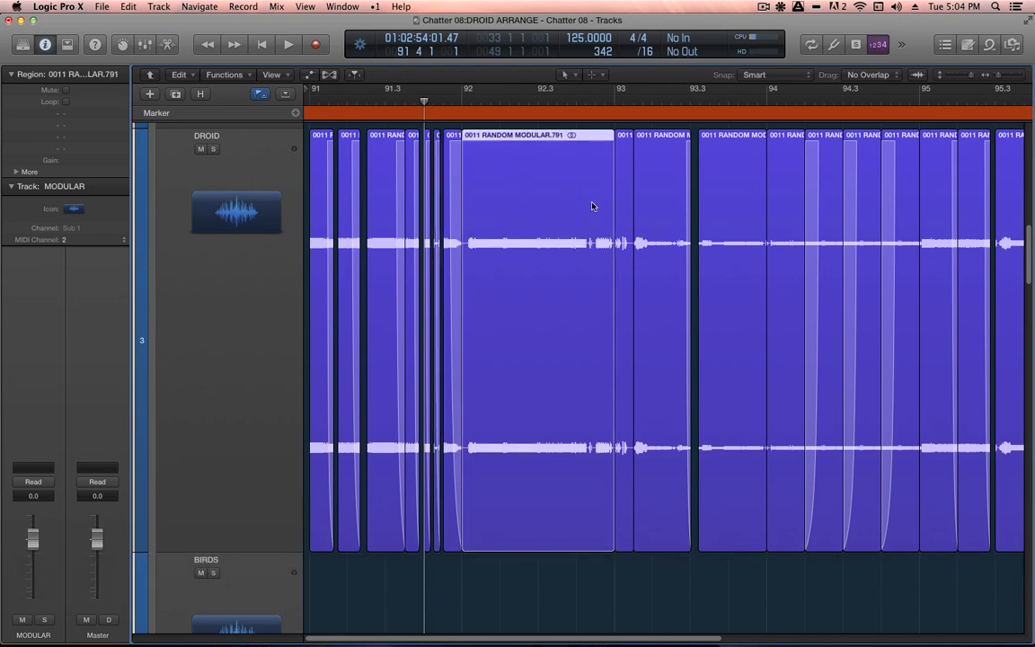
pyautogui.moveTo(653, 184); pyautogui.dragTo(577, 242)
pyautogui.hotkey('shift', 'space')
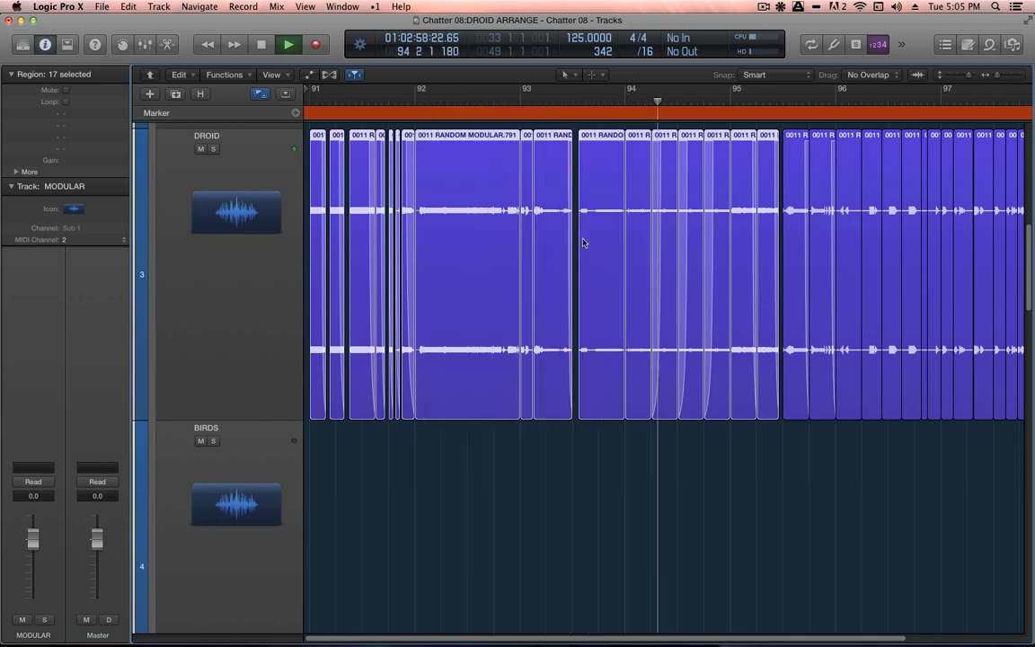
pyautogui.press('space')
# - Select the three faded-in DROID slices in bar 94 and set a cycle range from bar 93 to 97
pyautogui.click(753, 432)
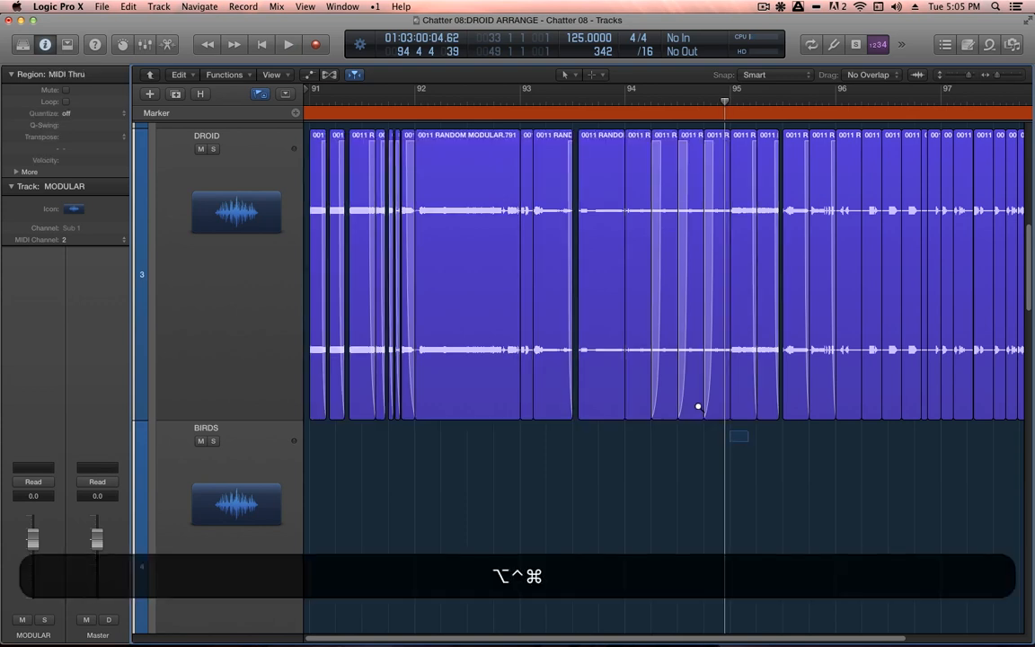
pyautogui.moveTo(698, 406); pyautogui.dragTo(588, 160)
pyautogui.moveTo(636, 401); pyautogui.dragTo(894, 248)
pyautogui.keyDown('ctrl'); pyautogui.keyDown('alt'); pyautogui.click(701, 468); pyautogui.keyUp('alt'); pyautogui.keyUp('ctrl')
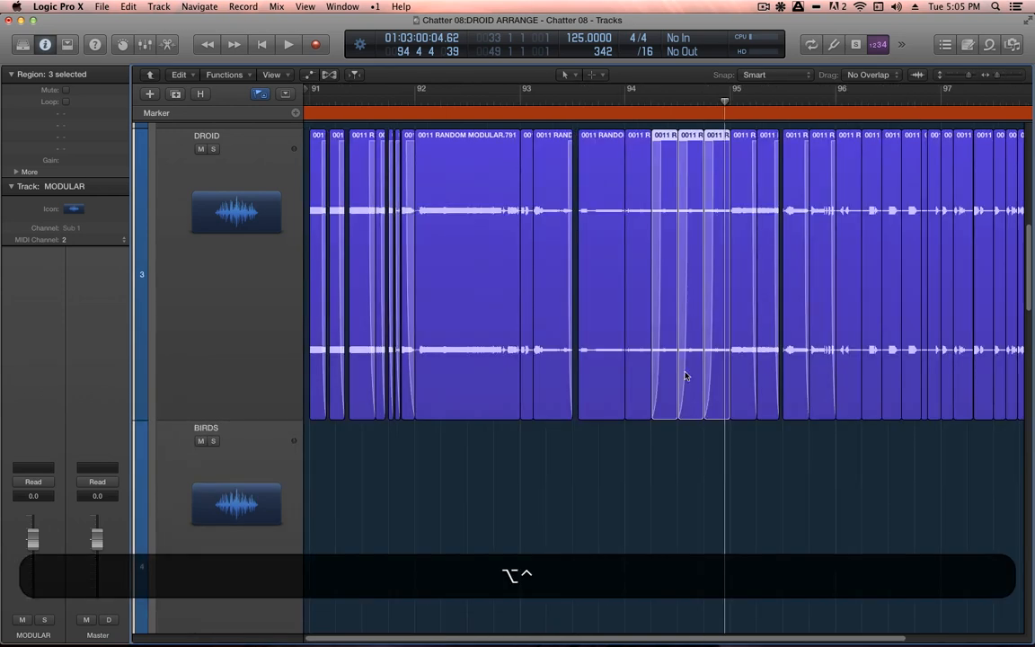
pyautogui.moveTo(519, 92); pyautogui.dragTo(940, 94)
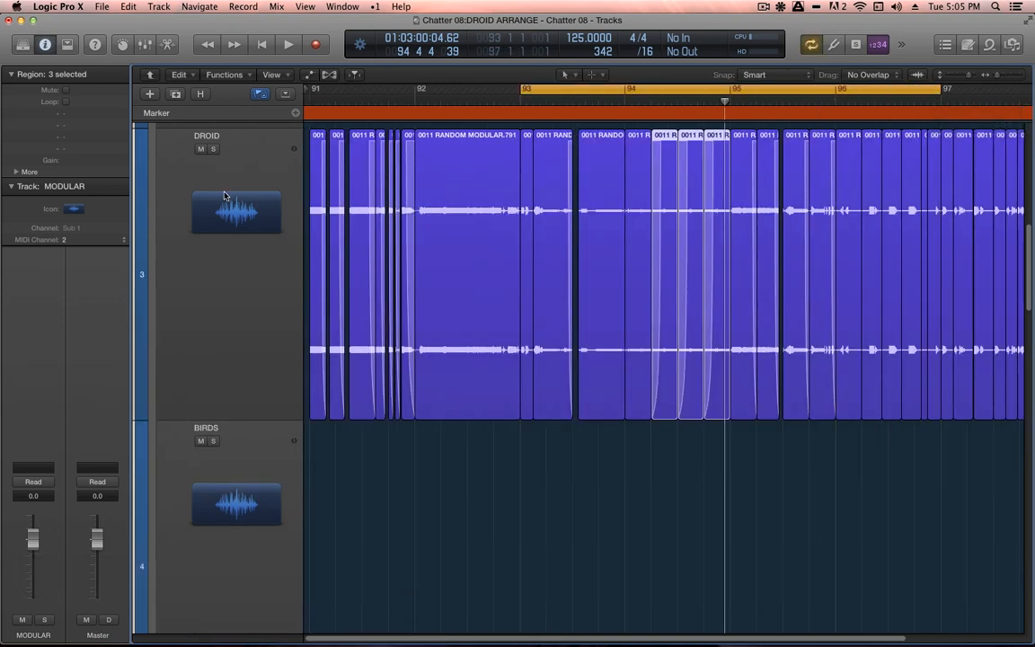
# - Remove the fade-in from the three selected DROID slices and play them back
pyautogui.click(16, 171)
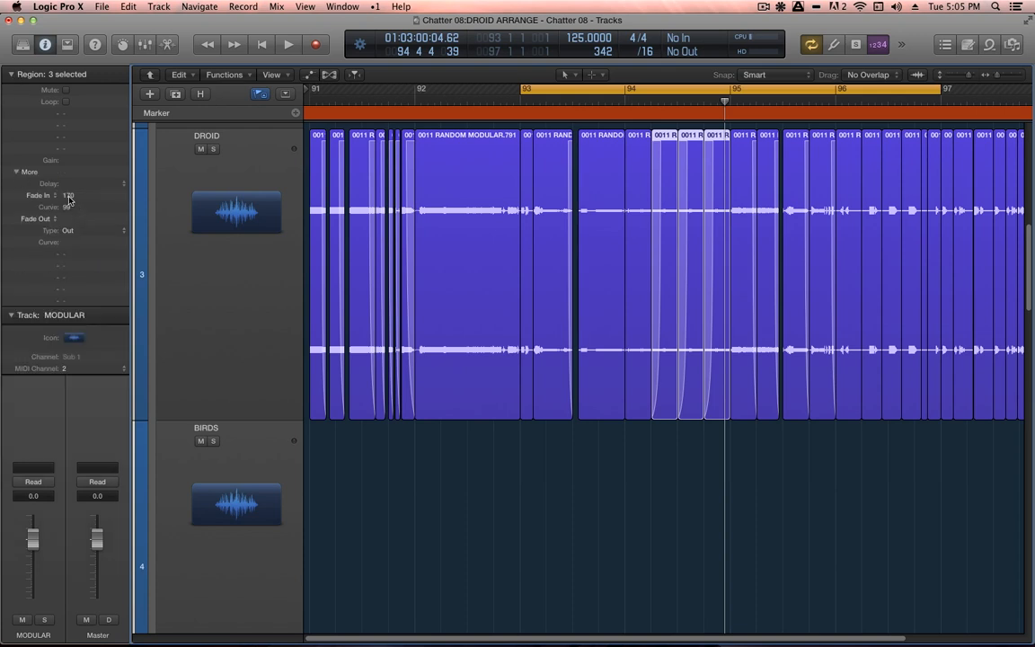
pyautogui.press('Return')
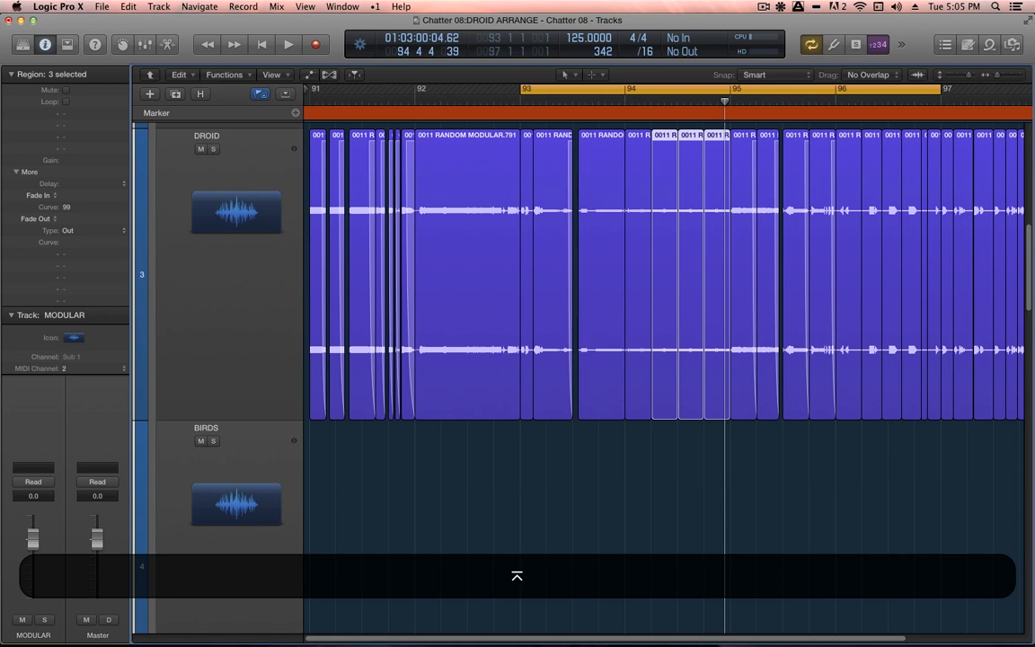
pyautogui.press('space')
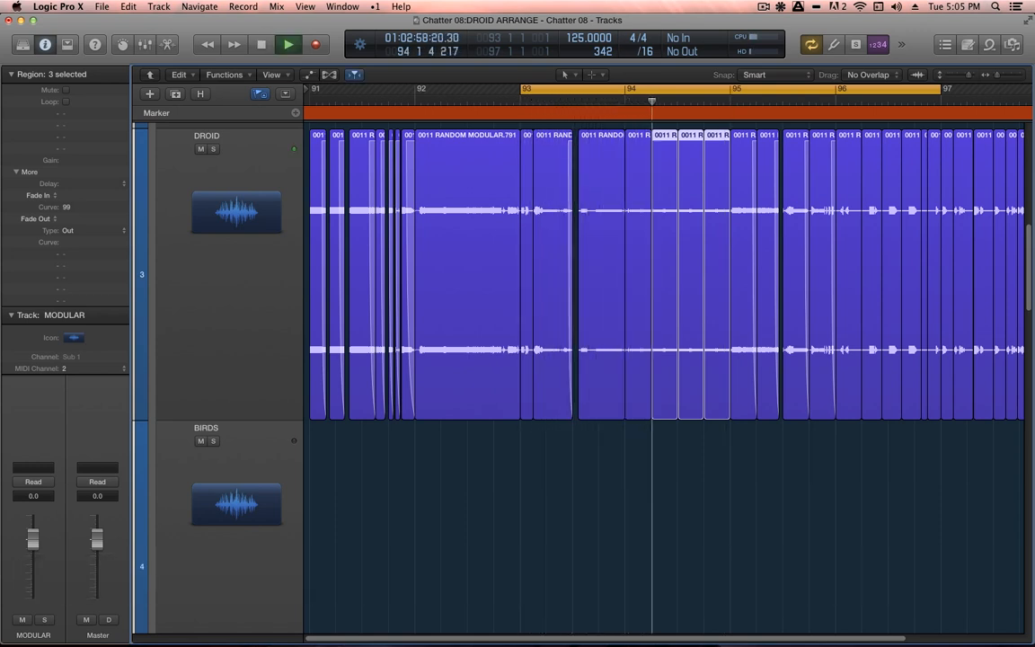
pyautogui.press('space')
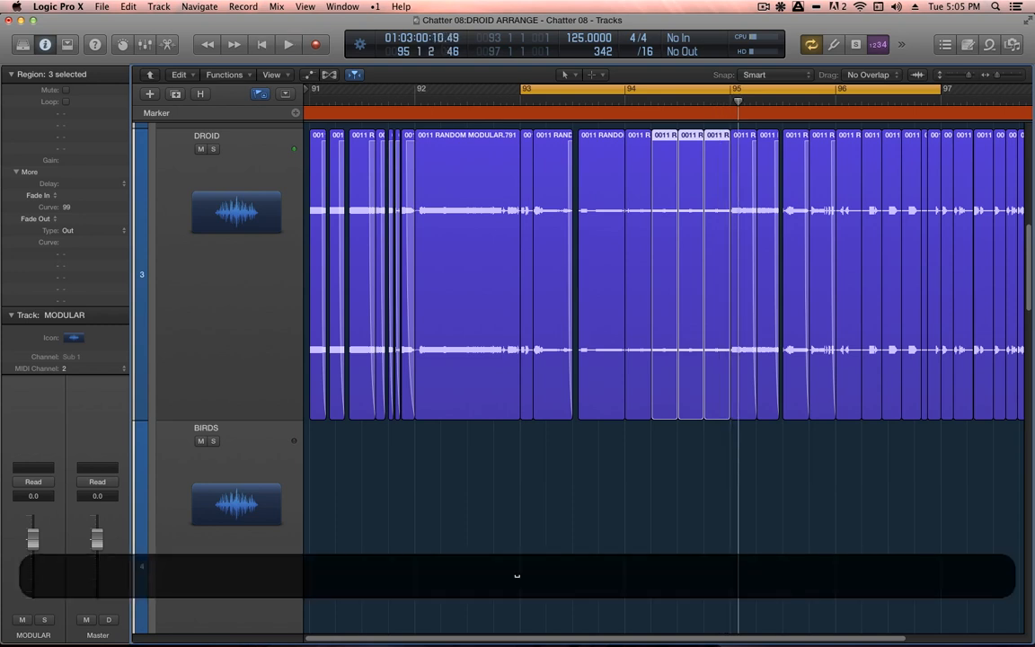
# - Undo the fade-in removal on the three slices and play them again for comparison
pyautogui.press('cmd+z')
pyautogui.press('space')
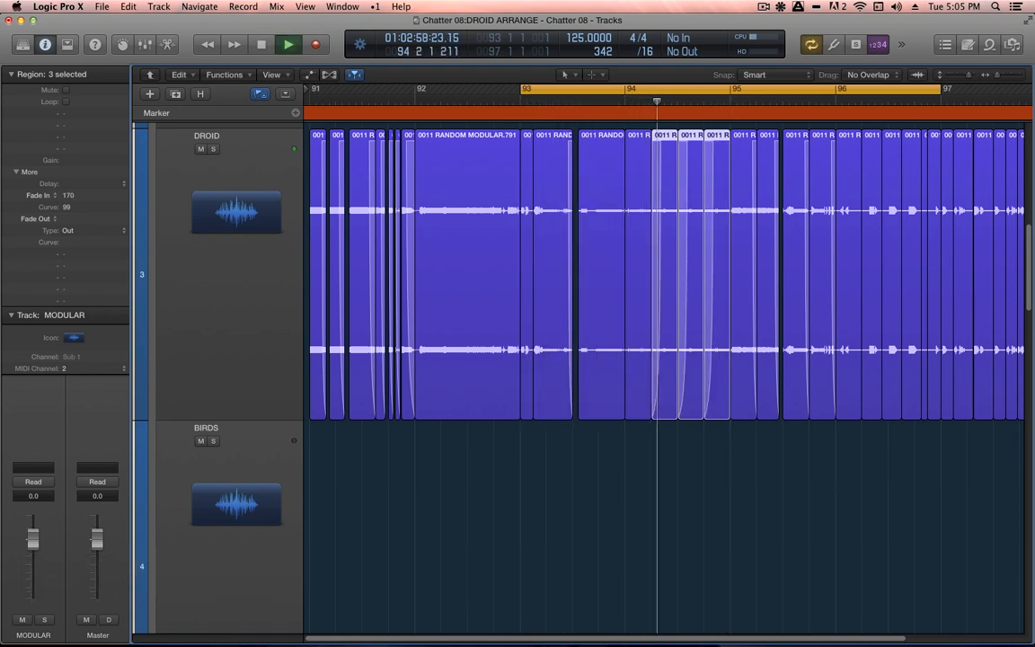
pyautogui.press('space')
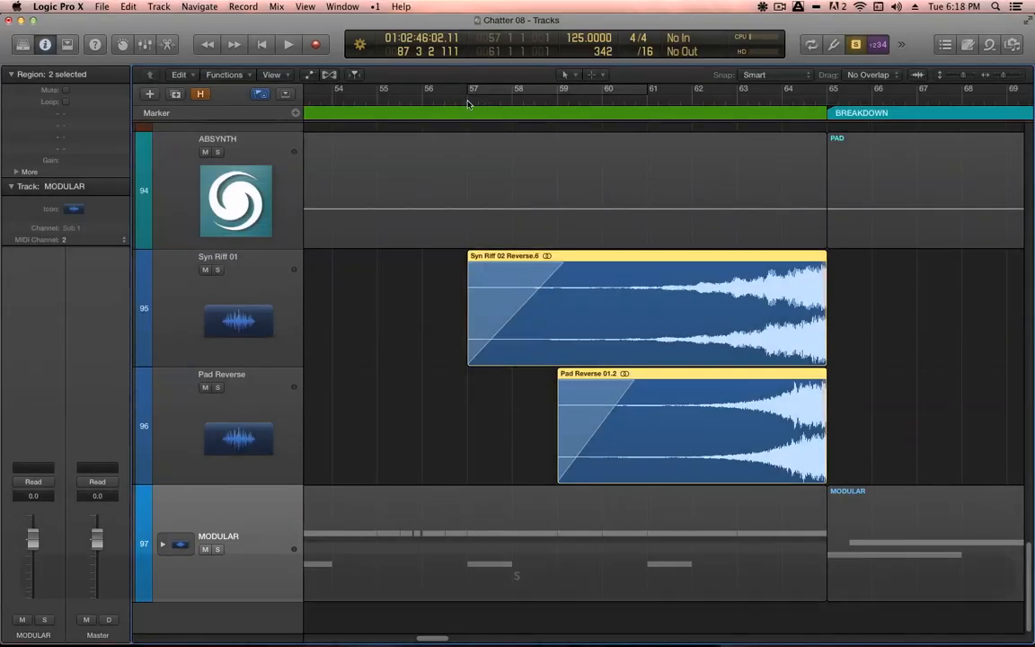
# - Audition the soloed Syn Riff 02 Reverse and Pad Reverse regions before BREAKDOWN, and select the earlier pair leading into PADS
pyautogui.hotkey('shift', 'space')
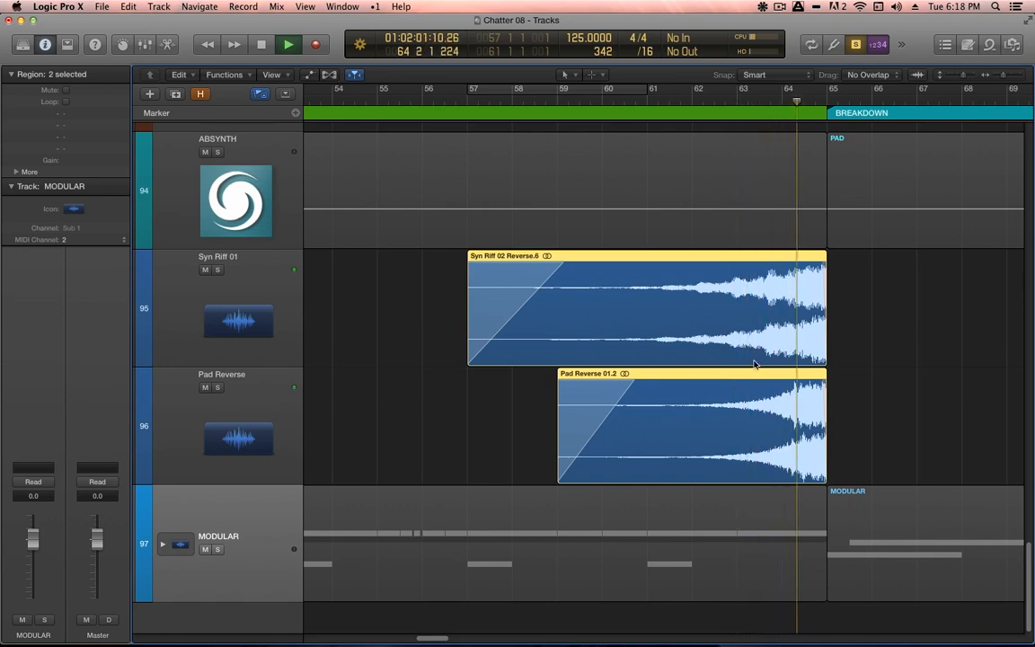
pyautogui.moveTo(890, 303); pyautogui.dragTo(758, 420)
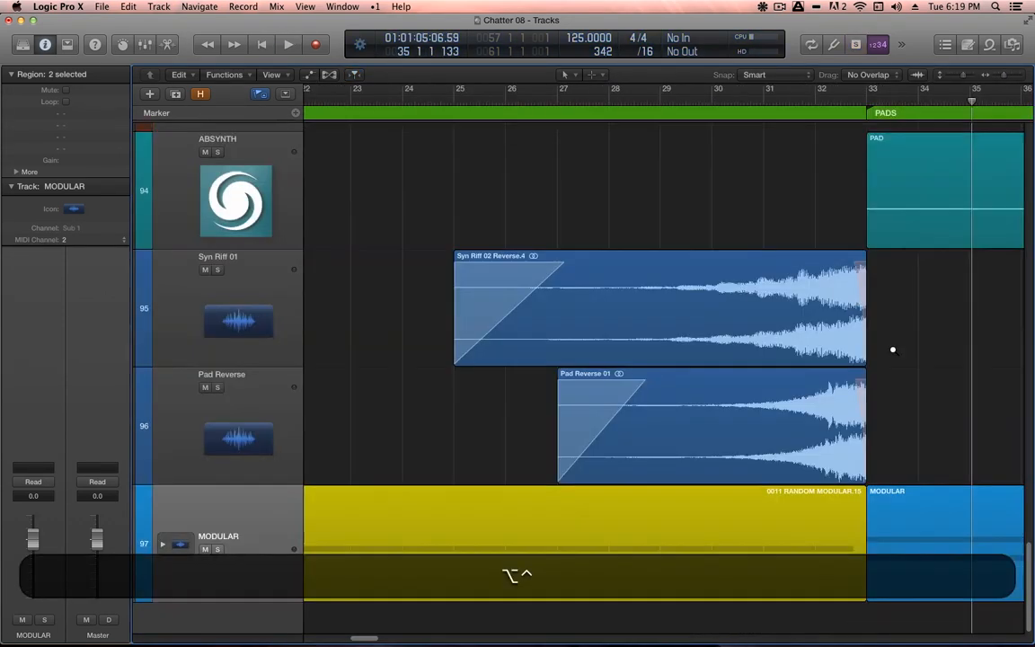
pyautogui.keyDown('ctrl'); pyautogui.keyDown('alt'); pyautogui.click(893, 351); pyautogui.keyUp('alt'); pyautogui.keyUp('ctrl')
pyautogui.moveTo(716, 494); pyautogui.dragTo(692, 505)
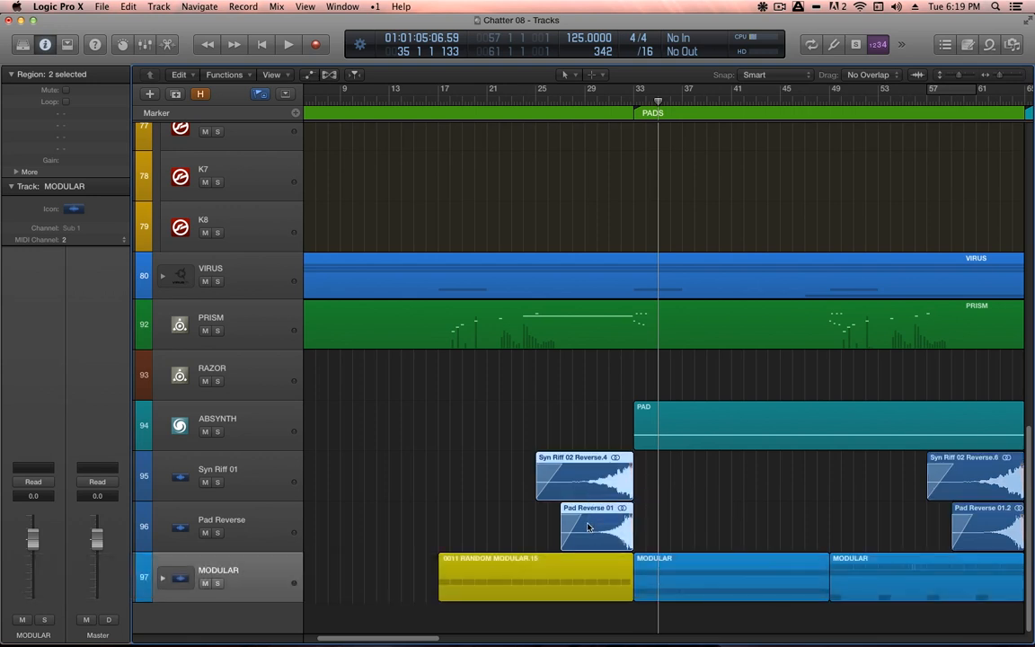
# - Mute the Syn Riff 02 Reverse and Pad Reverse 01 regions leading into PADS, along with the PAD region
pyautogui.press('m')
pyautogui.click(688, 417)
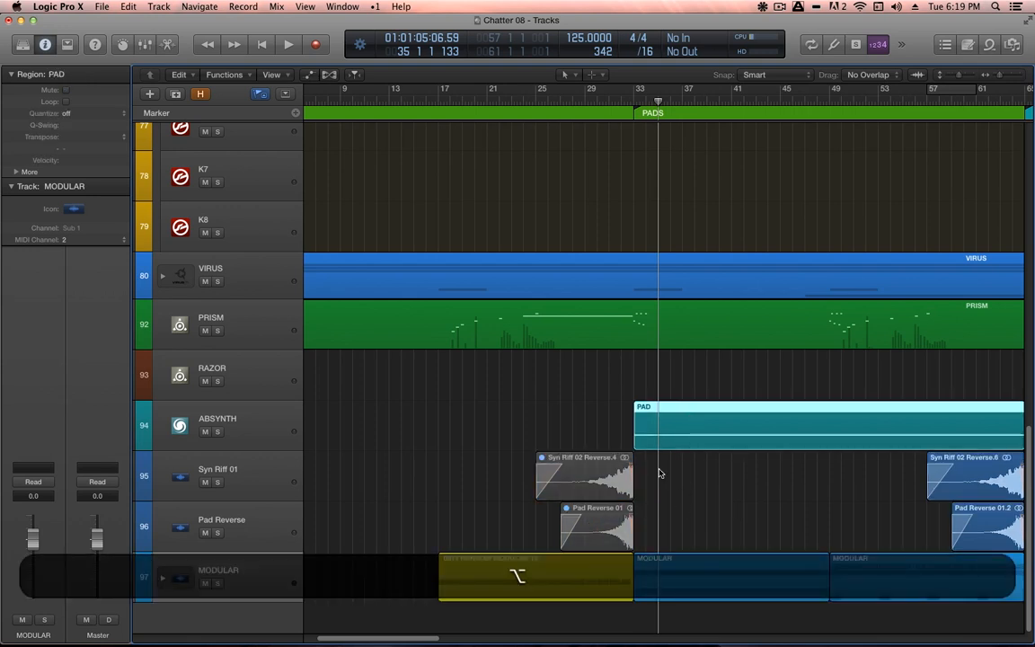
pyautogui.moveTo(563, 388); pyautogui.dragTo(808, 617)
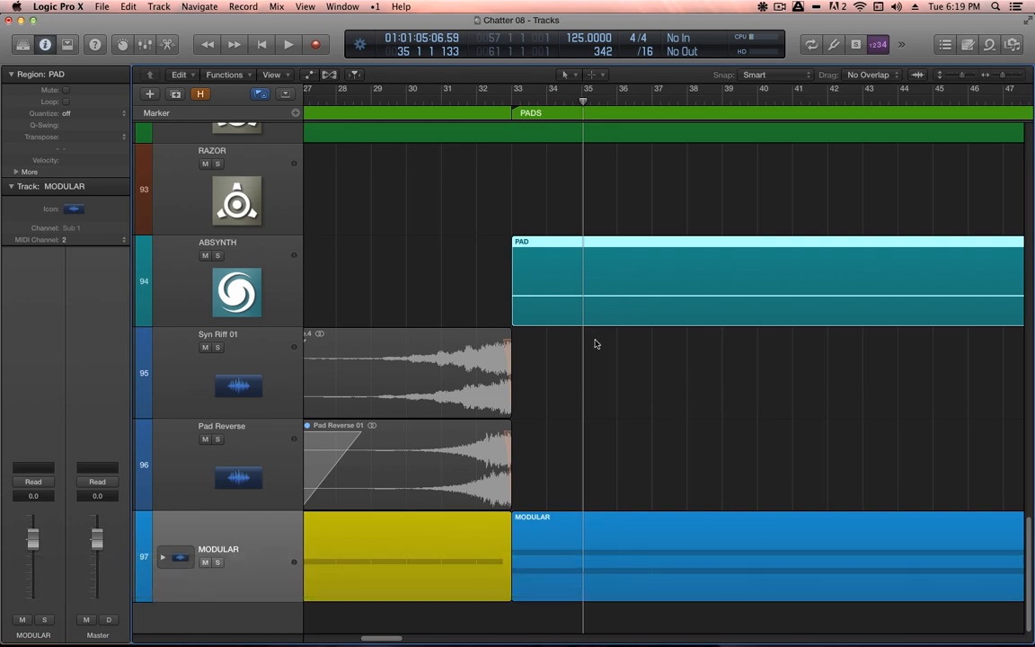
# - Play the soloed V2 Beauty melody at PADS and set the cycle range from bar 32 to 38
pyautogui.moveTo(536, 226); pyautogui.dragTo(557, 347)
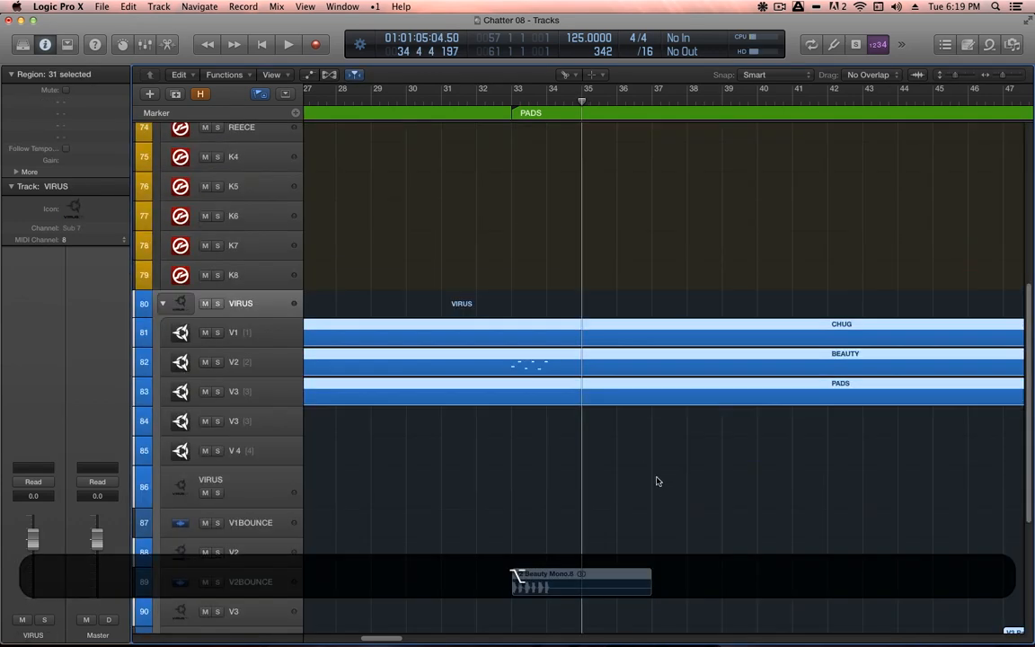
pyautogui.scroll(-5, 658, 478)
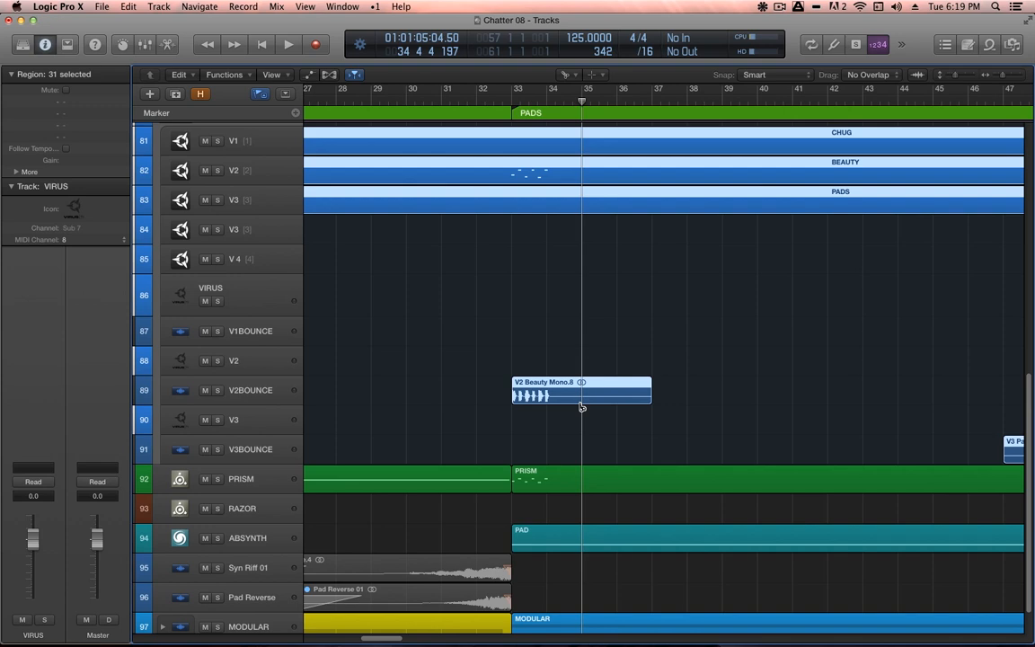
pyautogui.scroll(-1, 649, 460)
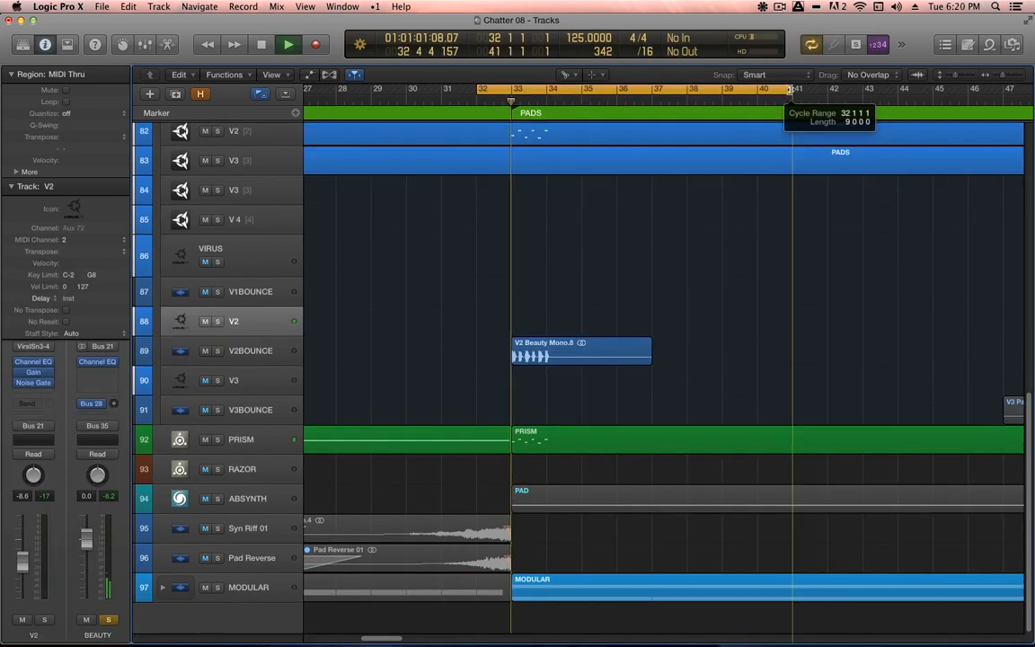
pyautogui.press('space')
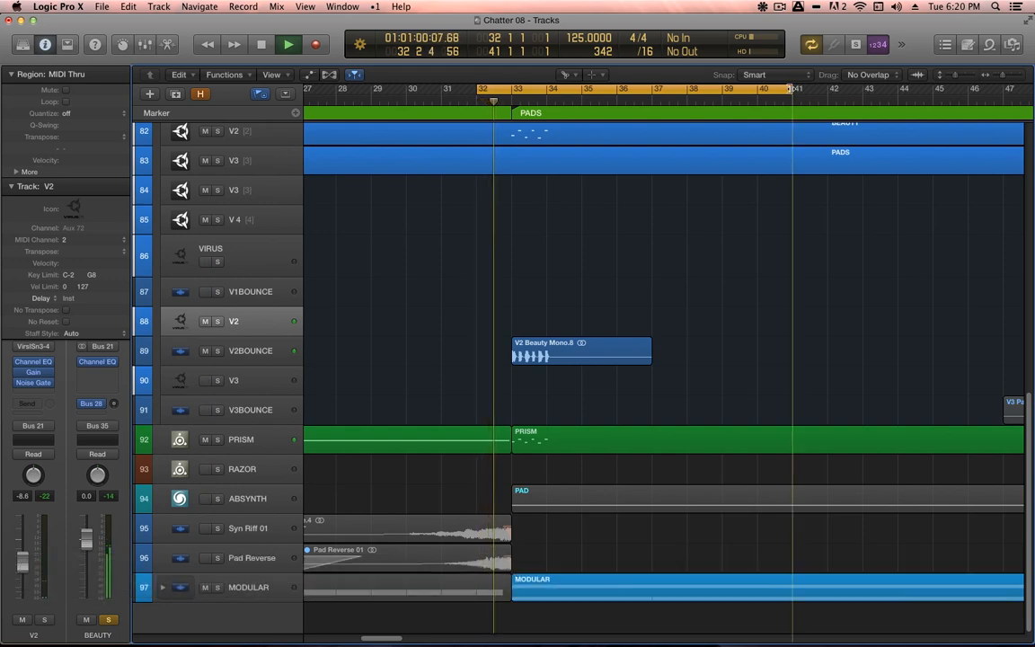
pyautogui.moveTo(790, 88); pyautogui.dragTo(690, 144)
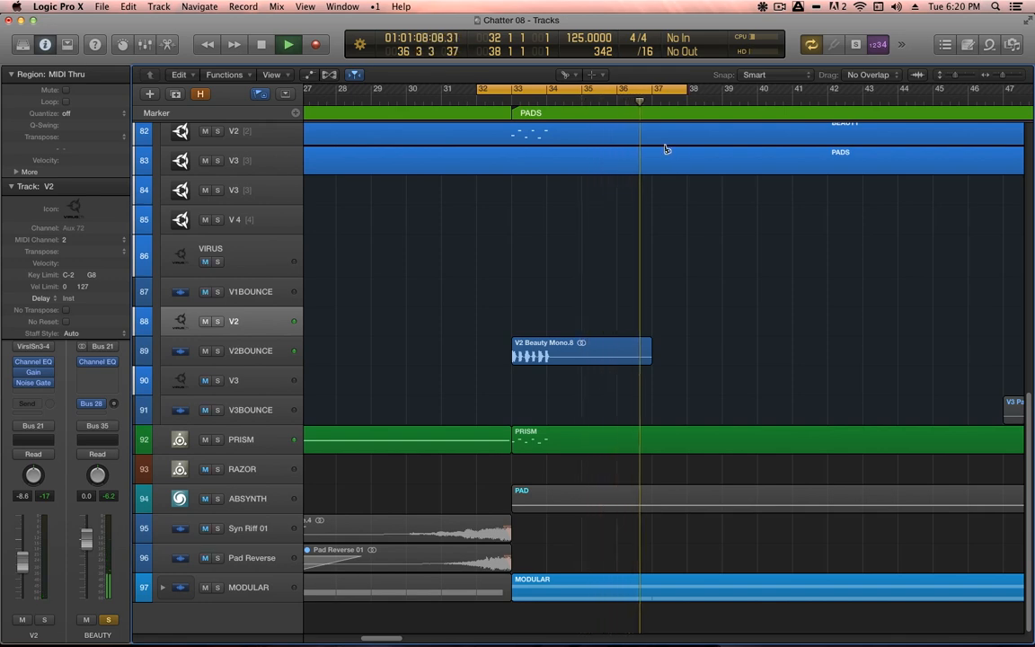
pyautogui.press('space')
# - Start a realtime 24-bit AIFF bounce of the cycle range with normalizing off and the result added to the project
pyautogui.press('super+b')
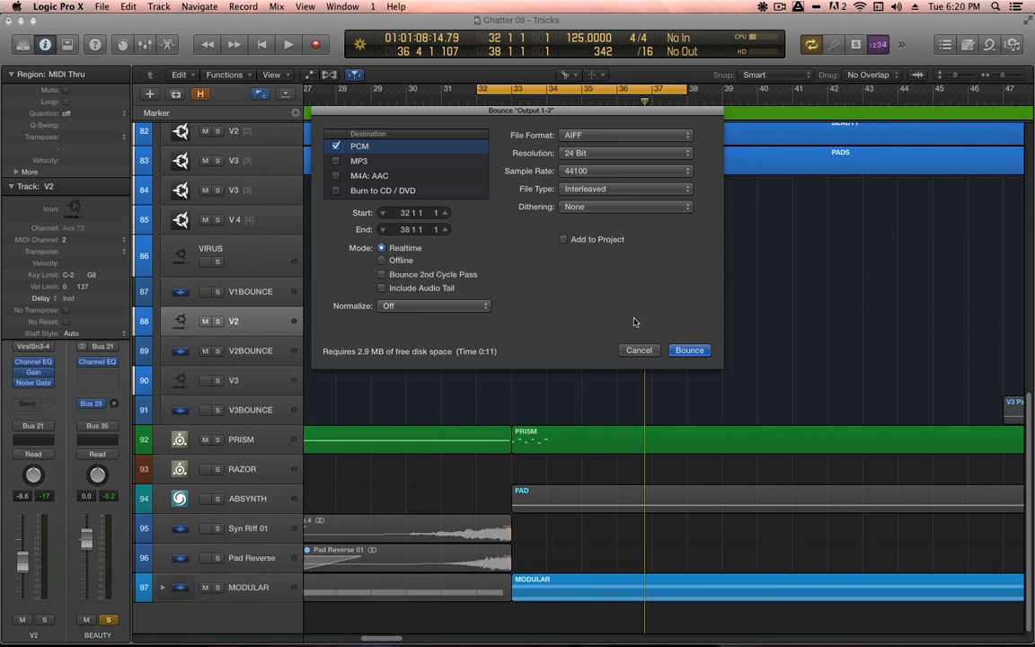
pyautogui.click(437, 306)
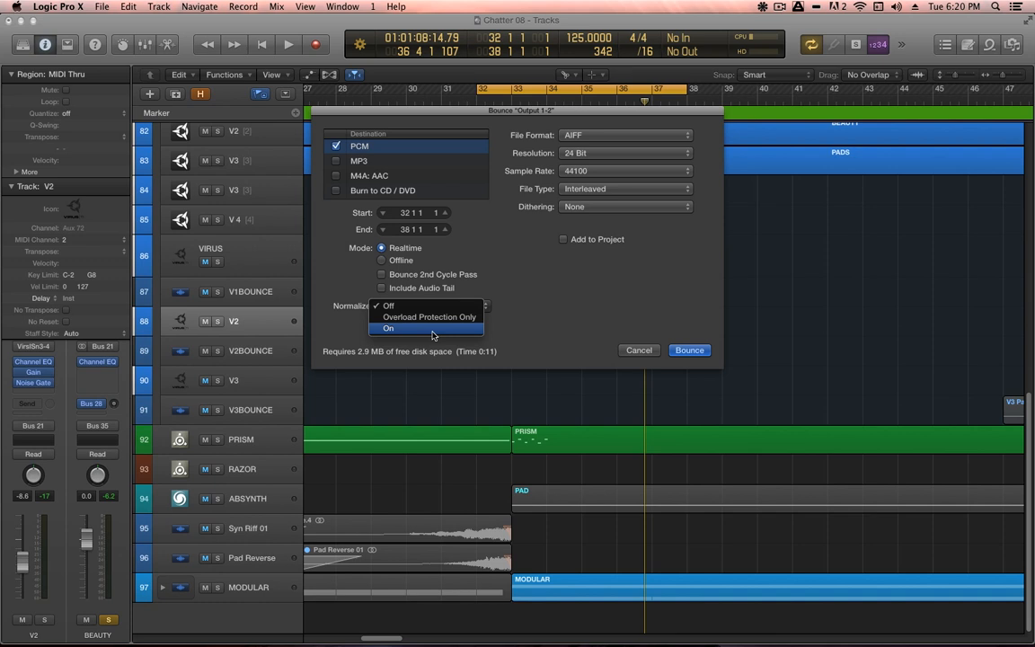
pyautogui.click(585, 303)
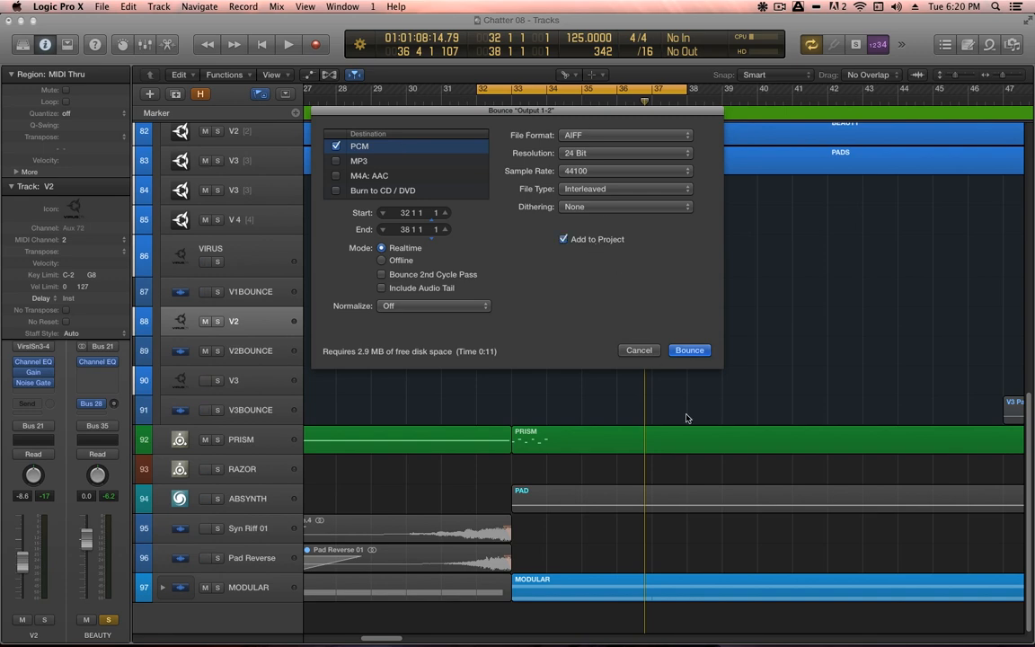
pyautogui.click(698, 352)
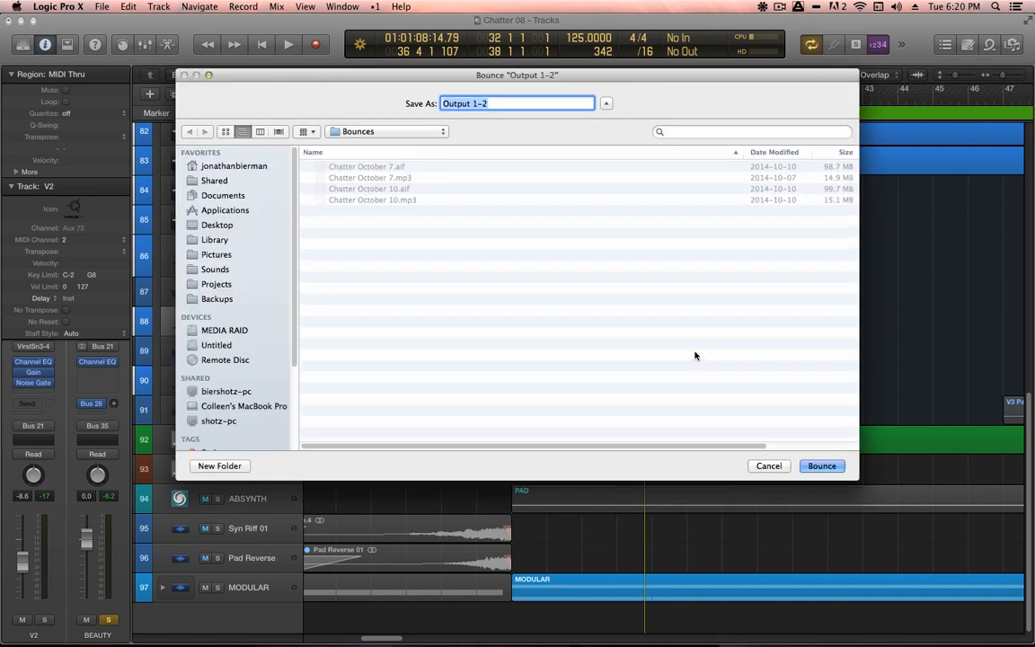
# - Save the bounce as Melody Snip 01 in the project's Audio Files folder
pyautogui.click(416, 131)
pyautogui.click(354, 144)
pyautogui.doubleClick(359, 167)
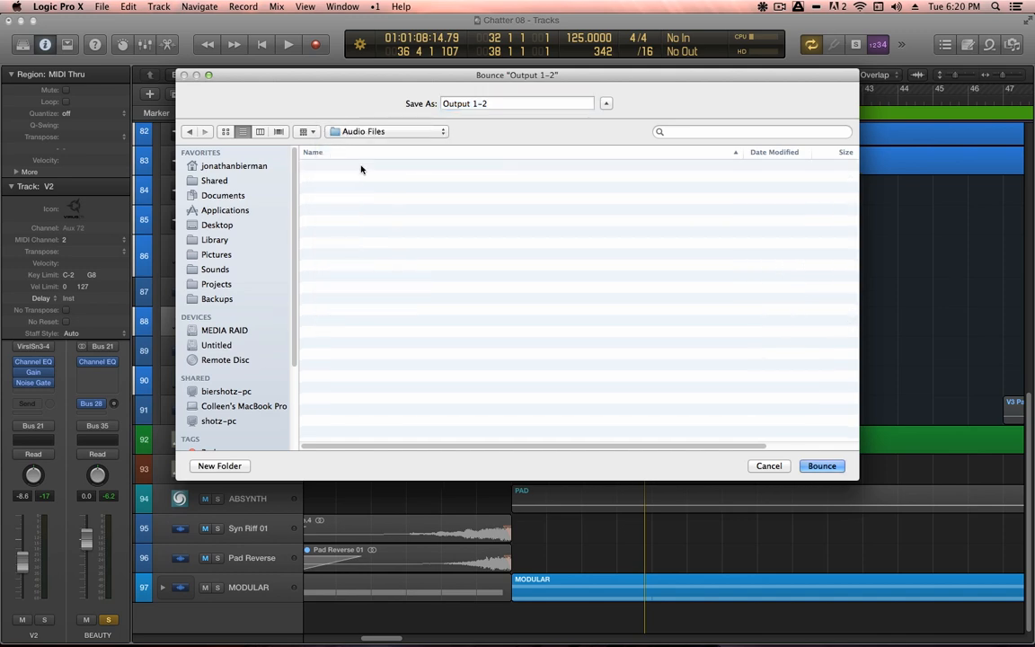
pyautogui.moveTo(508, 102); pyautogui.dragTo(341, 100)
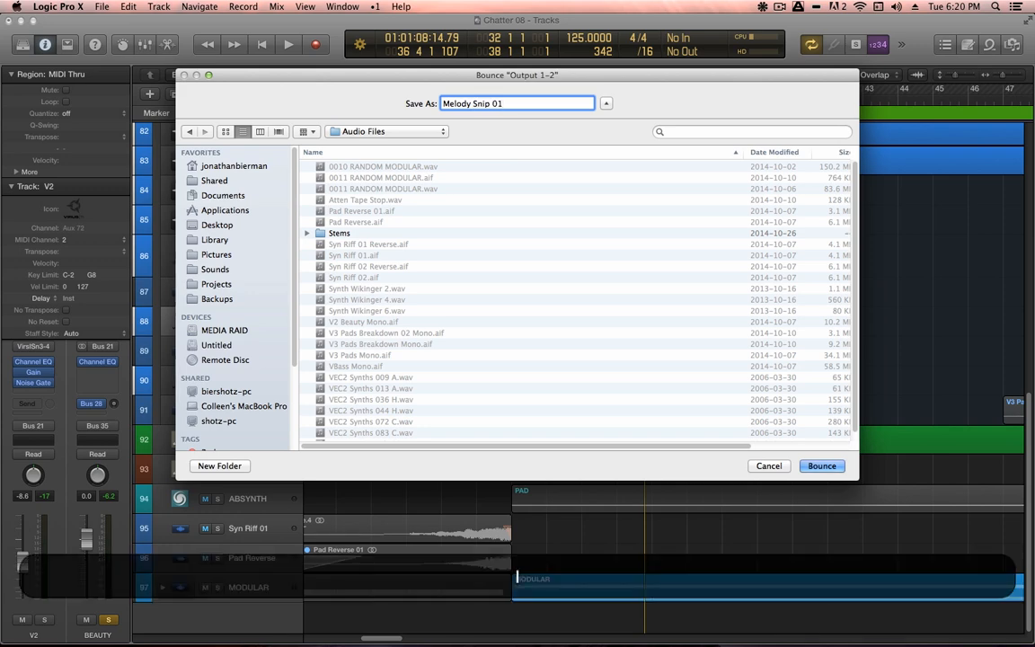
pyautogui.press('Return')
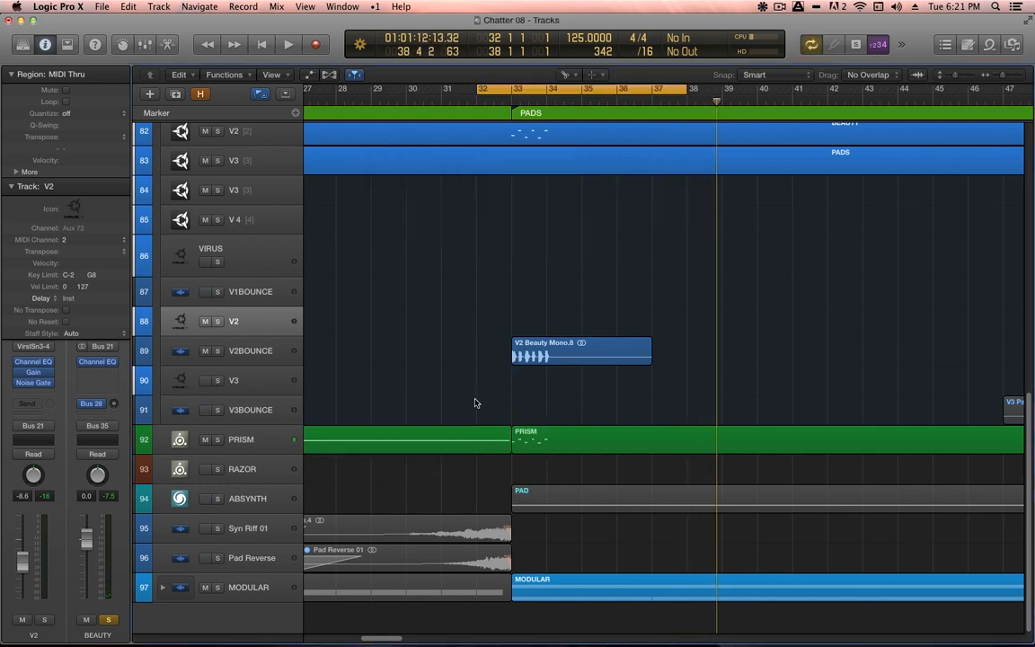
# - Select the V3BOUNCE track, show the project's audio files with their region lists collapsed, and select Melody Snip 01.aif
pyautogui.click(270, 406)
pyautogui.press('f')
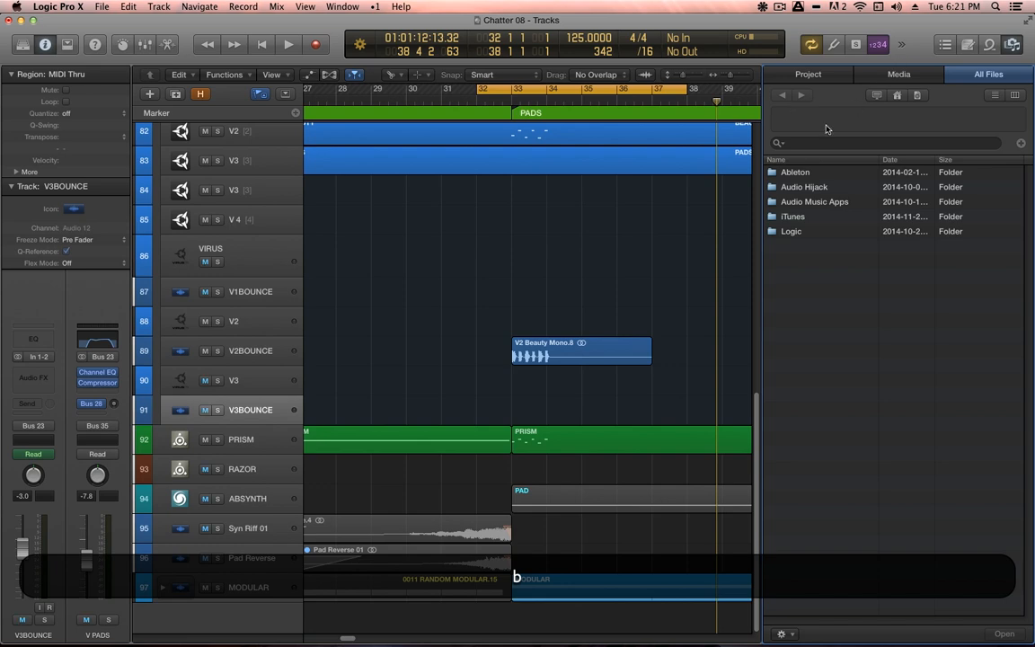
pyautogui.click(807, 75)
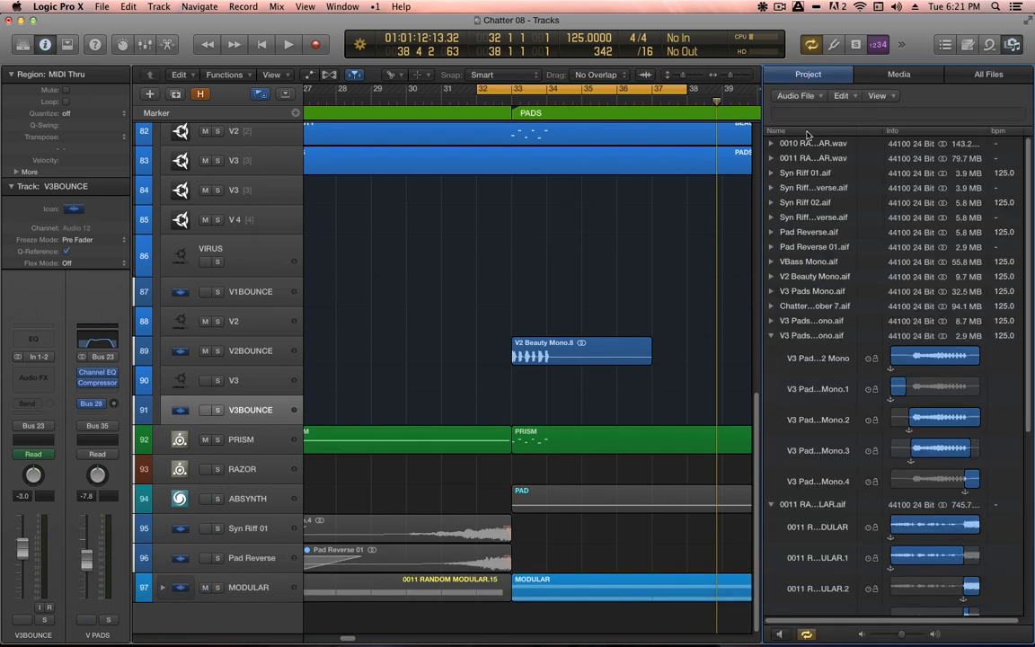
pyautogui.click(772, 336)
pyautogui.click(772, 351)
pyautogui.keyDown('alt'); pyautogui.click(772, 366); pyautogui.keyUp('alt')
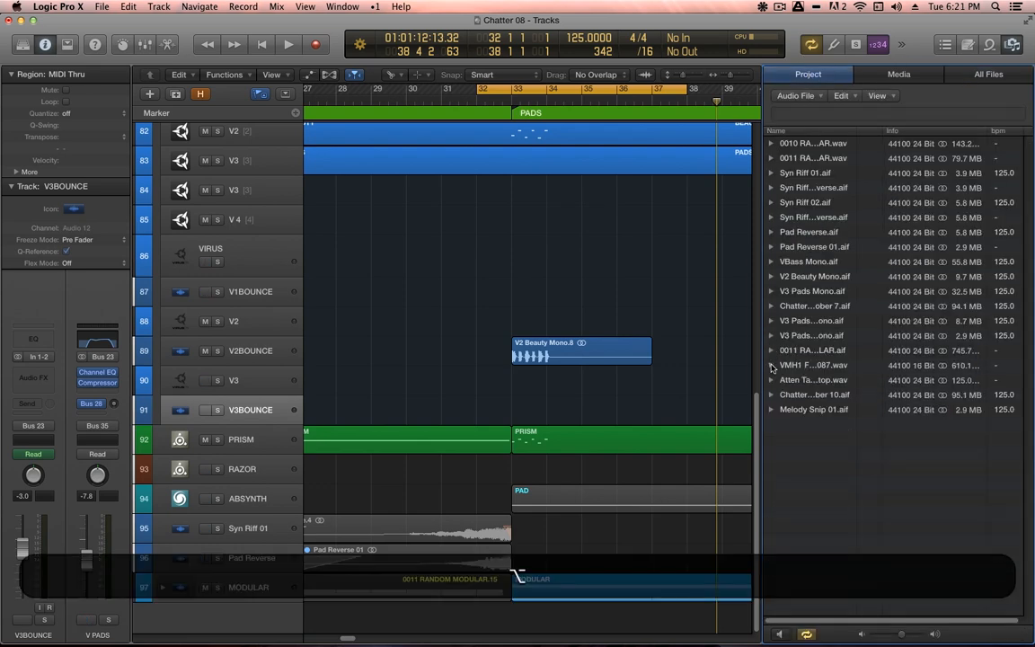
pyautogui.click(796, 412)
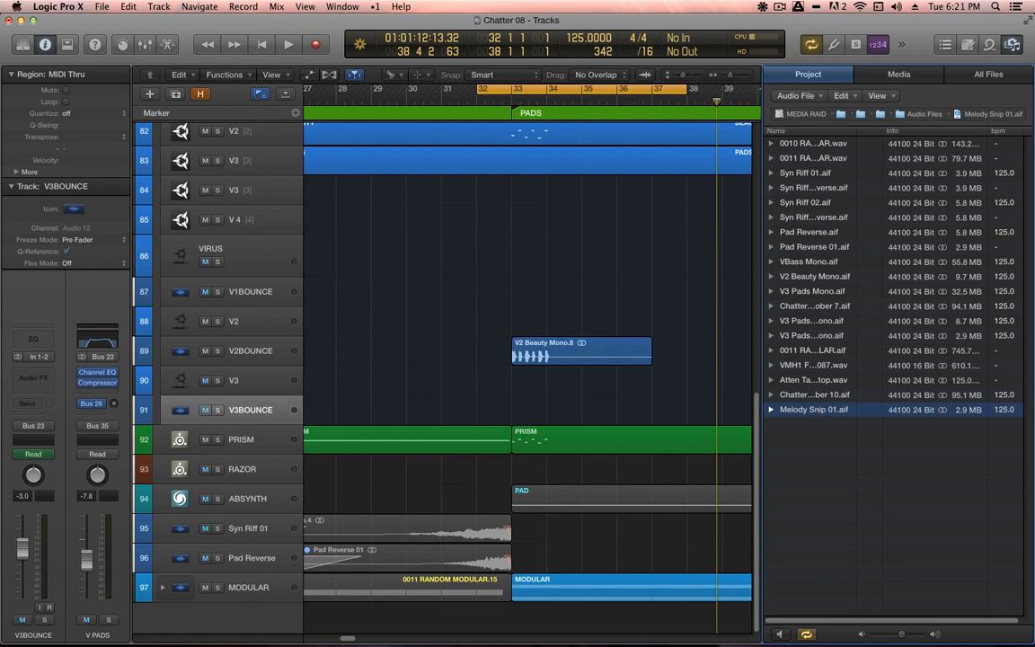
# - Create one audio track below V3BOUNCE with its output set to Output 1 + 2
pyautogui.click(150, 93)
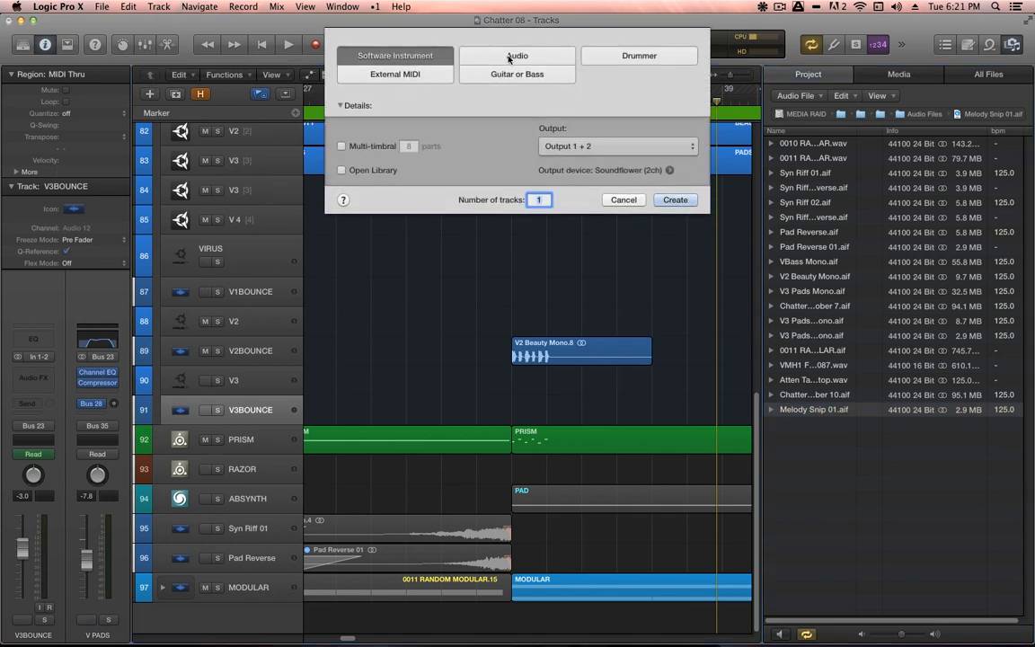
pyautogui.click(508, 57)
pyautogui.click(644, 144)
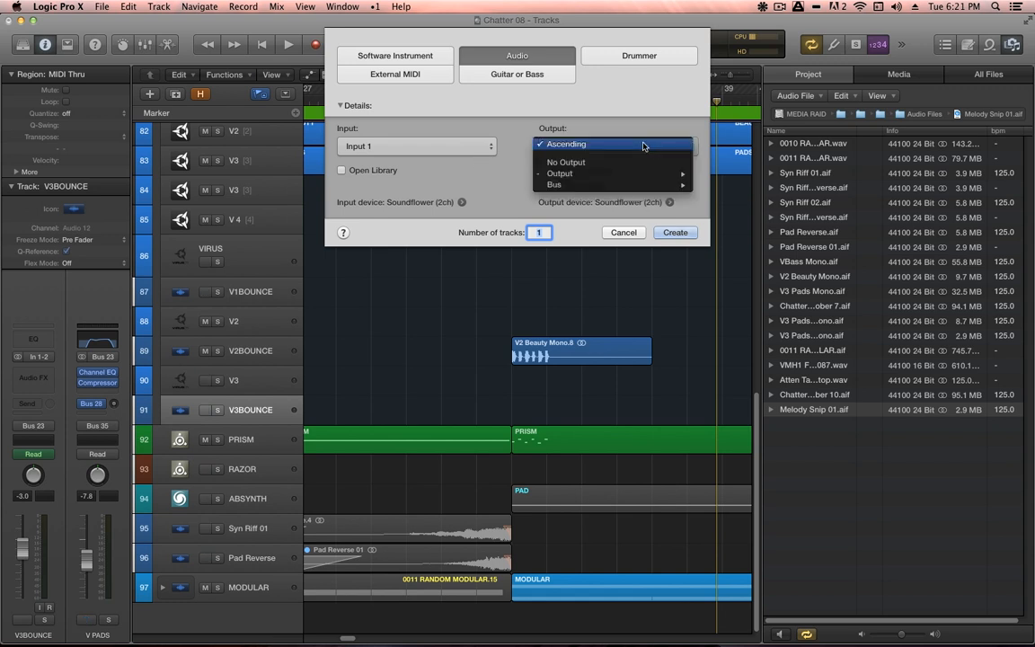
pyautogui.click(651, 187)
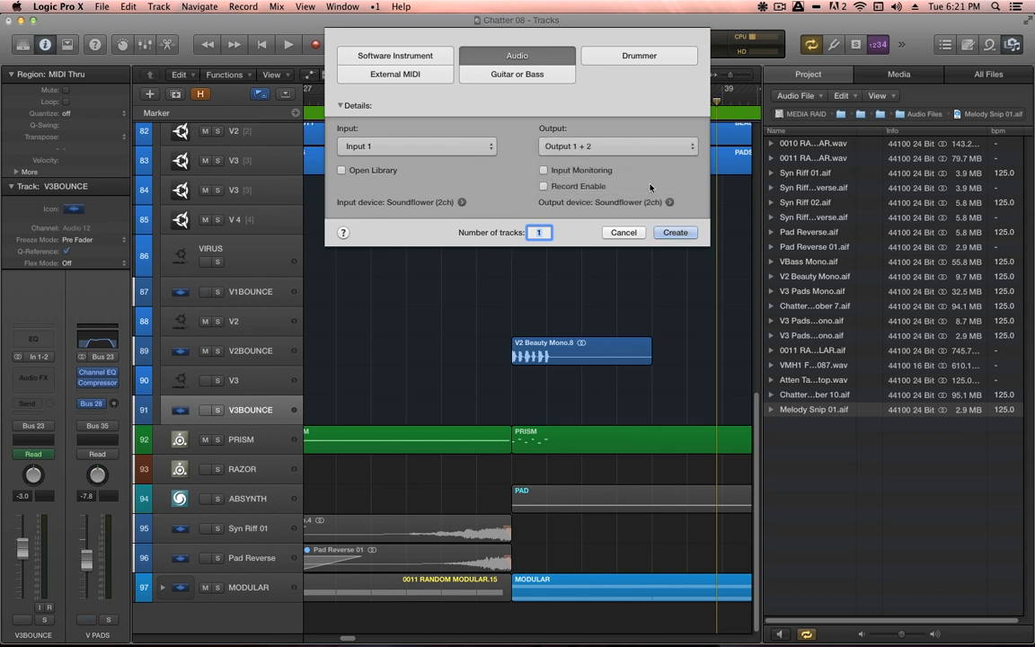
pyautogui.click(676, 233)
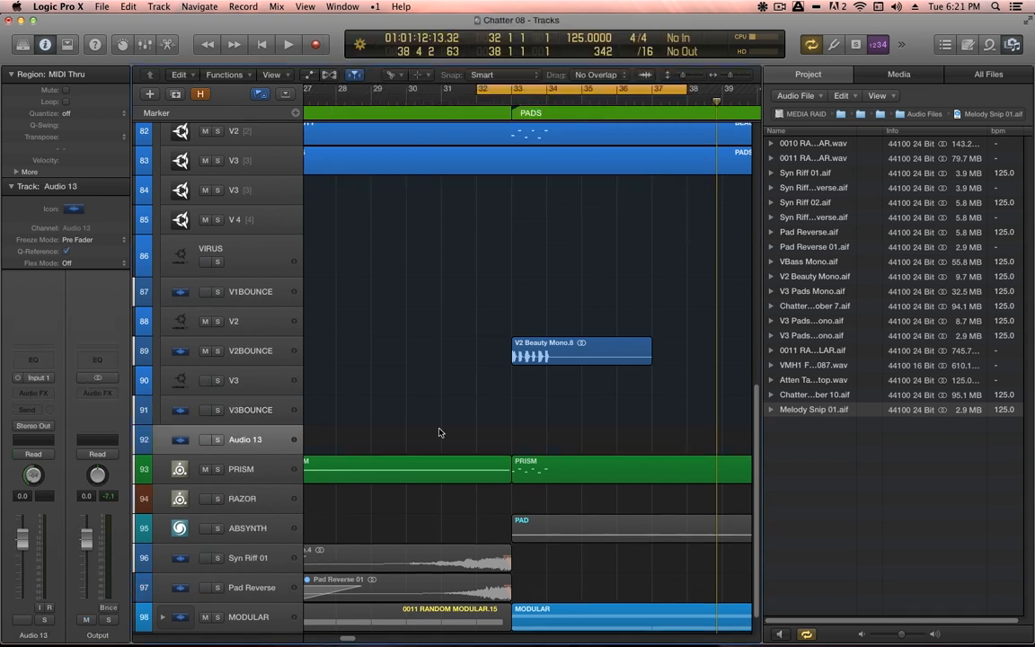
# - Place Melody Snip 01 on the new audio track and align its start with bar 32
pyautogui.moveTo(807, 412); pyautogui.dragTo(480, 446)
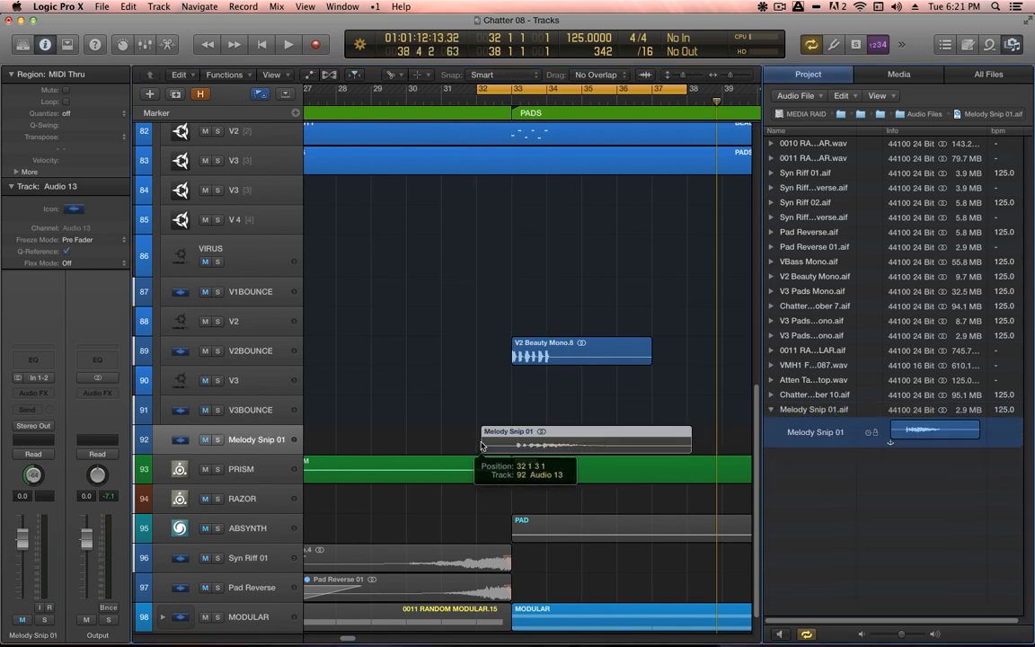
pyautogui.press('t')
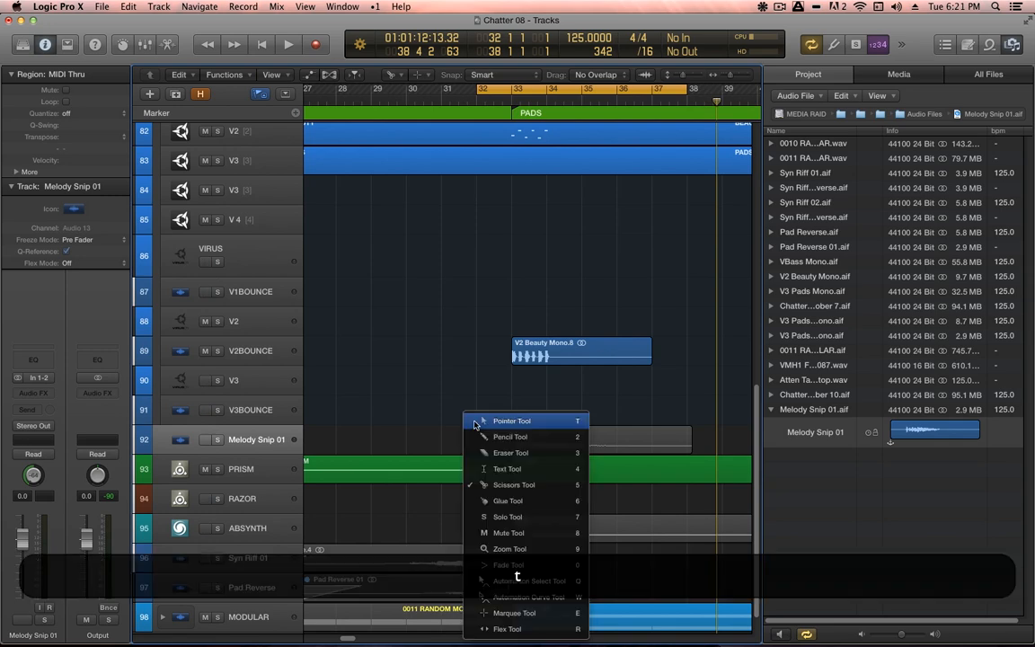
pyautogui.press('t')
pyautogui.moveTo(528, 436); pyautogui.dragTo(461, 458)
pyautogui.moveTo(526, 316); pyautogui.dragTo(560, 311)
pyautogui.keyDown('ctrl'); pyautogui.keyDown('alt'); pyautogui.click(379, 323); pyautogui.keyUp('alt'); pyautogui.keyUp('ctrl')
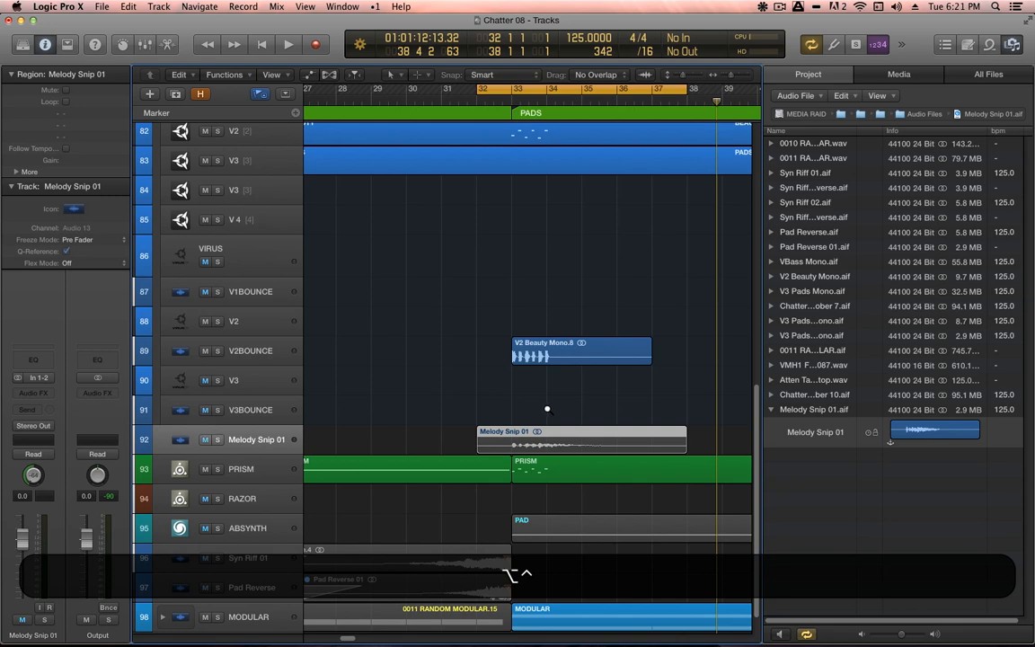
# - Solo only the Melody Snip 01 track and deselect its region
pyautogui.click(219, 441)
pyautogui.click(220, 440)
pyautogui.keyDown('alt'); pyautogui.click(220, 440); pyautogui.keyUp('alt')
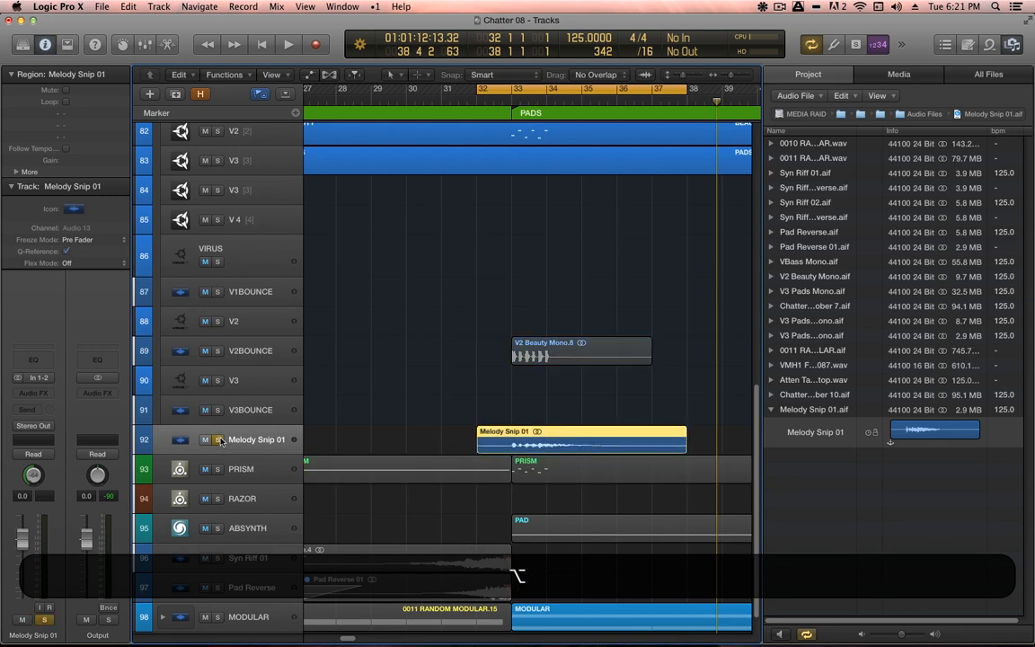
pyautogui.click(590, 414)
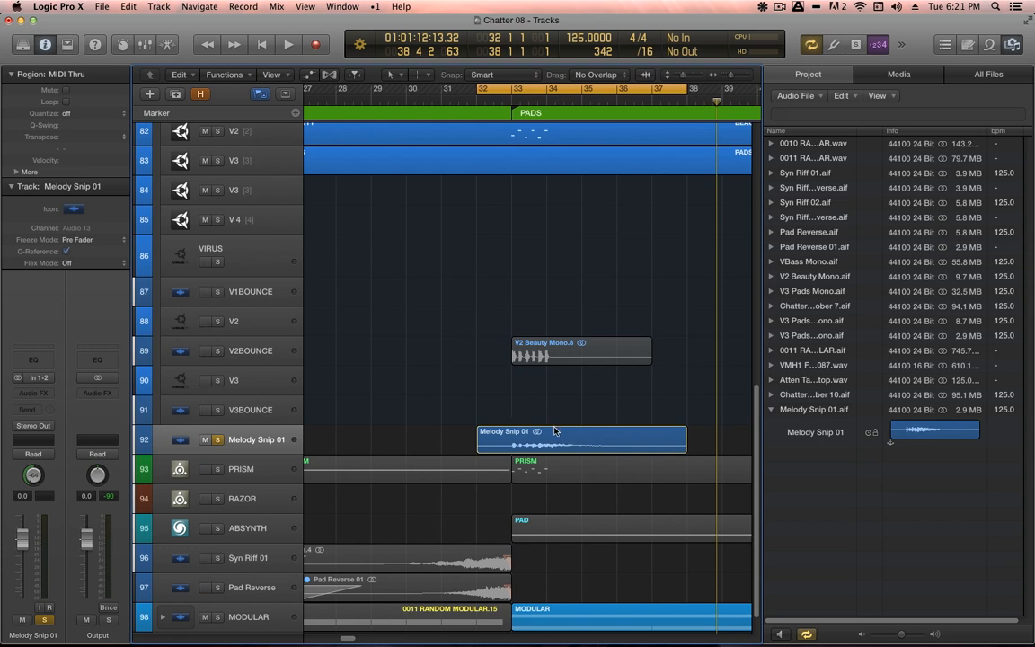
# - Split the Melody Snip 01 region at the middle of bar 33 with the Scissors tool and delete the part after the cut
pyautogui.press('t')
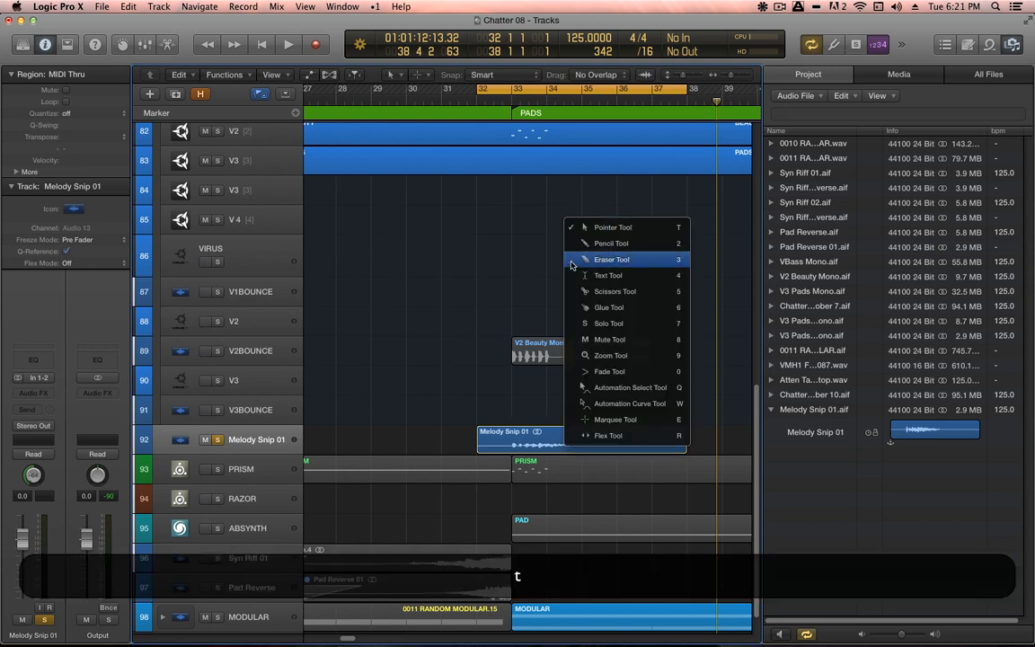
pyautogui.click(571, 259)
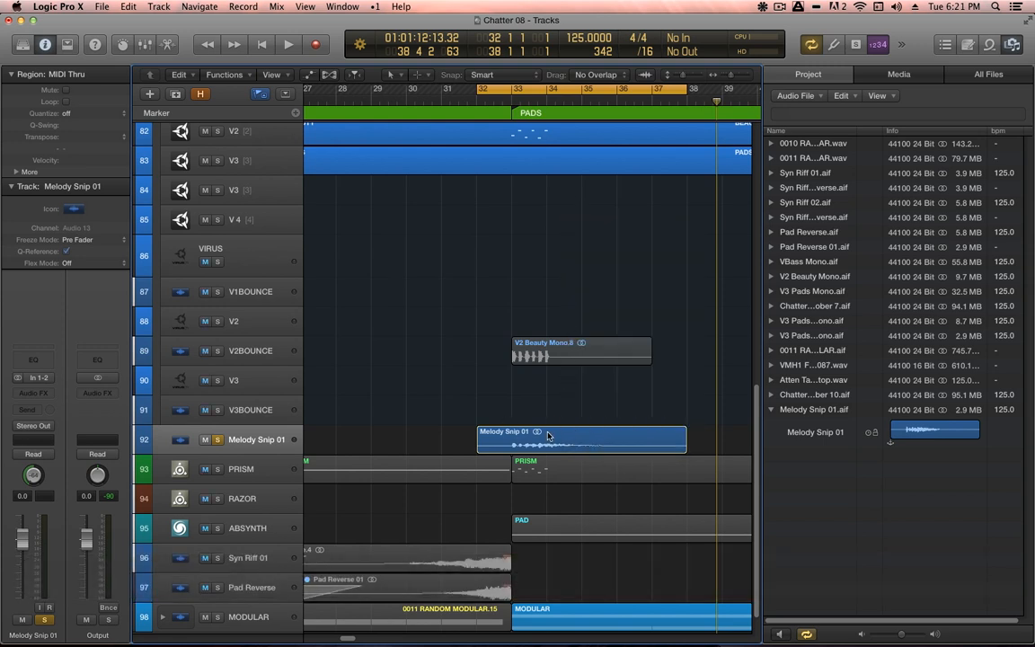
pyautogui.press('t')
pyautogui.press('5')
pyautogui.moveTo(545, 440); pyautogui.dragTo(531, 439)
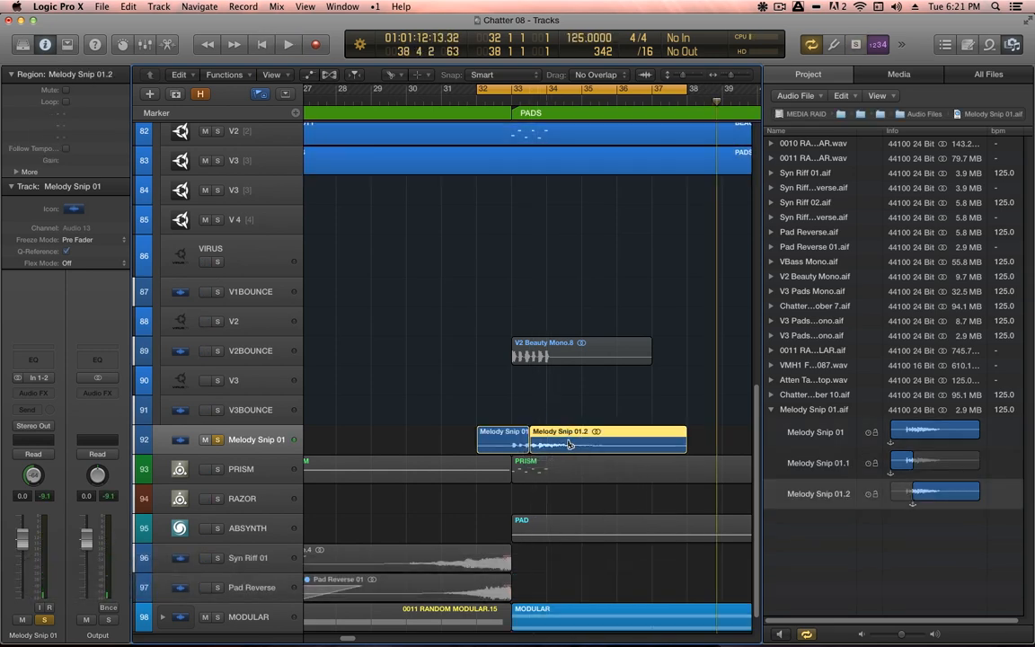
pyautogui.press('BackSpace')
# - Reset the Melody Snip 01 track's pan to center and play the remaining snip from bar 33
pyautogui.click(482, 449)
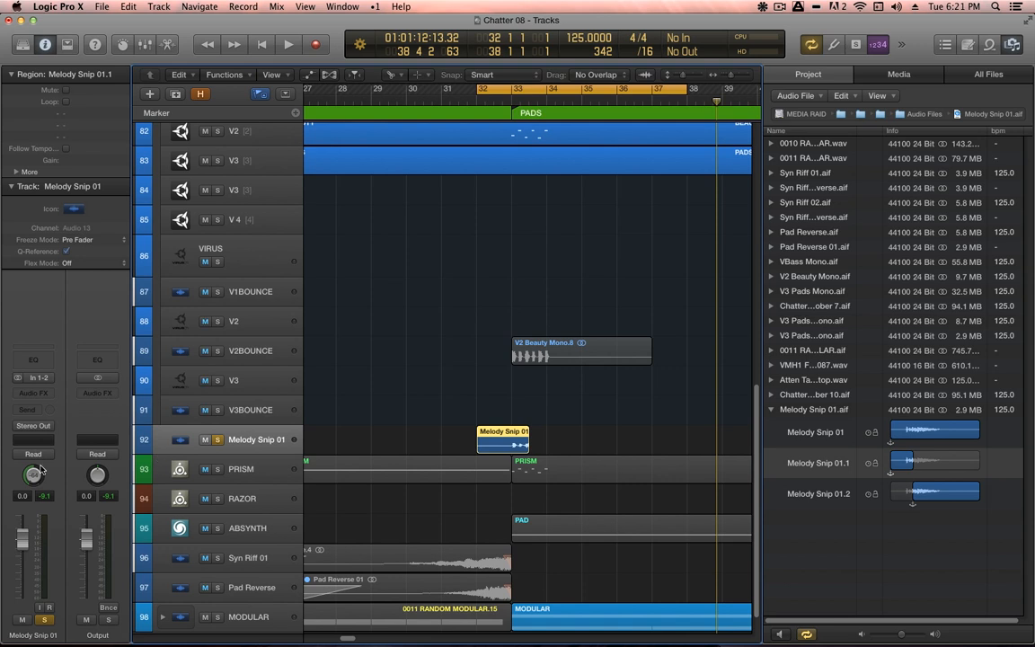
pyautogui.press('alt')
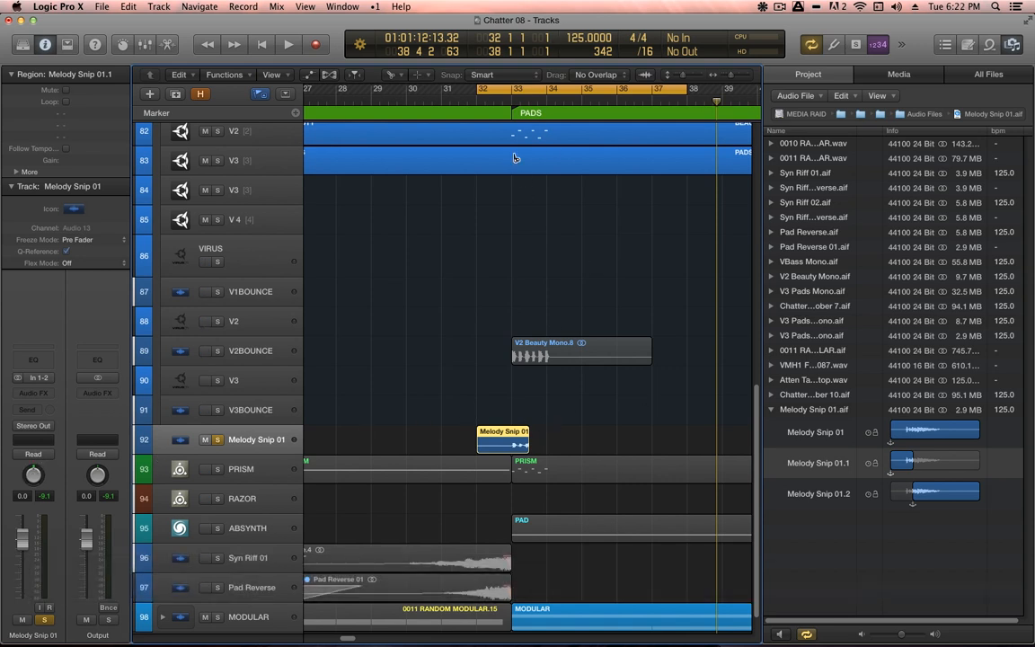
pyautogui.click(509, 102)
pyautogui.press('space')
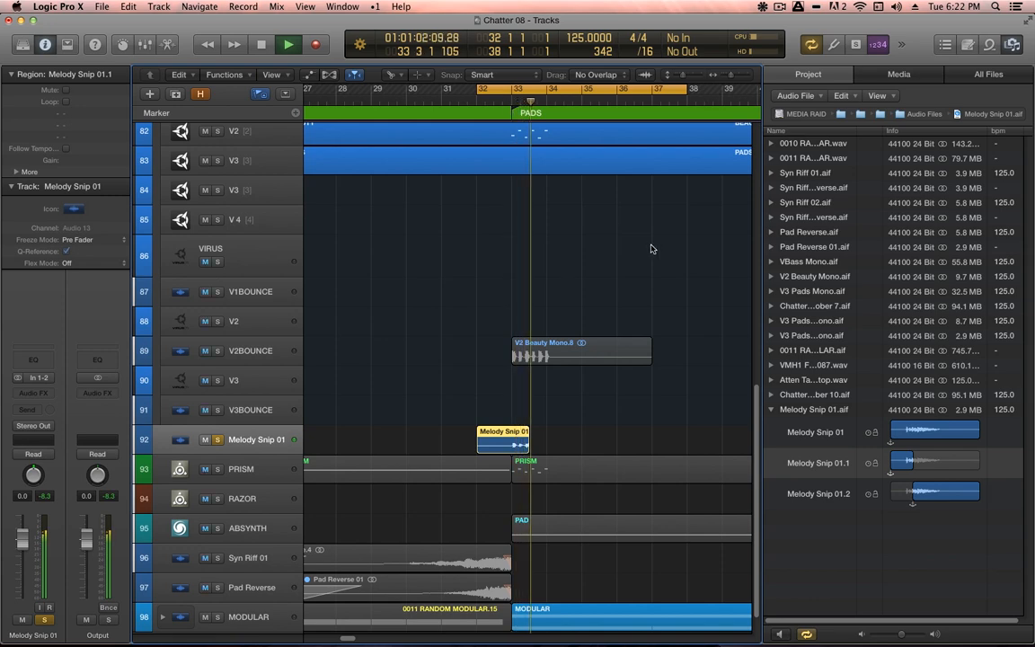
pyautogui.press('space')
# - Shorten the Melody Snip 01.1 region so it ends about a third into bar 33, then play back the trim
pyautogui.moveTo(567, 421); pyautogui.dragTo(424, 481)
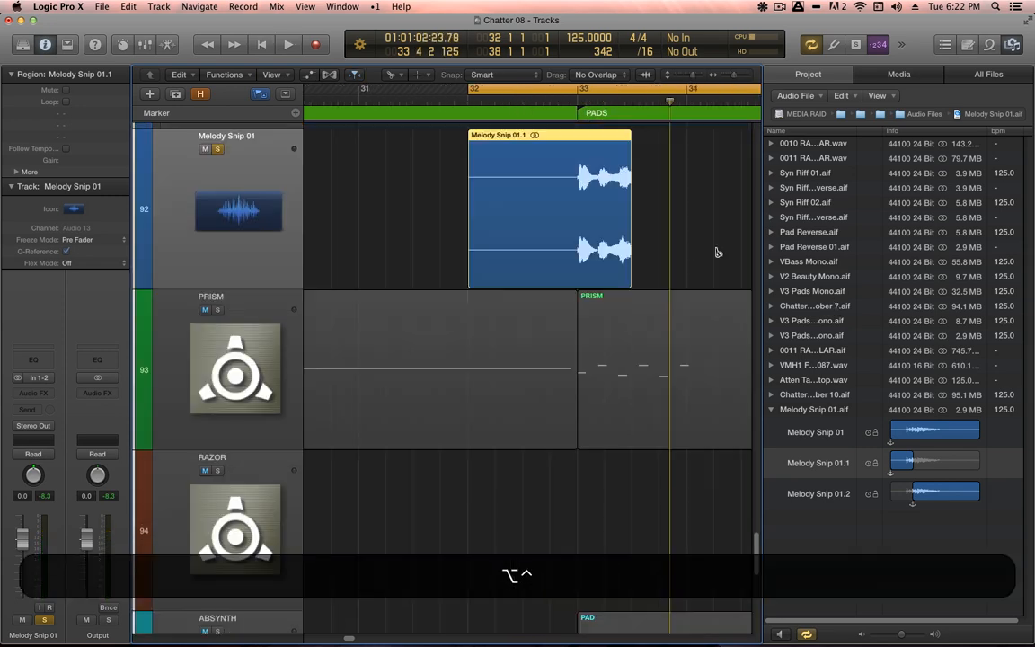
pyautogui.click(653, 259)
pyautogui.press('t')
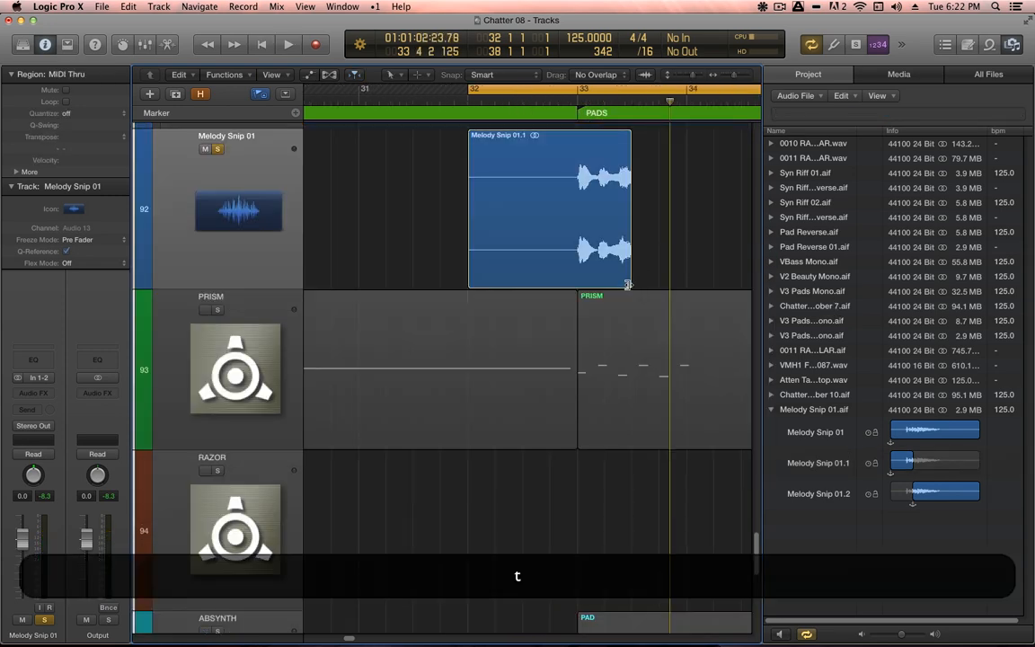
pyautogui.moveTo(627, 285); pyautogui.dragTo(610, 286)
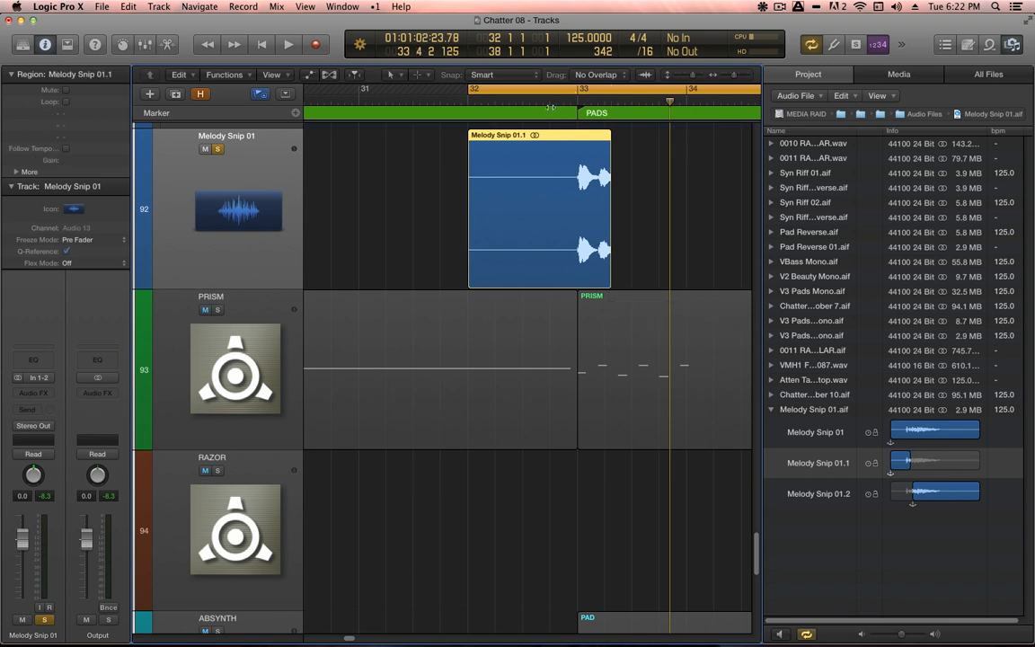
pyautogui.press('space')
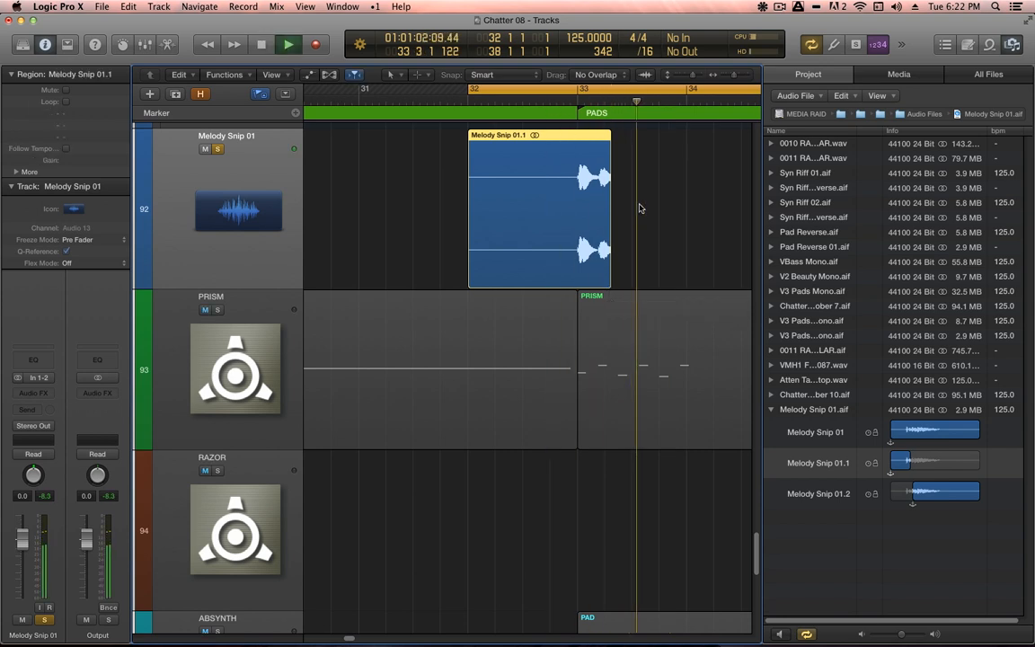
pyautogui.press('space')
# - Add a very short fade-out to the end of the Melody Snip 01.1 region with the Fade tool and play it back
pyautogui.press('t')
pyautogui.press('0')
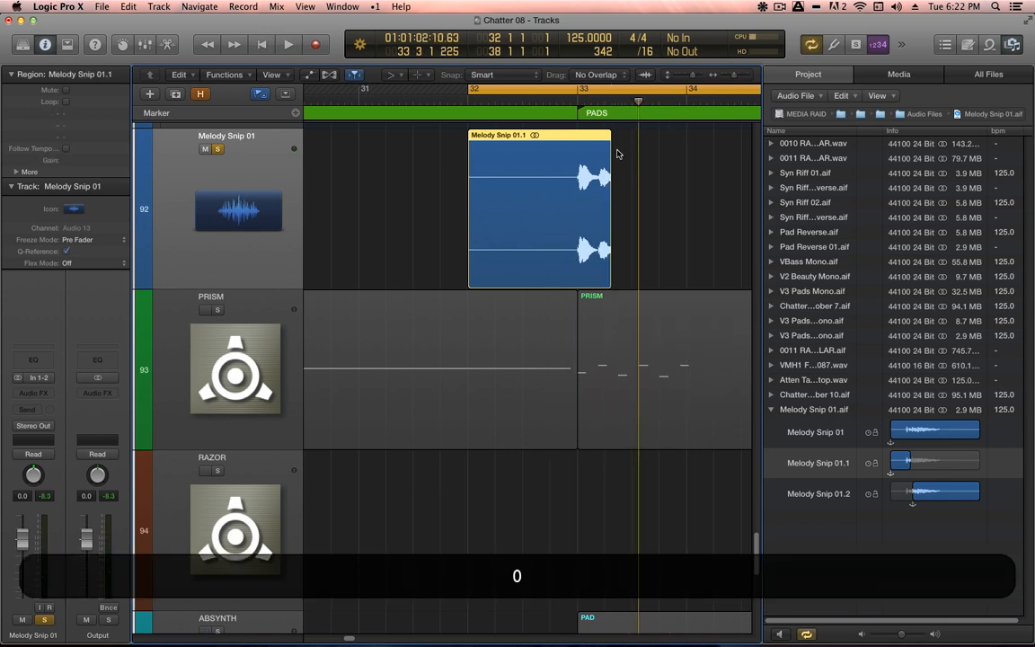
pyautogui.moveTo(604, 204); pyautogui.dragTo(596, 212)
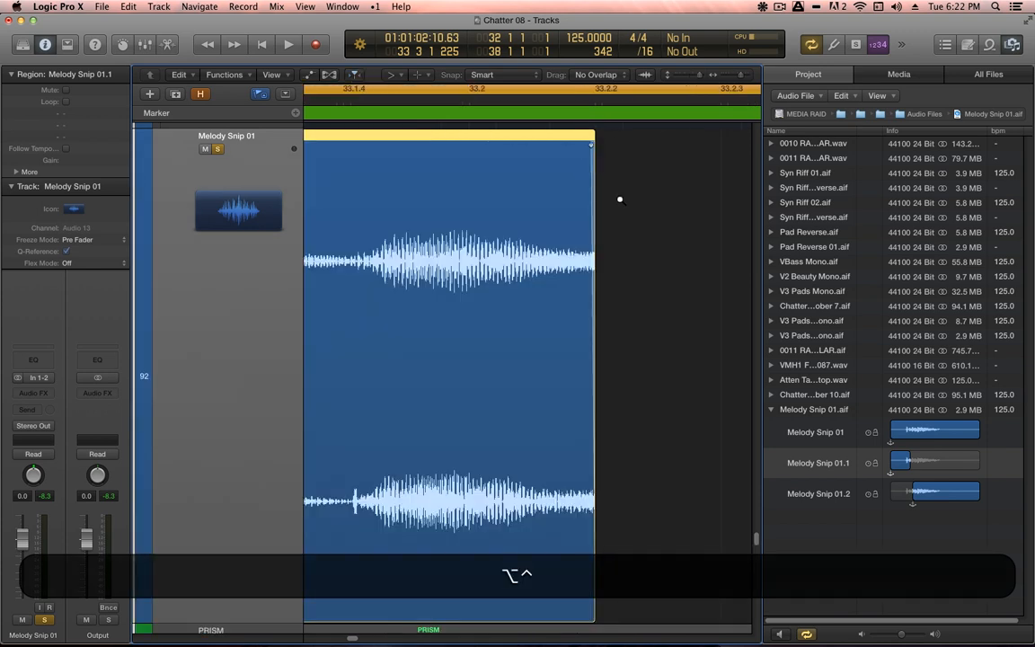
pyautogui.keyDown('ctrl'); pyautogui.keyDown('alt'); pyautogui.click(584, 171); pyautogui.keyUp('alt'); pyautogui.keyUp('ctrl')
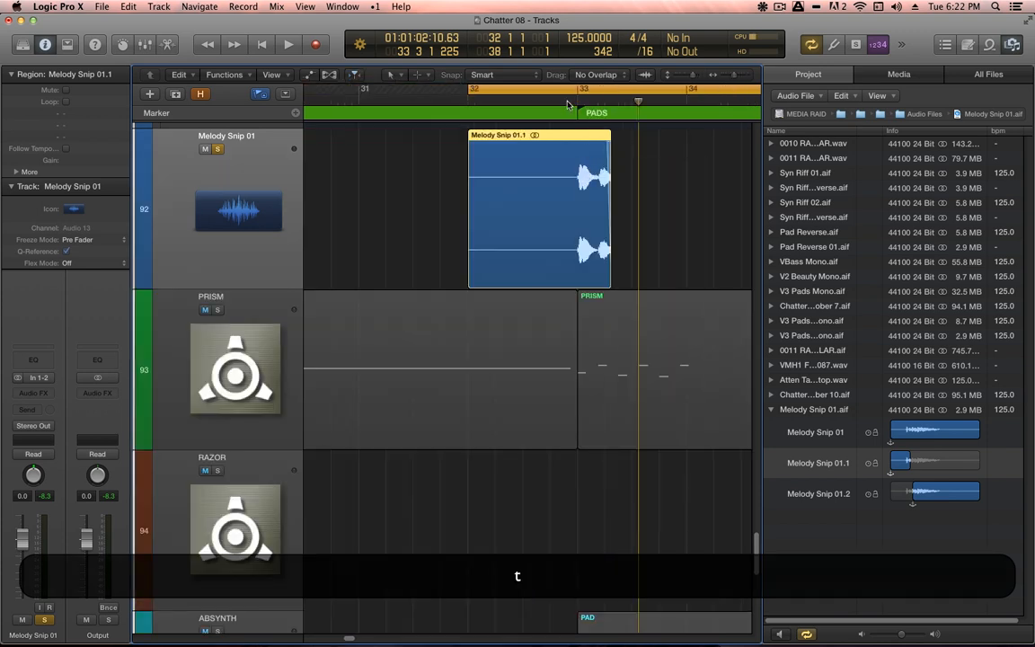
pyautogui.press('space')
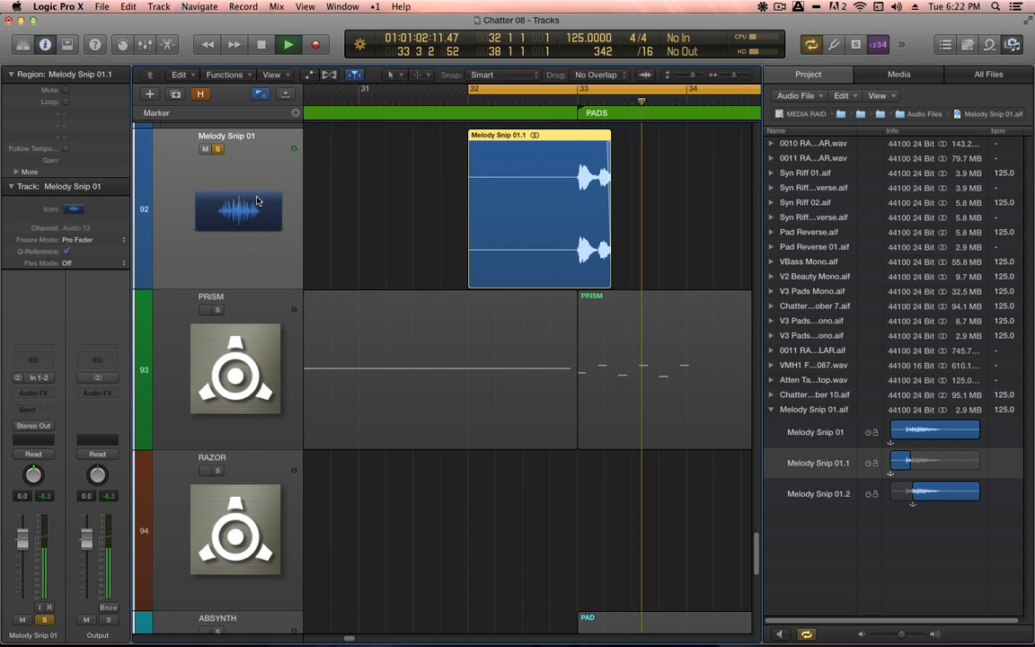
pyautogui.press('space')
# - Insert a stereo Stereo Delay on the Melody Snip 01 track with output mix 55% left and 53% right, and postpone the system update
pyautogui.click(40, 393)
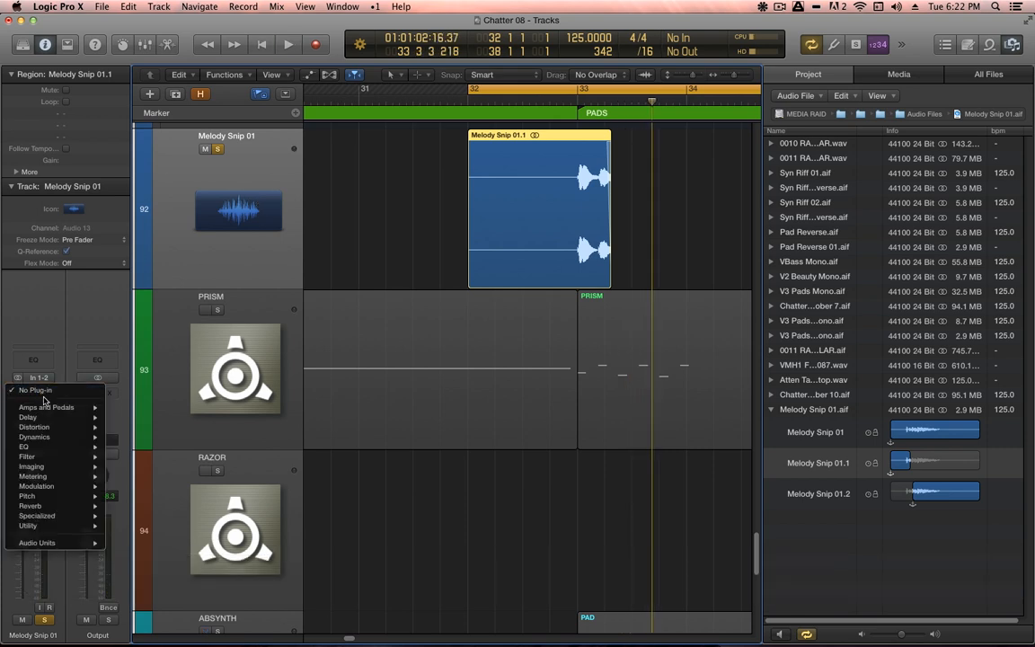
pyautogui.moveTo(64, 447)
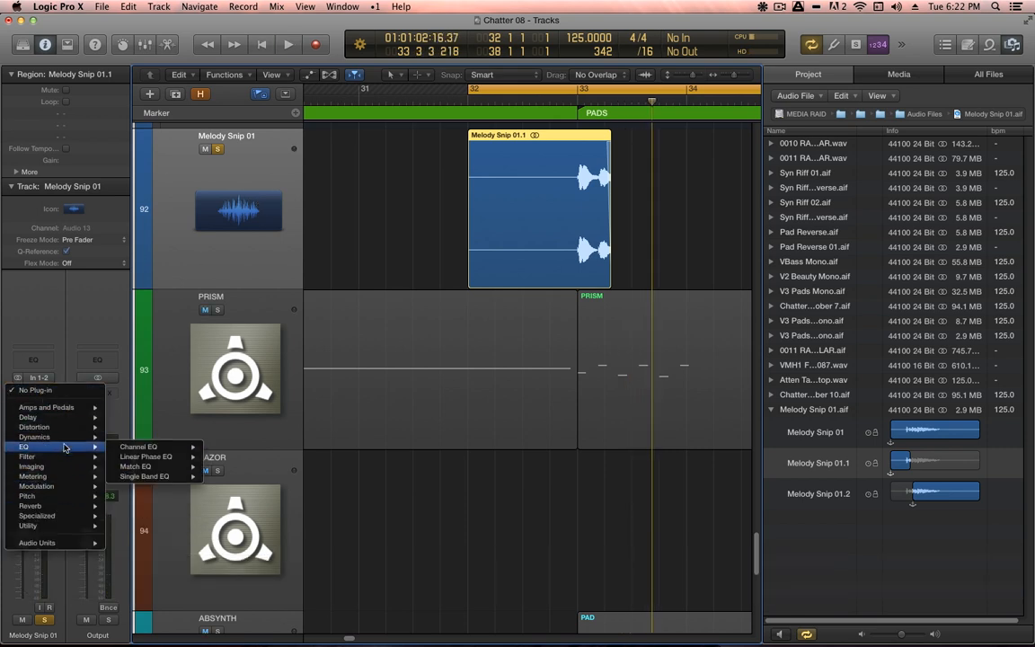
pyautogui.moveTo(85, 417)
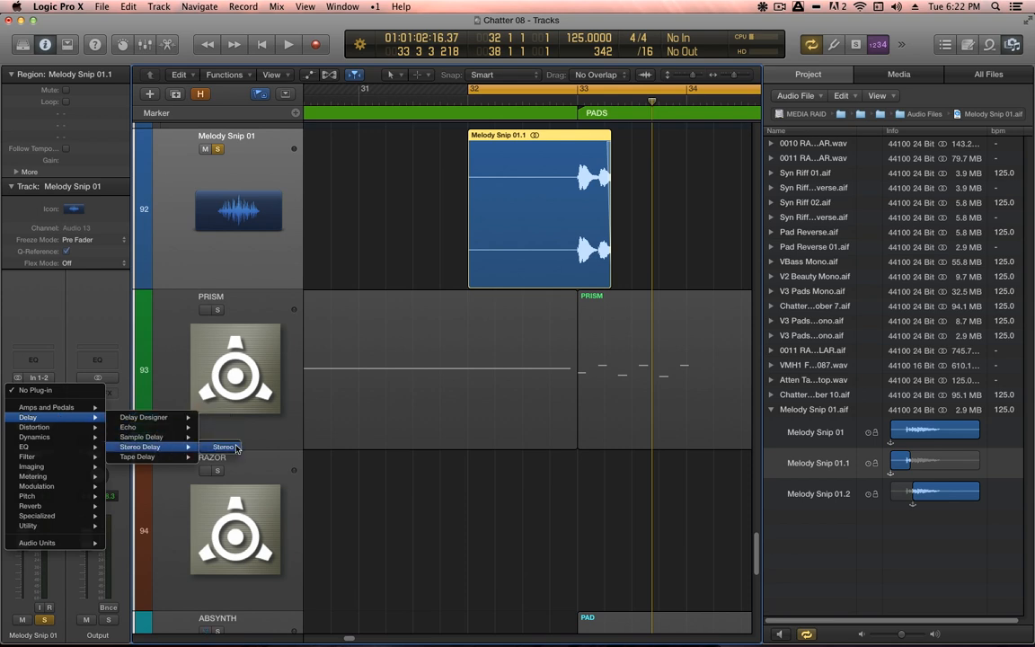
pyautogui.click(224, 447)
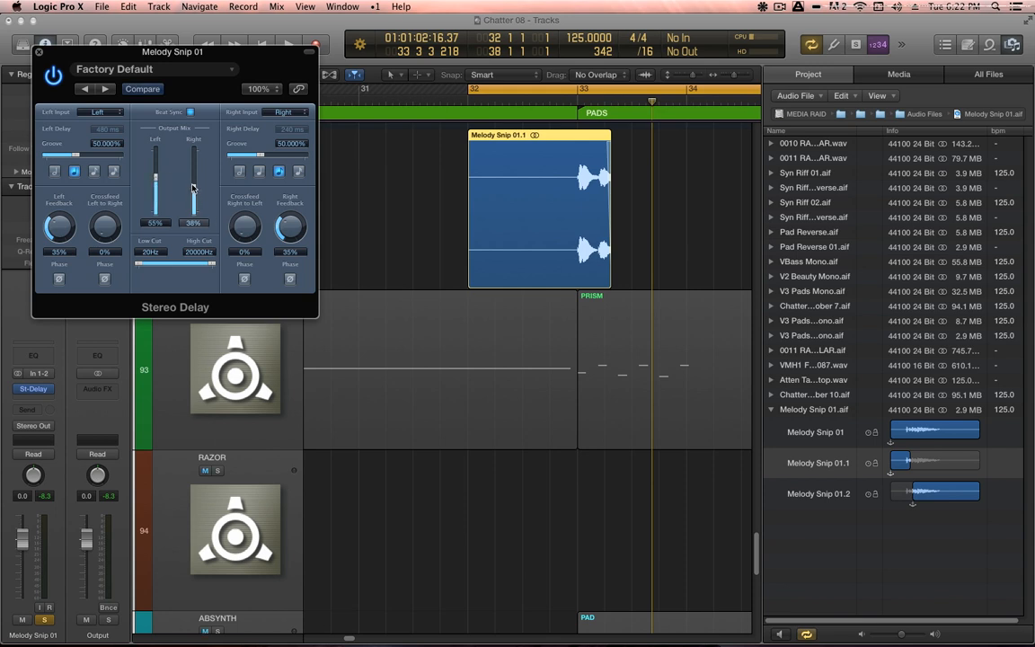
pyautogui.moveTo(192, 187); pyautogui.dragTo(191, 182)
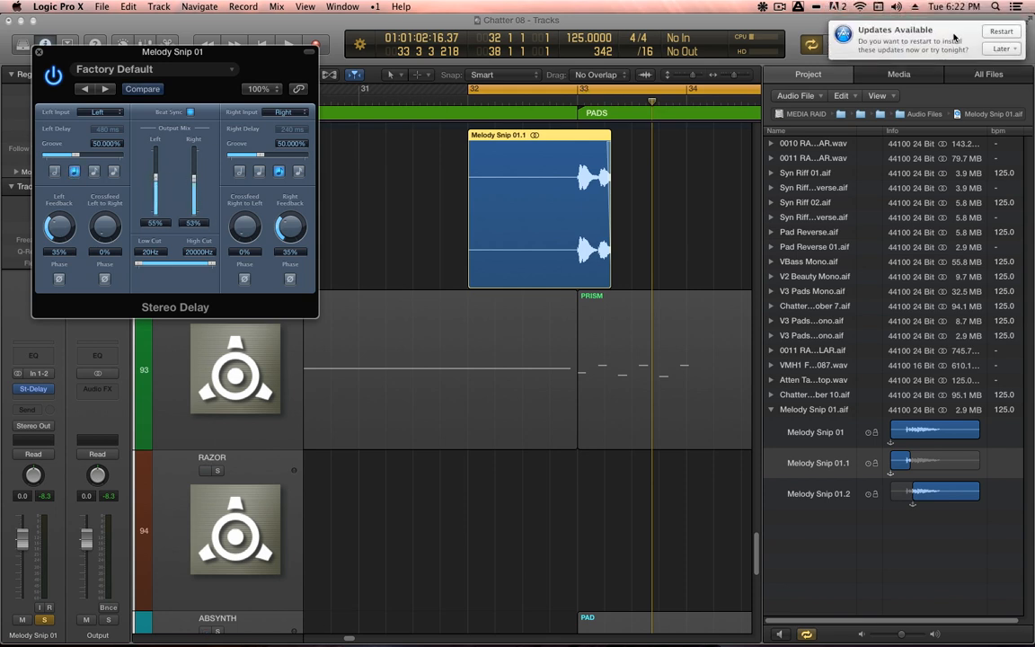
pyautogui.click(998, 49)
pyautogui.click(984, 48)
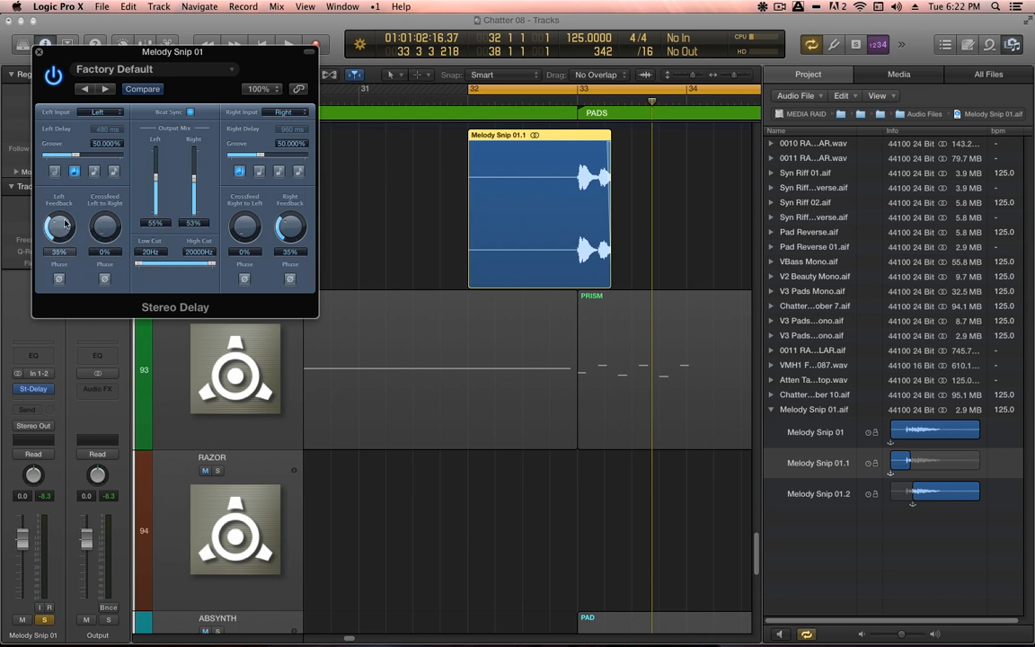
# - Set the delay's feedback to 65% left and 63% right, then play the snip from just before bar 33
pyautogui.moveTo(64, 224); pyautogui.dragTo(328, 198)
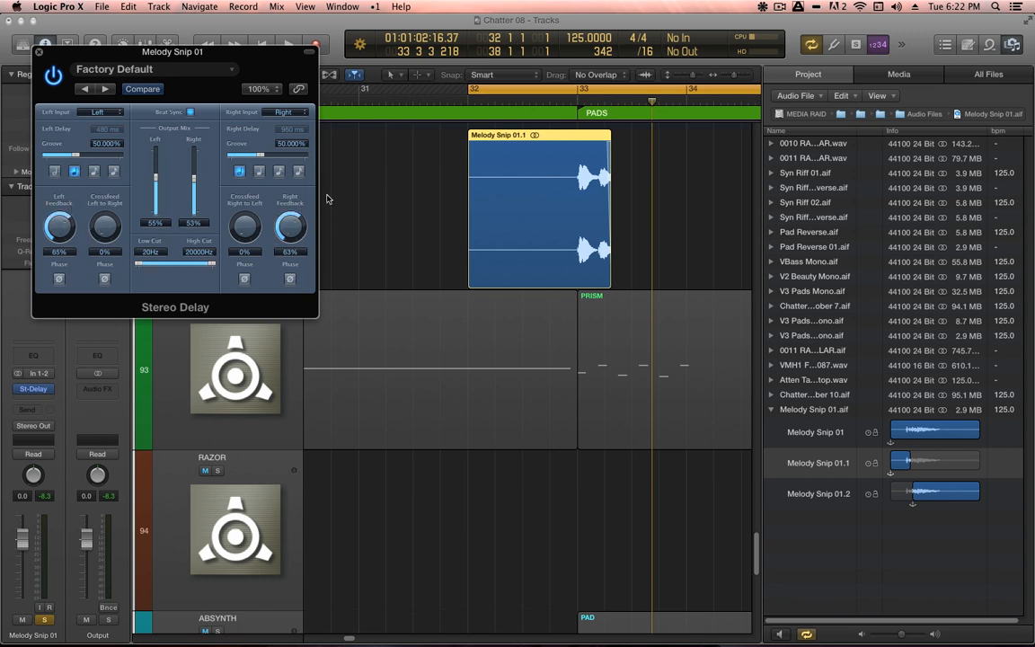
pyautogui.doubleClick(549, 100)
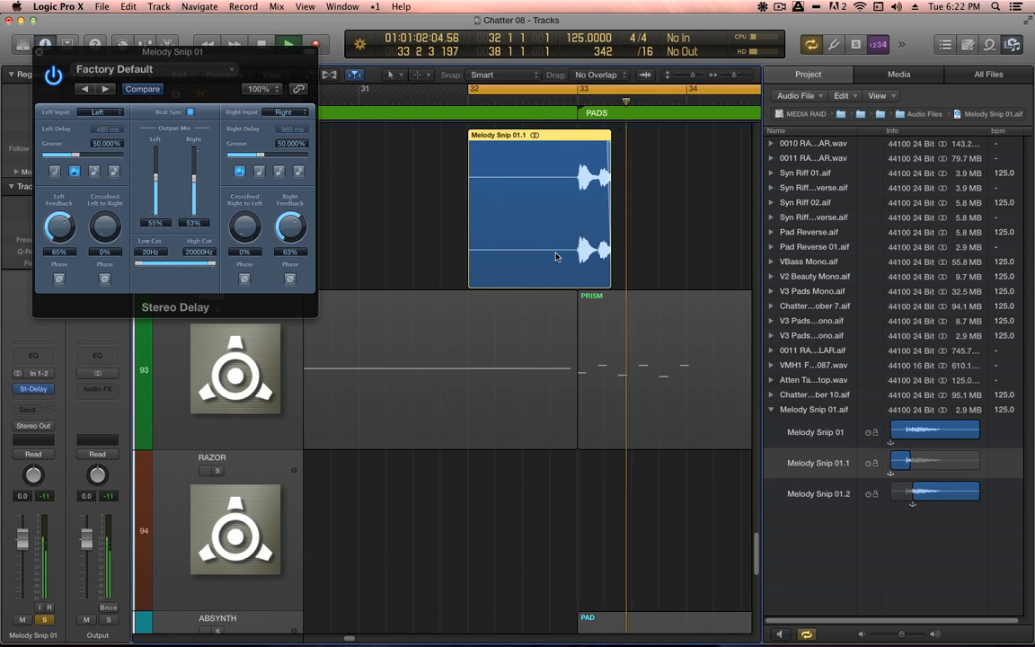
pyautogui.scroll(-2, 650, 302)
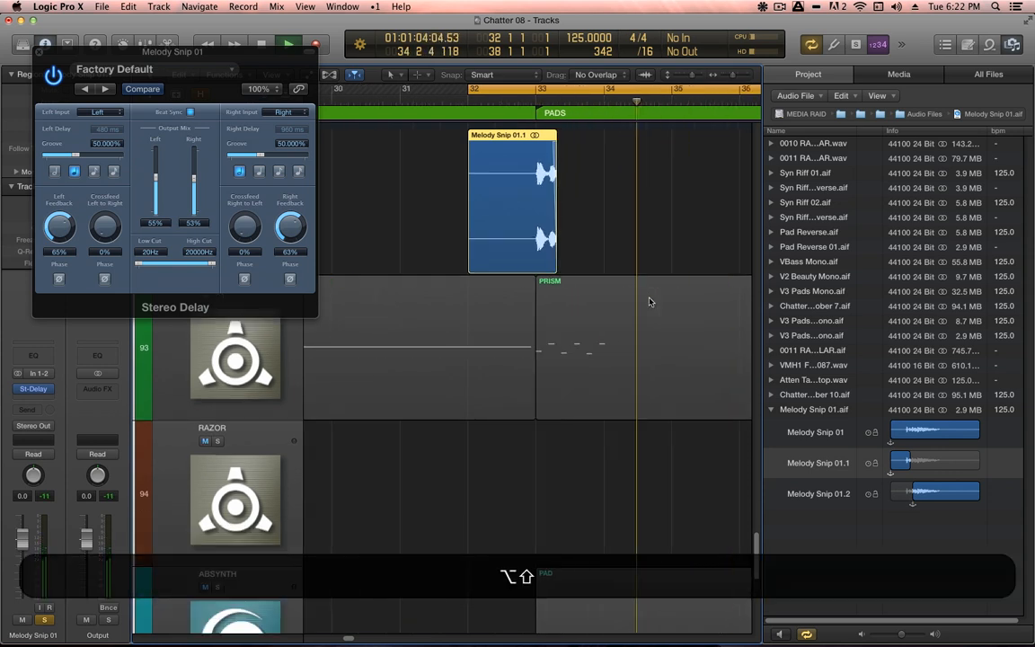
pyautogui.hscroll(3, 650, 302)
pyautogui.scroll(-1, 650, 302)
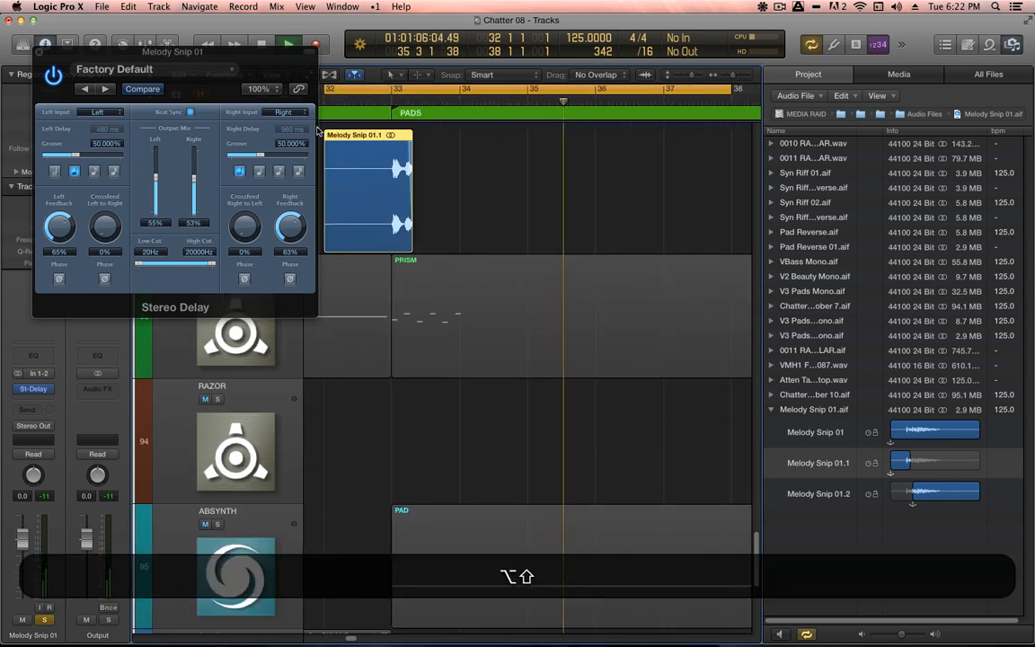
# - Set the right delay to a quarter note to match the left one and replay the snip
pyautogui.click(72, 171)
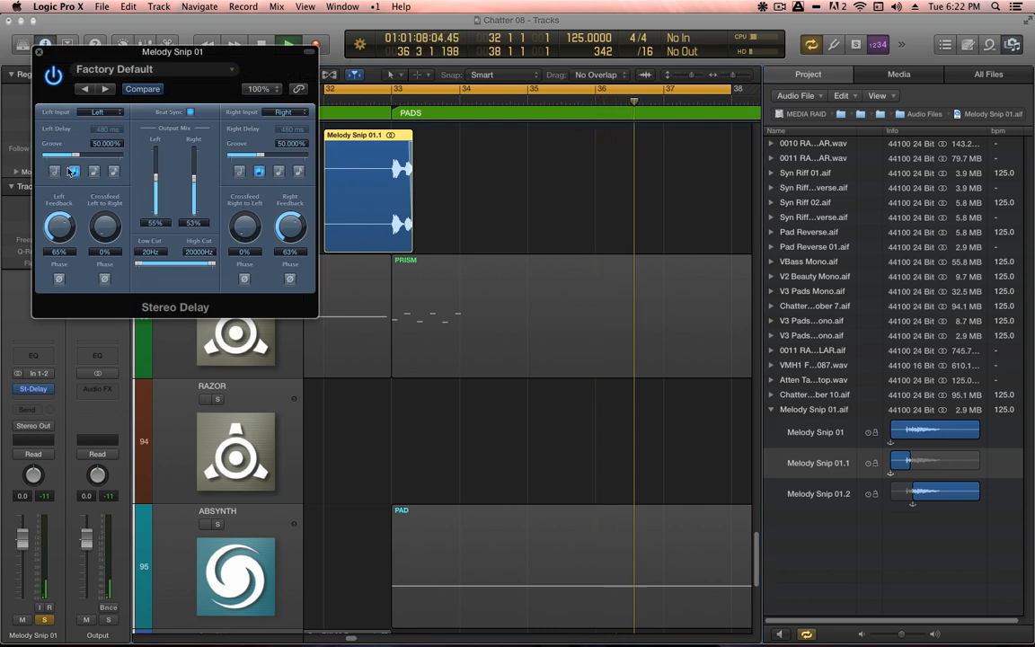
pyautogui.press('space')
pyautogui.doubleClick(381, 99)
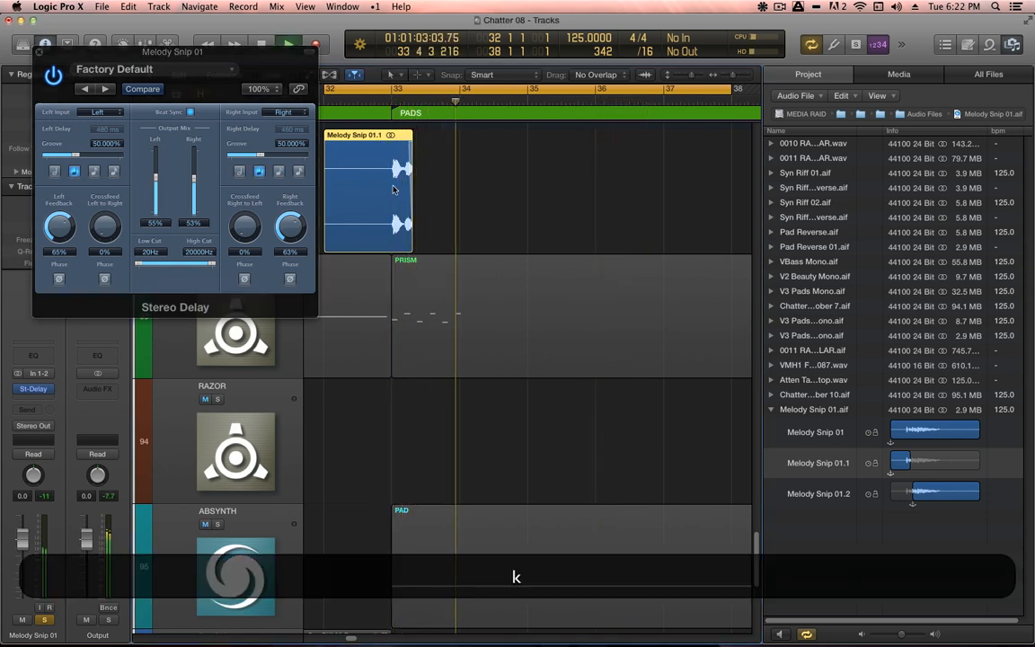
# - Set the right delay's groove to 75%, listen to the echoes, stop playback and hide the plug-in window
pyautogui.moveTo(261, 155); pyautogui.dragTo(307, 154)
pyautogui.press('space')
pyautogui.press('space')
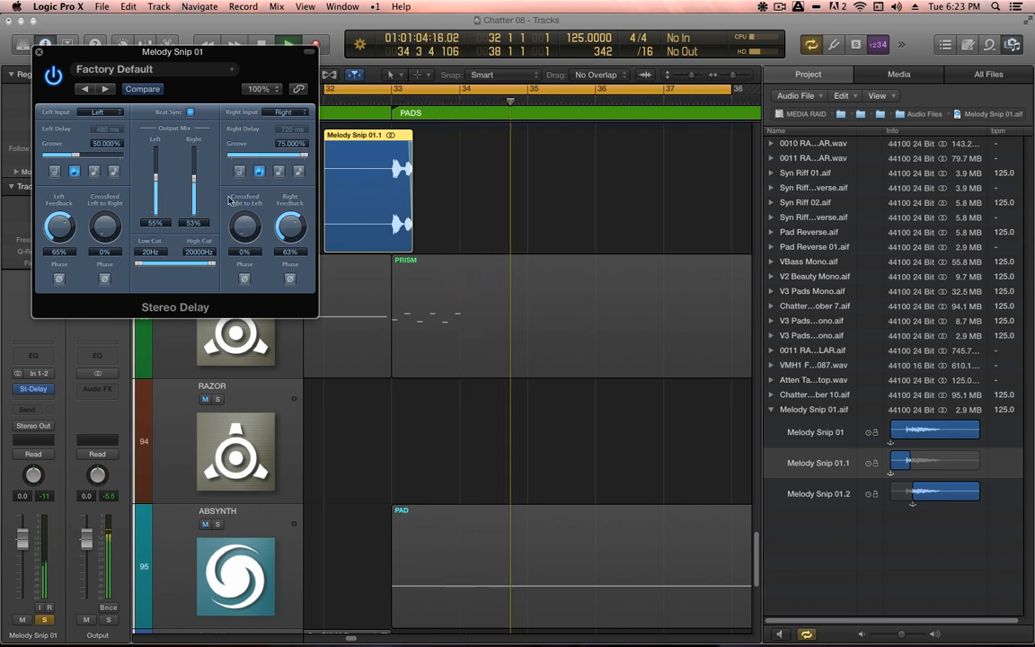
pyautogui.press('space')
pyautogui.press('v')
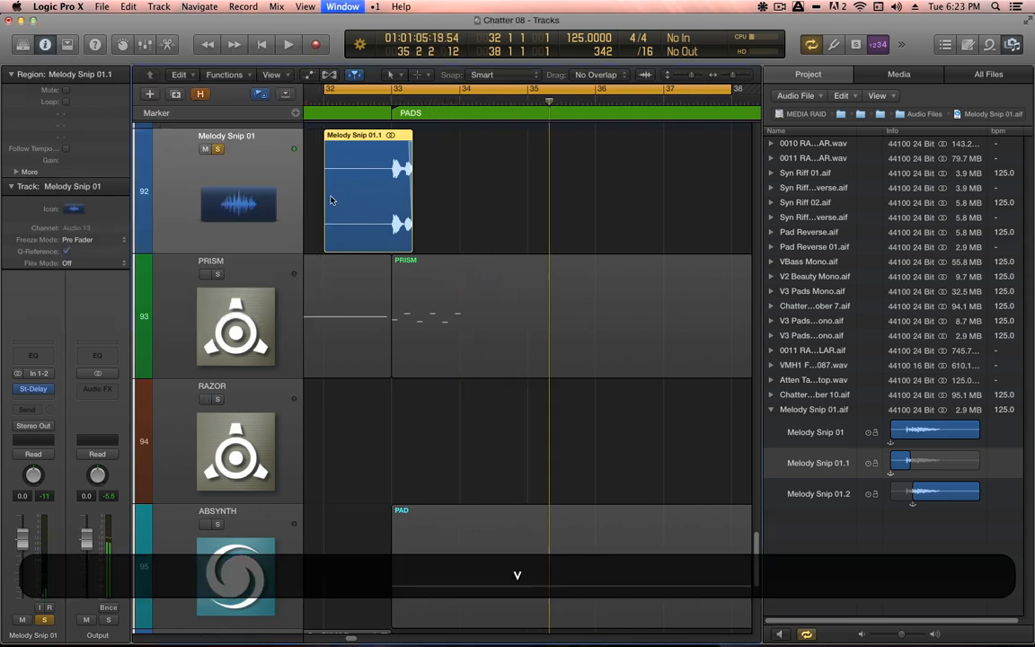
# - Insert a stereo Space Designer reverb after the Stereo Delay on the Melody Snip 01 track and close its window
pyautogui.click(46, 396)
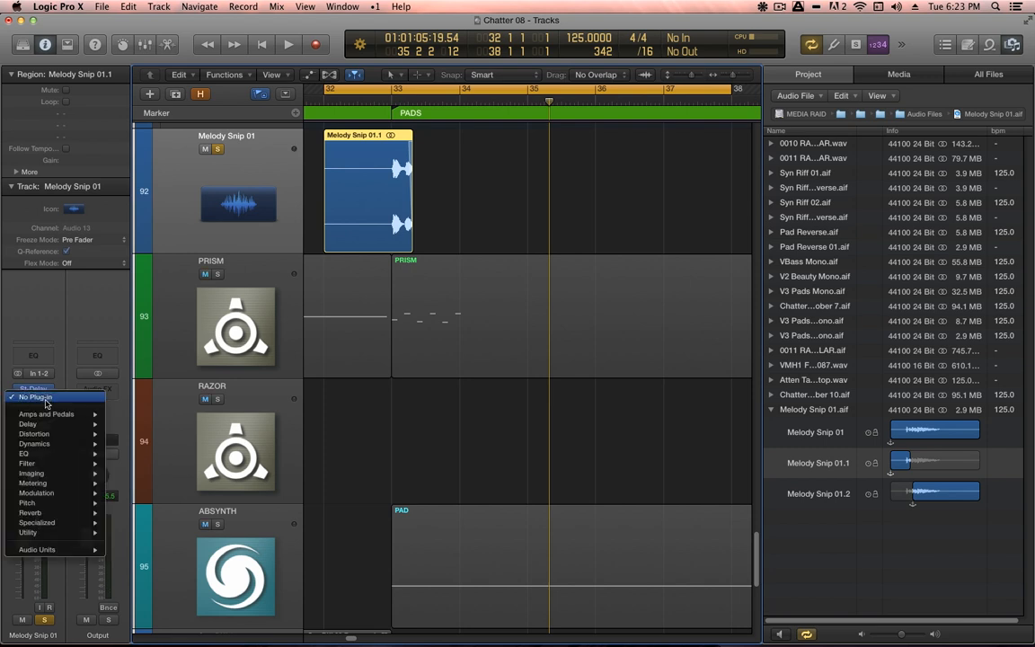
pyautogui.moveTo(54, 512)
pyautogui.moveTo(172, 527)
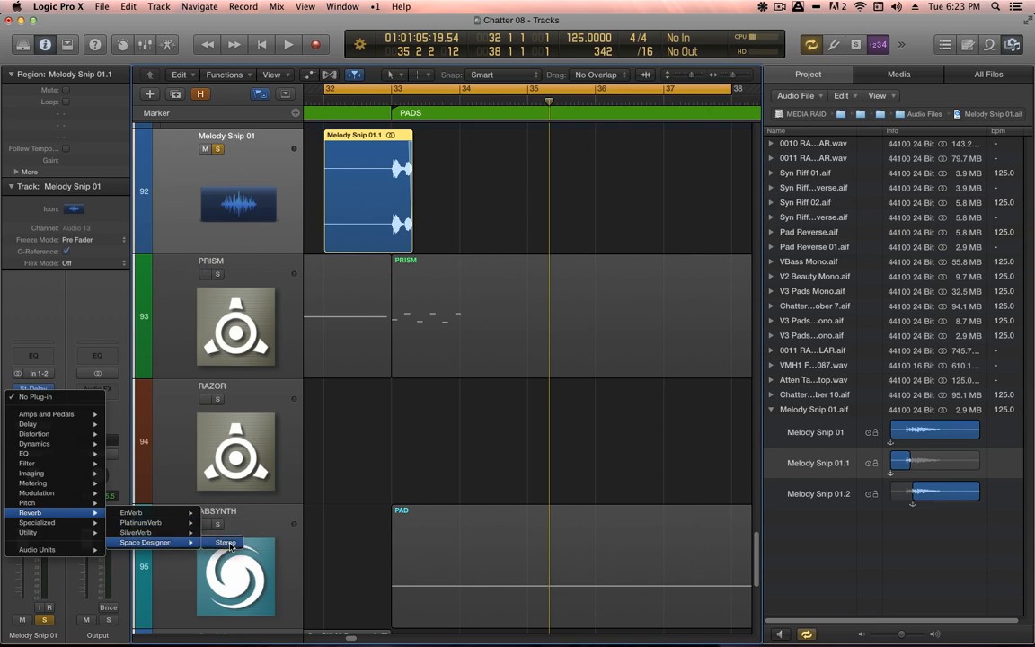
pyautogui.click(226, 542)
pyautogui.moveTo(353, 74); pyautogui.dragTo(485, 109)
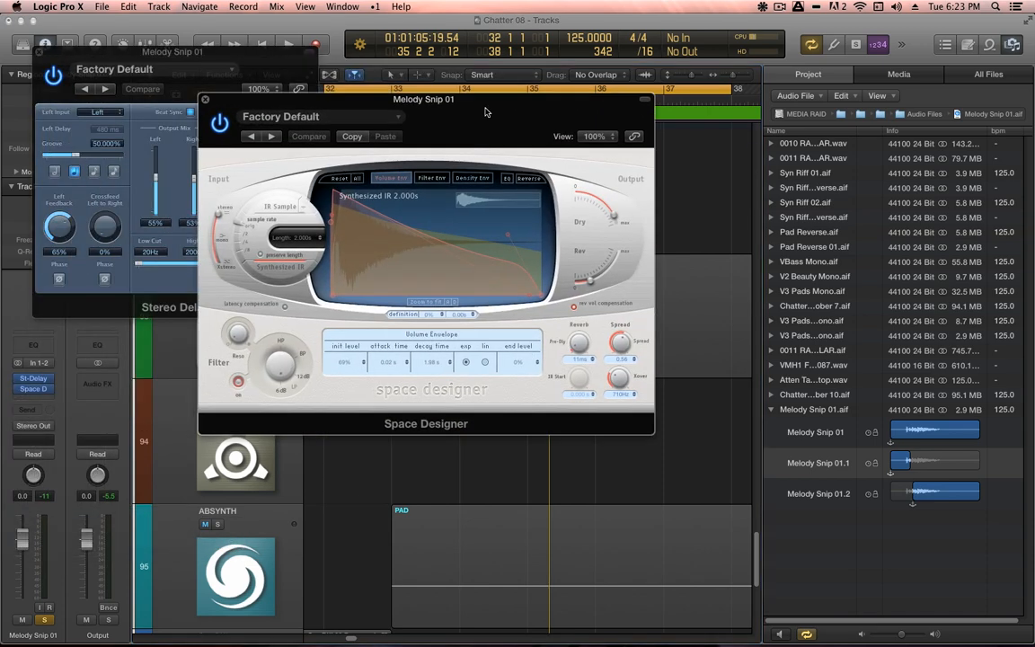
pyautogui.press('super+w')
# - Replace Space Designer with a stereo PlatinumVerb using 62% dry, 60% wet and 16 seconds reverb time, then hide the plug-in windows
pyautogui.moveTo(273, 56); pyautogui.dragTo(692, 72)
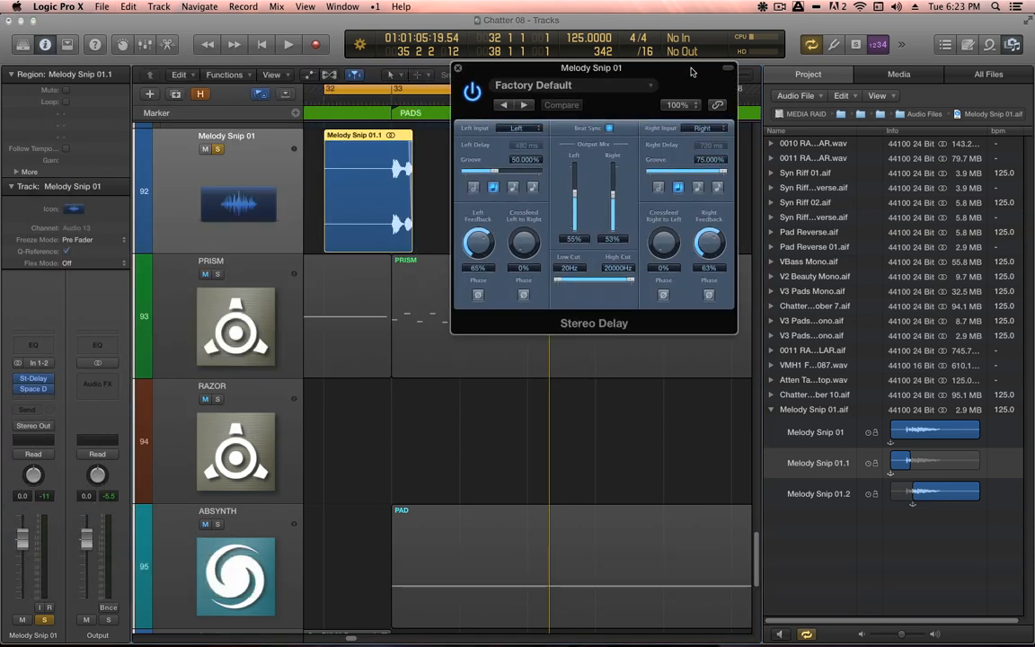
pyautogui.click(52, 391)
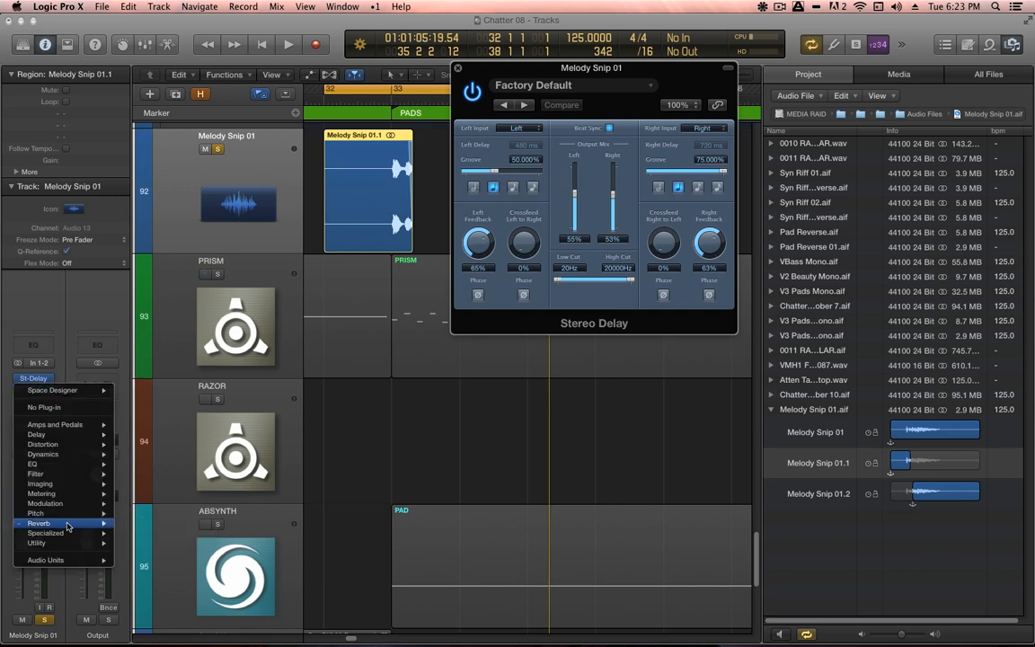
pyautogui.moveTo(71, 524)
pyautogui.moveTo(164, 554)
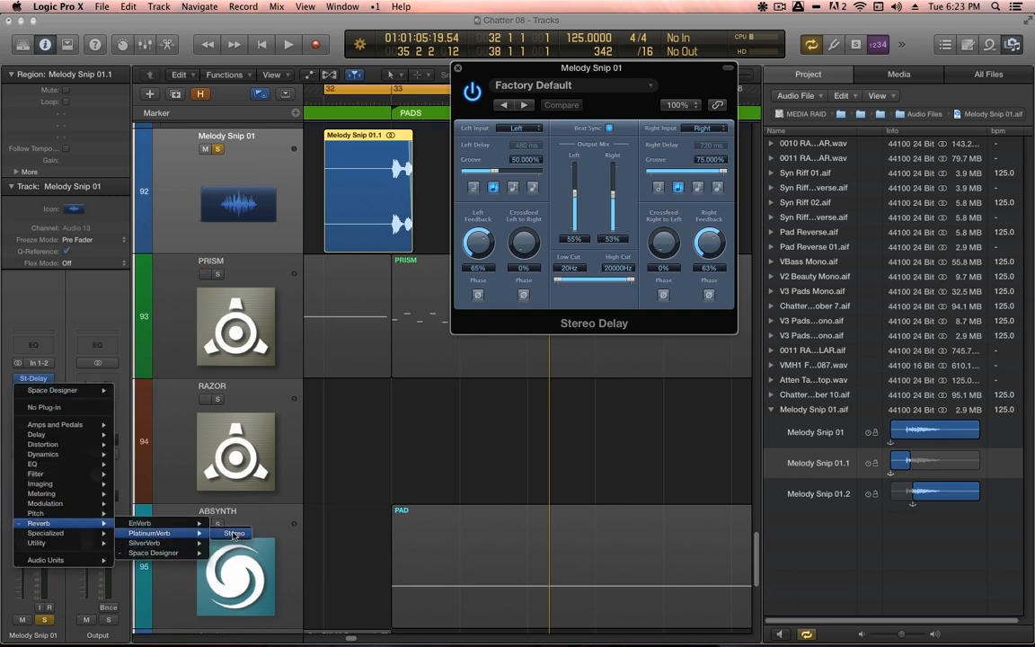
pyautogui.click(234, 533)
pyautogui.moveTo(302, 59); pyautogui.dragTo(509, 143)
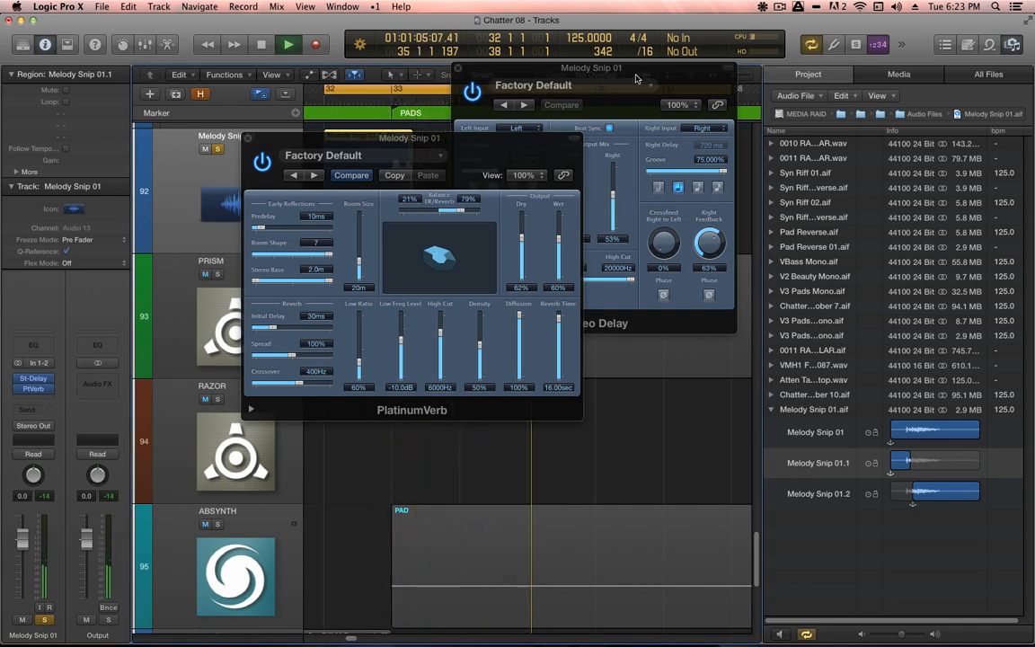
pyautogui.press('v')
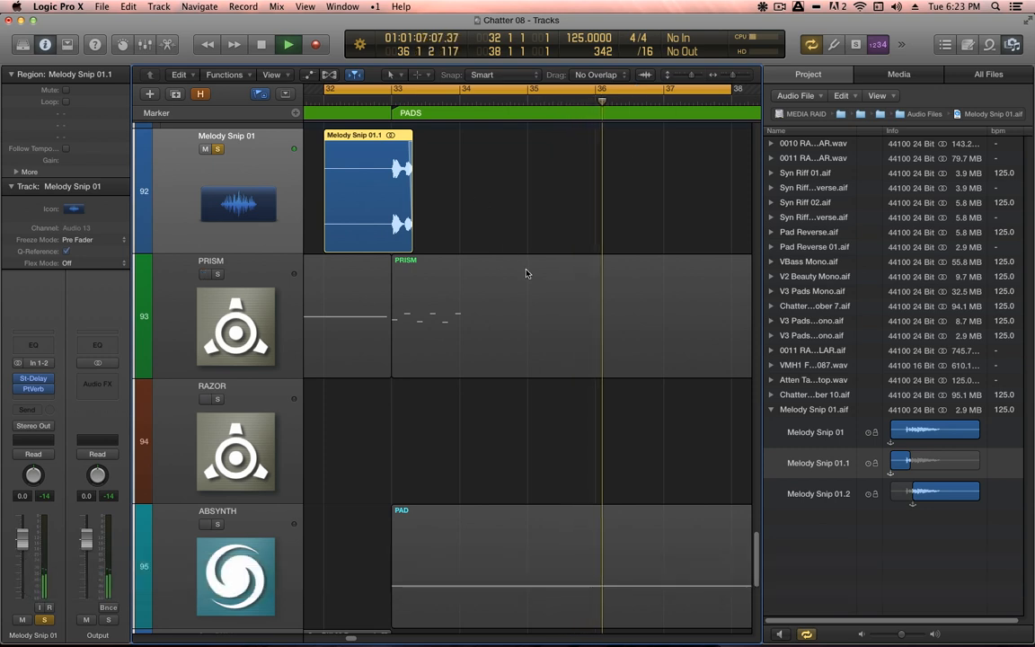
# - Extend the end of the cycle range to bar 41 to include the reverb tail, and stop playback
pyautogui.scroll(-1, 527, 273)
pyautogui.scroll(-1, 516, 219)
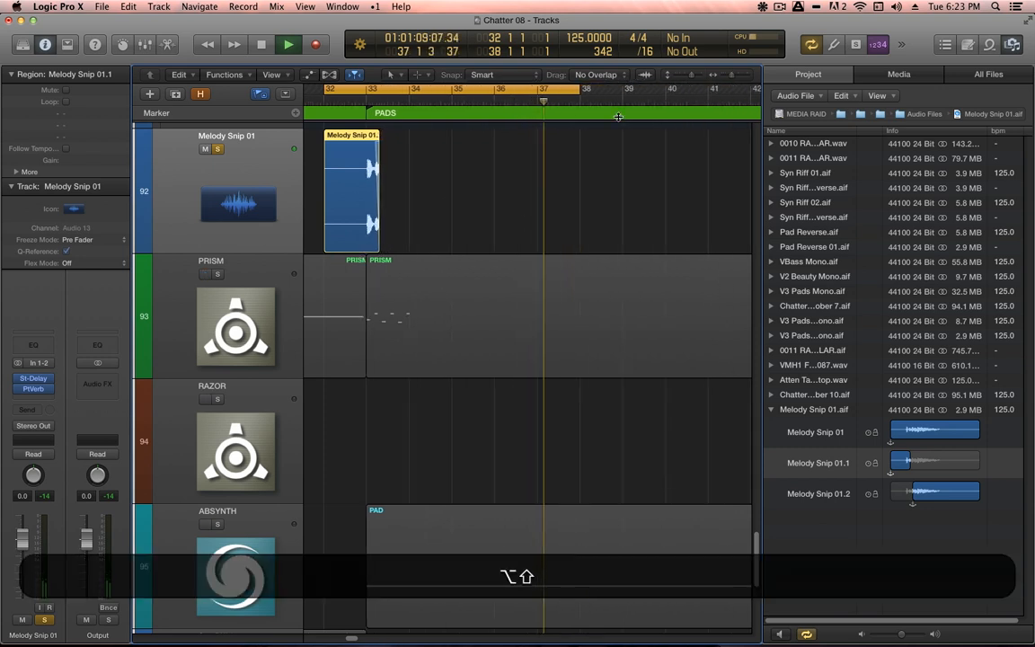
pyautogui.moveTo(580, 91); pyautogui.dragTo(707, 91)
pyautogui.press('space')
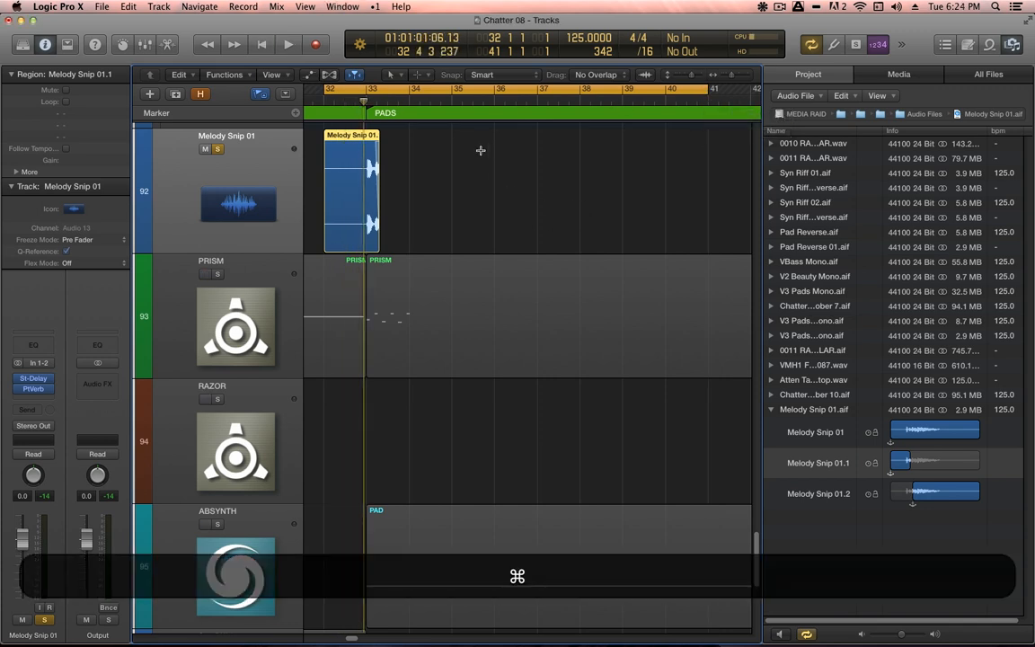
# - Bounce bars 32 to 41 offline as a 24-bit AIFF named Reverse Atmos 01 and add it to the project
pyautogui.press('super+b')
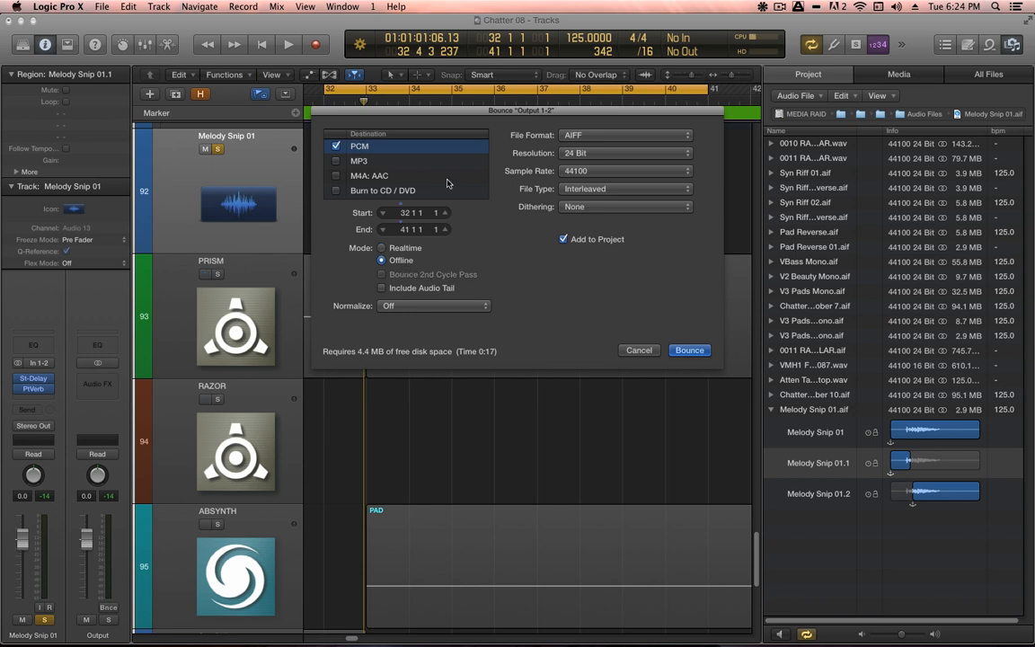
pyautogui.click(699, 354)
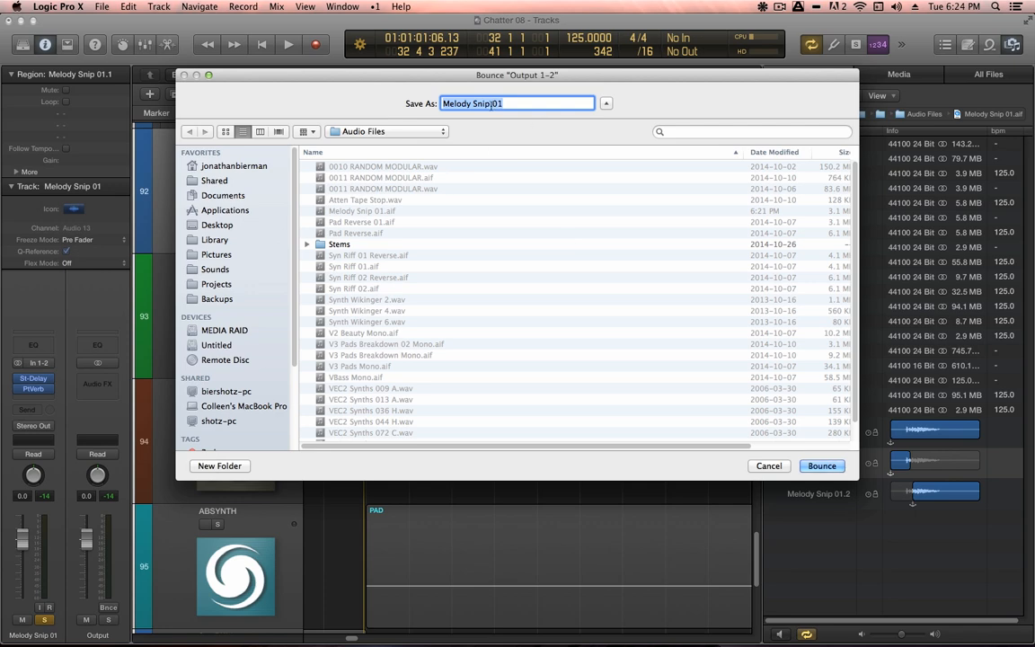
pyautogui.moveTo(512, 103); pyautogui.dragTo(381, 86)
pyautogui.press('shift')
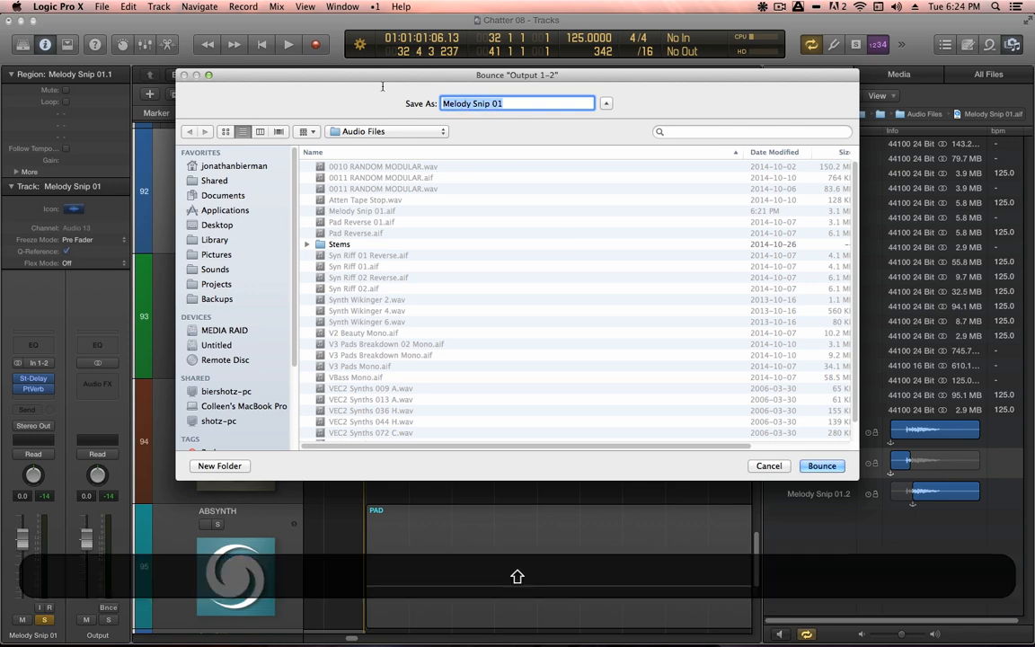
pyautogui.write('Re')
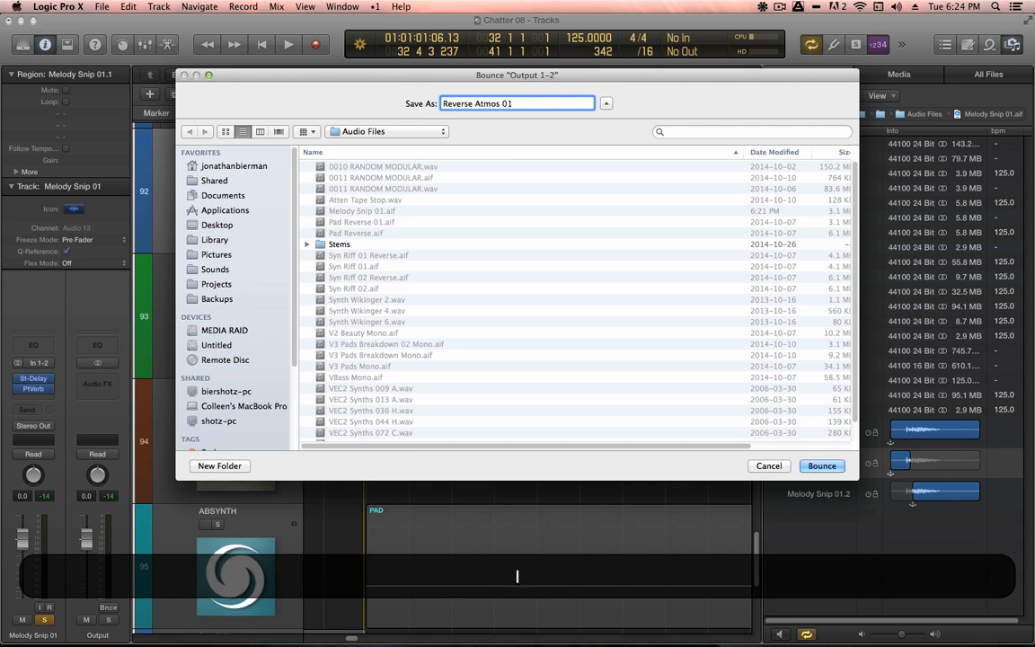
pyautogui.write('verse Atmos 01')
pyautogui.press('Return')
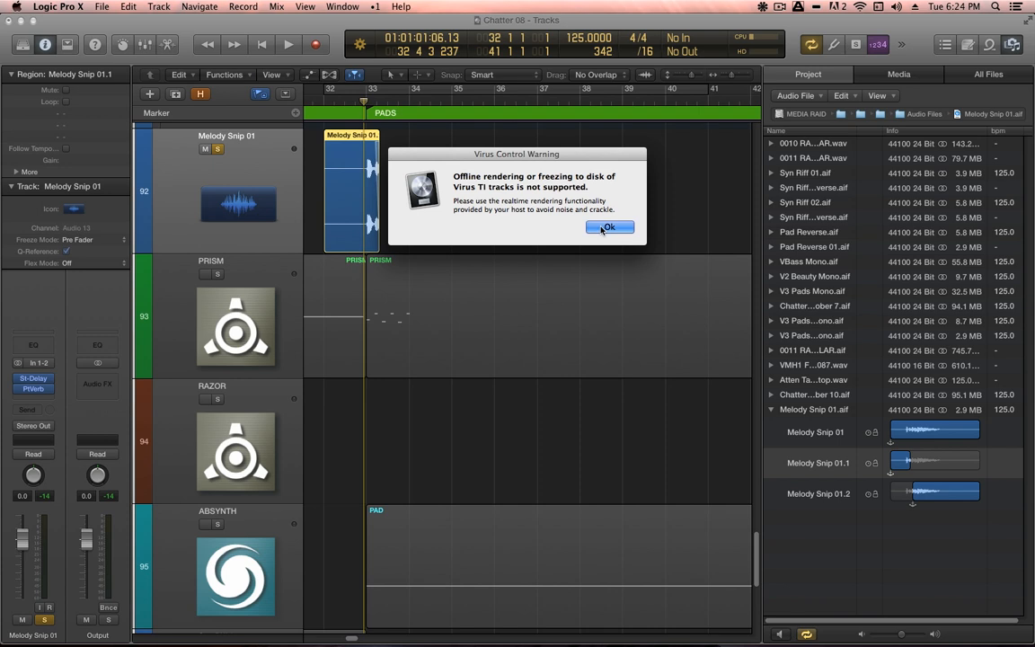
pyautogui.click(609, 227)
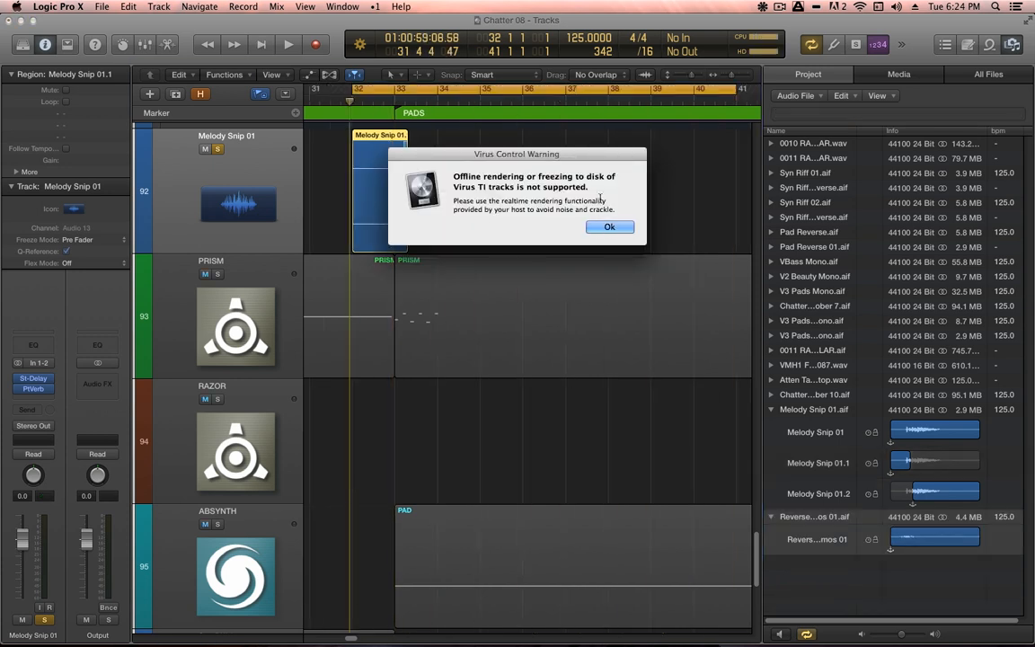
pyautogui.click(607, 228)
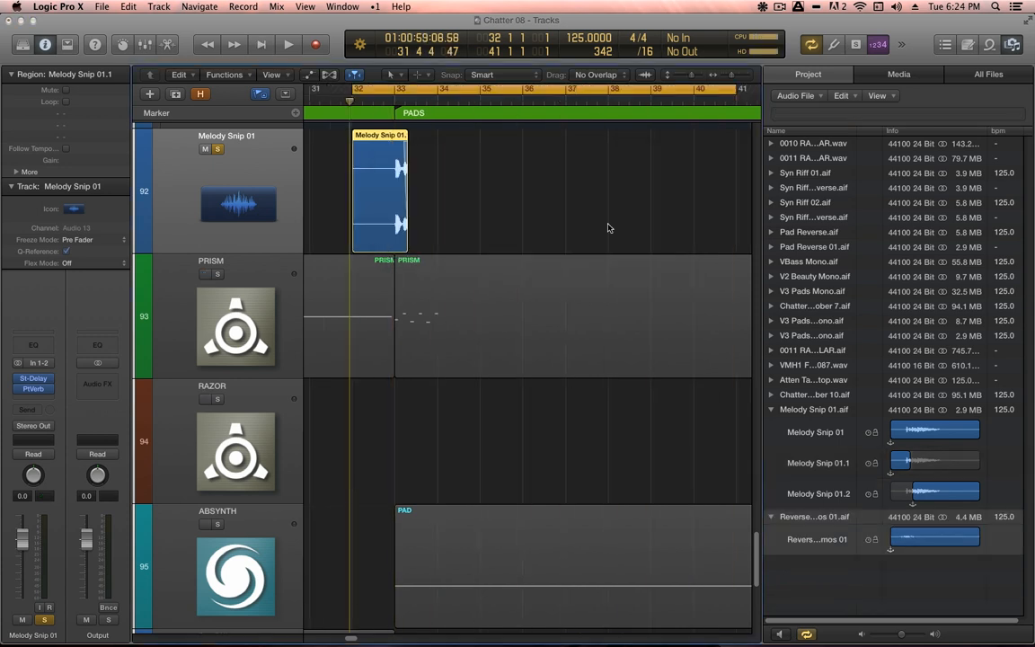
# - Add one audio track below Melody Snip 01 and place the Reverse Atmos 01 file on it at bar 32
pyautogui.click(149, 91)
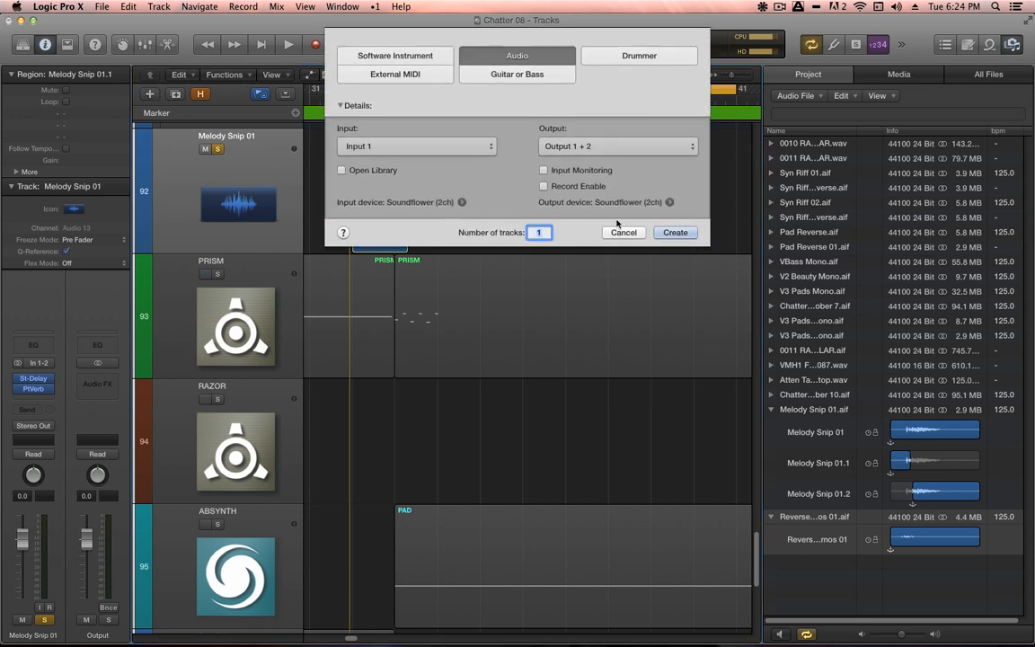
pyautogui.click(676, 233)
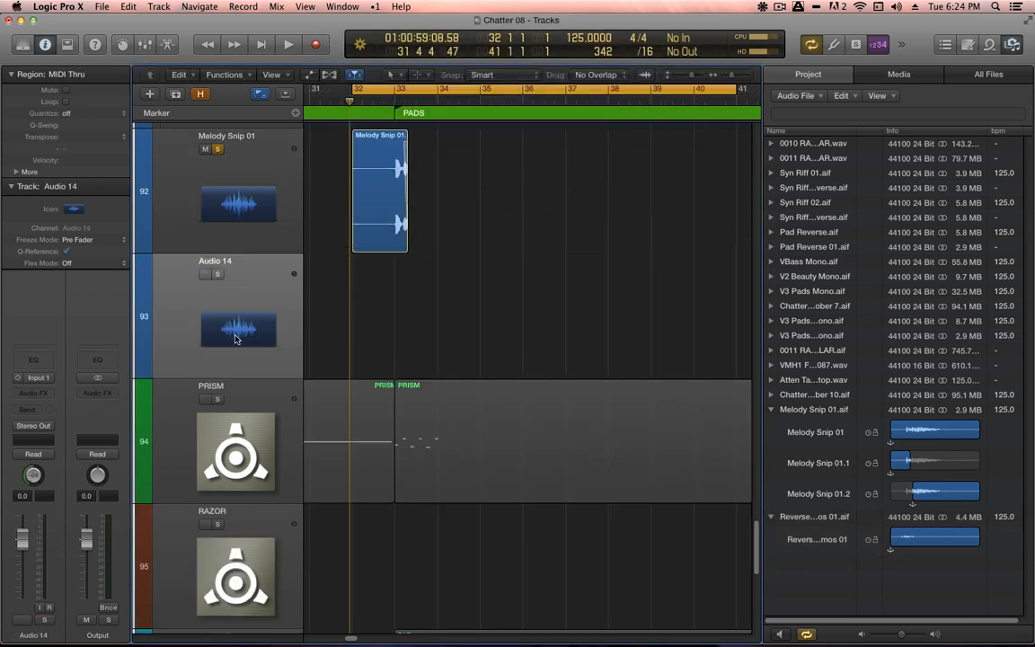
pyautogui.press('alt')
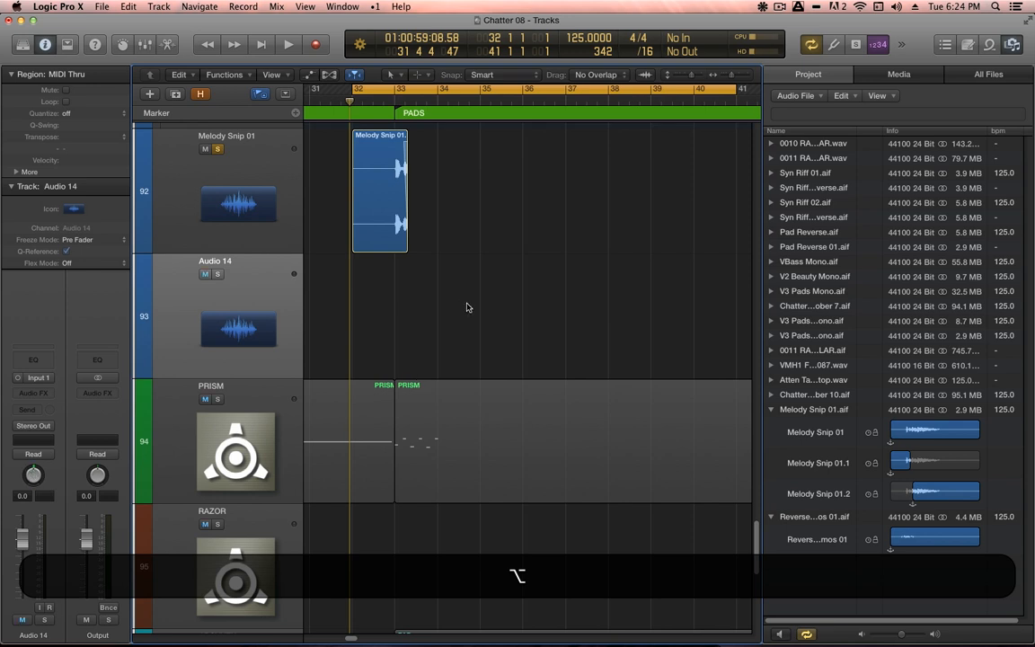
pyautogui.moveTo(796, 526); pyautogui.dragTo(356, 277)
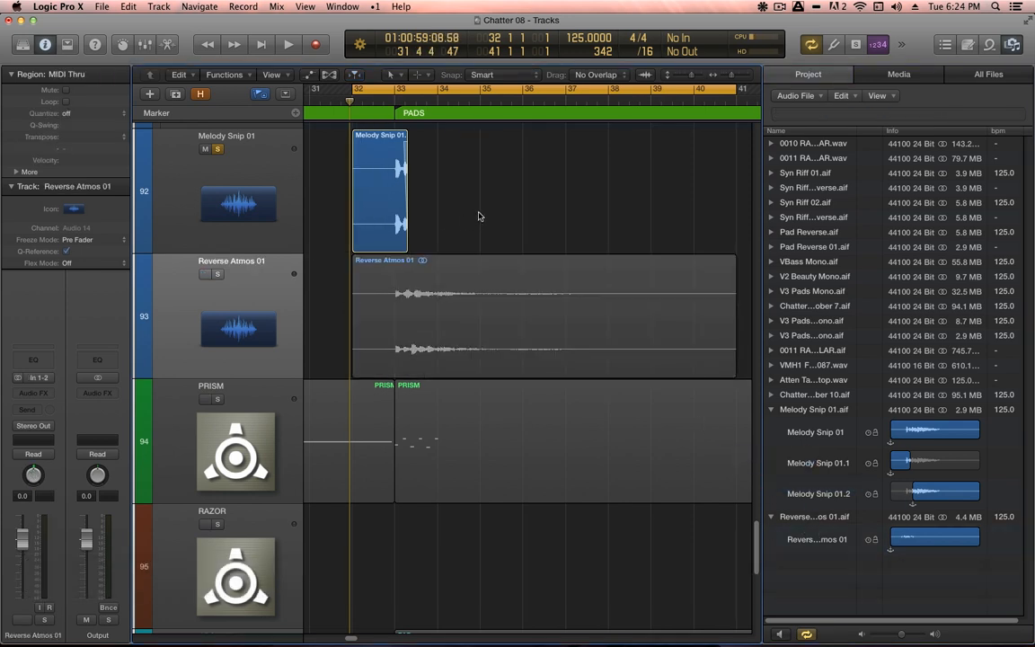
# - Open Reverse Atmos 01 in the audio file editor and normalize the entire file
pyautogui.doubleClick(458, 304)
pyautogui.click(491, 461)
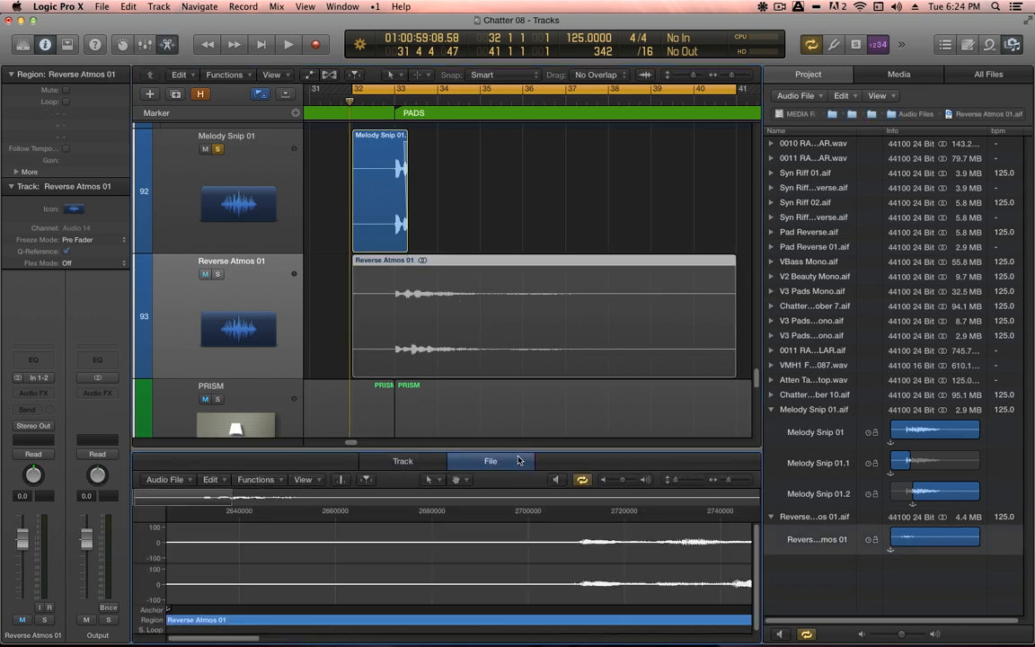
pyautogui.press('super+a')
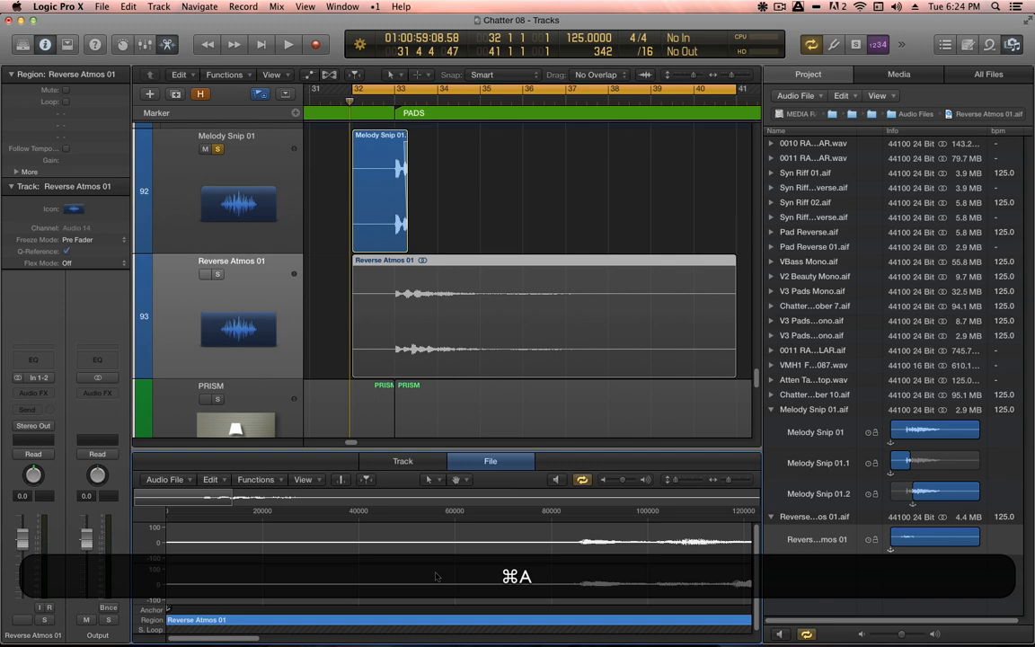
pyautogui.press('ctrl+super+n')
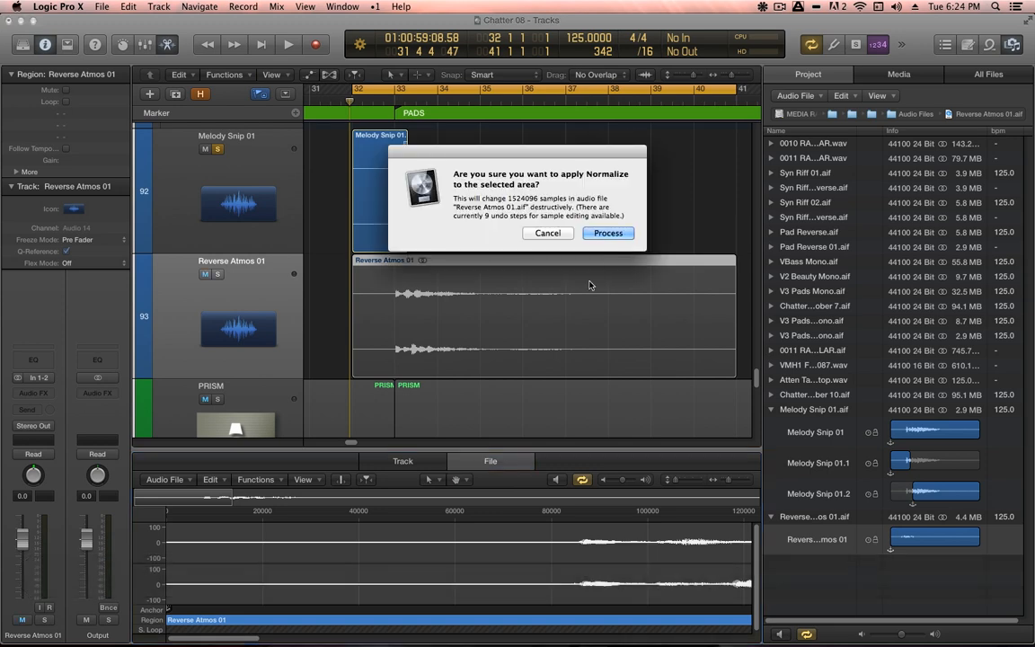
pyautogui.click(609, 233)
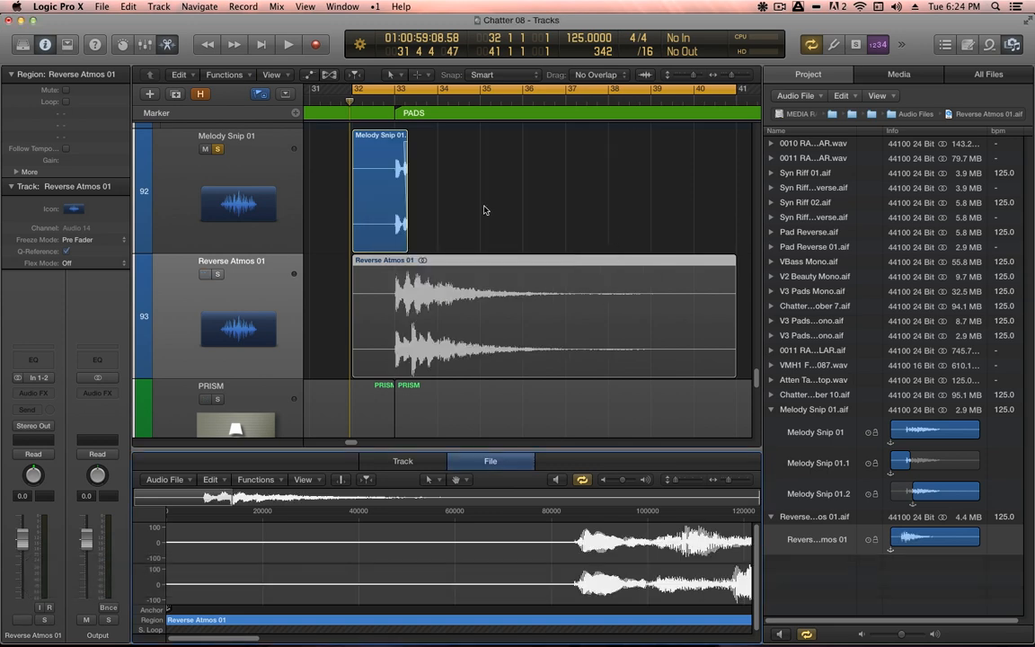
# - Select all of the Reverse Atmos 01 audio file and reverse it
pyautogui.click(451, 283)
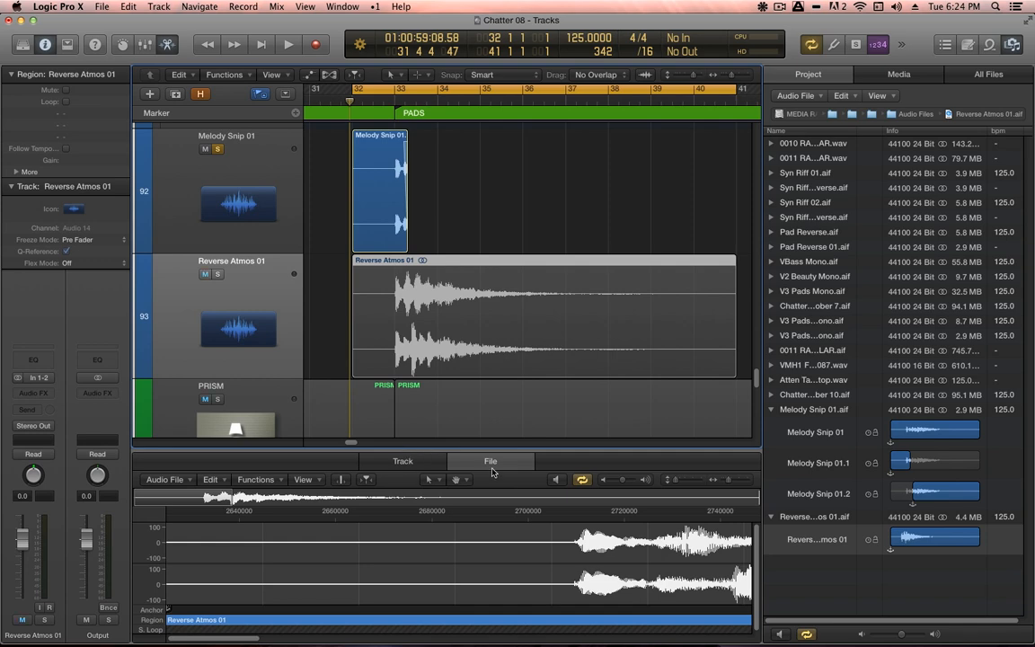
pyautogui.press('super+a')
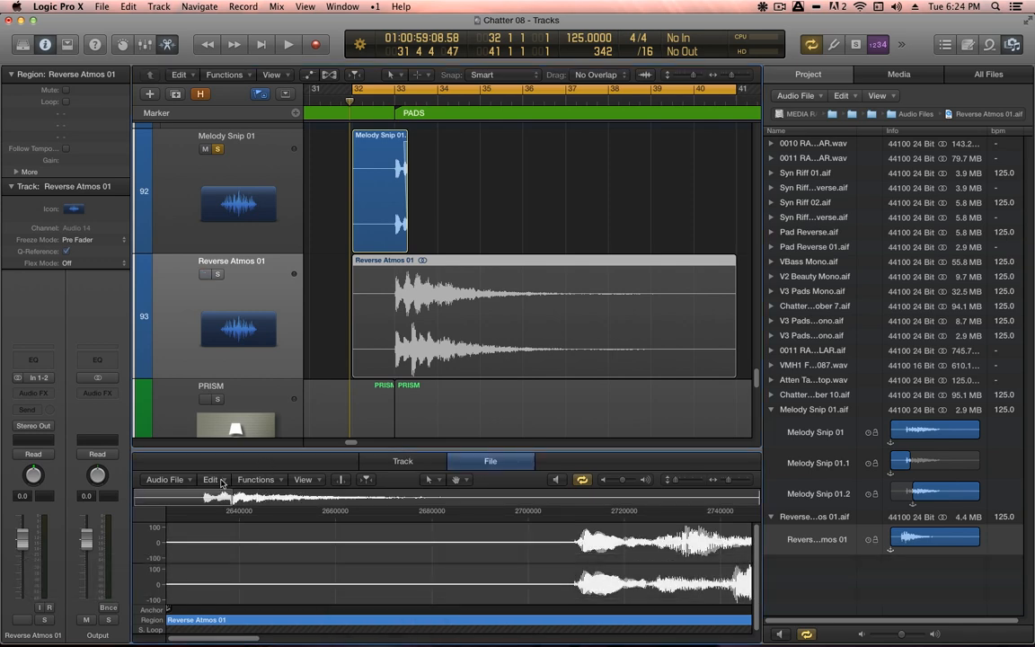
pyautogui.click(269, 480)
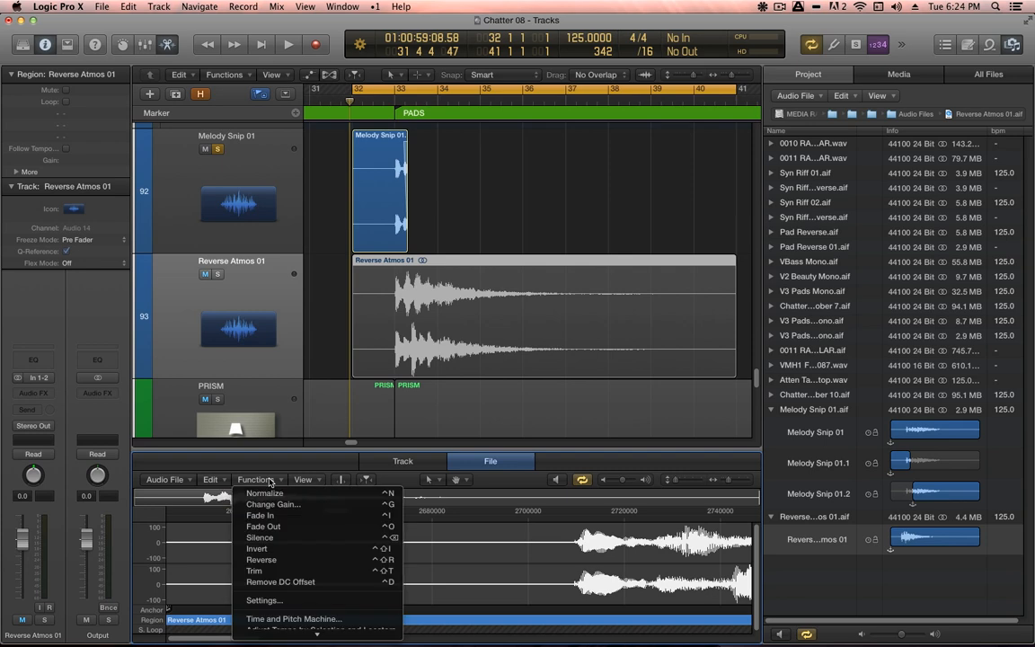
pyautogui.click(274, 560)
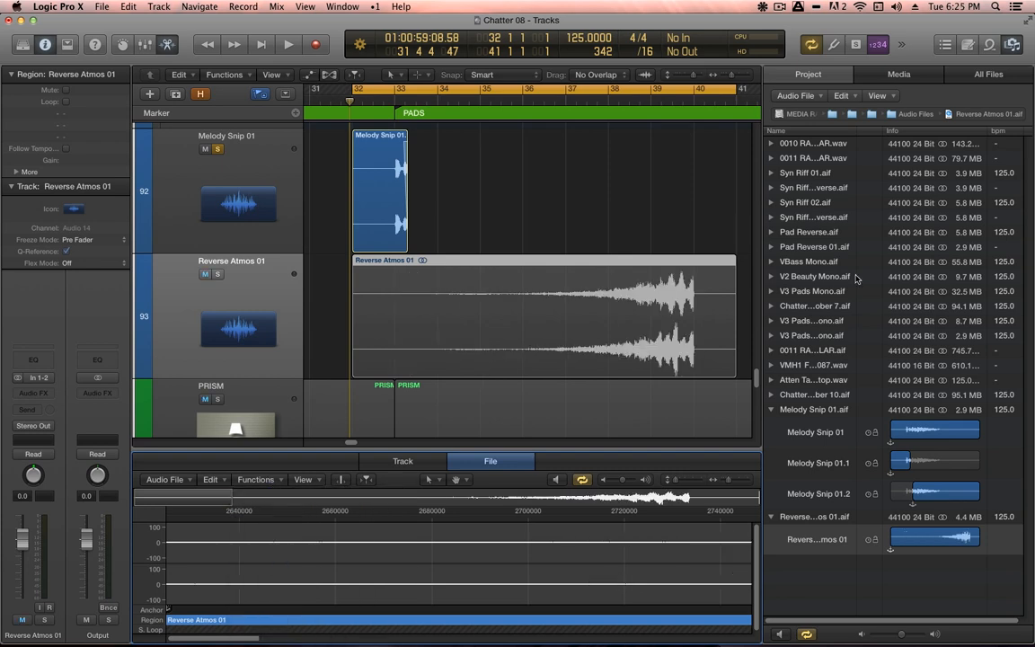
# - Trim the silence off the reversed region's end, start it at bar 33 and audition it soloed
pyautogui.click(573, 220)
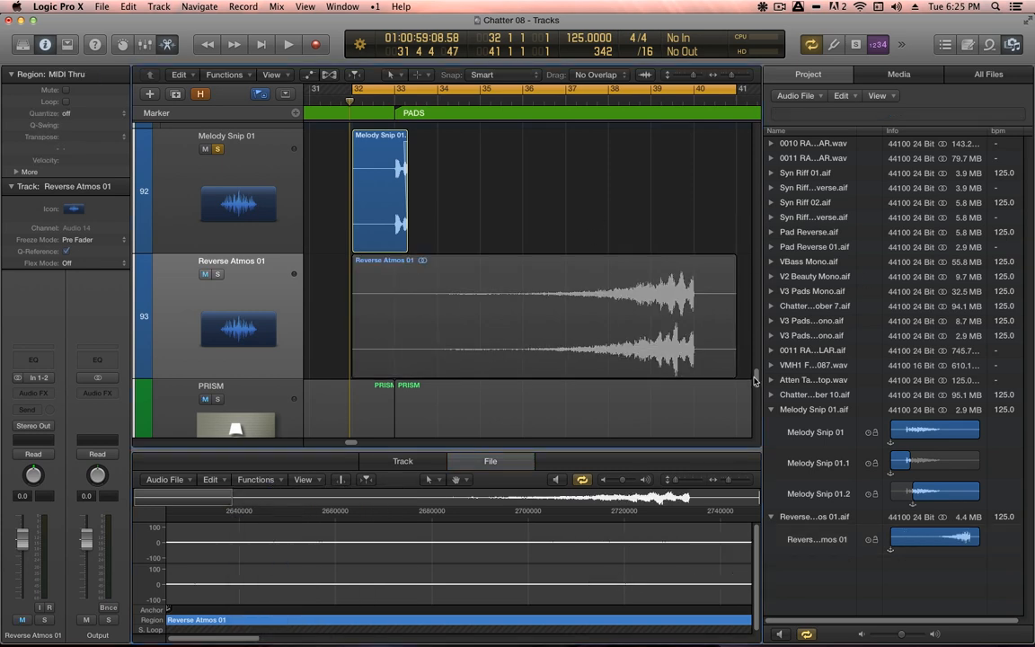
pyautogui.click(564, 260)
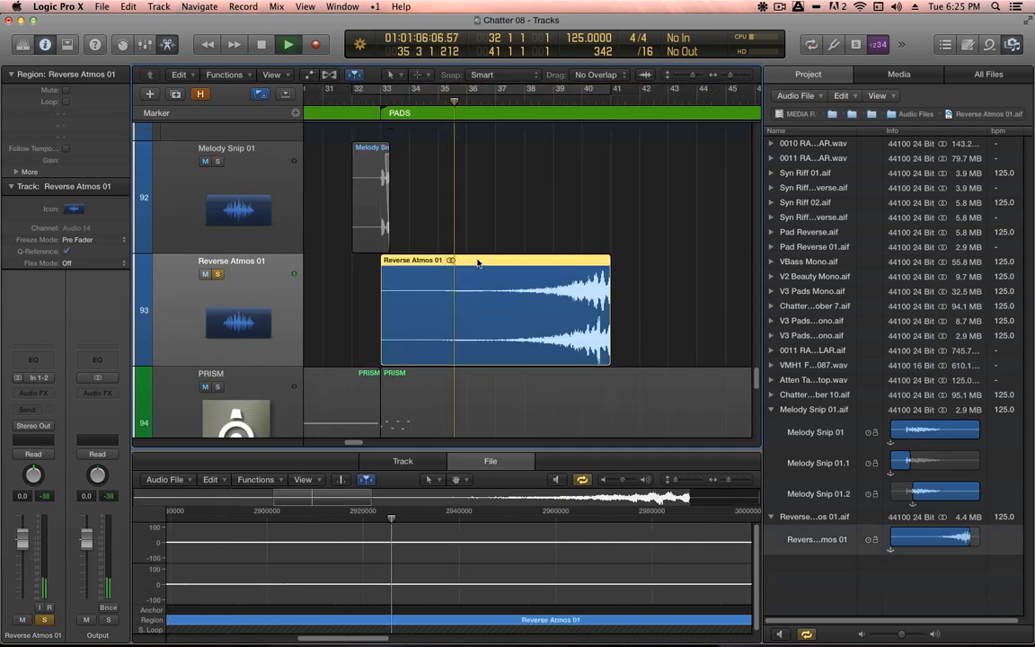
pyautogui.press('b')
pyautogui.press('b')
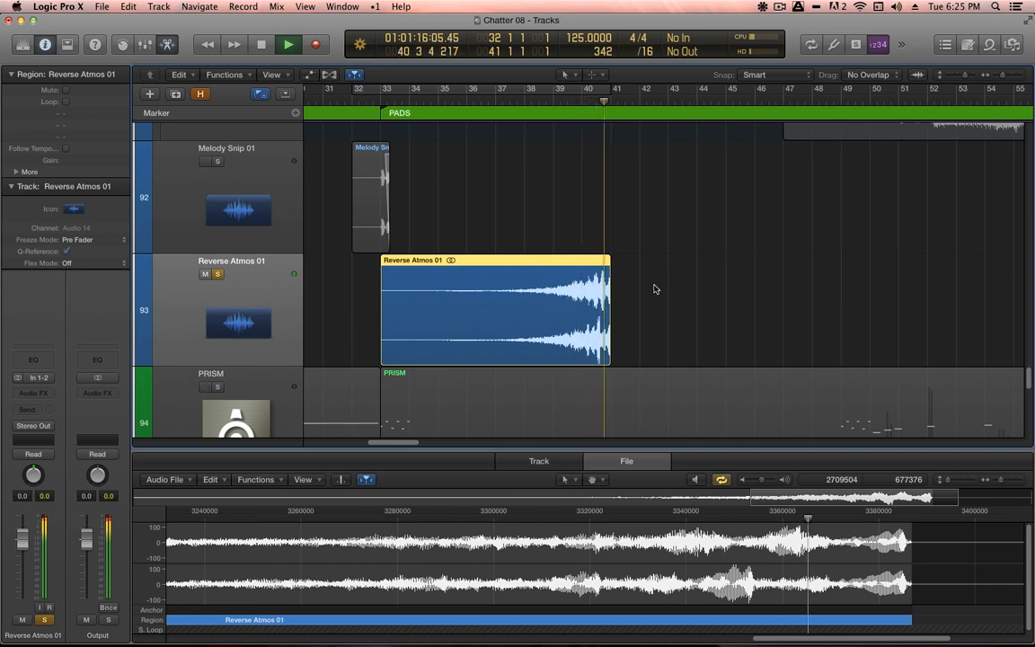
pyautogui.press('space')
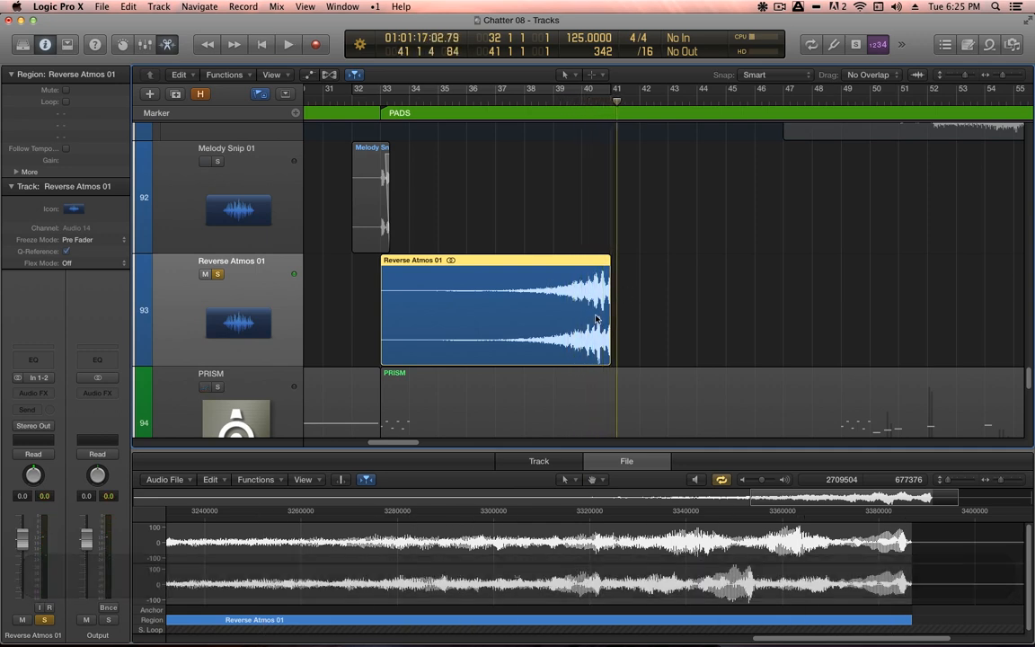
# - Select the original Melody Snip 01 region at bar 32 and leave solo mode off
pyautogui.scroll(-3, 596, 319)
pyautogui.press('s')
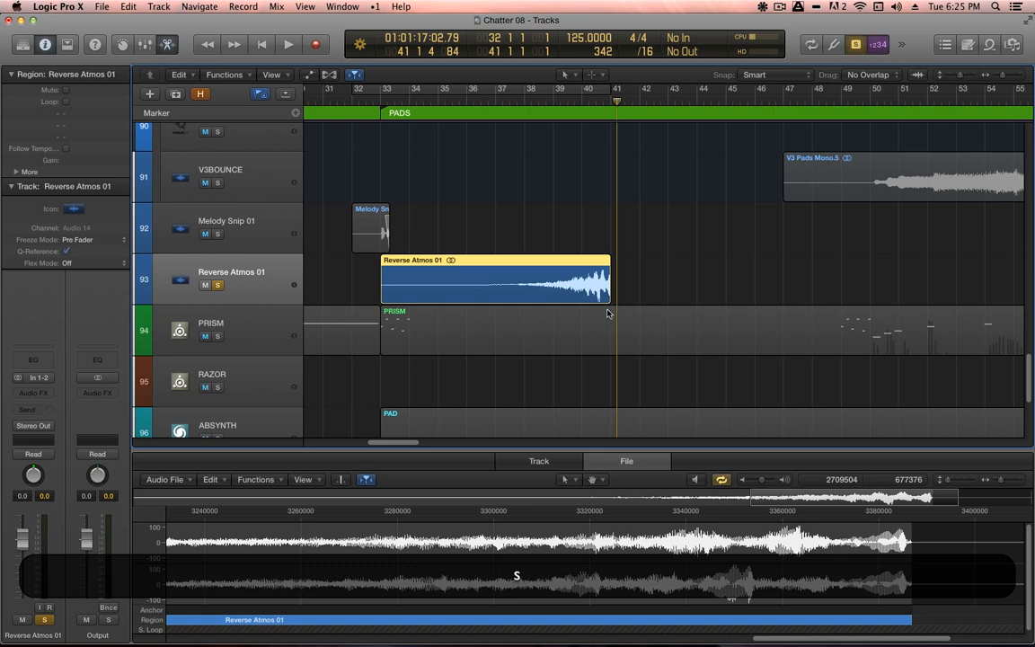
pyautogui.moveTo(476, 238); pyautogui.dragTo(351, 203)
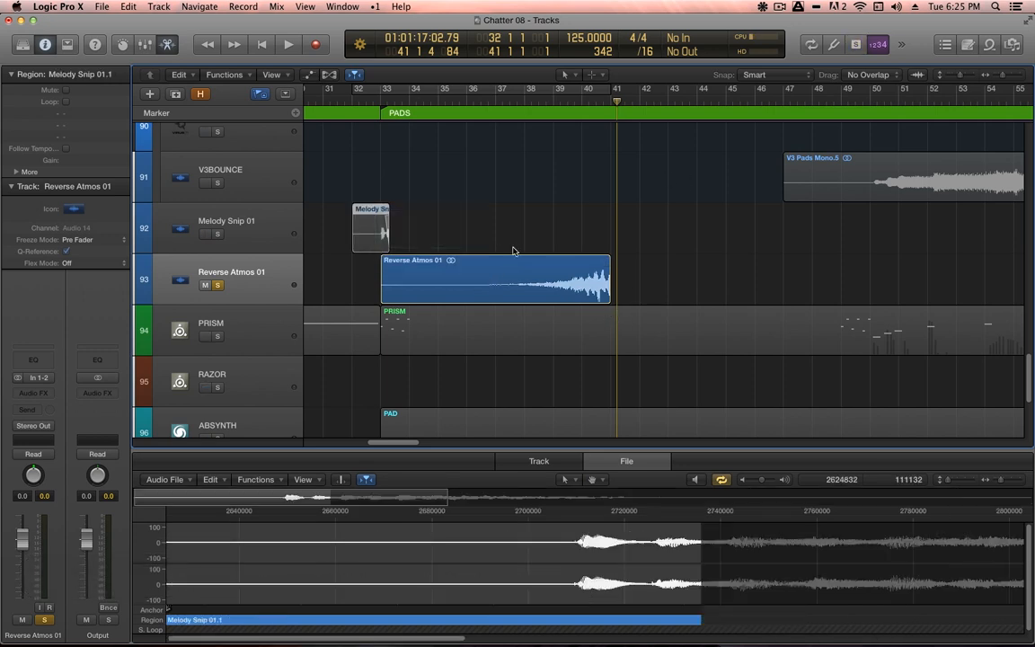
pyautogui.scroll(-5, 393, 307)
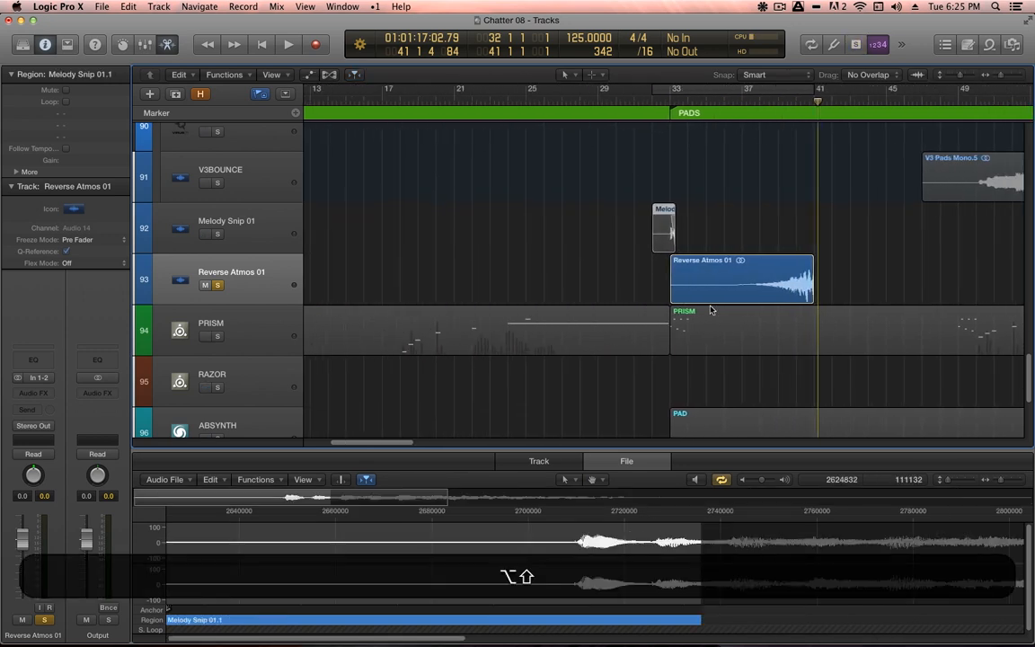
pyautogui.scroll(-3, 492, 357)
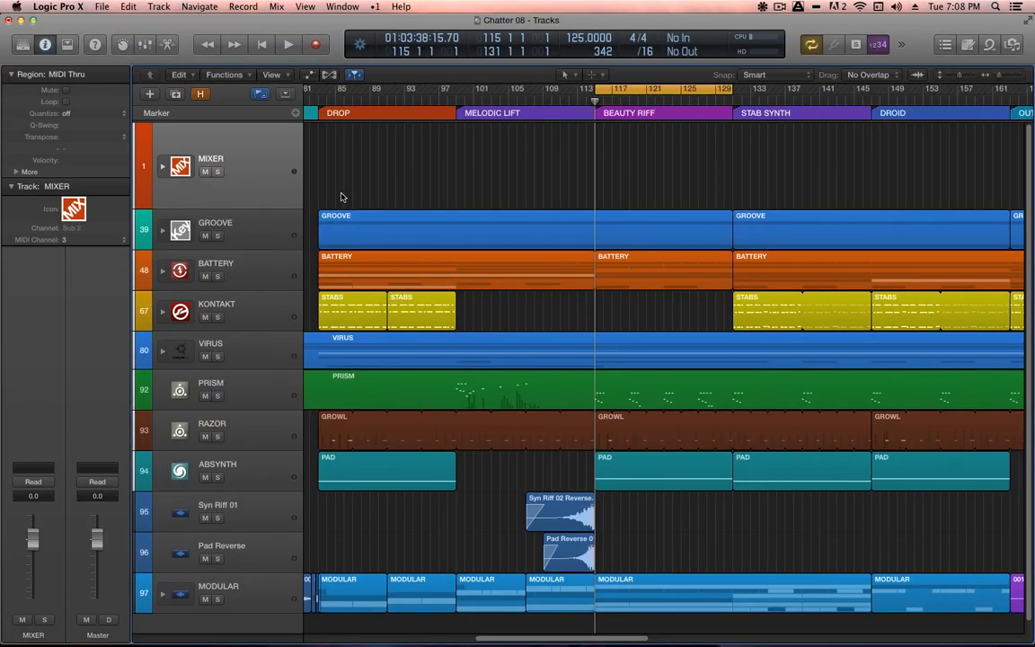
# - Expand the MIXER track stack and play the BEAUTY RIFF section while examining which mixer channels are active
pyautogui.click(163, 169)
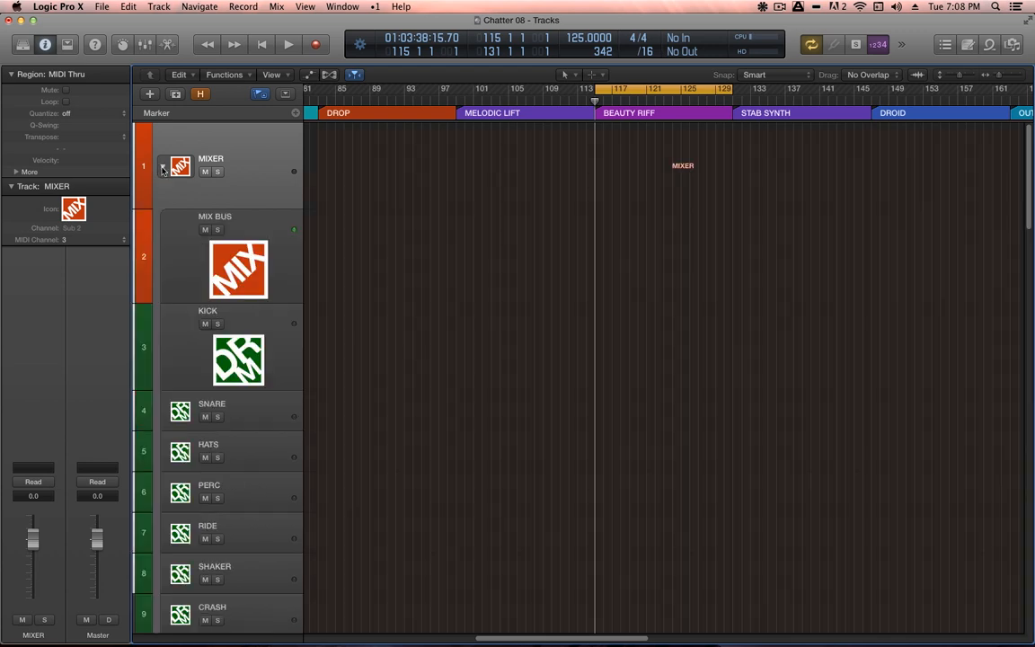
pyautogui.scroll(-5, 394, 315)
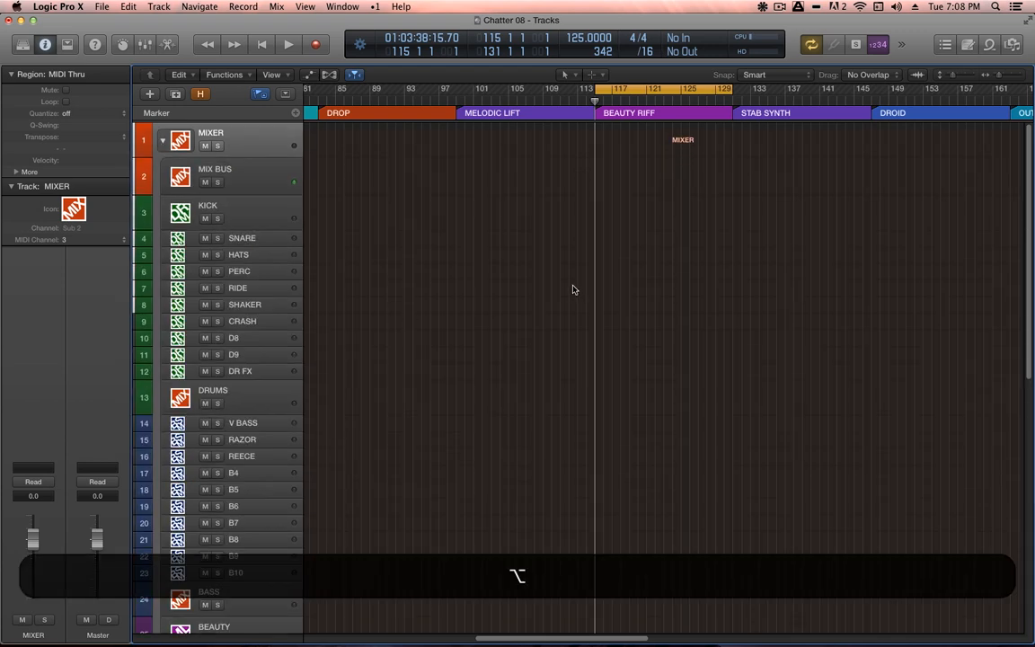
pyautogui.scroll(-15, 607, 278)
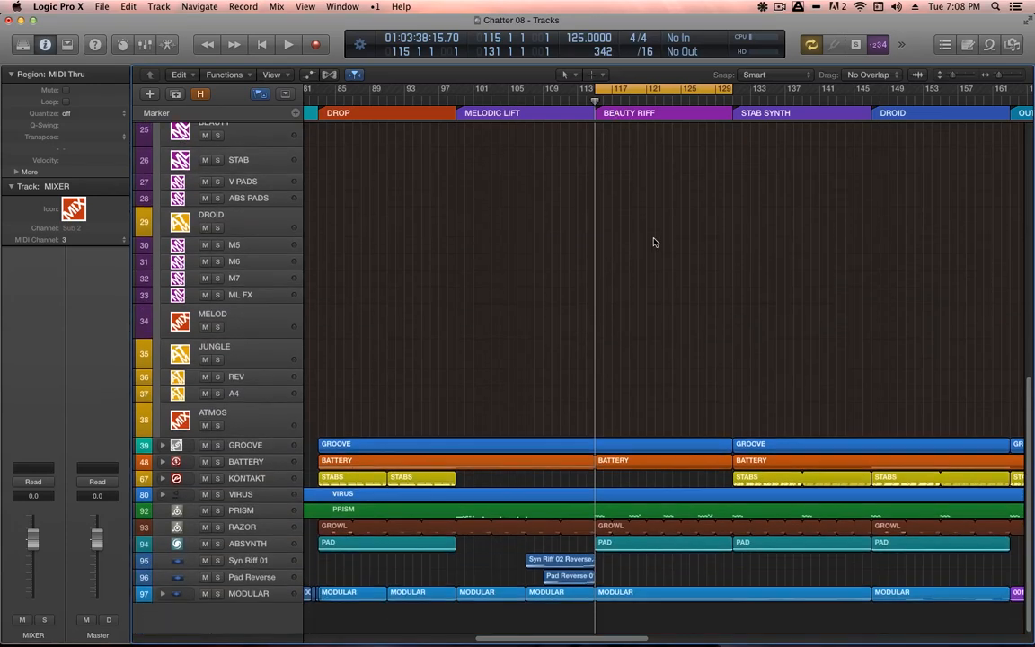
pyautogui.press('space')
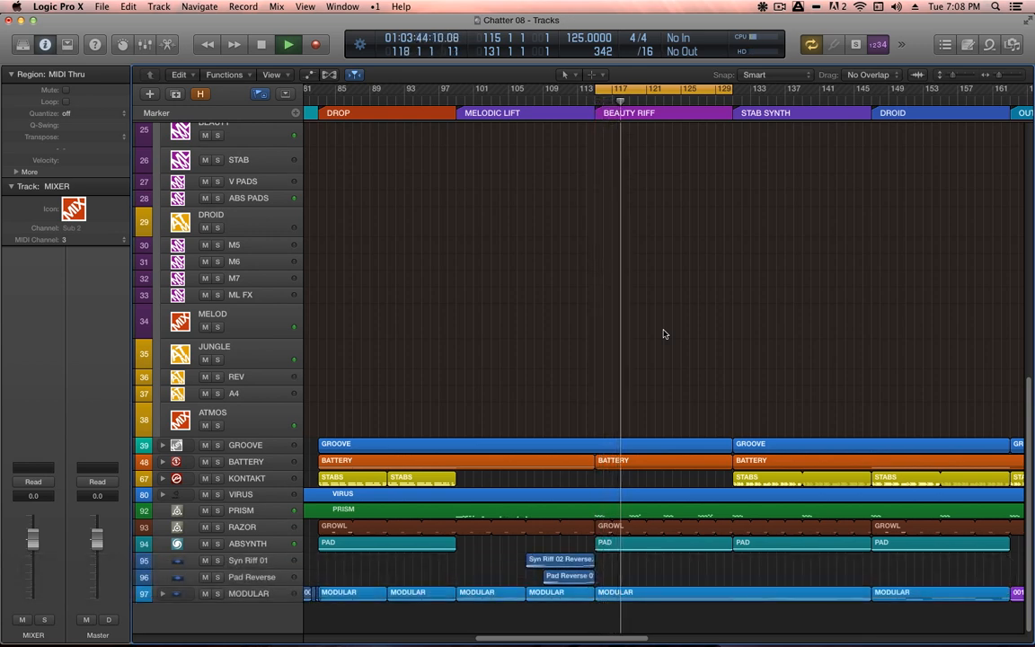
pyautogui.scroll(10, 480, 402)
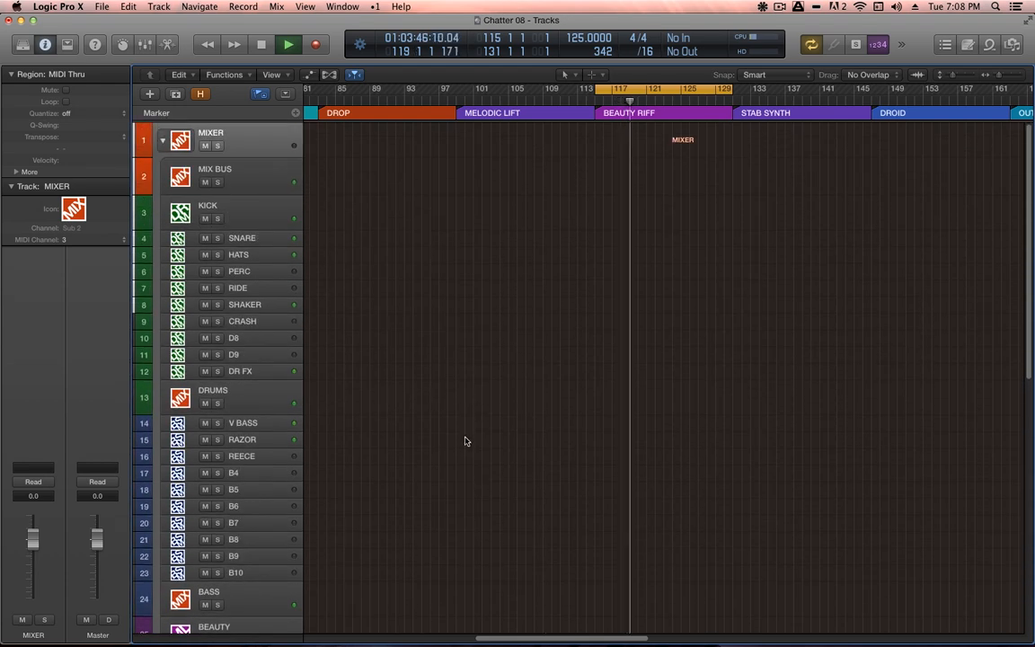
pyautogui.scroll(-10, 464, 440)
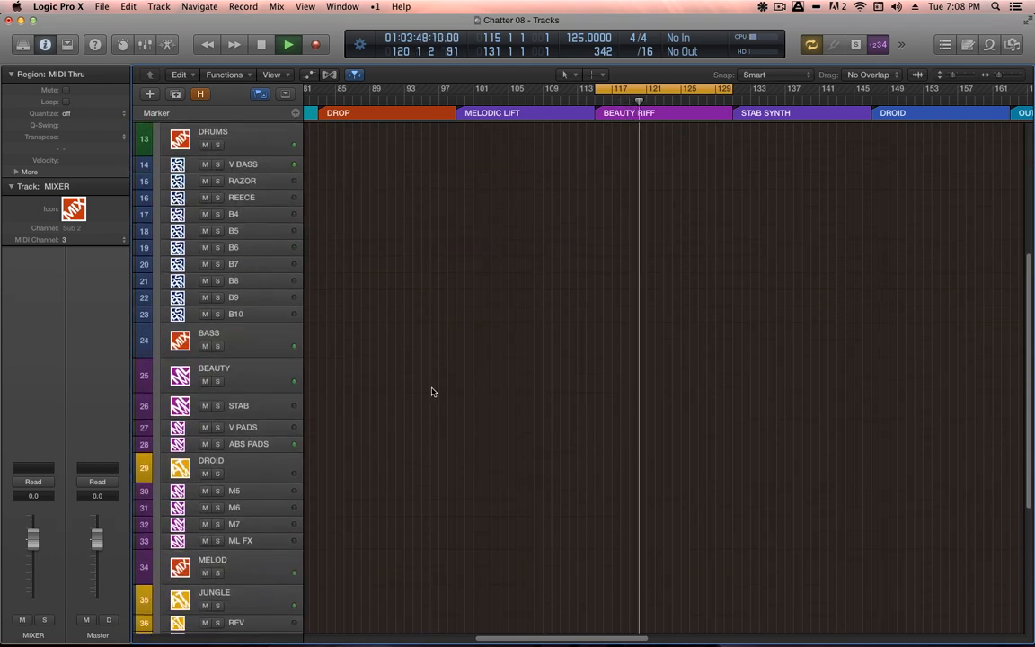
# - Solo the BEAUTY and ABS PADS mixer channels during playback of the BEAUTY RIFF section
pyautogui.click(242, 377)
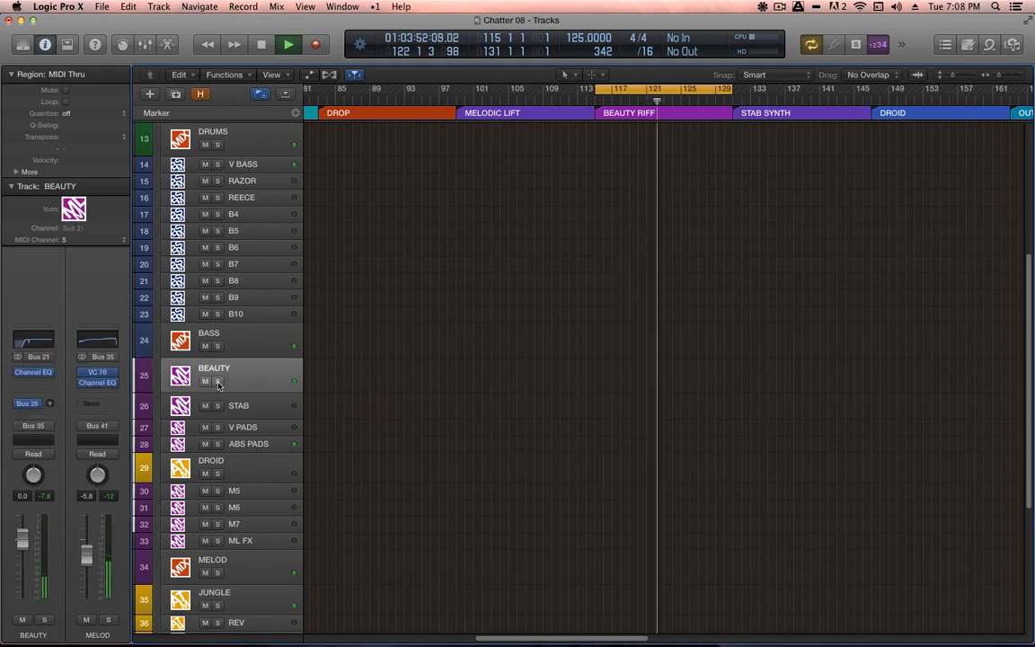
pyautogui.click(218, 382)
pyautogui.click(218, 444)
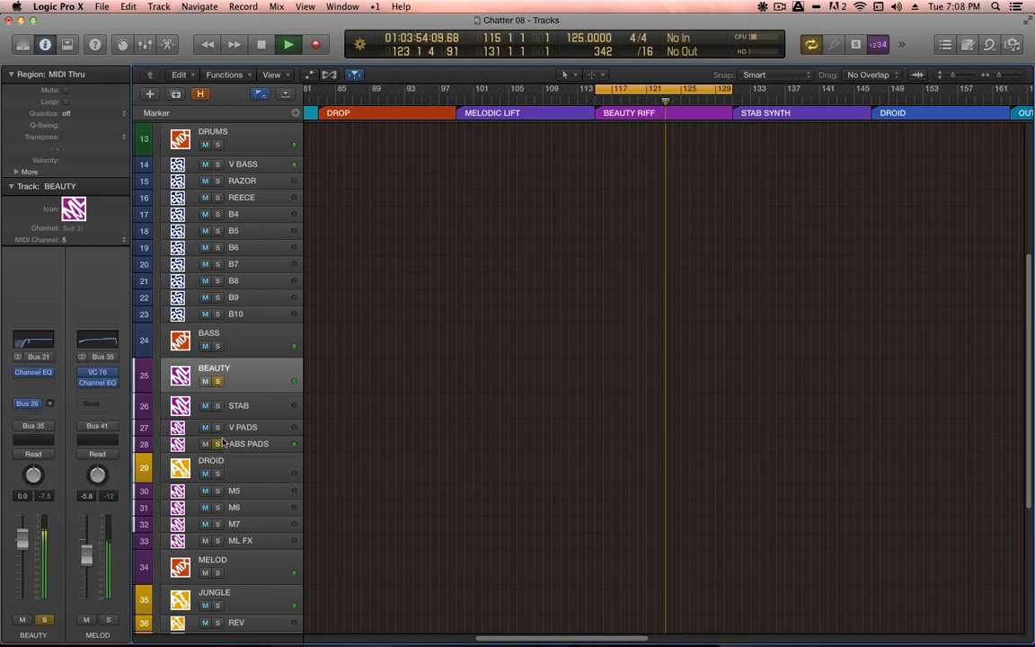
# - Solo the V PADS mixer channel alongside BEAUTY and ABS PADS during playback
pyautogui.click(218, 427)
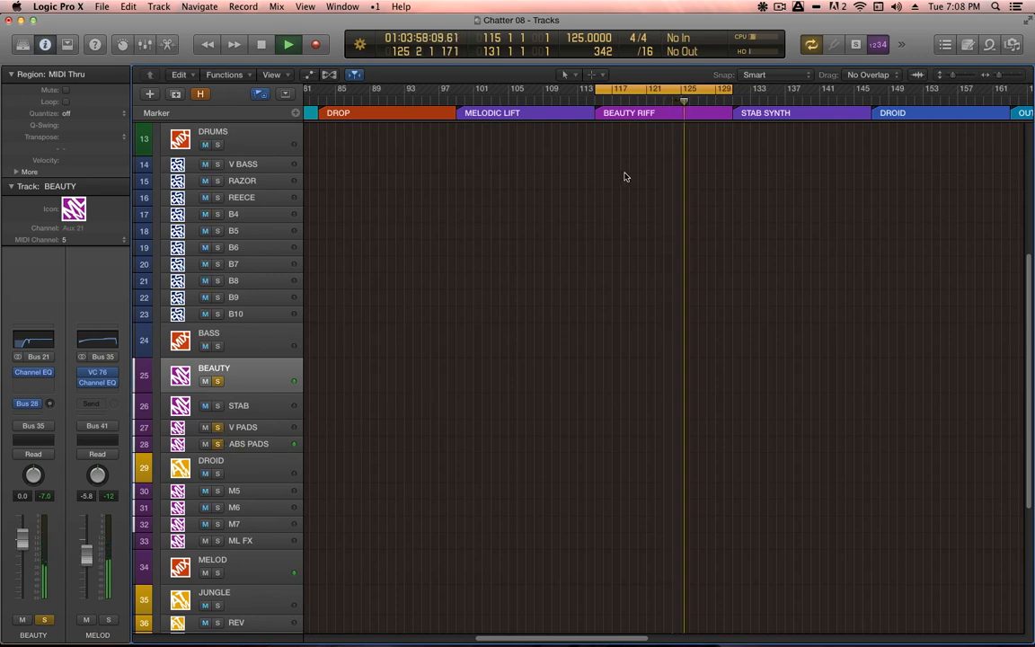
pyautogui.click(762, 6)
pyautogui.click(780, 44)
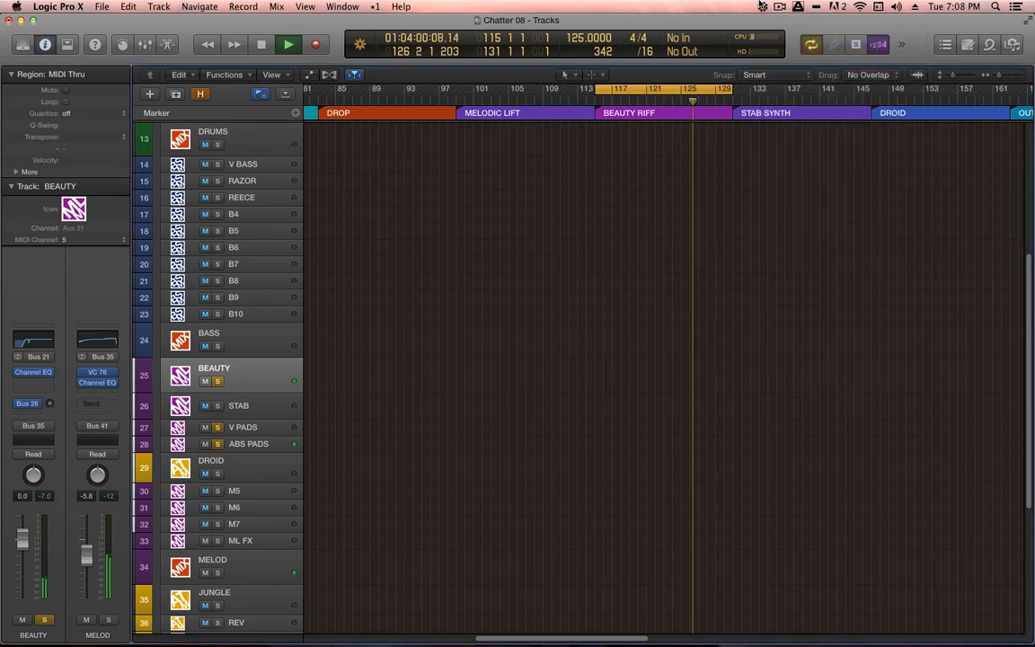
pyautogui.click(762, 6)
pyautogui.click(810, 160)
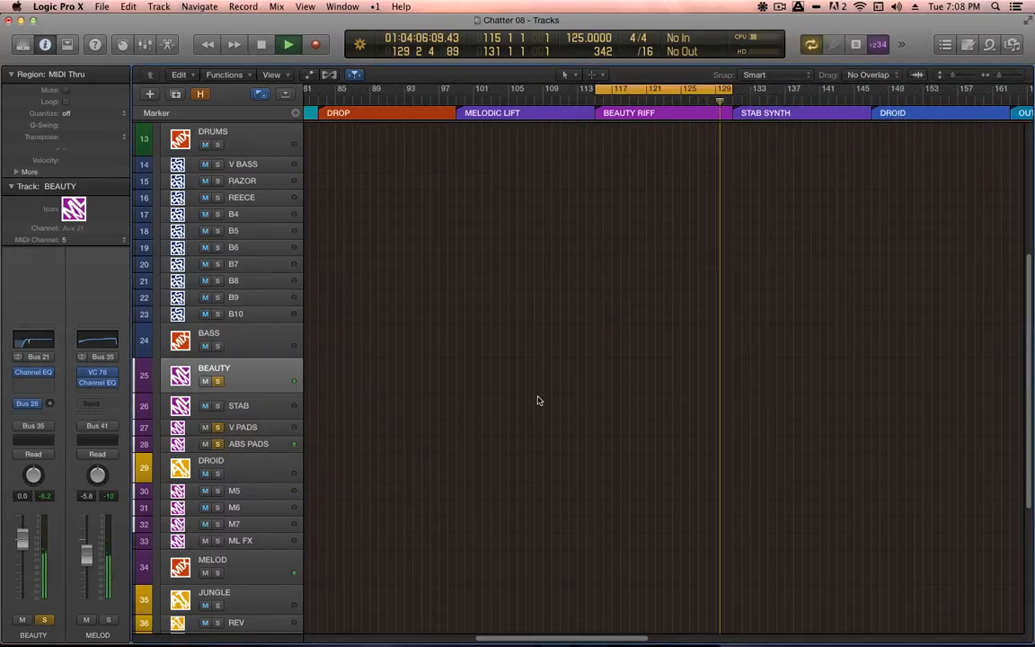
# - Stop playback and return to bar 115 with V PADS unsoloed, and select the ABS PADS mixer channel
pyautogui.press('space')
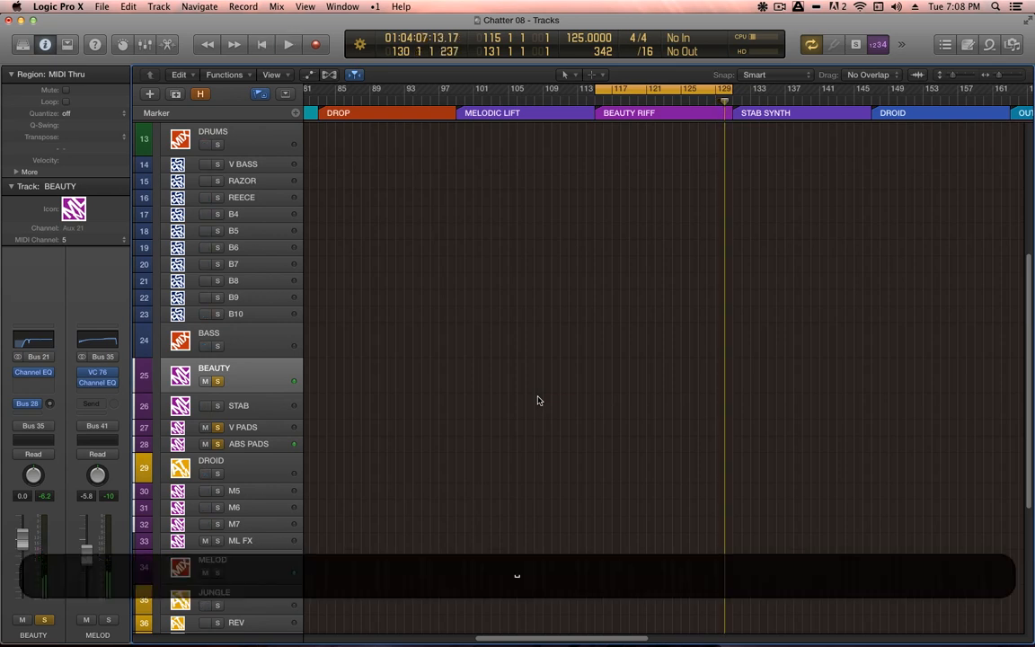
pyautogui.press('Return')
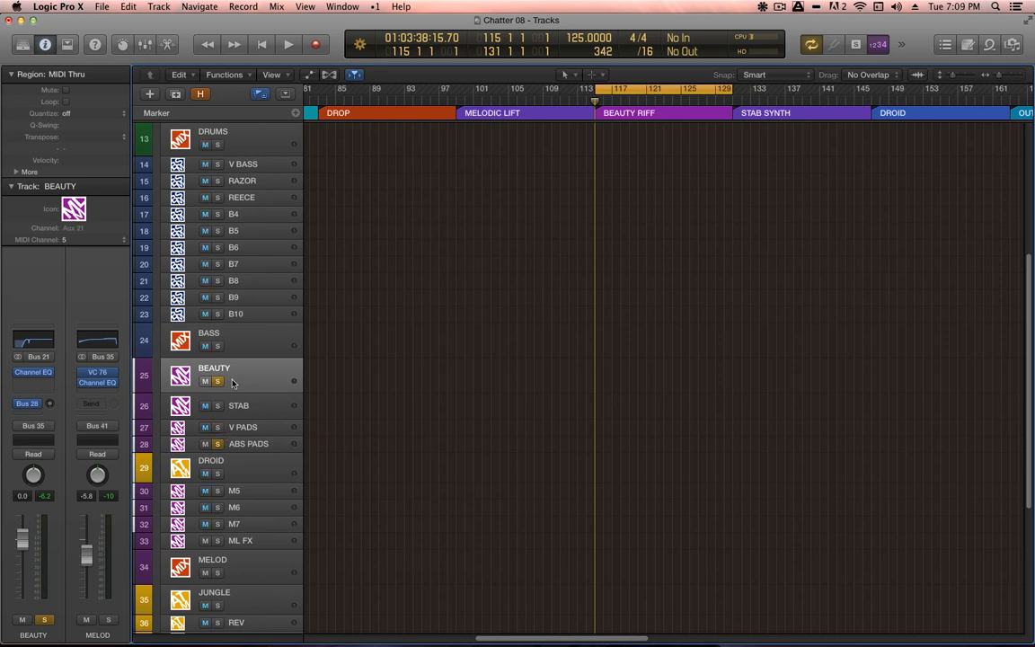
pyautogui.click(258, 448)
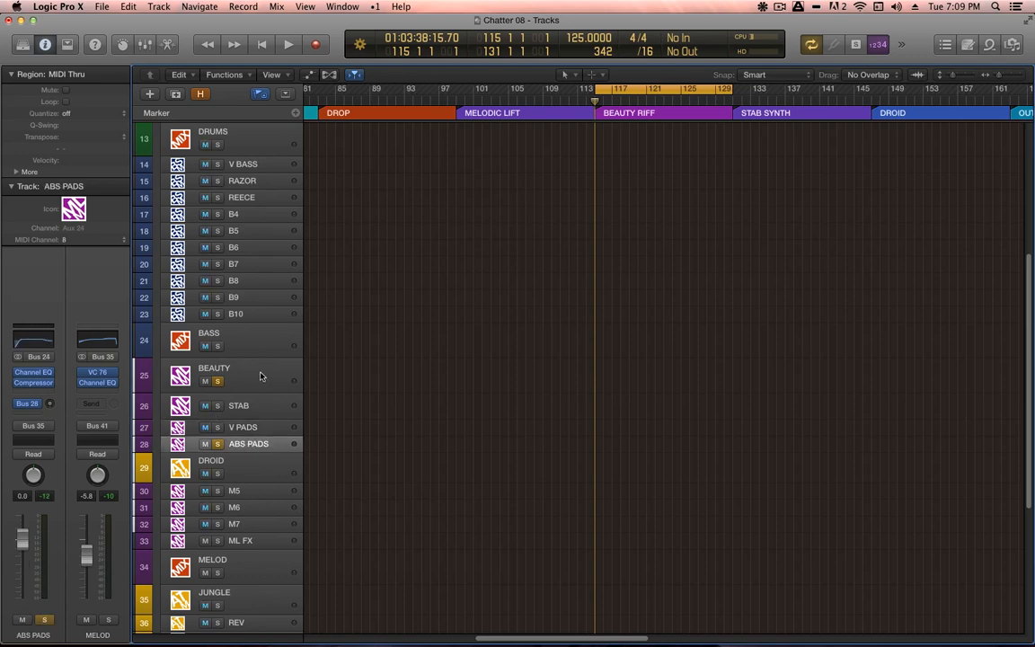
# - Audition the PRISM region in solo mode from the start of BEAUTY RIFF, leaving solo mode off
pyautogui.scroll(-10, 589, 422)
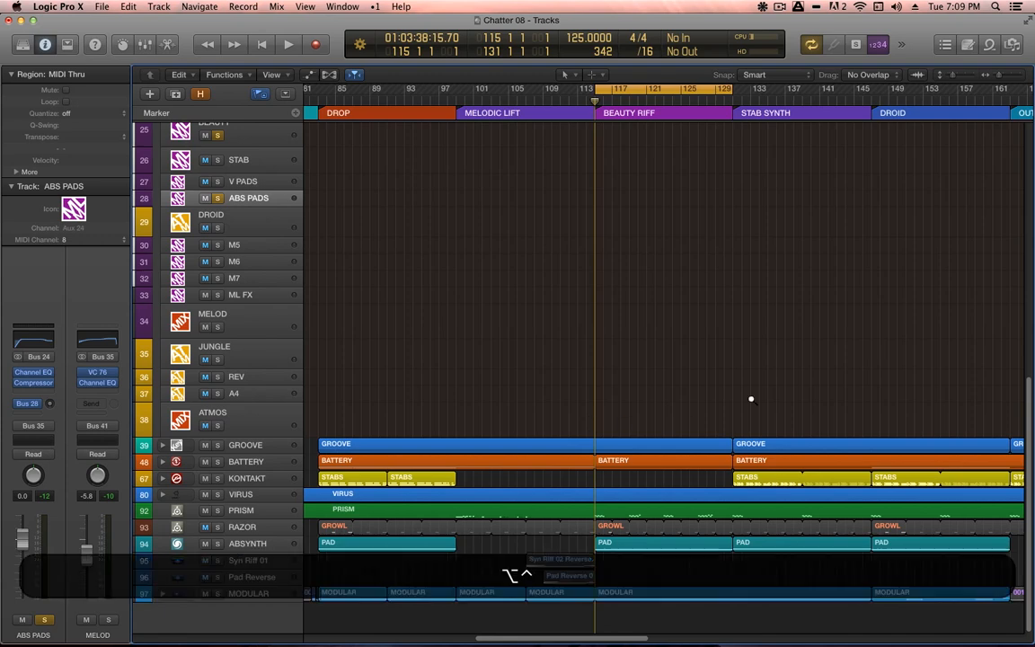
pyautogui.moveTo(749, 409); pyautogui.dragTo(531, 586)
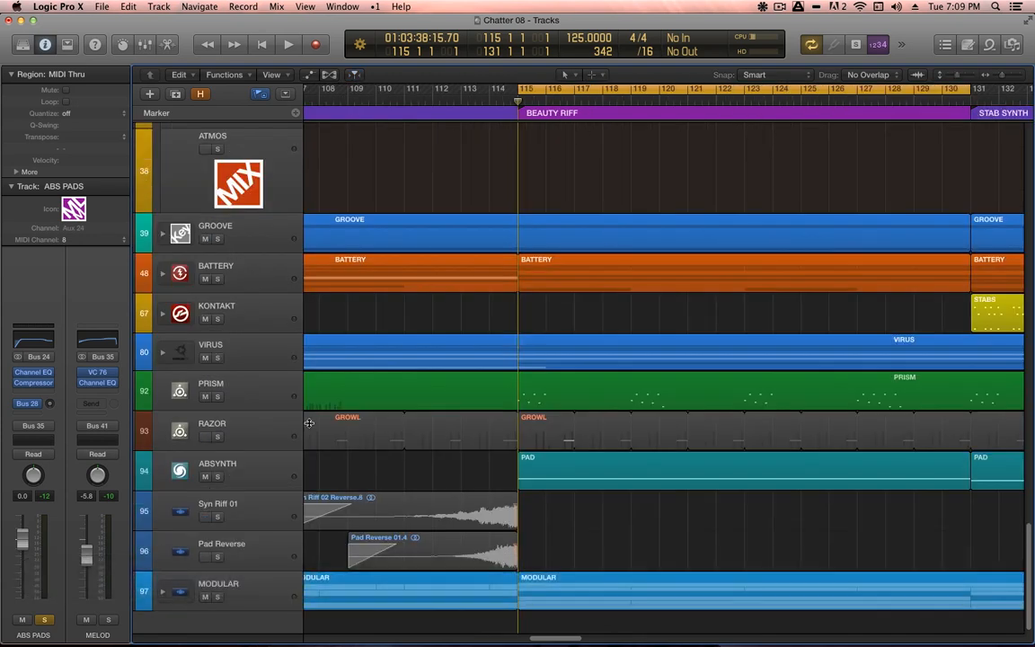
pyautogui.click(654, 399)
pyautogui.hotkey('ctrl', 's')
pyautogui.press('space')
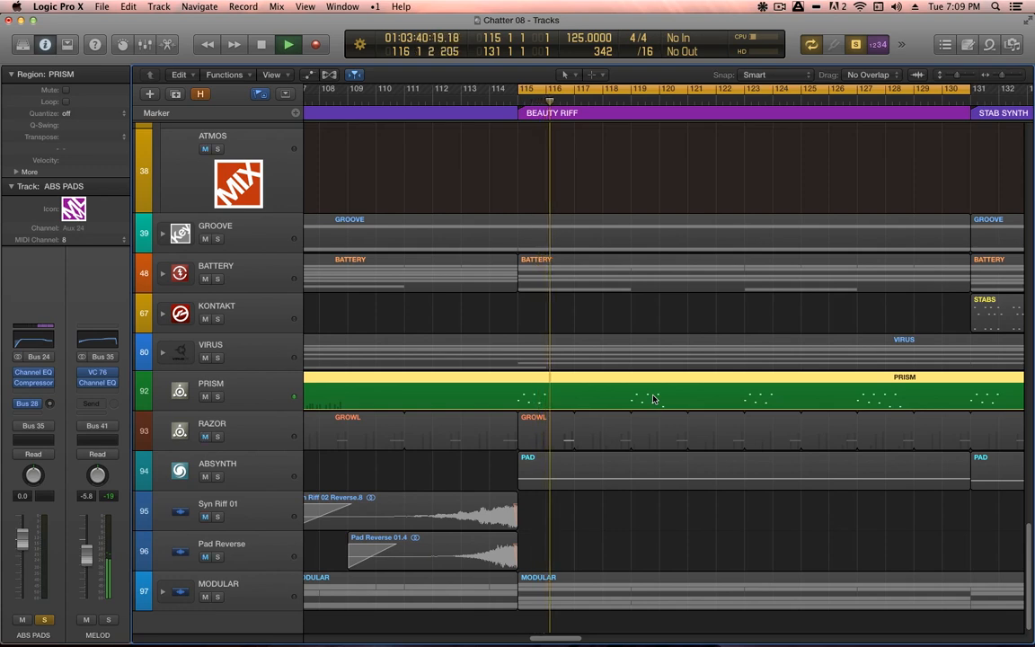
pyautogui.press('space')
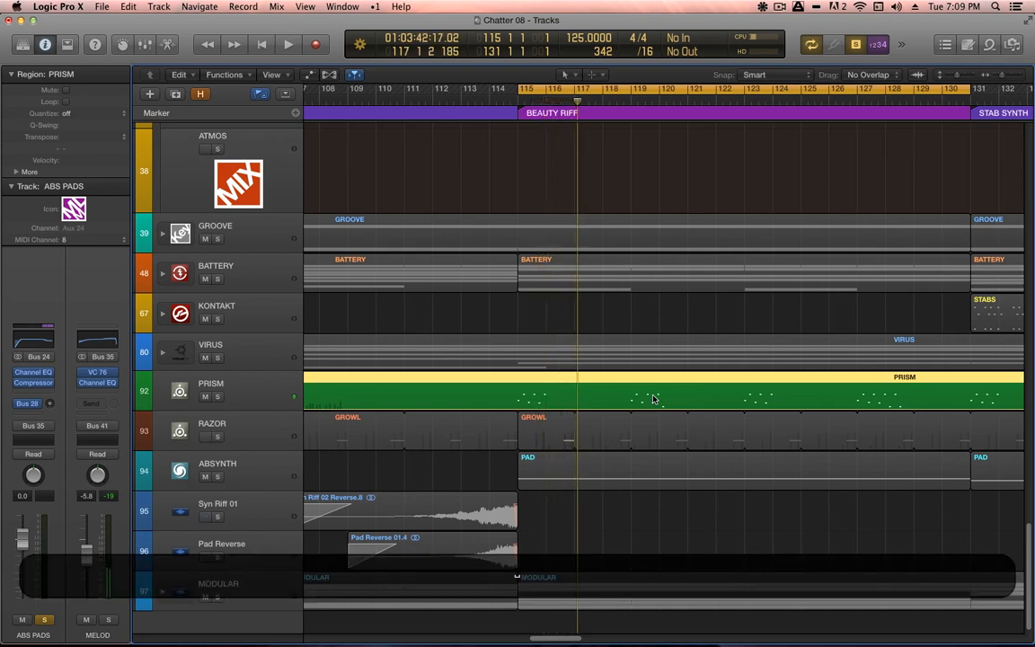
pyautogui.hotkey('ctrl', 's')
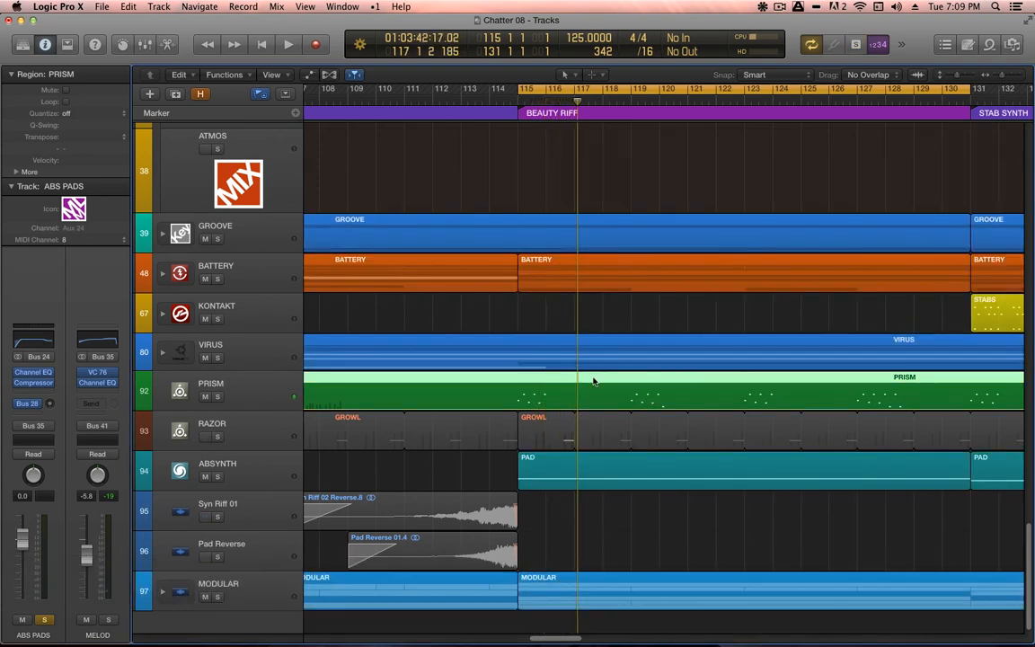
# - Open the Compressor on the ABS PADS channel and move its window clear of the track headers
pyautogui.keyDown('alt'); pyautogui.scroll(-5, 585, 403); pyautogui.keyUp('alt')
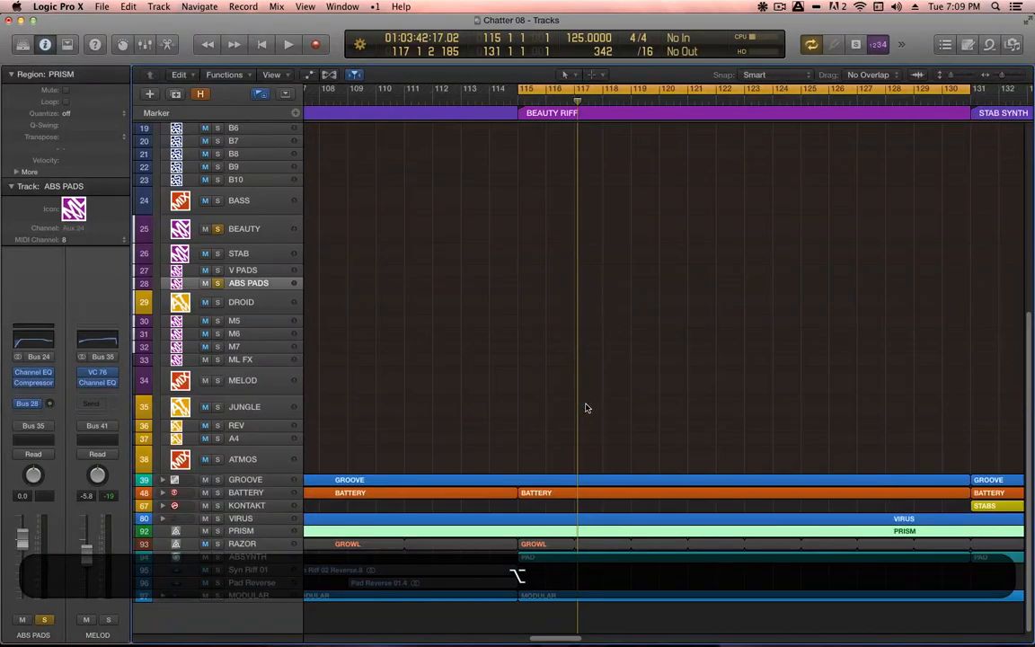
pyautogui.scroll(3, 491, 393)
pyautogui.click(268, 302)
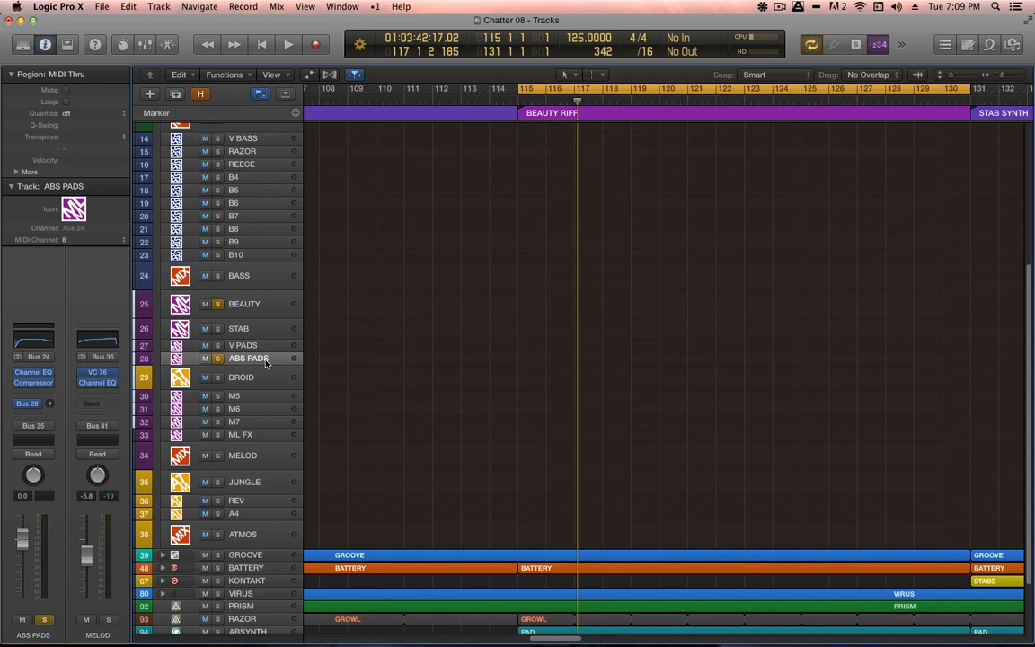
pyautogui.click(34, 387)
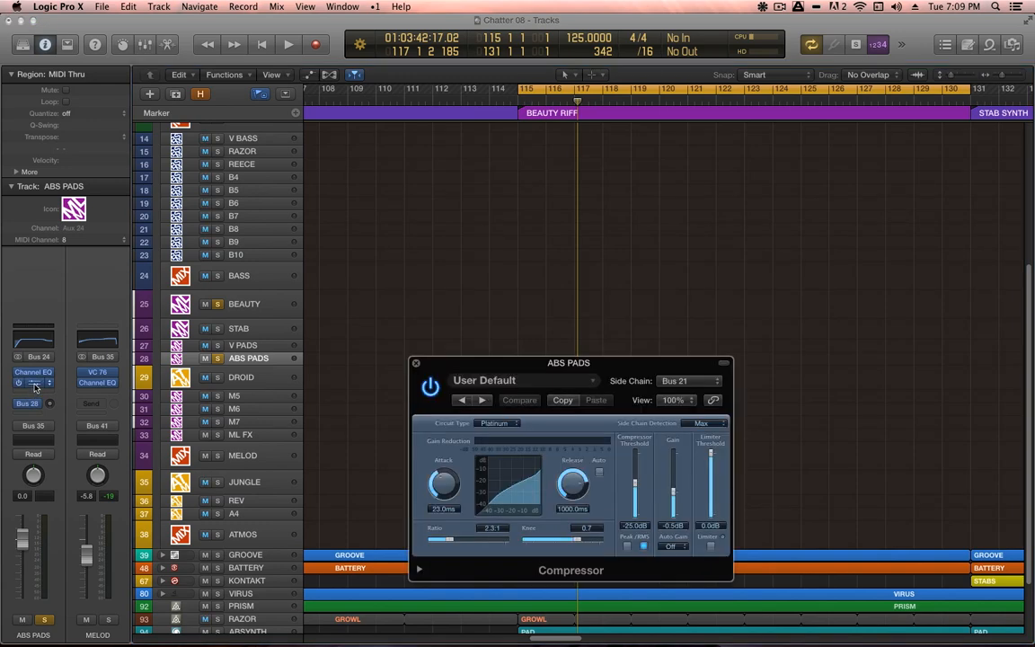
pyautogui.moveTo(589, 364); pyautogui.dragTo(762, 209)
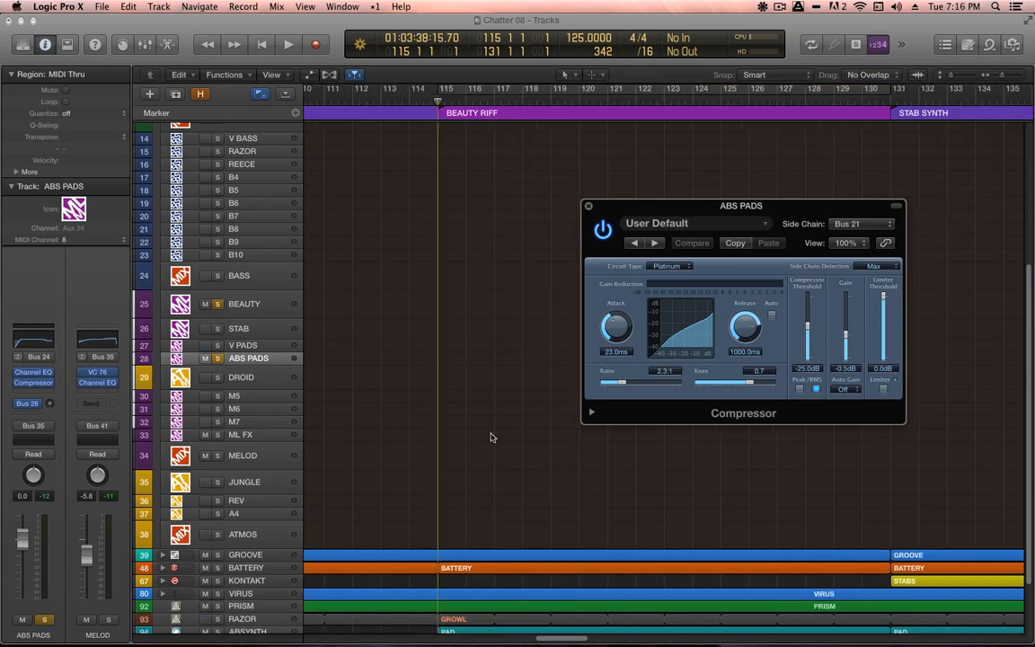
# - Play the BEAUTY RIFF section while examining the ABS PADS Compressor's gain reduction and extended parameters
pyautogui.press('space')
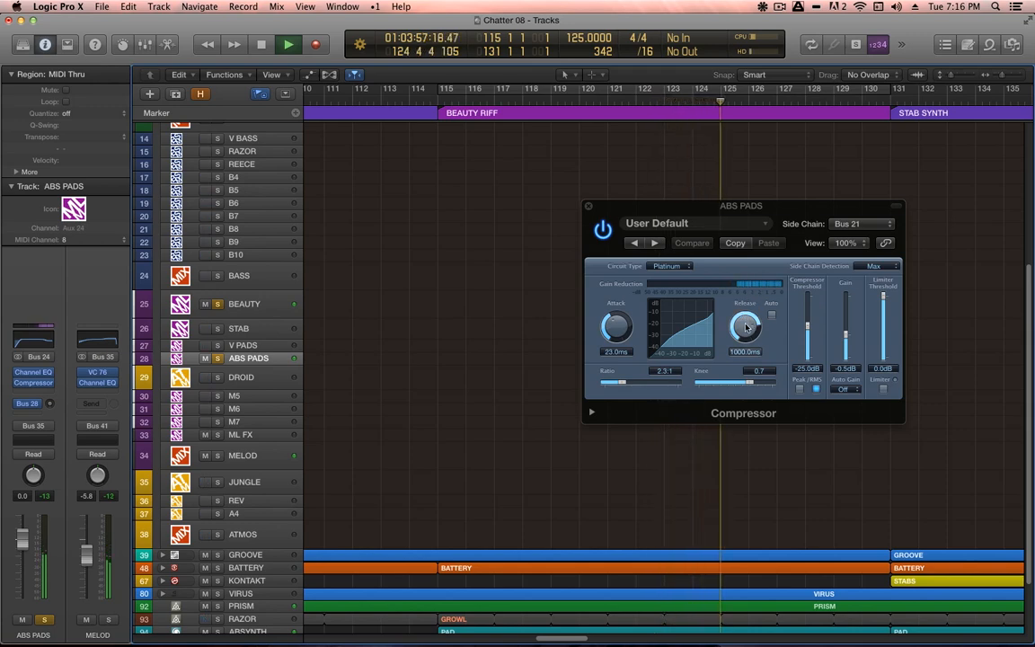
pyautogui.click(591, 413)
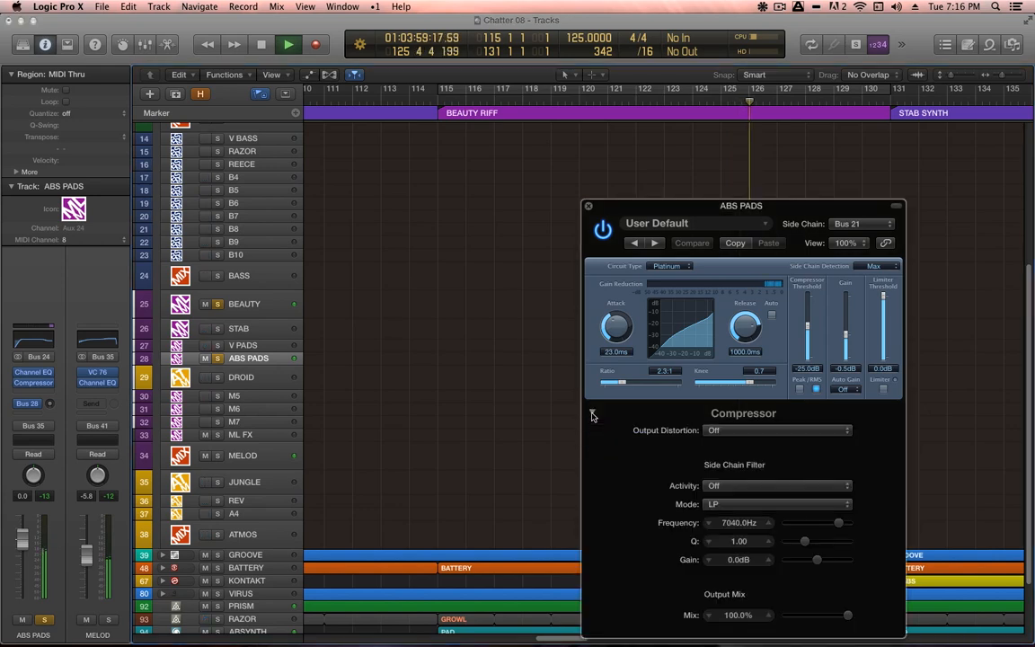
pyautogui.click(591, 413)
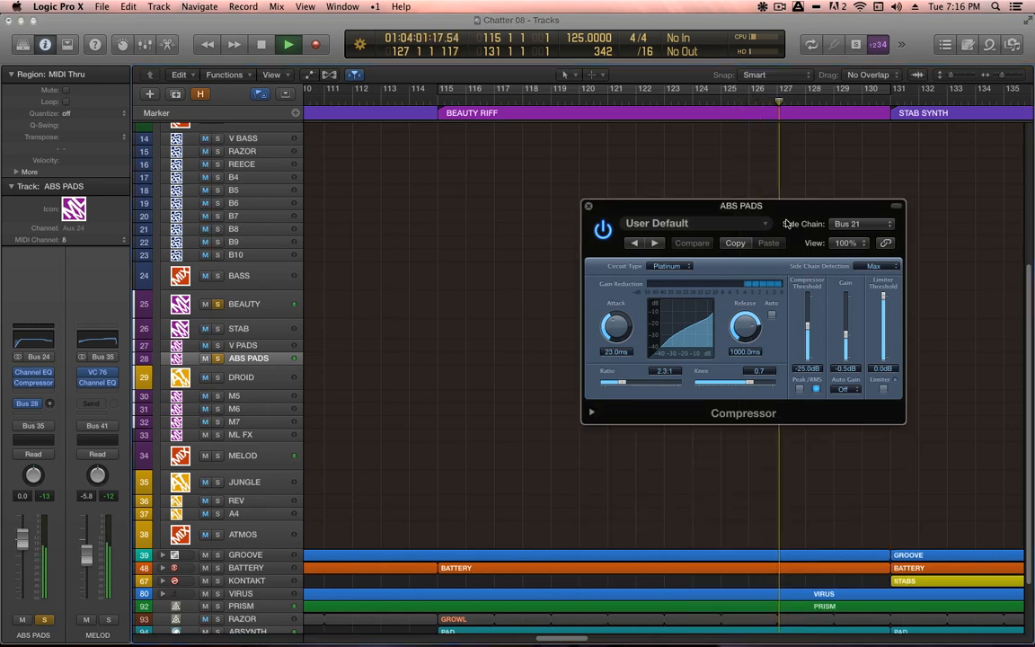
# - Clear the solo from all mixer channels while playback continues
pyautogui.click(217, 359)
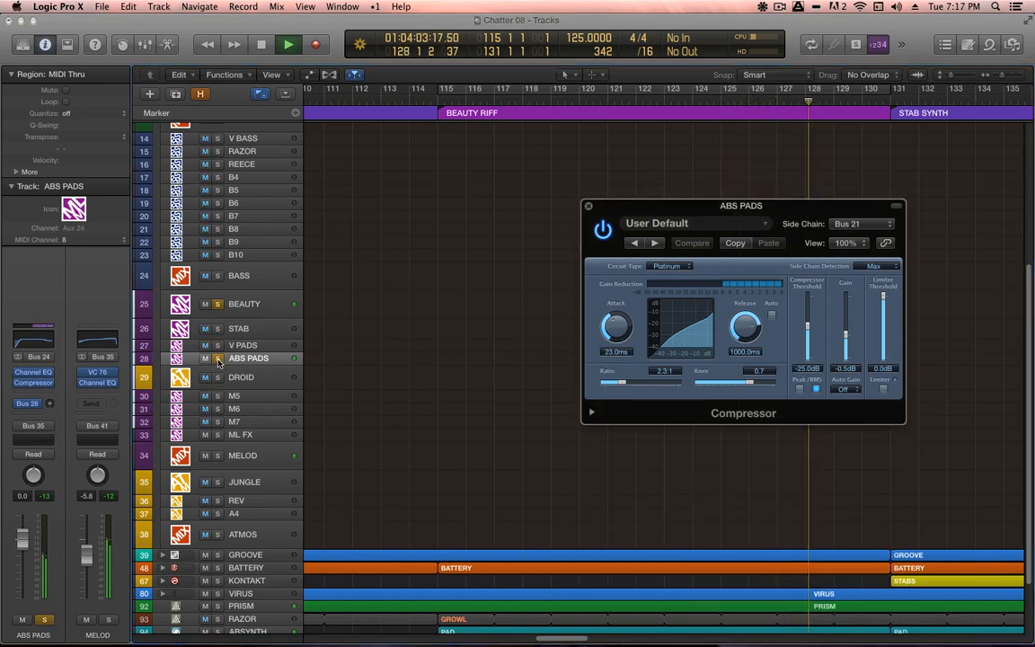
pyautogui.press('alt')
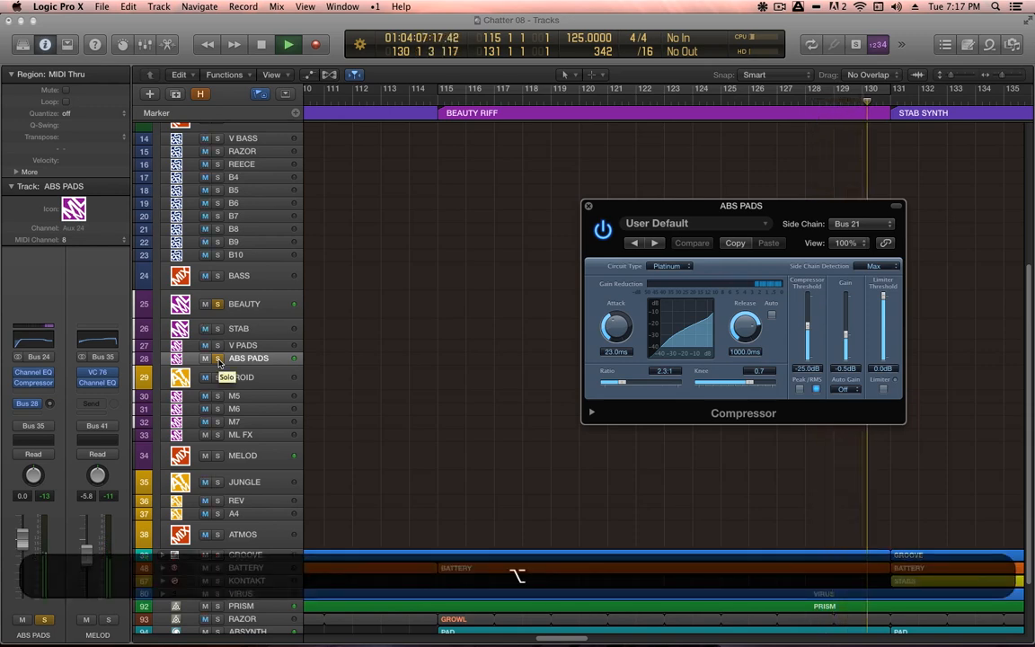
pyautogui.keyDown('alt'); pyautogui.click(218, 359); pyautogui.keyUp('alt')
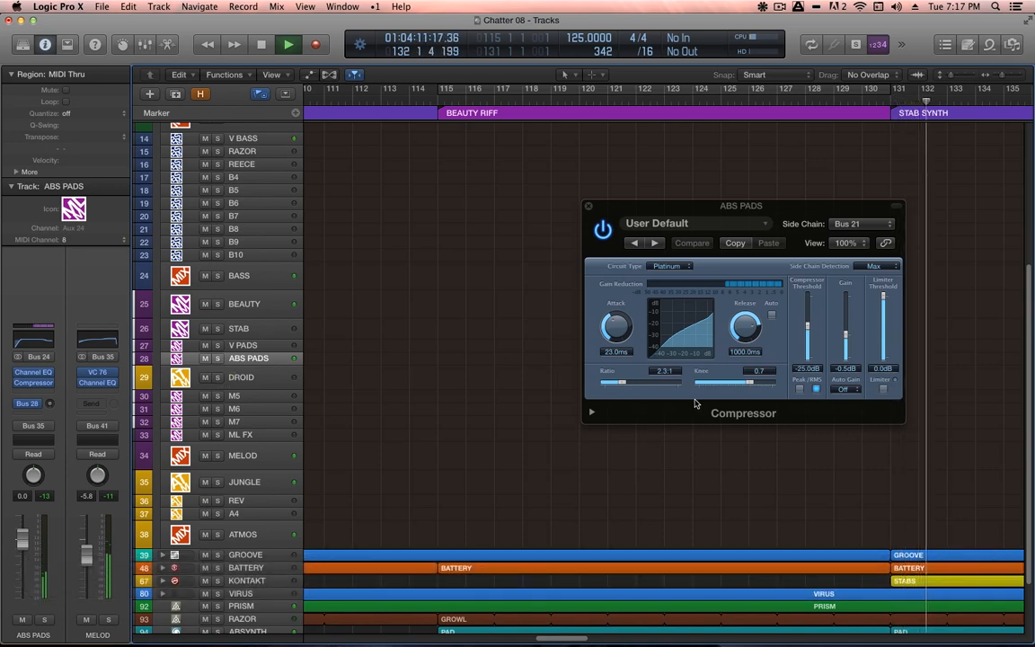
# - Expand all track stacks and fit the whole arrangement in view with the Compressor window hidden and nothing selected
pyautogui.press('shift')
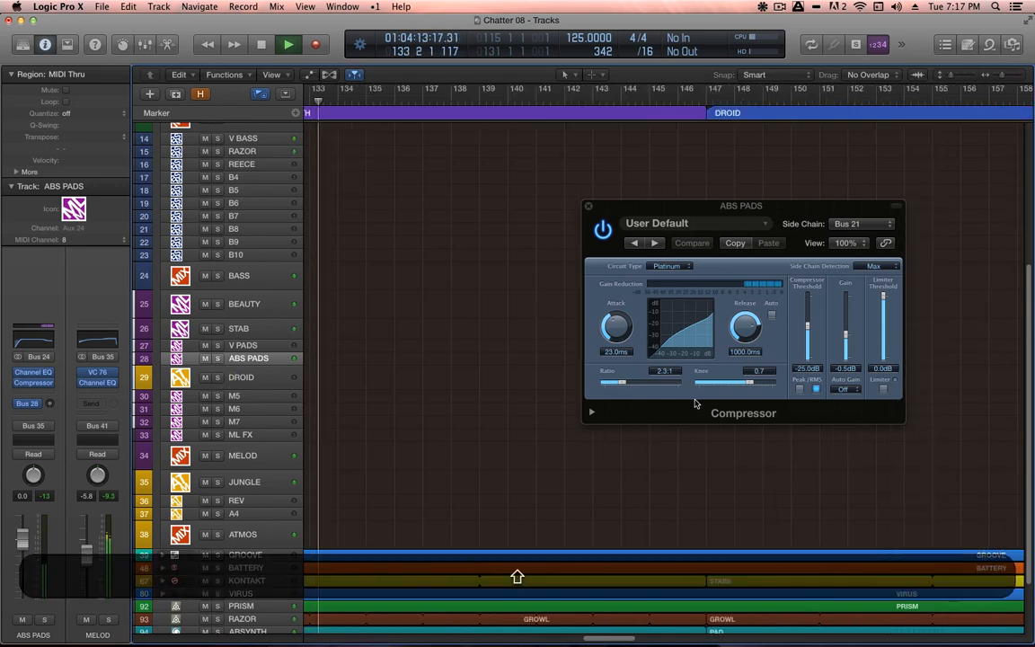
pyautogui.scroll(-4, 468, 440)
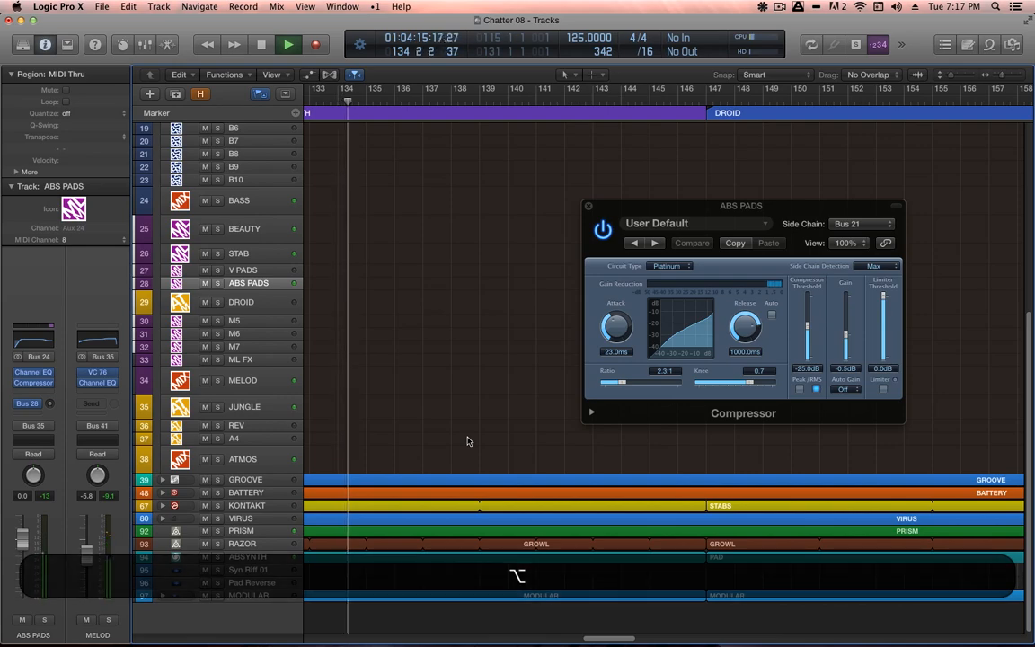
pyautogui.keyDown('alt'); pyautogui.click(164, 482); pyautogui.keyUp('alt')
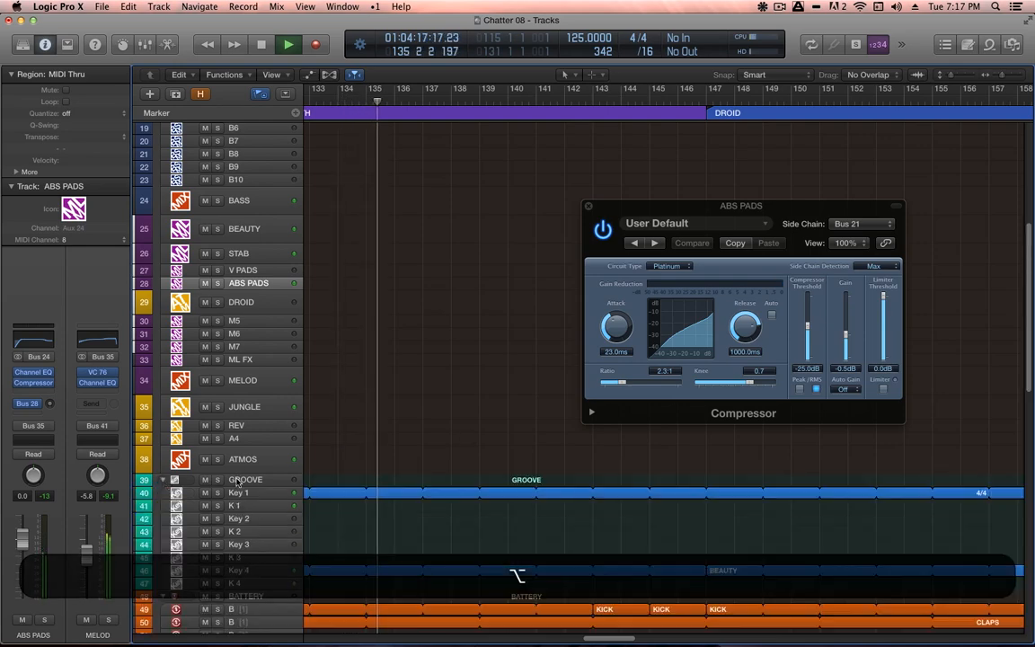
pyautogui.scroll(-5, 395, 452)
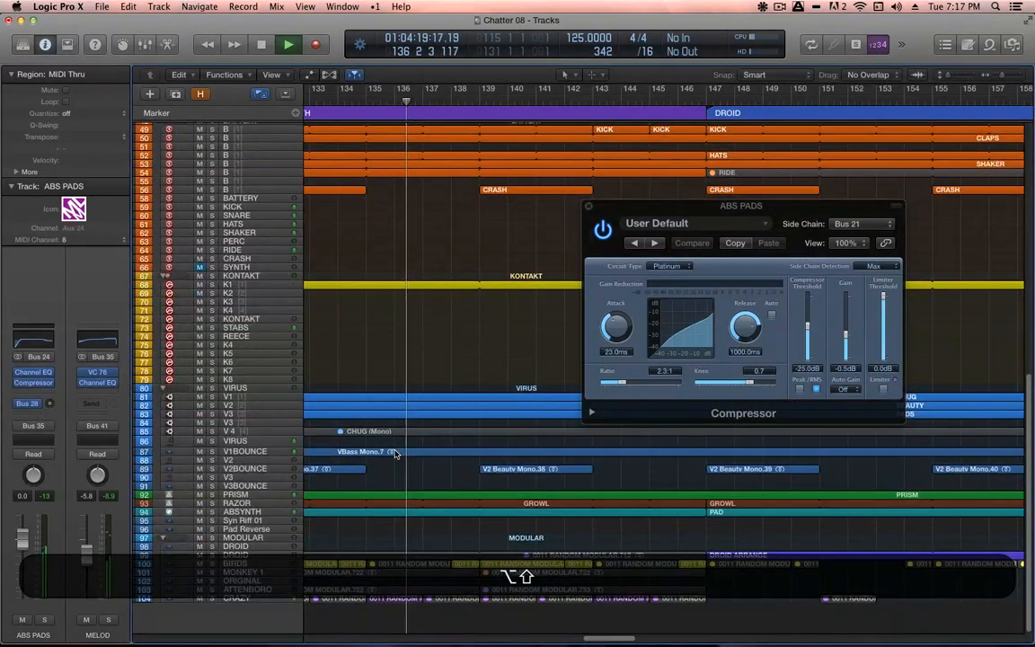
pyautogui.press('super+z')
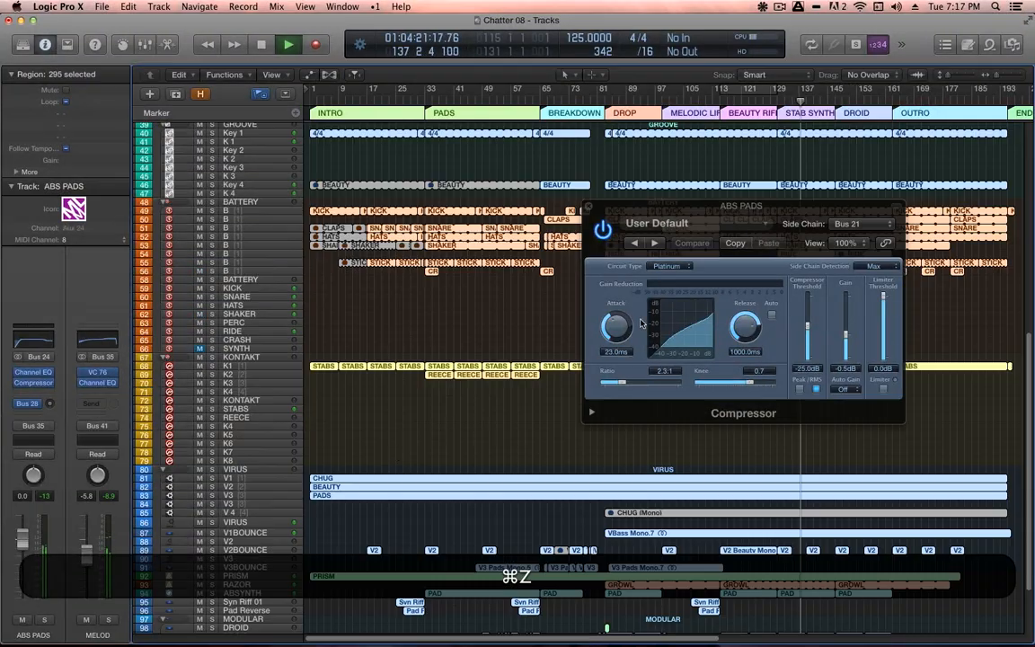
pyautogui.press('v')
pyautogui.click(941, 333)
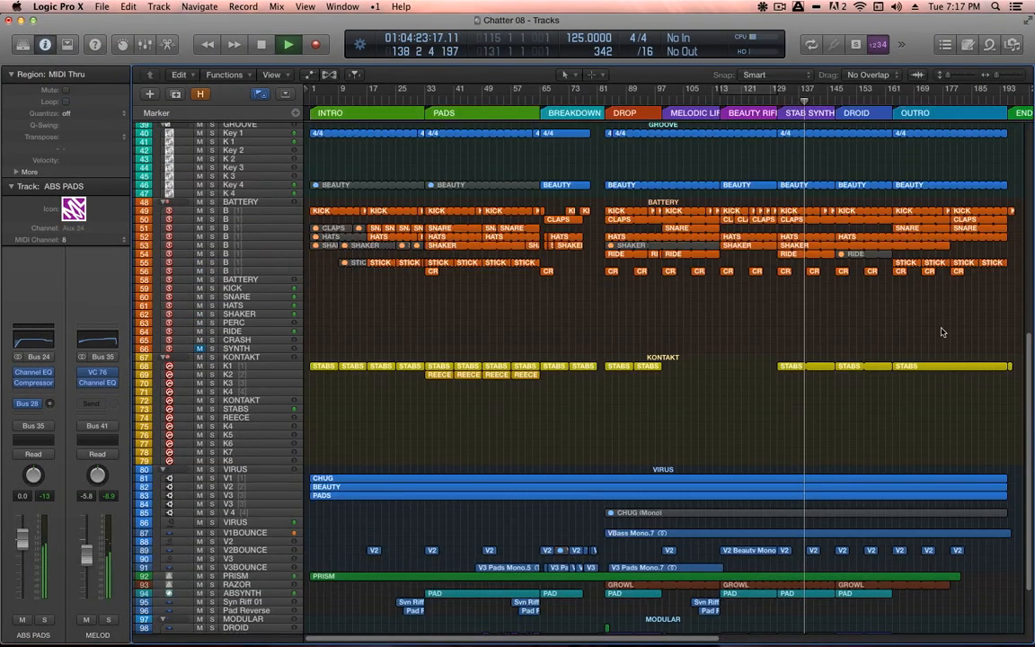
# - Collapse all track stacks and enlarge the arrangement view from STAB SYNTH to the END marker
pyautogui.keyDown('alt'); pyautogui.click(162, 358); pyautogui.keyUp('alt')
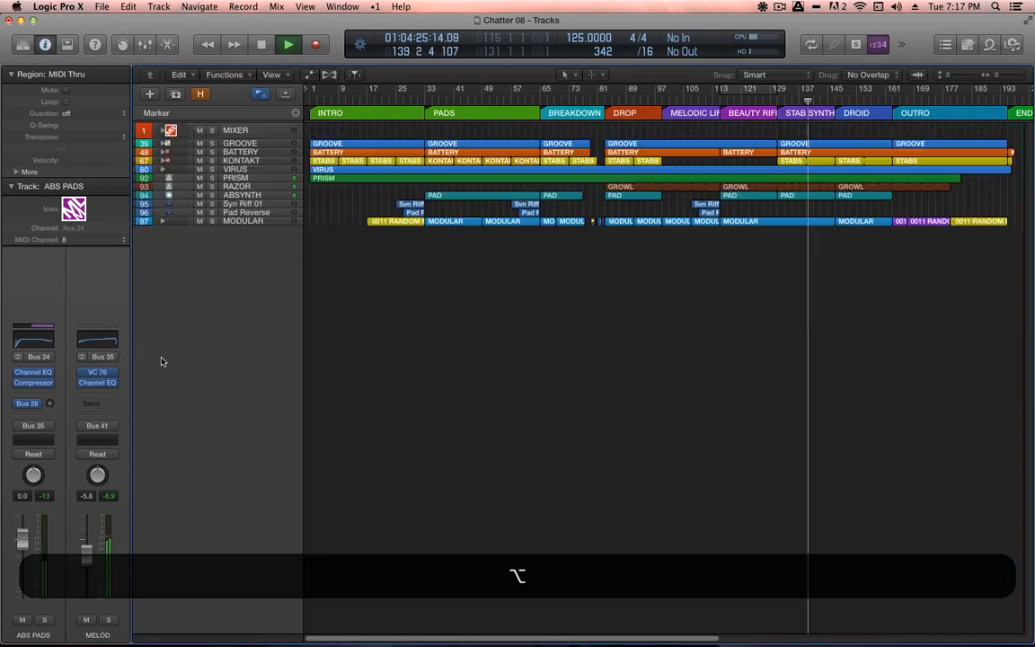
pyautogui.scroll(3, 873, 266)
pyautogui.scroll(3, 845, 304)
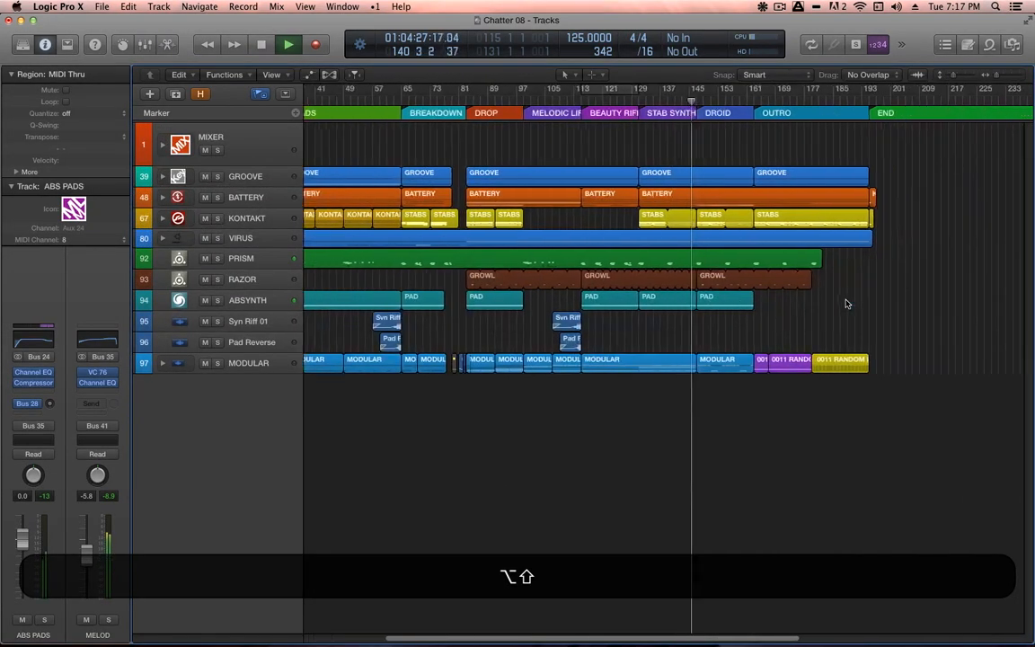
pyautogui.hscroll(3, 914, 193)
pyautogui.moveTo(906, 155); pyautogui.dragTo(543, 397)
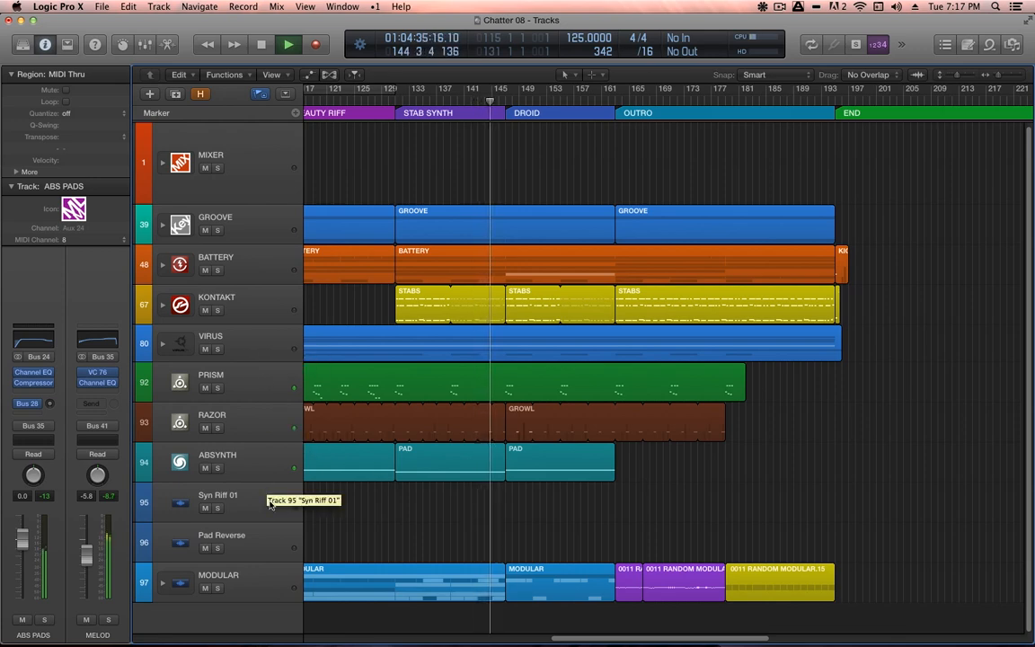
# - Show the mixer below the arrangement and expand the MIXER track stack to examine its channels during playback
pyautogui.press('x')
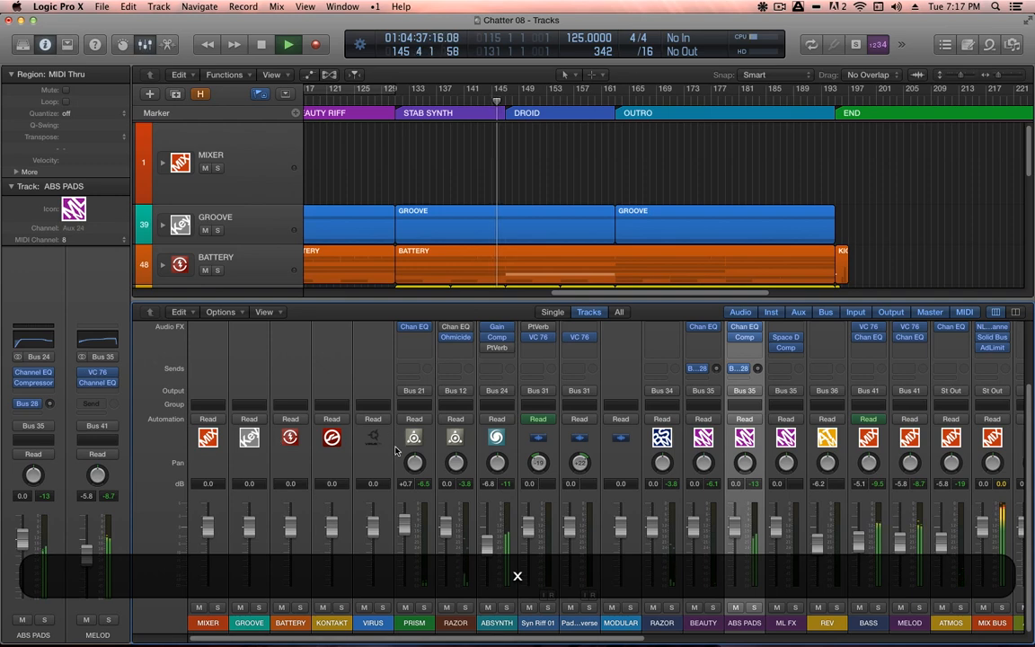
pyautogui.click(163, 164)
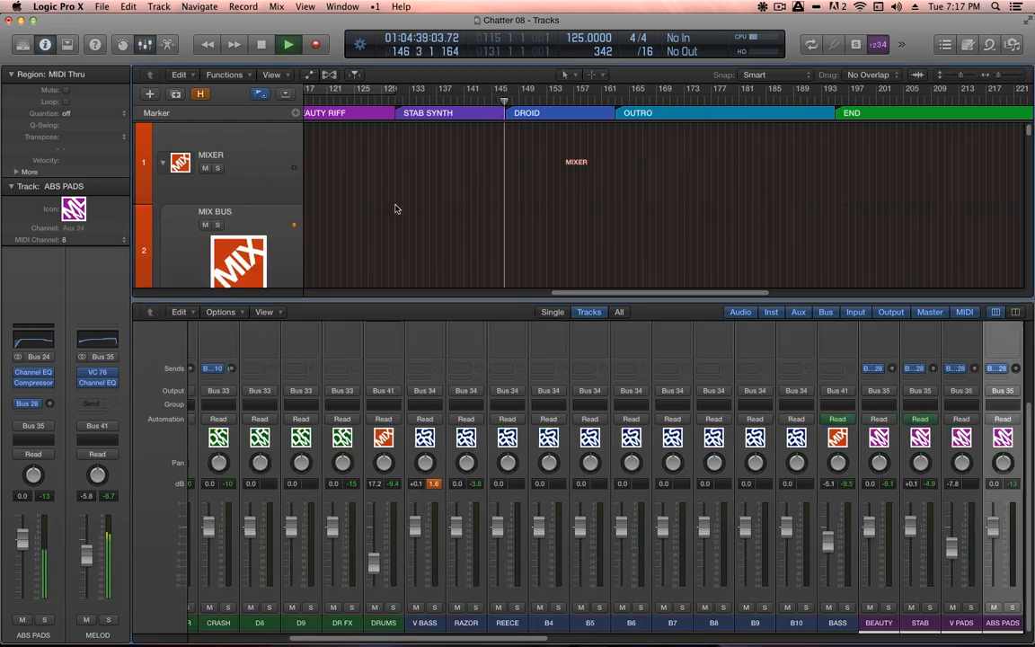
pyautogui.scroll(-15, 396, 207)
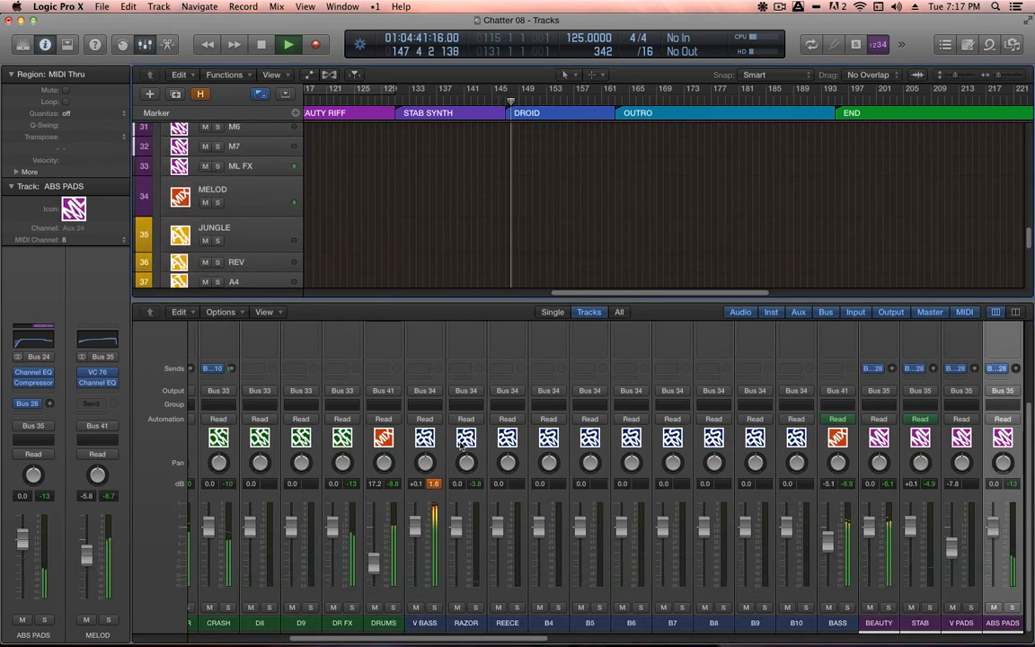
pyautogui.press('shift')
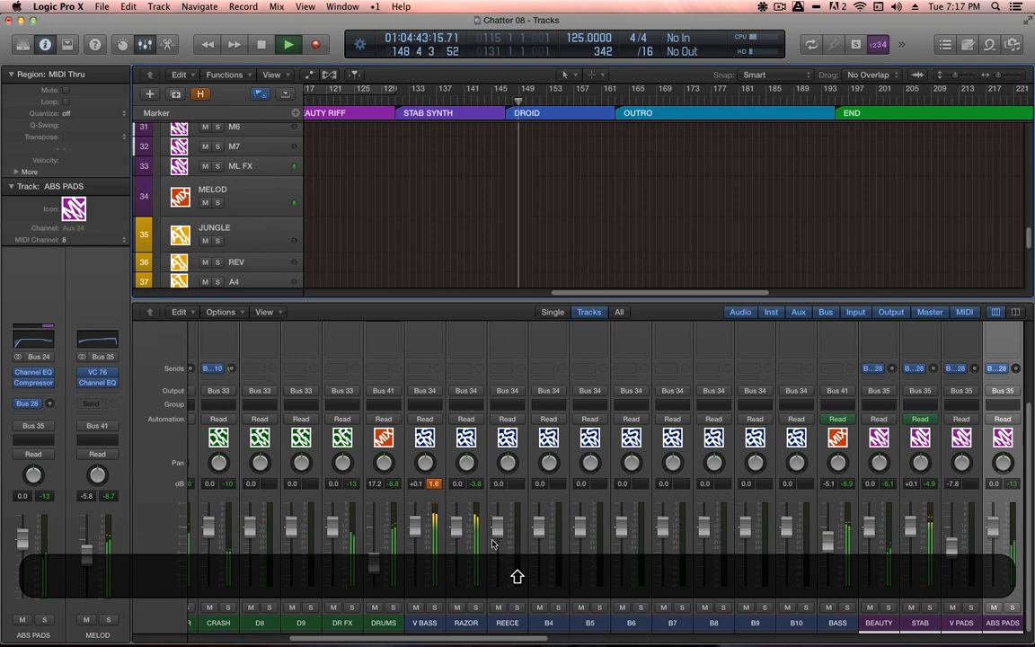
pyautogui.scroll(-5, 493, 255)
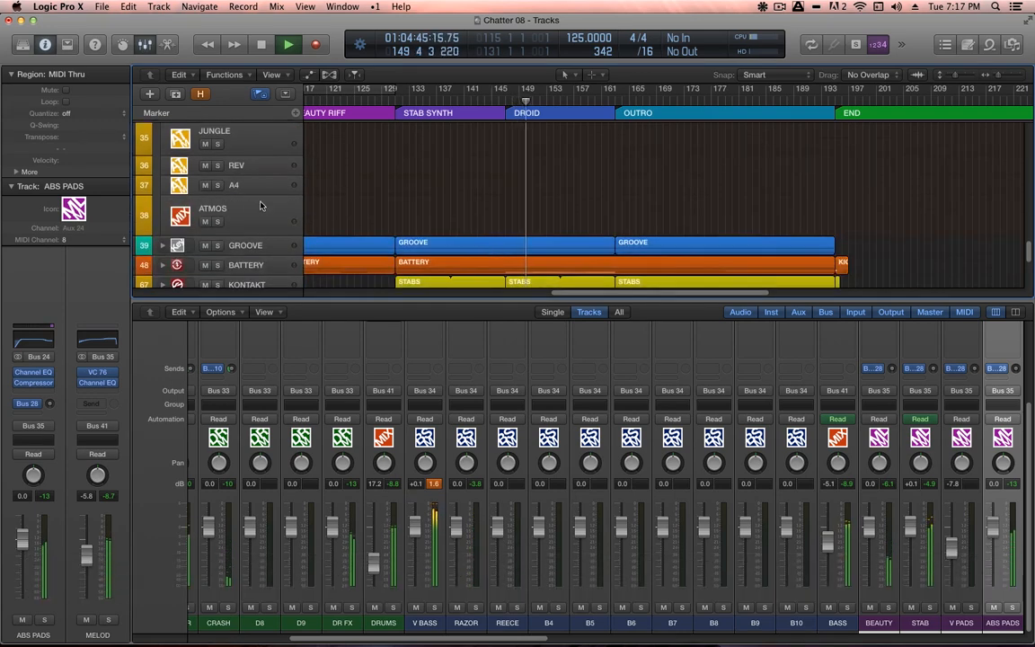
# - Switch to the full-size mixer window, look across its channels and open the VC 76 plug-in on the DROID channel
pyautogui.press('super+grave')
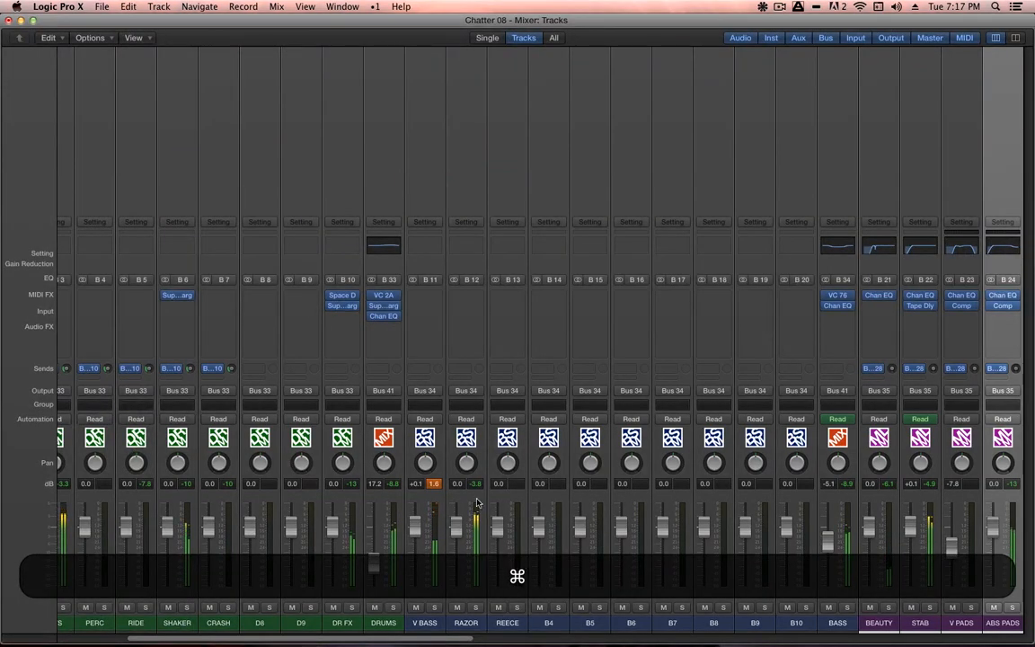
pyautogui.hscroll(-4, 516, 575)
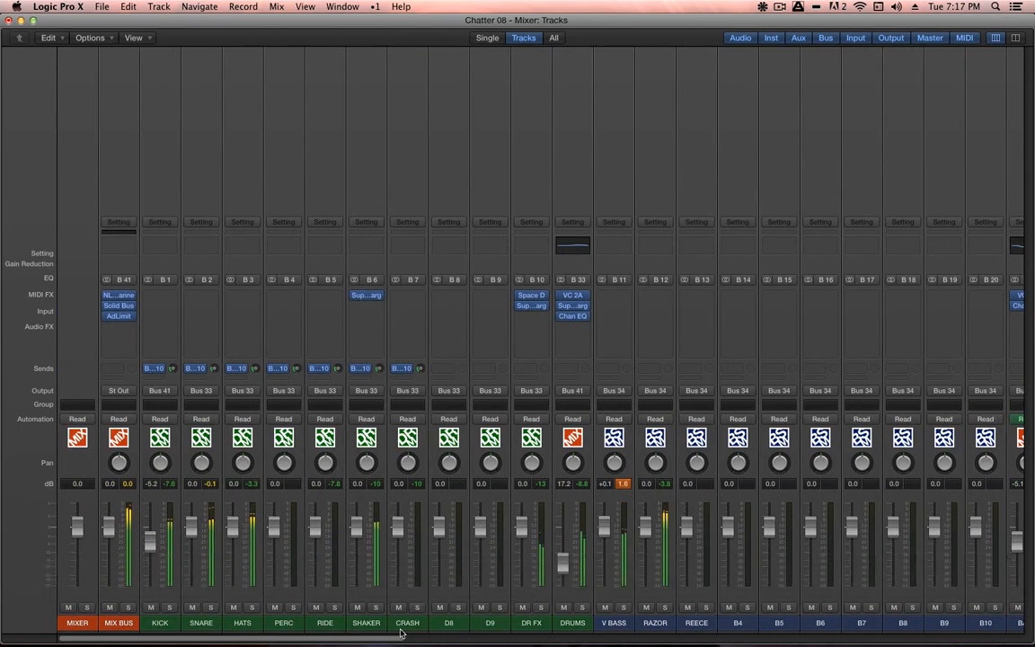
pyautogui.moveTo(396, 640); pyautogui.dragTo(638, 641)
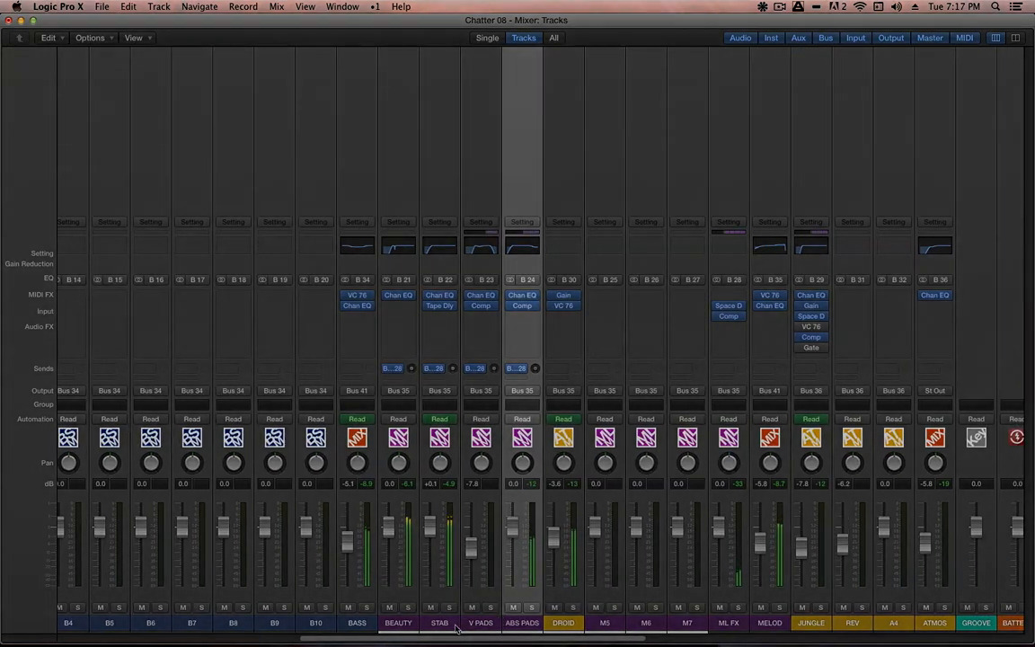
pyautogui.click(568, 315)
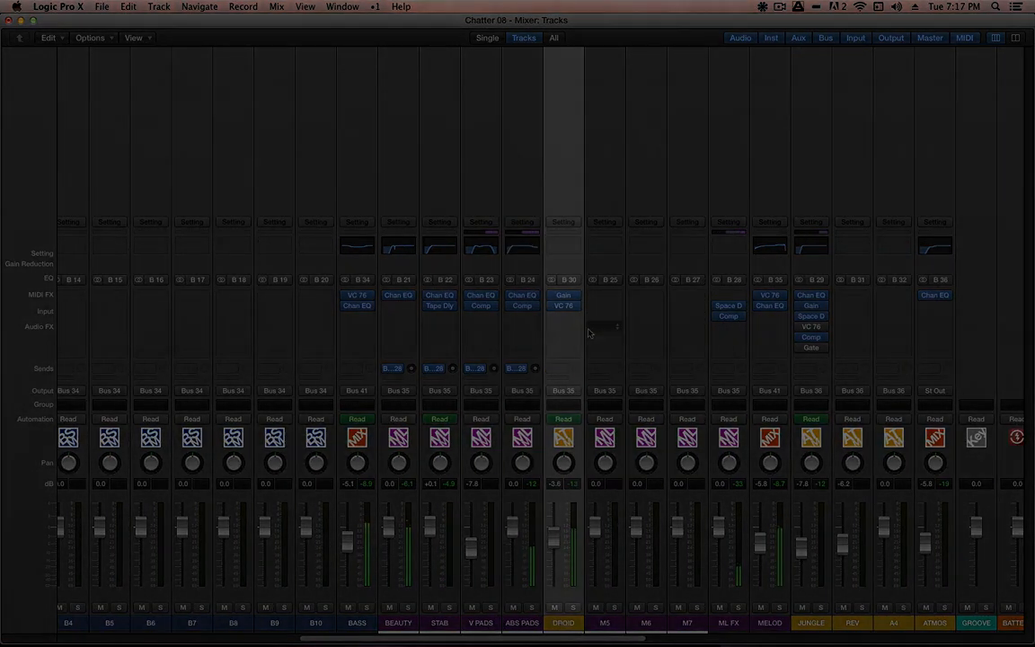
pyautogui.click(564, 305)
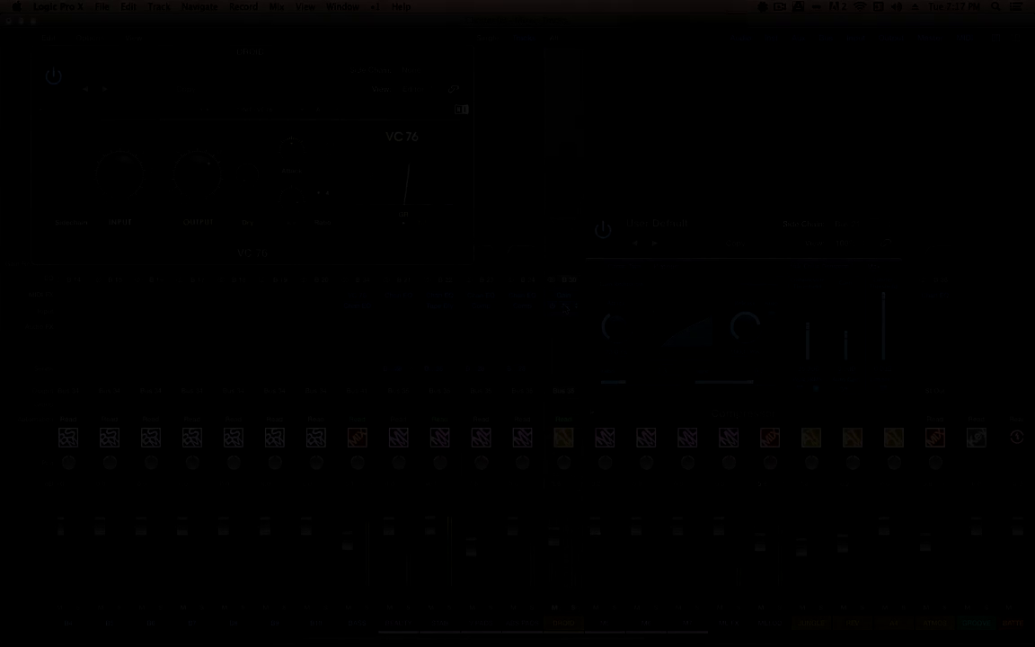